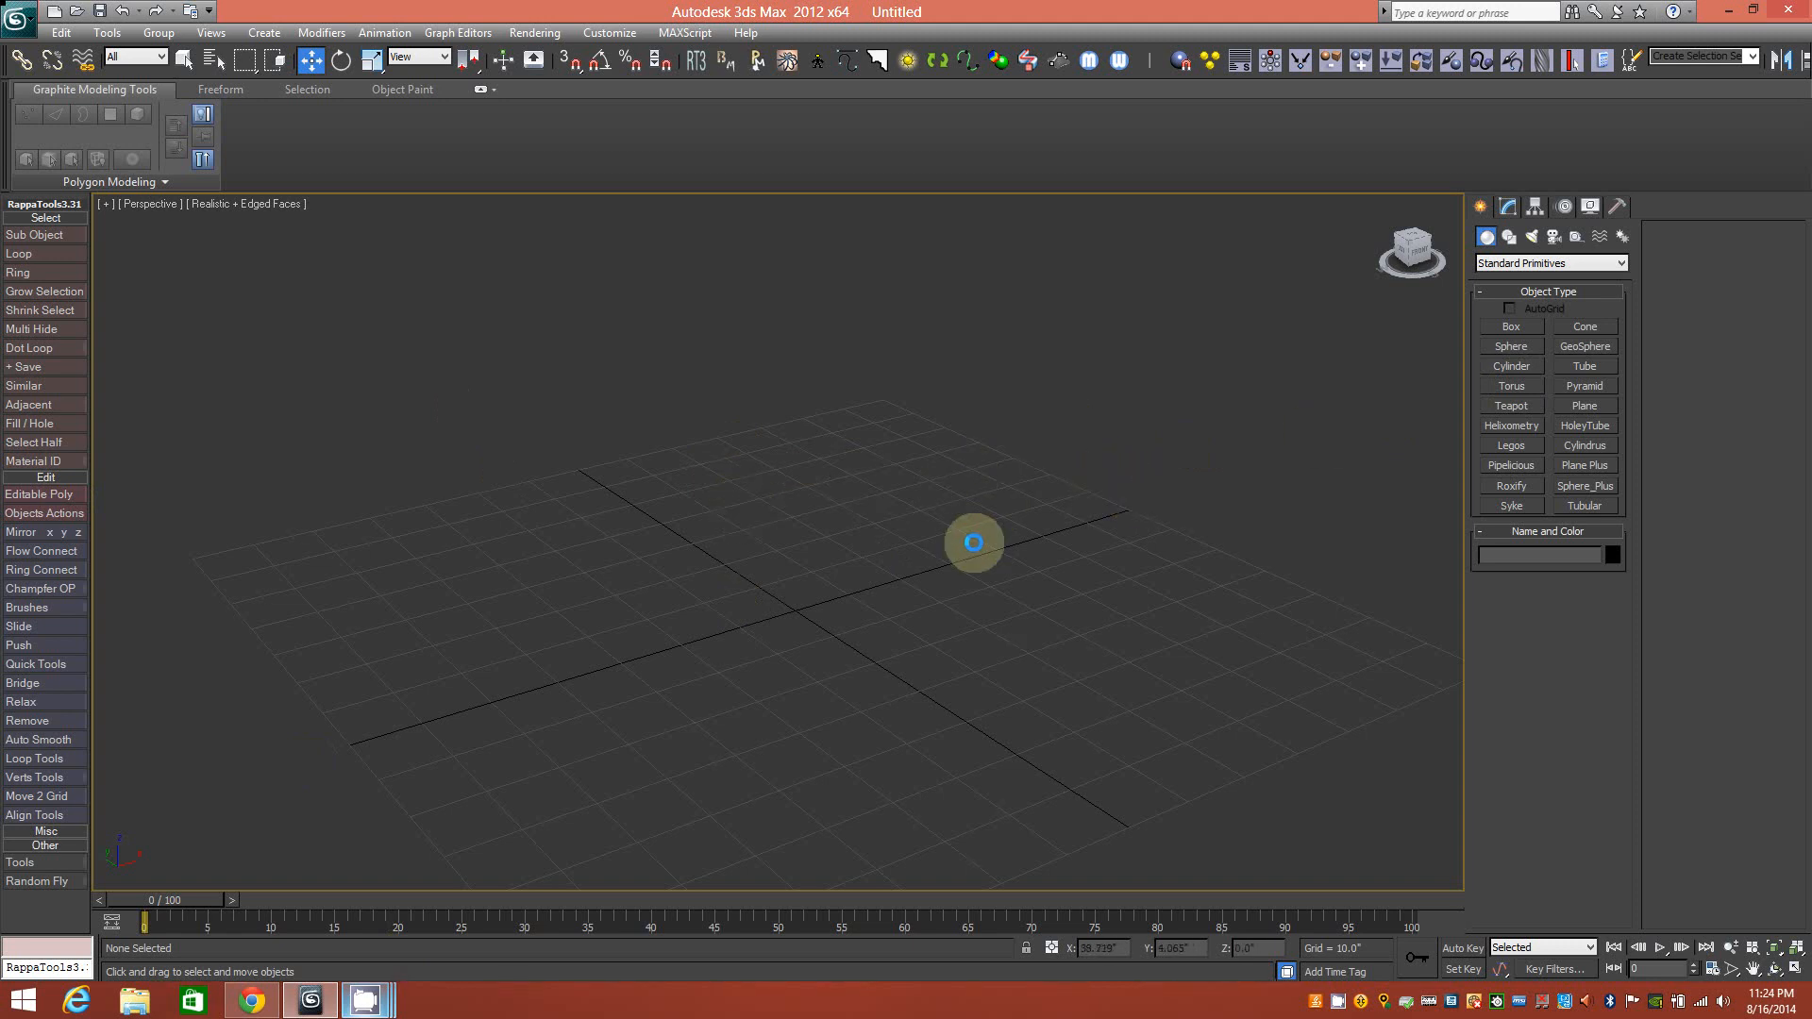
# Create a sphere at the grid centre and apply the default grey 01 - Default material.
pyautogui.click(1511, 347)
pyautogui.moveTo(795, 609); pyautogui.dragTo(861, 719)
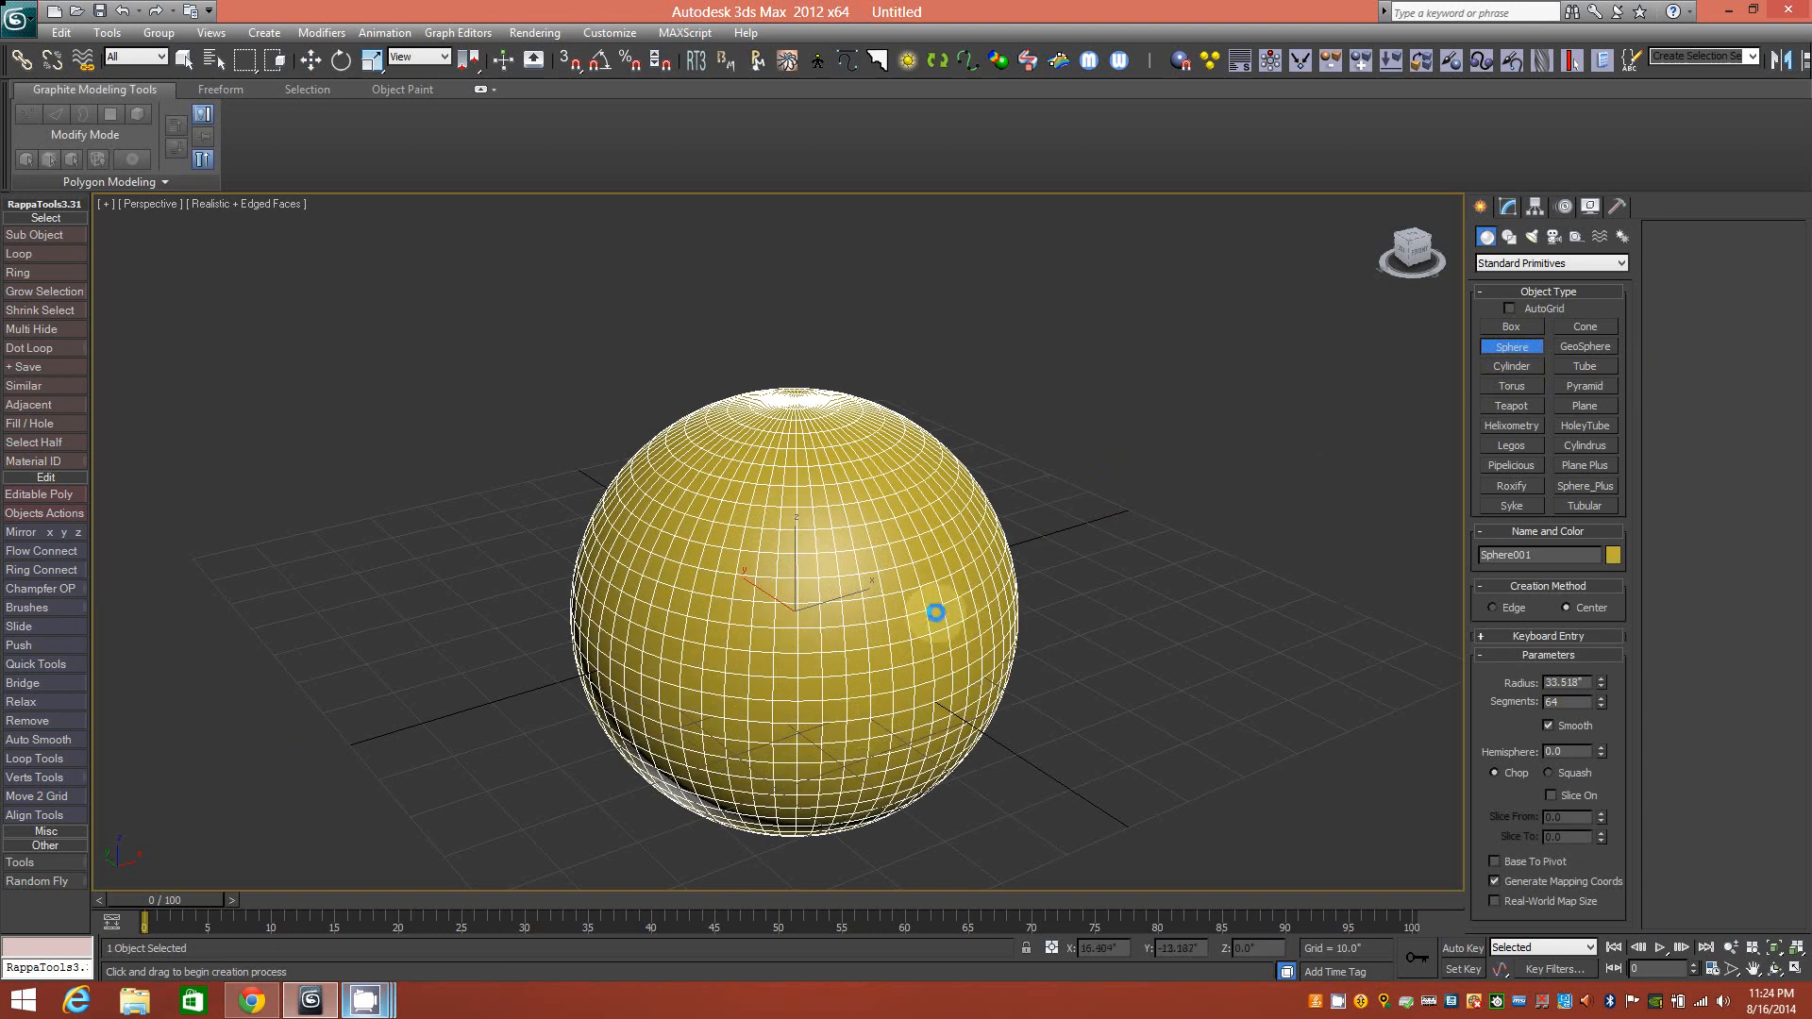
pyautogui.press('m')
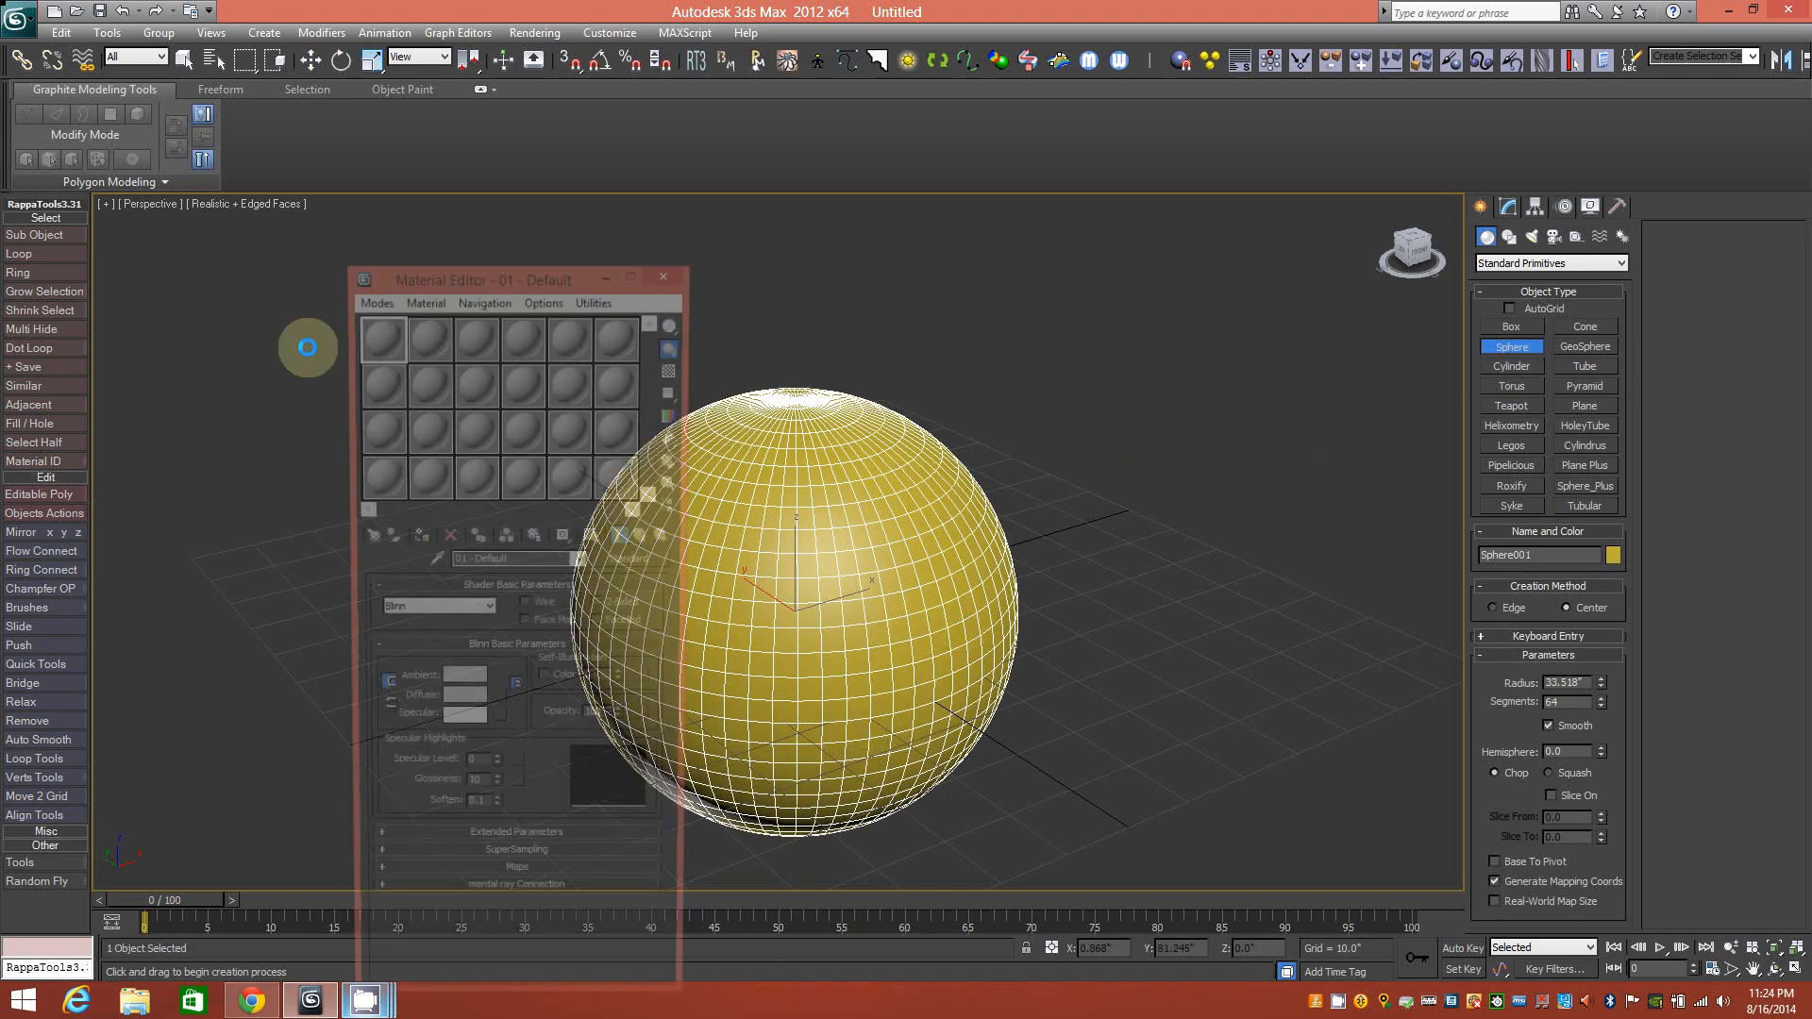
pyautogui.moveTo(373, 339); pyautogui.dragTo(736, 623)
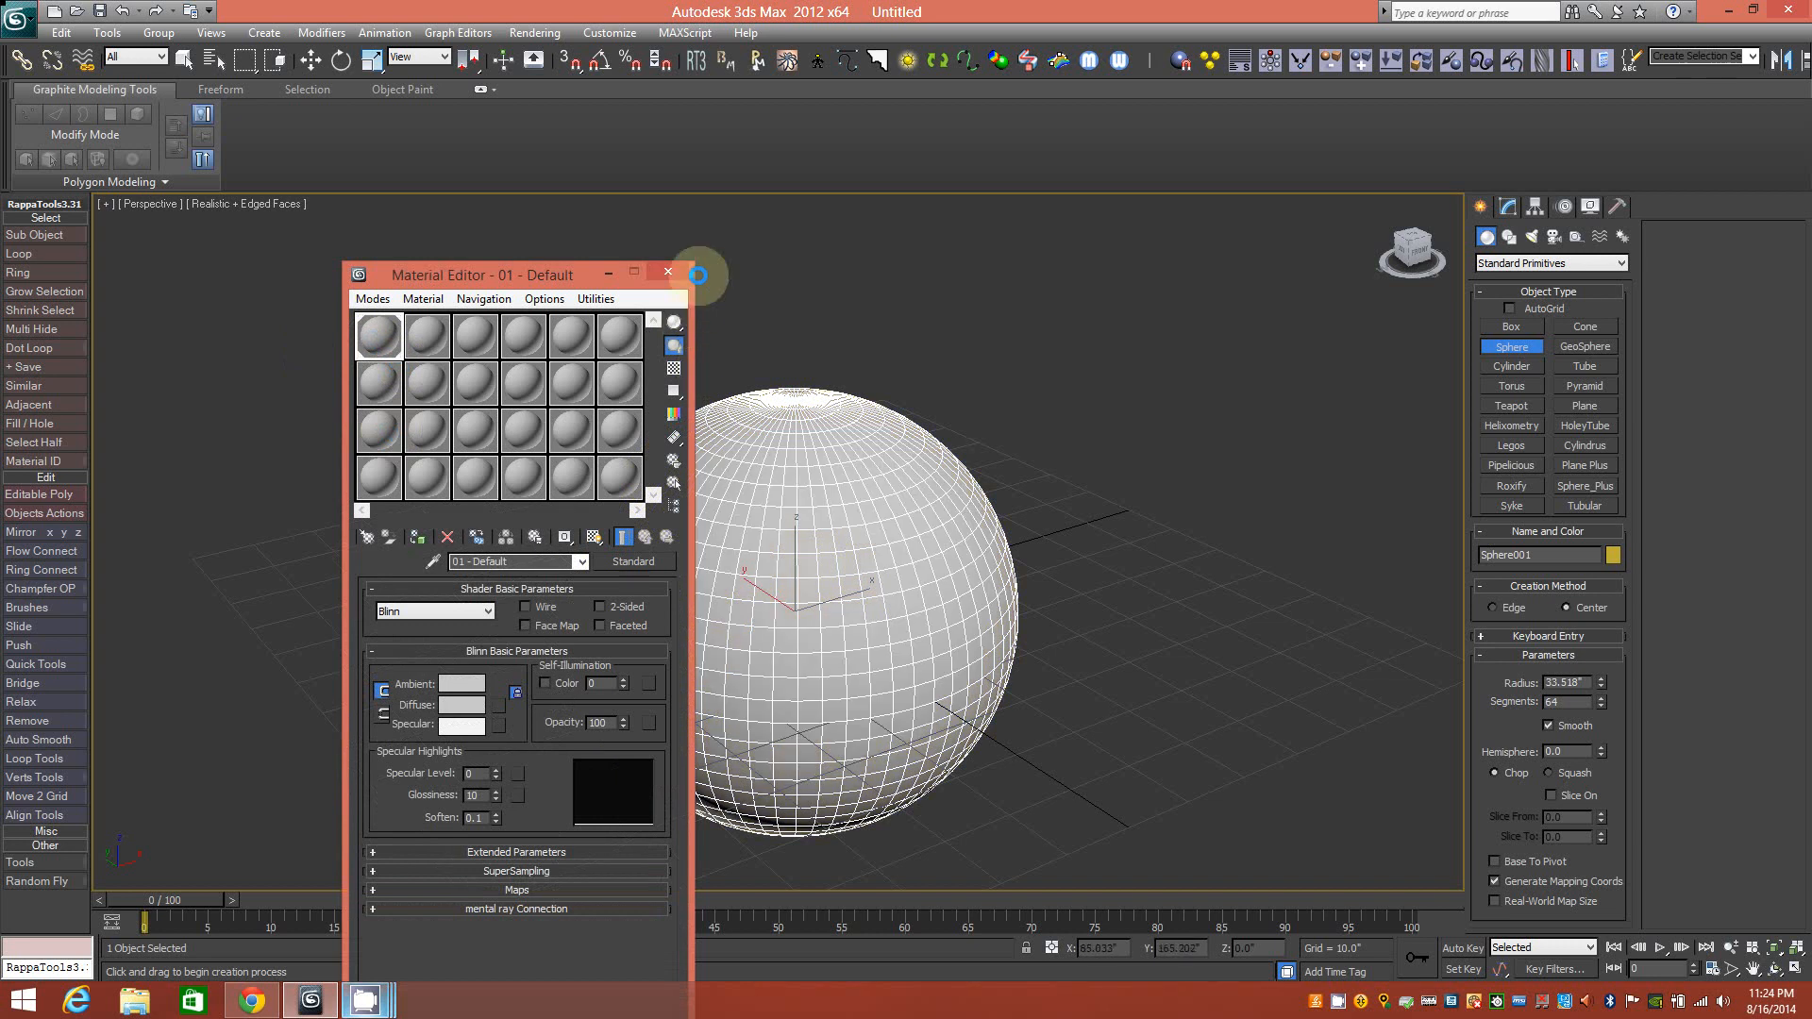
pyautogui.click(678, 272)
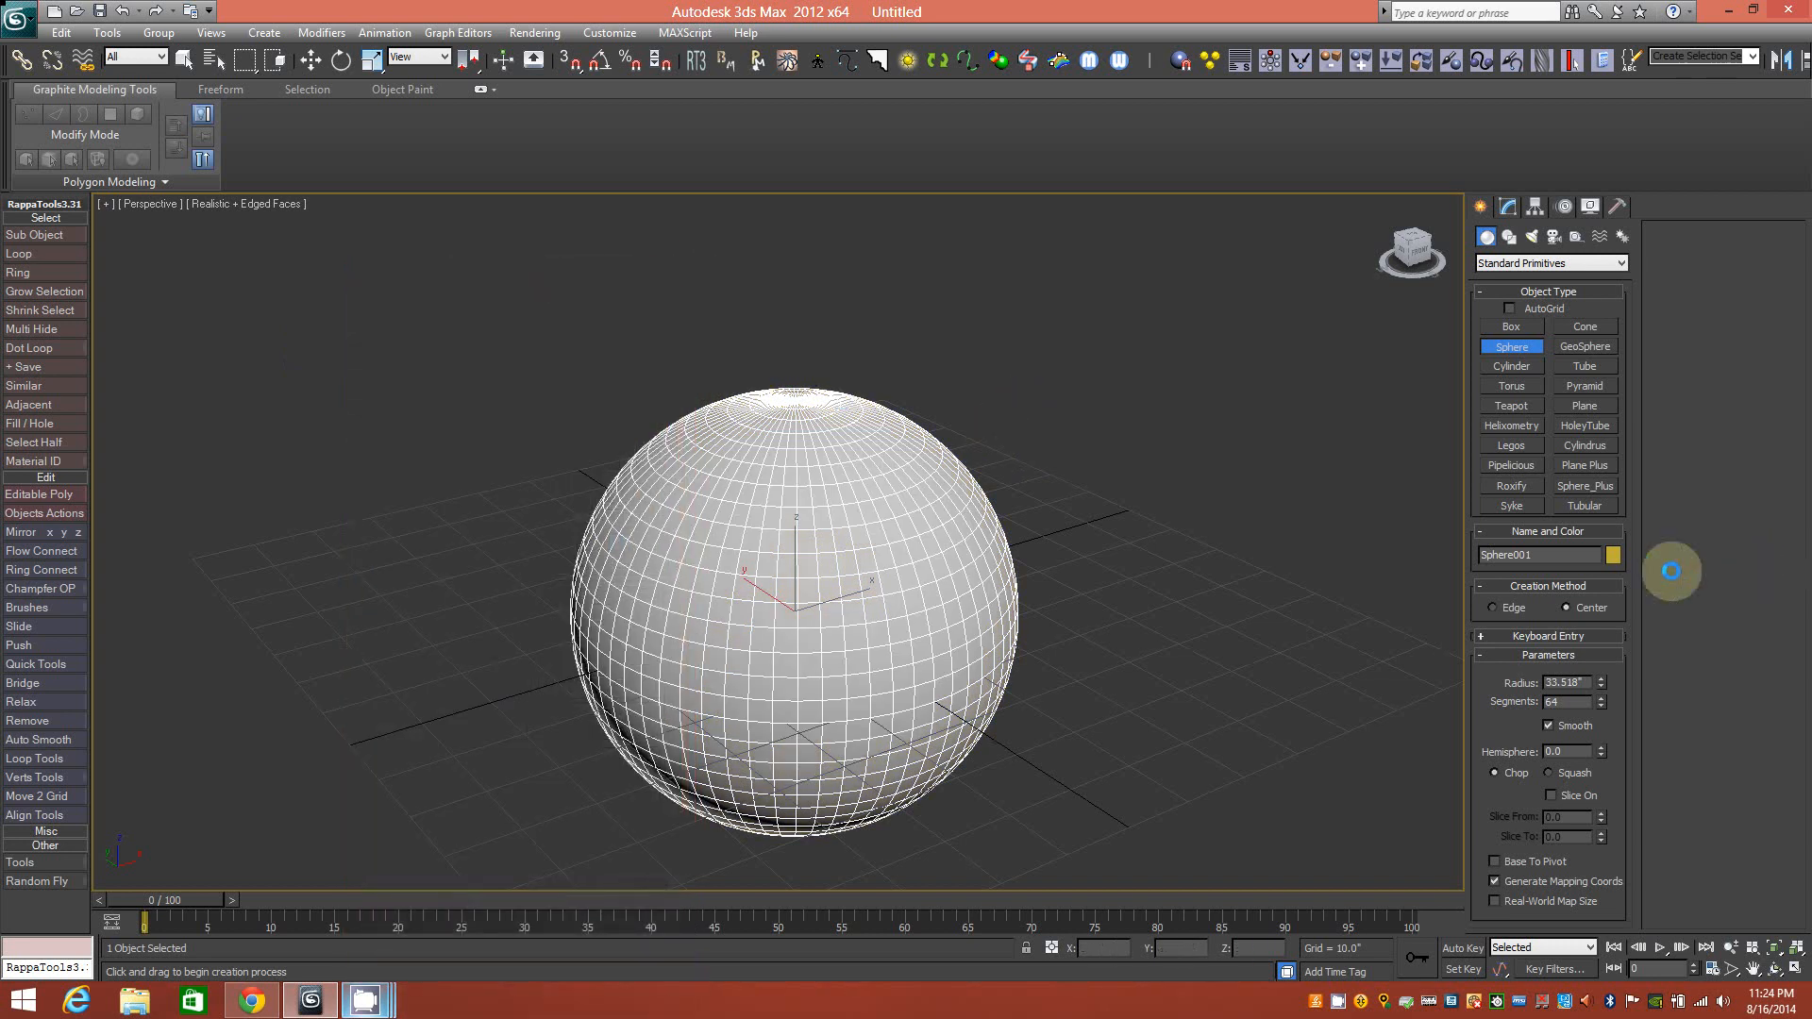
# Set the sphere's object colour to black.
pyautogui.click(1608, 554)
pyautogui.click(1051, 541)
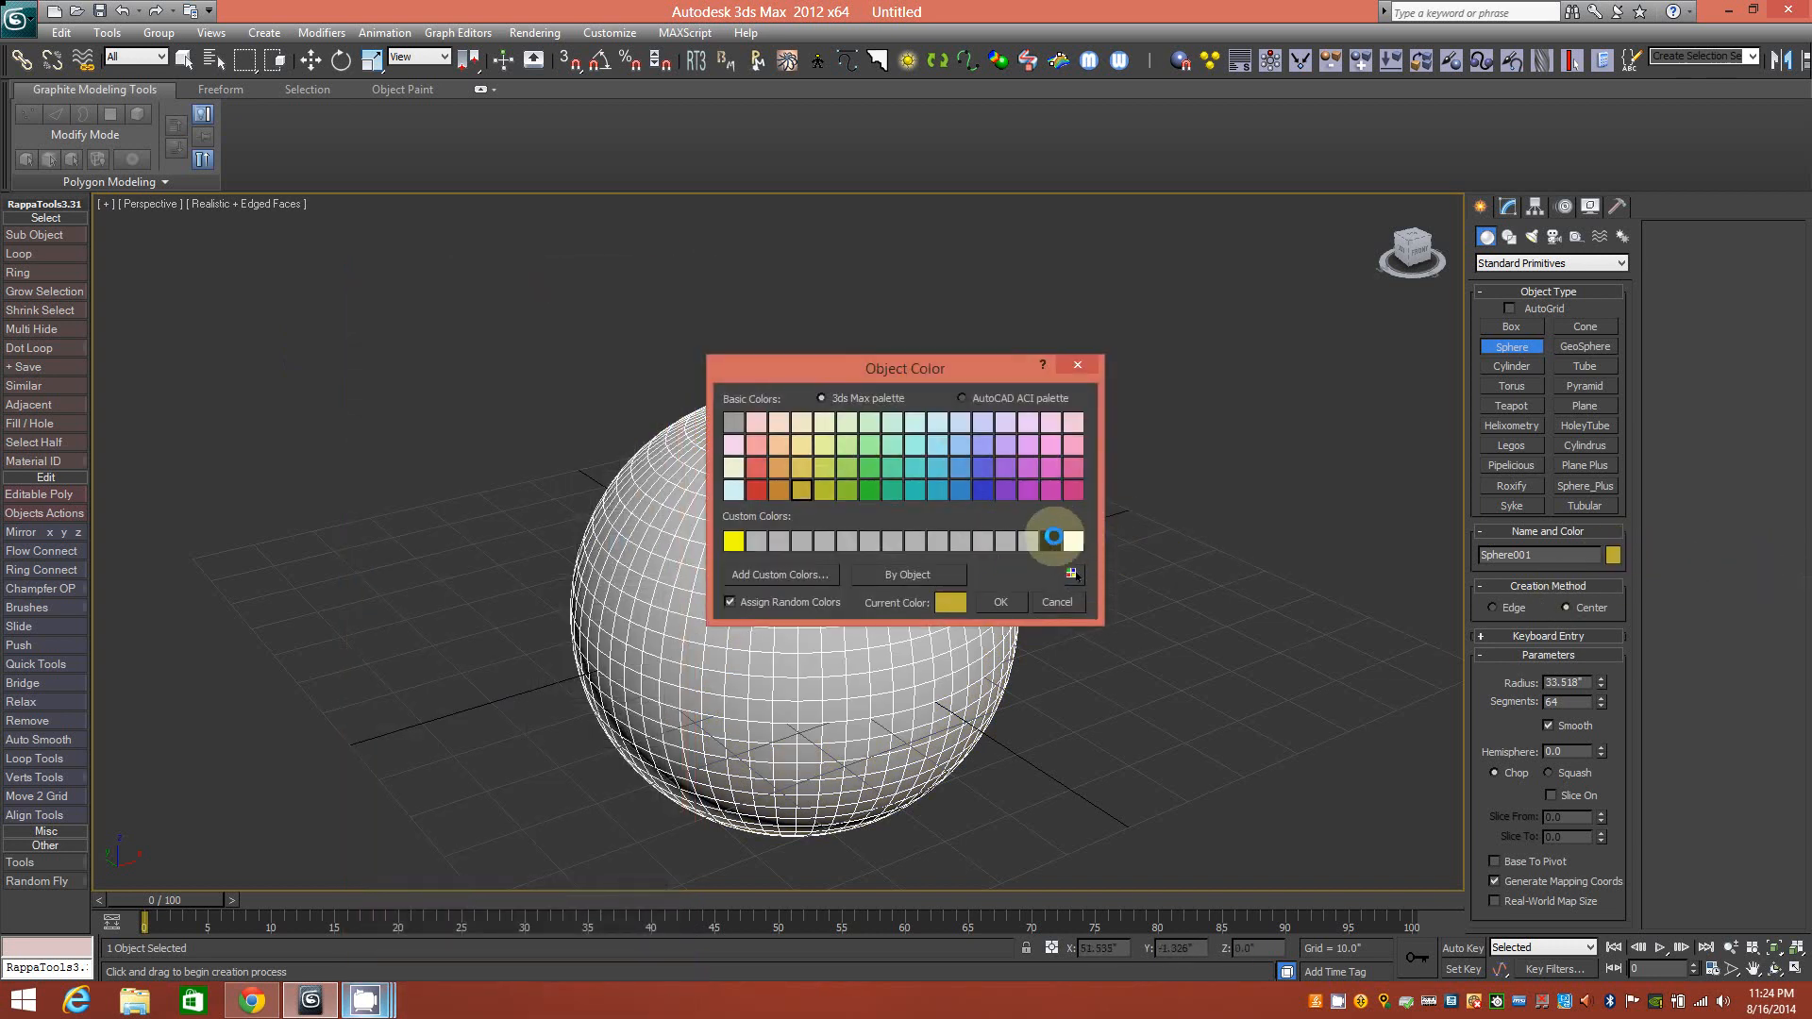
pyautogui.click(1008, 601)
pyautogui.click(1507, 205)
pyautogui.click(1187, 446)
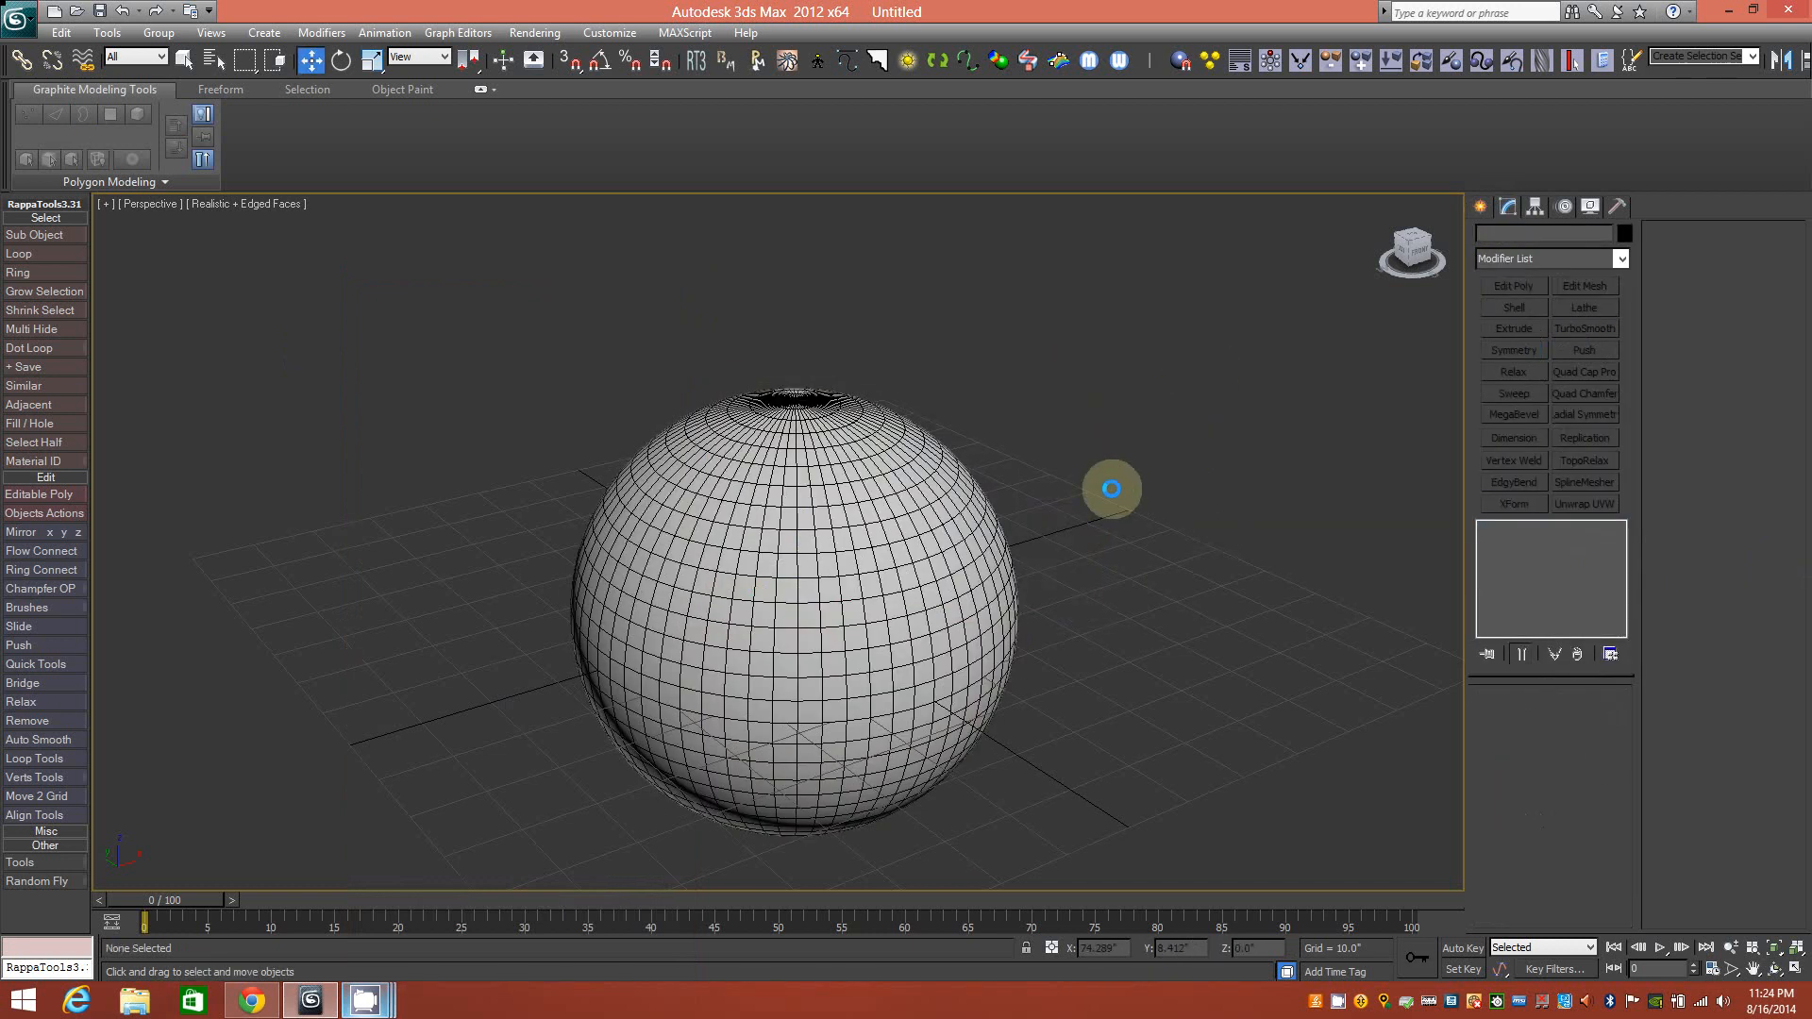
pyautogui.keyDown('alt'); pyautogui.moveTo(860, 402); pyautogui.dragTo(805, 473, button='middle'); pyautogui.keyUp('alt')
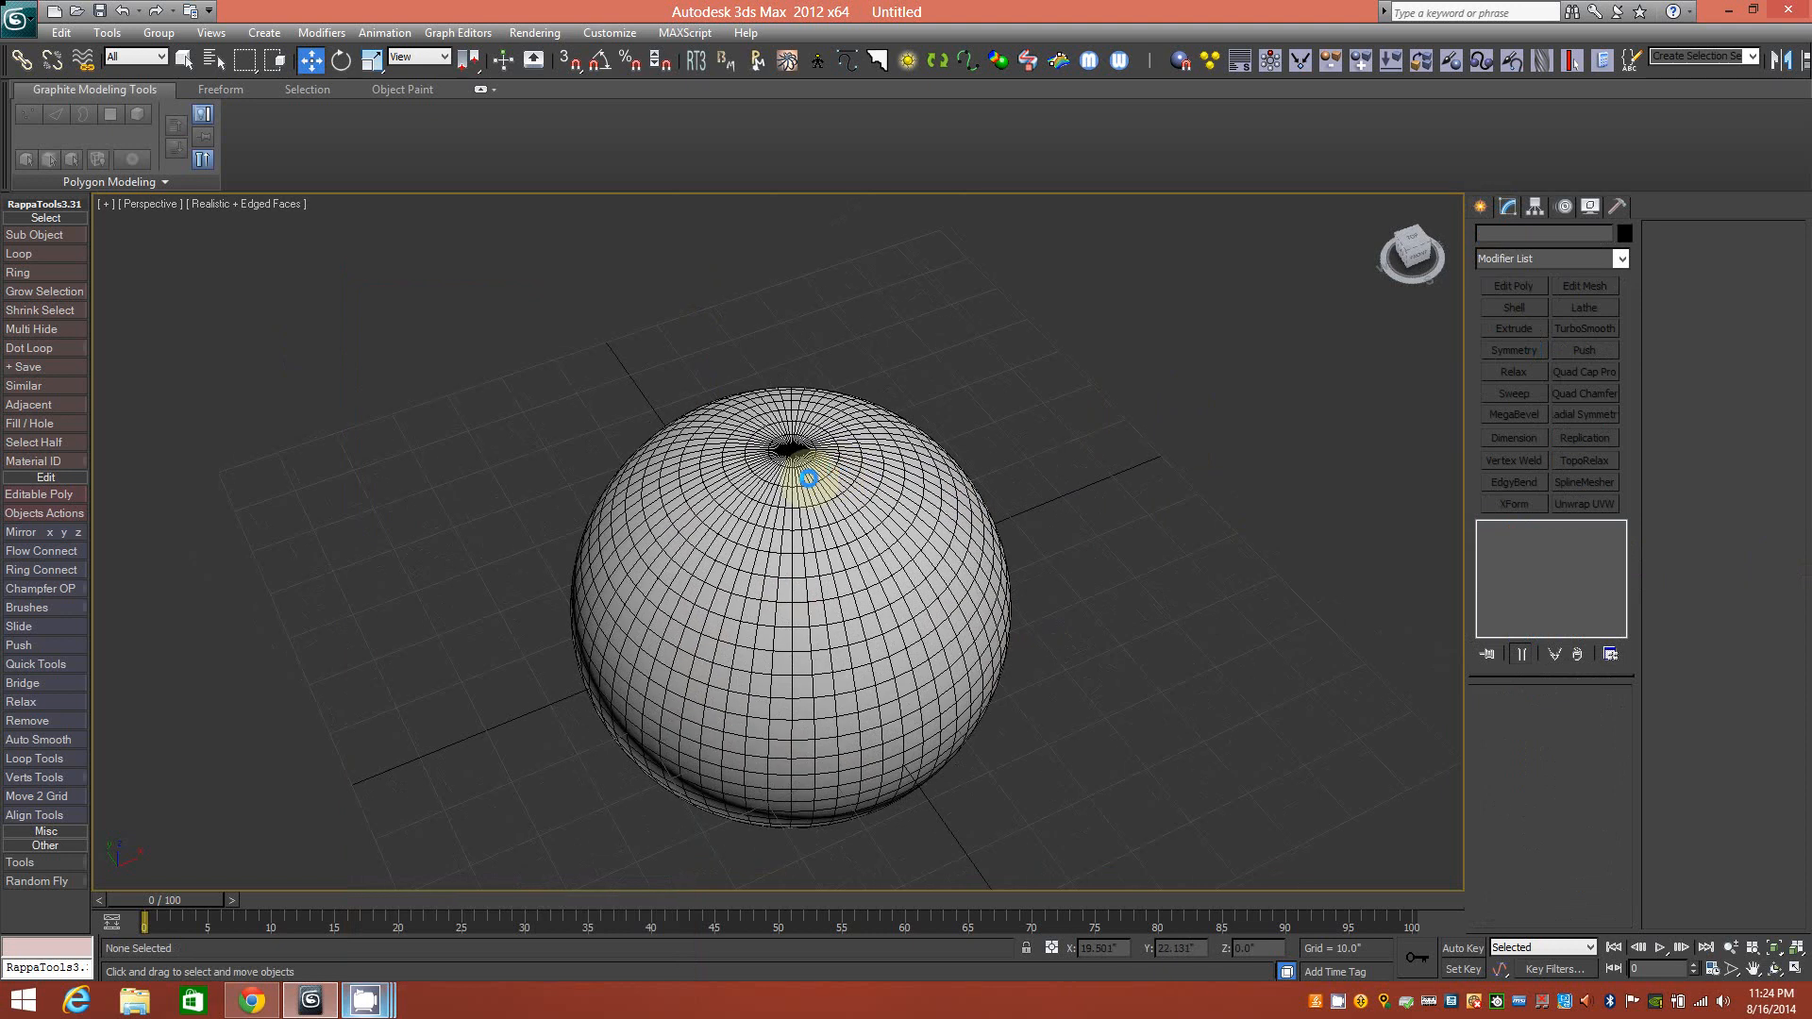
pyautogui.moveTo(915, 506)
pyautogui.keyDown('alt'); pyautogui.mouseDown(button='middle')
pyautogui.moveTo(918, 538)
pyautogui.moveTo(906, 391)
pyautogui.moveTo(914, 538)
pyautogui.moveTo(902, 501)
pyautogui.mouseUp(button='middle'); pyautogui.keyUp('alt')
pyautogui.keyDown('alt'); pyautogui.moveTo(789, 461); pyautogui.dragTo(791, 523, button='middle'); pyautogui.keyUp('alt')
pyautogui.scroll(4, 818, 469)
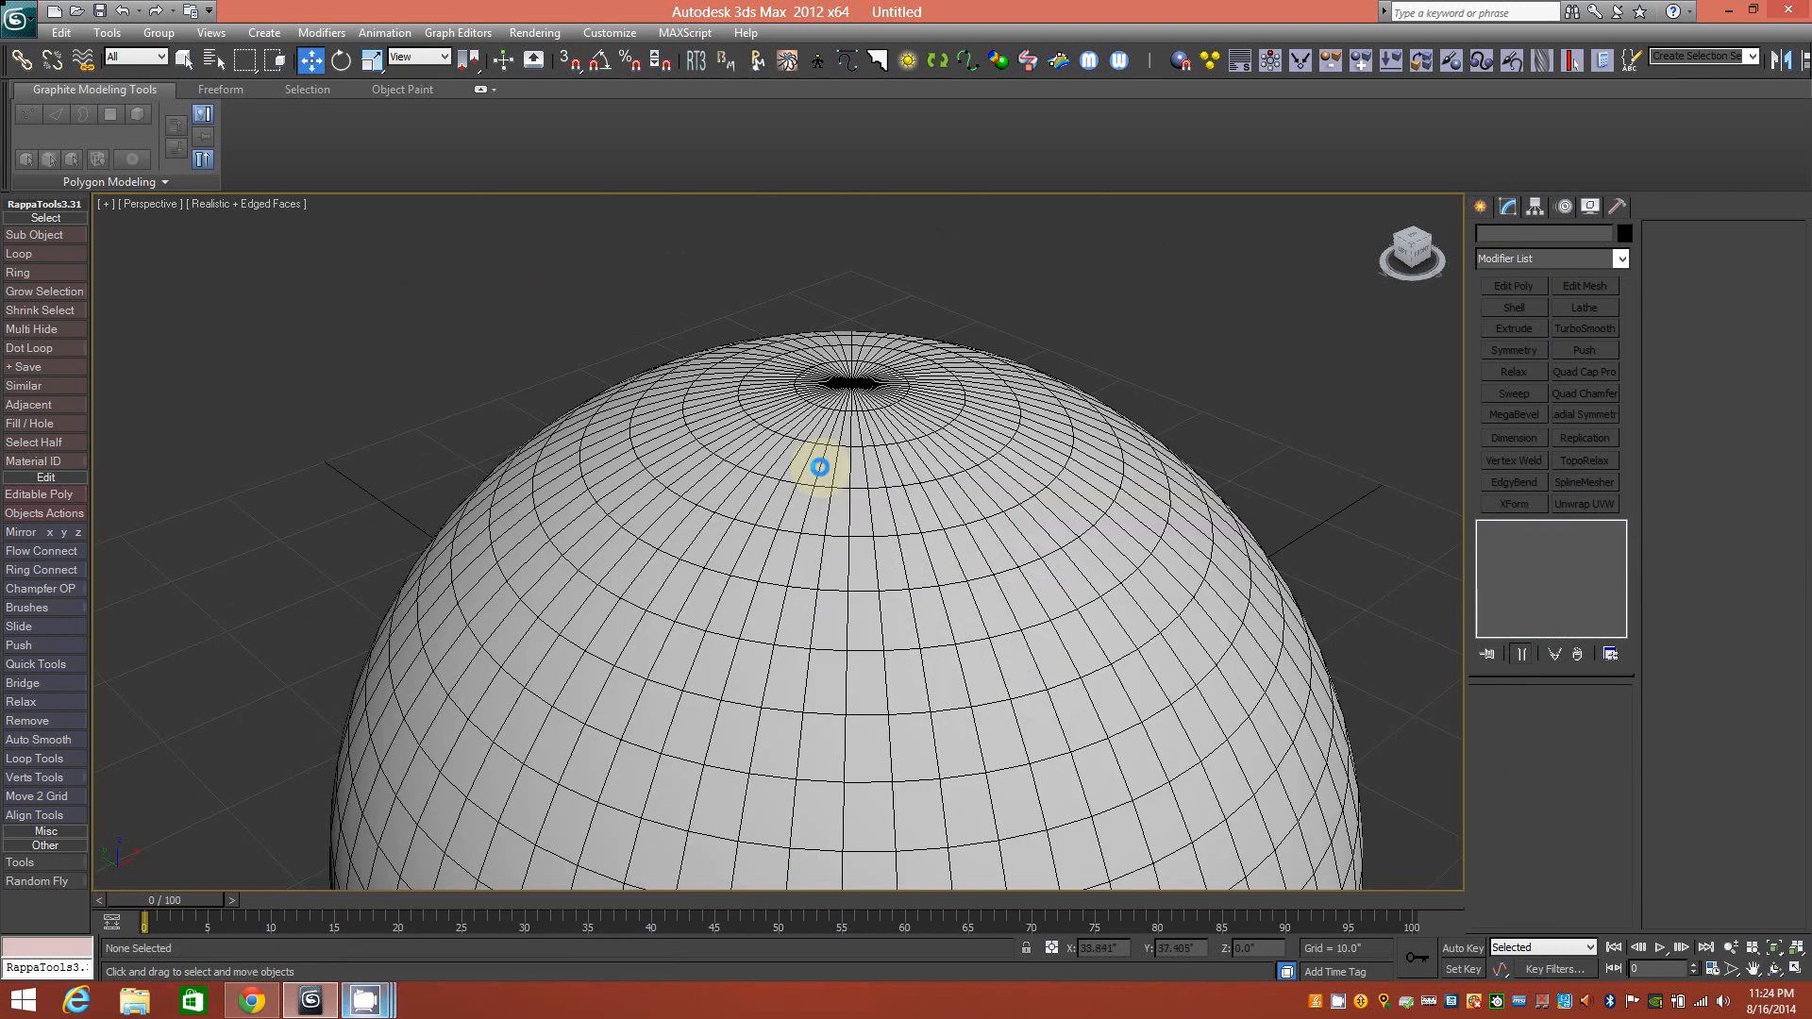
pyautogui.keyDown('alt'); pyautogui.moveTo(899, 416); pyautogui.dragTo(881, 328, button='middle'); pyautogui.keyUp('alt')
pyautogui.scroll(-4, 953, 509)
pyautogui.keyDown('alt'); pyautogui.moveTo(963, 522); pyautogui.dragTo(934, 696, button='middle'); pyautogui.keyUp('alt')
pyautogui.scroll(5, 841, 481)
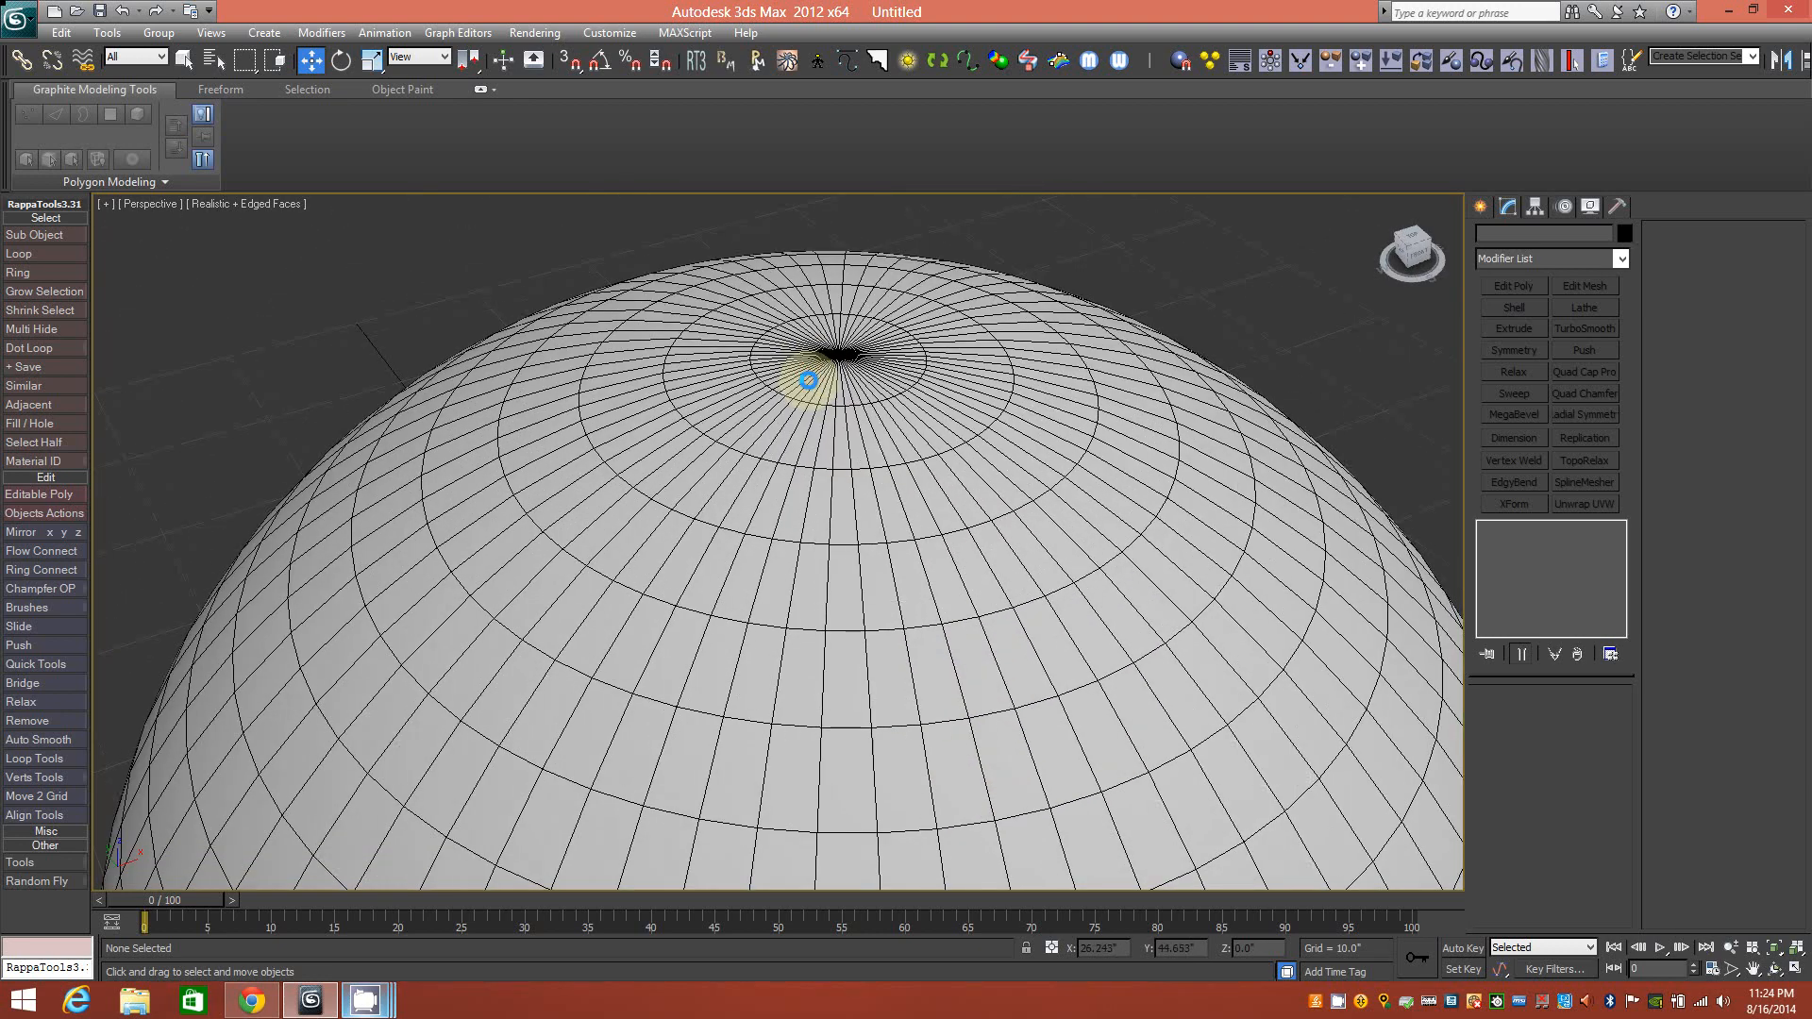
pyautogui.scroll(1, 781, 436)
pyautogui.keyDown('alt'); pyautogui.moveTo(780, 436); pyautogui.dragTo(872, 515, button='middle'); pyautogui.keyUp('alt')
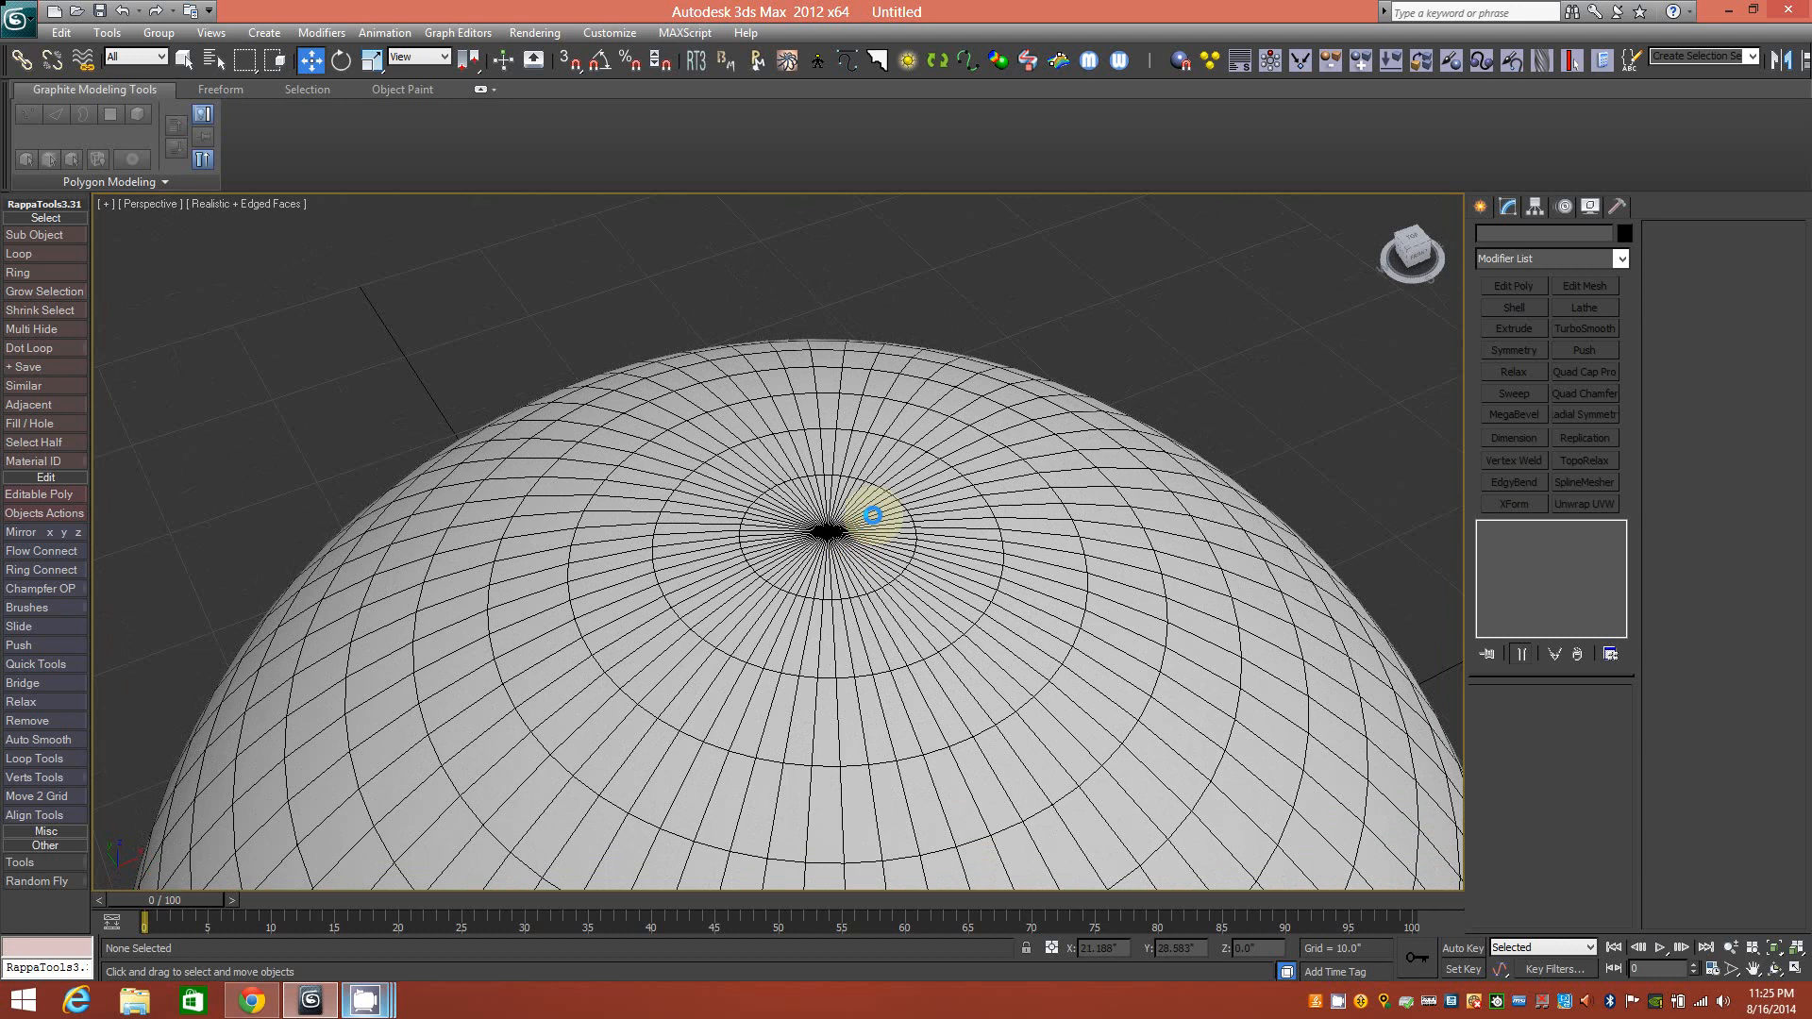
pyautogui.keyDown('alt'); pyautogui.moveTo(931, 551); pyautogui.dragTo(980, 688, button='middle'); pyautogui.keyUp('alt')
pyautogui.scroll(2, 860, 479)
pyautogui.scroll(2, 861, 479)
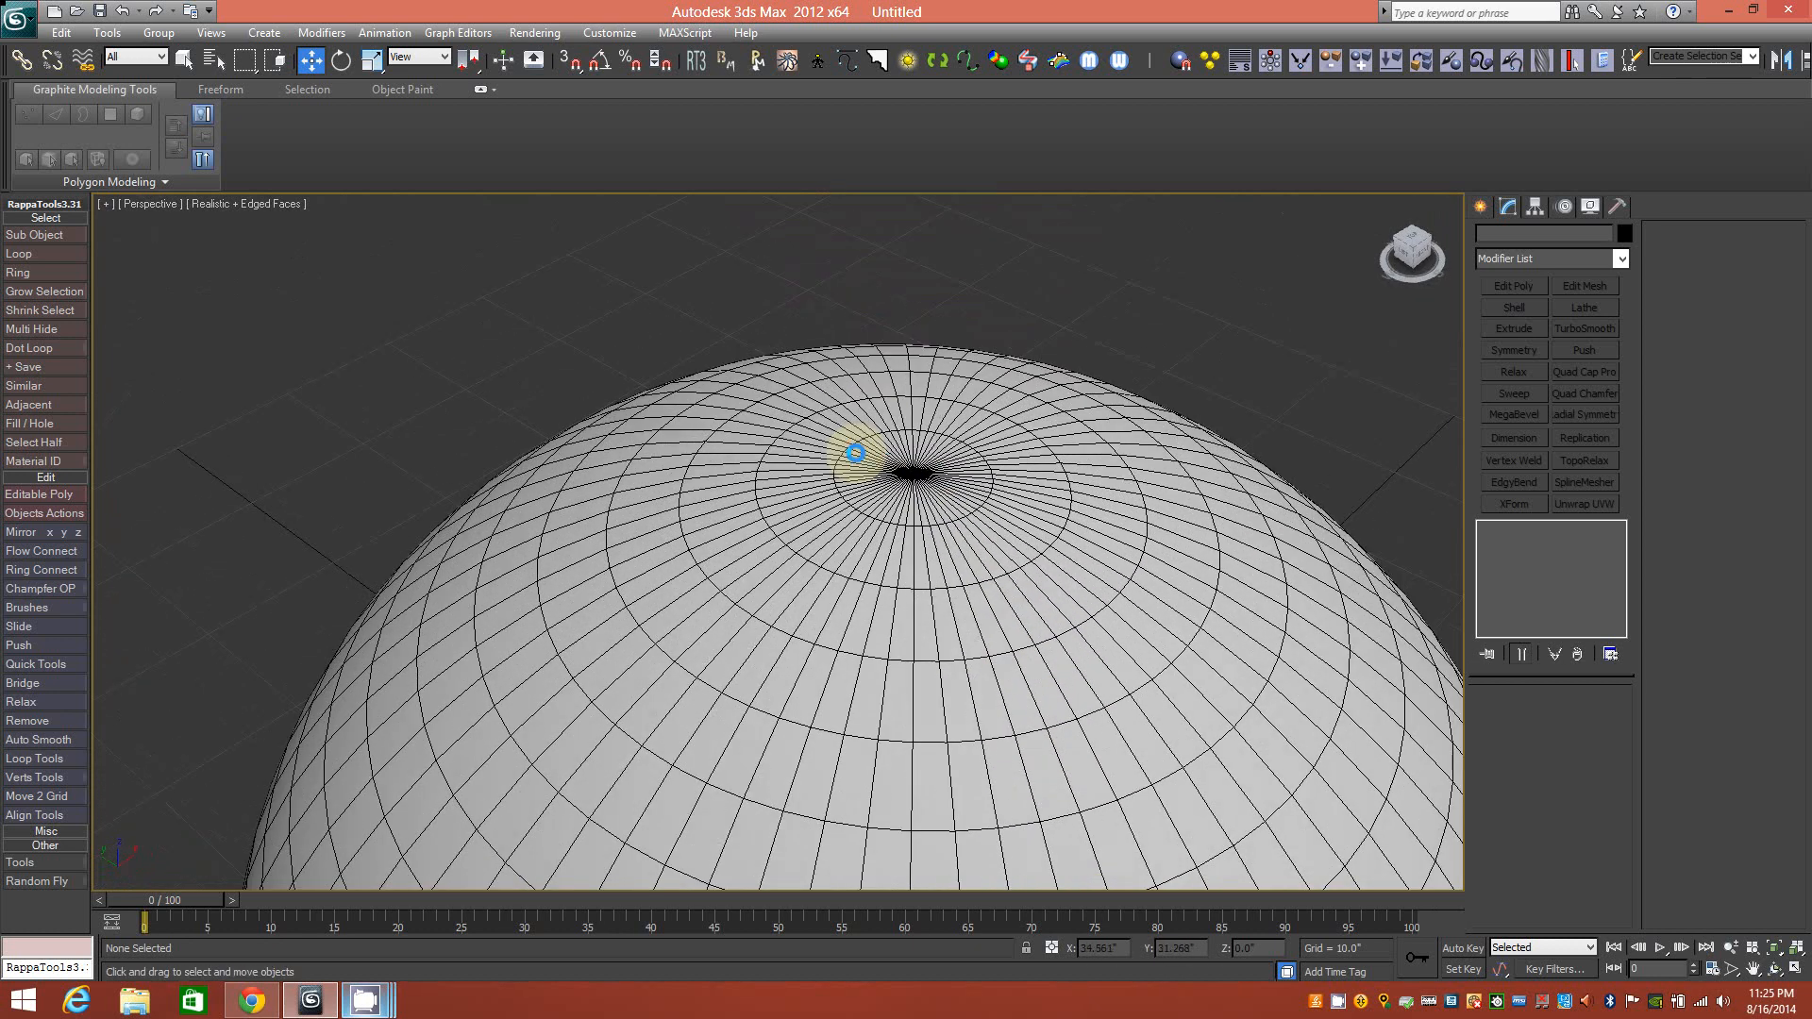
pyautogui.moveTo(963, 570); pyautogui.dragTo(939, 607, button='middle')
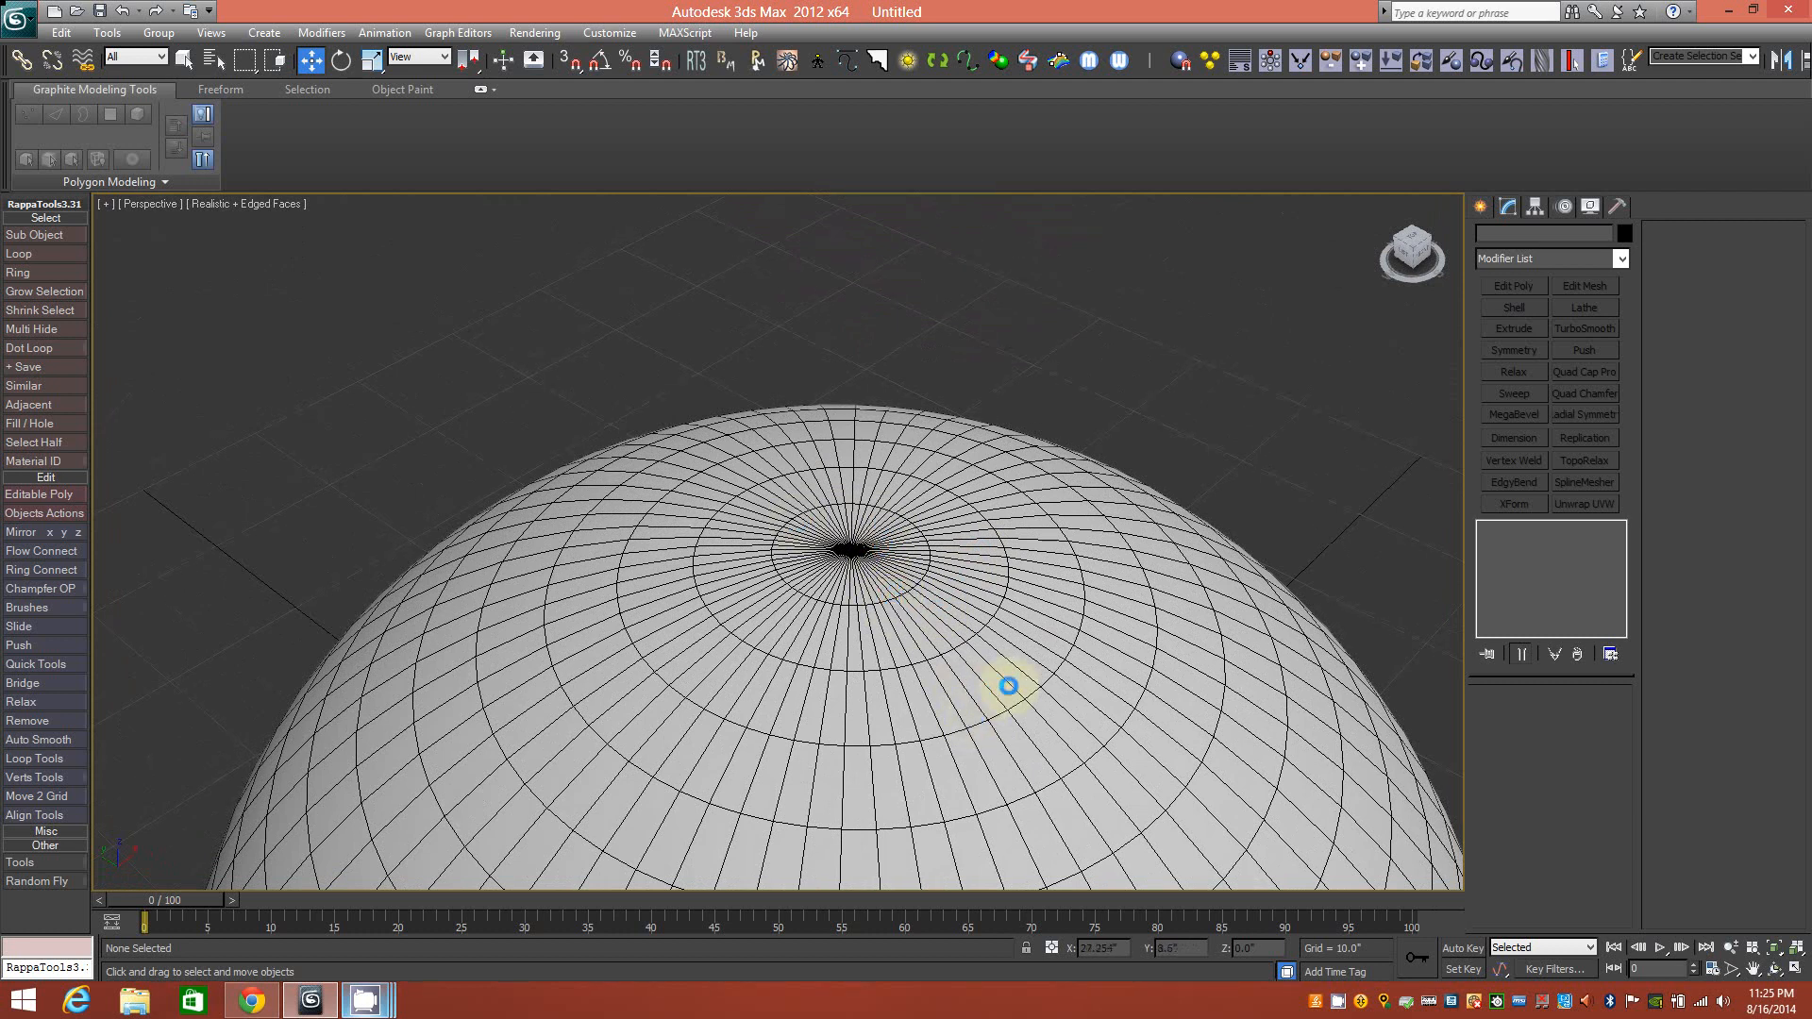
# Convert Sphere001 to an Editable Poly and enter Polygon sub-object mode, centred on the pole.
pyautogui.click(1027, 646)
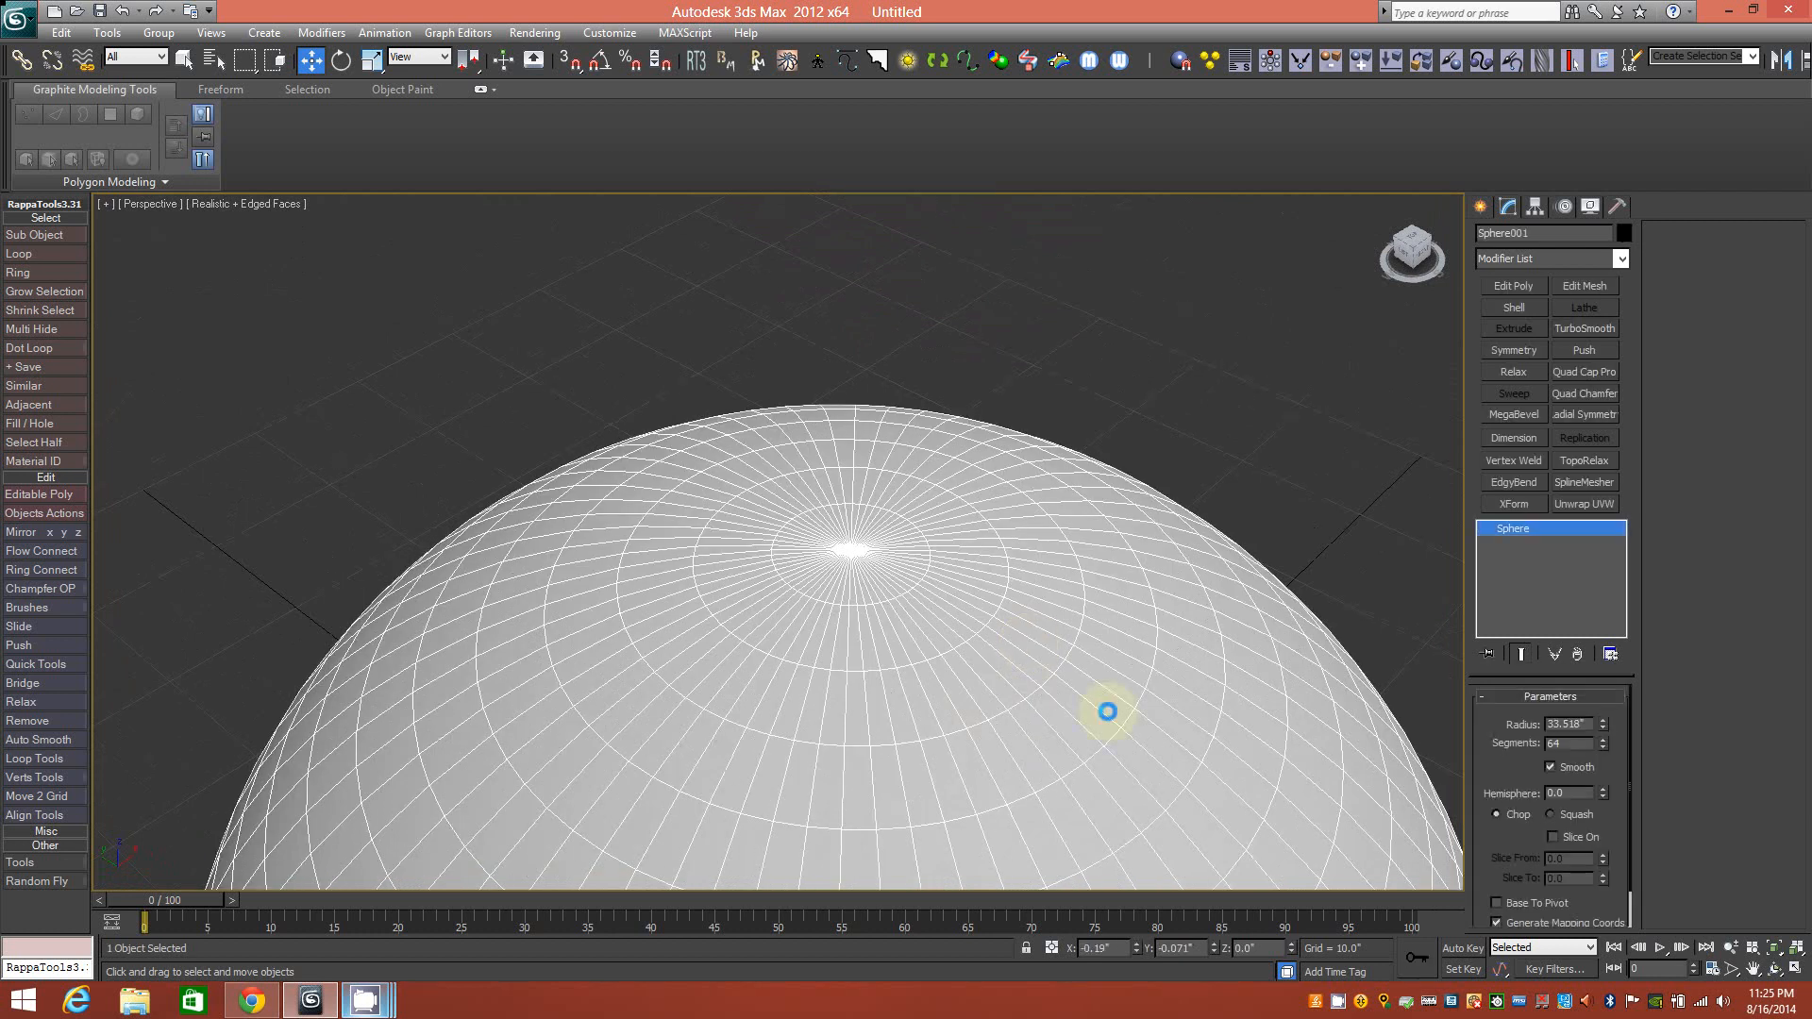
pyautogui.rightClick(1523, 528)
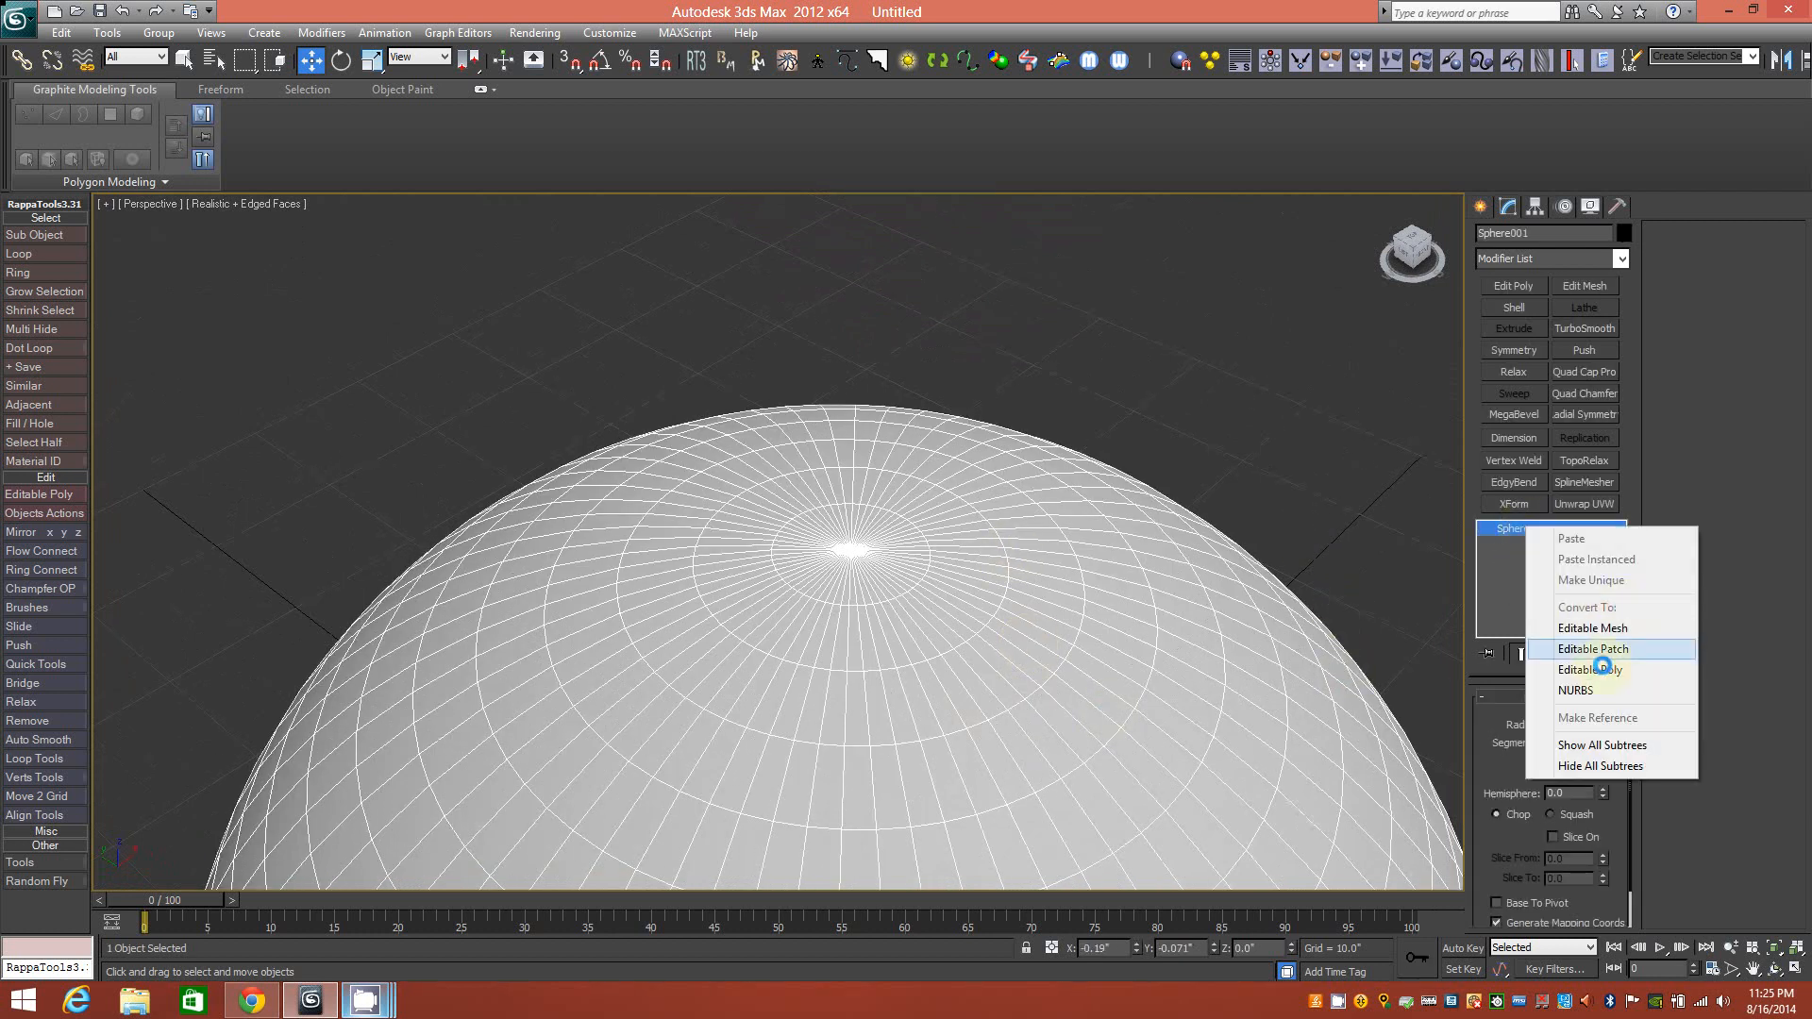
pyautogui.click(1605, 669)
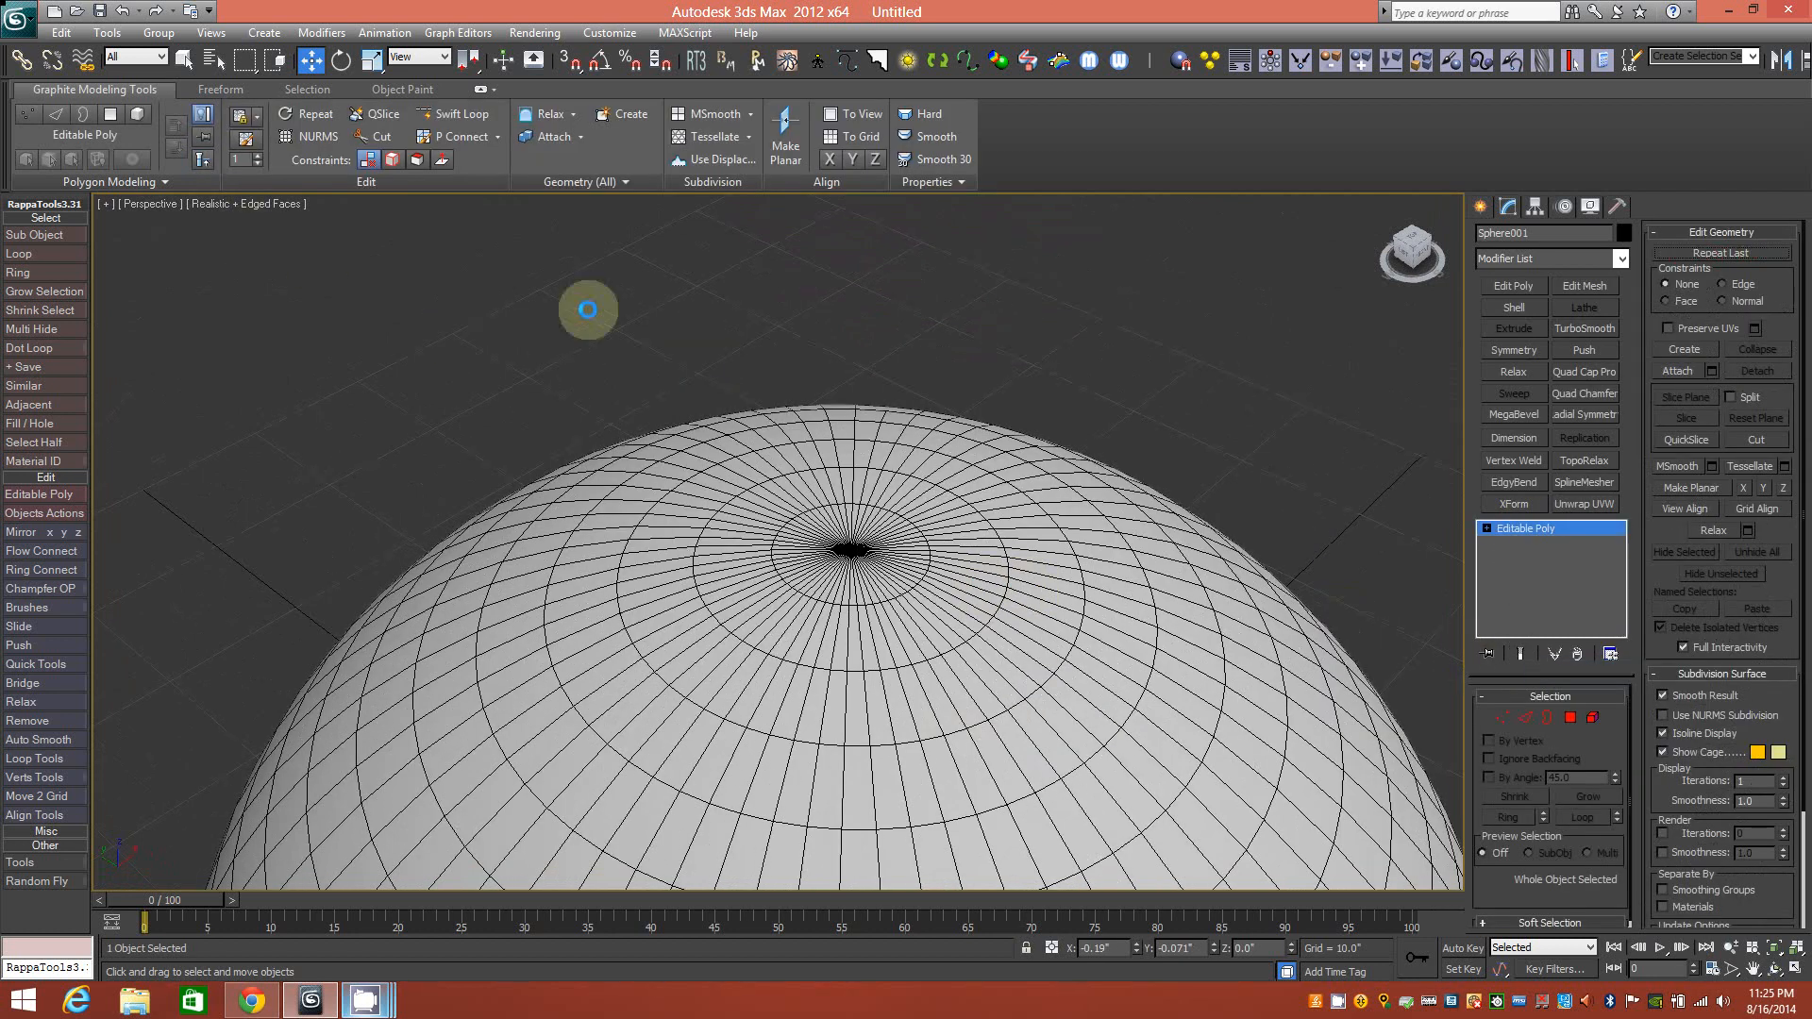
pyautogui.click(125, 114)
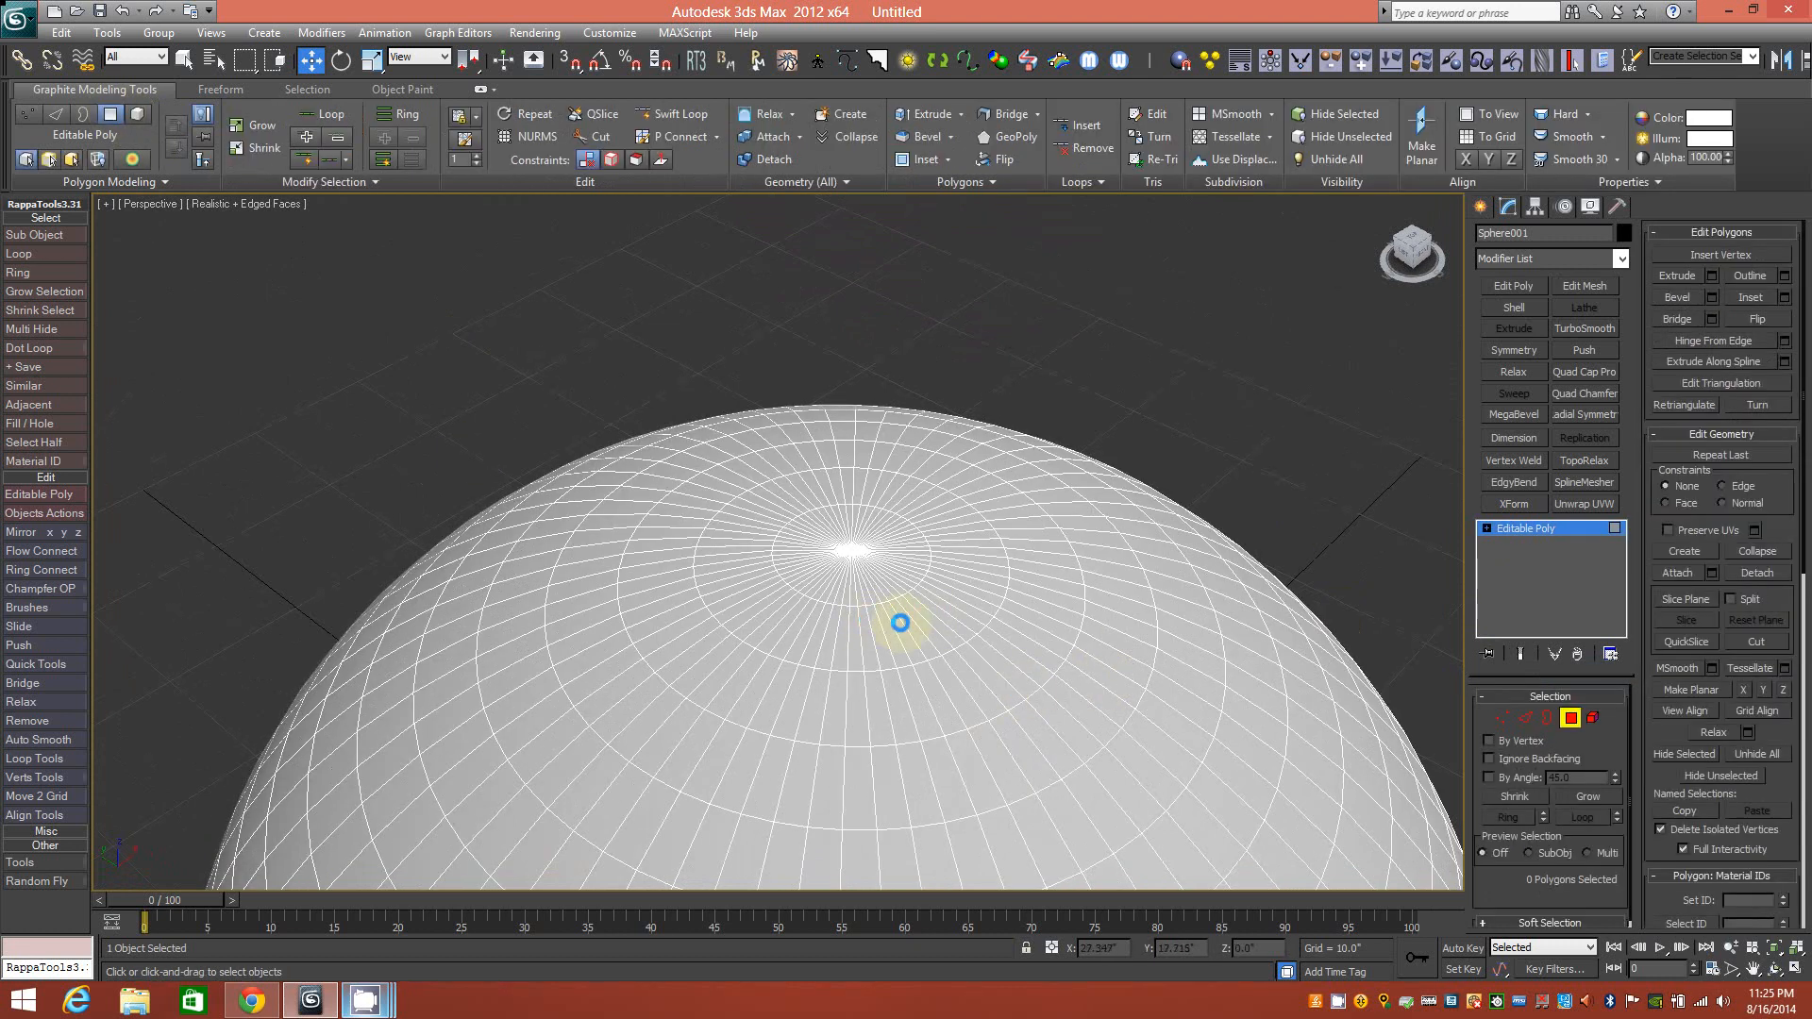
pyautogui.scroll(1, 903, 609)
pyautogui.moveTo(1005, 632); pyautogui.dragTo(924, 621, button='middle')
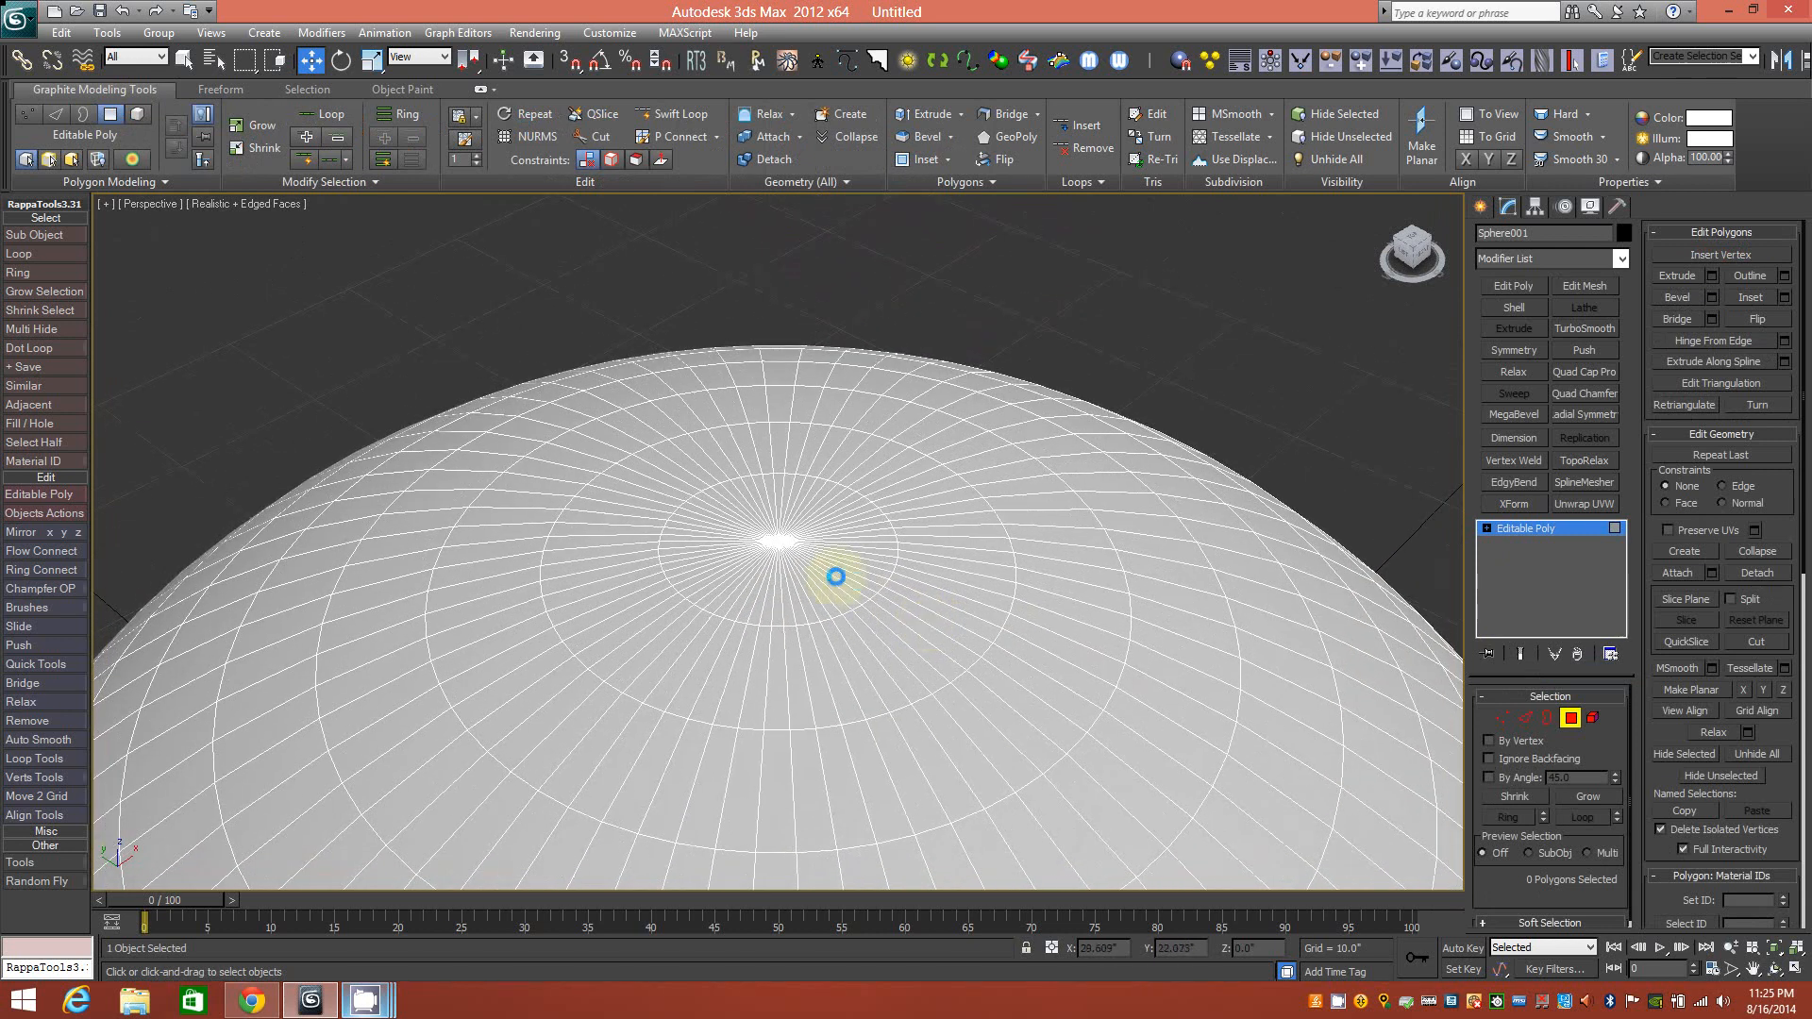
# Pick one pole polygon and use Modify Selection > Fill to select the 128-polygon cap.
pyautogui.click(784, 614)
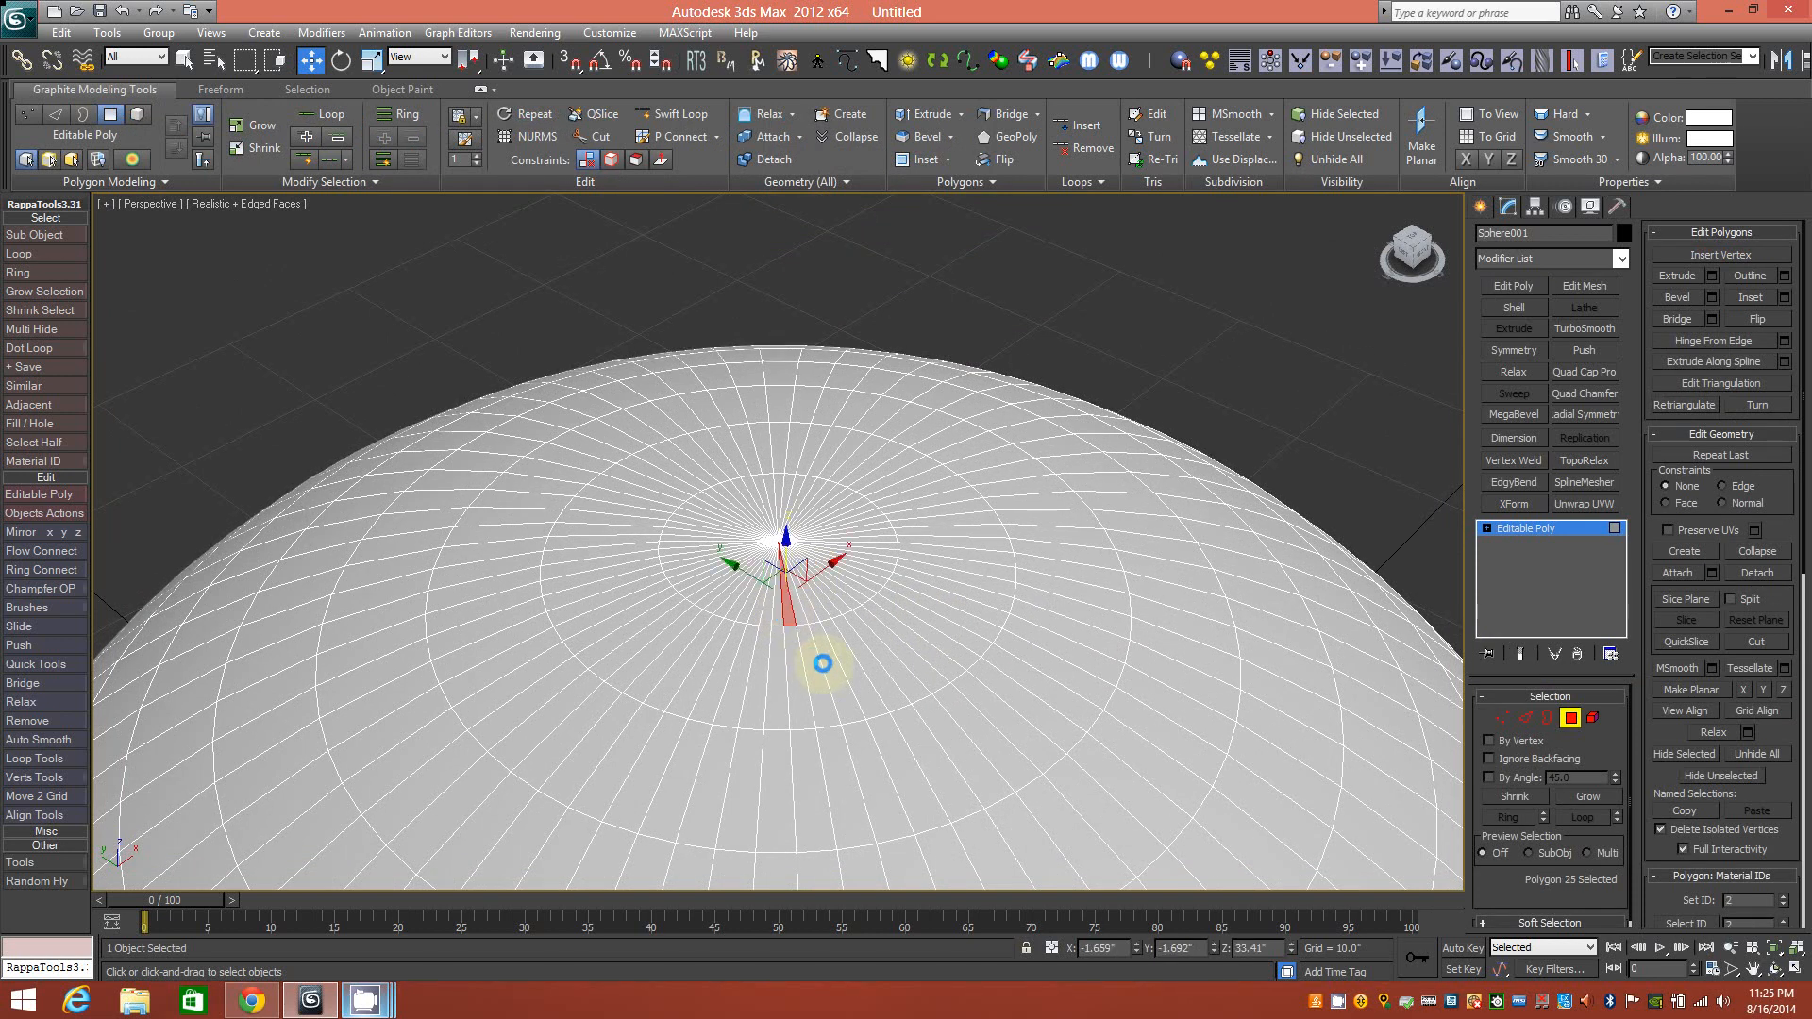
pyautogui.click(349, 184)
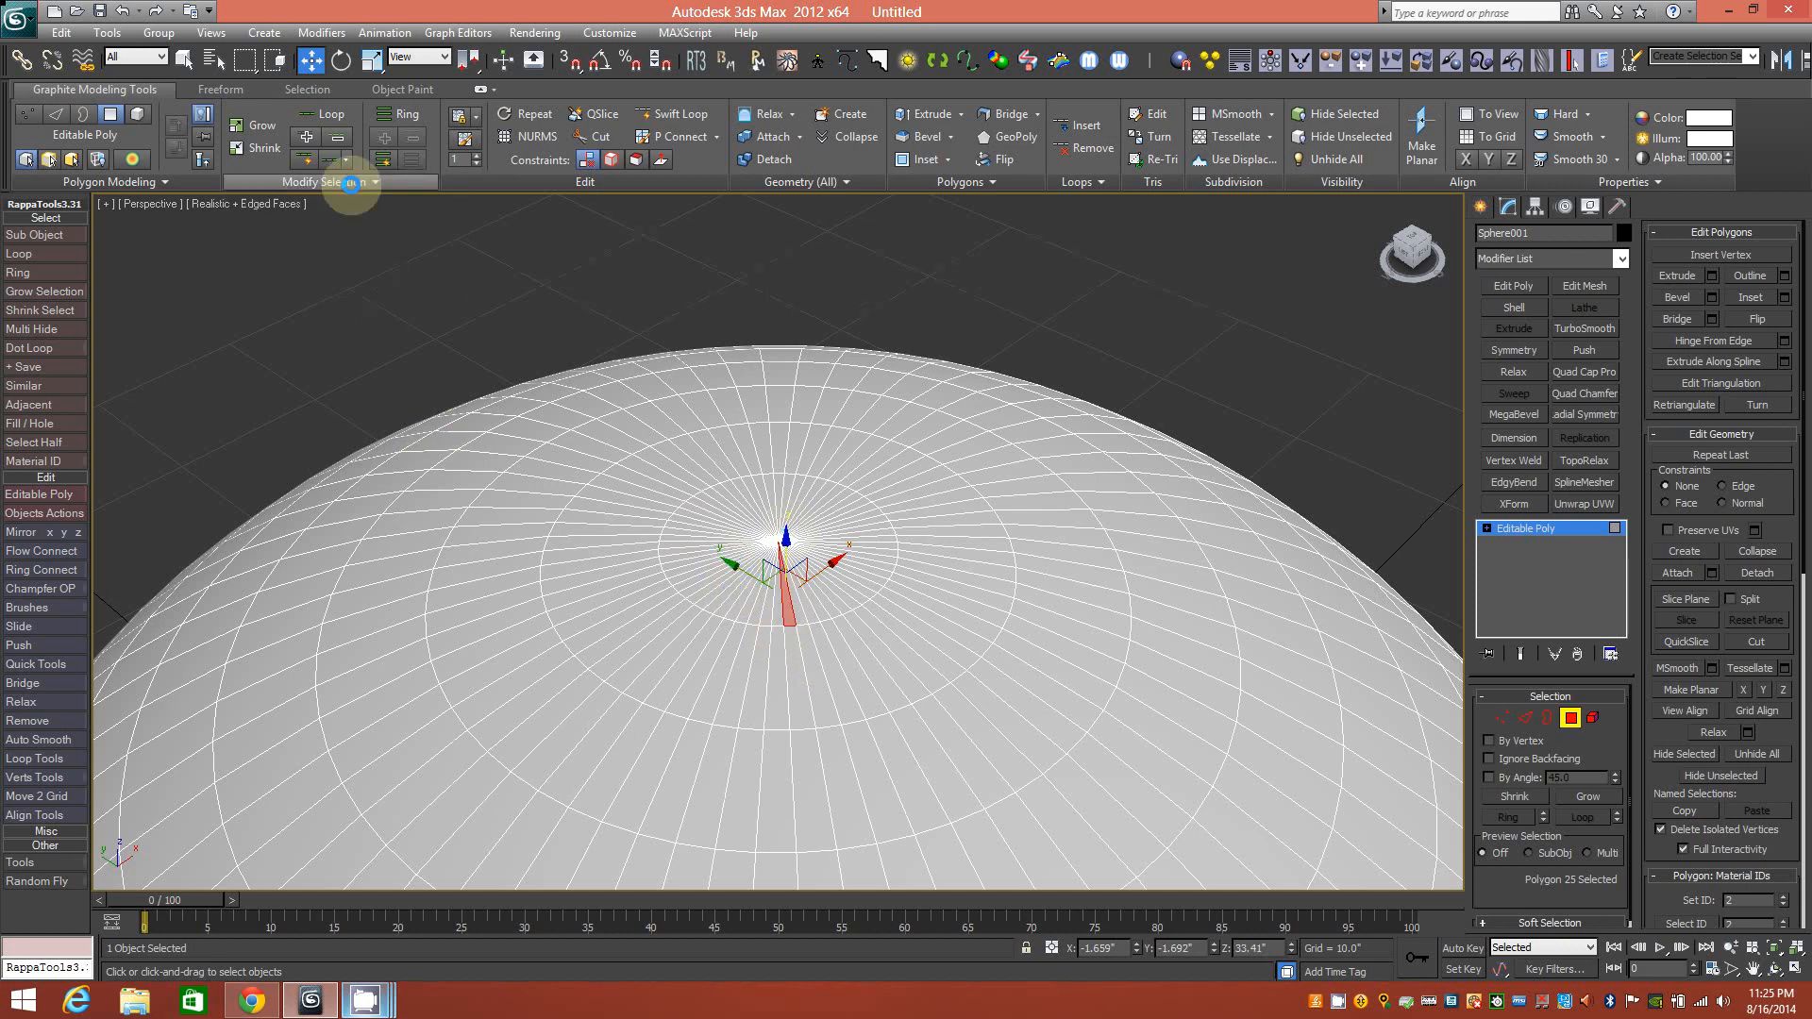
pyautogui.click(370, 182)
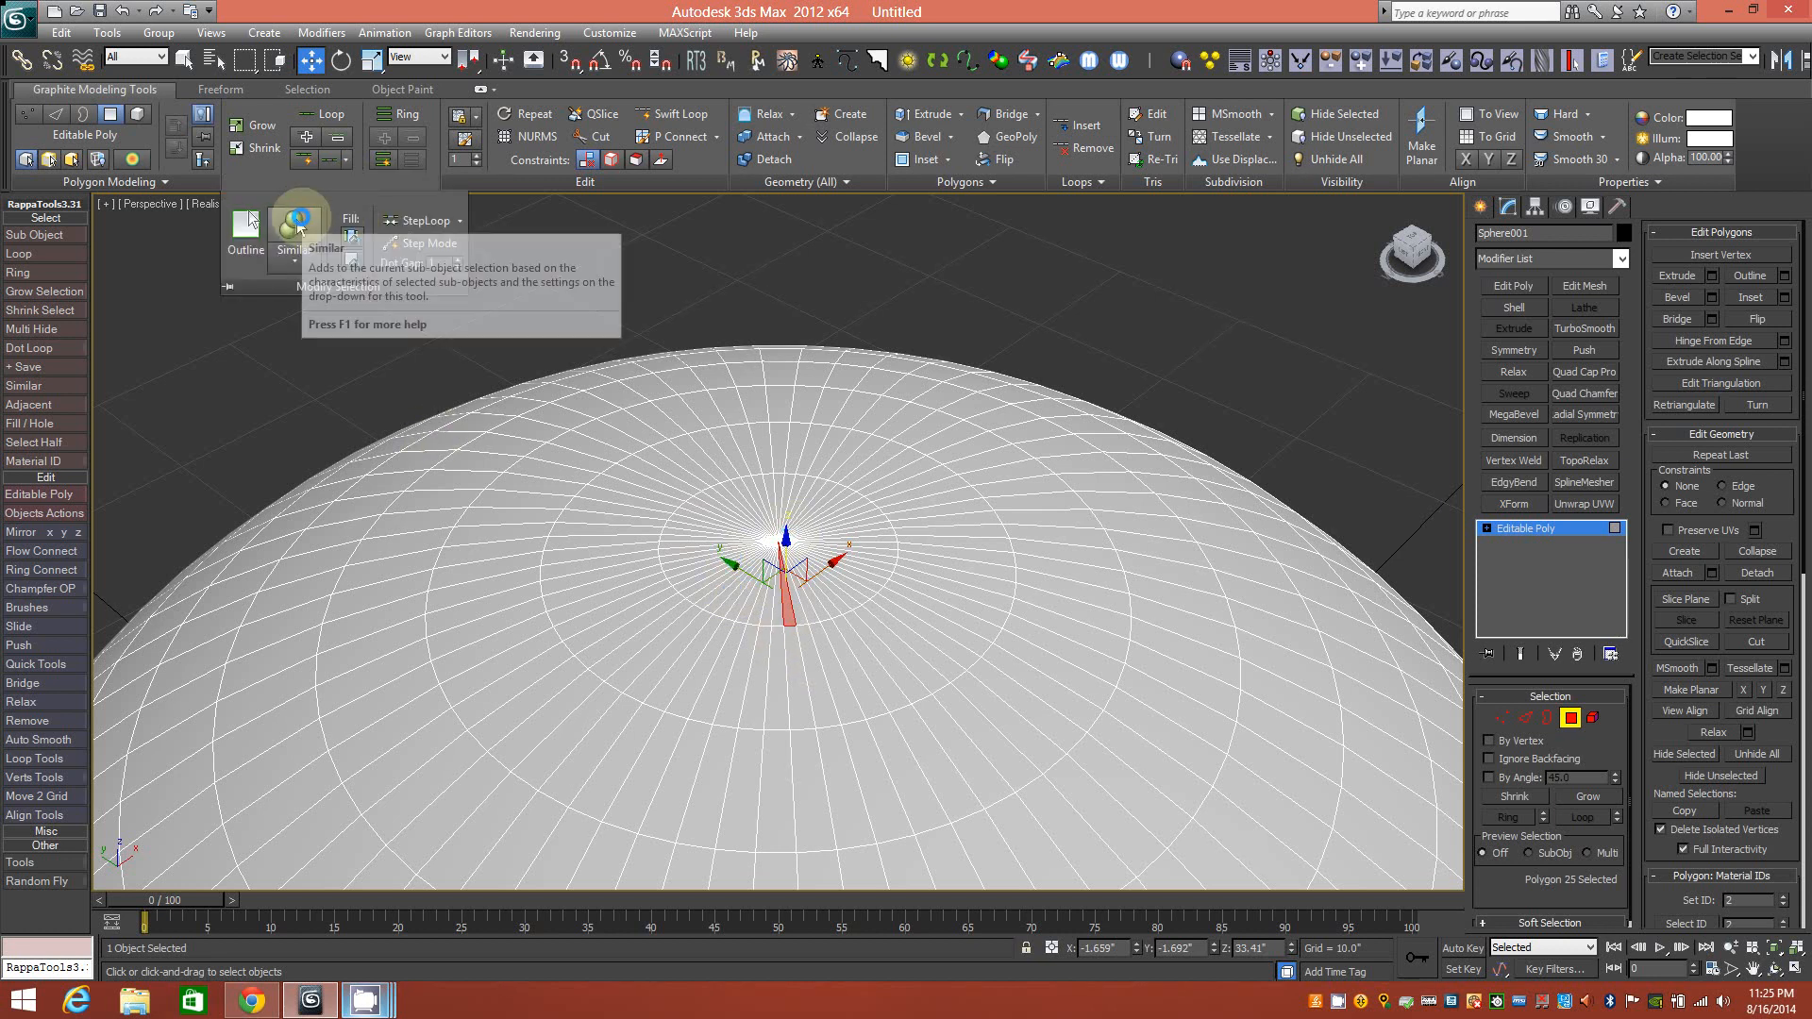
pyautogui.click(350, 234)
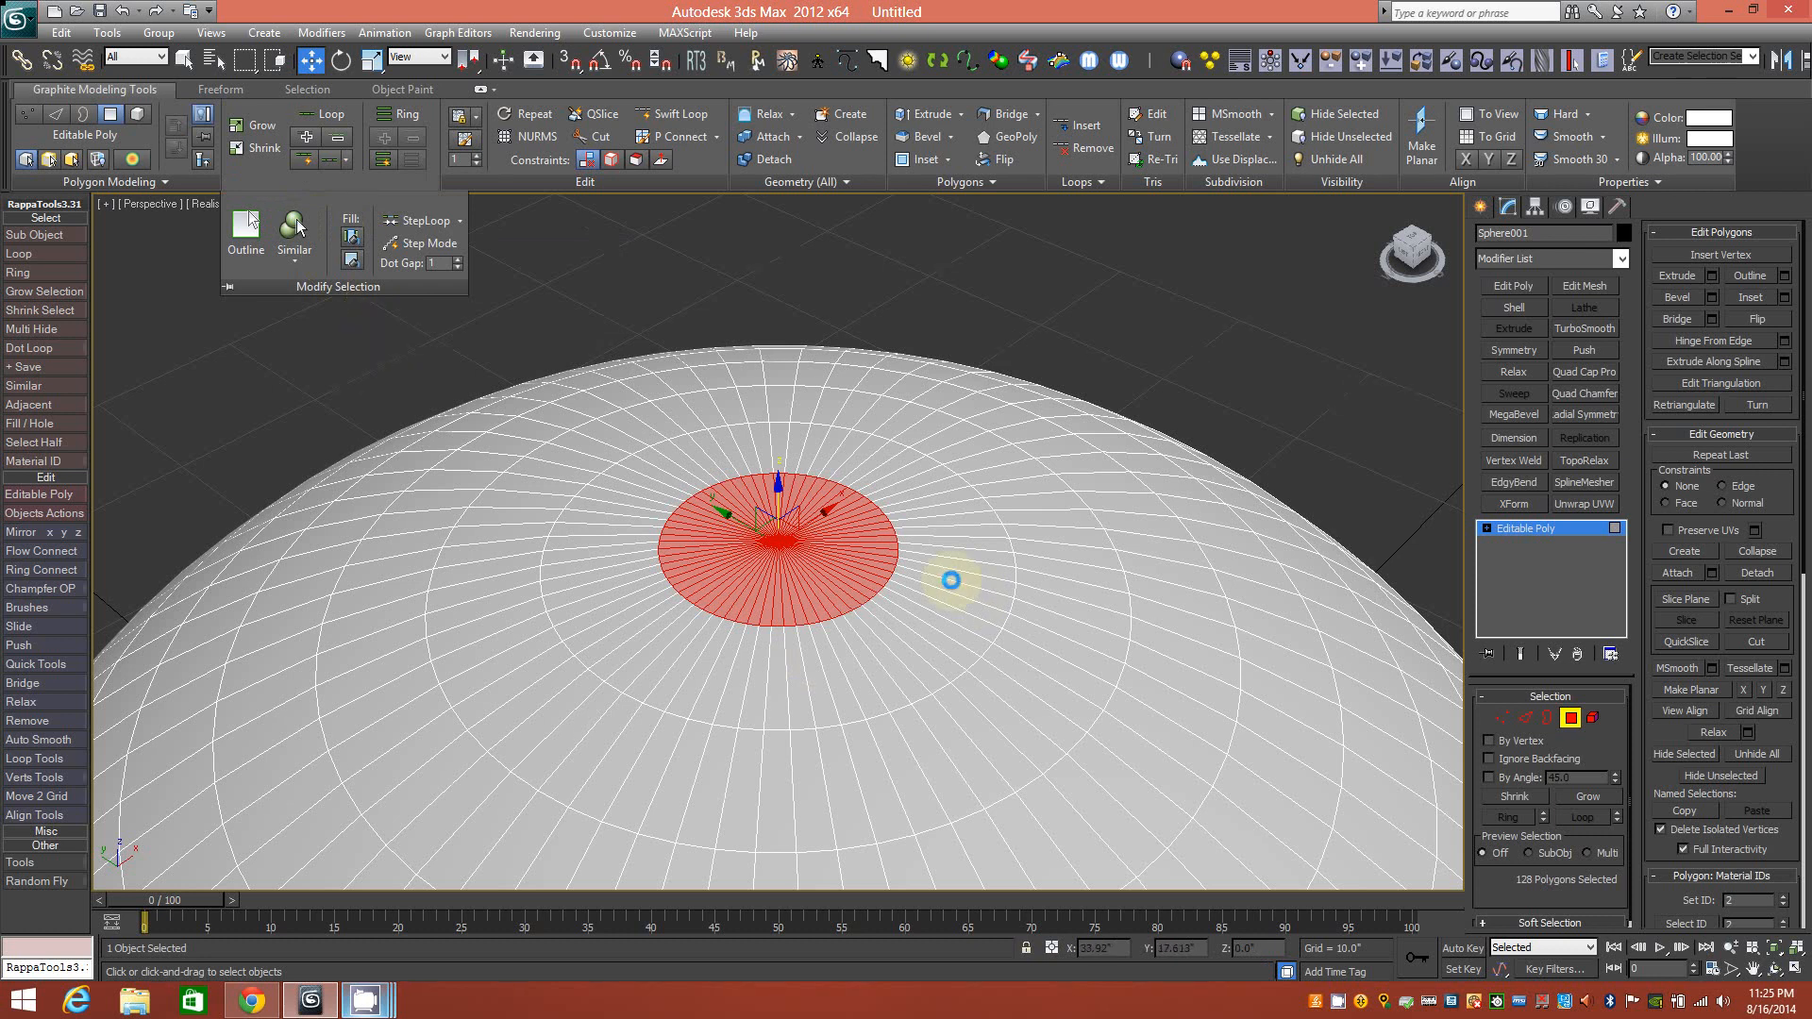
pyautogui.scroll(-5, 869, 545)
pyautogui.keyDown('alt'); pyautogui.moveTo(846, 636); pyautogui.dragTo(800, 524, button='middle'); pyautogui.keyUp('alt')
pyautogui.scroll(5, 757, 348)
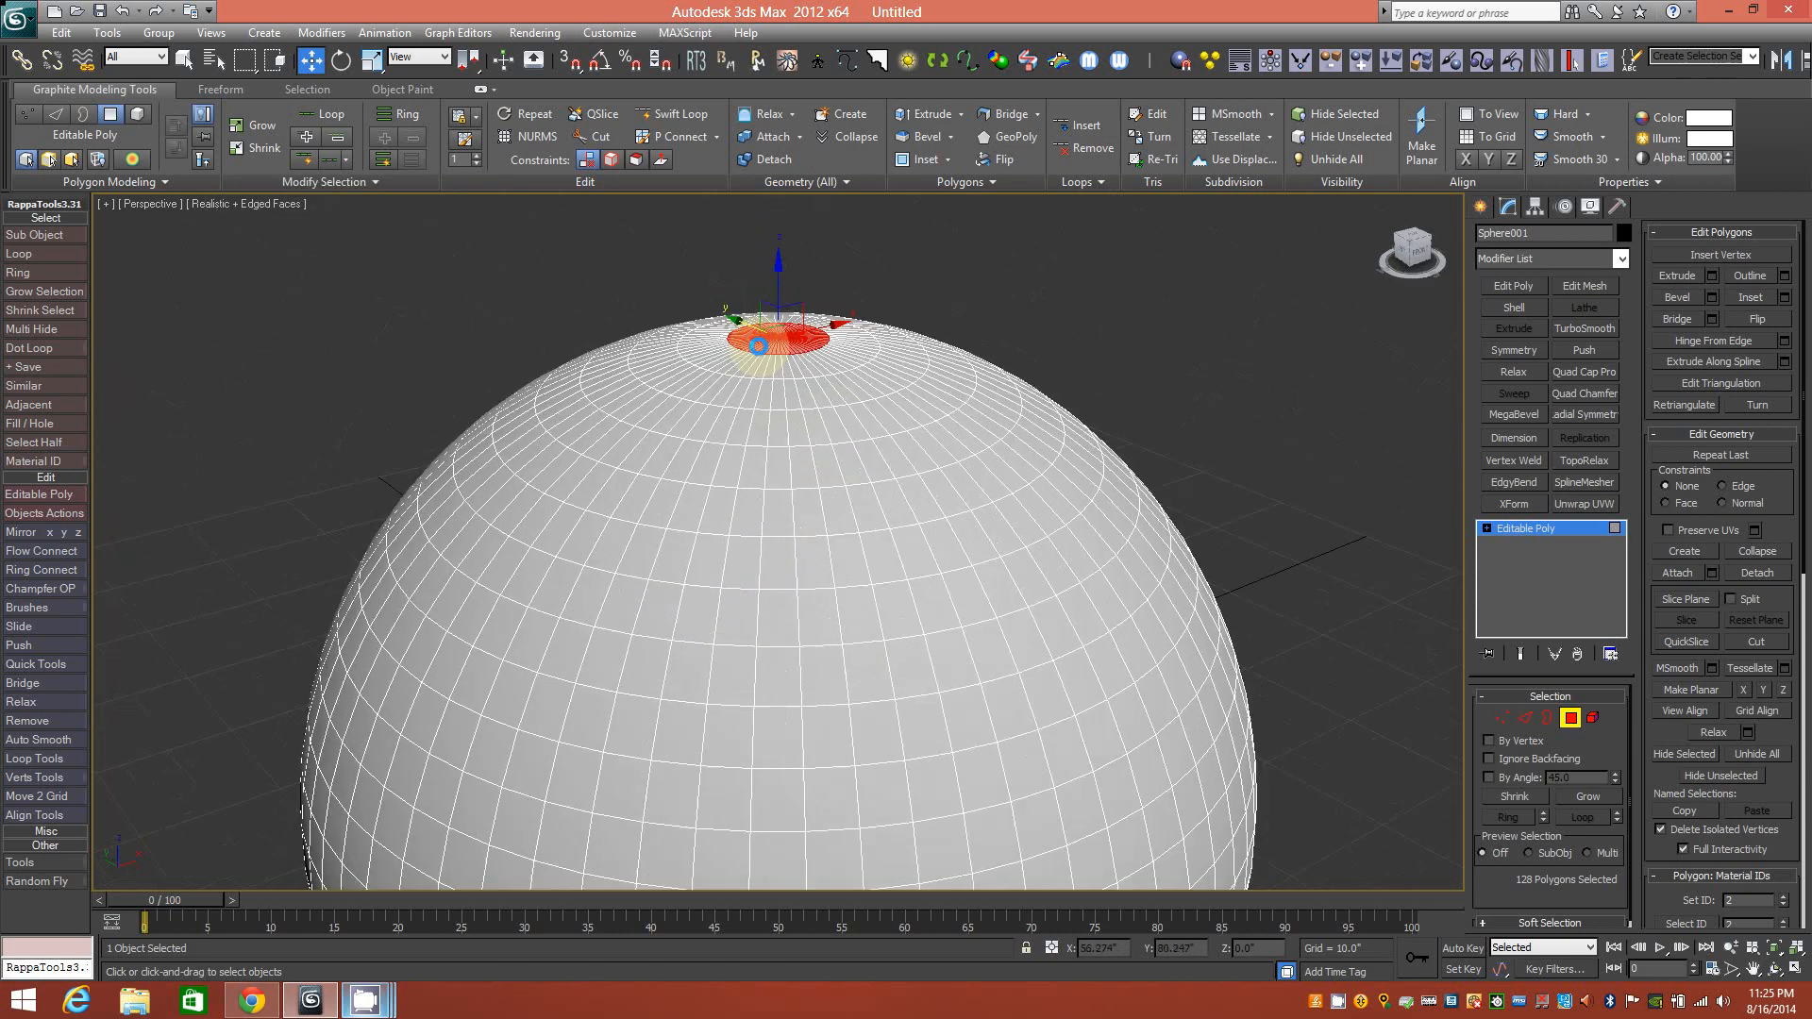
pyautogui.moveTo(760, 414); pyautogui.dragTo(766, 453, button='middle')
pyautogui.keyDown('ctrl'); pyautogui.keyDown('alt'); pyautogui.moveTo(802, 505); pyautogui.dragTo(849, 651, button='middle'); pyautogui.keyUp('alt'); pyautogui.keyUp('ctrl')
pyautogui.keyDown('ctrl'); pyautogui.keyDown('alt'); pyautogui.moveTo(784, 540); pyautogui.dragTo(749, 433, button='middle'); pyautogui.keyUp('alt'); pyautogui.keyUp('ctrl')
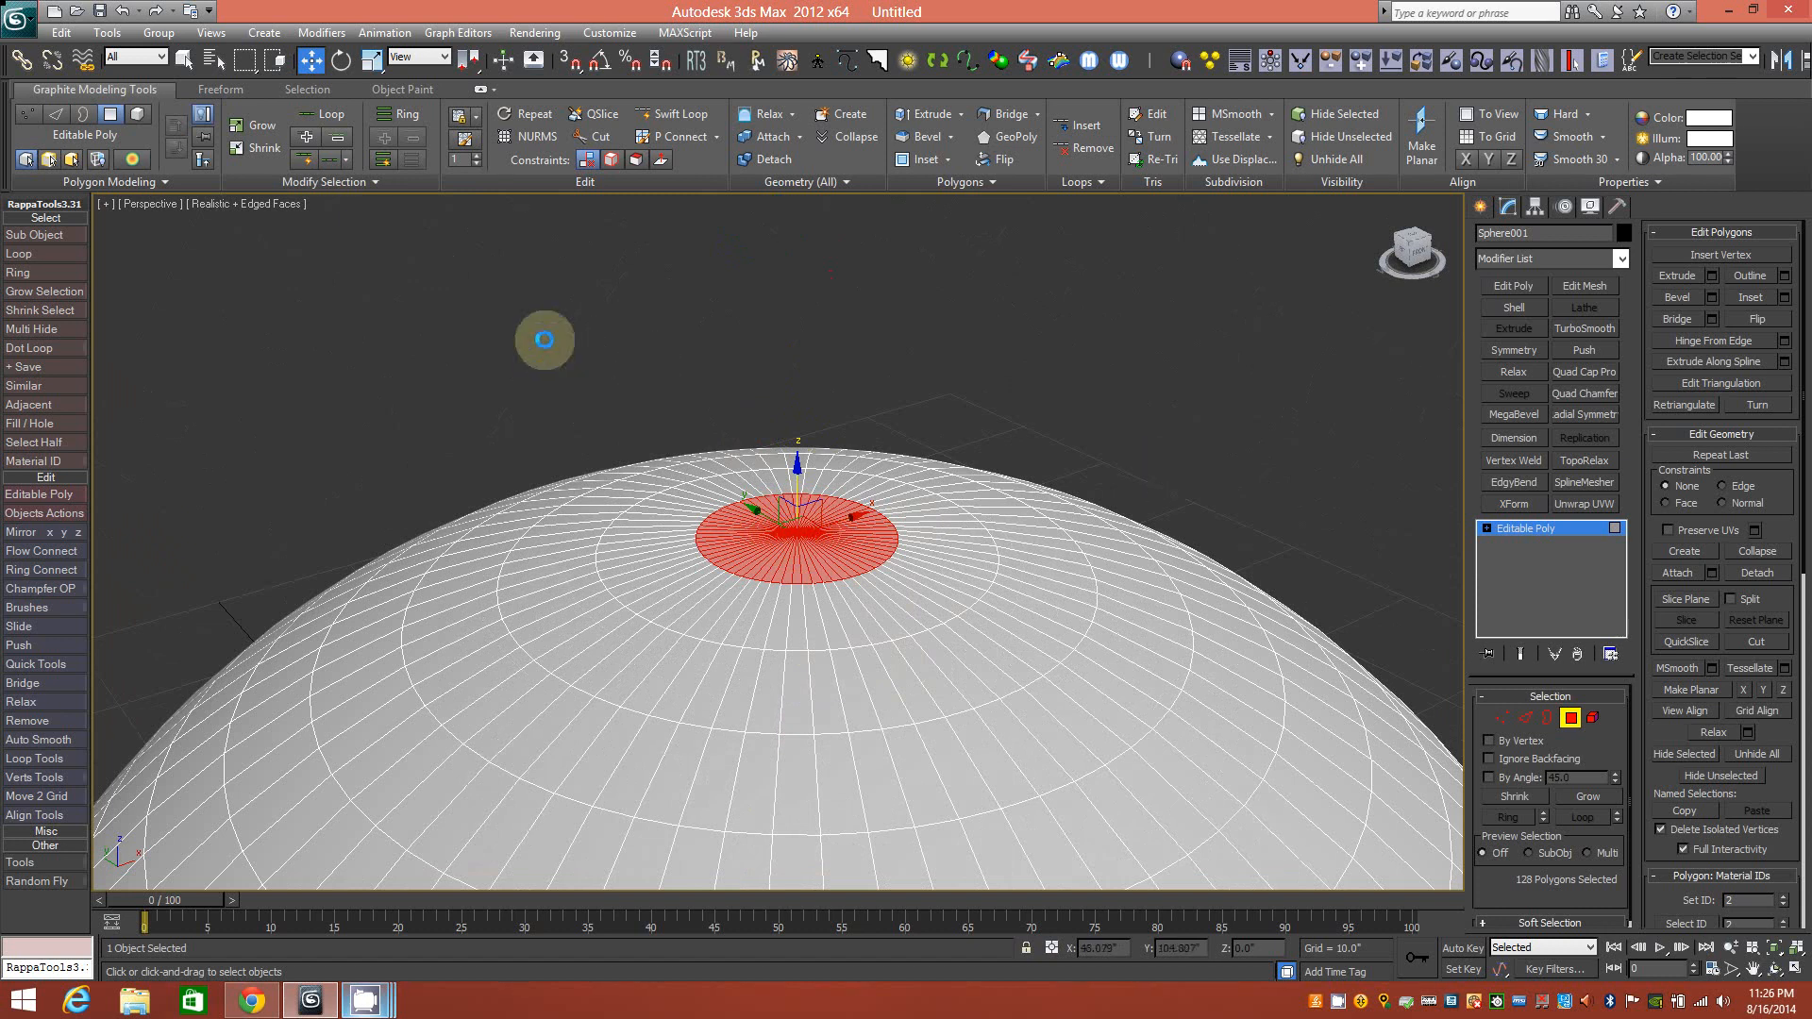
pyautogui.moveTo(813, 576)
pyautogui.mouseDown(button='middle')
pyautogui.moveTo(802, 595)
pyautogui.moveTo(842, 574)
pyautogui.moveTo(826, 542)
pyautogui.mouseUp(button='middle')
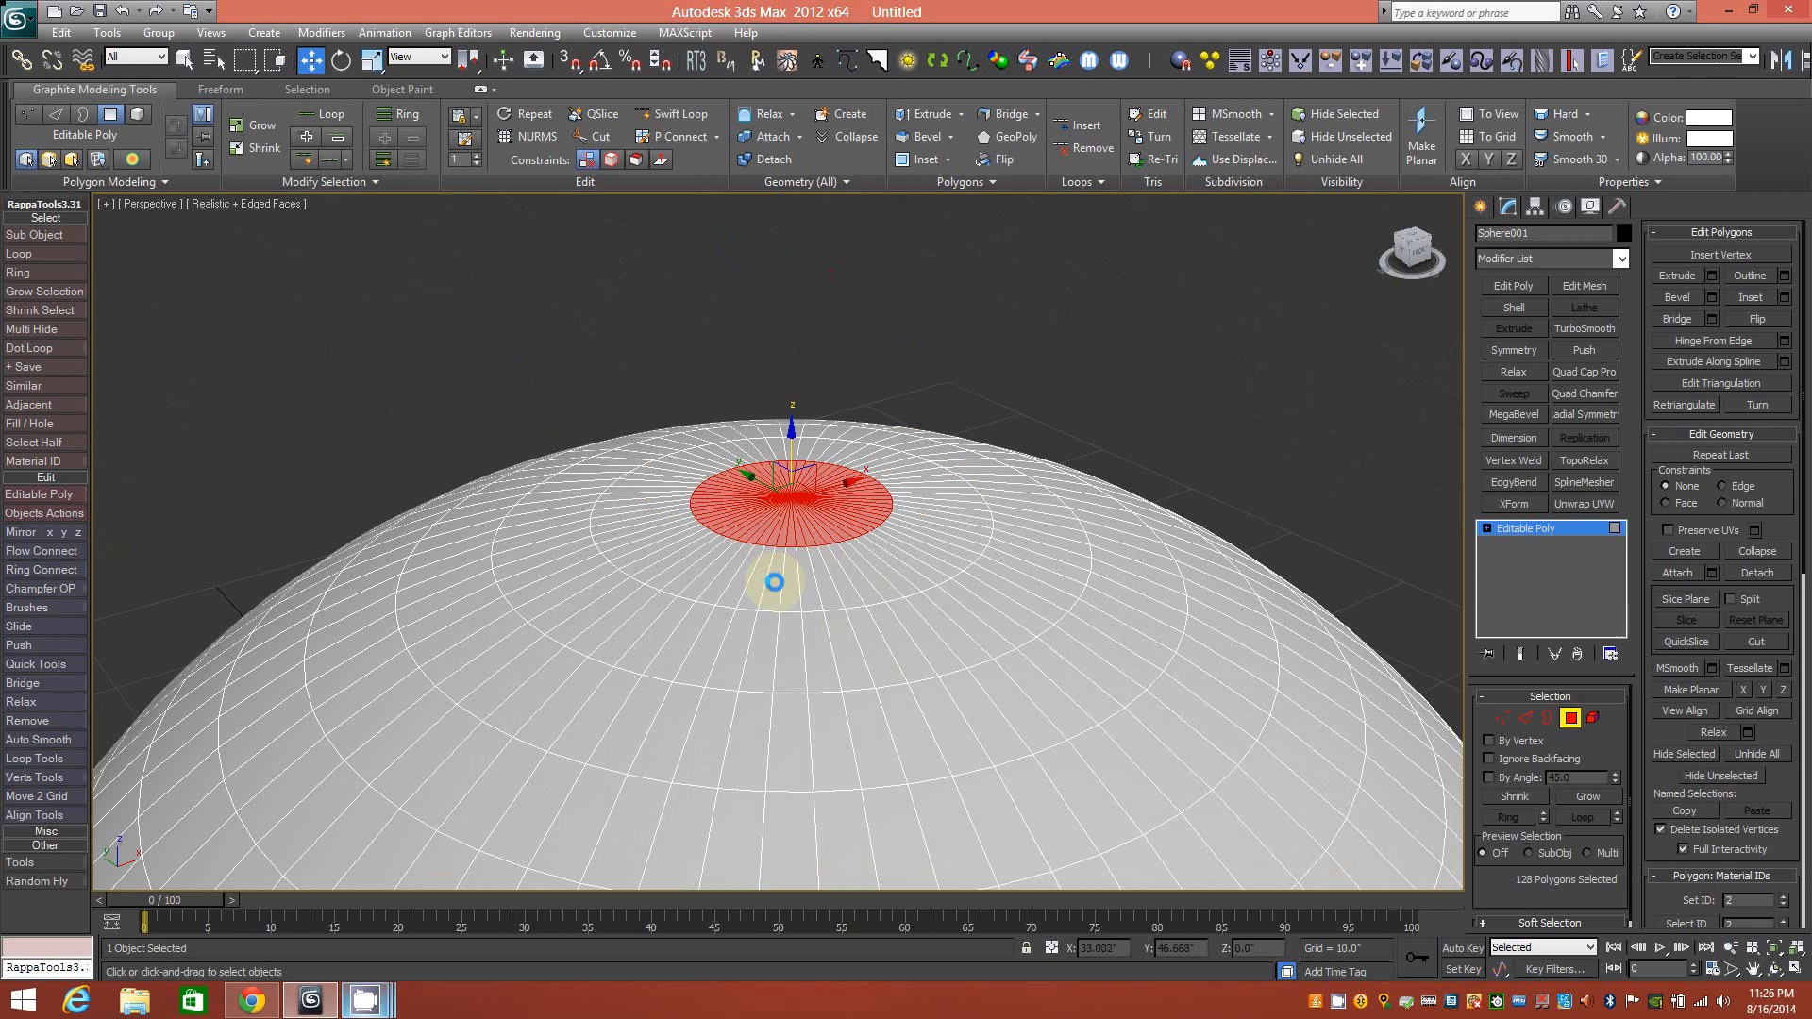
# Use Similar on several single dome polygons to grow each into a matching ring.
pyautogui.click(922, 712)
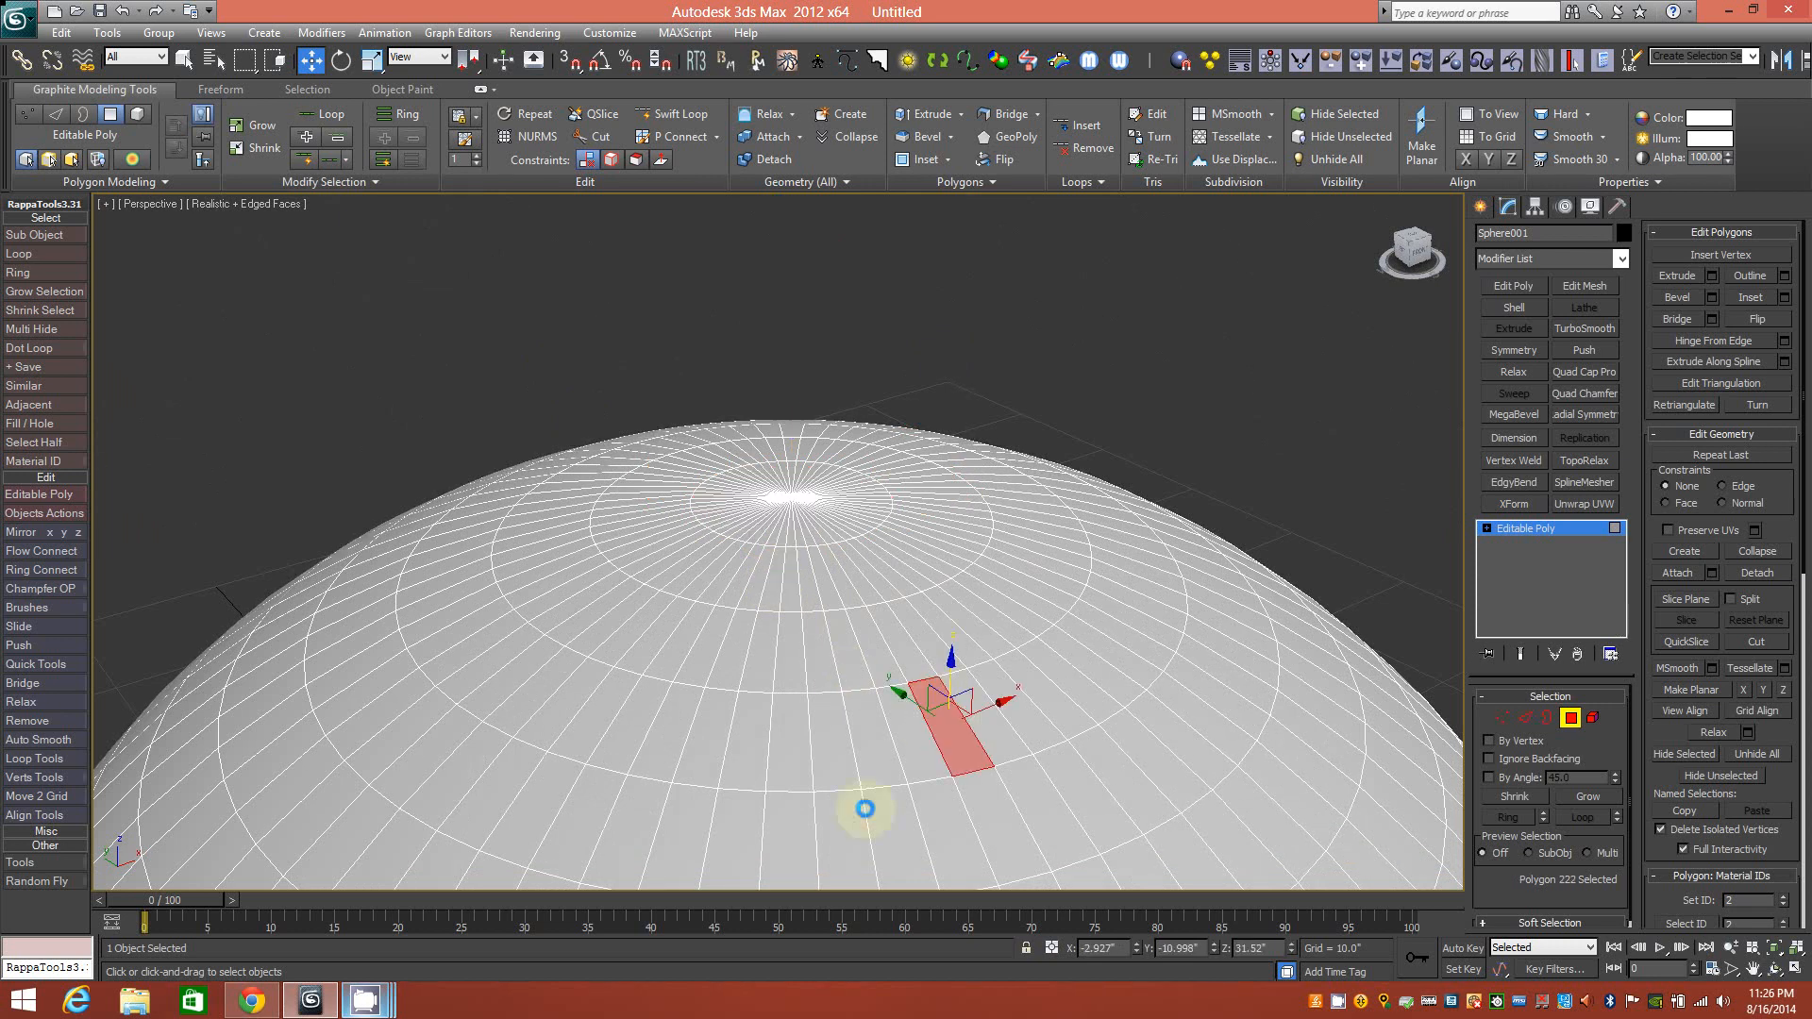
pyautogui.click(330, 181)
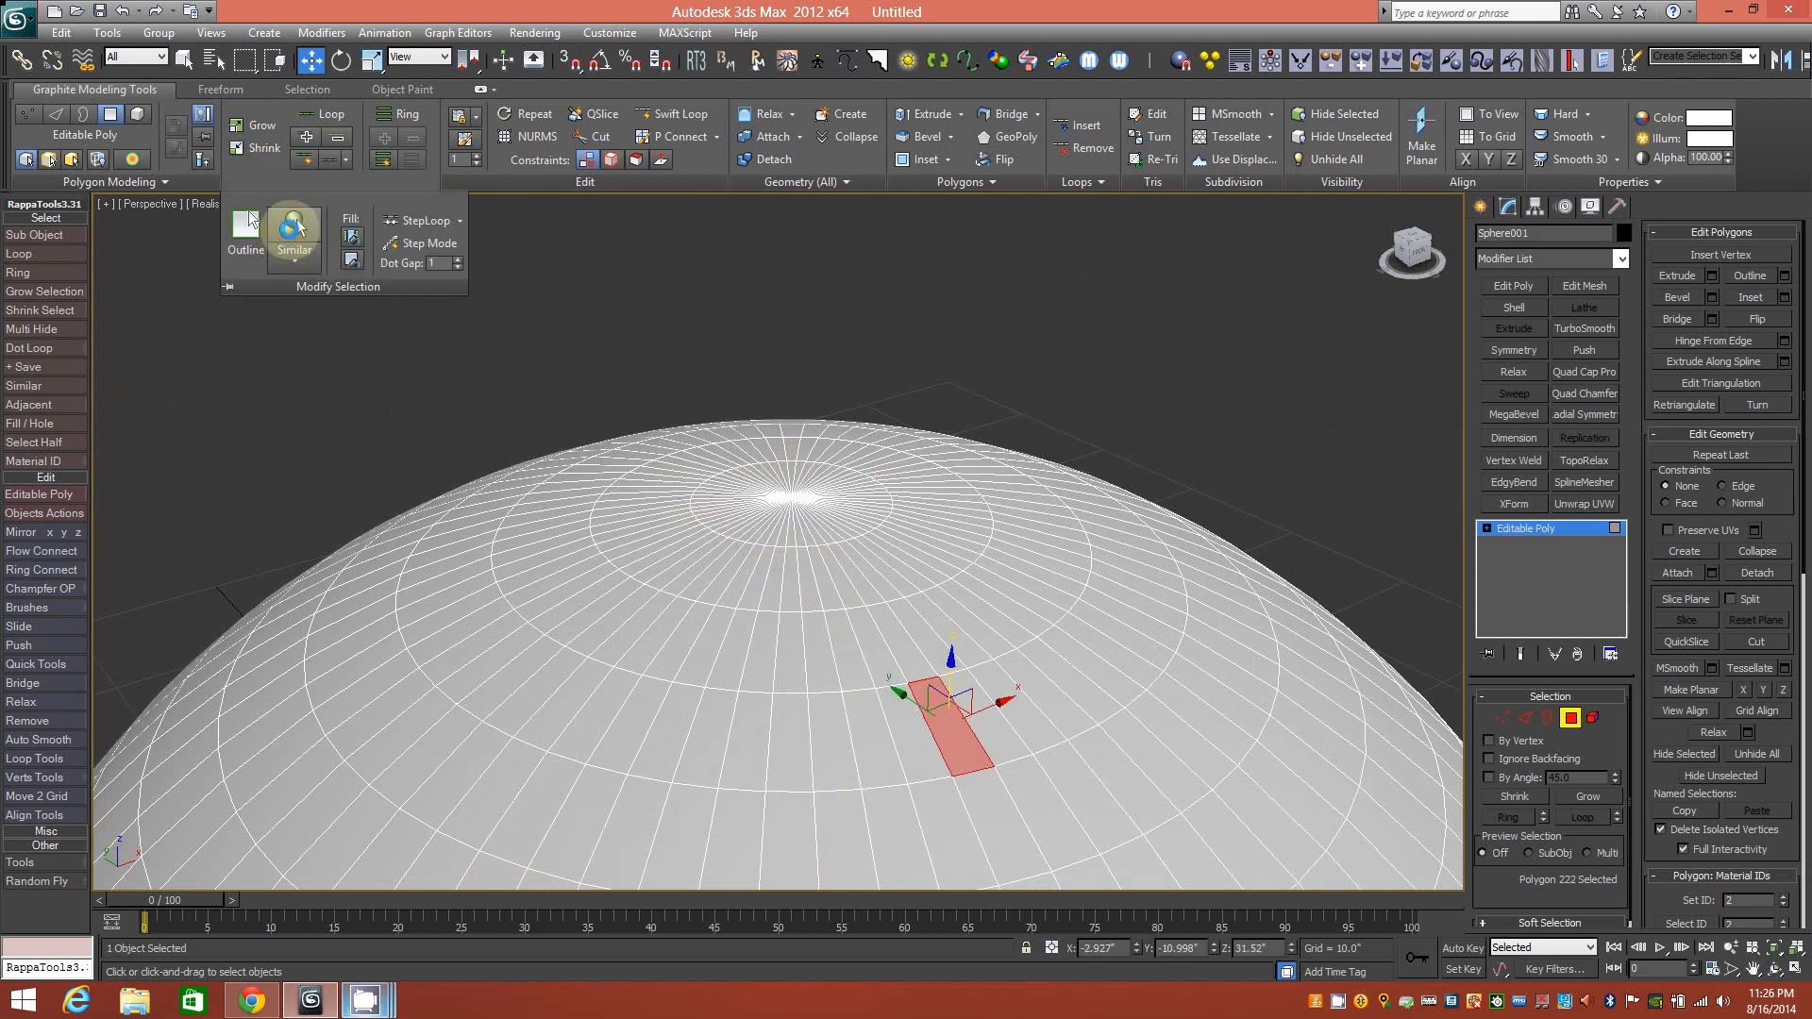
pyautogui.click(293, 226)
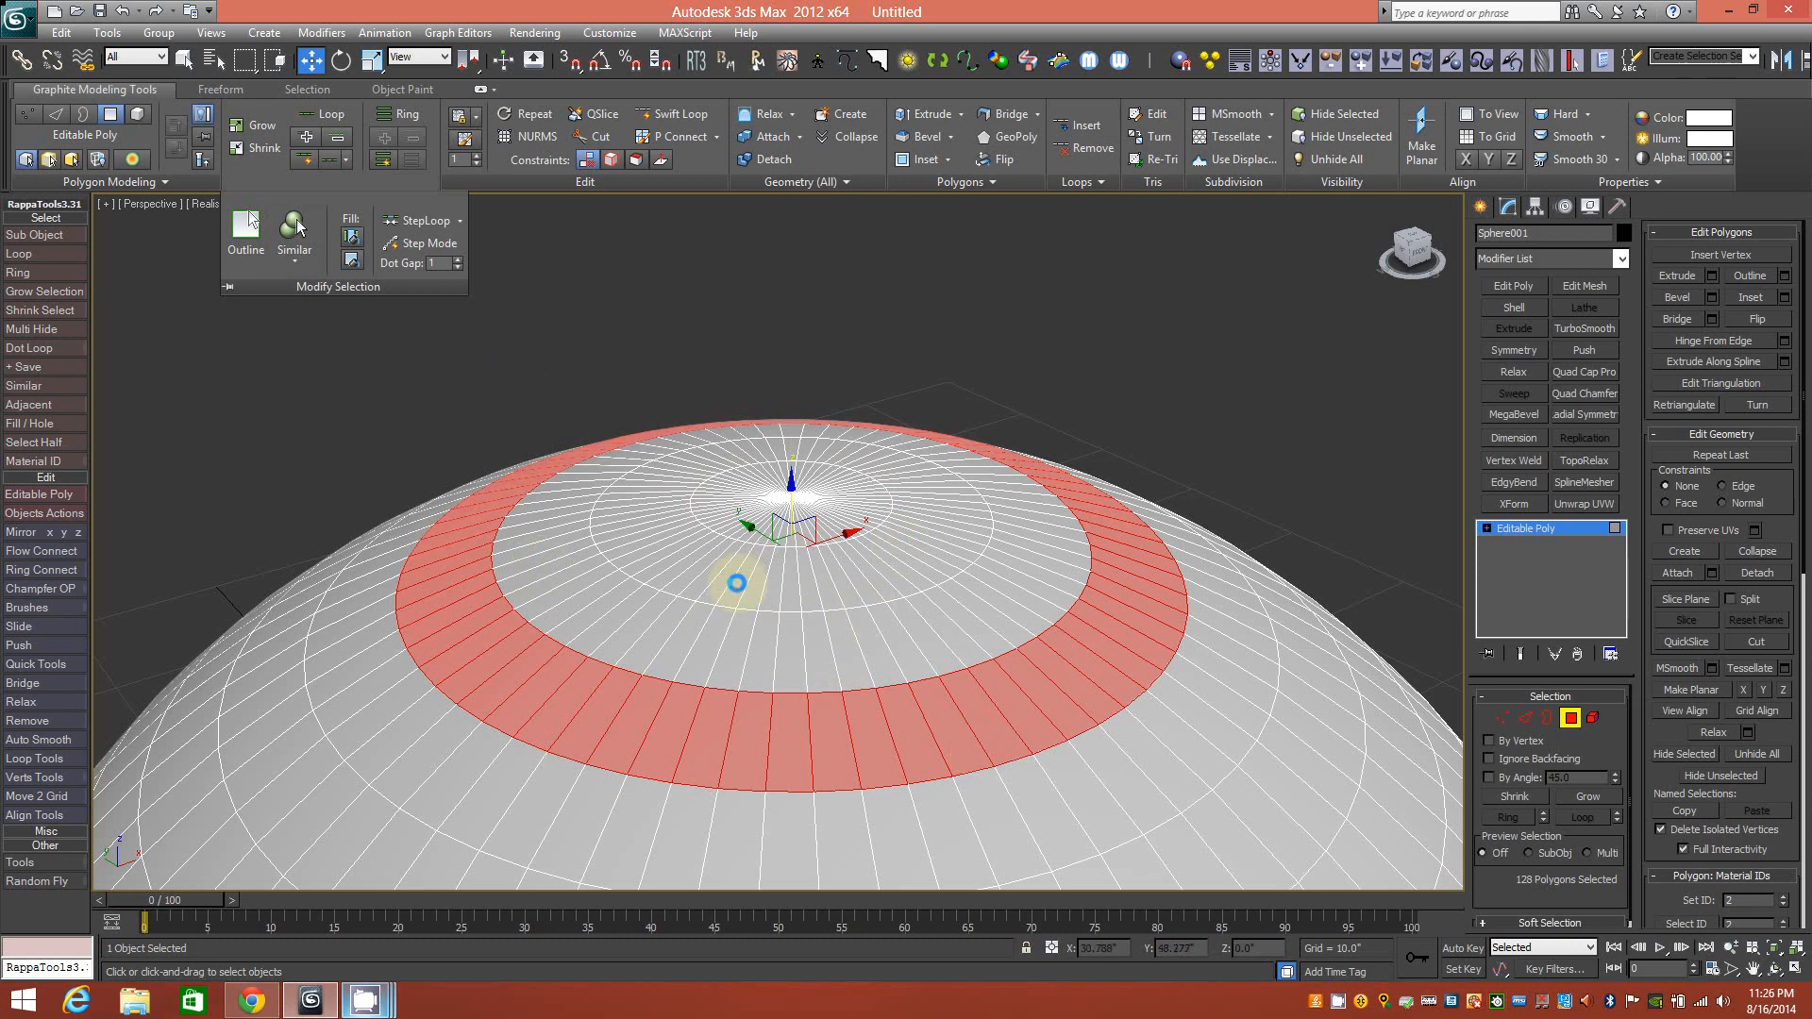
pyautogui.click(790, 644)
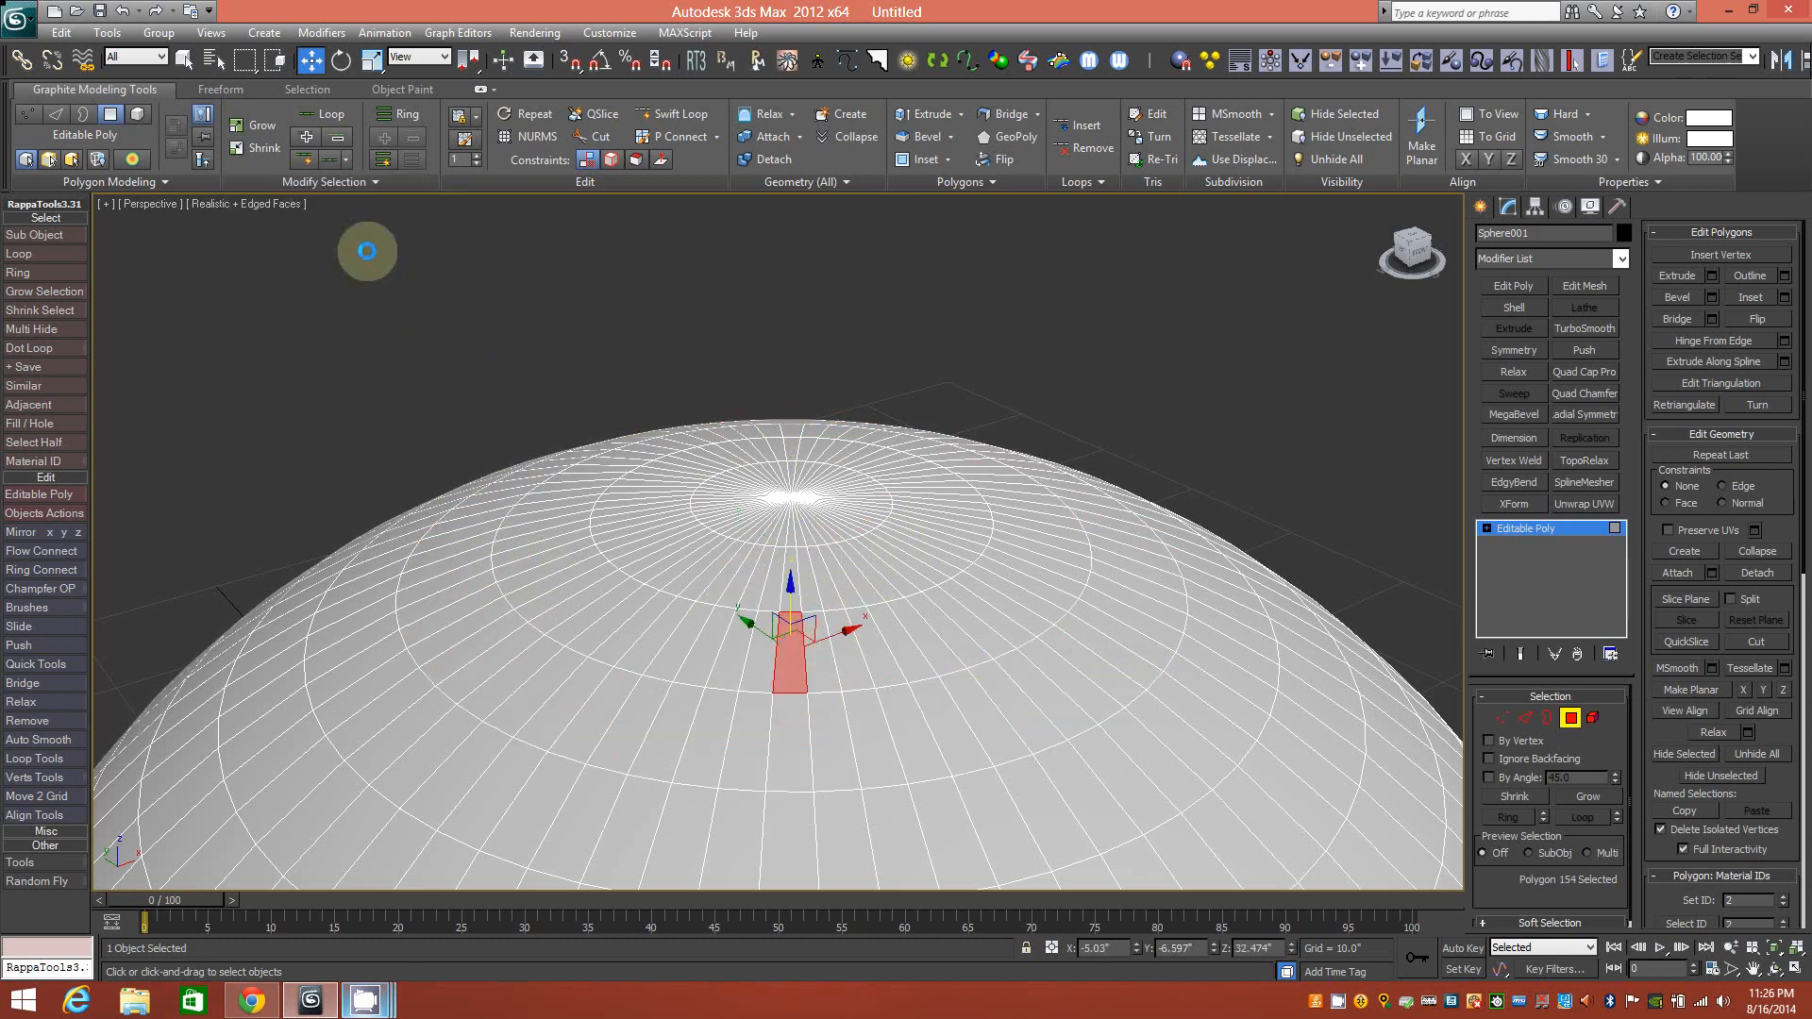
pyautogui.click(295, 226)
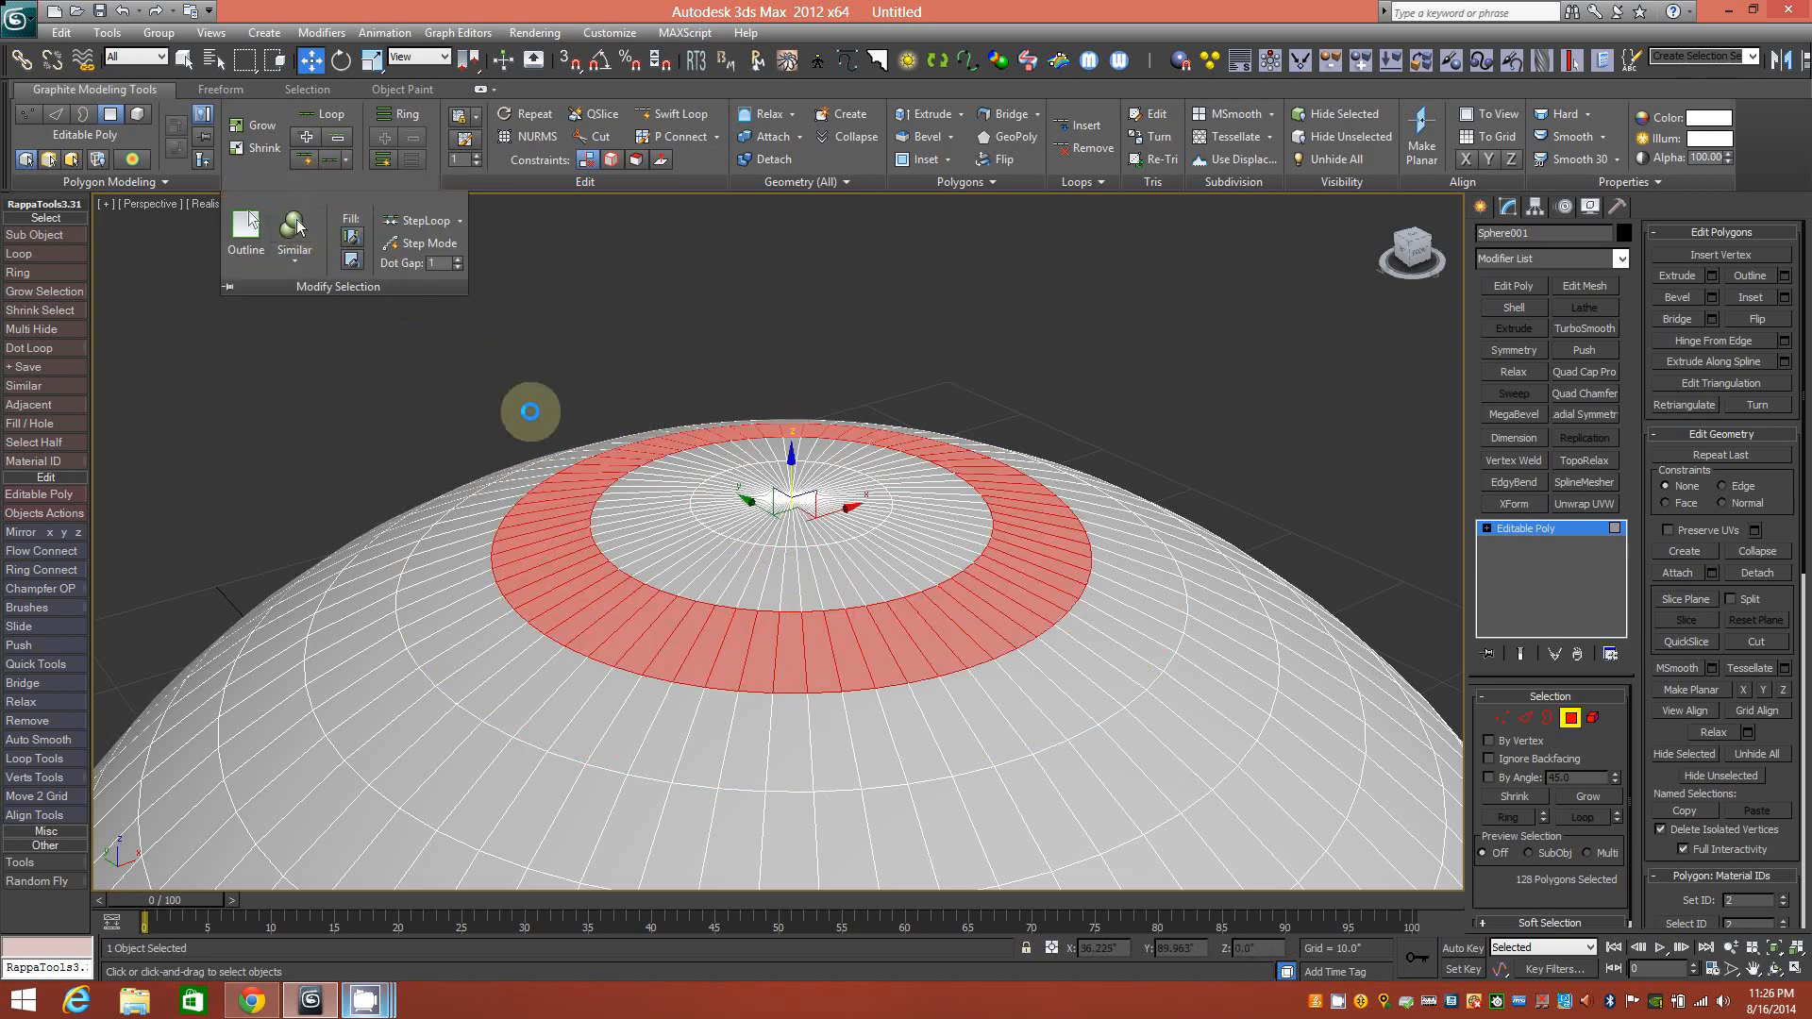
pyautogui.click(772, 586)
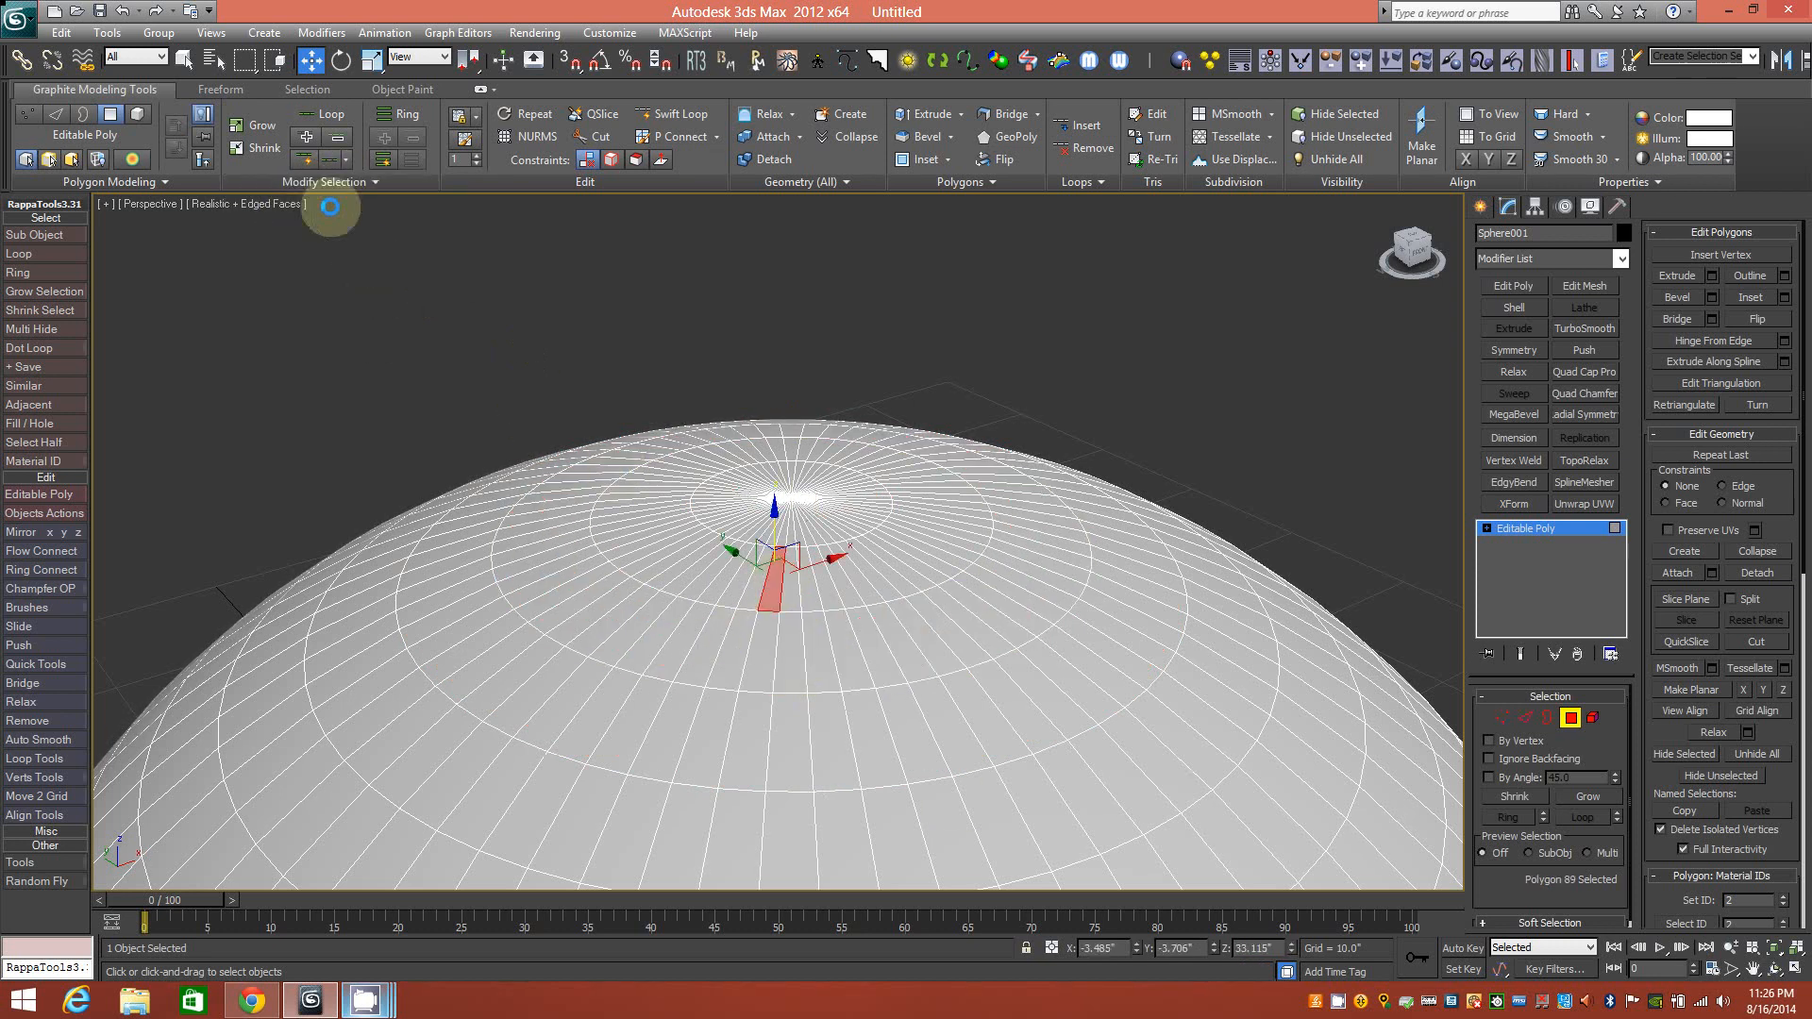
pyautogui.click(295, 236)
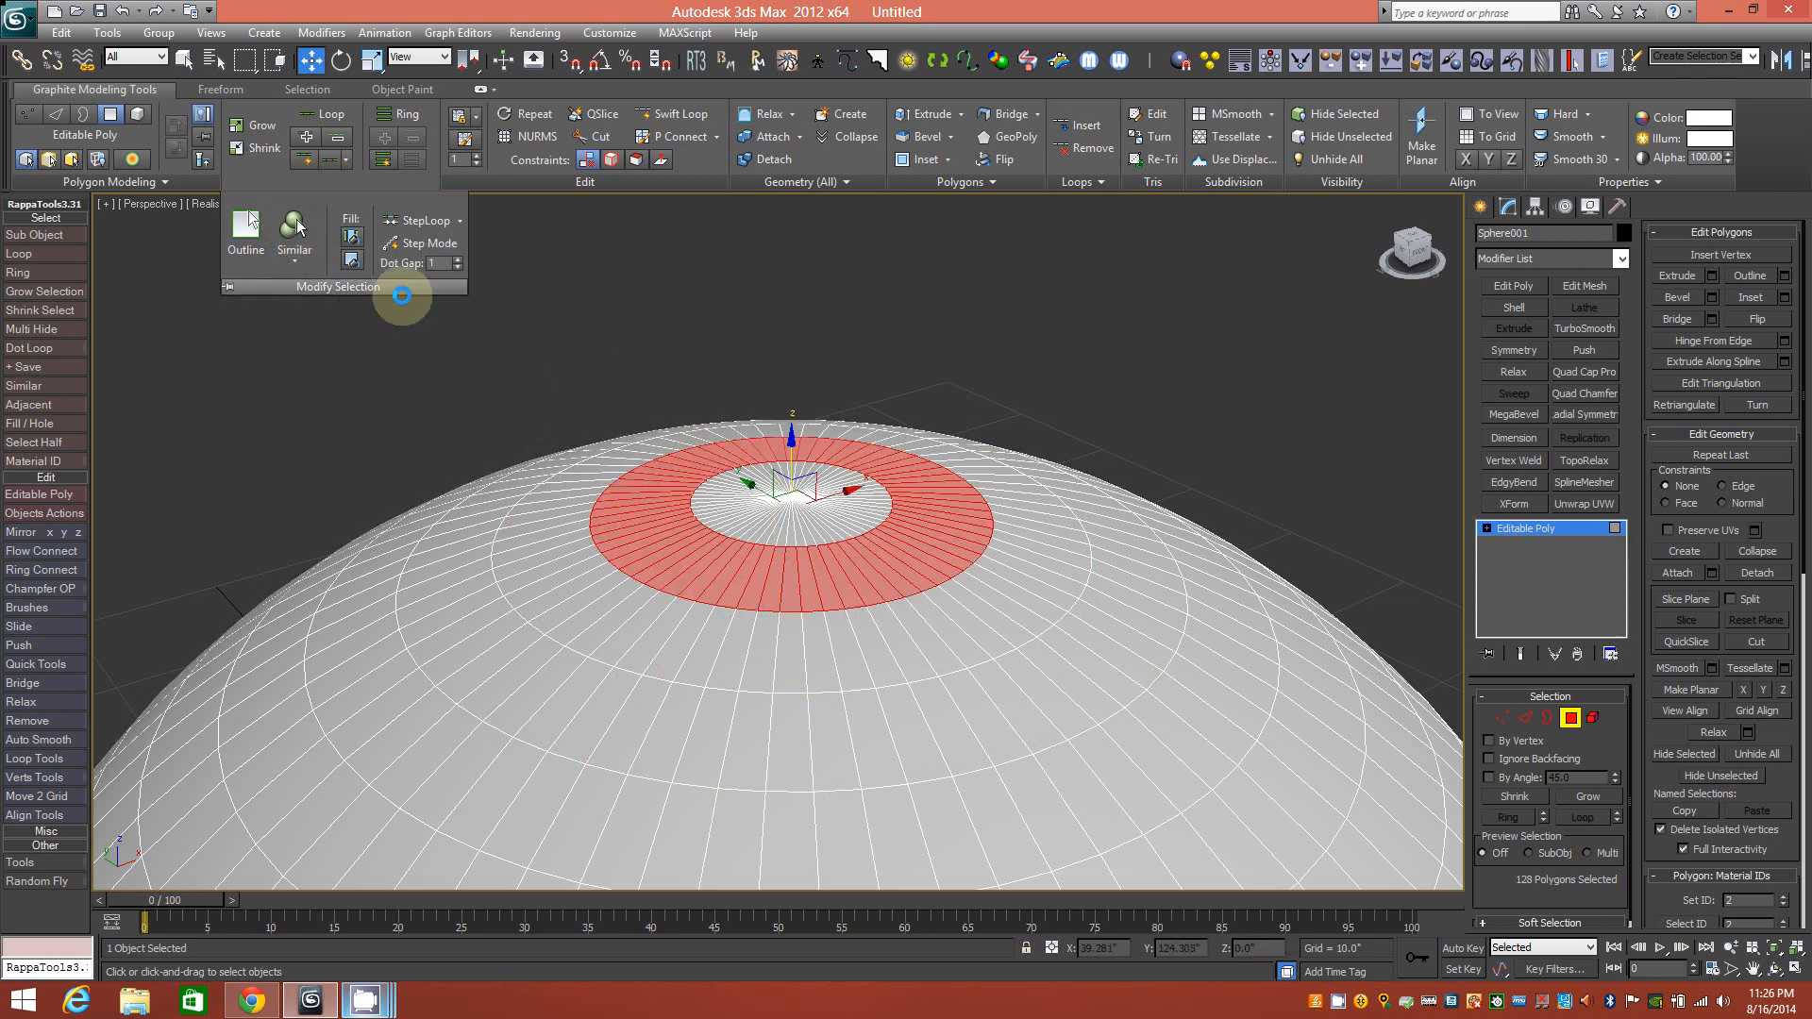
pyautogui.click(754, 590)
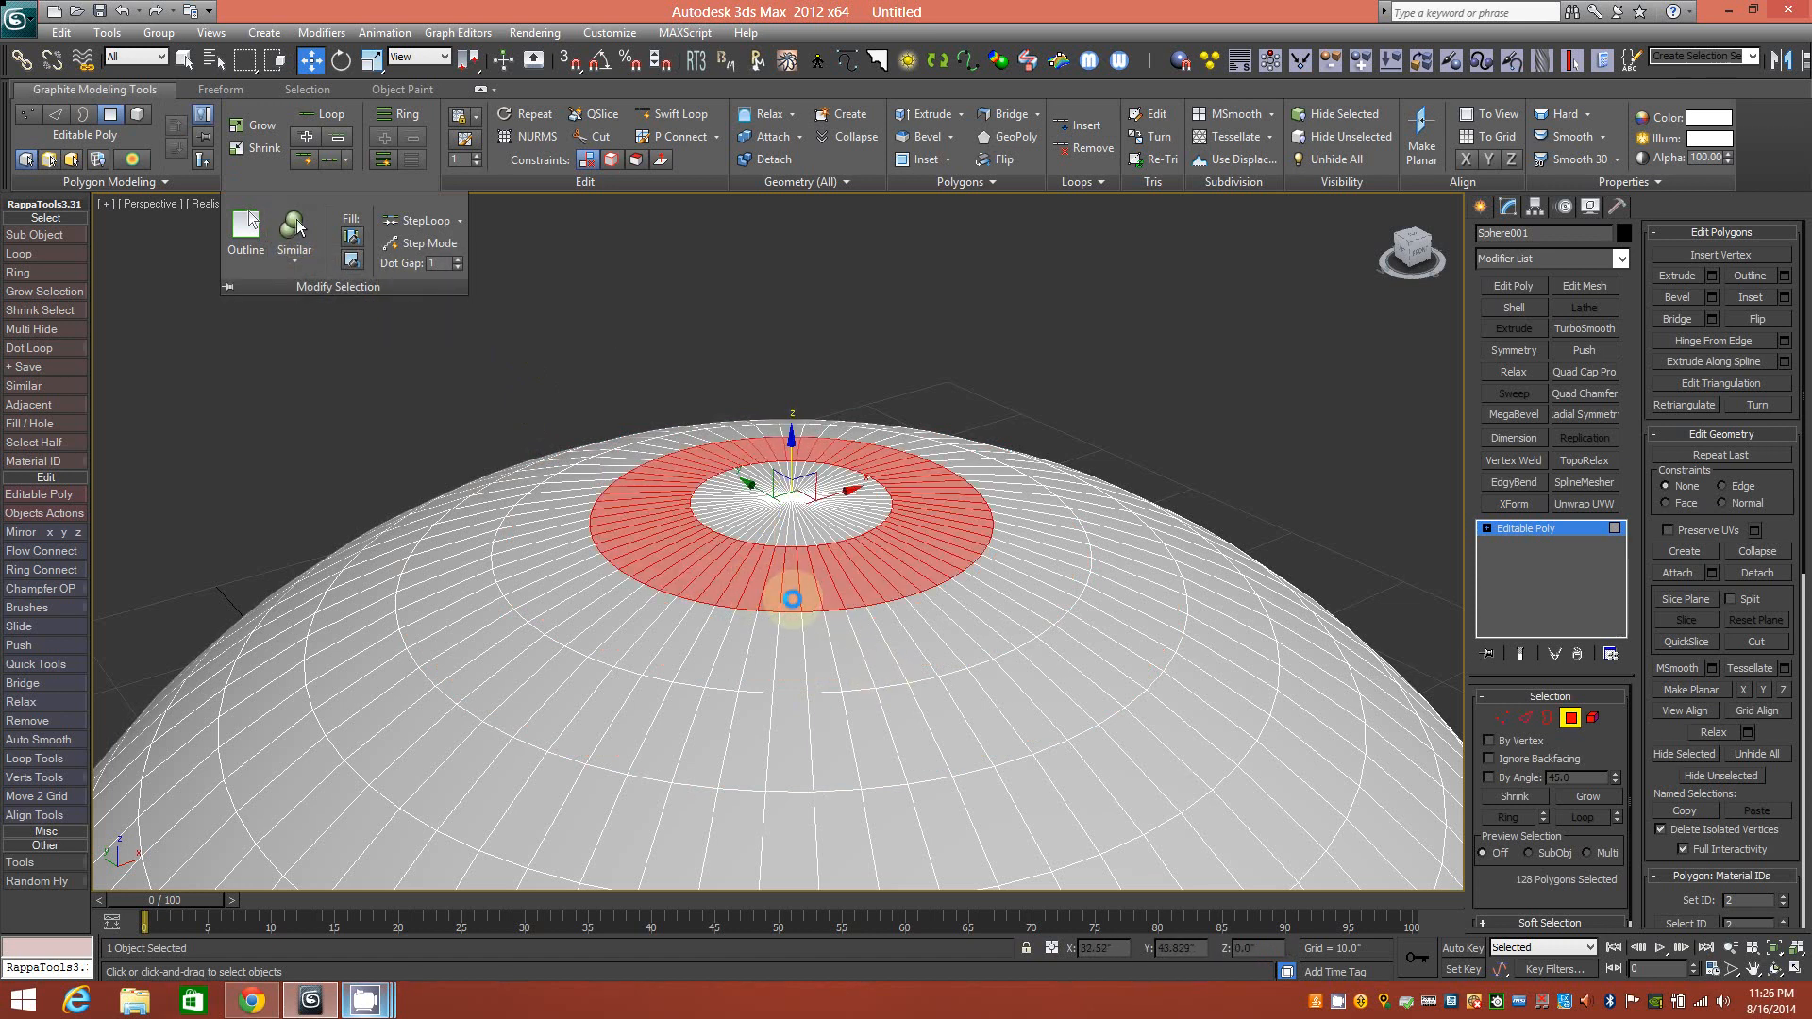
pyautogui.scroll(-4, 826, 686)
pyautogui.scroll(7, 831, 616)
pyautogui.moveTo(833, 614)
pyautogui.keyDown('alt'); pyautogui.mouseDown(button='middle')
pyautogui.moveTo(841, 600)
pyautogui.moveTo(778, 594)
pyautogui.moveTo(818, 591)
pyautogui.mouseUp(button='middle'); pyautogui.keyUp('alt')
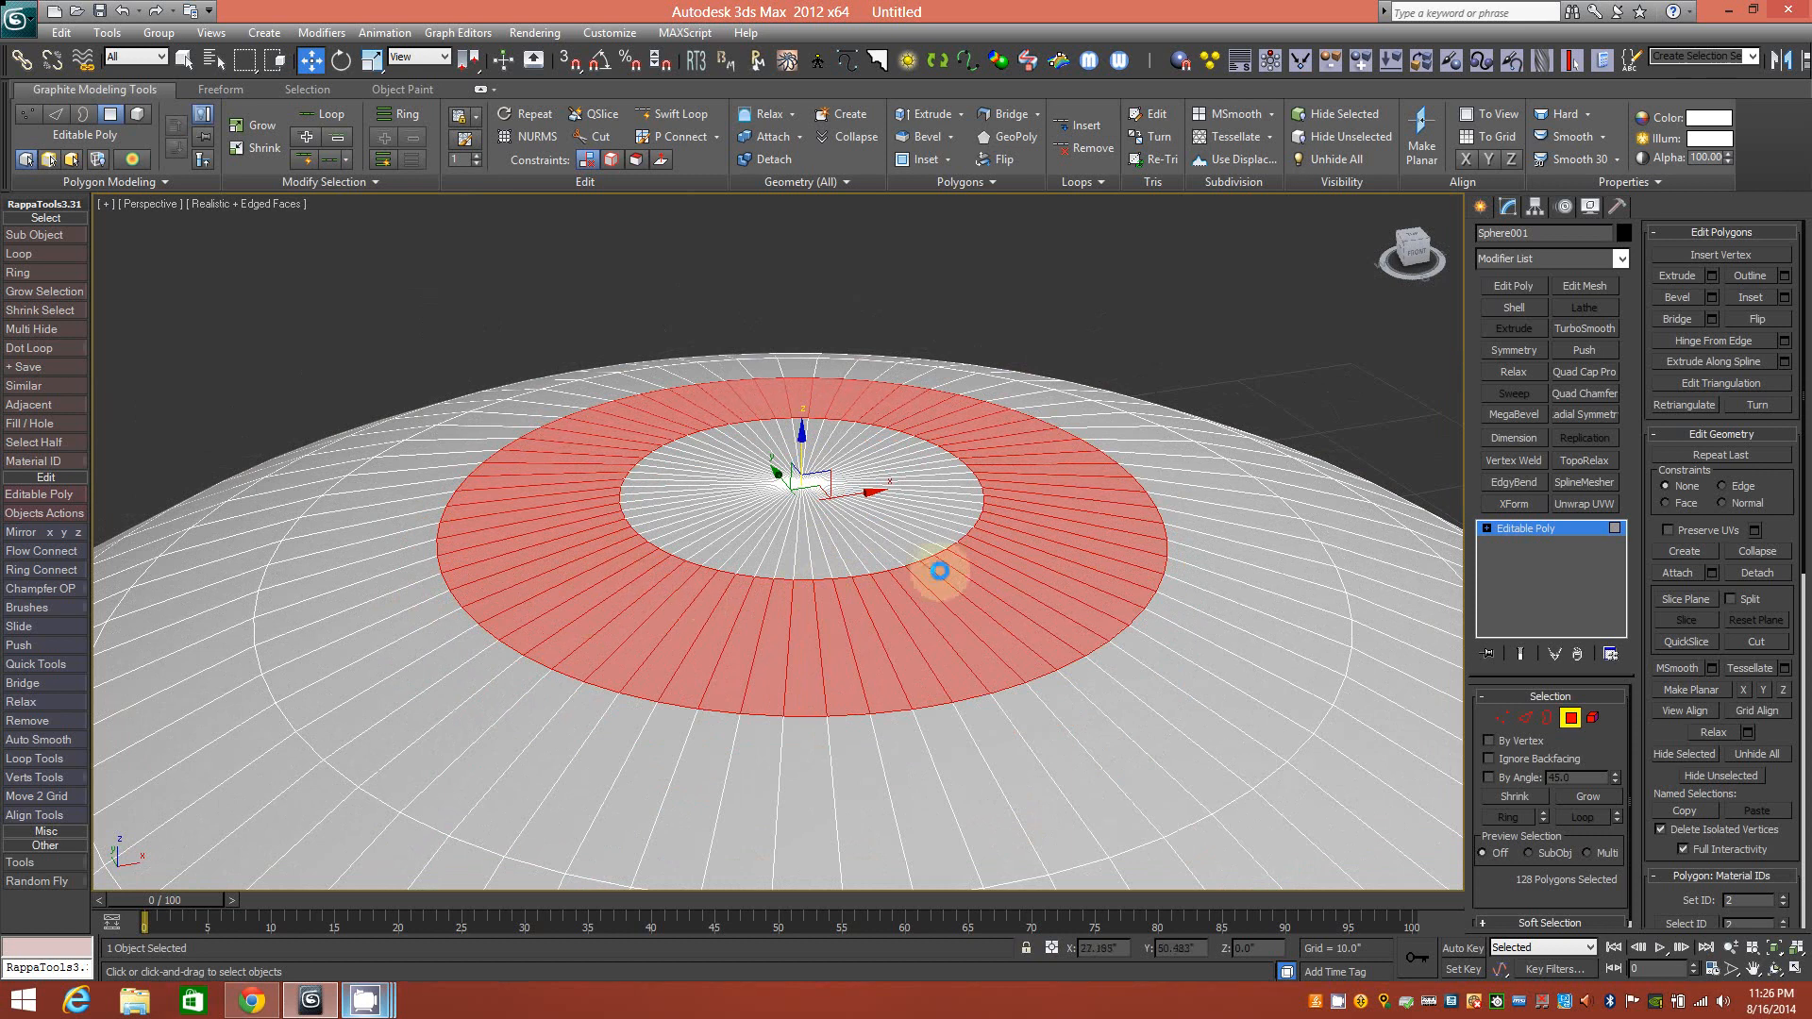
# Grow a ring polygon into the 128-polygon ring and review Edge Count, Face Areas, Topology criteria.
pyautogui.click(823, 737)
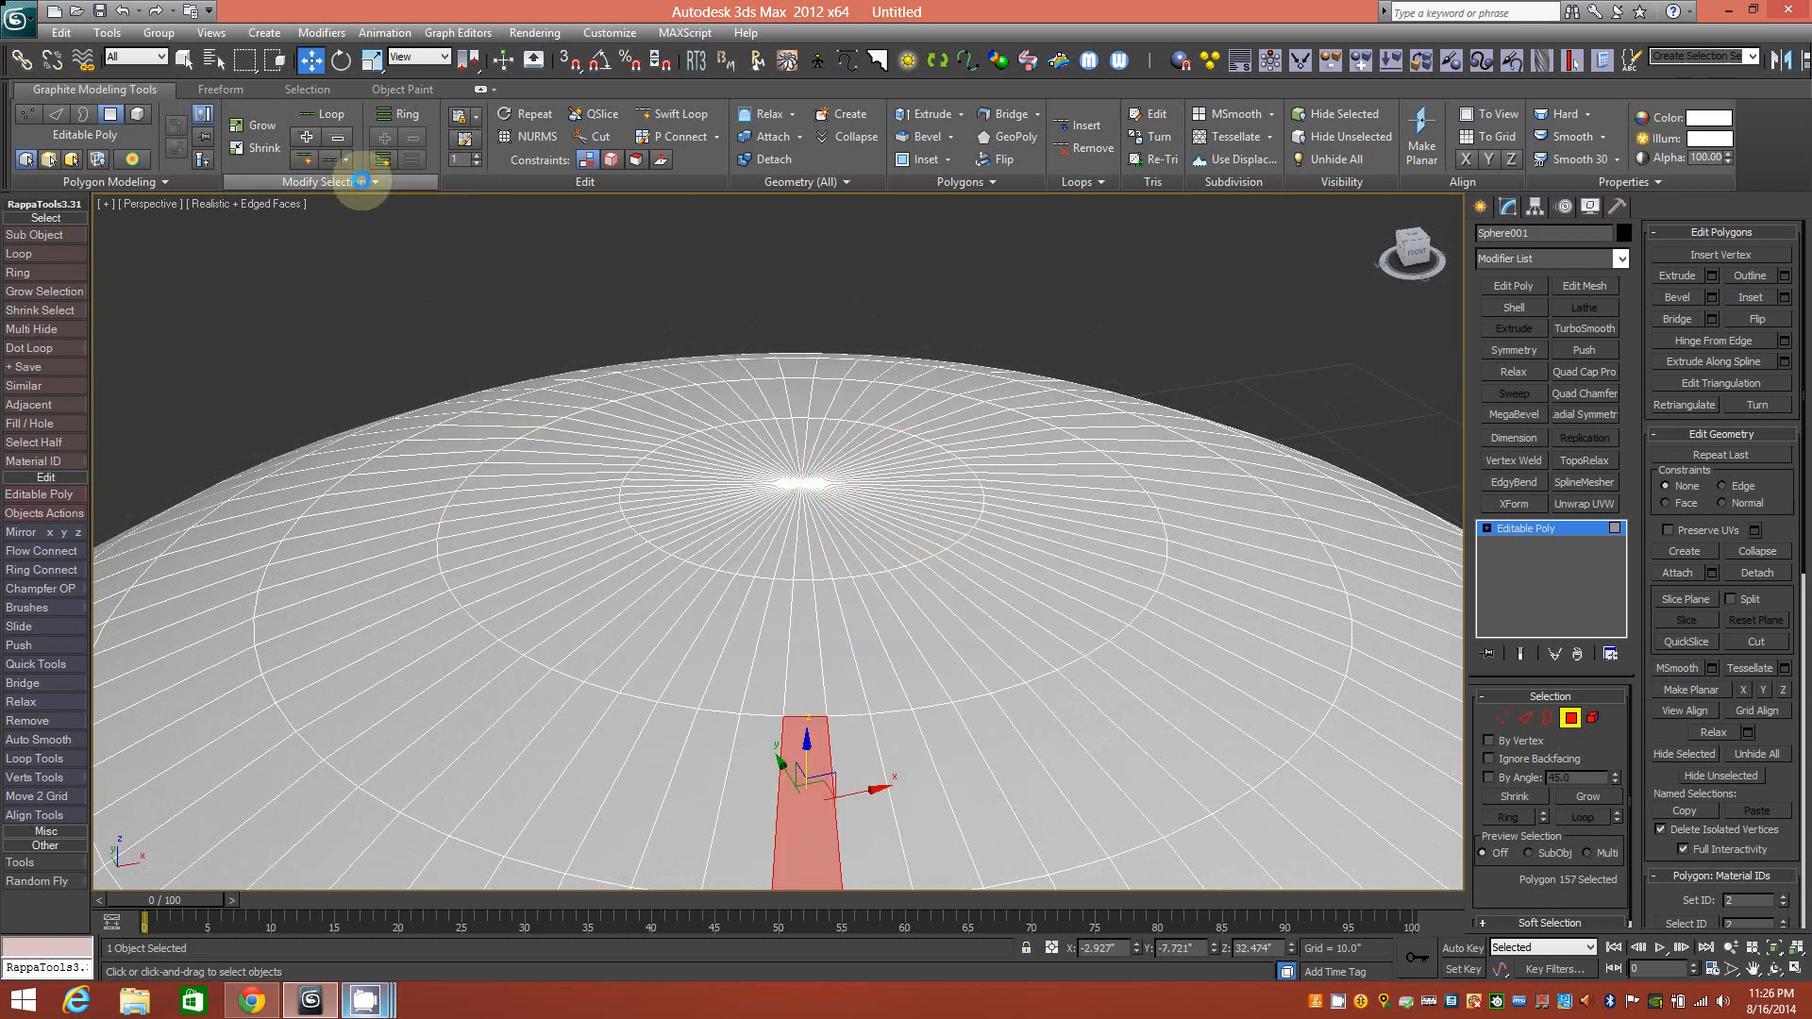
pyautogui.click(349, 181)
pyautogui.click(294, 222)
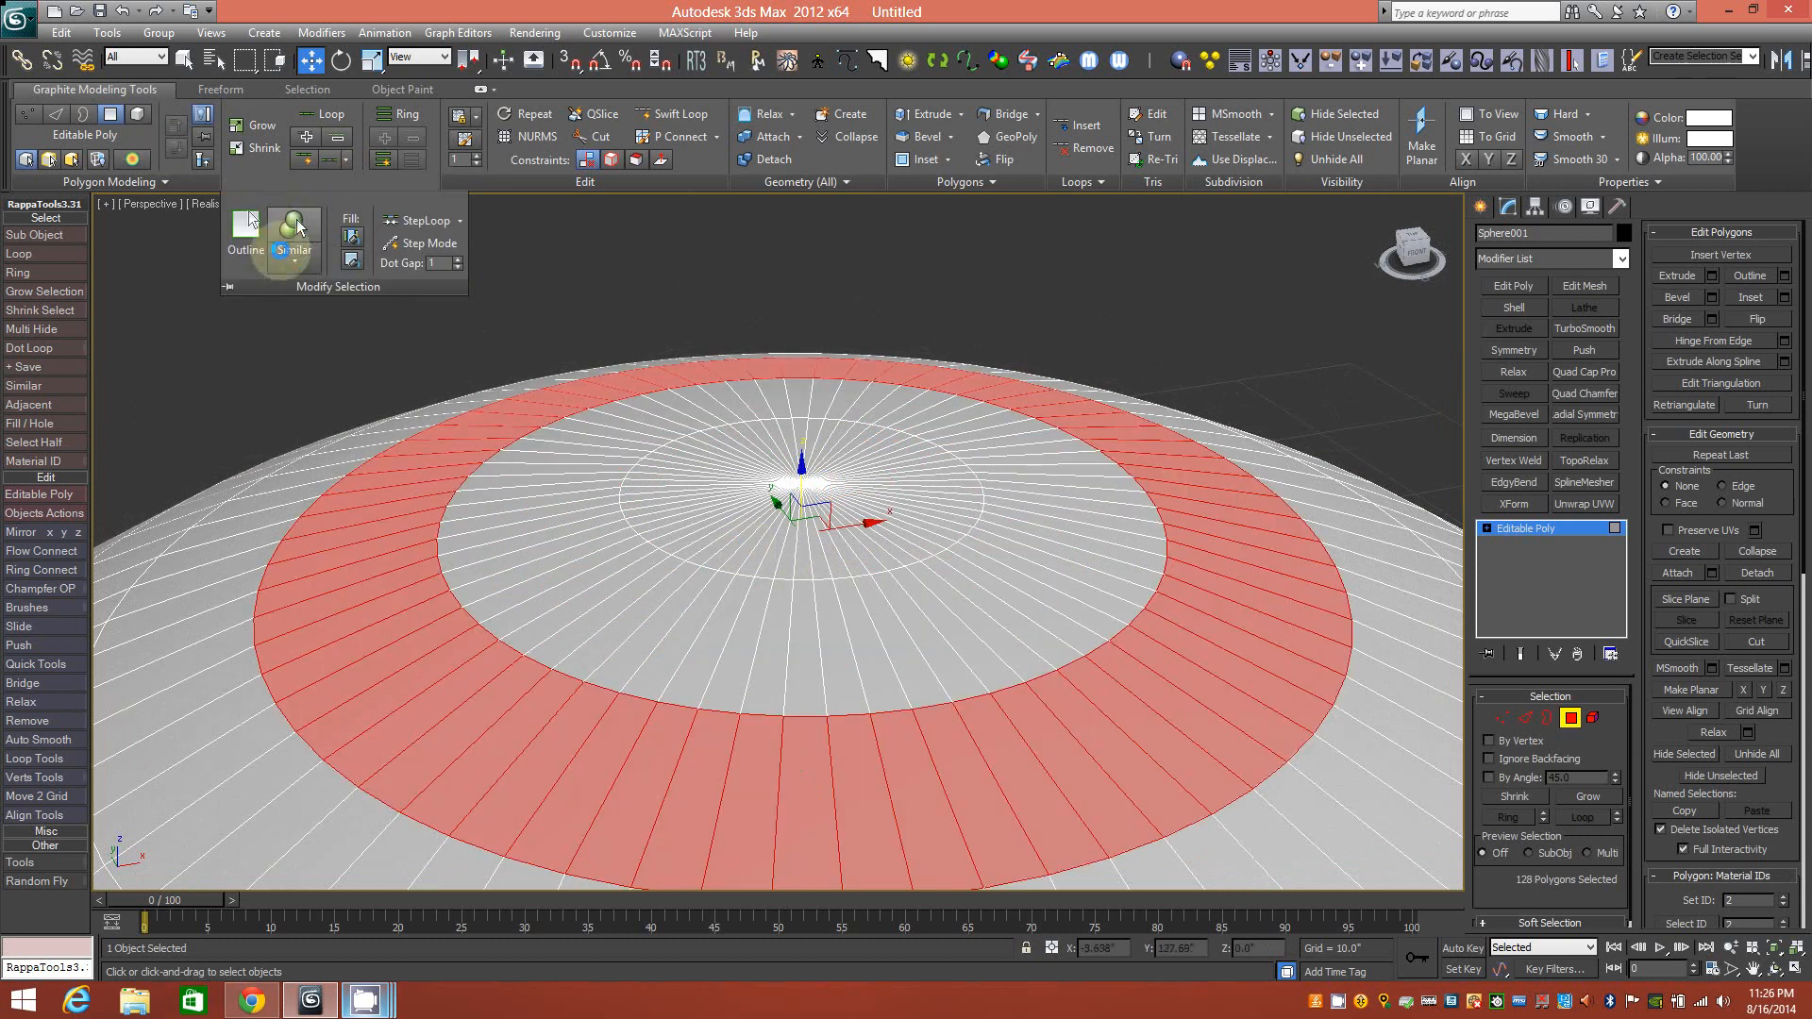
pyautogui.click(302, 264)
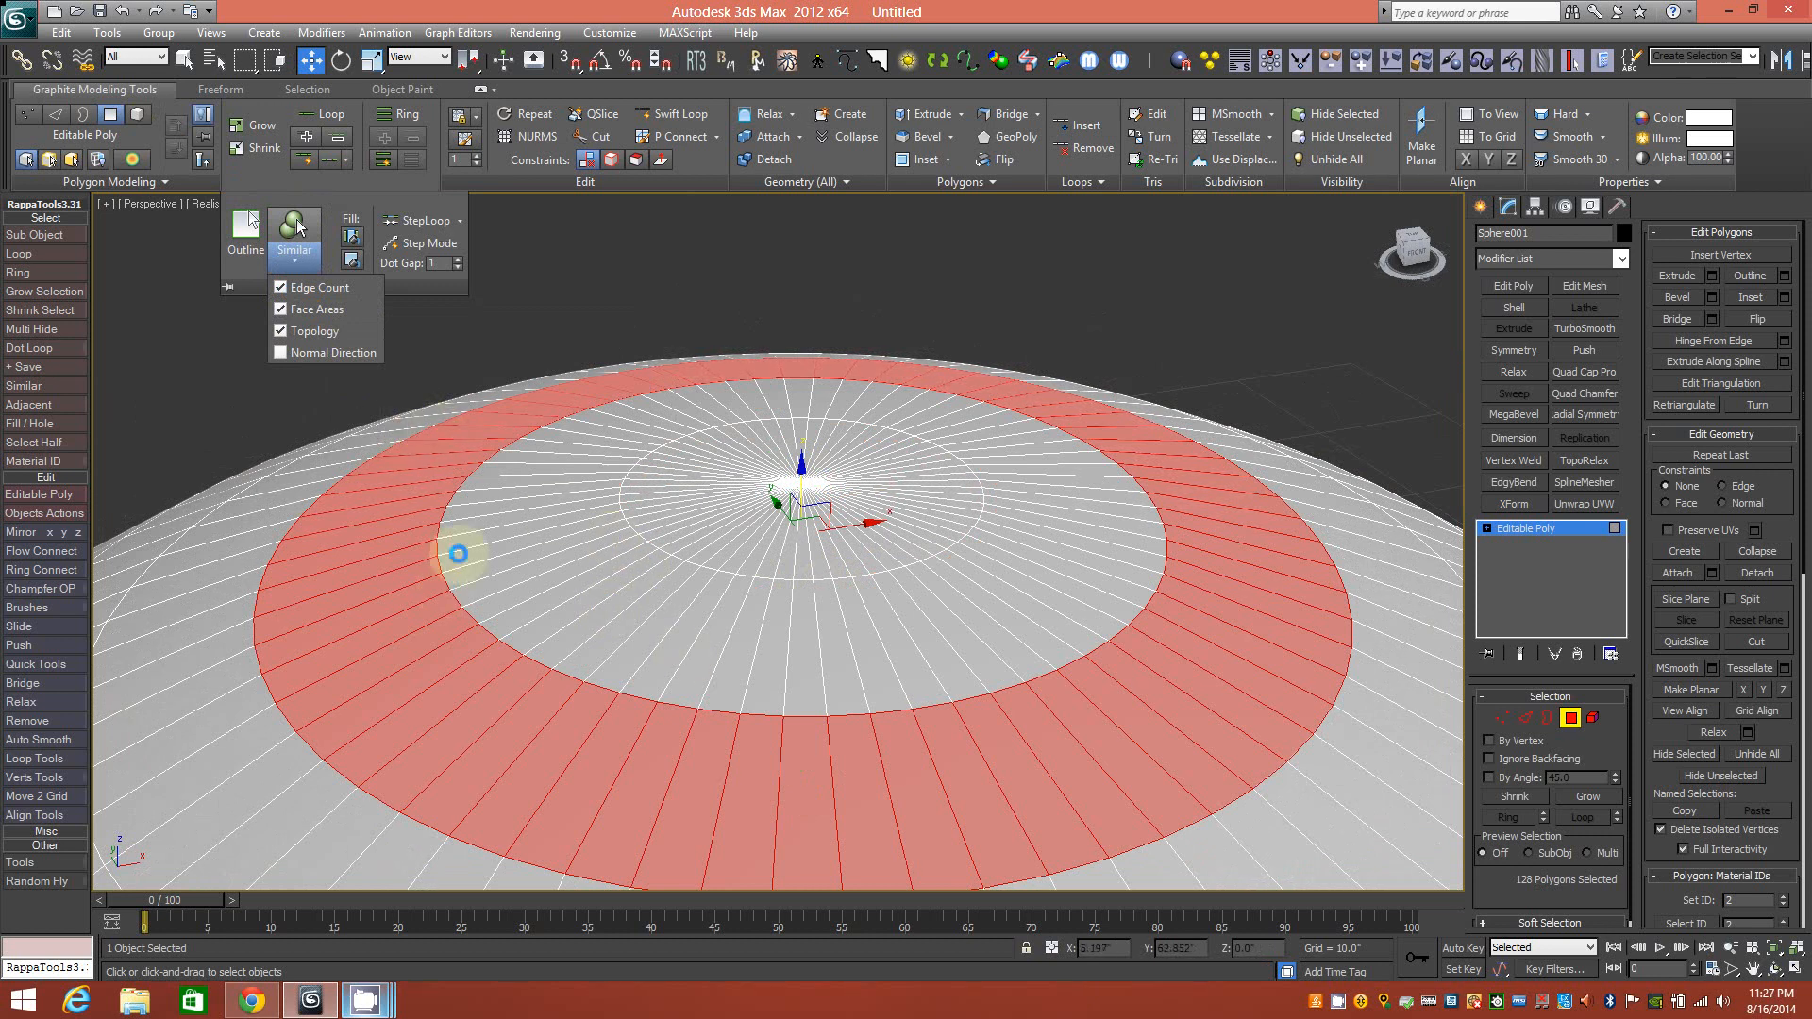
pyautogui.click(830, 755)
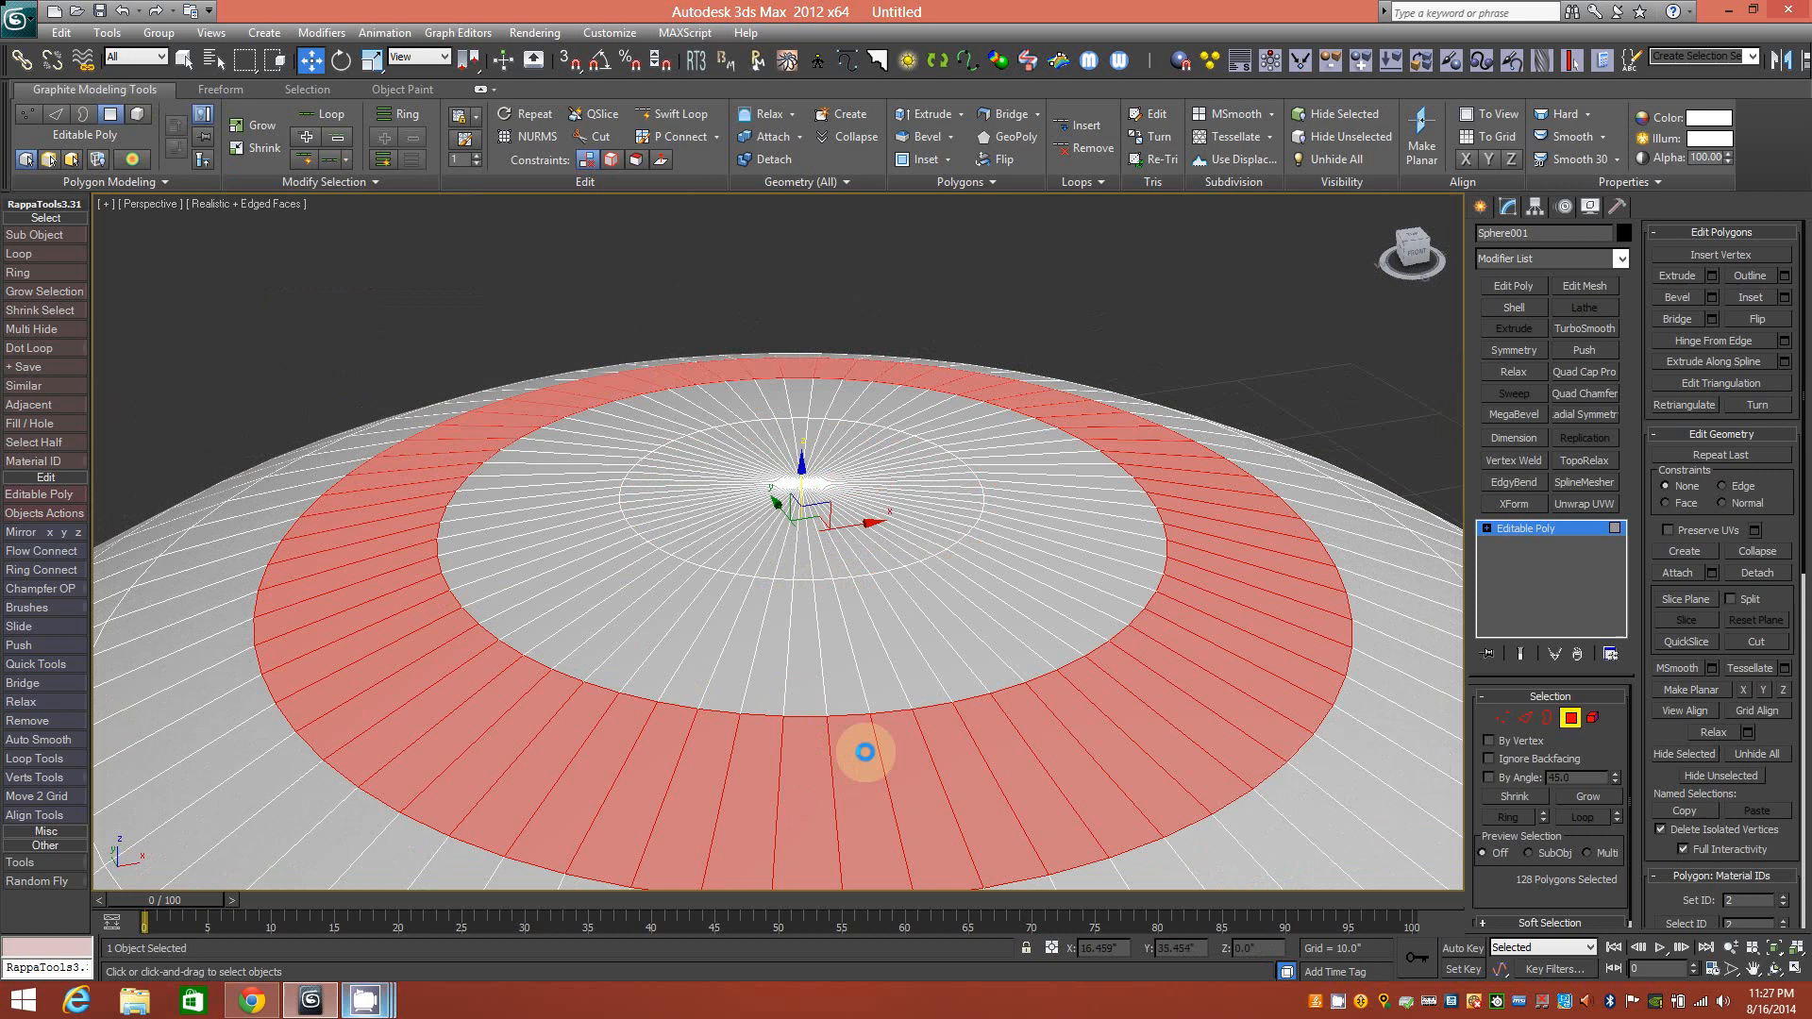
pyautogui.click(849, 752)
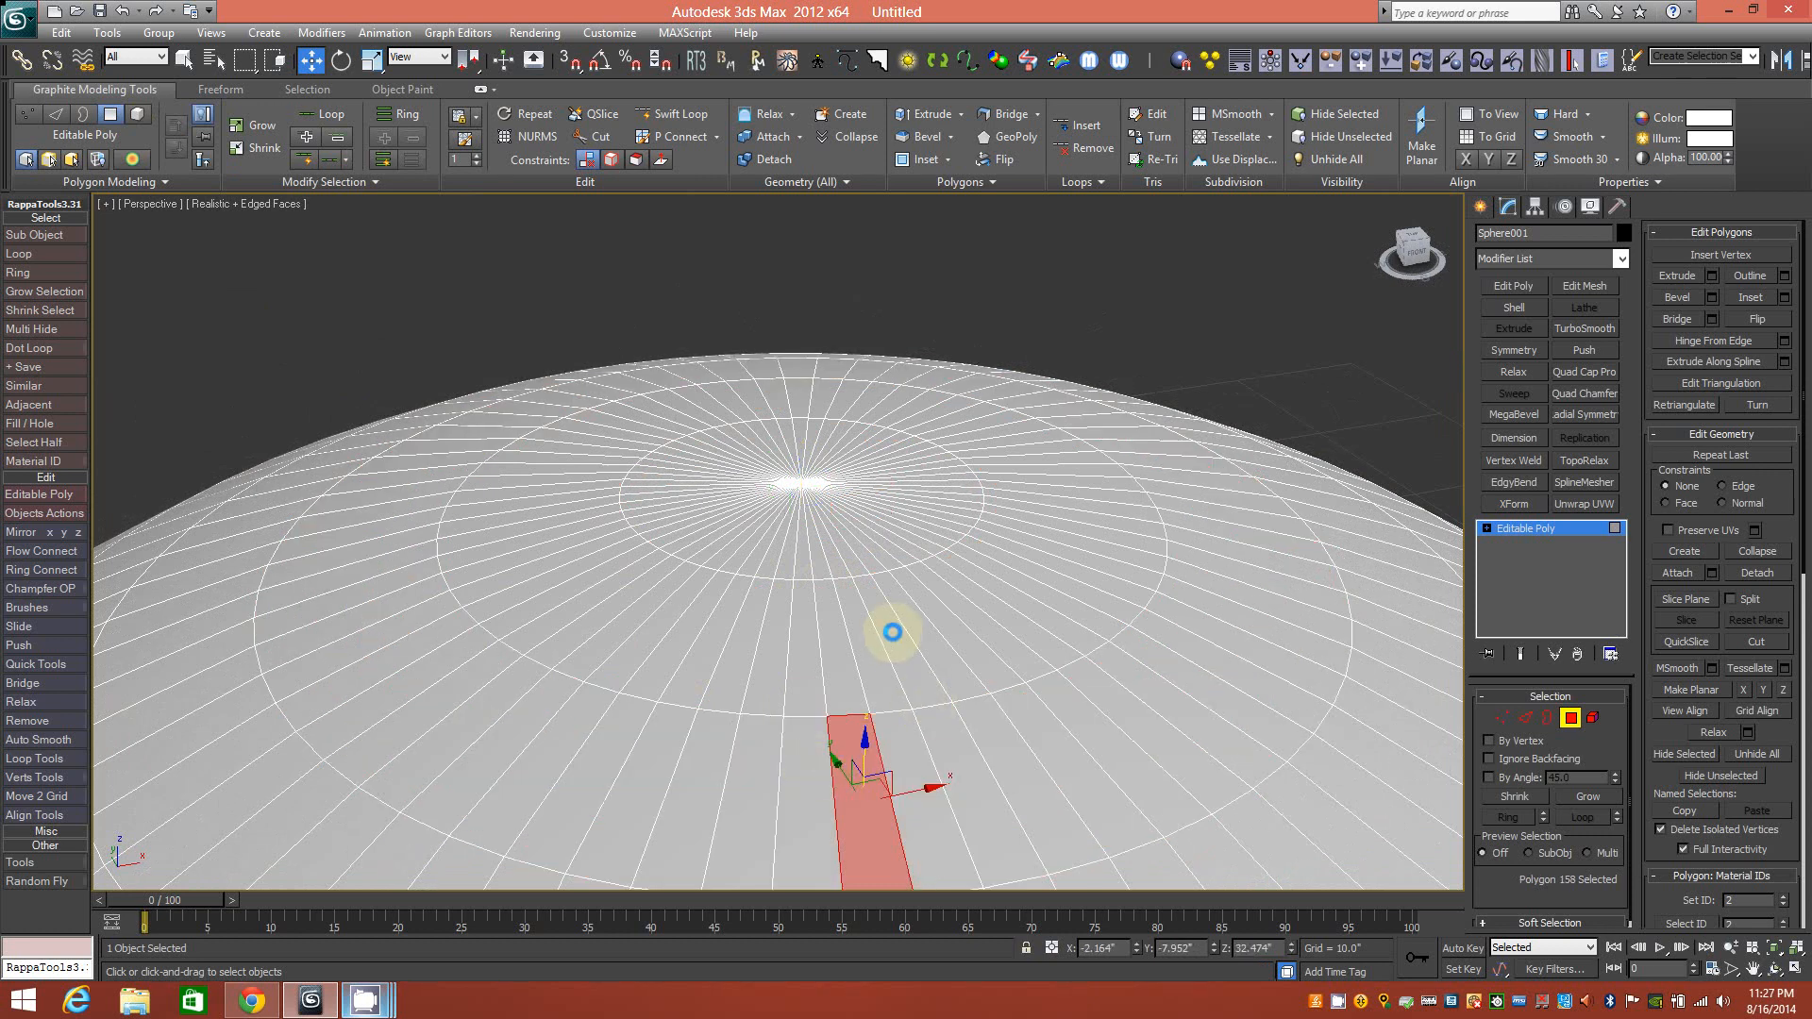
# Open the Similar criteria list in the Modify Selection options.
pyautogui.scroll(-4, 890, 631)
pyautogui.keyDown('alt'); pyautogui.moveTo(888, 665); pyautogui.dragTo(703, 501, button='middle'); pyautogui.keyUp('alt')
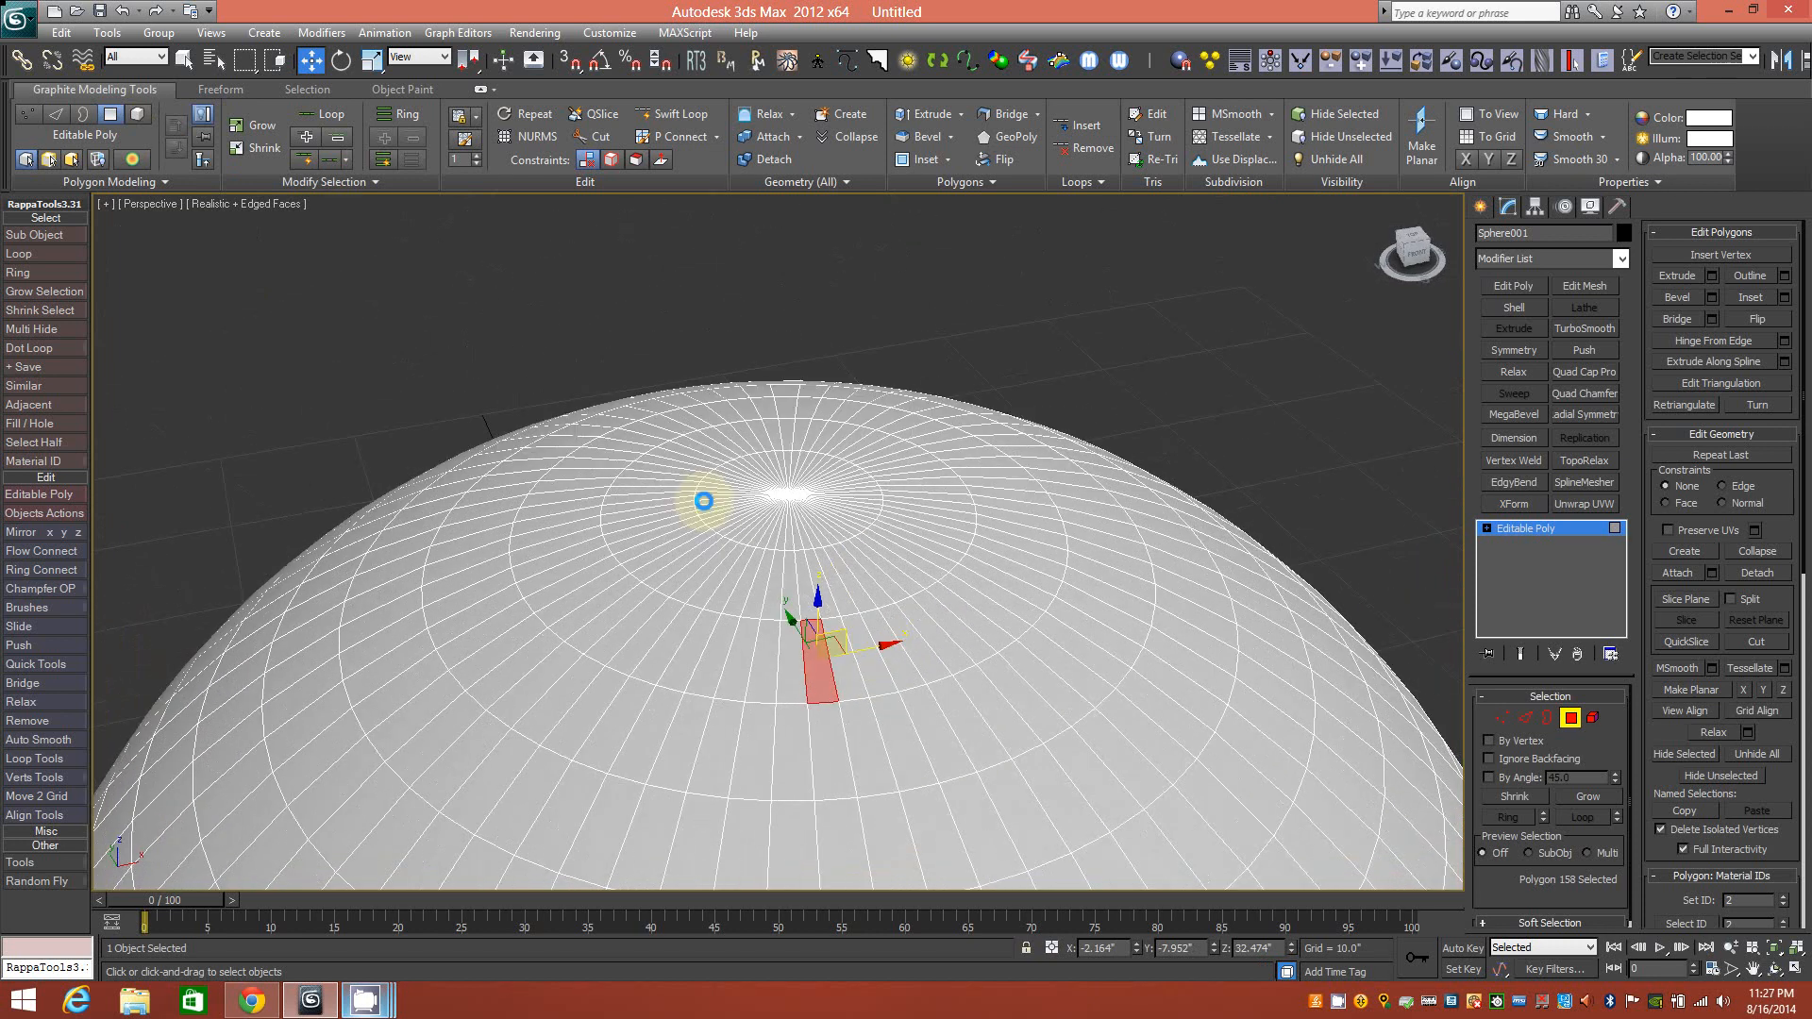
pyautogui.click(352, 183)
pyautogui.click(294, 259)
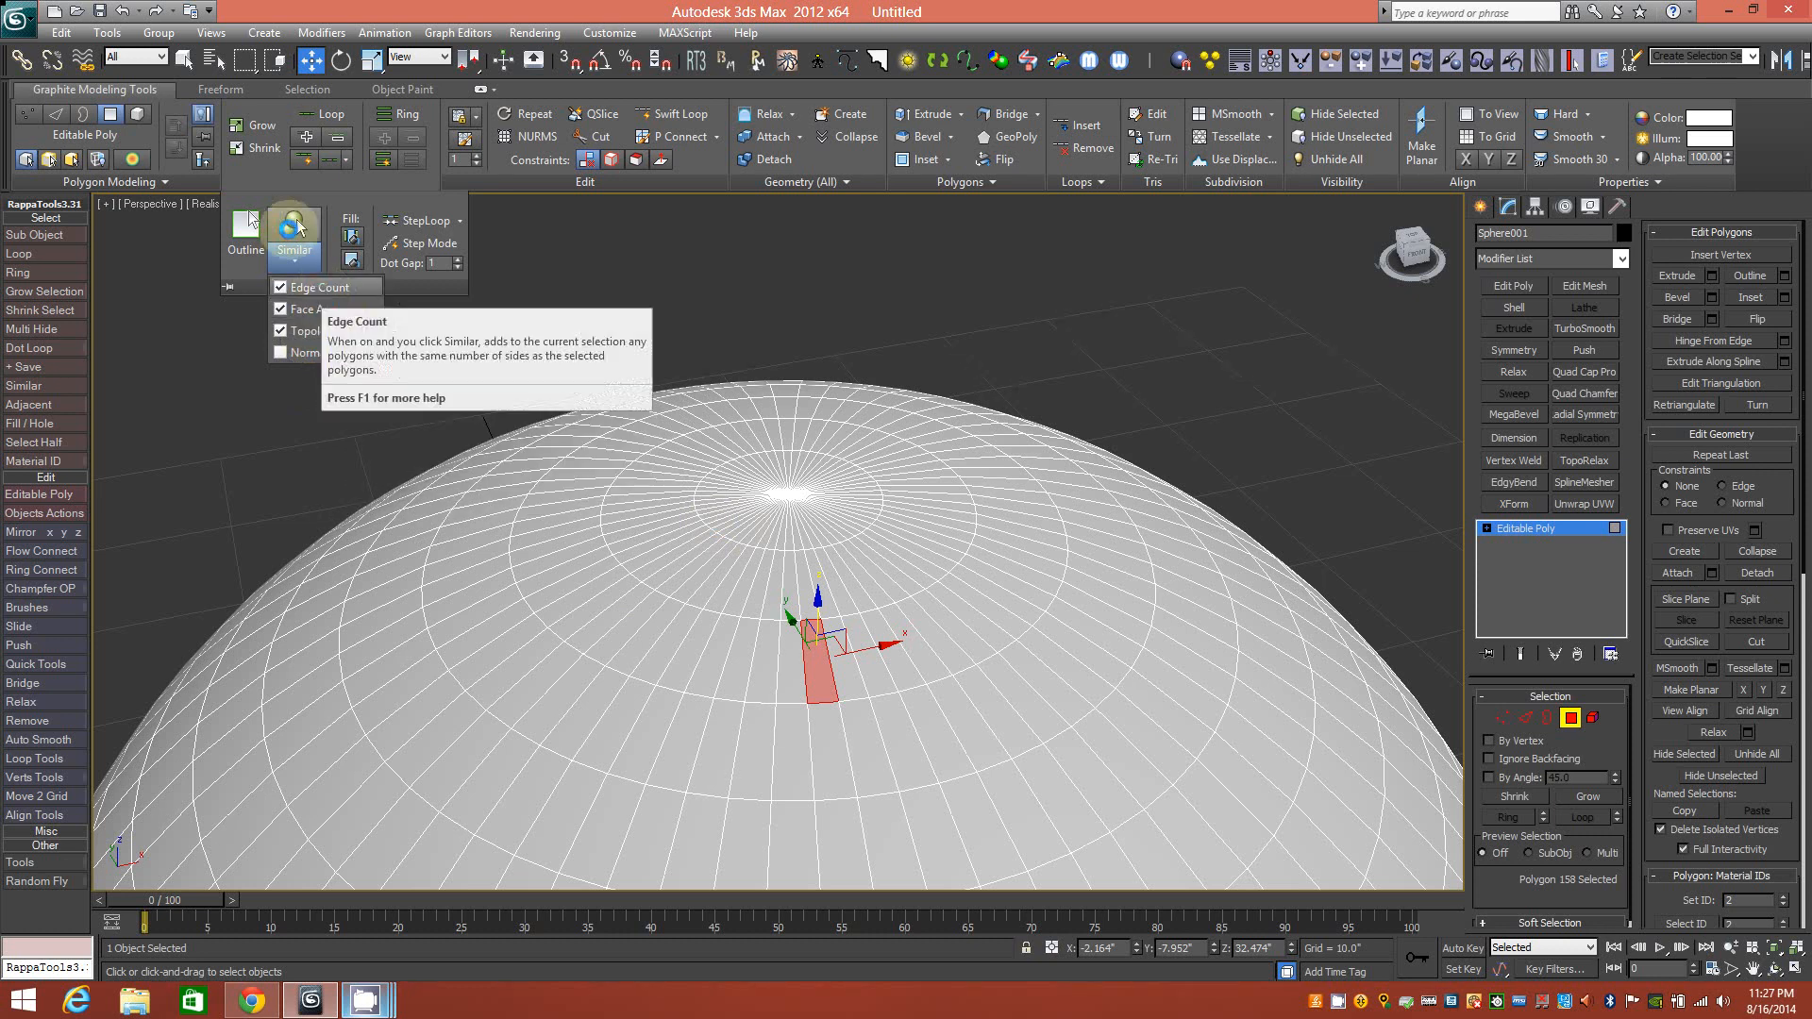
# Select a pole polygon and grow it with Similar into the 128-polygon cap.
pyautogui.click(785, 537)
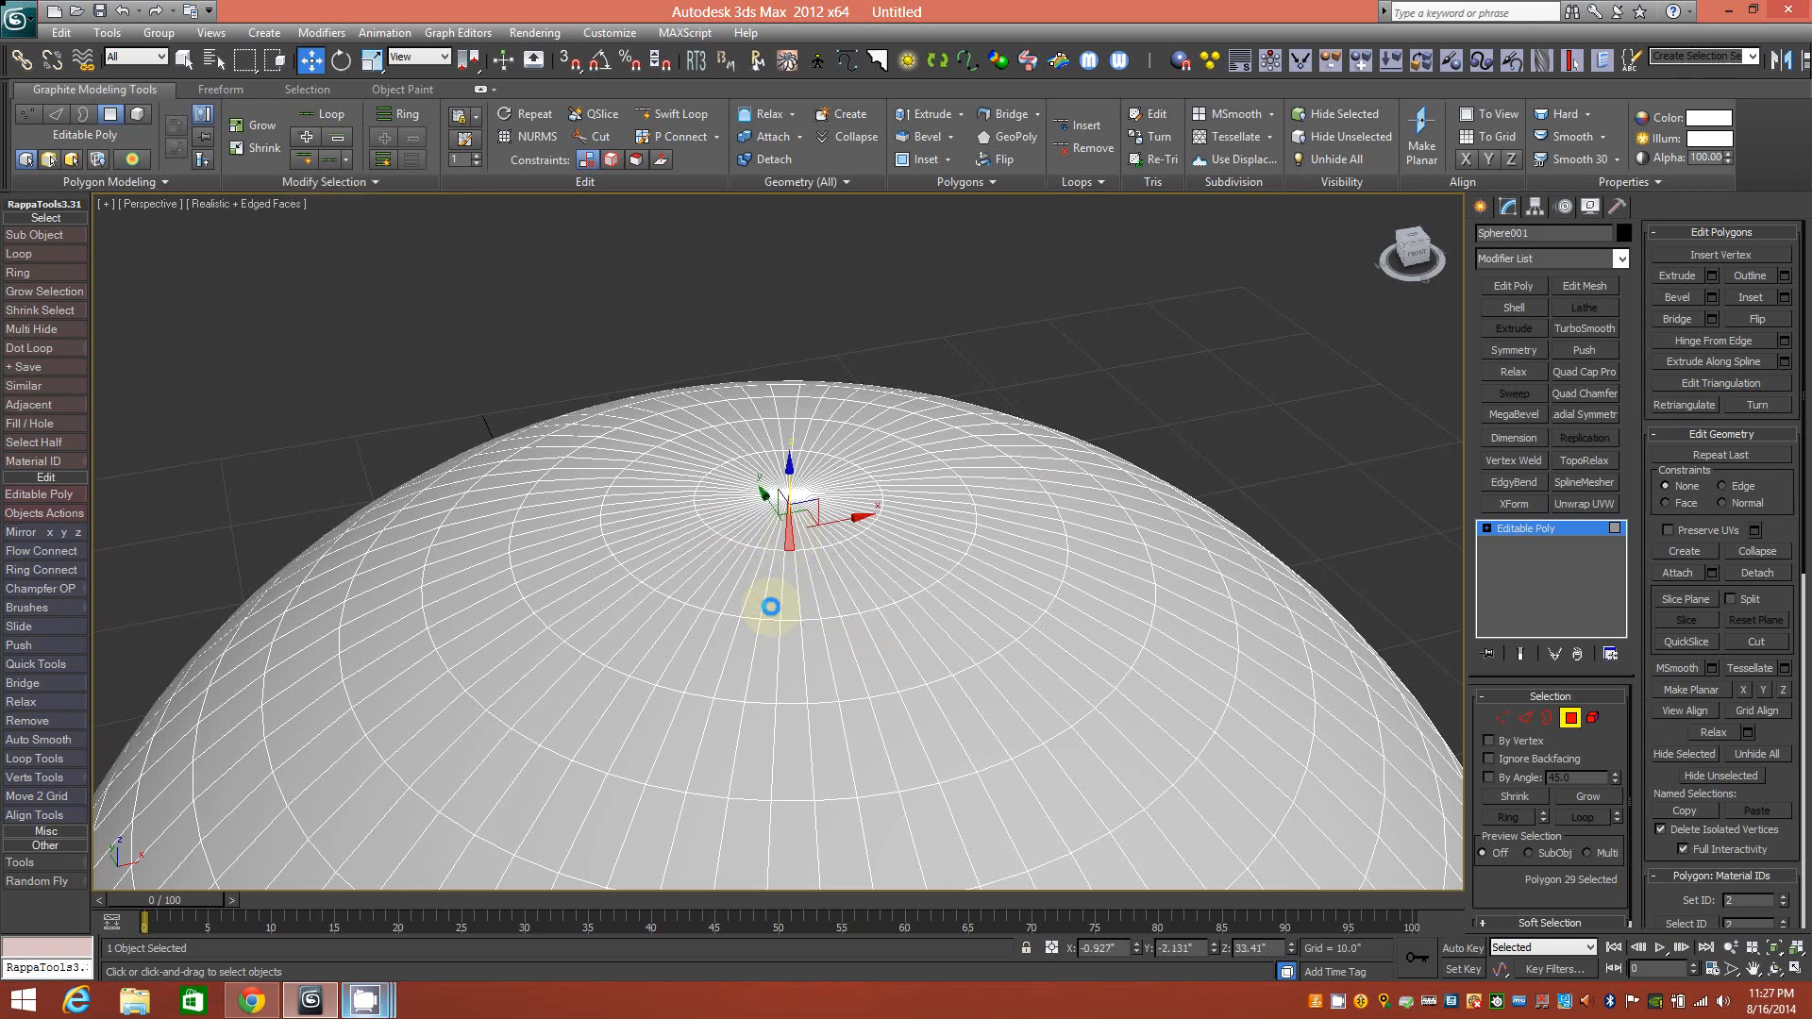
pyautogui.click(371, 182)
pyautogui.click(295, 228)
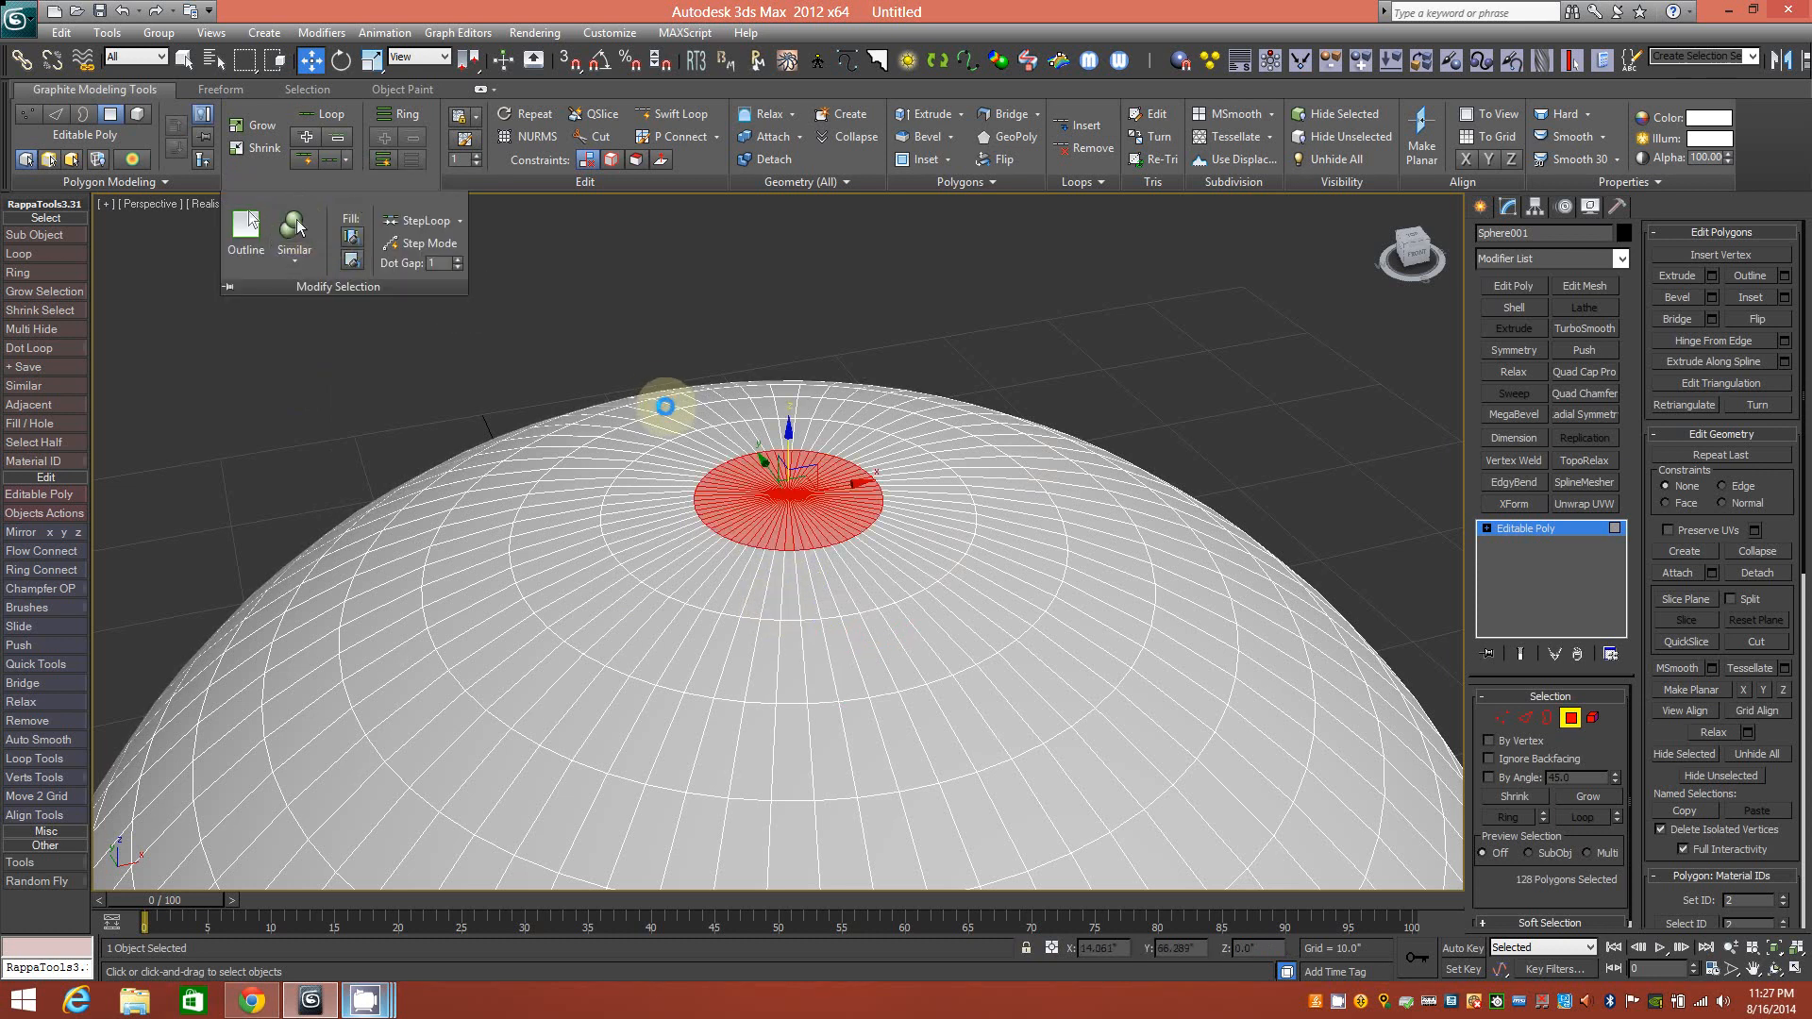
pyautogui.moveTo(866, 637)
pyautogui.keyDown('alt'); pyautogui.mouseDown(button='middle')
pyautogui.moveTo(837, 578)
pyautogui.moveTo(866, 638)
pyautogui.mouseUp(button='middle'); pyautogui.keyUp('alt')
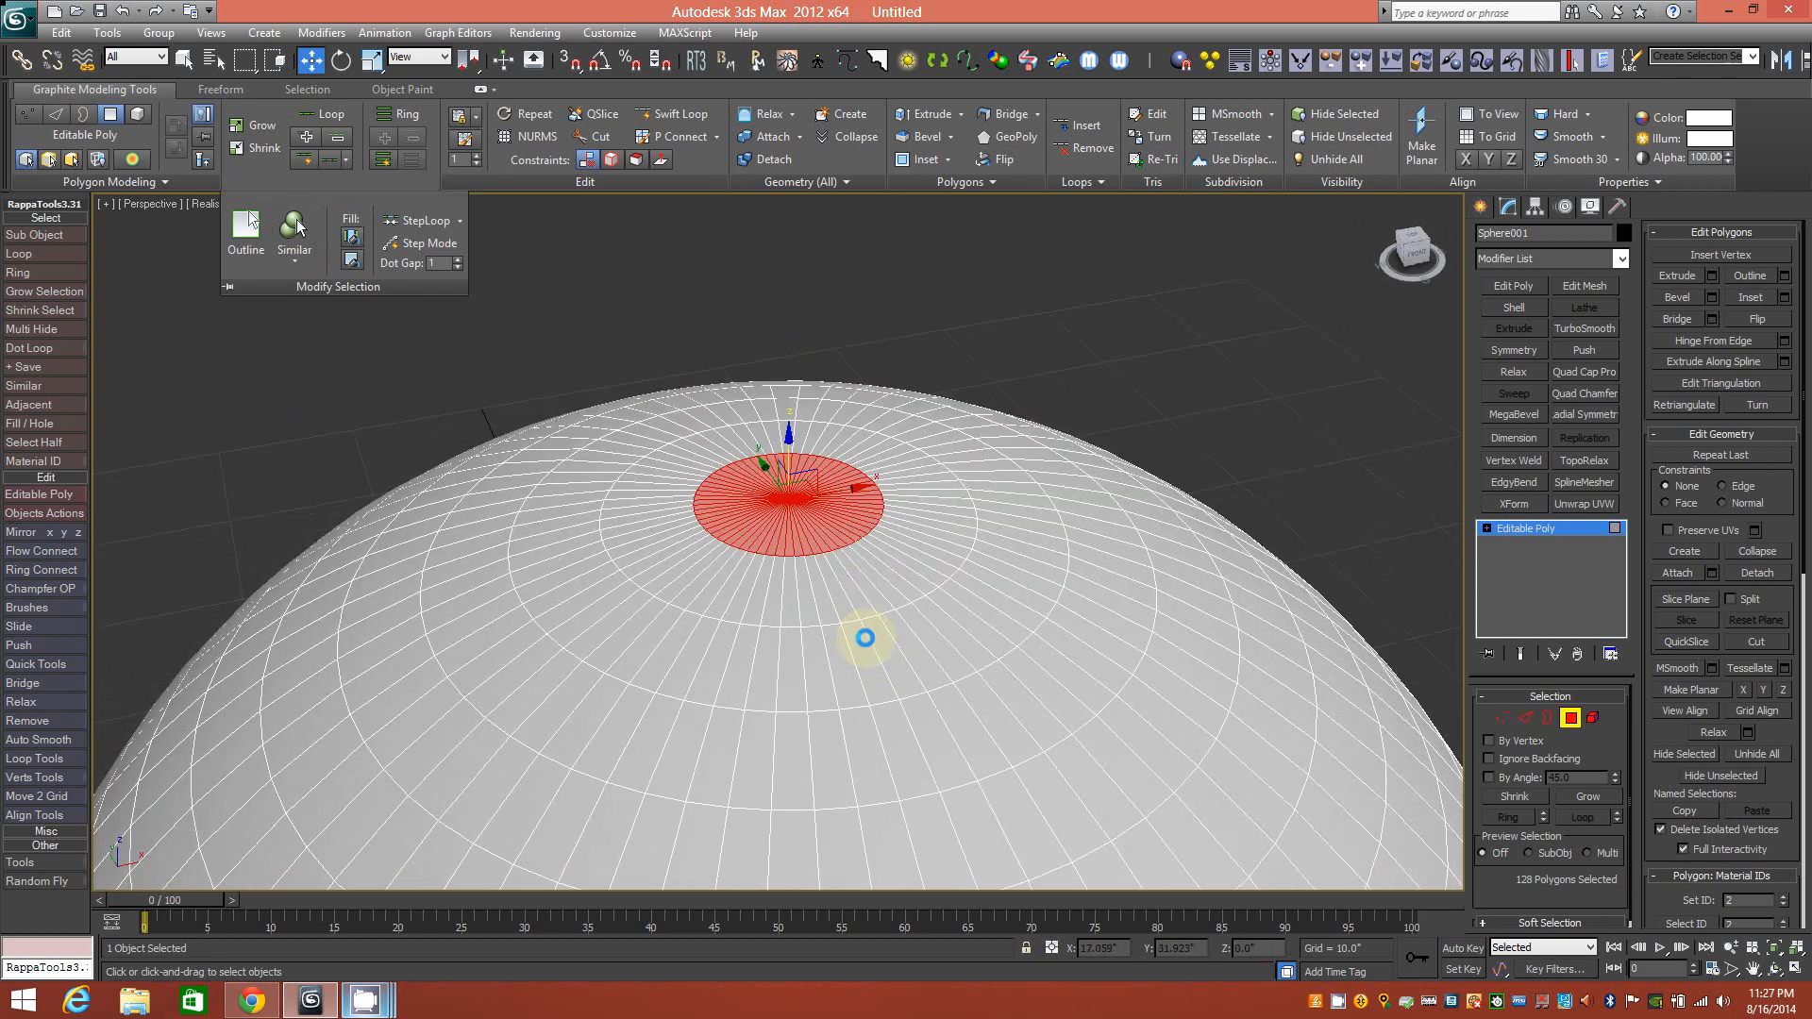
pyautogui.scroll(3, 791, 506)
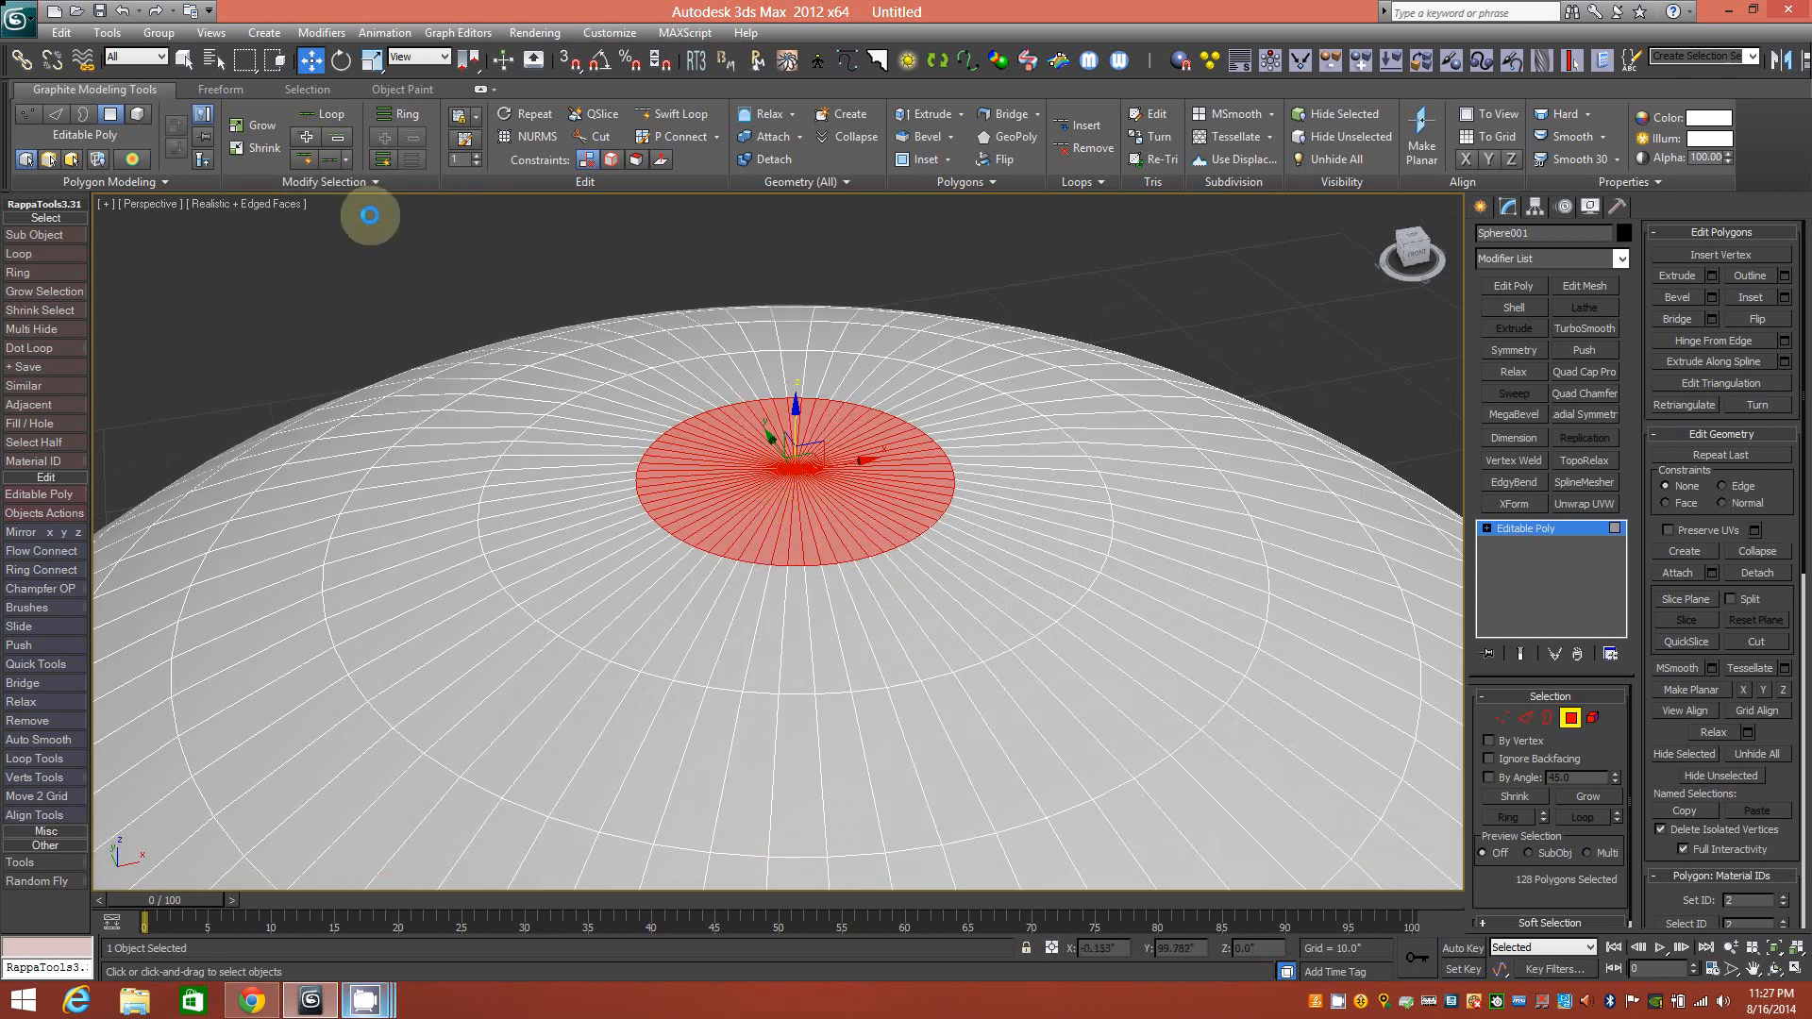
pyautogui.click(373, 180)
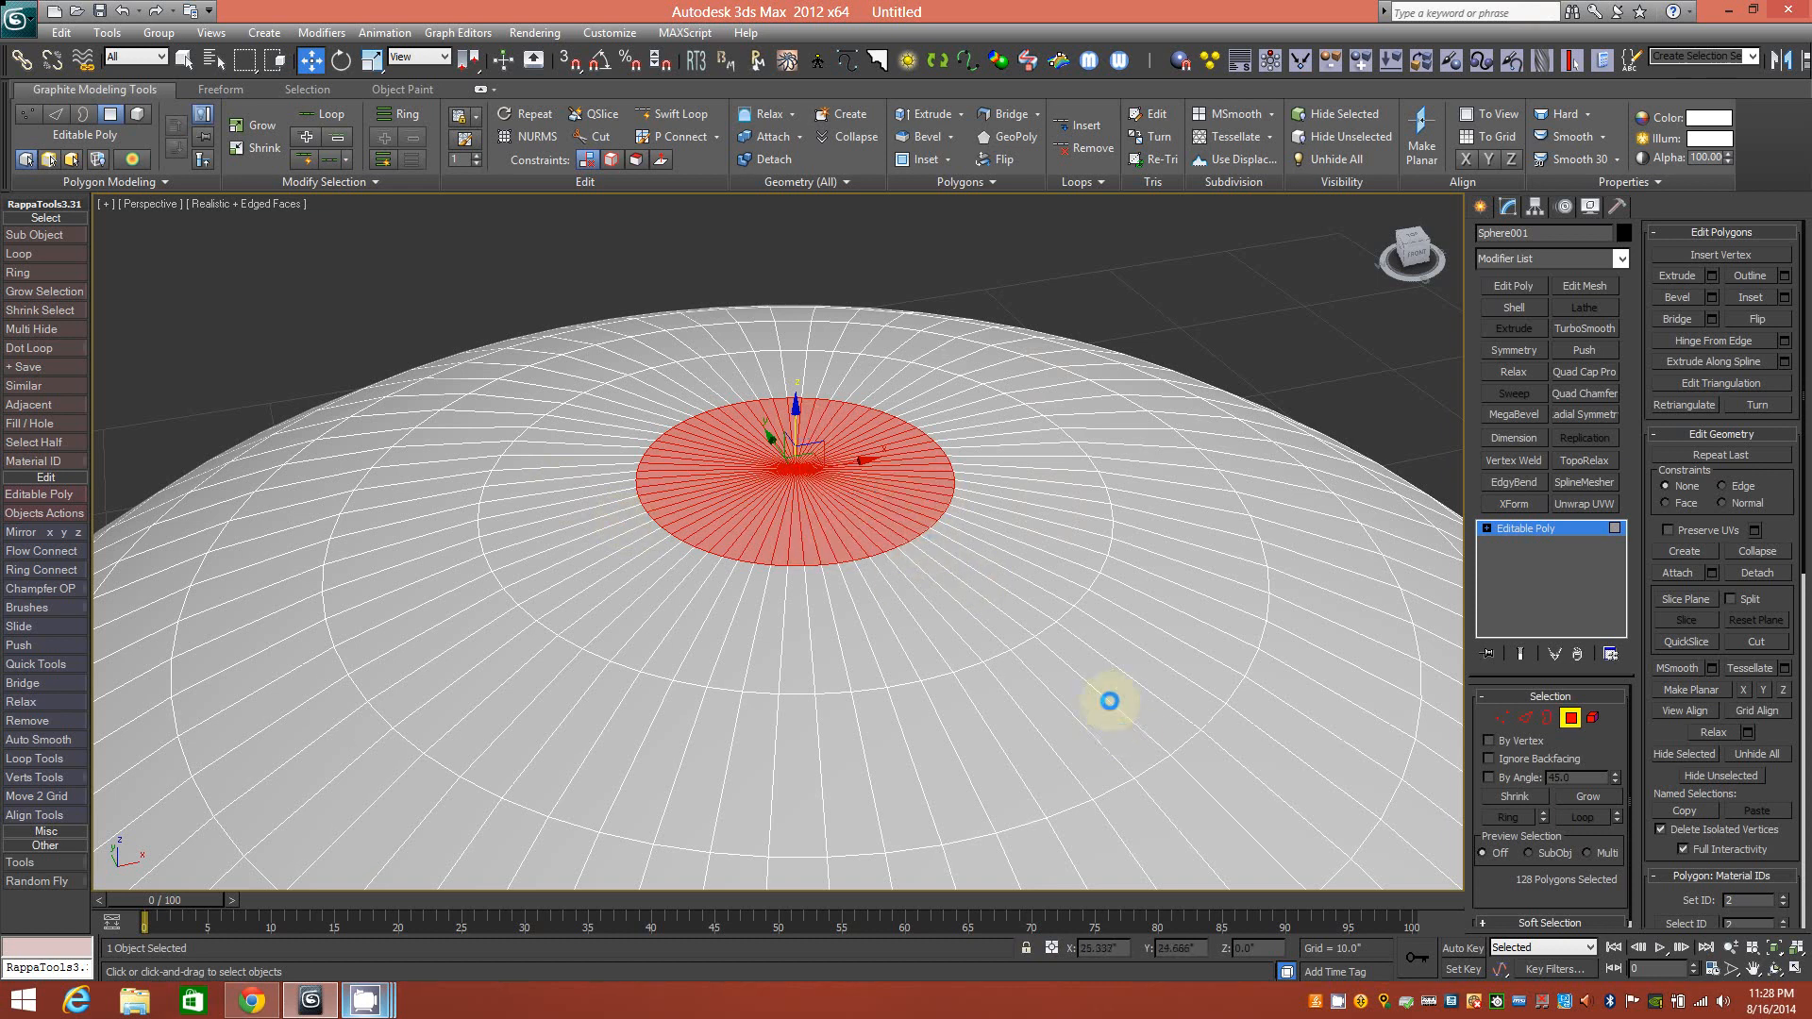
pyautogui.scroll(-3, 972, 604)
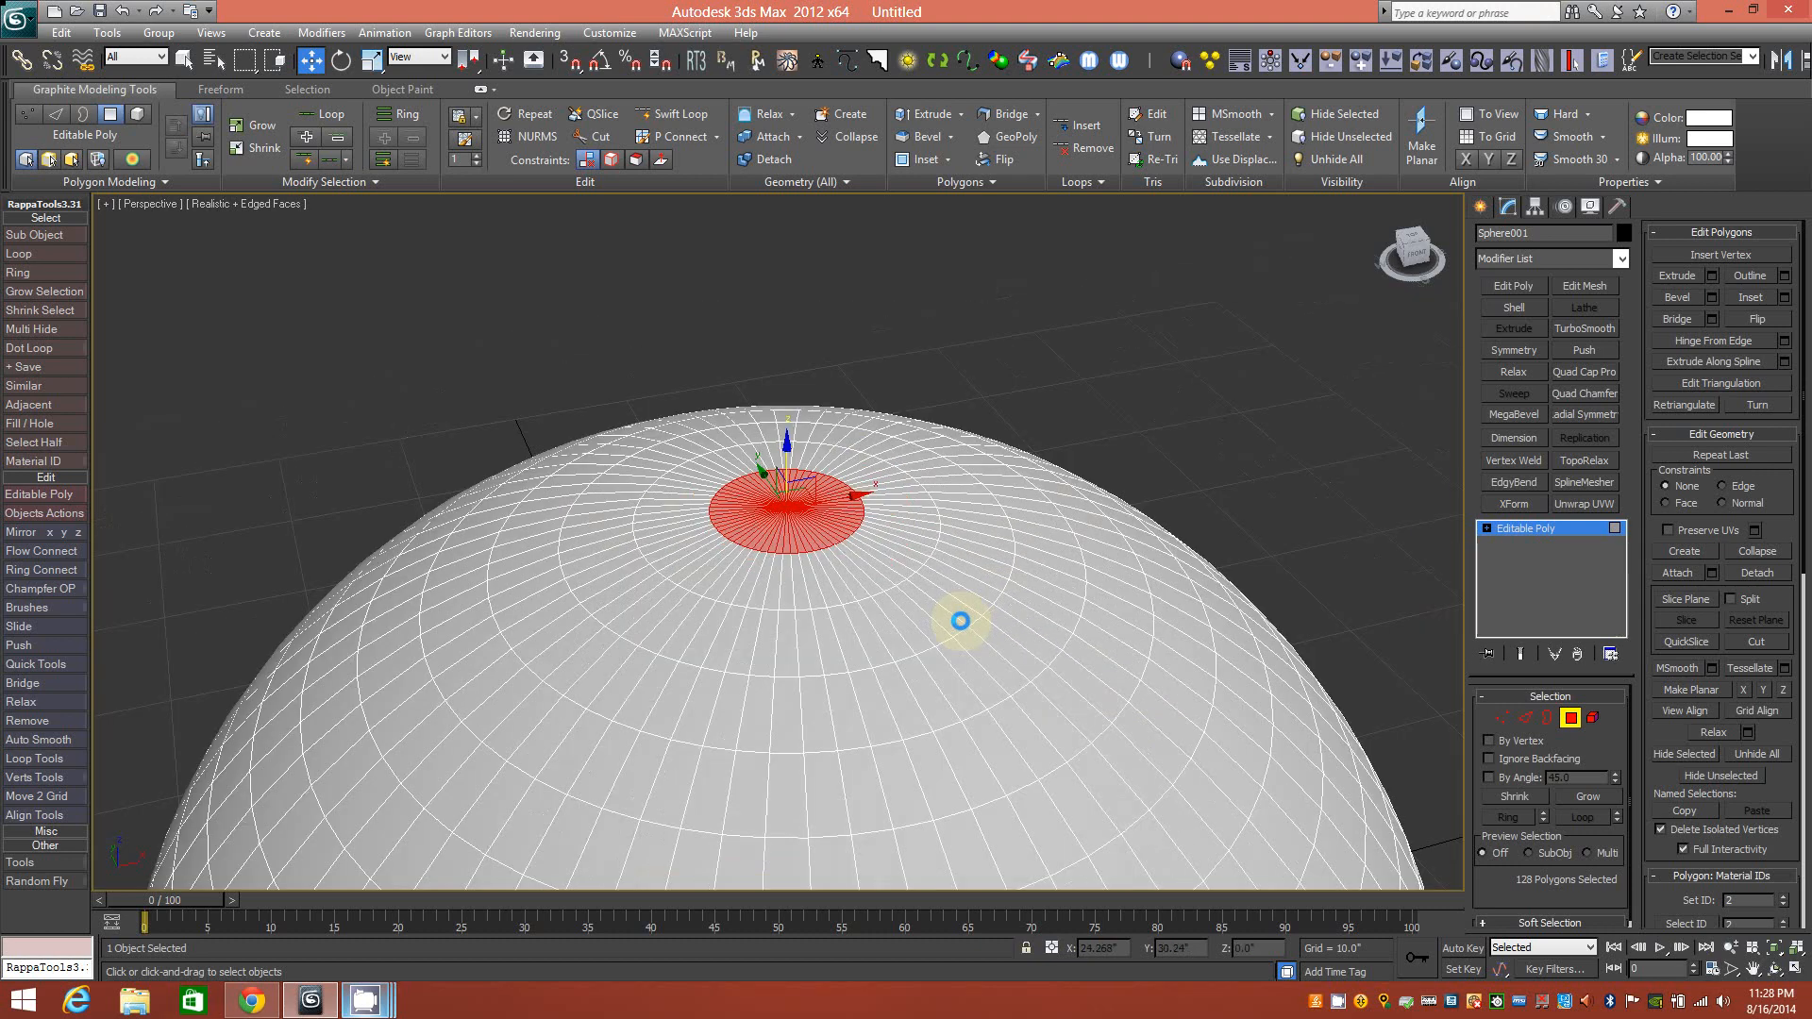
pyautogui.moveTo(873, 633)
pyautogui.keyDown('alt'); pyautogui.mouseDown(button='middle')
pyautogui.moveTo(805, 631)
pyautogui.moveTo(882, 623)
pyautogui.moveTo(851, 583)
pyautogui.moveTo(865, 567)
pyautogui.moveTo(862, 633)
pyautogui.mouseUp(button='middle'); pyautogui.keyUp('alt')
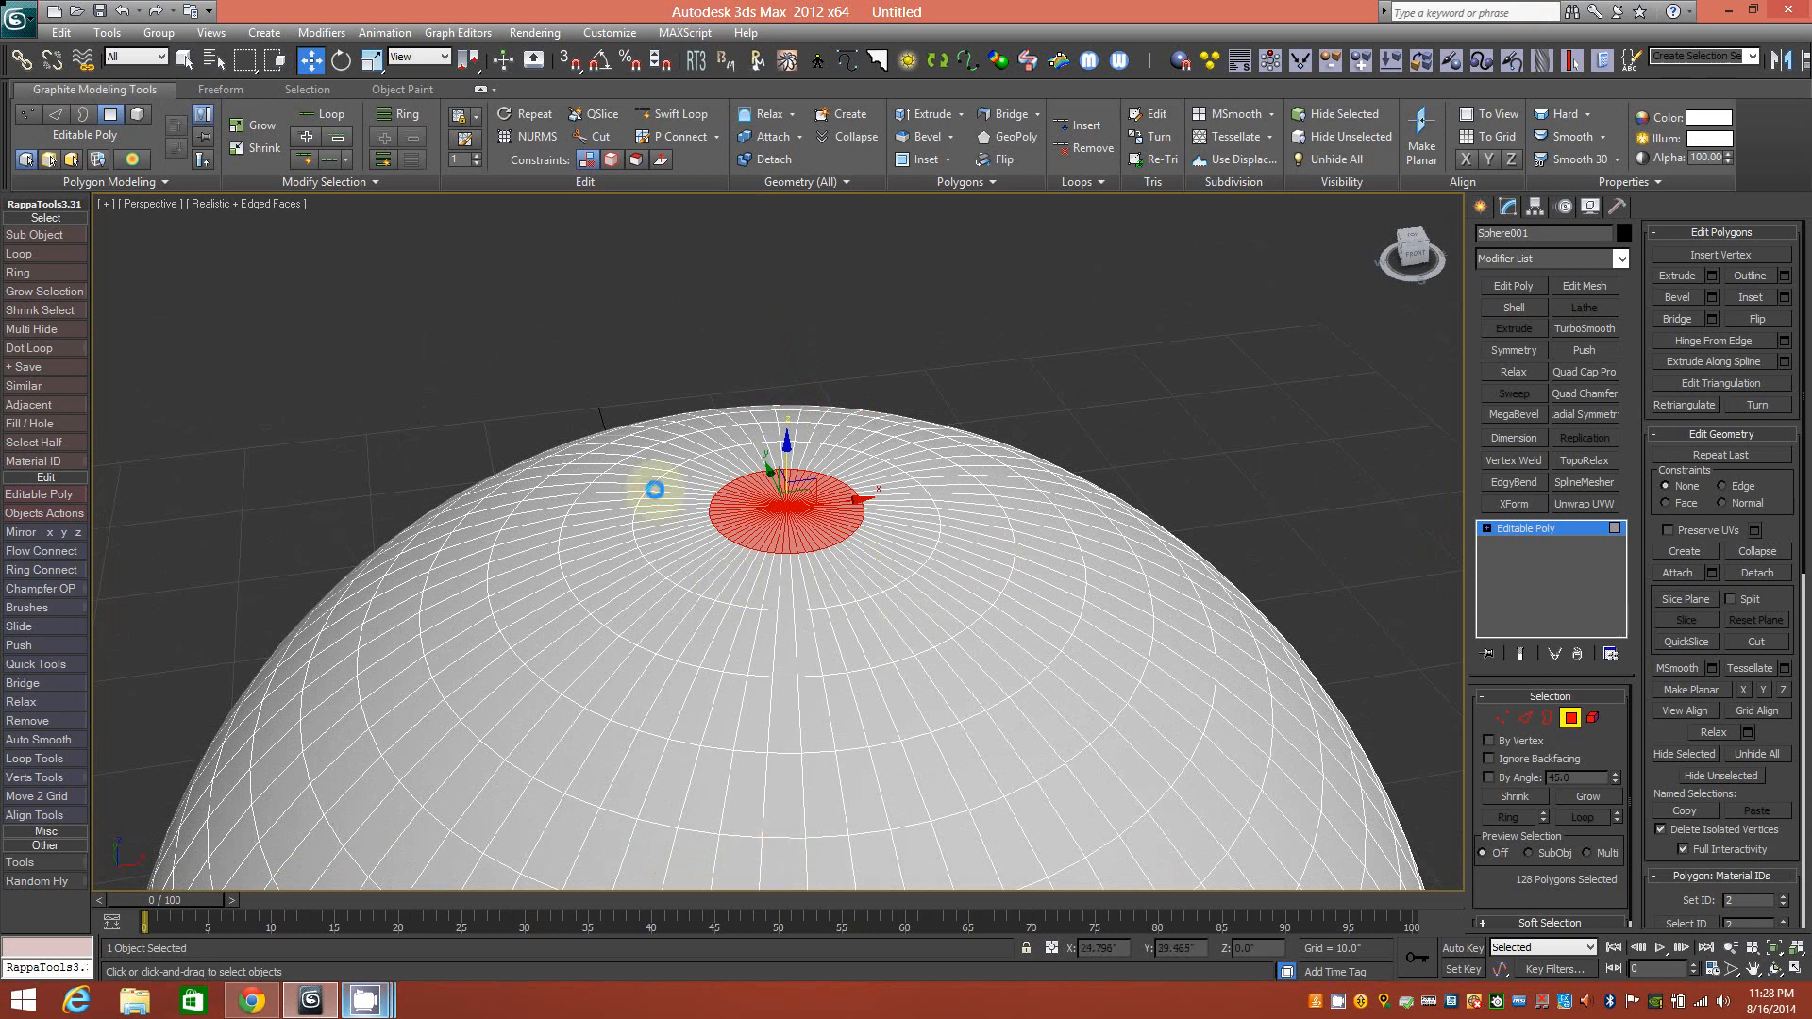
# Select the 128-polygon pole disc with Similar and extrude it upward into a tall cylinder.
pyautogui.click(816, 729)
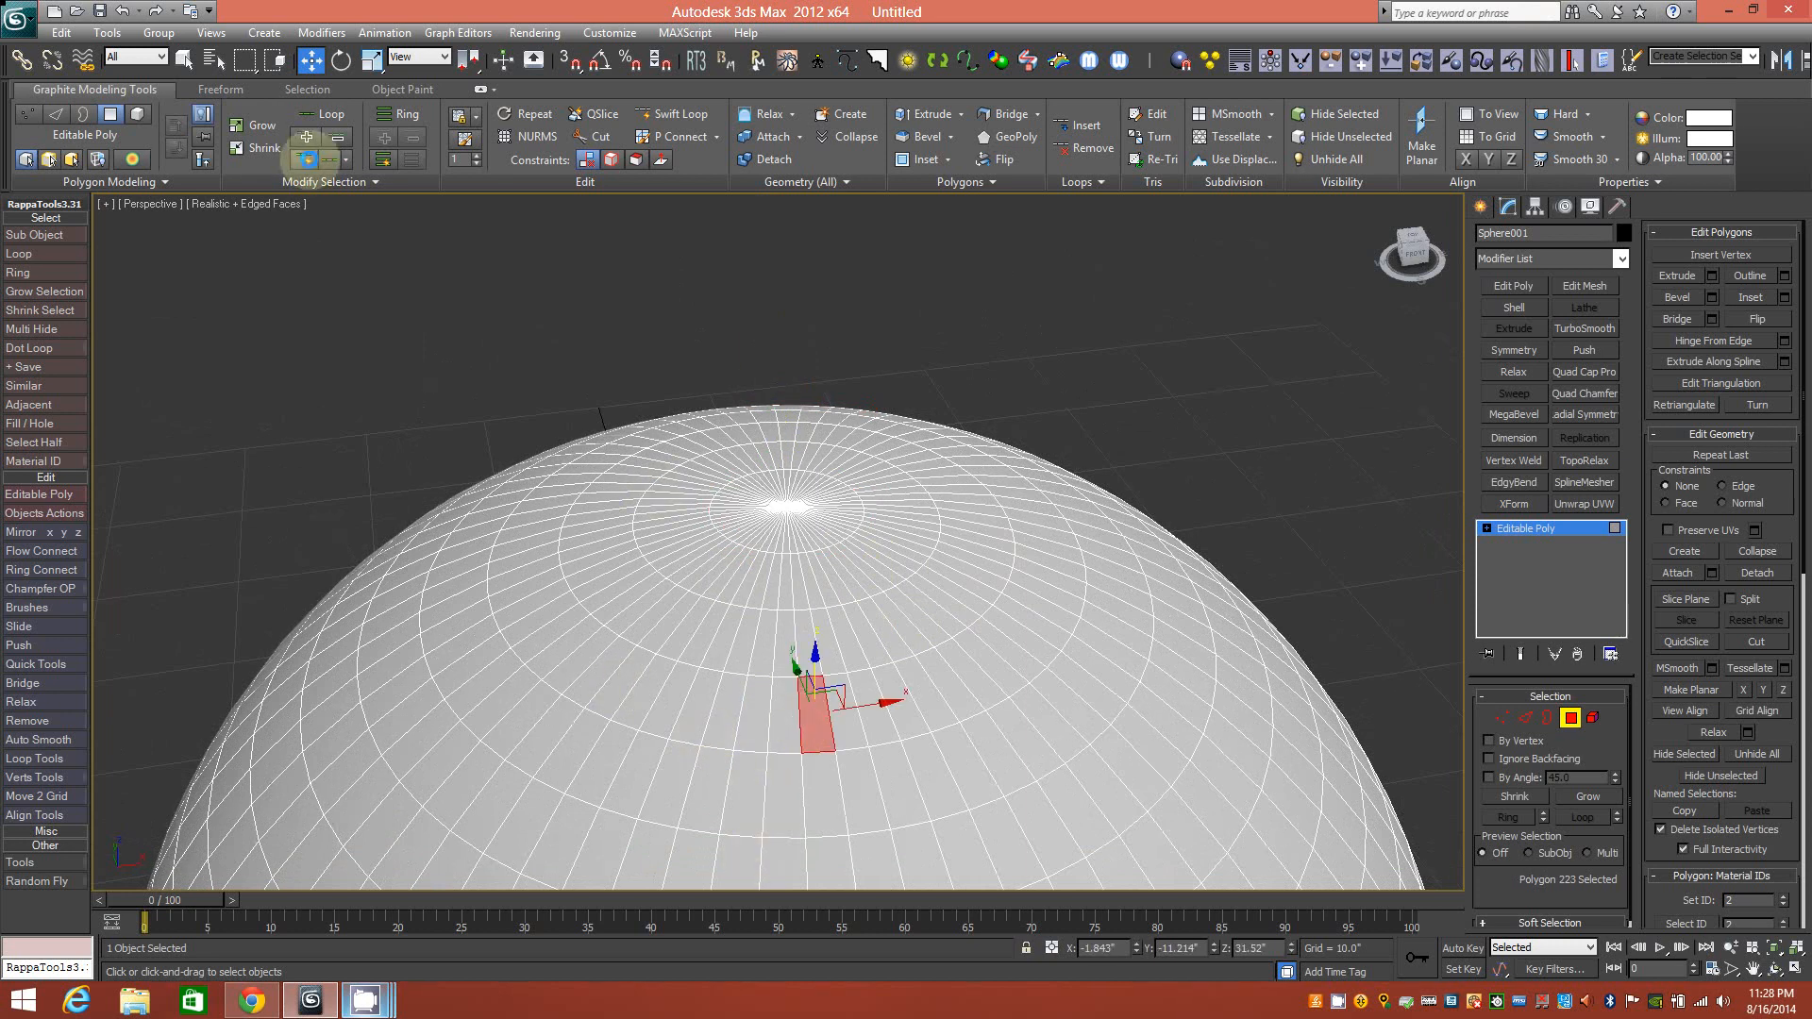
pyautogui.click(408, 196)
pyautogui.click(391, 182)
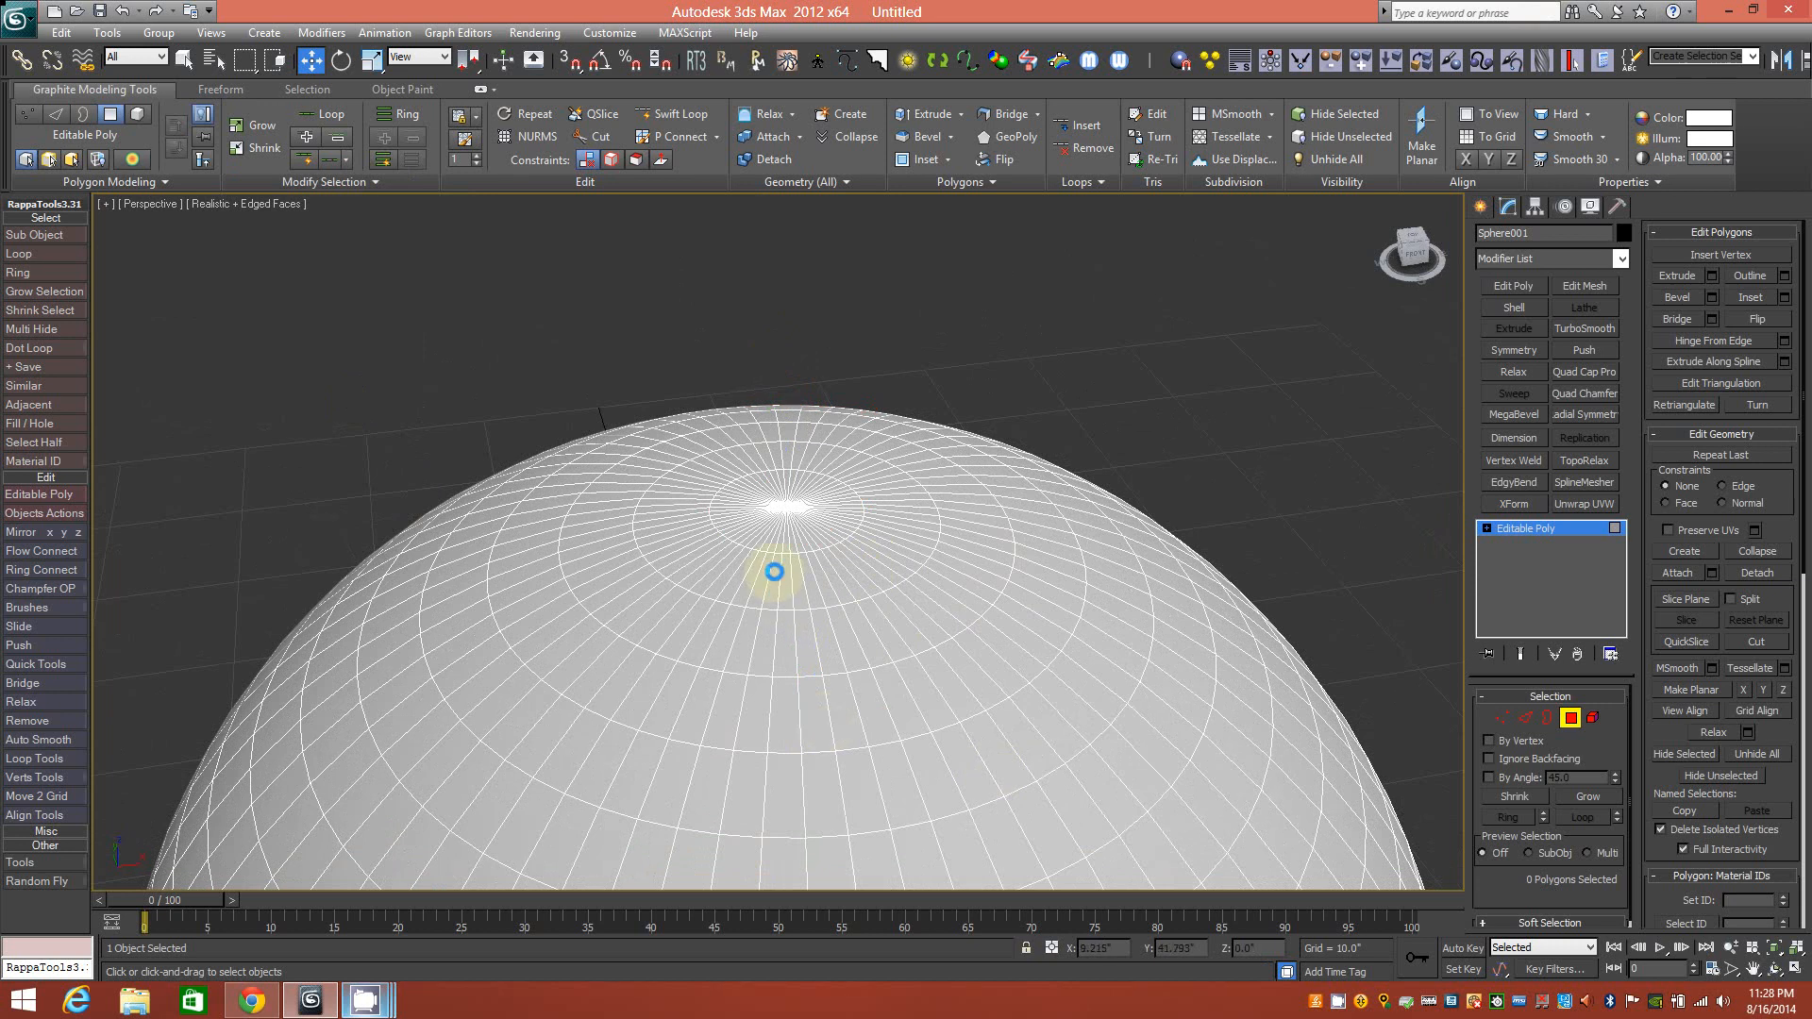
pyautogui.click(807, 534)
pyautogui.scroll(3, 762, 592)
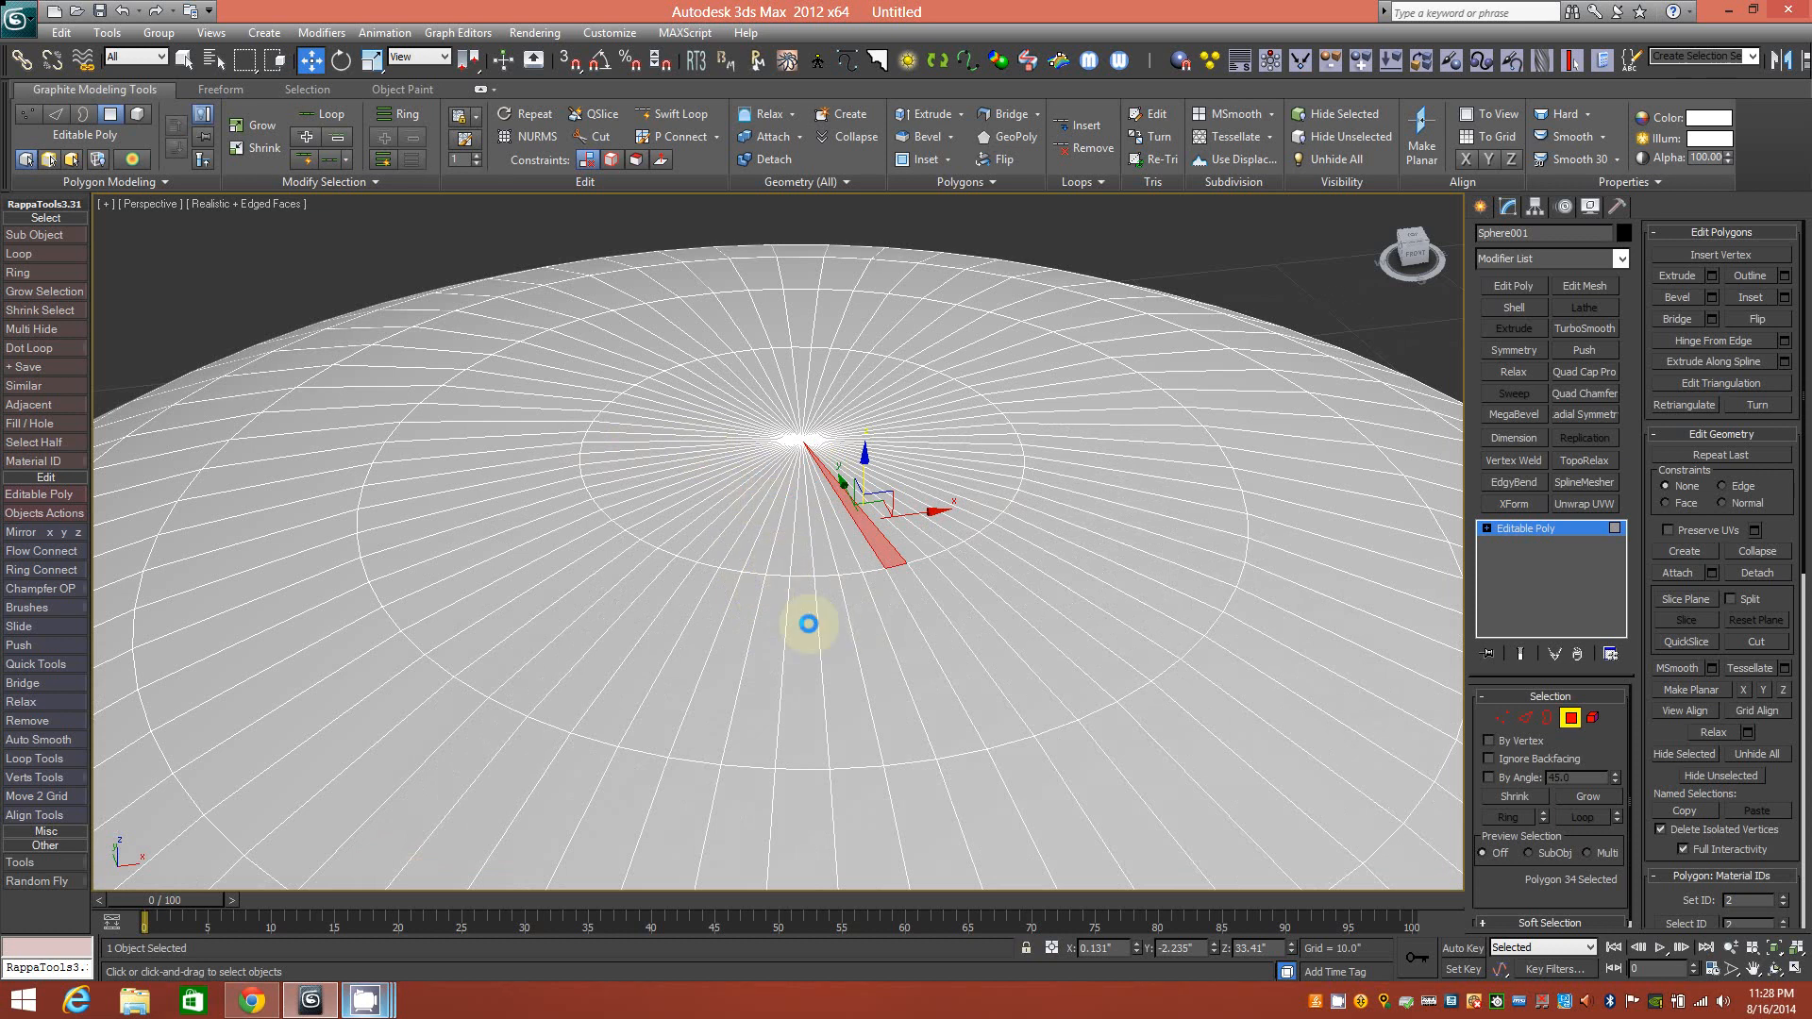
pyautogui.scroll(-3, 807, 623)
pyautogui.click(766, 517)
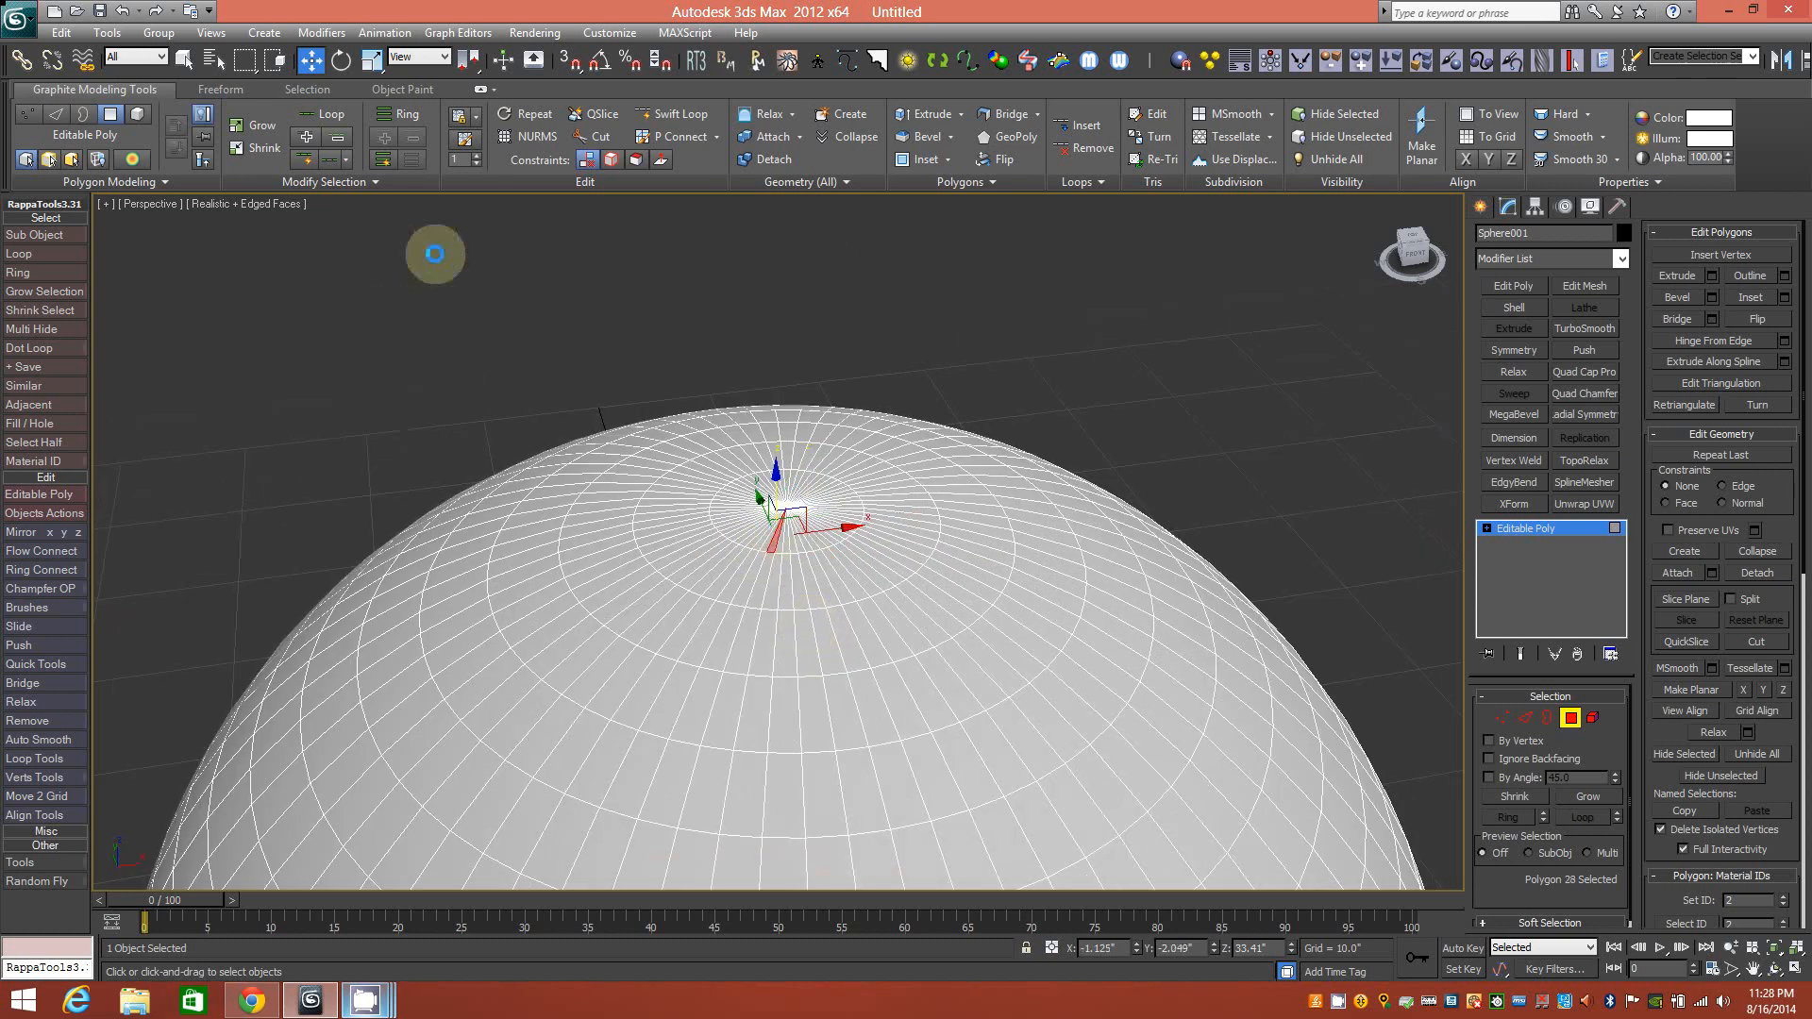
pyautogui.click(376, 181)
pyautogui.click(296, 227)
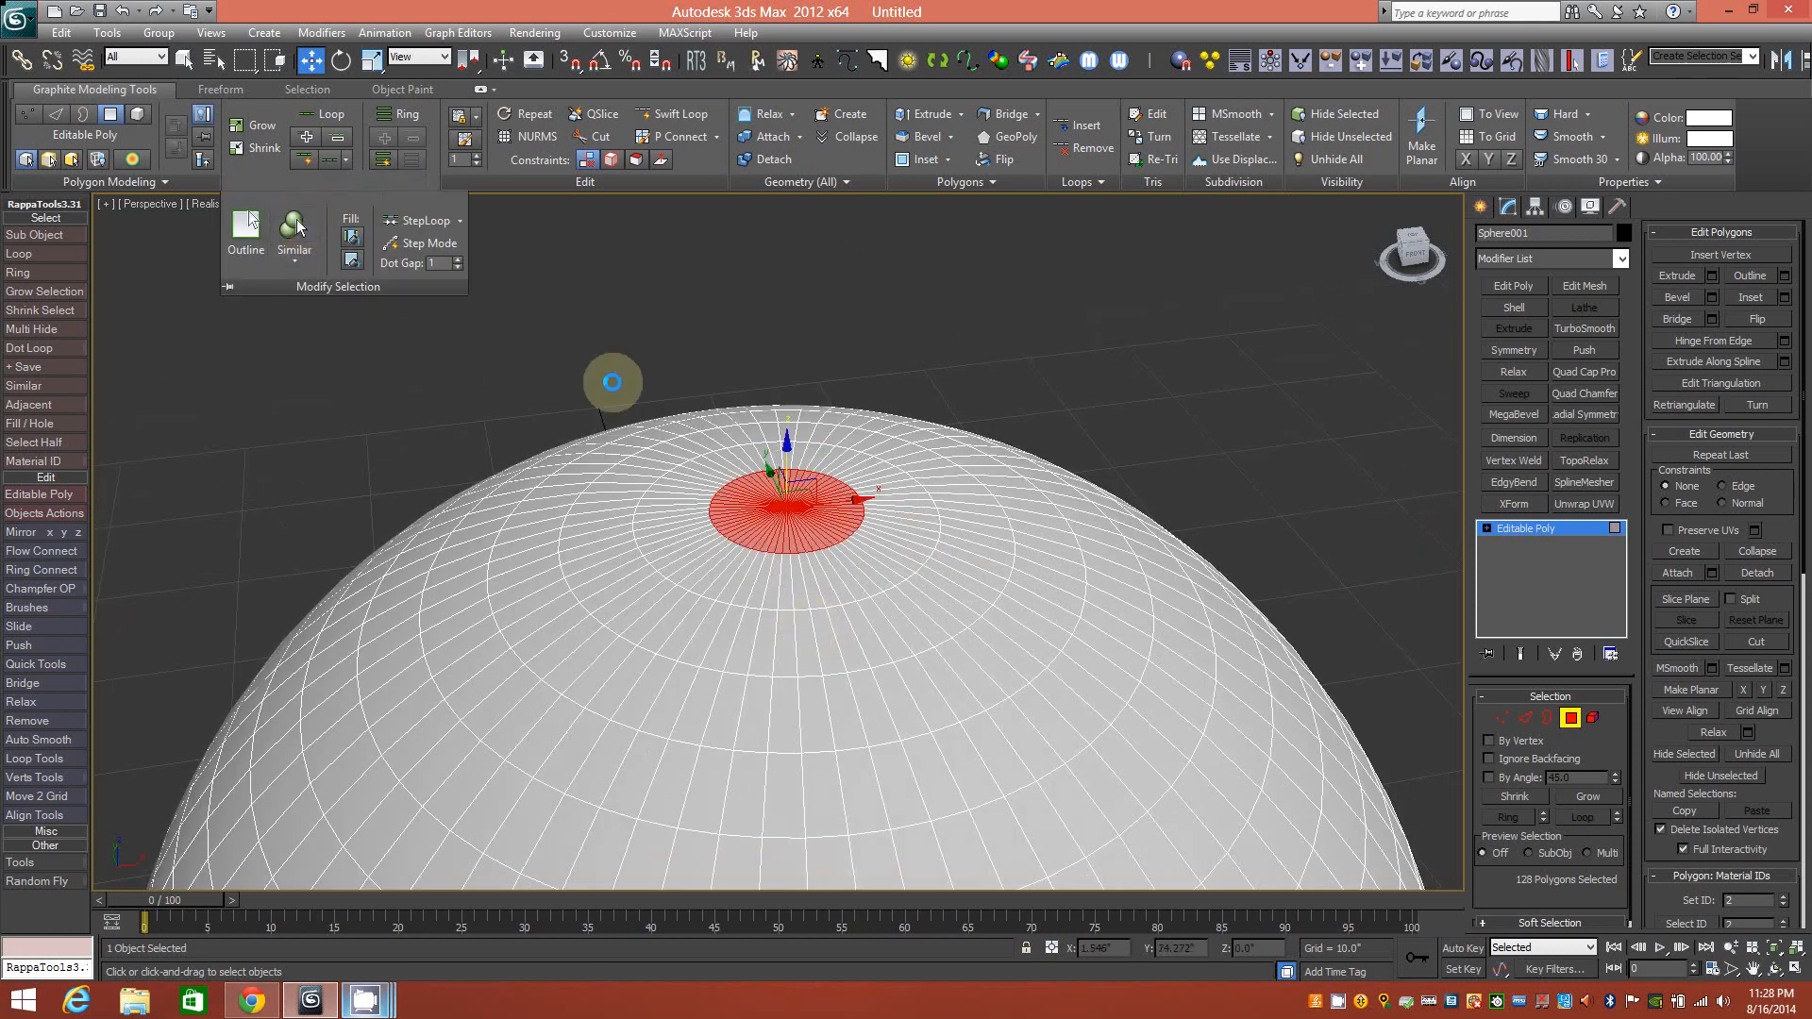
pyautogui.click(928, 113)
pyautogui.moveTo(789, 485); pyautogui.dragTo(778, 411)
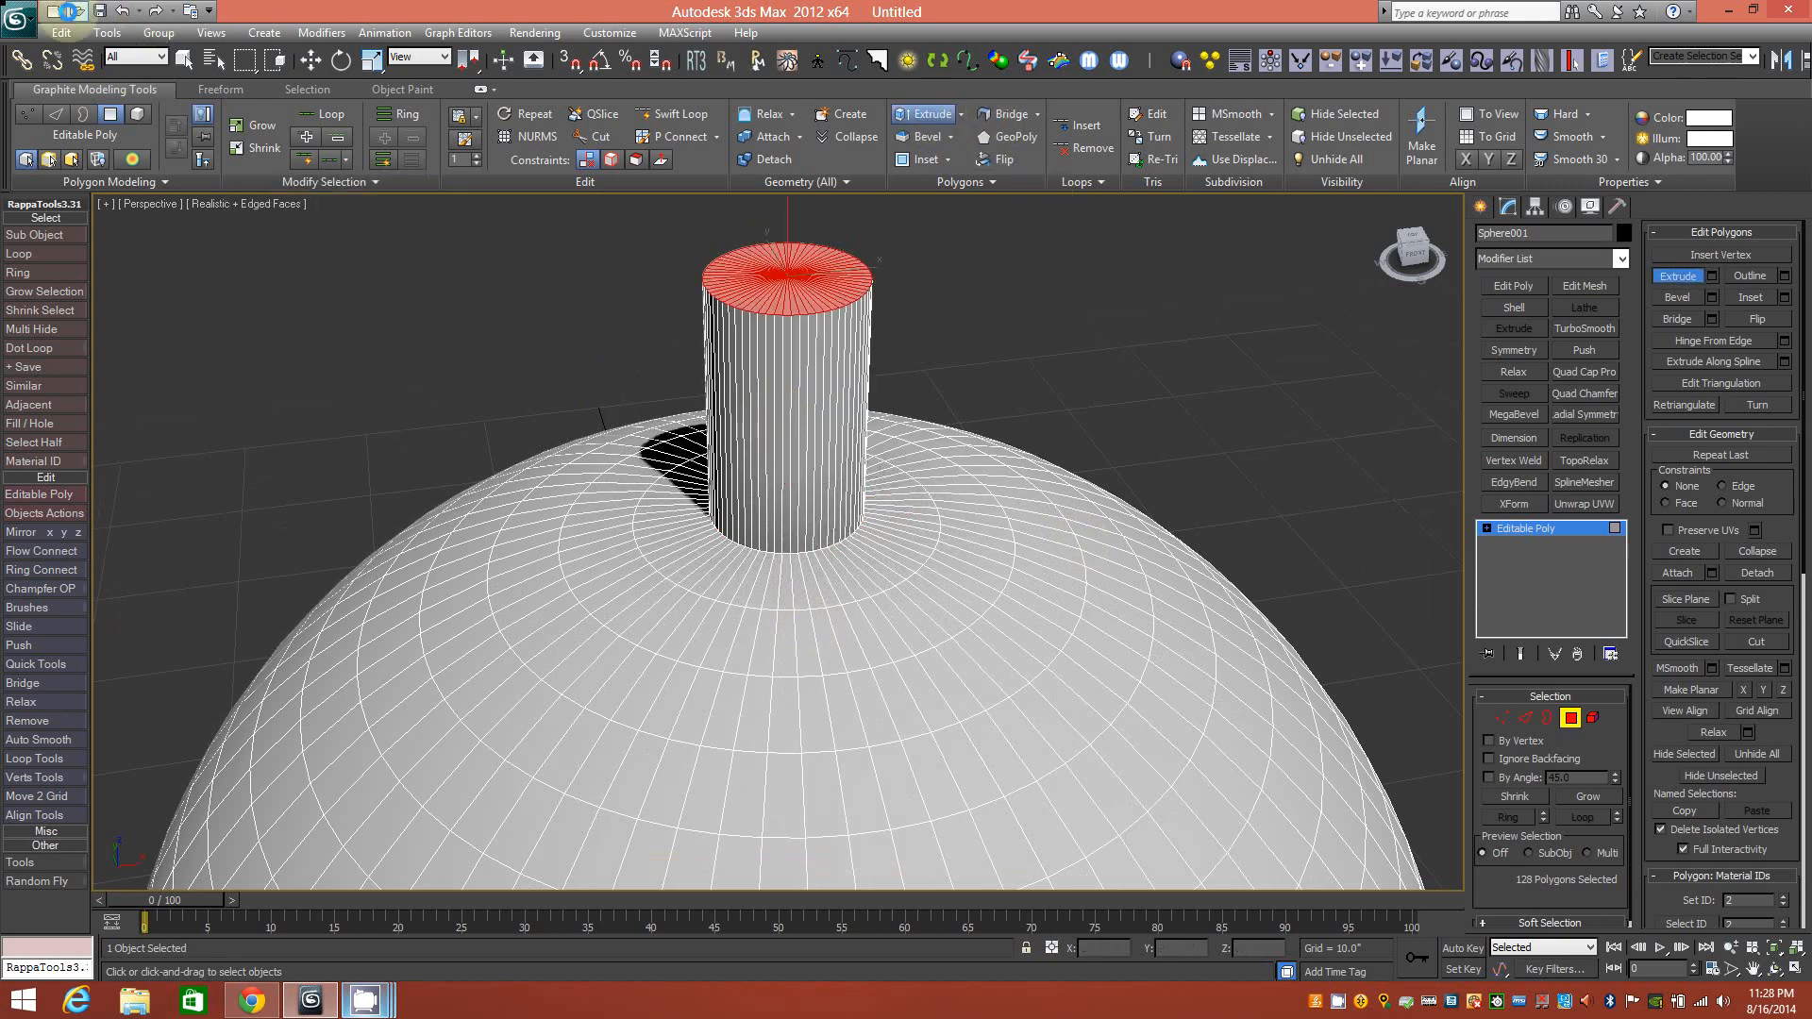
# Undo the extrusion and selection with Ctrl+Z twice, then show the Graphite Selection tab.
pyautogui.hotkey('ctrl', 'z')
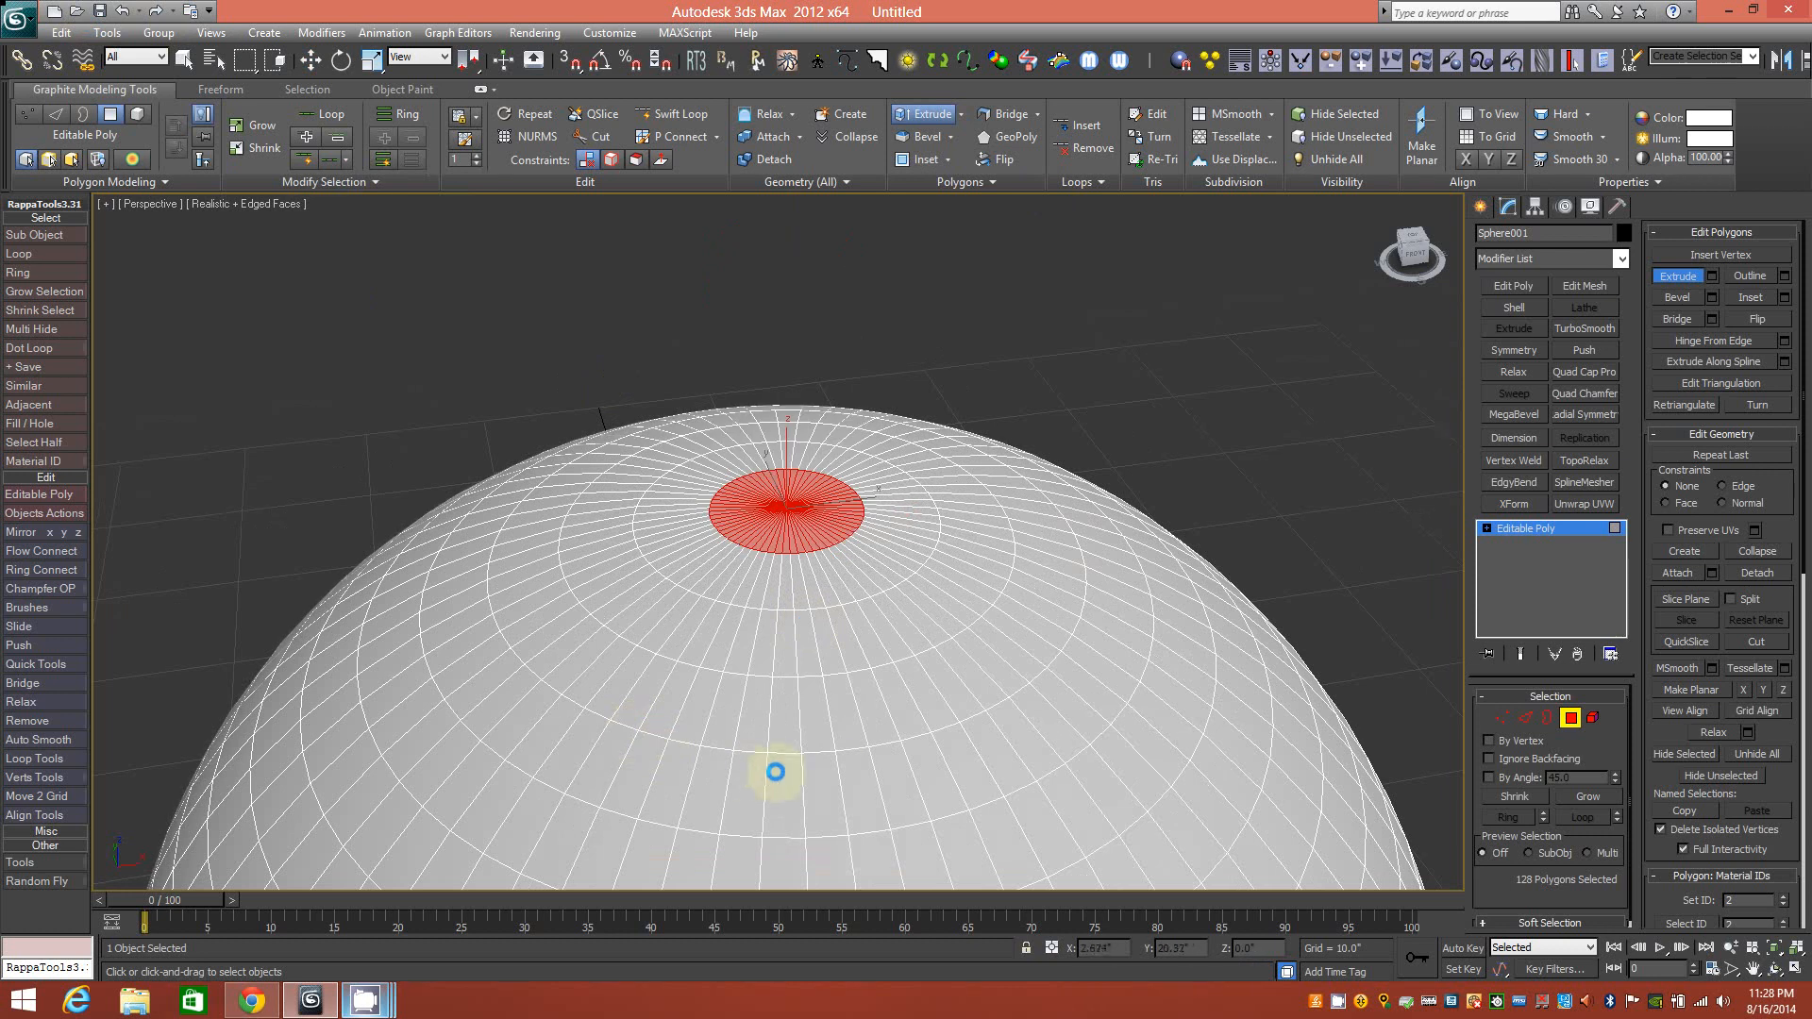
pyautogui.hotkey('ctrl', 'z')
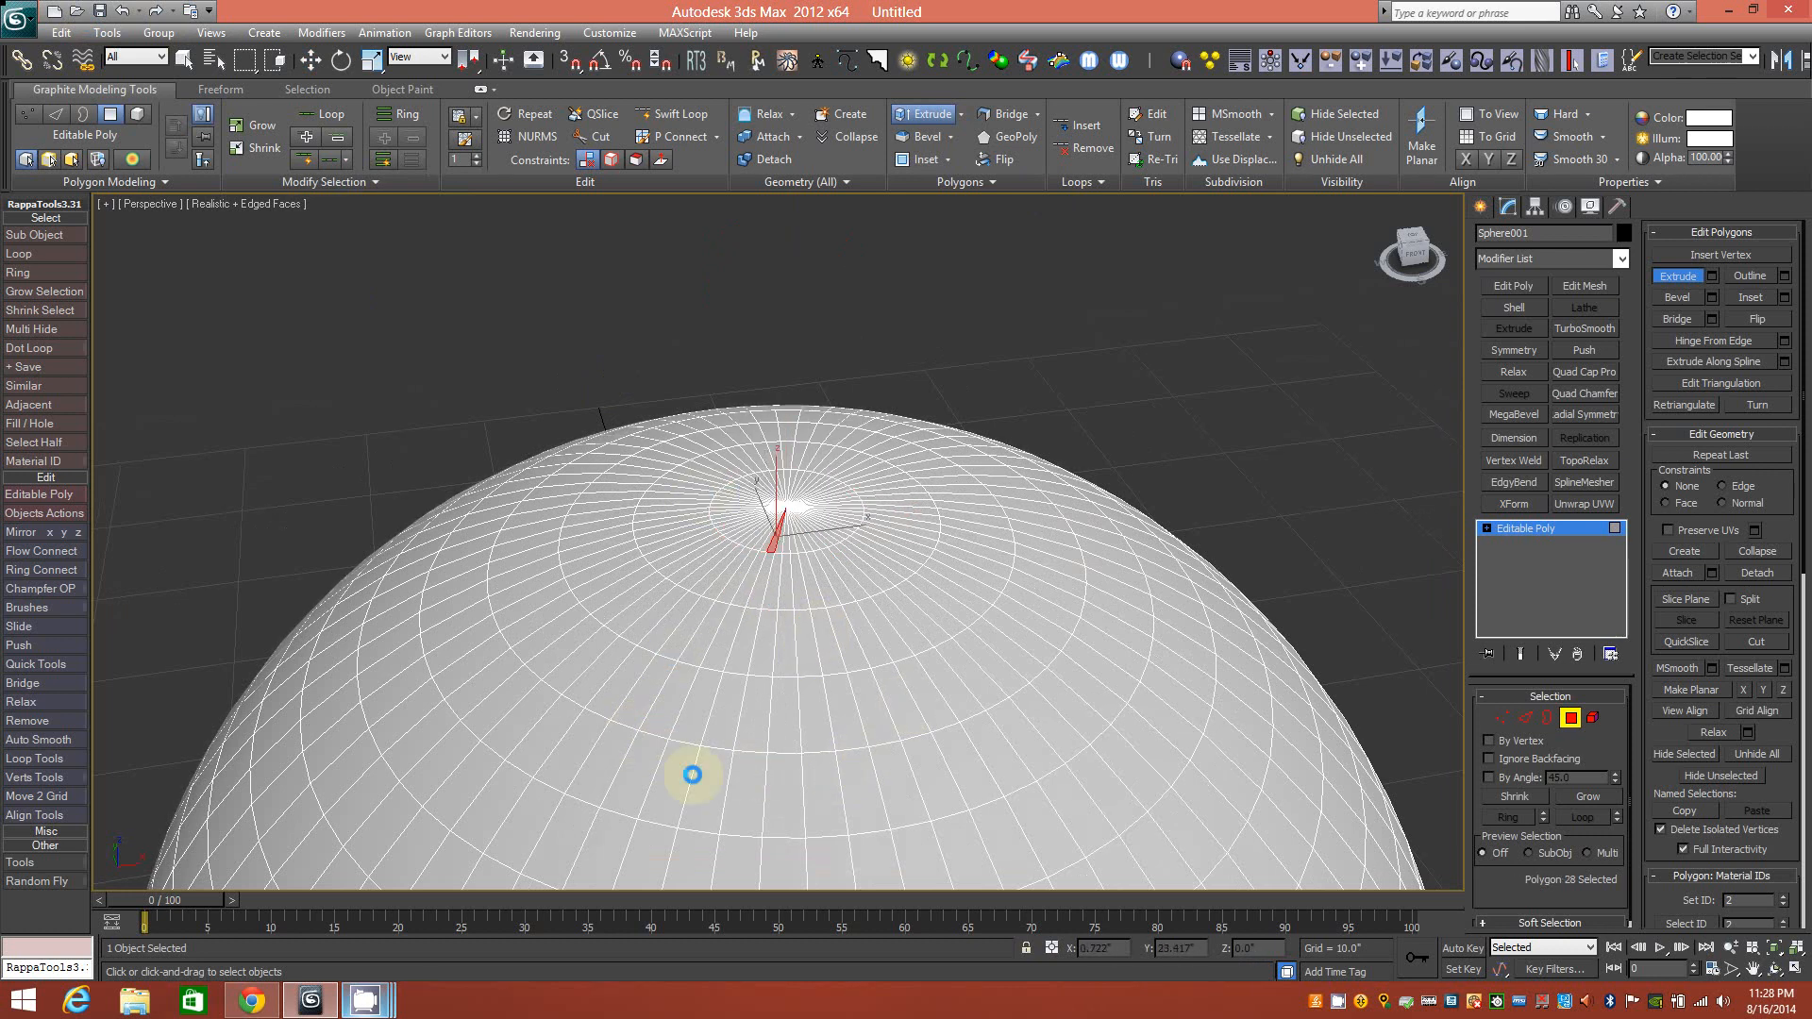
pyautogui.click(310, 89)
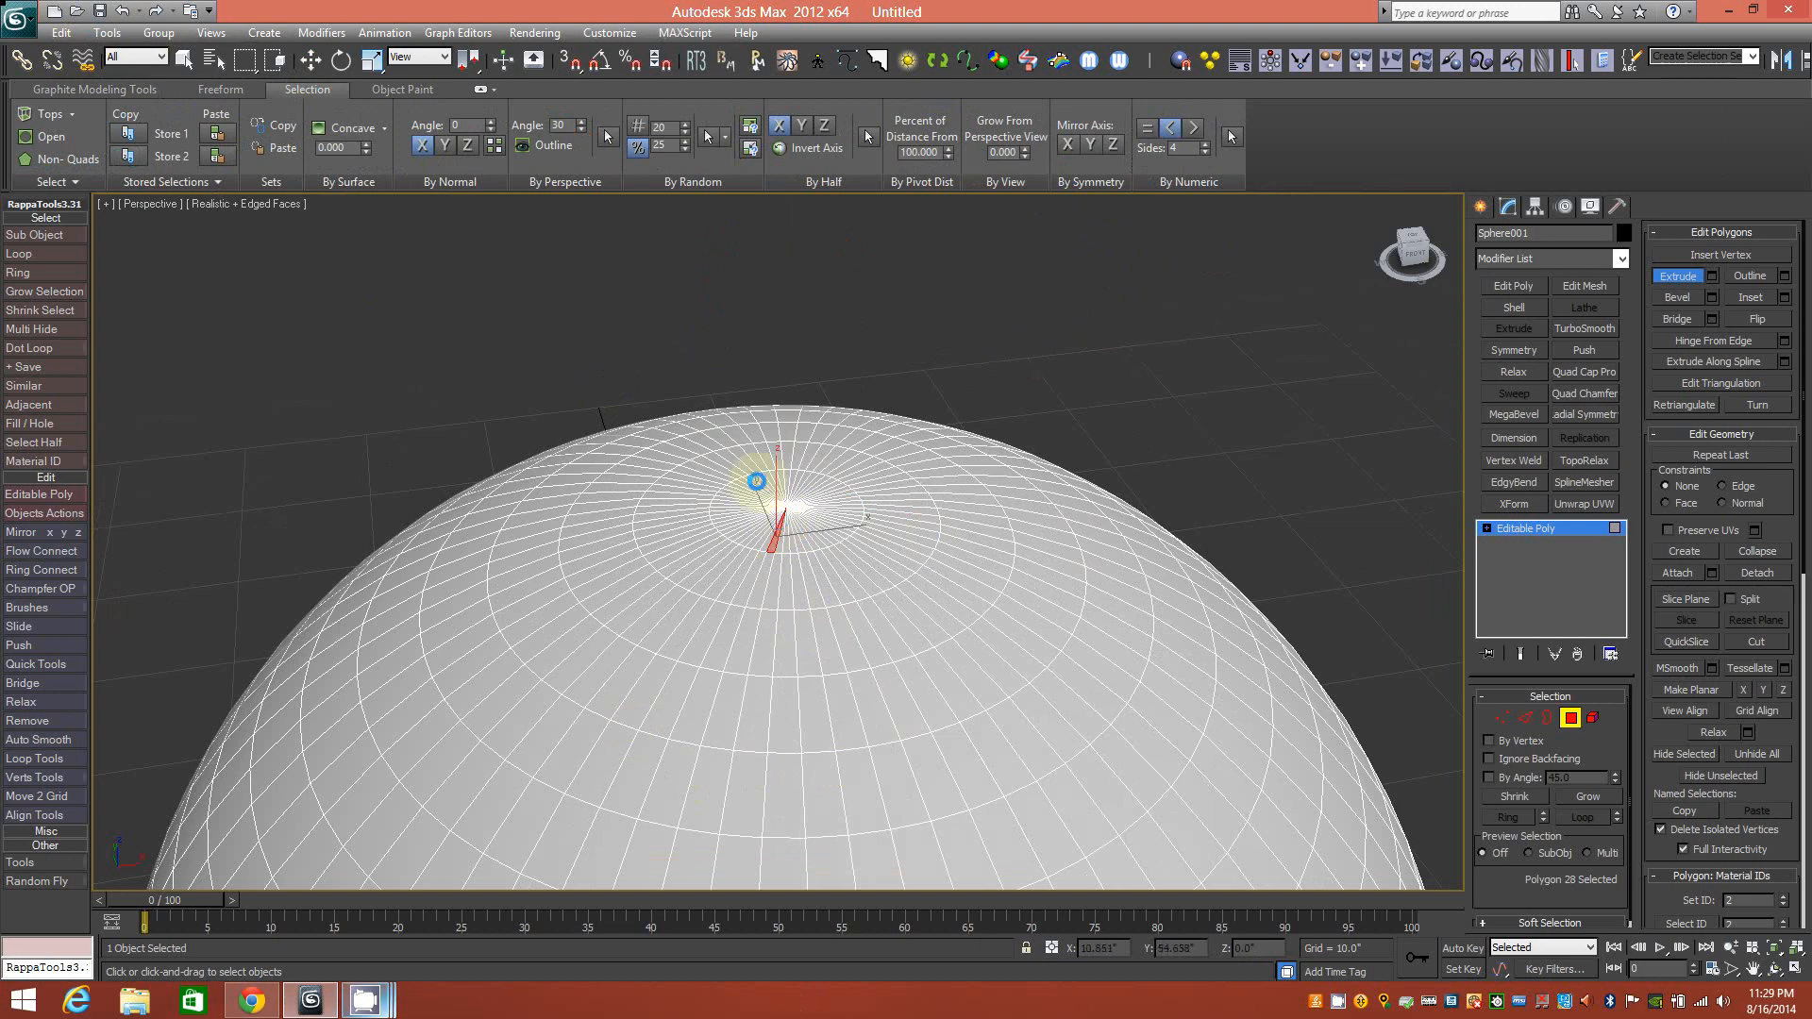
# Clear the polygon selection and set the By Numeric Sides value to 4.
pyautogui.scroll(2, 756, 481)
pyautogui.moveTo(819, 490); pyautogui.dragTo(788, 552, button='middle')
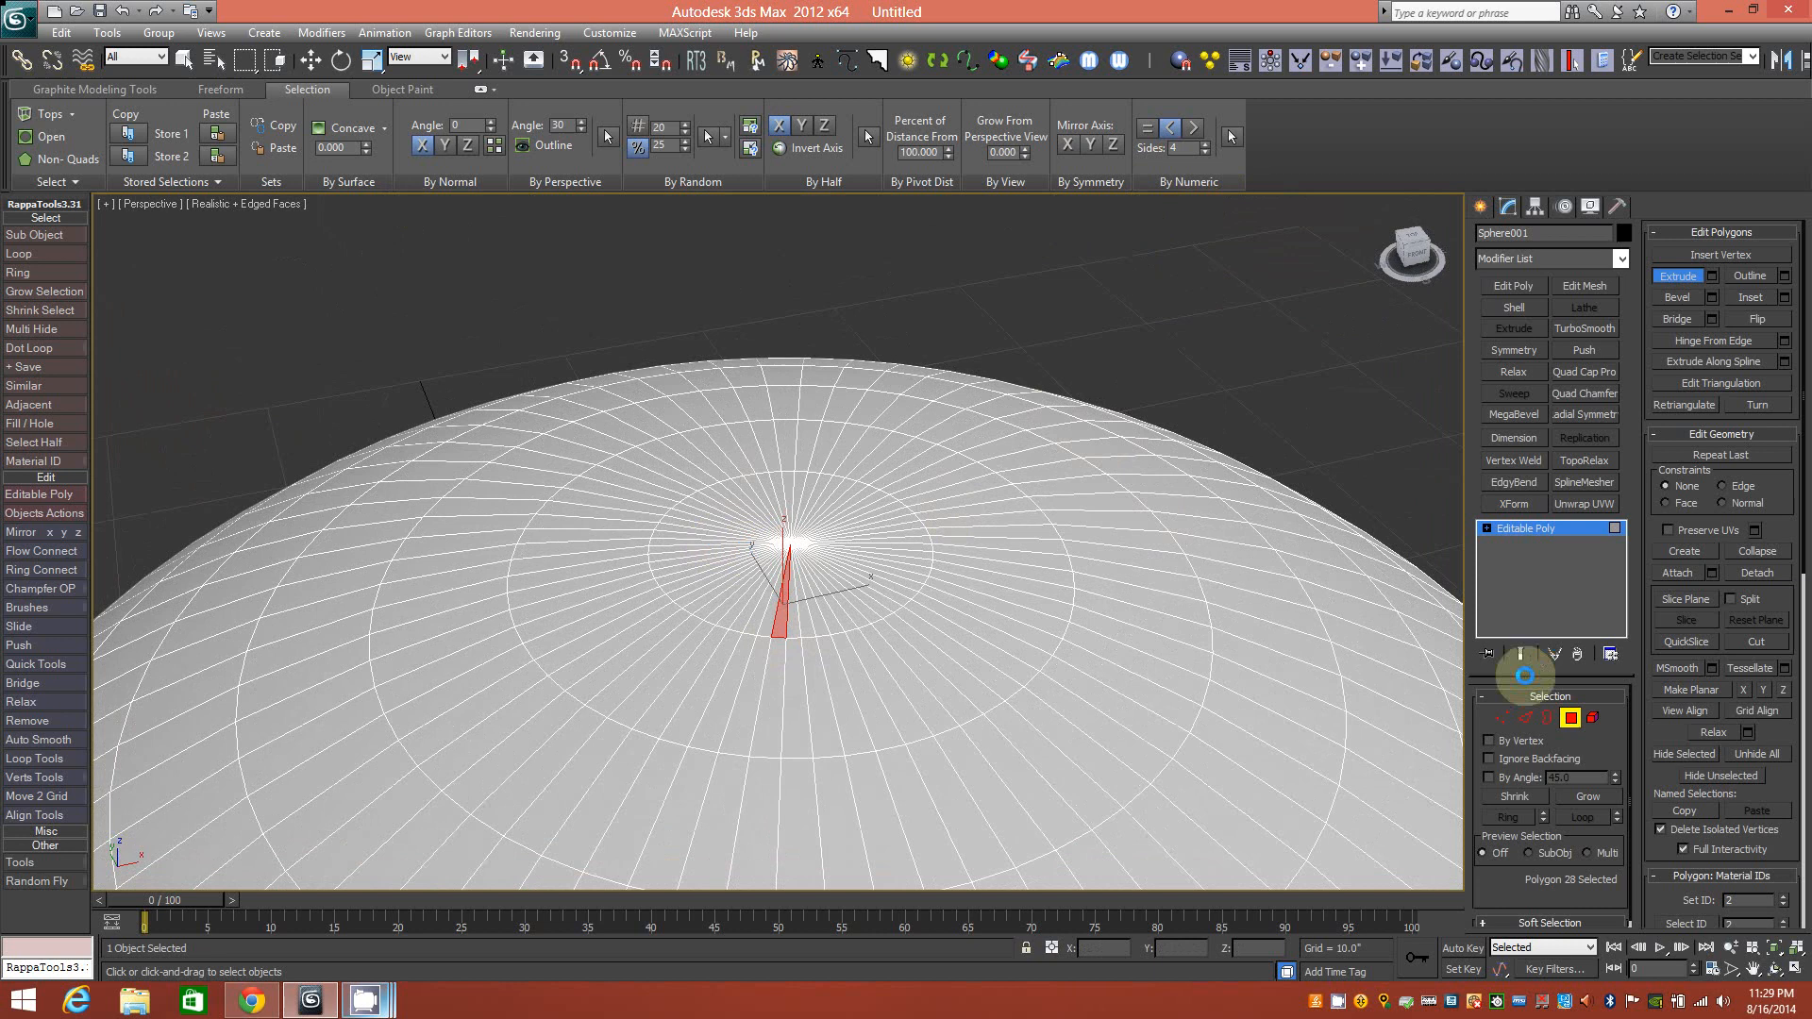
pyautogui.click(1569, 718)
pyautogui.click(1570, 718)
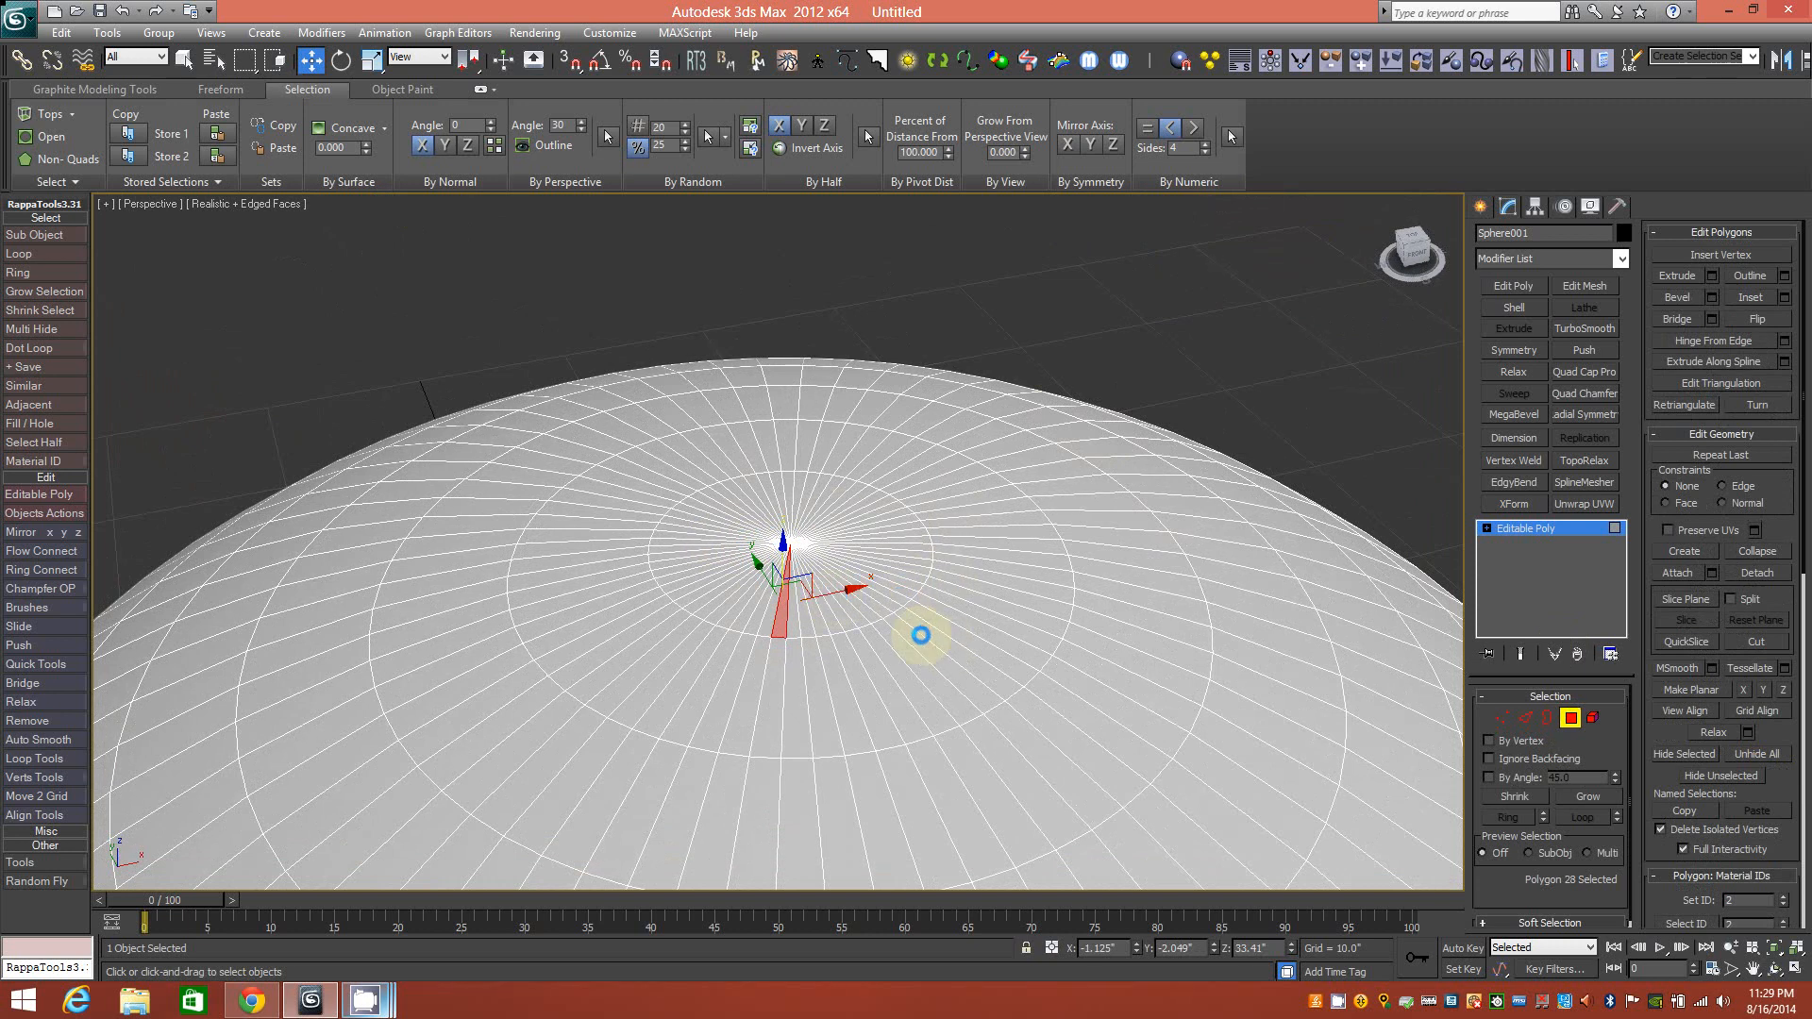
pyautogui.moveTo(921, 635); pyautogui.dragTo(963, 615, button='middle')
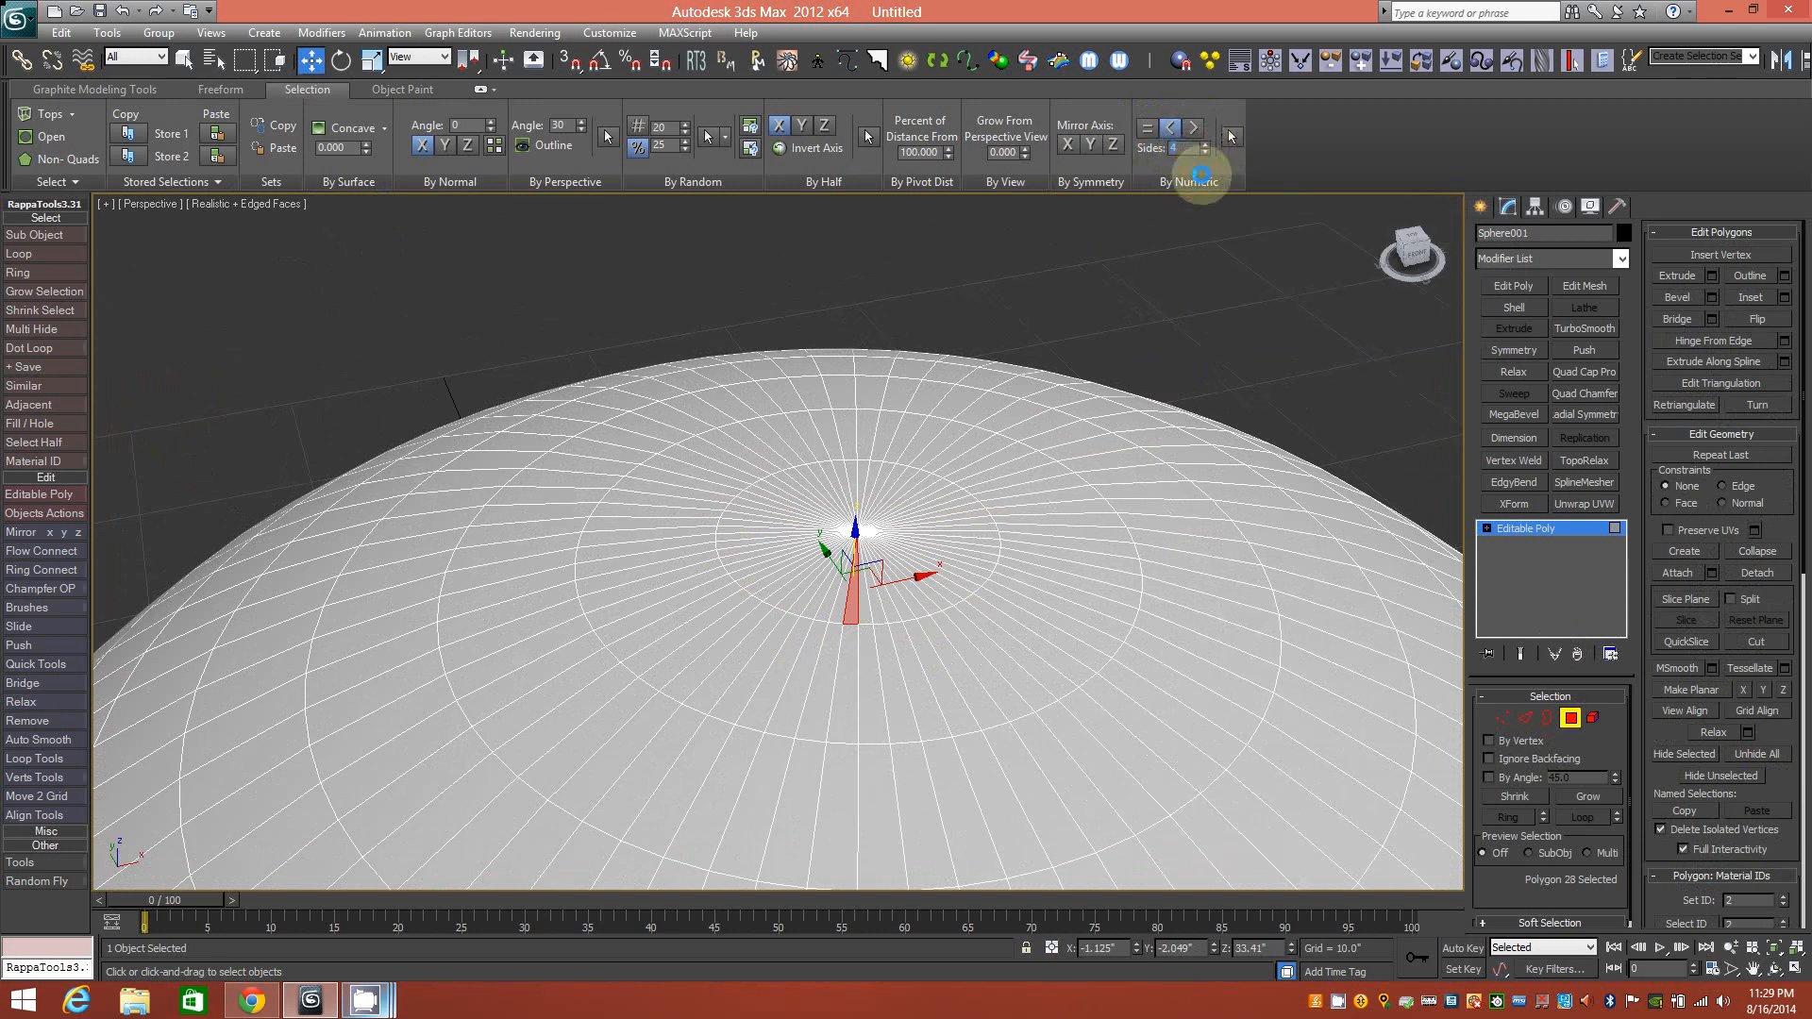
pyautogui.click(1192, 271)
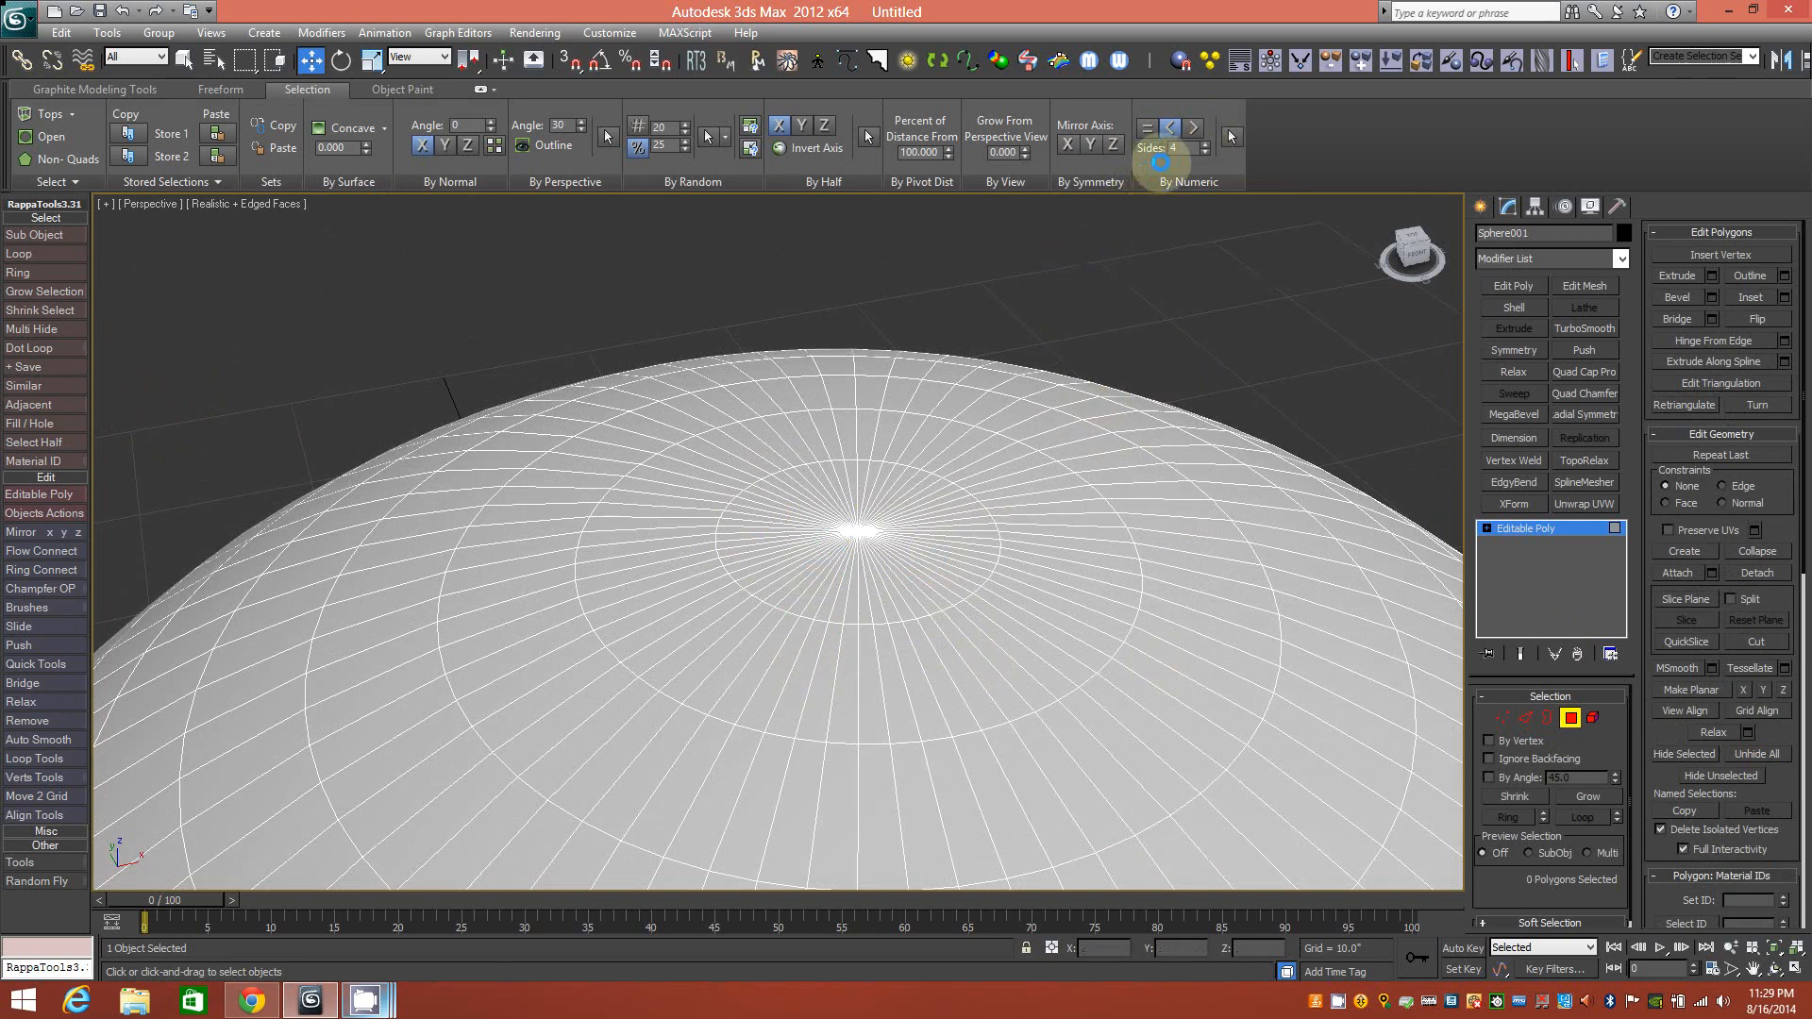
pyautogui.click(1176, 148)
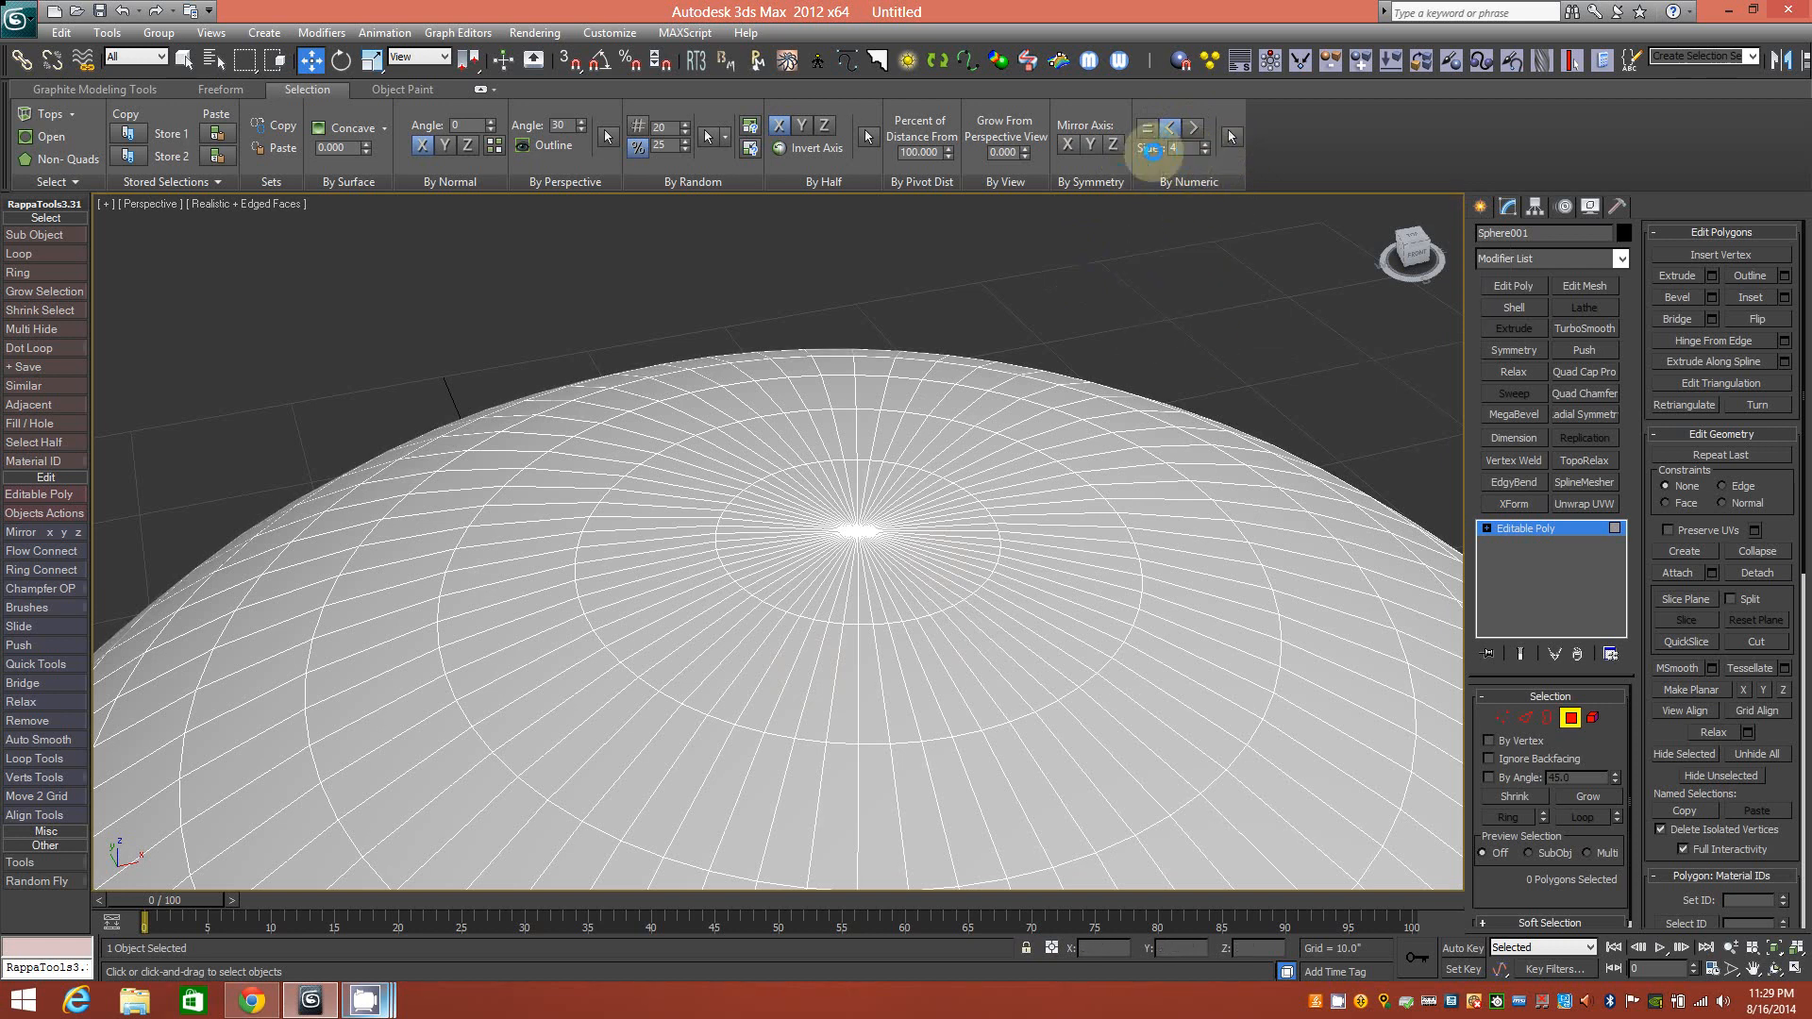
pyautogui.click(1204, 154)
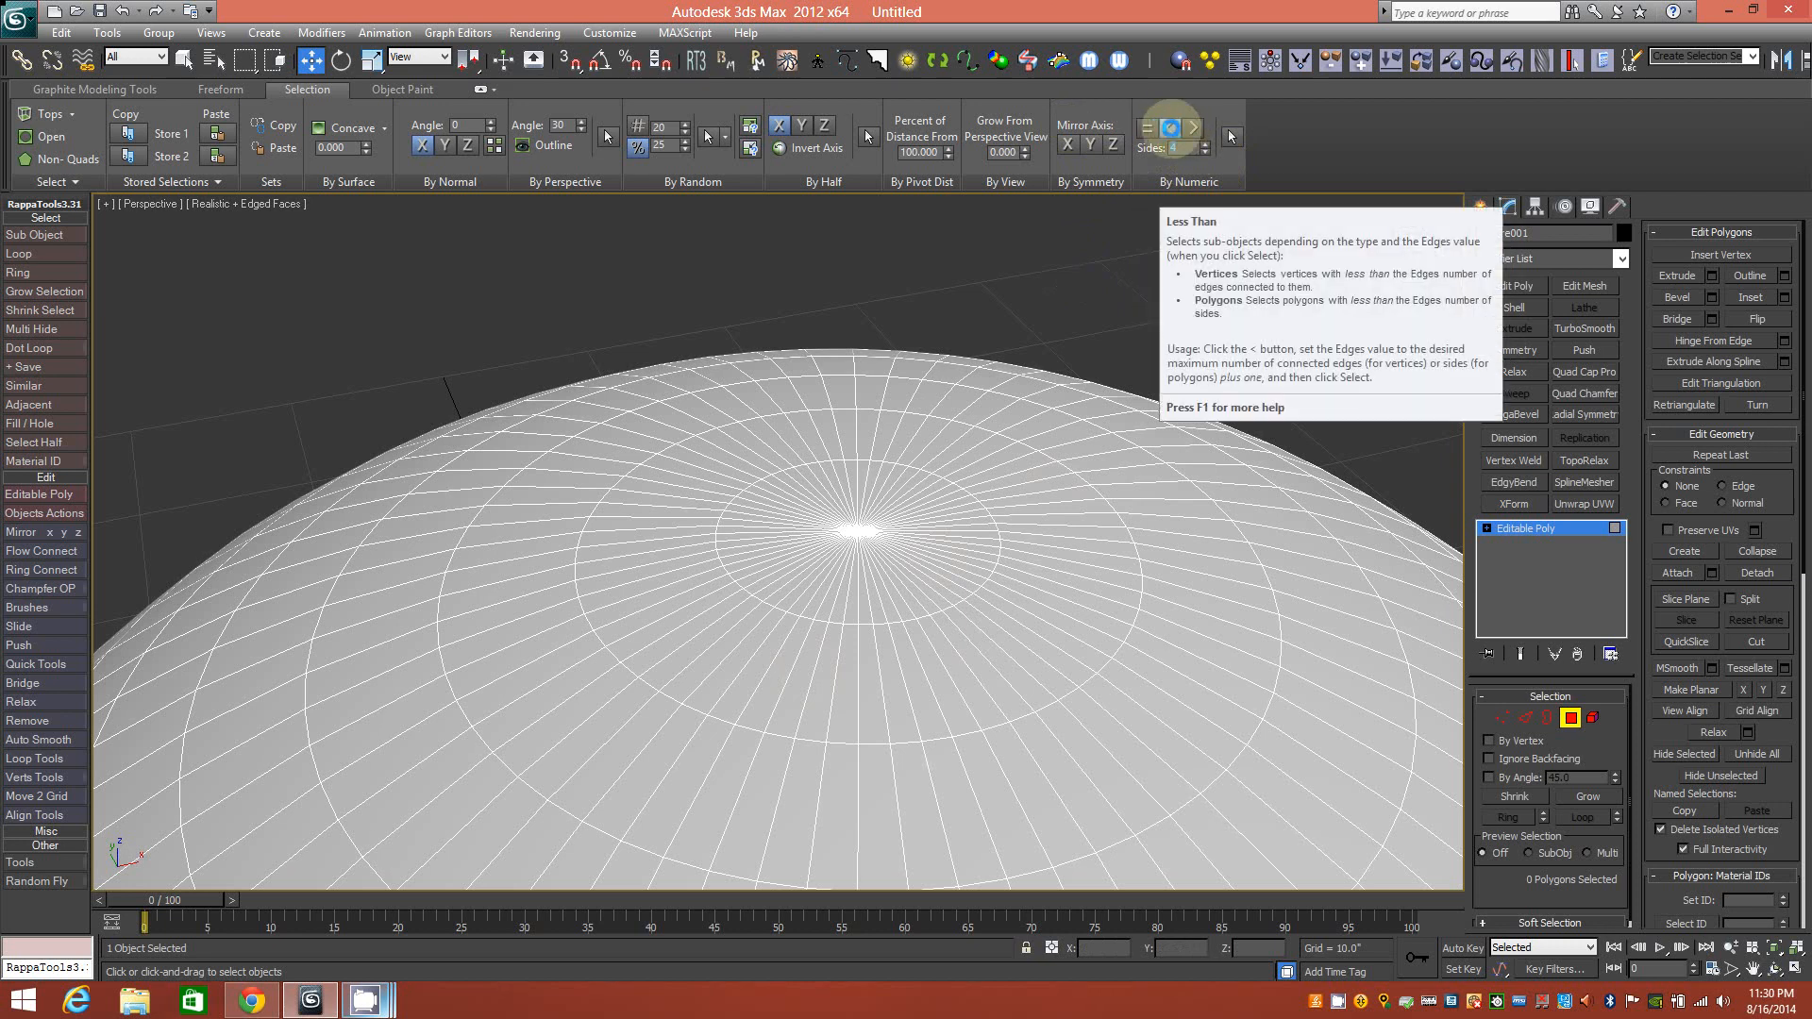
pyautogui.click(1231, 136)
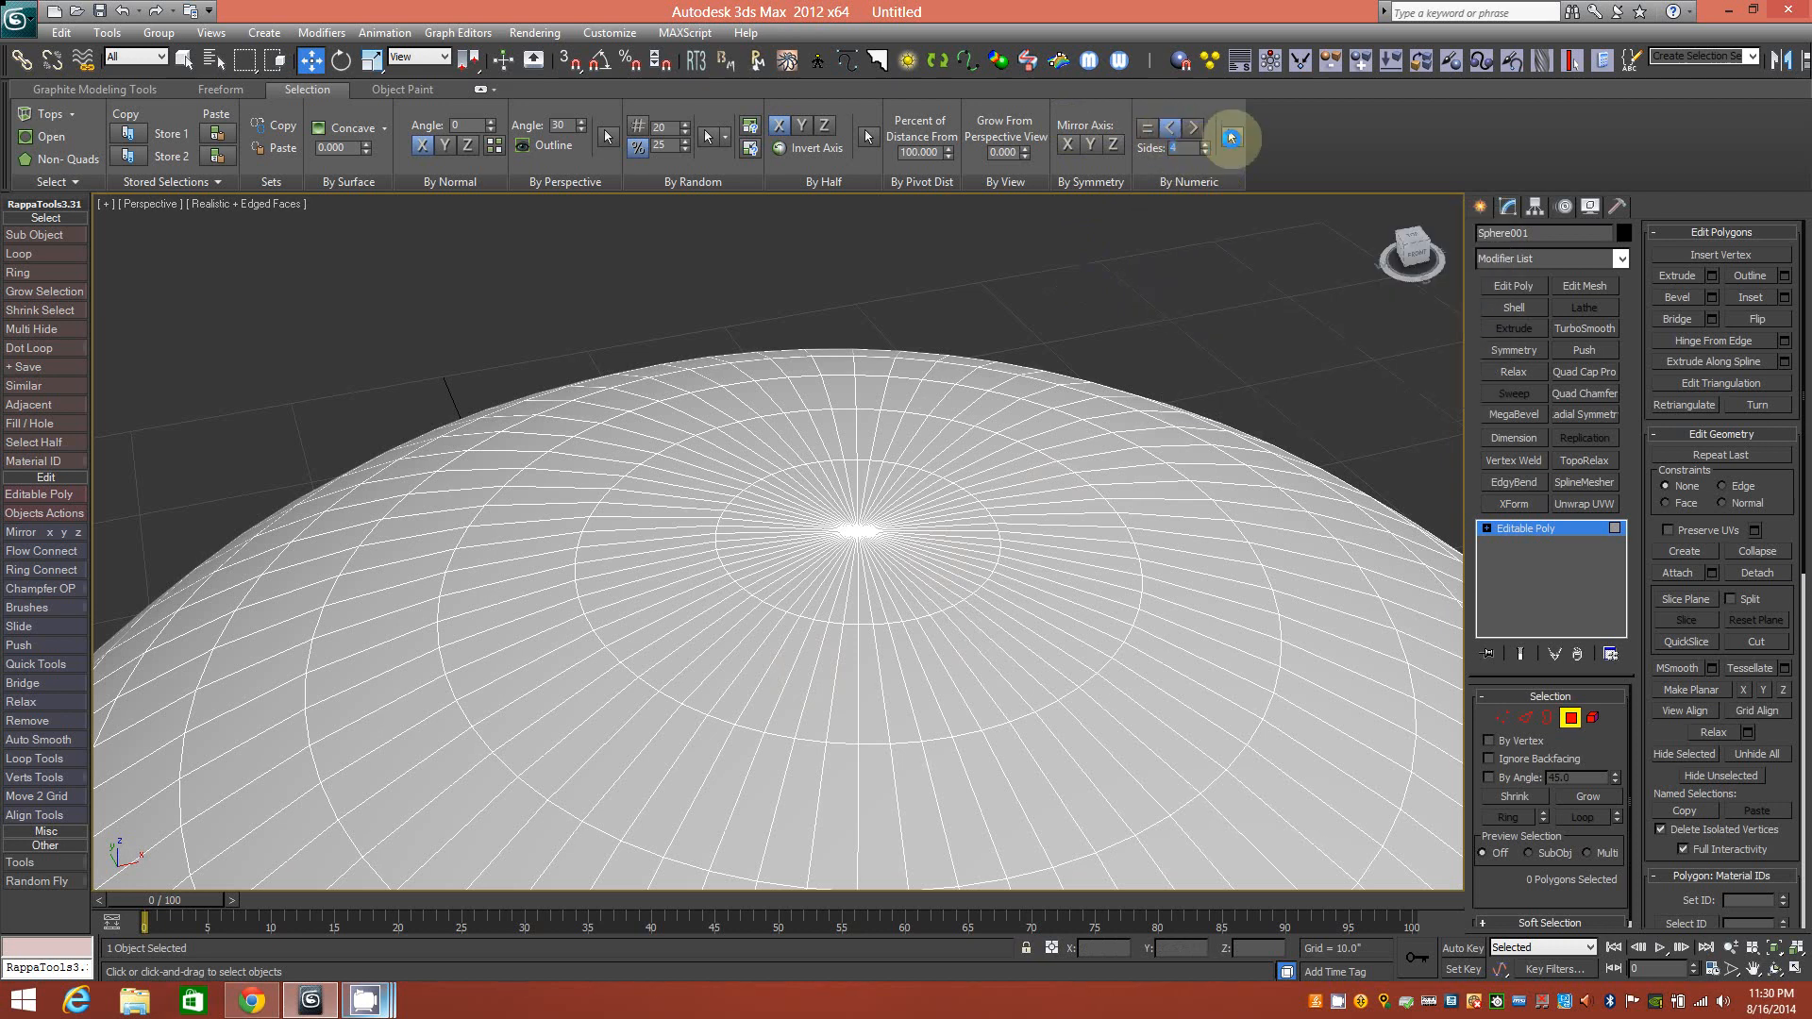
pyautogui.click(1140, 253)
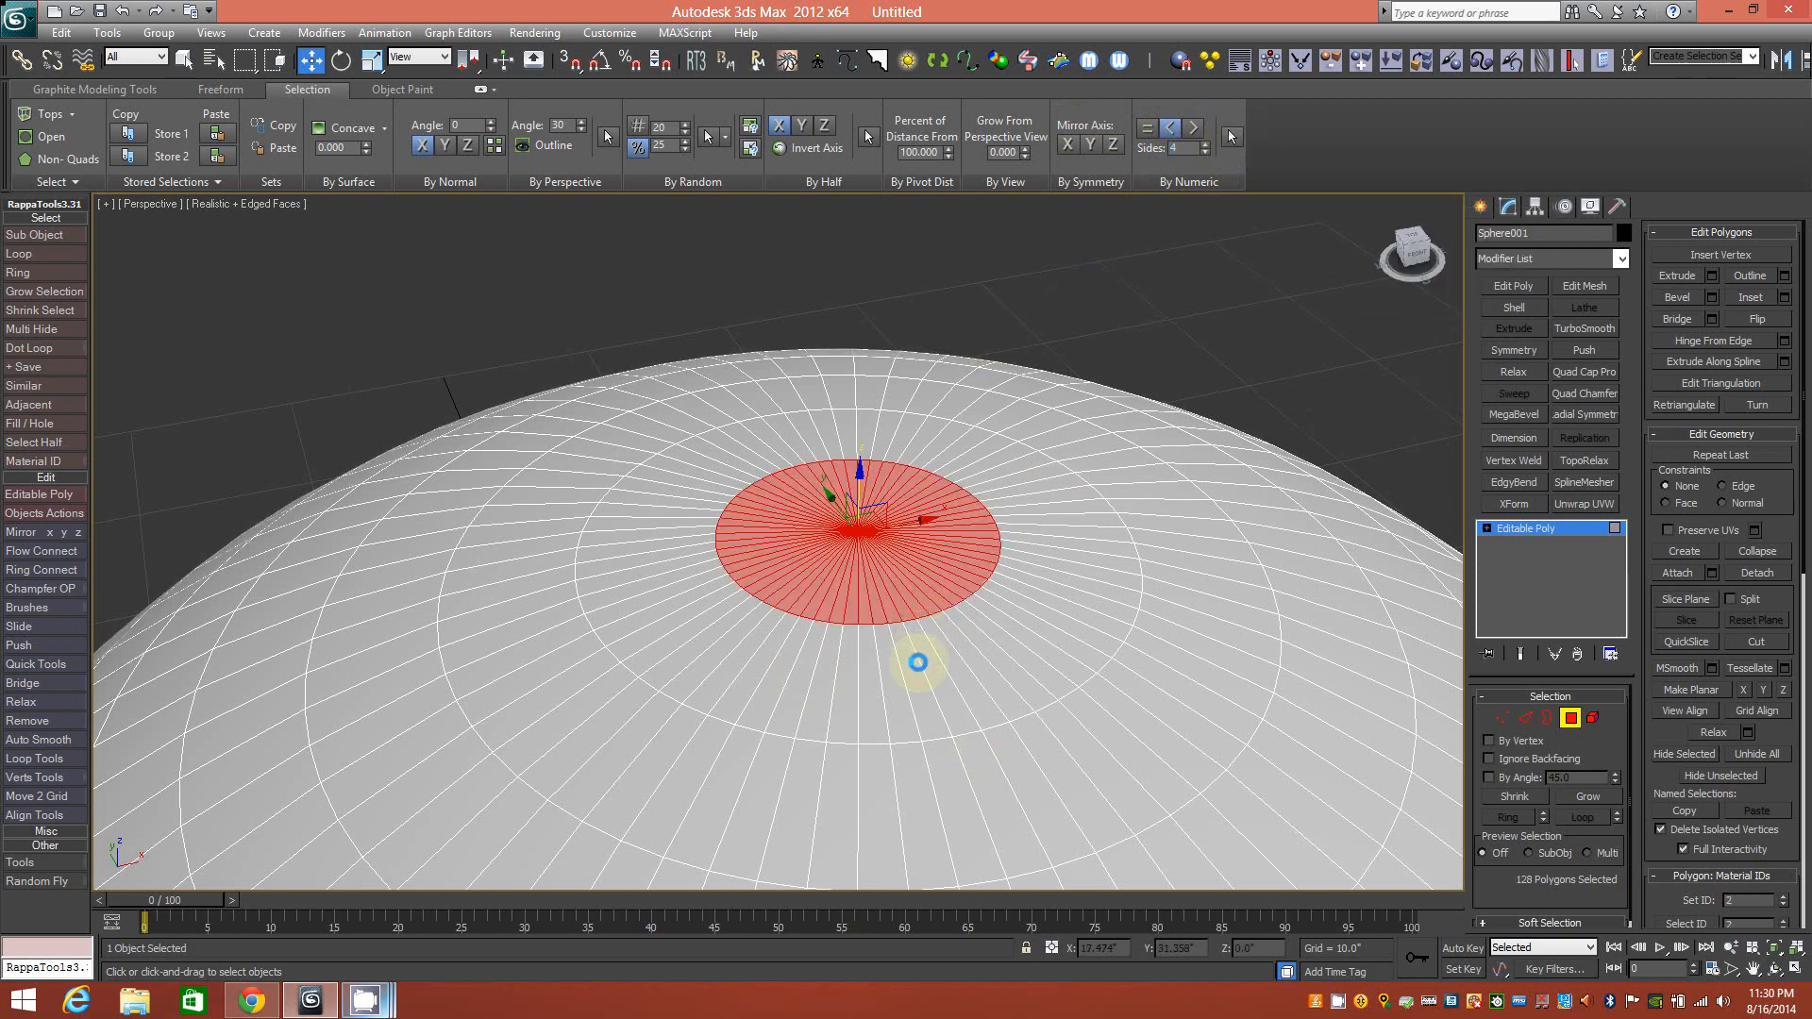
pyautogui.scroll(-3, 922, 706)
pyautogui.keyDown('alt'); pyautogui.moveTo(898, 732); pyautogui.dragTo(685, 661, button='middle'); pyautogui.keyUp('alt')
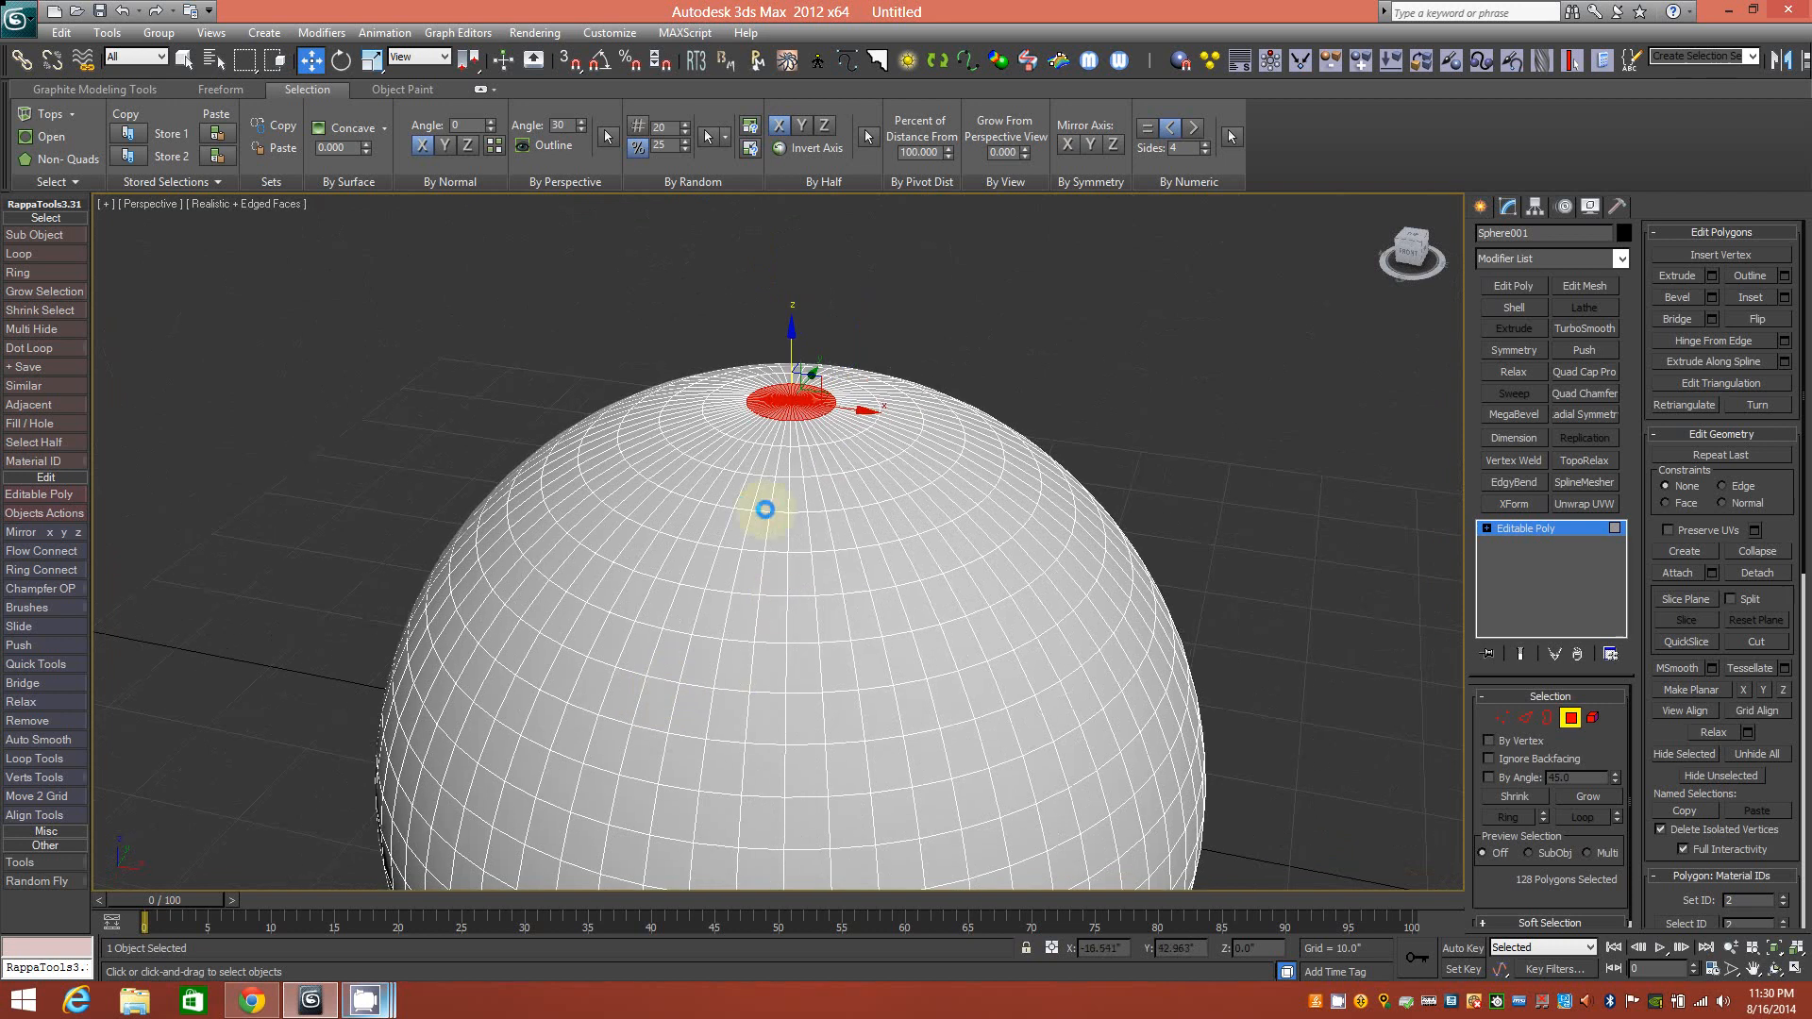
pyautogui.scroll(3, 732, 477)
pyautogui.moveTo(788, 436); pyautogui.dragTo(790, 525, button='middle')
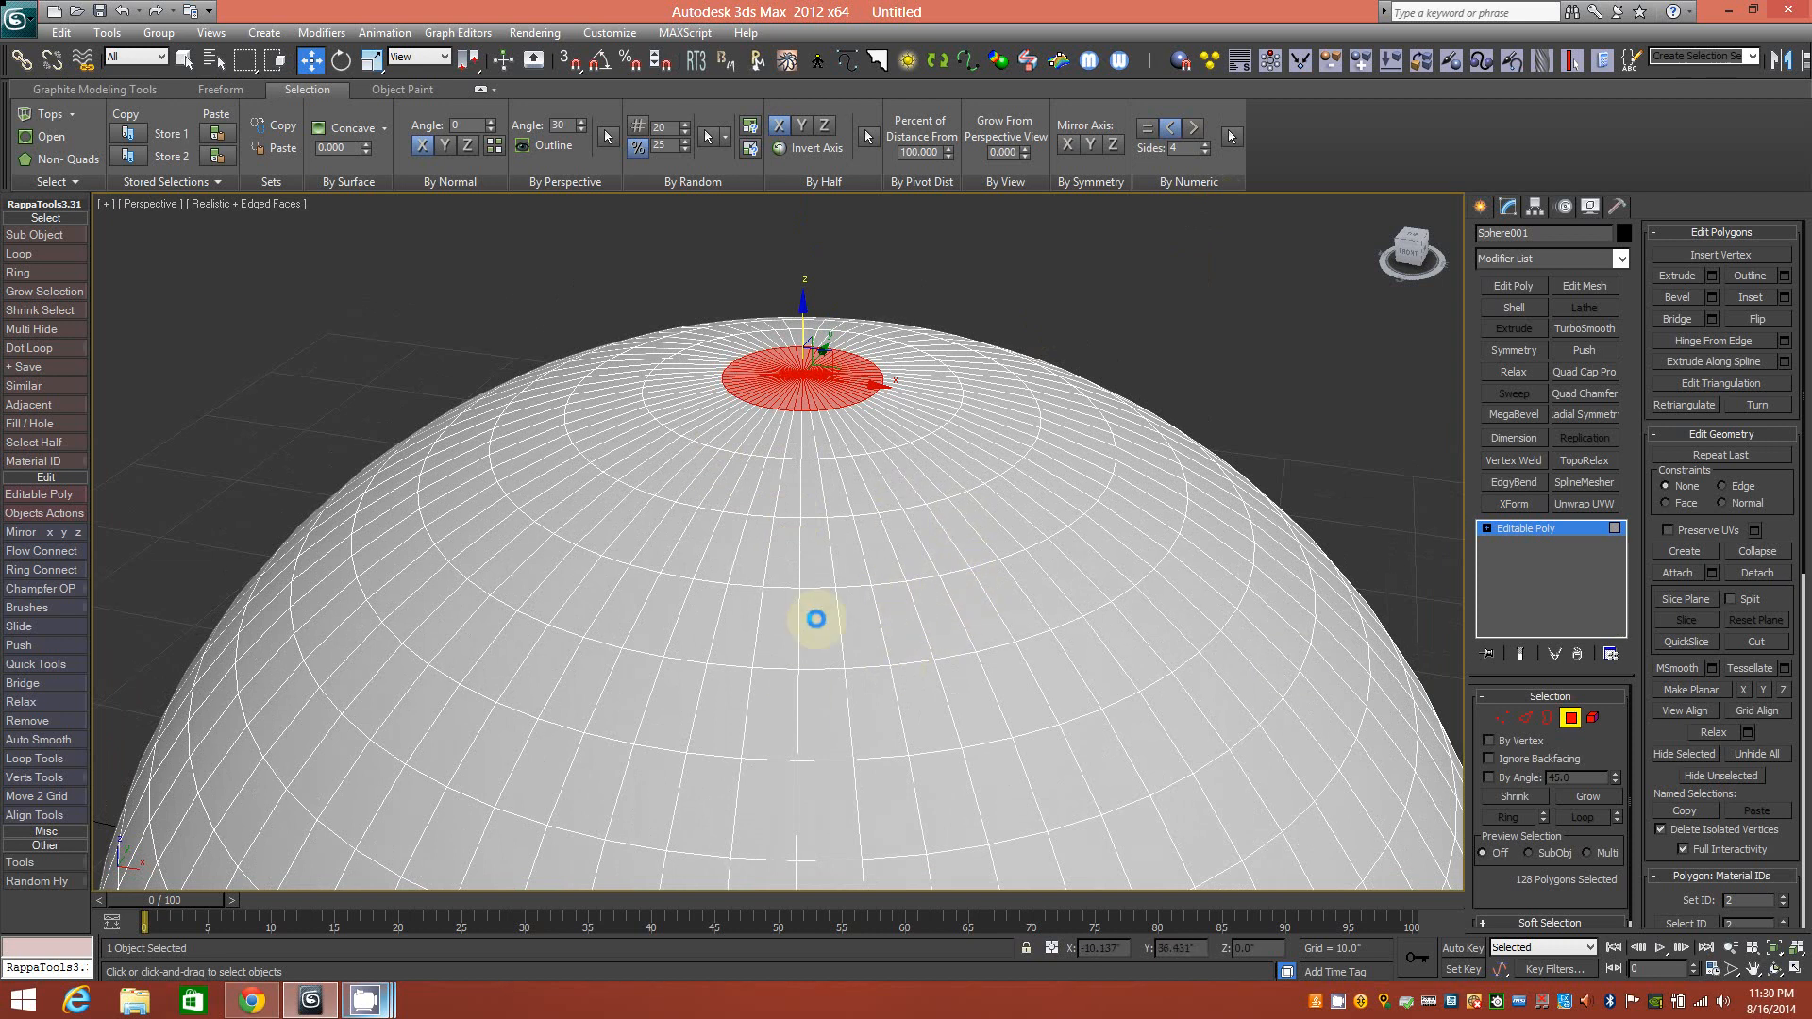
pyautogui.scroll(-4, 851, 548)
pyautogui.scroll(6, 850, 573)
pyautogui.scroll(-2, 850, 576)
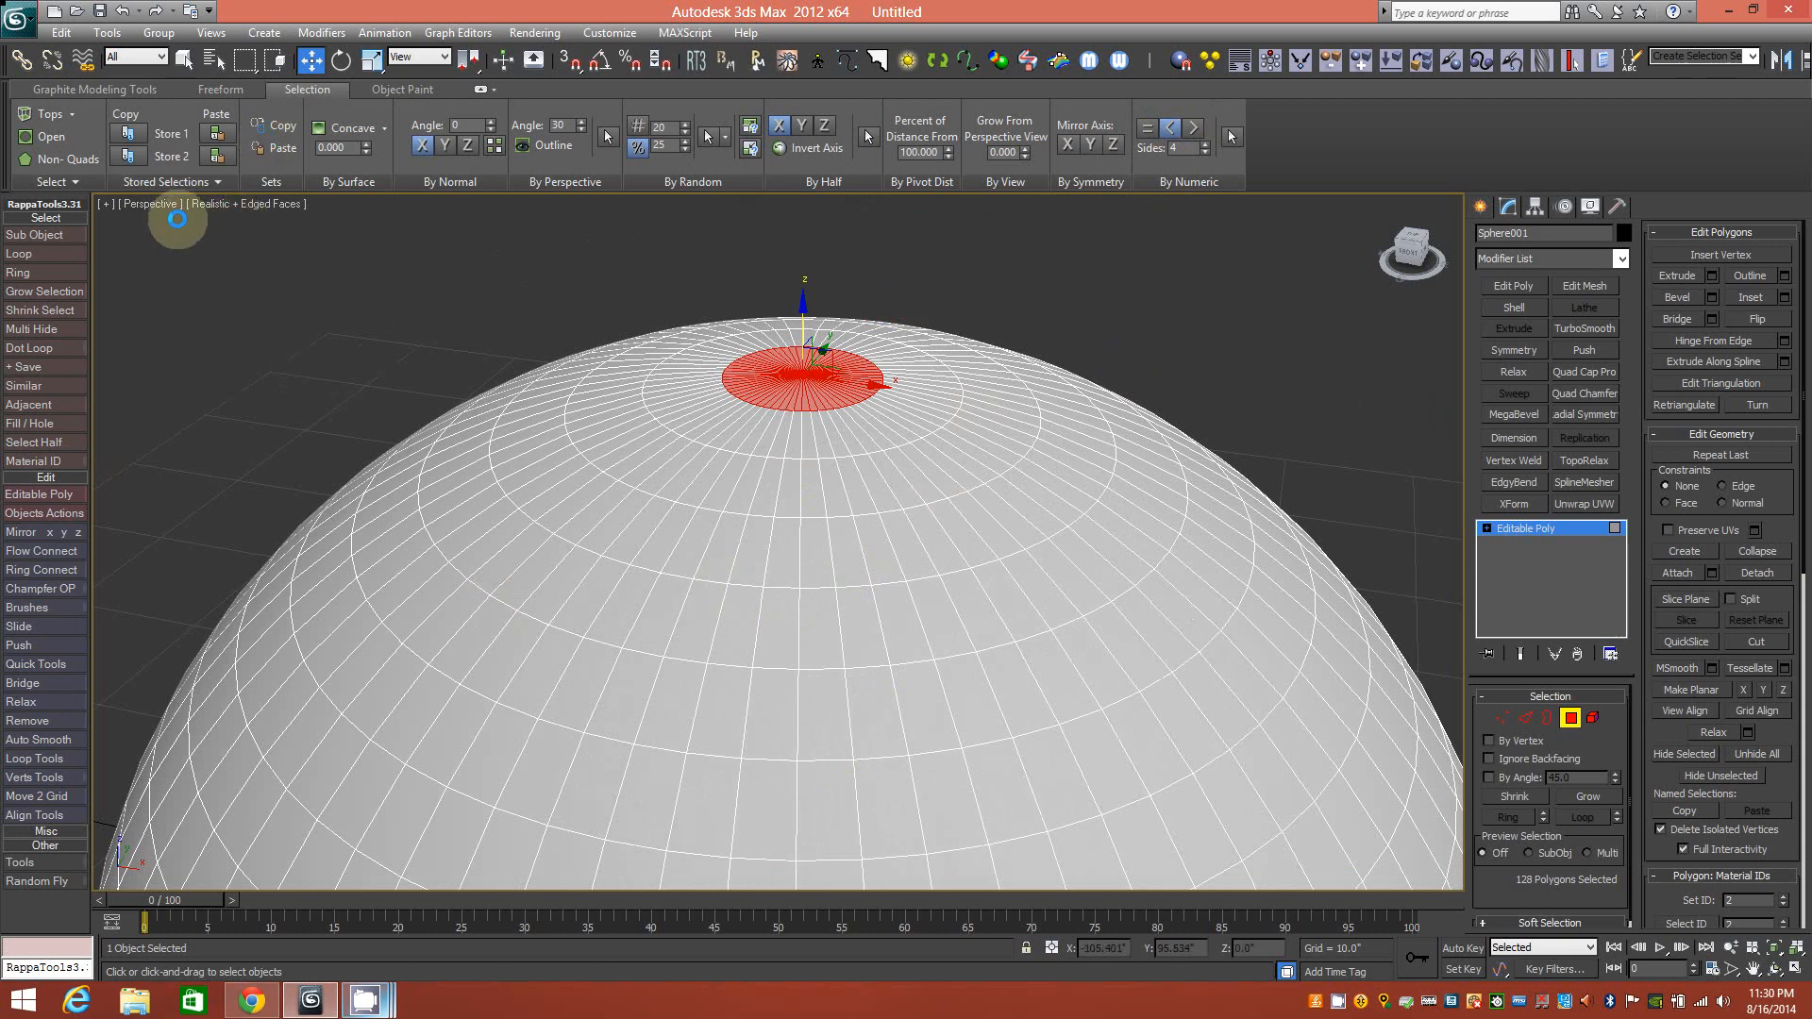
# Select all Non-Quads to highlight the pole cap, orbit to inspect it, then deselect everything.
pyautogui.click(279, 299)
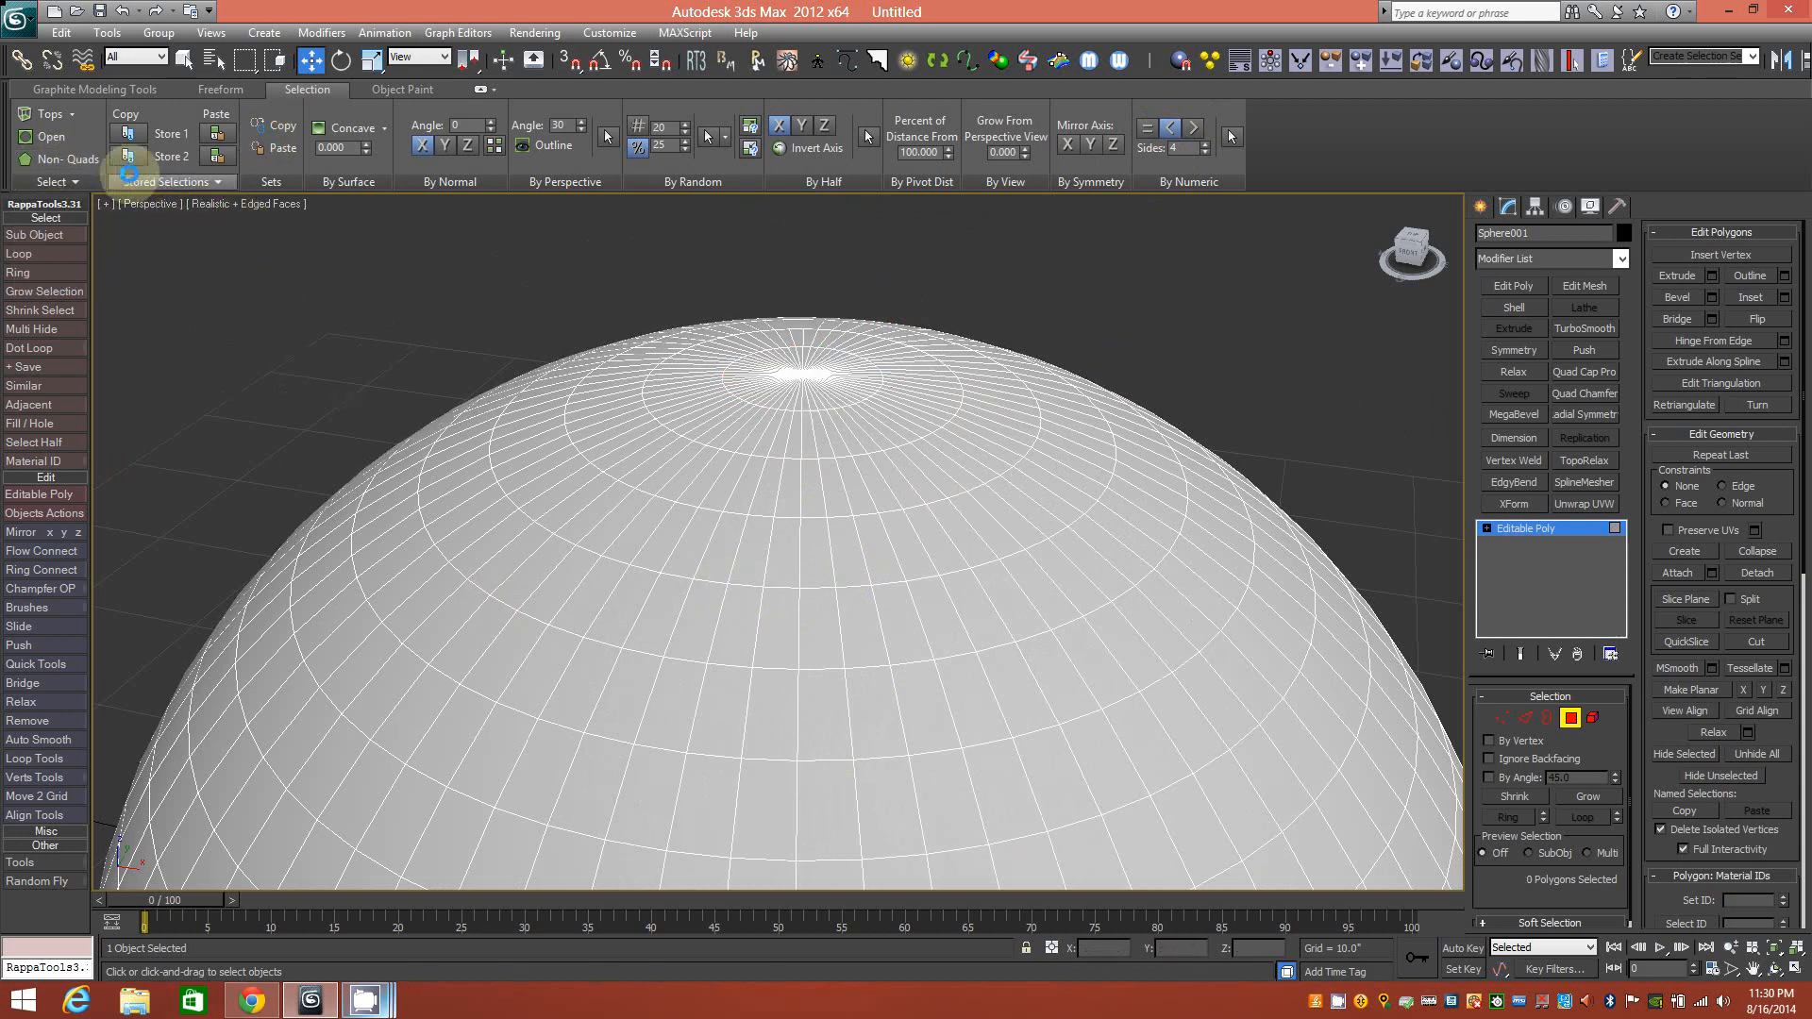
pyautogui.click(79, 155)
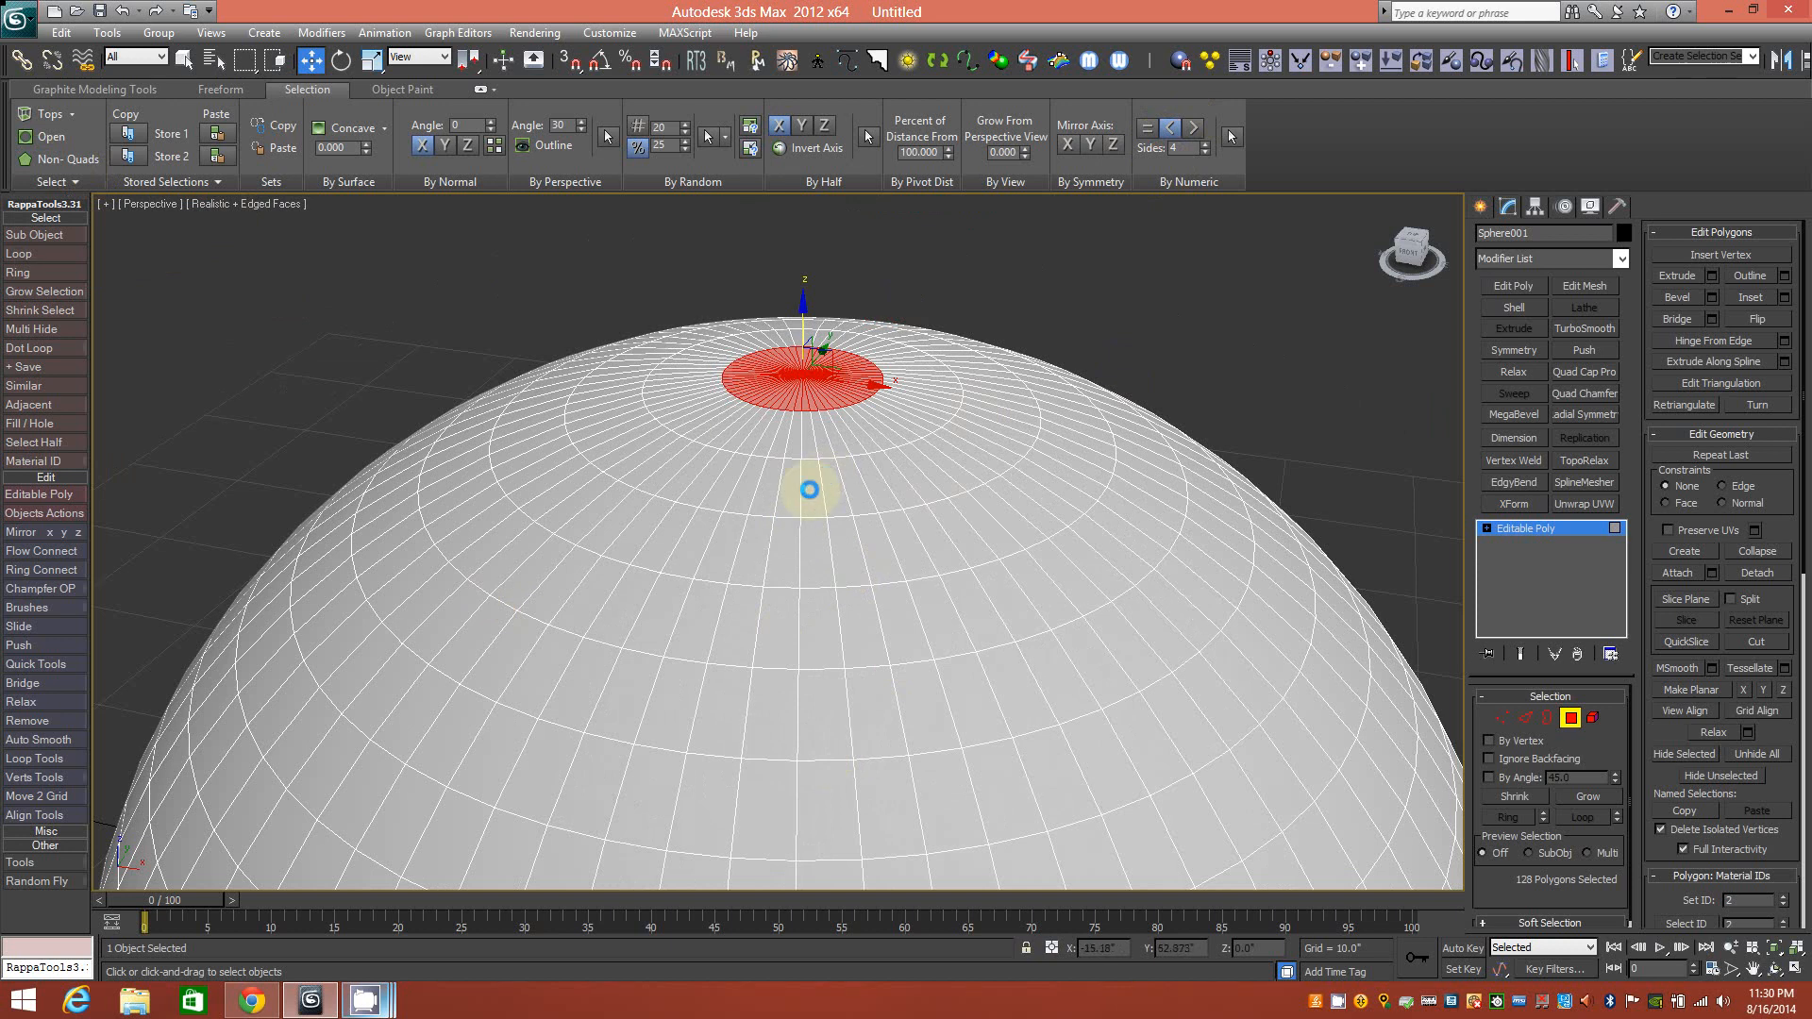
pyautogui.keyDown('alt'); pyautogui.moveTo(820, 482); pyautogui.dragTo(1019, 514, button='middle'); pyautogui.keyUp('alt')
pyautogui.scroll(-3, 972, 566)
pyautogui.moveTo(922, 625)
pyautogui.keyDown('alt'); pyautogui.mouseDown(button='middle')
pyautogui.moveTo(983, 505)
pyautogui.moveTo(938, 433)
pyautogui.moveTo(910, 688)
pyautogui.moveTo(914, 620)
pyautogui.mouseUp(button='middle'); pyautogui.keyUp('alt')
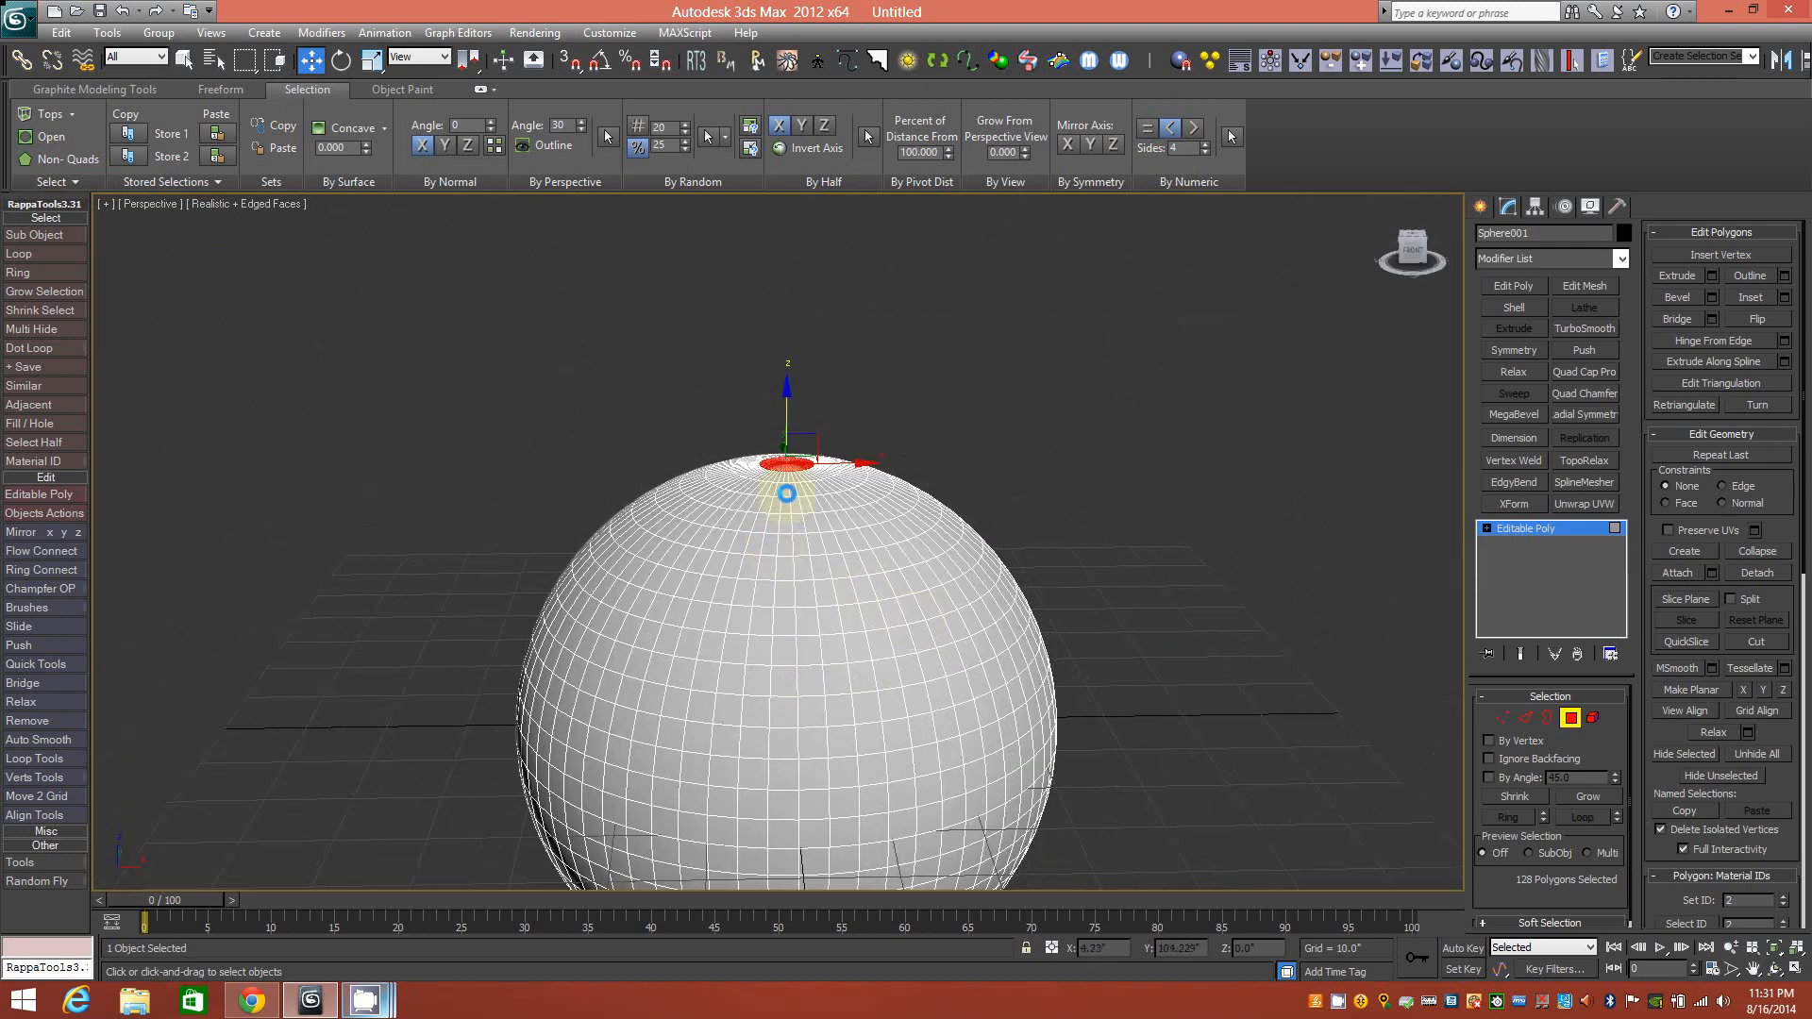
pyautogui.scroll(5, 748, 404)
pyautogui.keyDown('alt'); pyautogui.moveTo(746, 377); pyautogui.dragTo(660, 491, button='middle'); pyautogui.keyUp('alt')
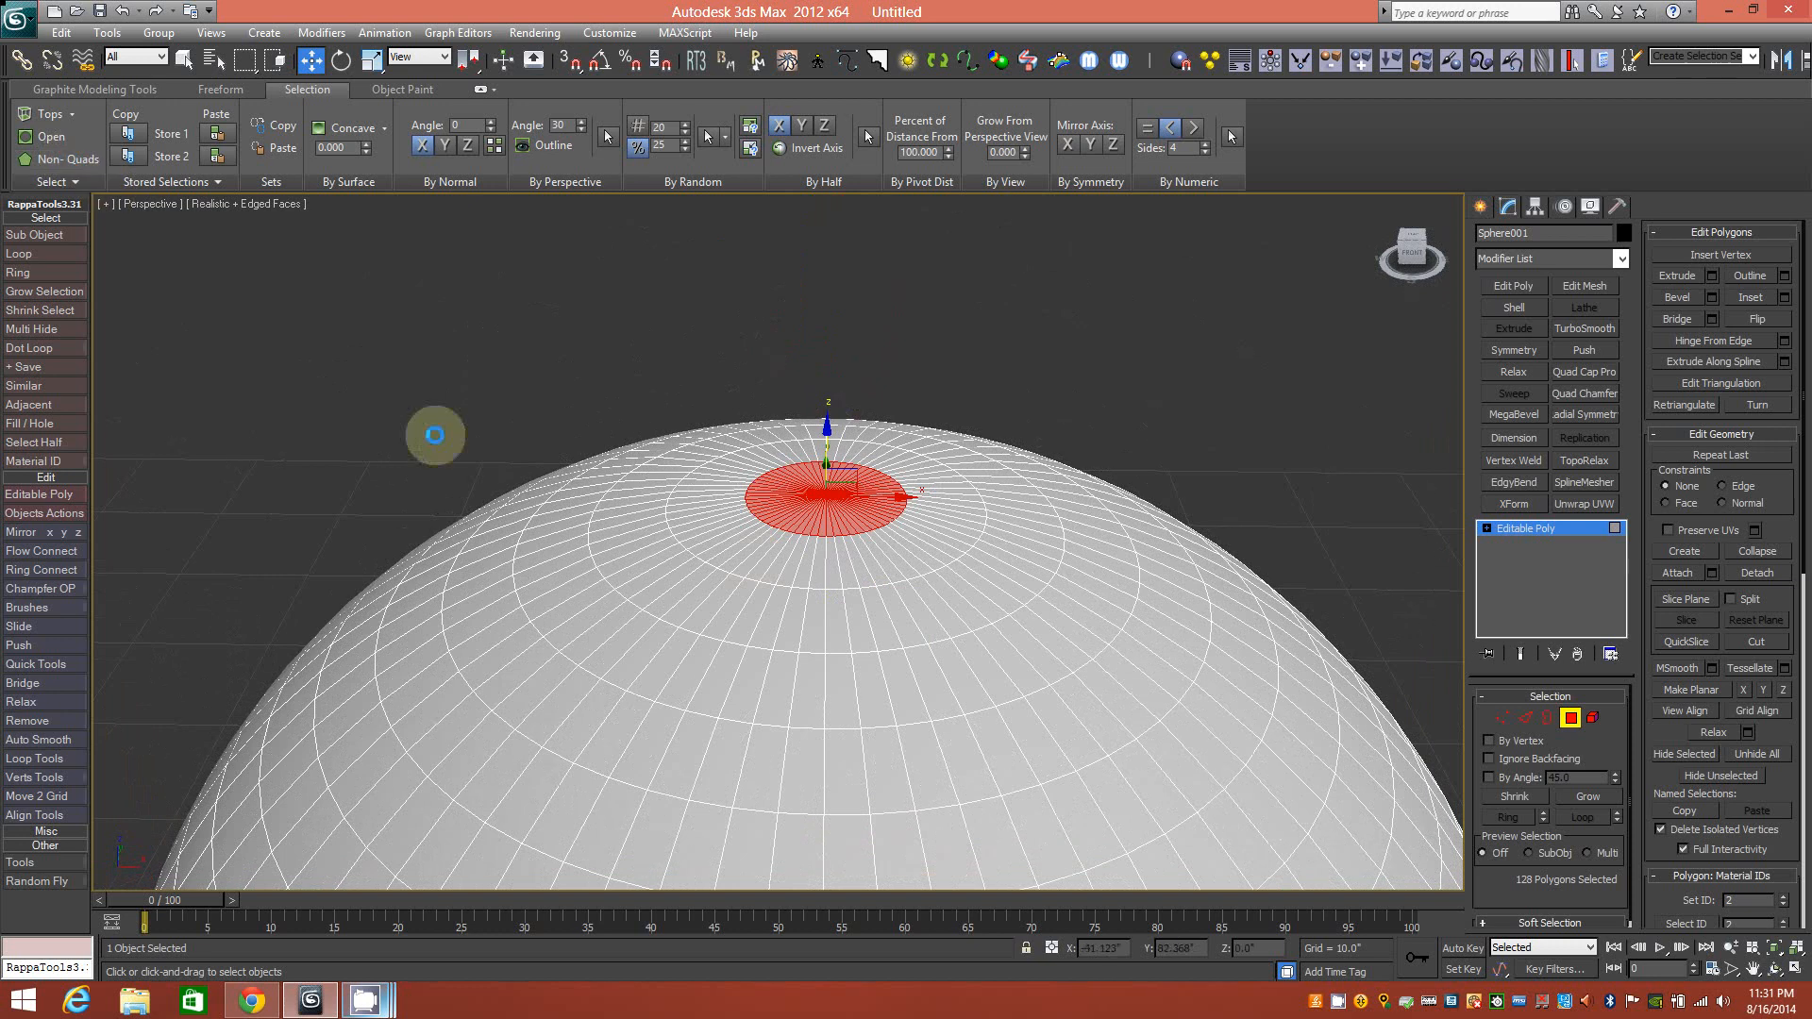
pyautogui.click(528, 401)
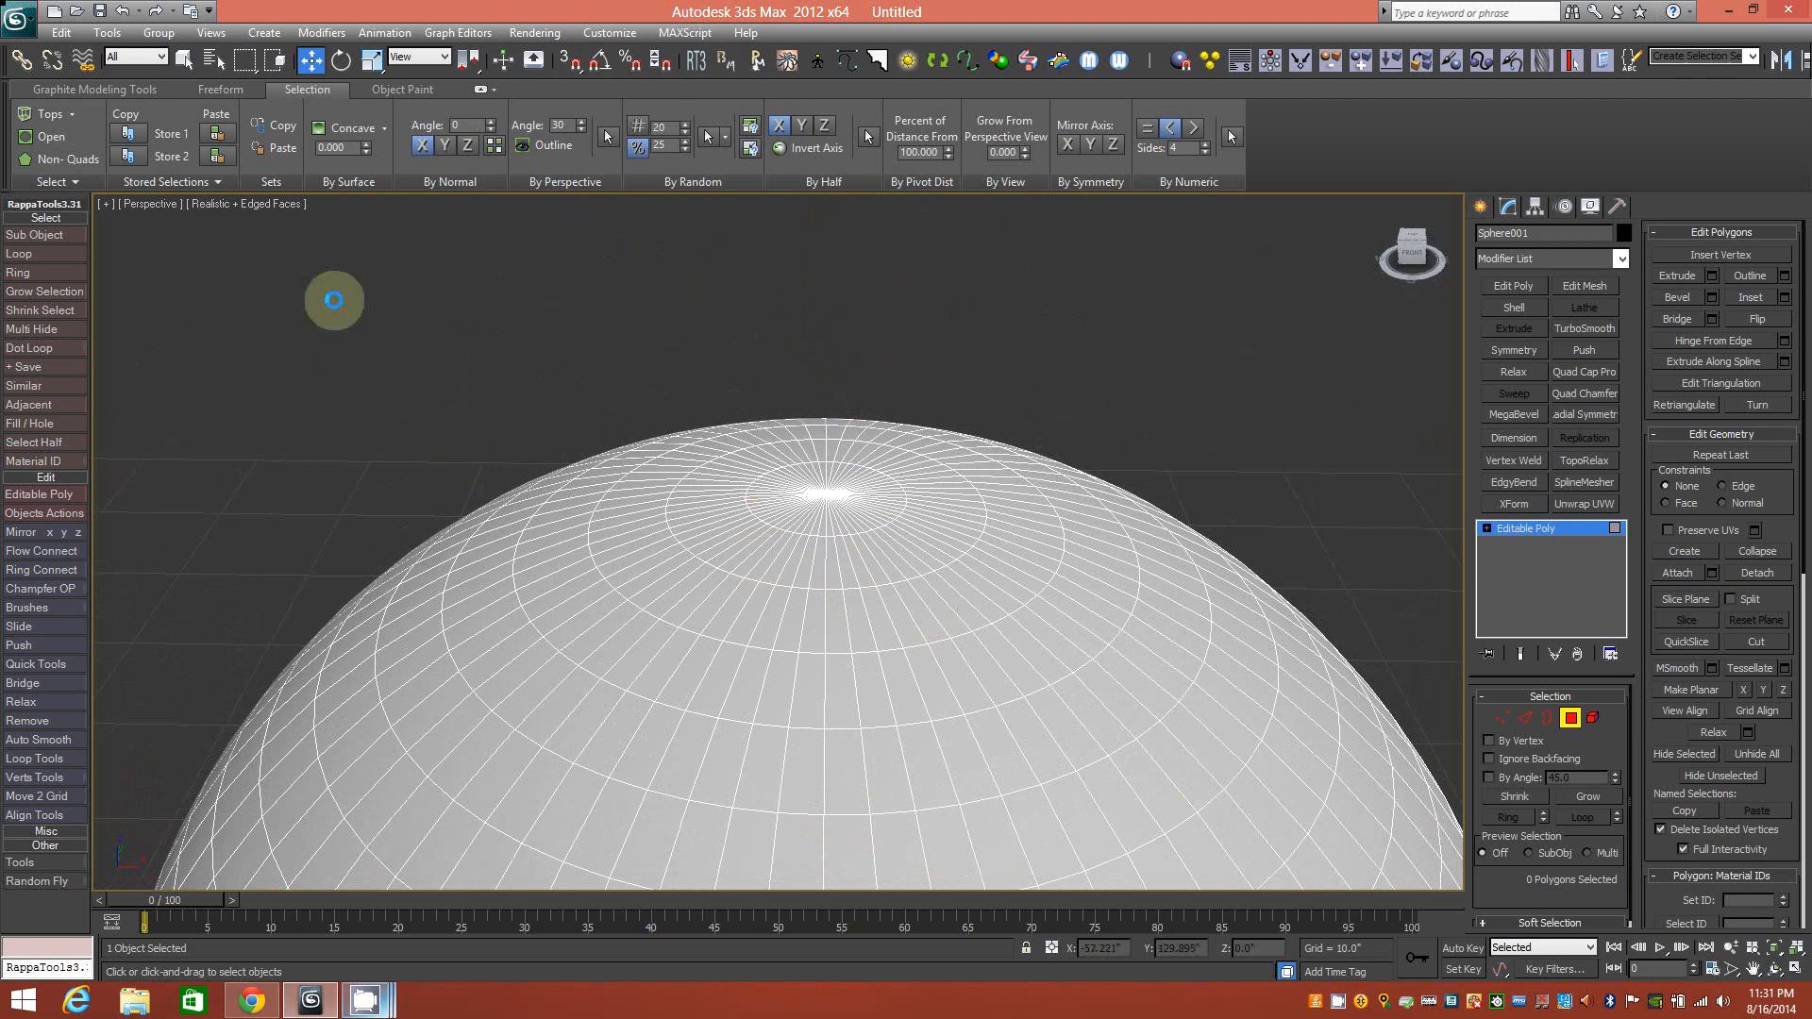
pyautogui.scroll(-4, 697, 693)
pyautogui.moveTo(719, 695); pyautogui.dragTo(739, 490, button='middle')
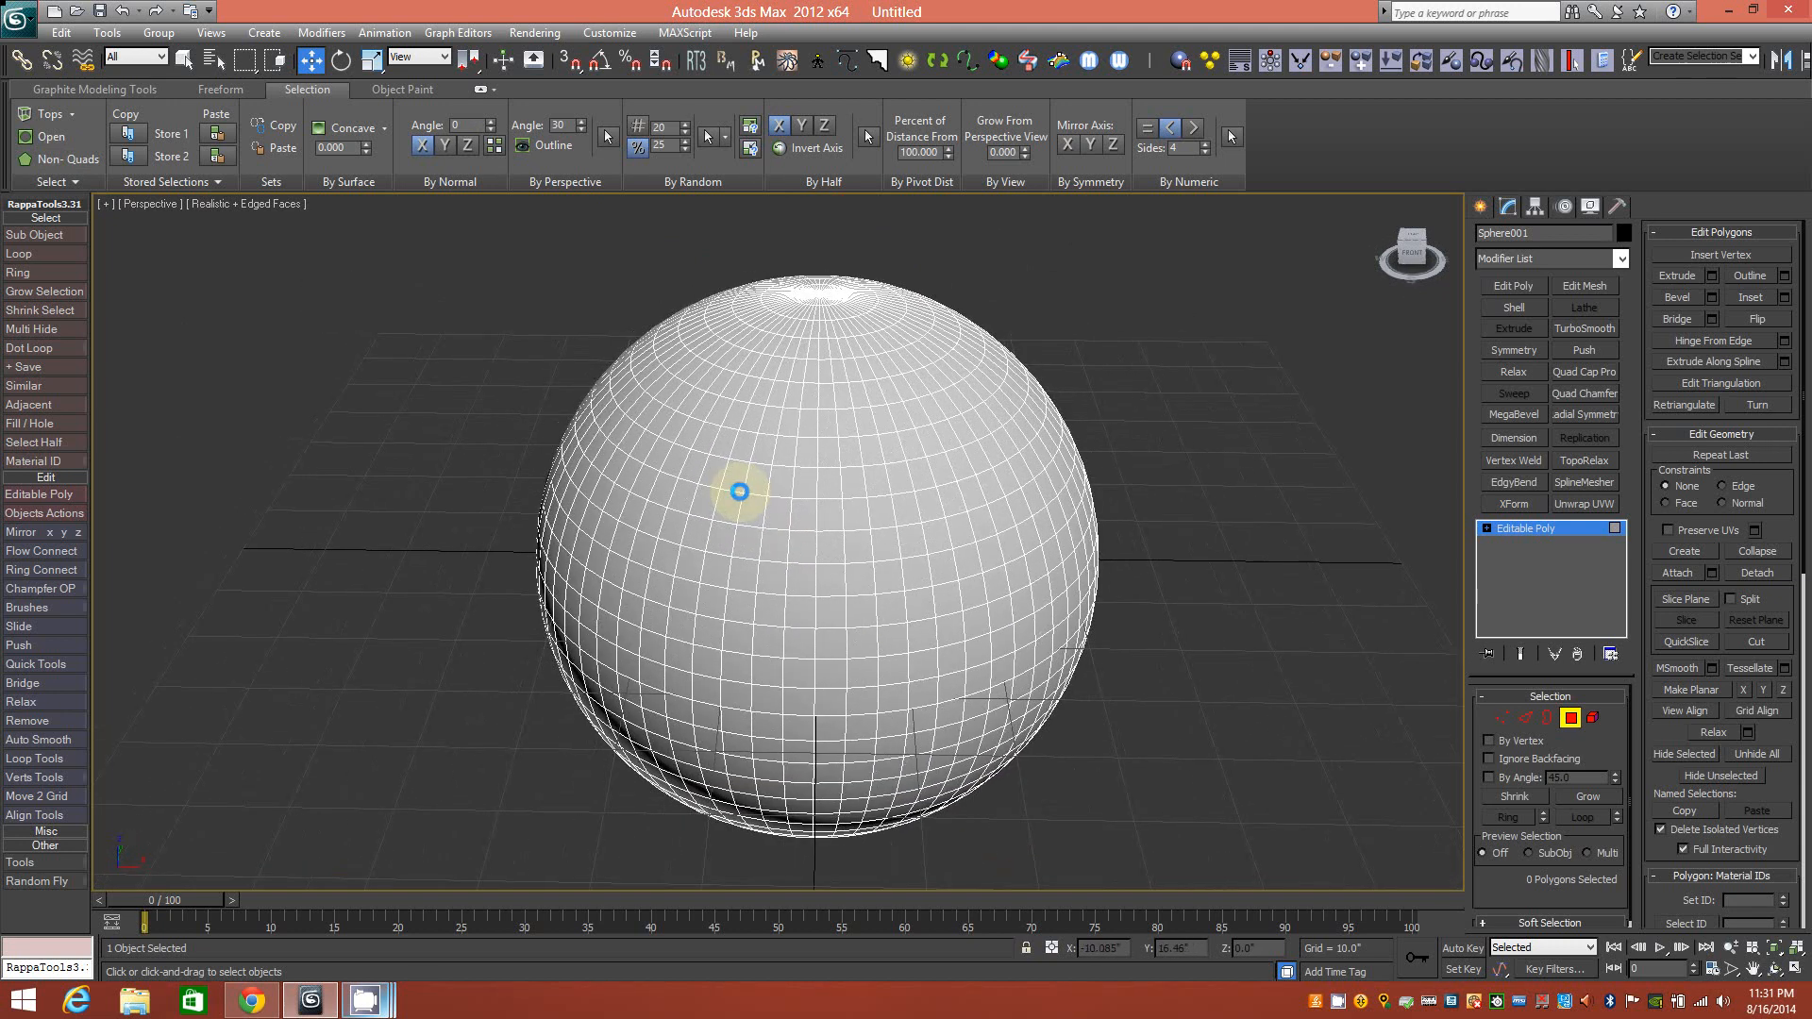
pyautogui.keyDown('alt'); pyautogui.moveTo(733, 607); pyautogui.dragTo(343, 579, button='middle'); pyautogui.keyUp('alt')
pyautogui.scroll(4, 796, 368)
pyautogui.moveTo(793, 388); pyautogui.dragTo(797, 570, button='middle')
pyautogui.scroll(4, 728, 365)
pyautogui.scroll(-4, 723, 362)
pyautogui.click(79, 182)
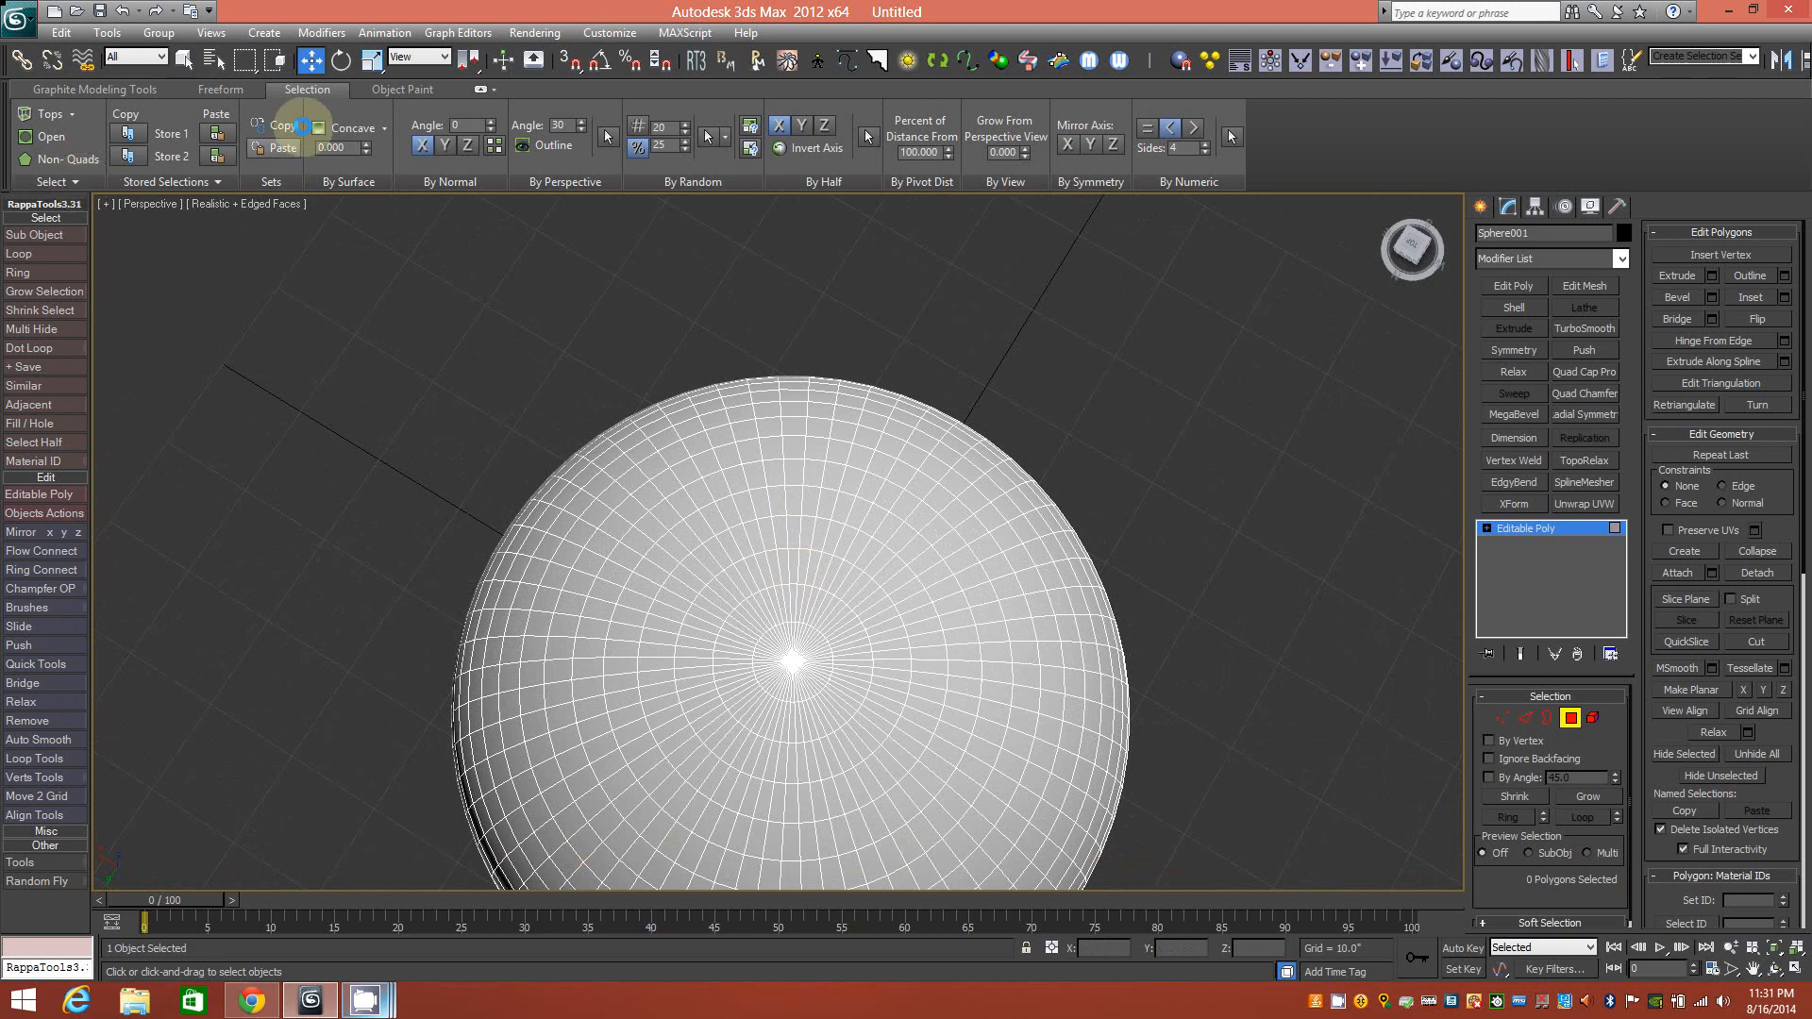
# Expand the Select panel slide-out to reveal Patterns, By Angle and By Smoothing Group options.
pyautogui.click(308, 91)
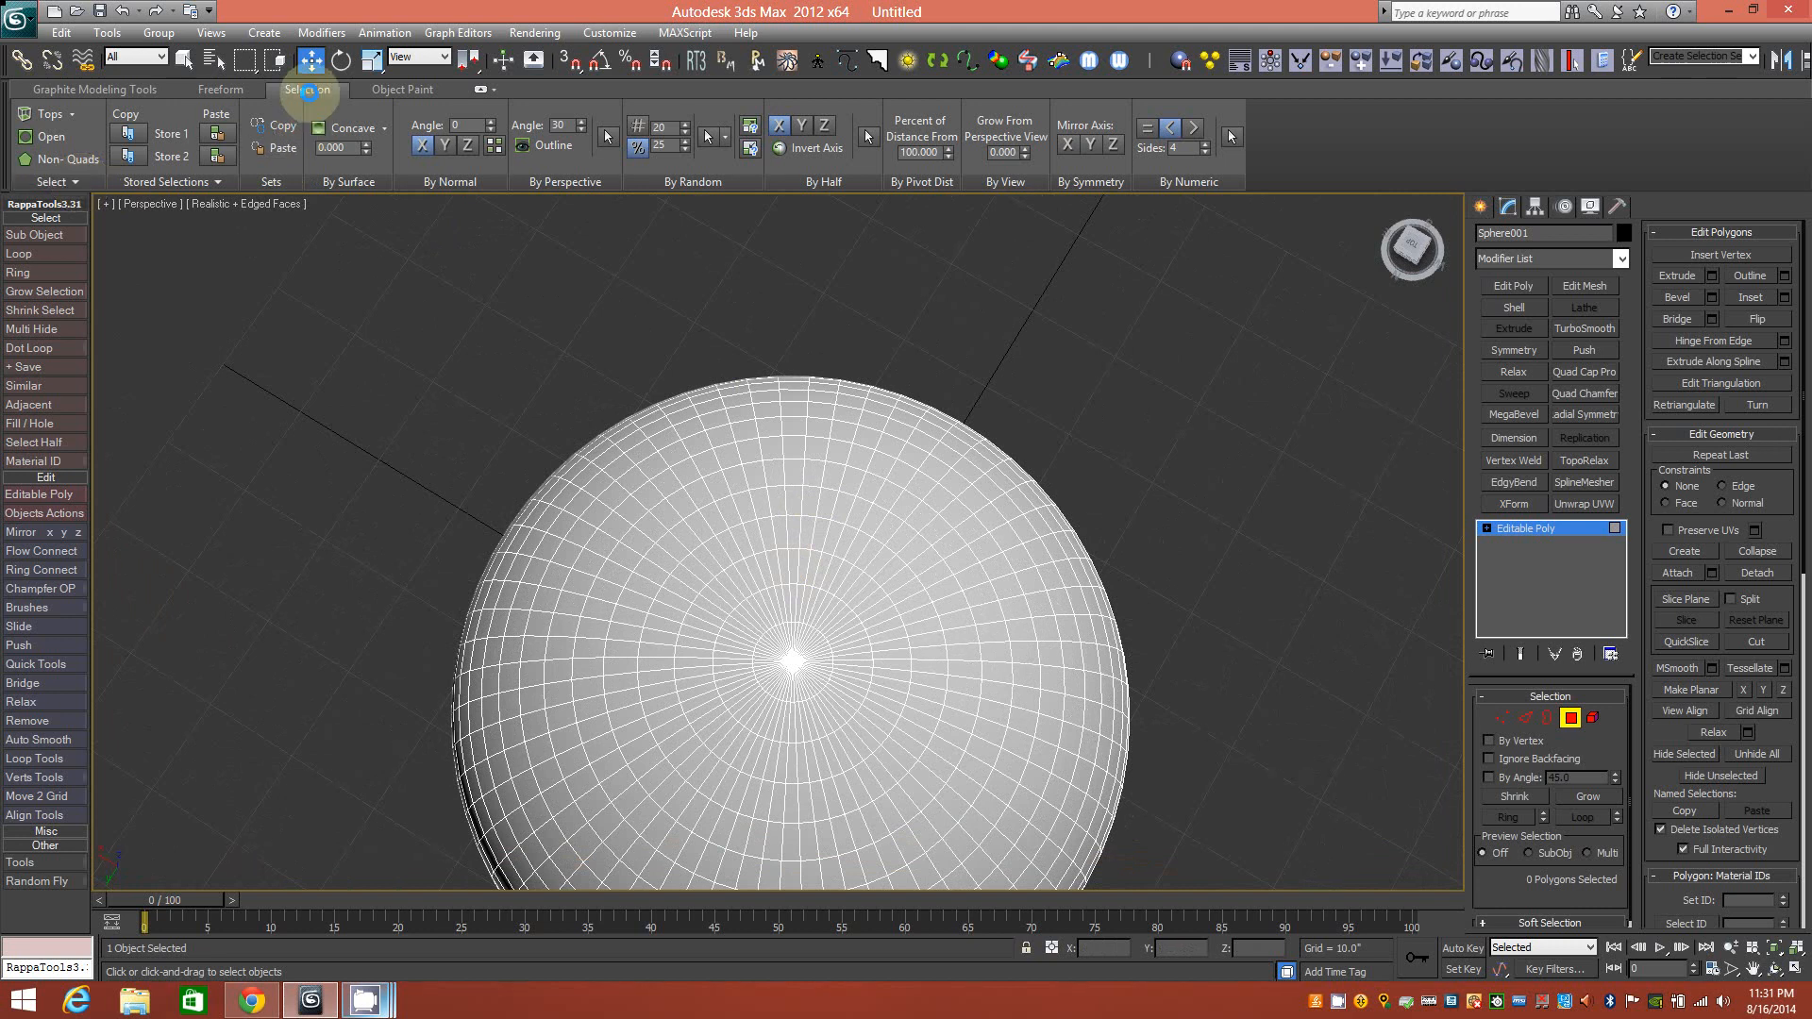
pyautogui.click(220, 217)
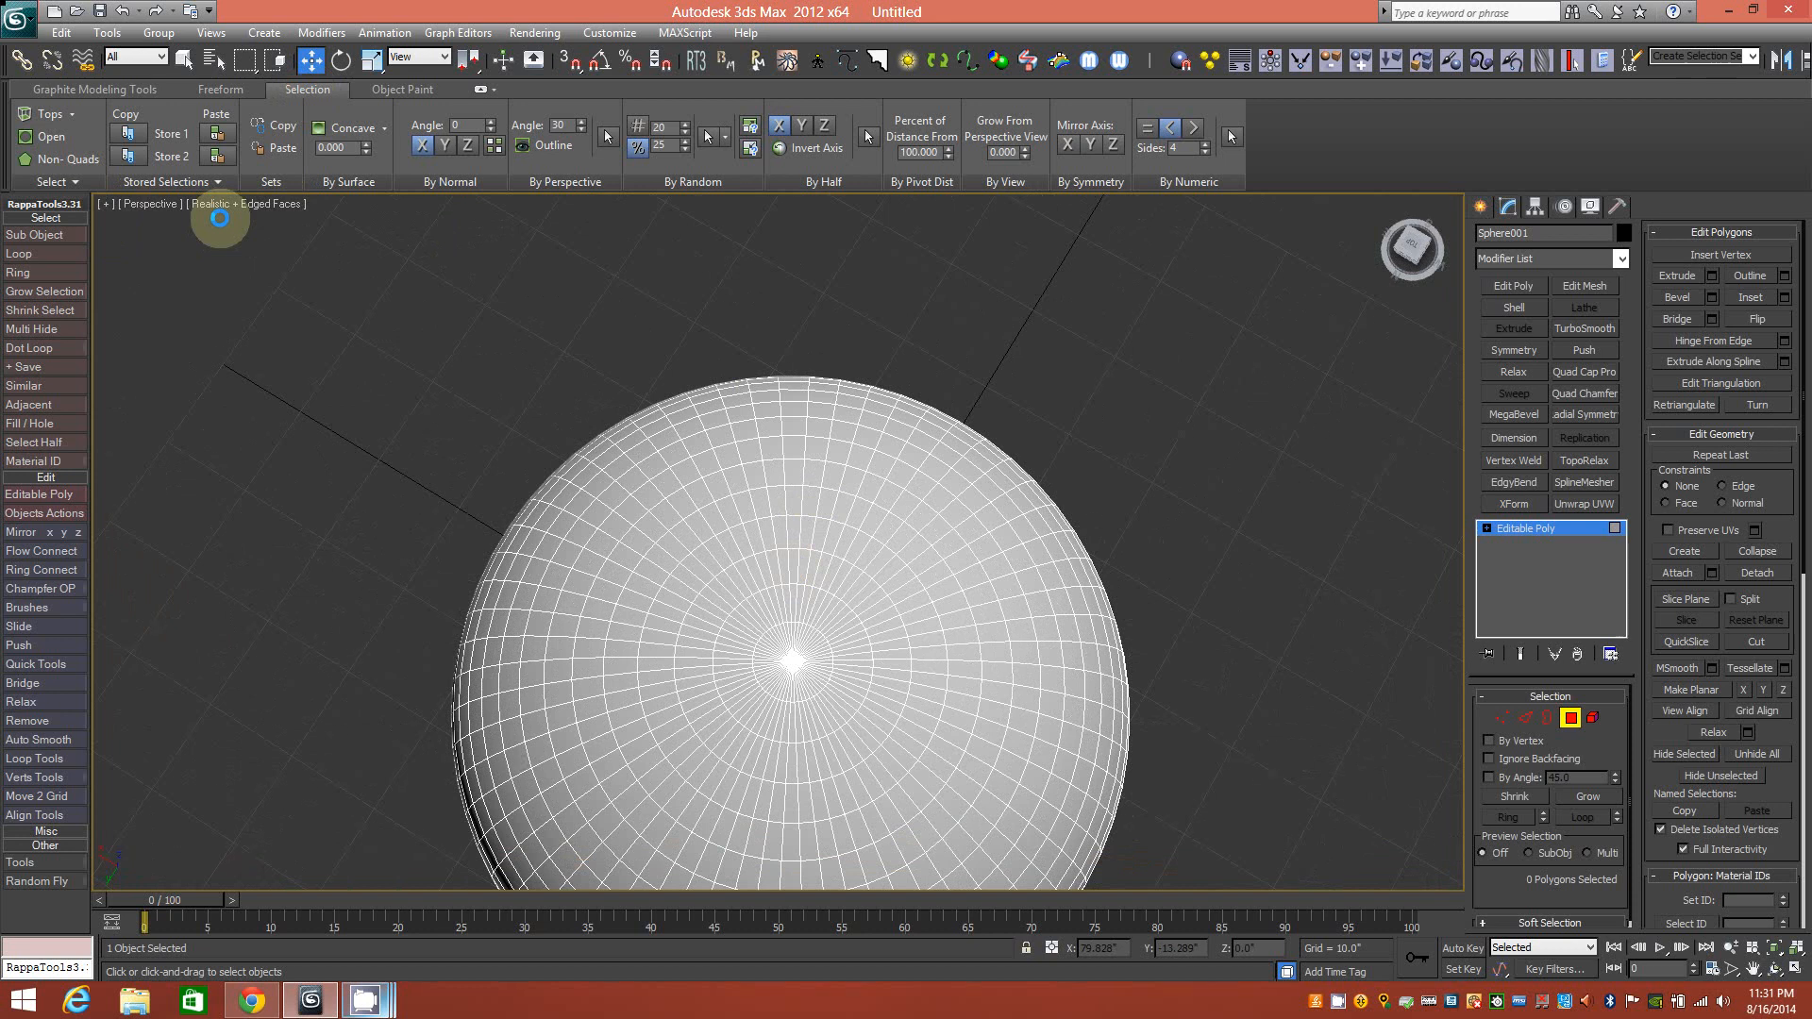
pyautogui.click(79, 182)
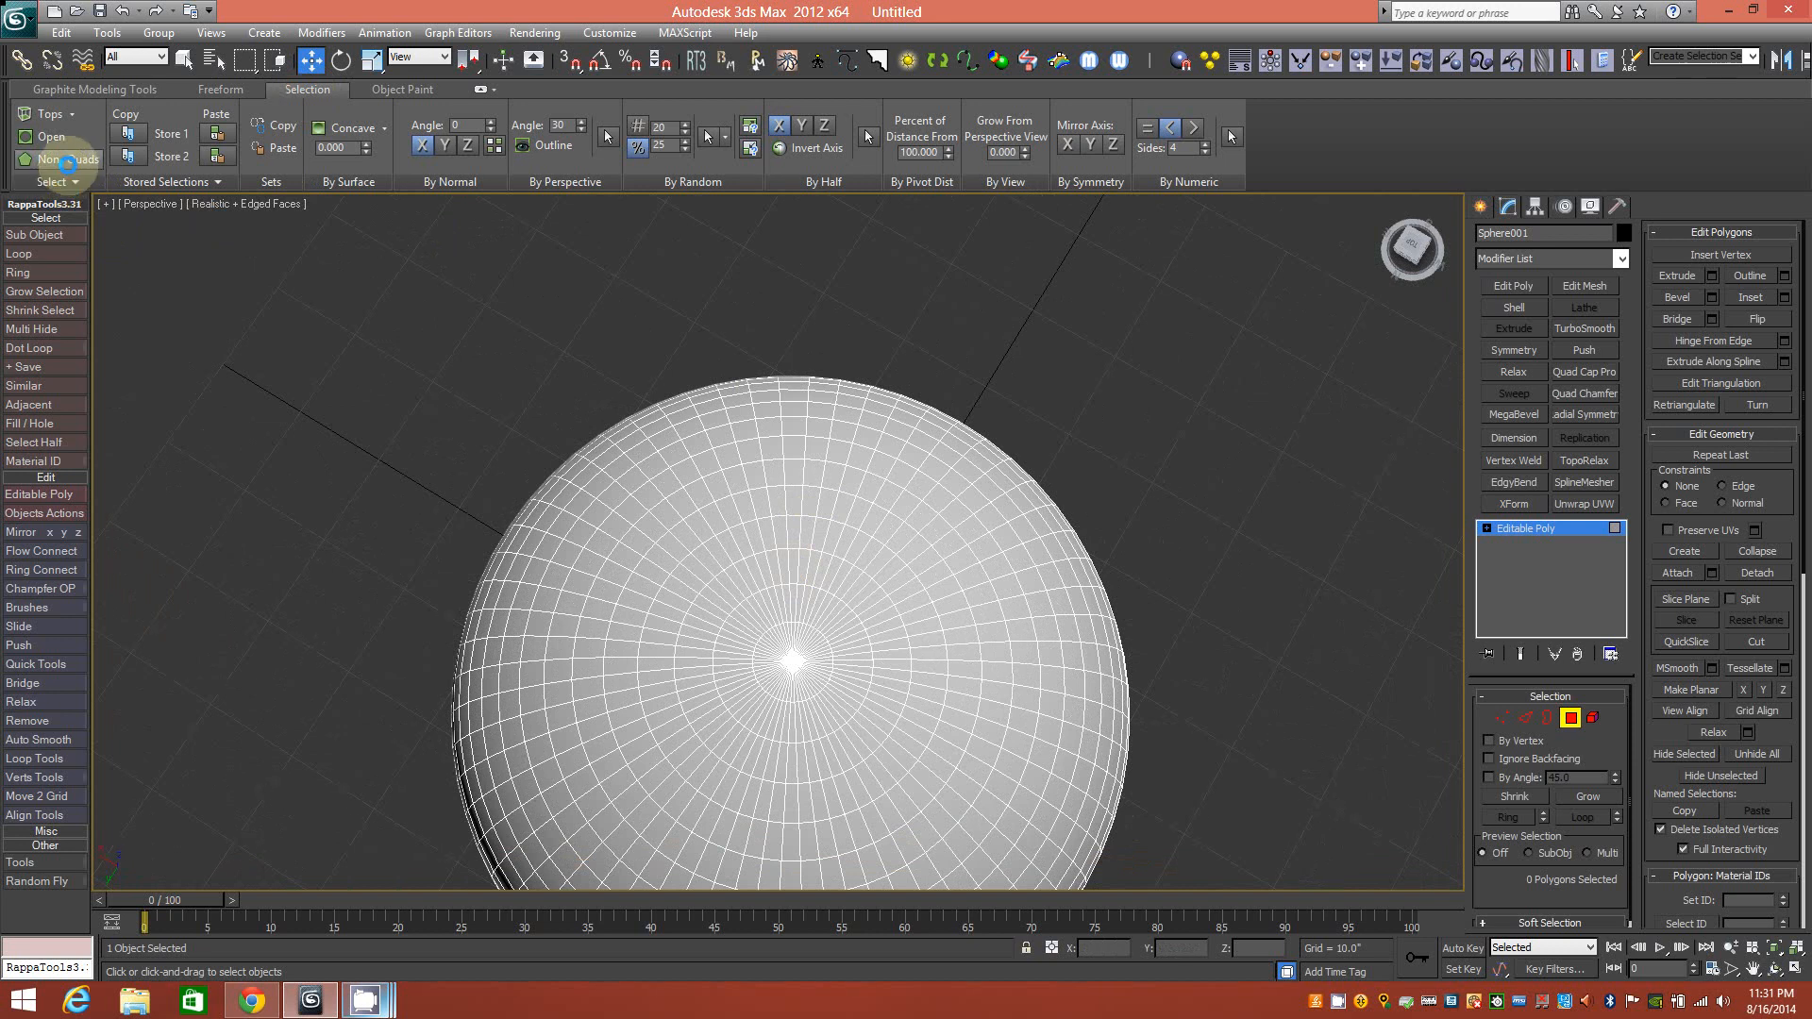
pyautogui.click(67, 183)
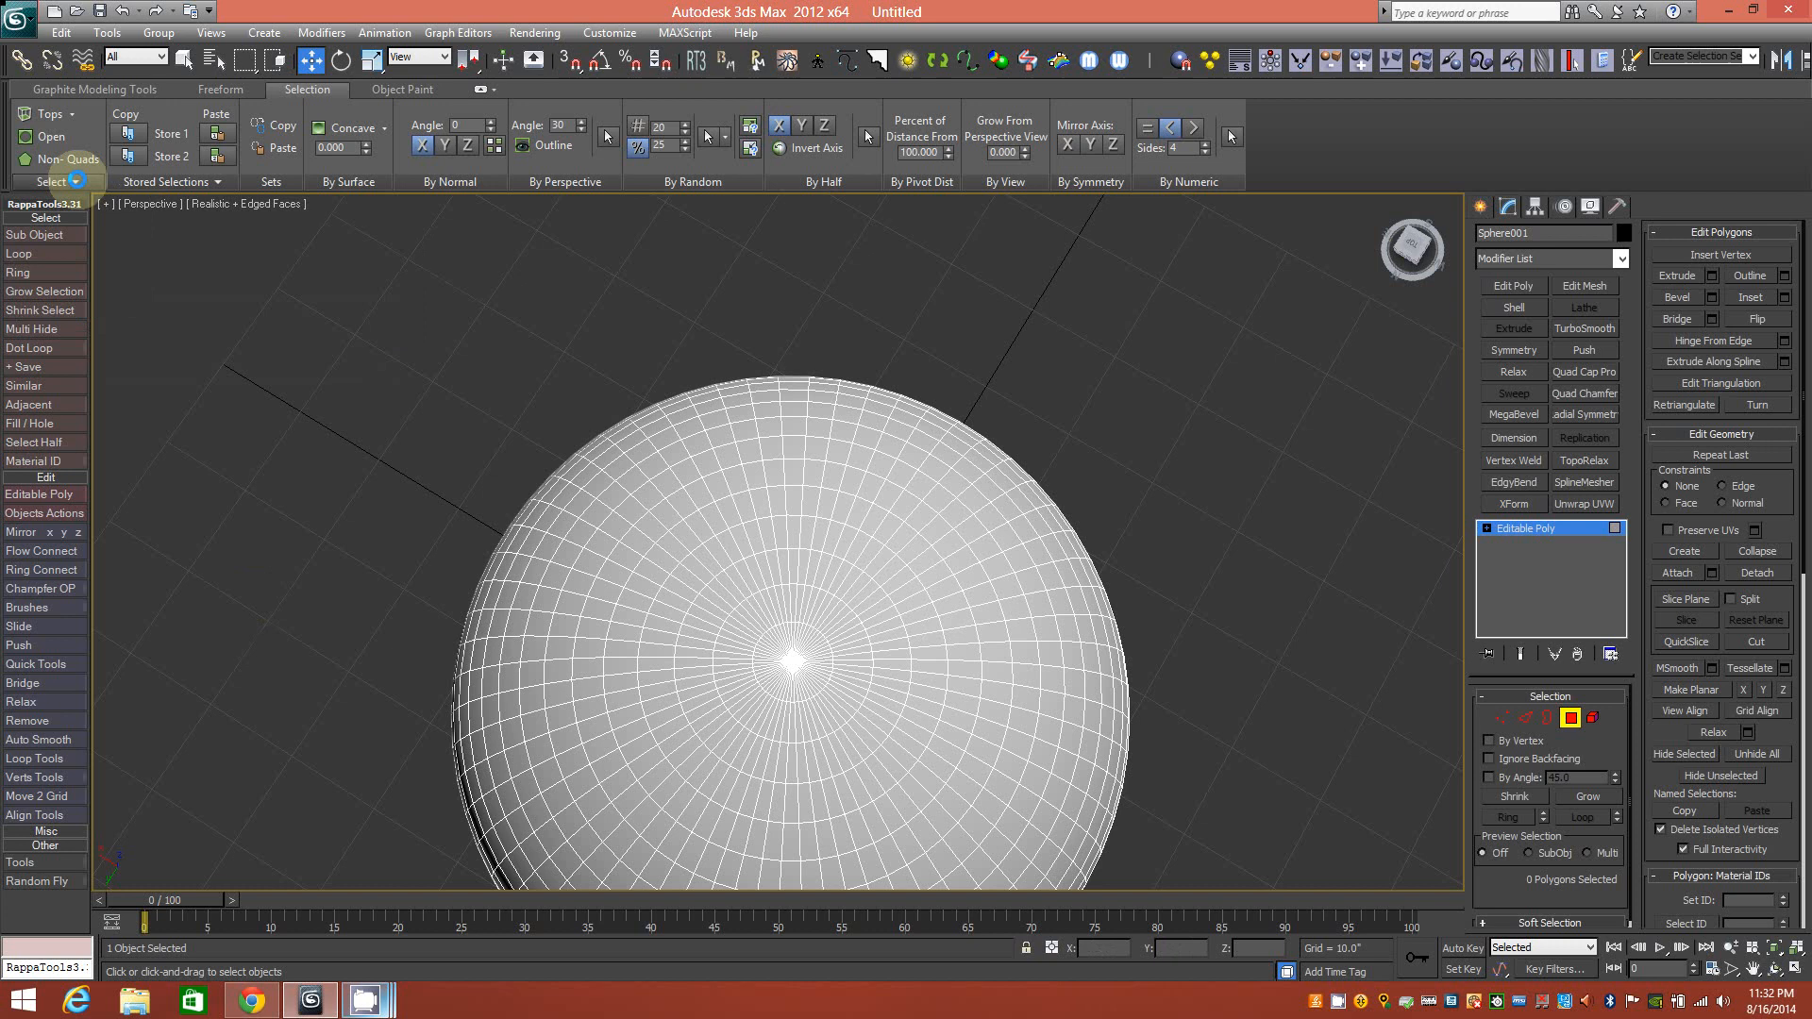
pyautogui.click(76, 179)
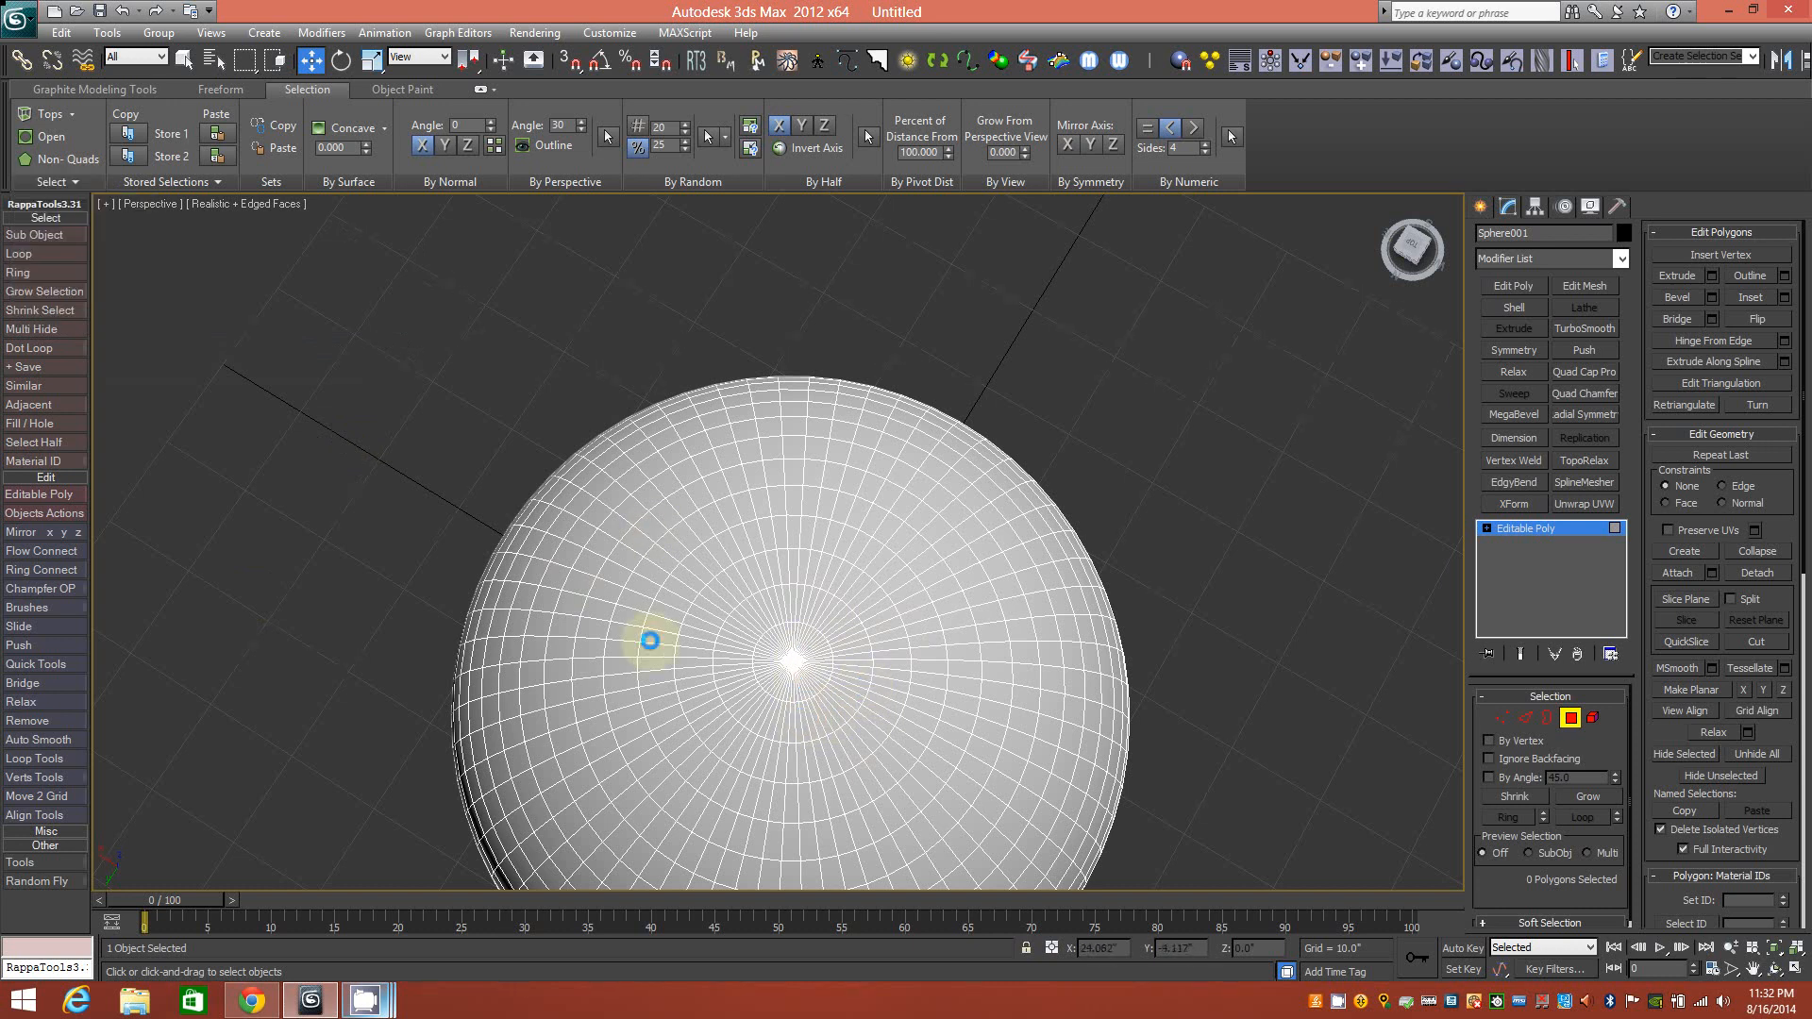
pyautogui.click(58, 181)
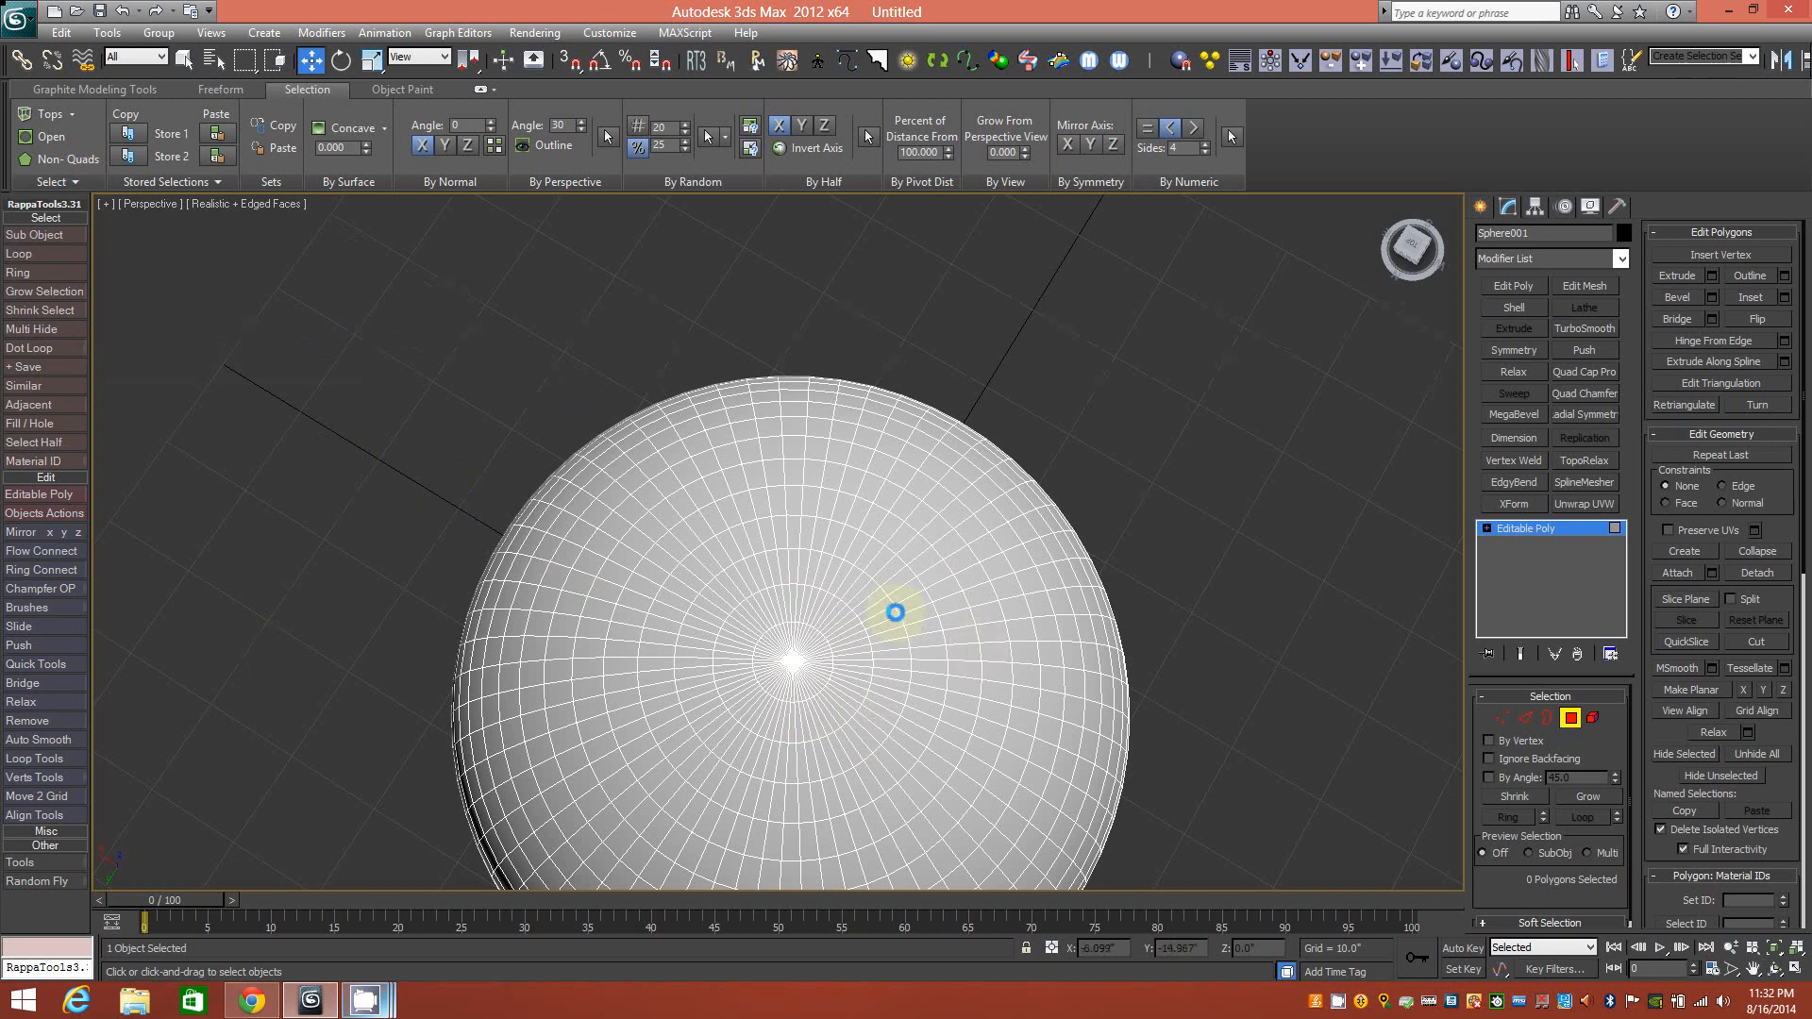
pyautogui.keyDown('alt'); pyautogui.moveTo(793, 673); pyautogui.dragTo(800, 601, button='middle'); pyautogui.keyUp('alt')
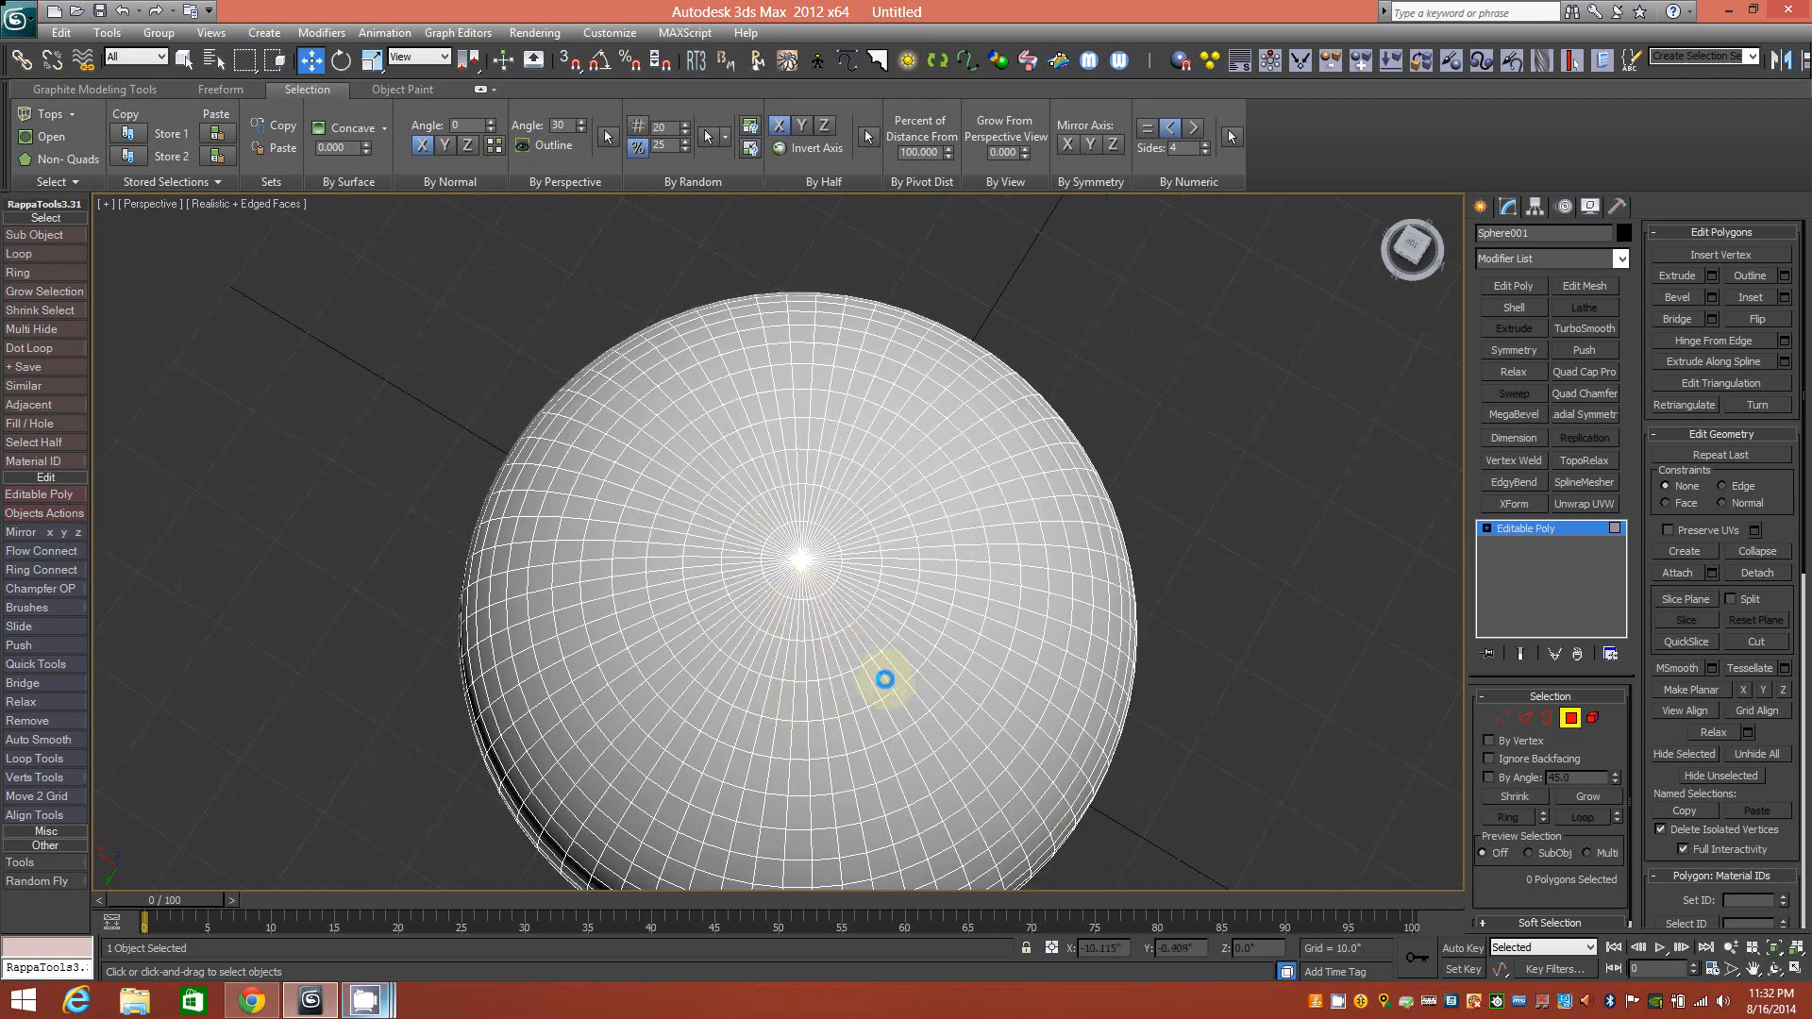
pyautogui.keyDown('alt'); pyautogui.moveTo(897, 696); pyautogui.dragTo(872, 701, button='middle'); pyautogui.keyUp('alt')
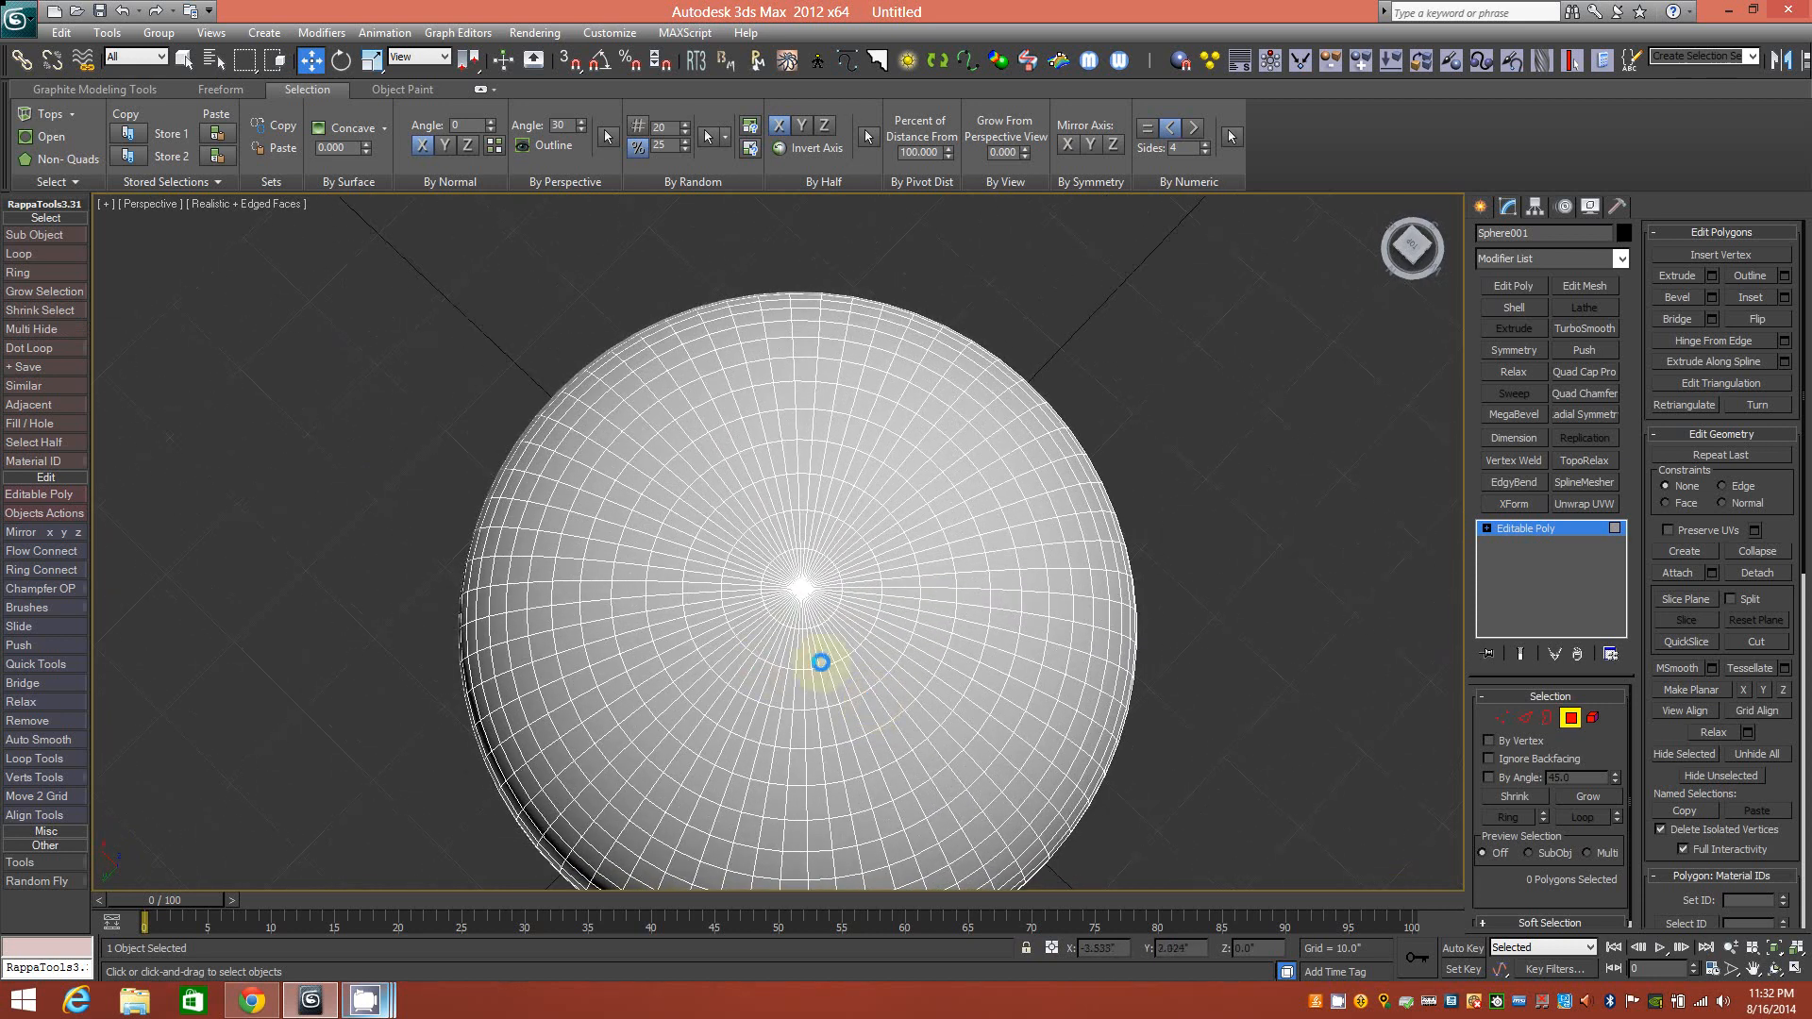
pyautogui.scroll(2, 810, 602)
pyautogui.moveTo(810, 601)
pyautogui.keyDown('alt'); pyautogui.mouseDown(button='middle')
pyautogui.moveTo(805, 643)
pyautogui.moveTo(784, 625)
pyautogui.mouseUp(button='middle'); pyautogui.keyUp('alt')
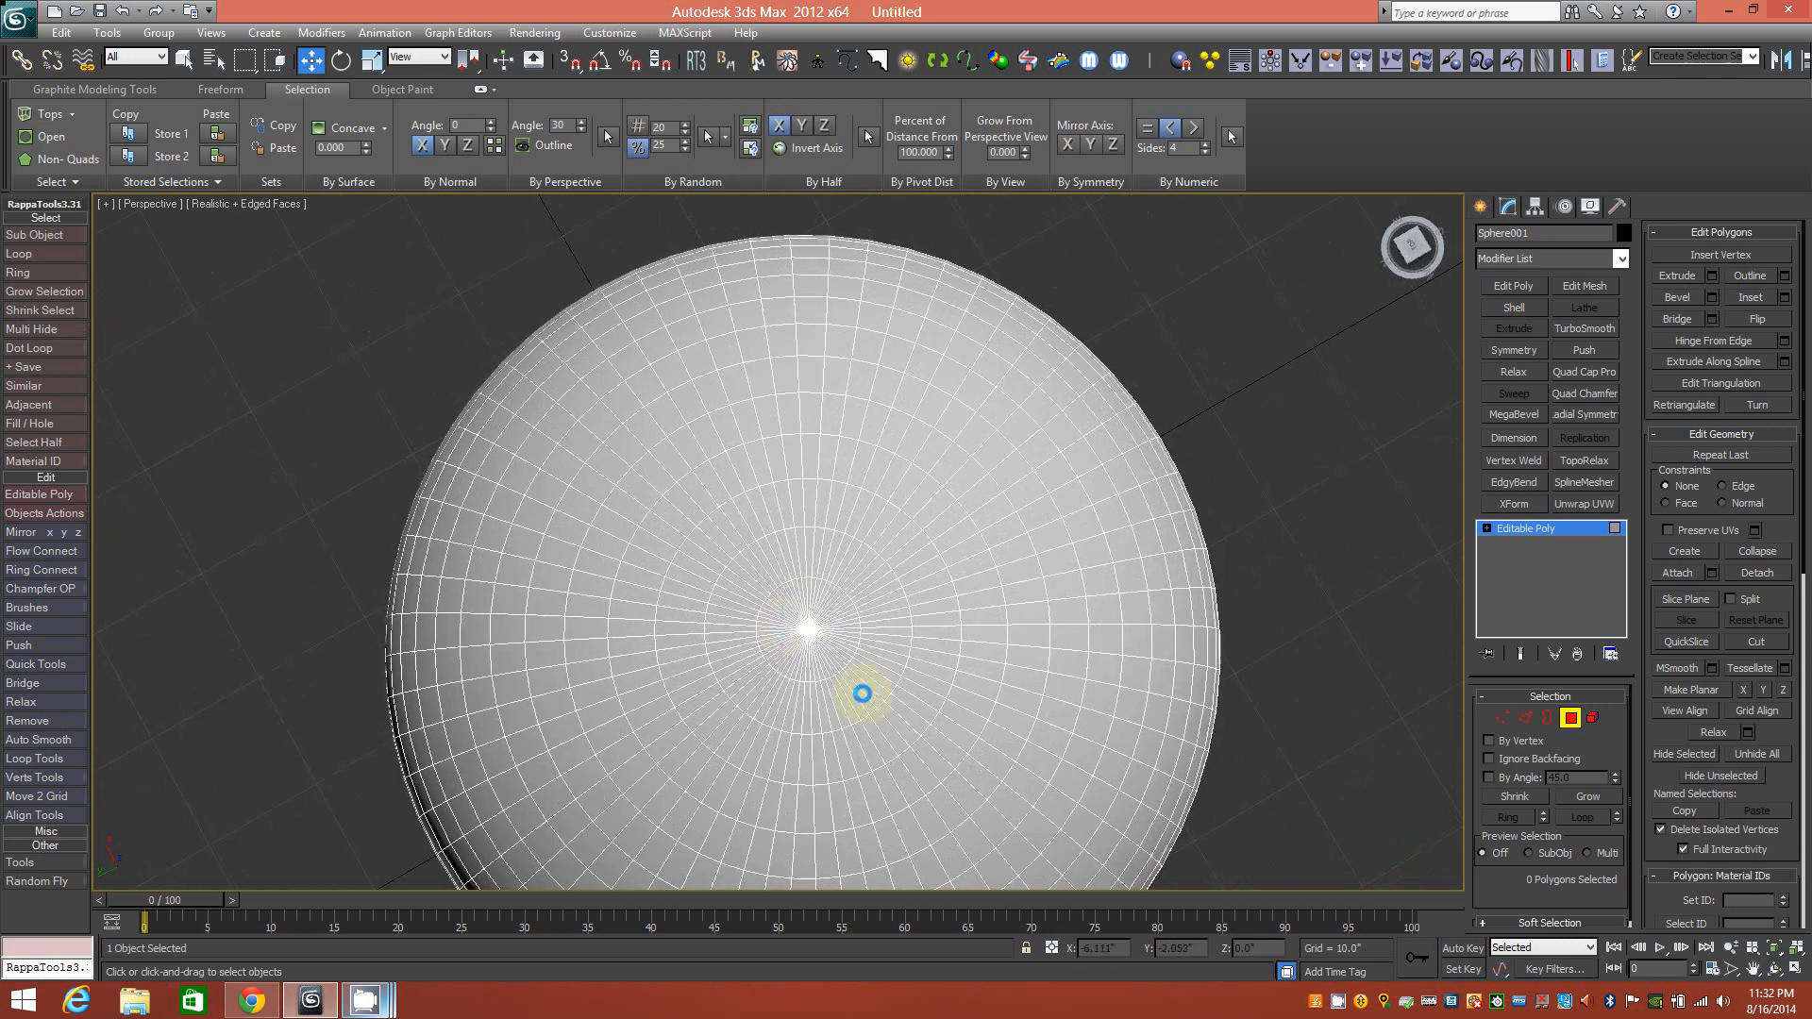
pyautogui.moveTo(830, 725); pyautogui.dragTo(802, 663, button='middle')
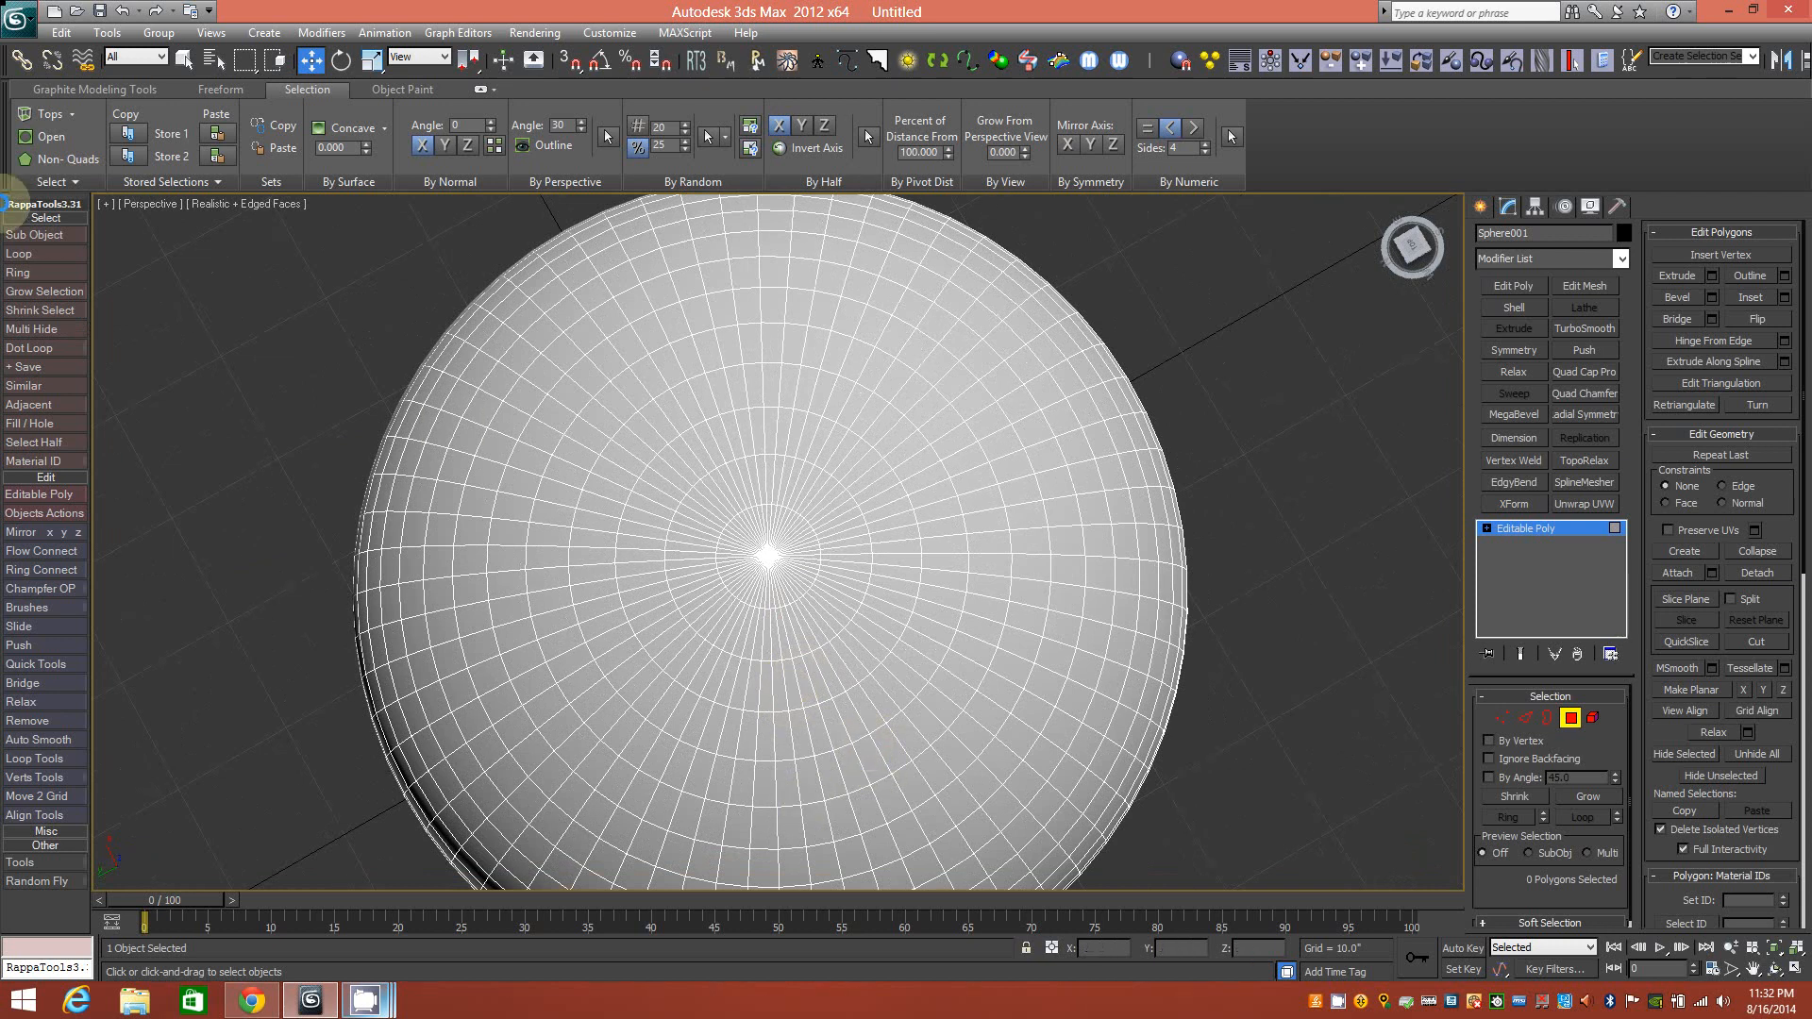
pyautogui.click(88, 182)
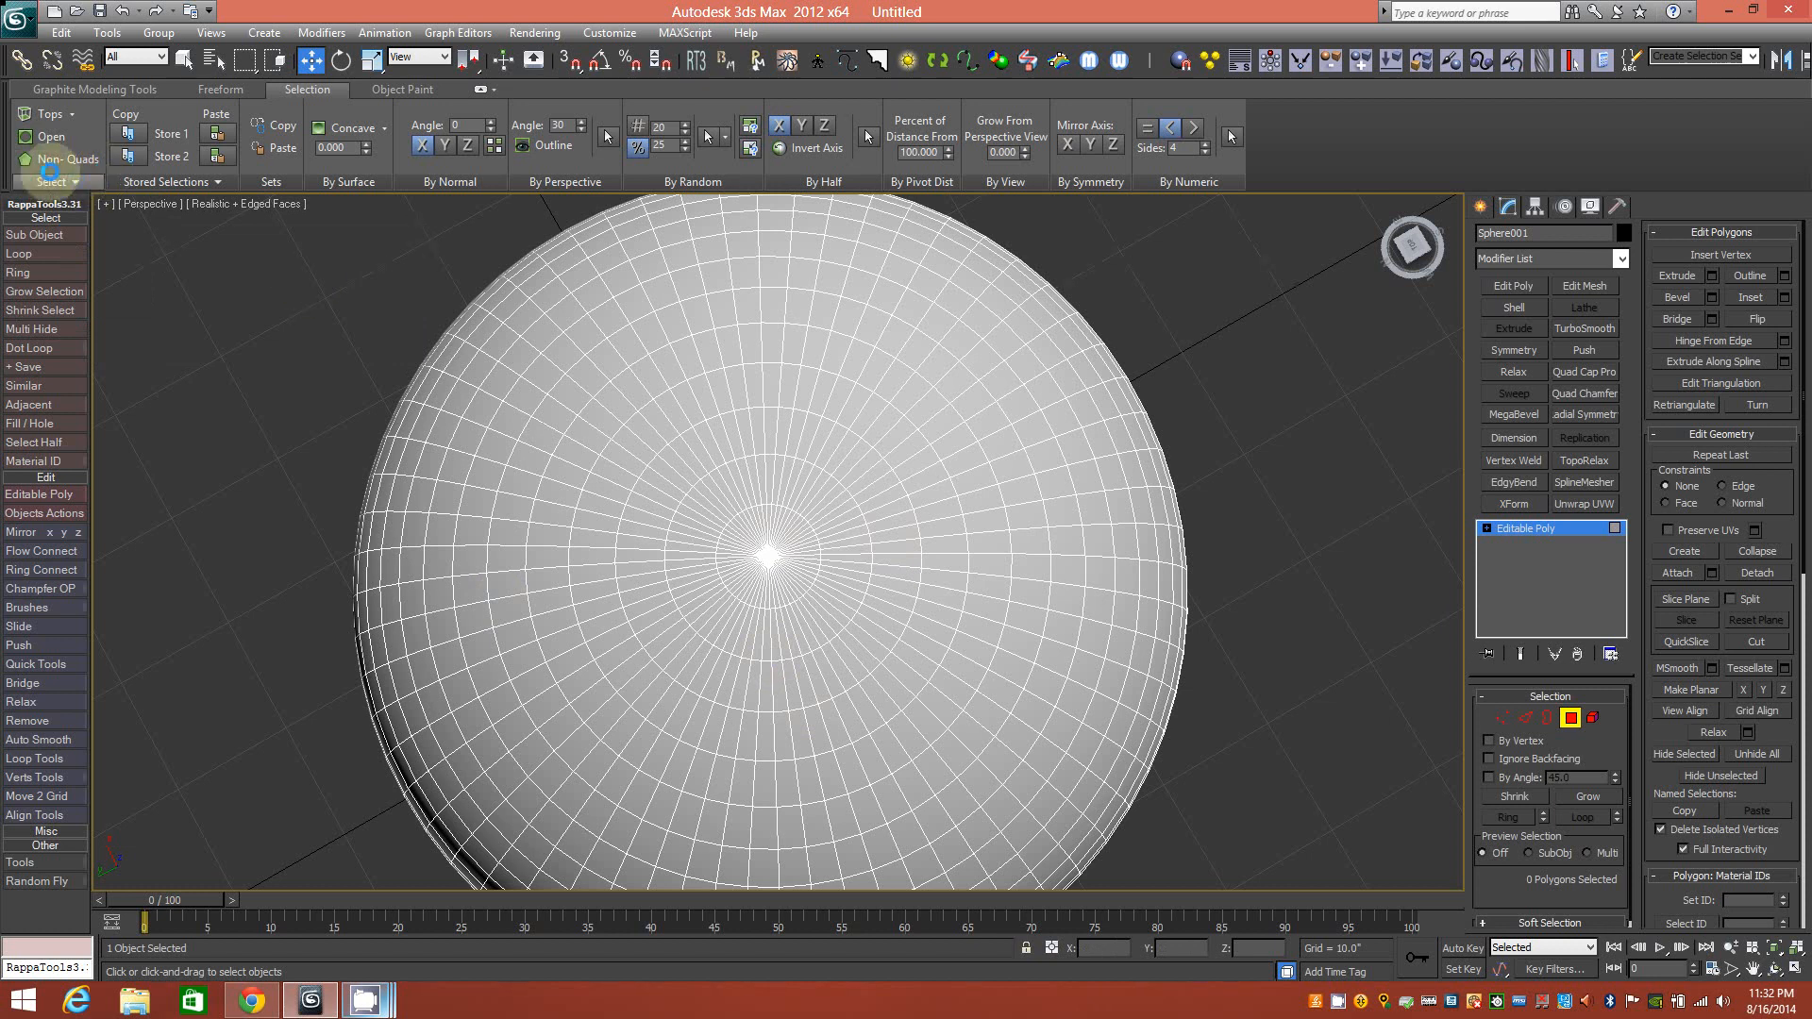
pyautogui.click(66, 180)
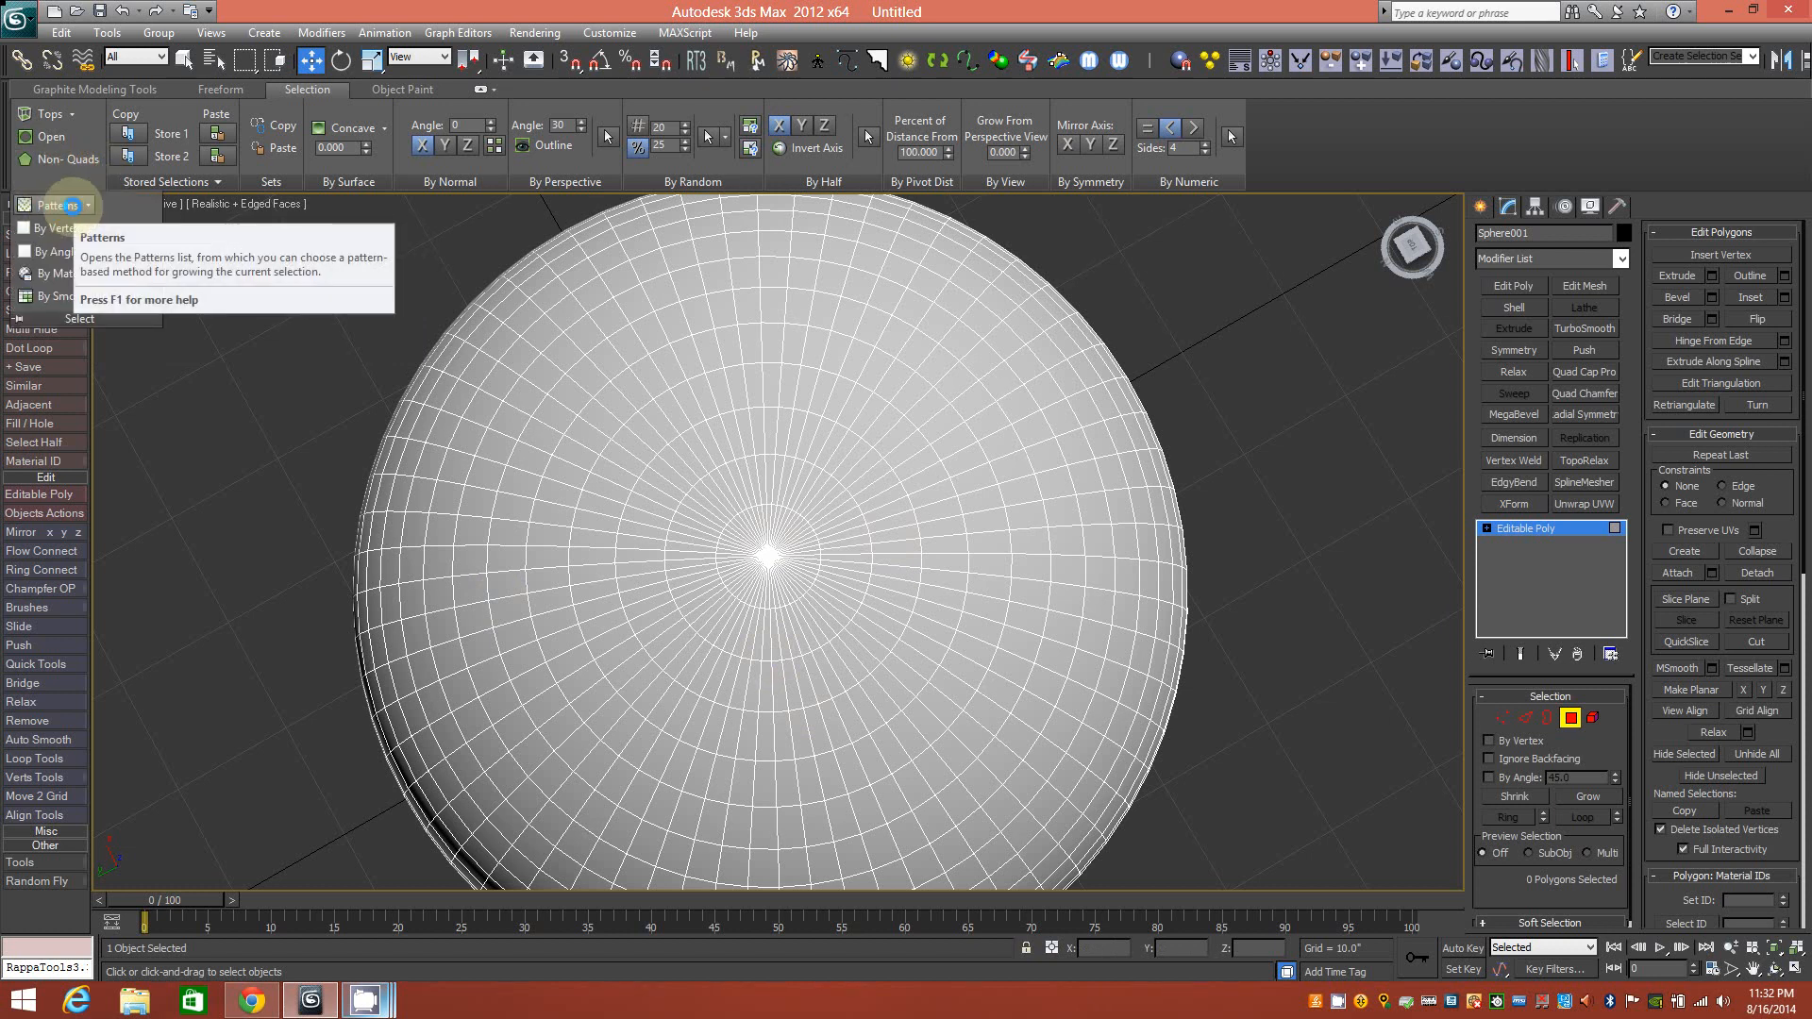
# Select a single polygon on the sphere's side as the pattern's starting face.
pyautogui.click(87, 205)
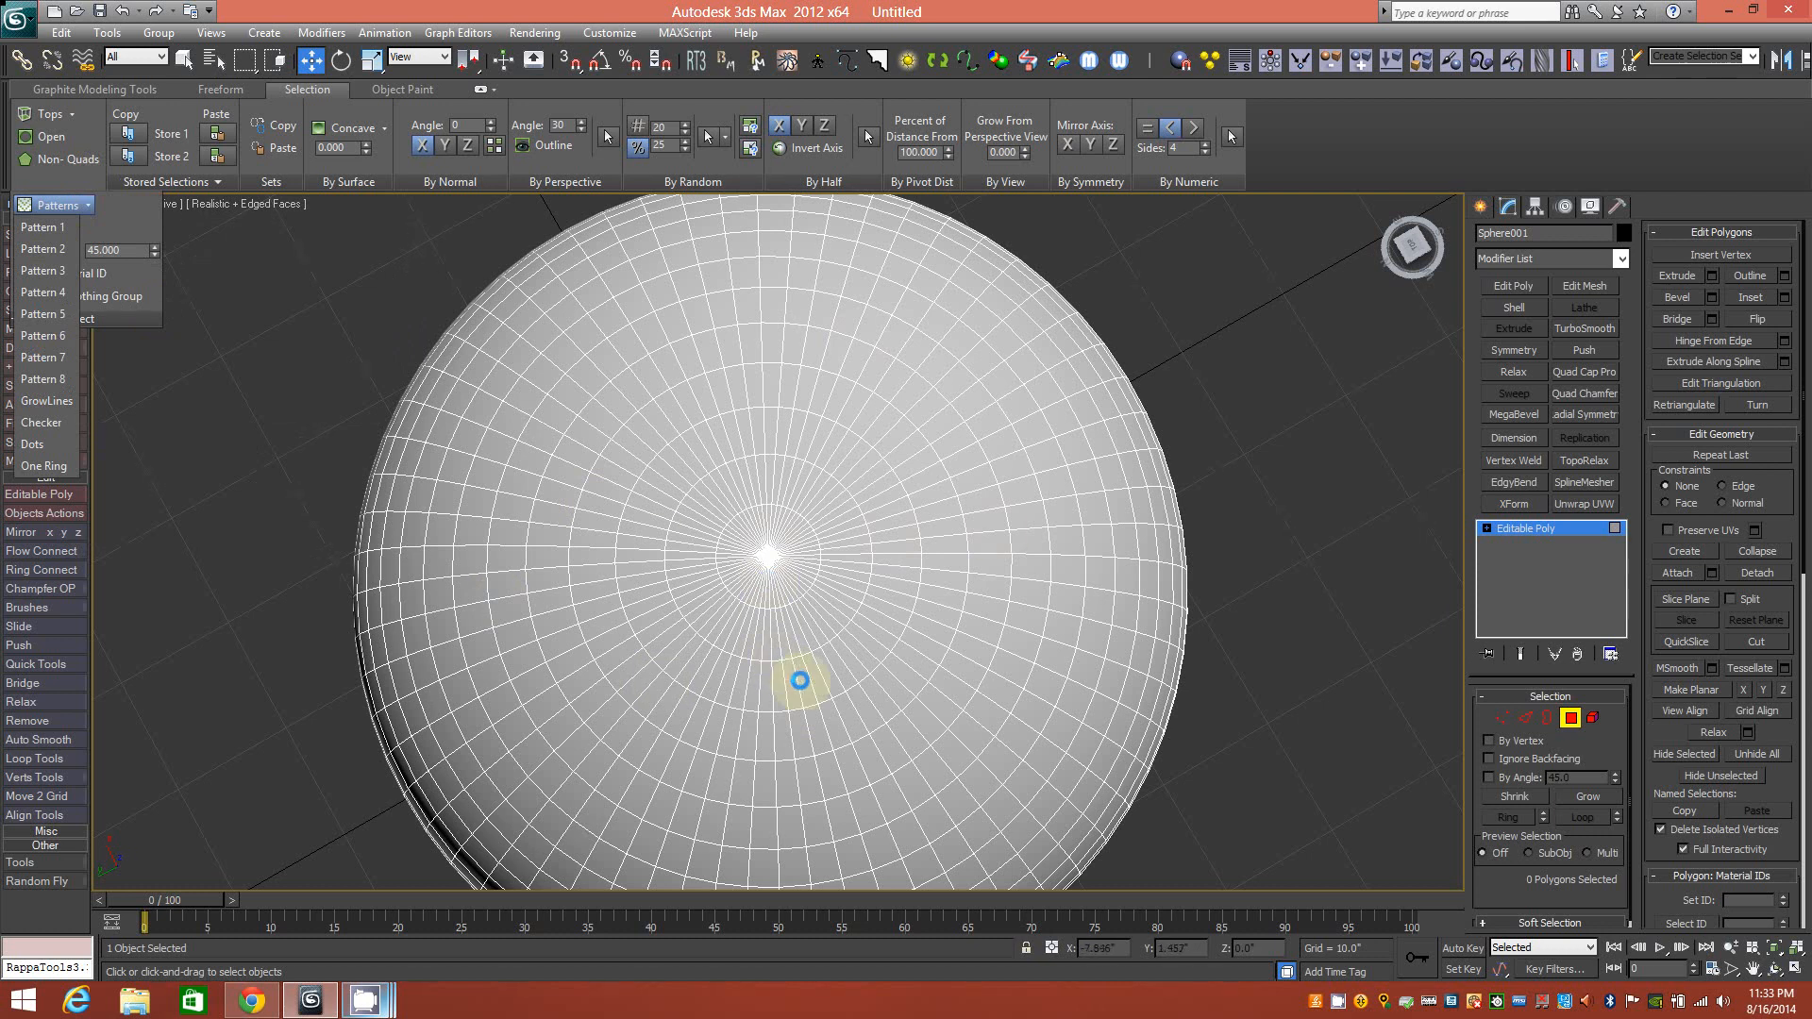
pyautogui.moveTo(761, 704)
pyautogui.keyDown('alt'); pyautogui.mouseDown(button='middle')
pyautogui.moveTo(829, 696)
pyautogui.moveTo(809, 631)
pyautogui.moveTo(780, 683)
pyautogui.mouseUp(button='middle'); pyautogui.keyUp('alt')
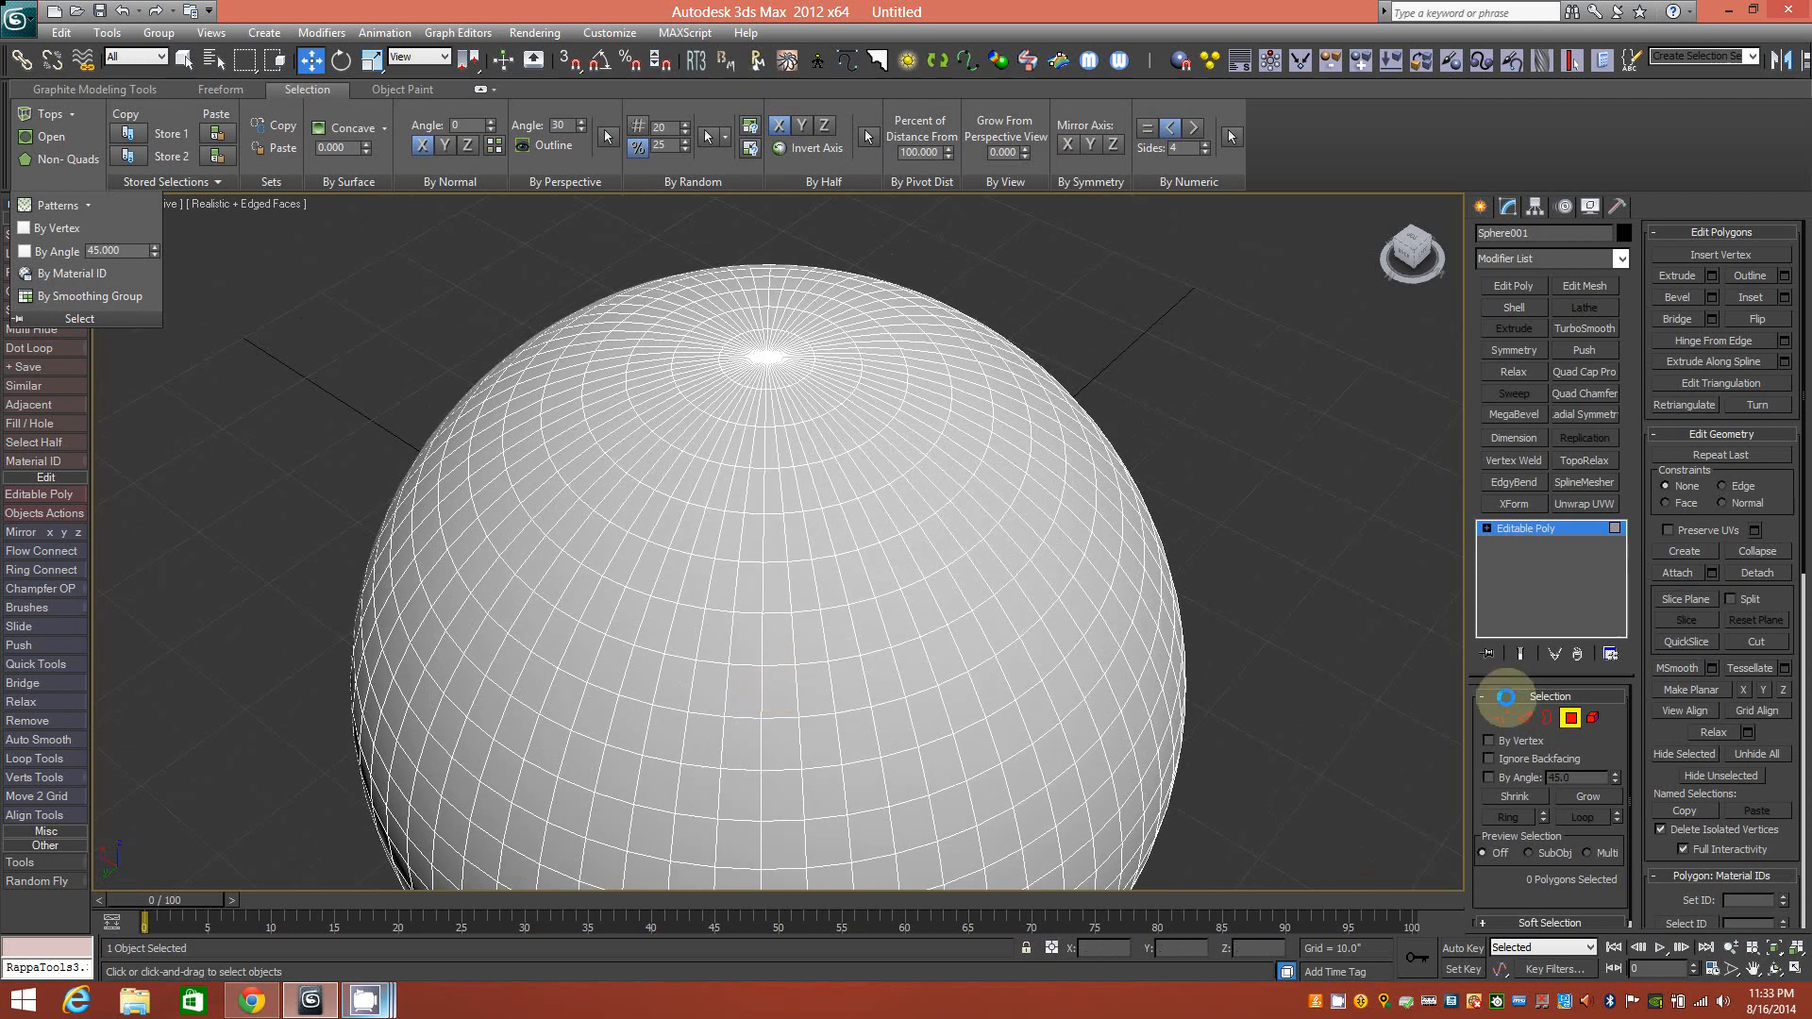
pyautogui.click(831, 636)
pyautogui.click(777, 637)
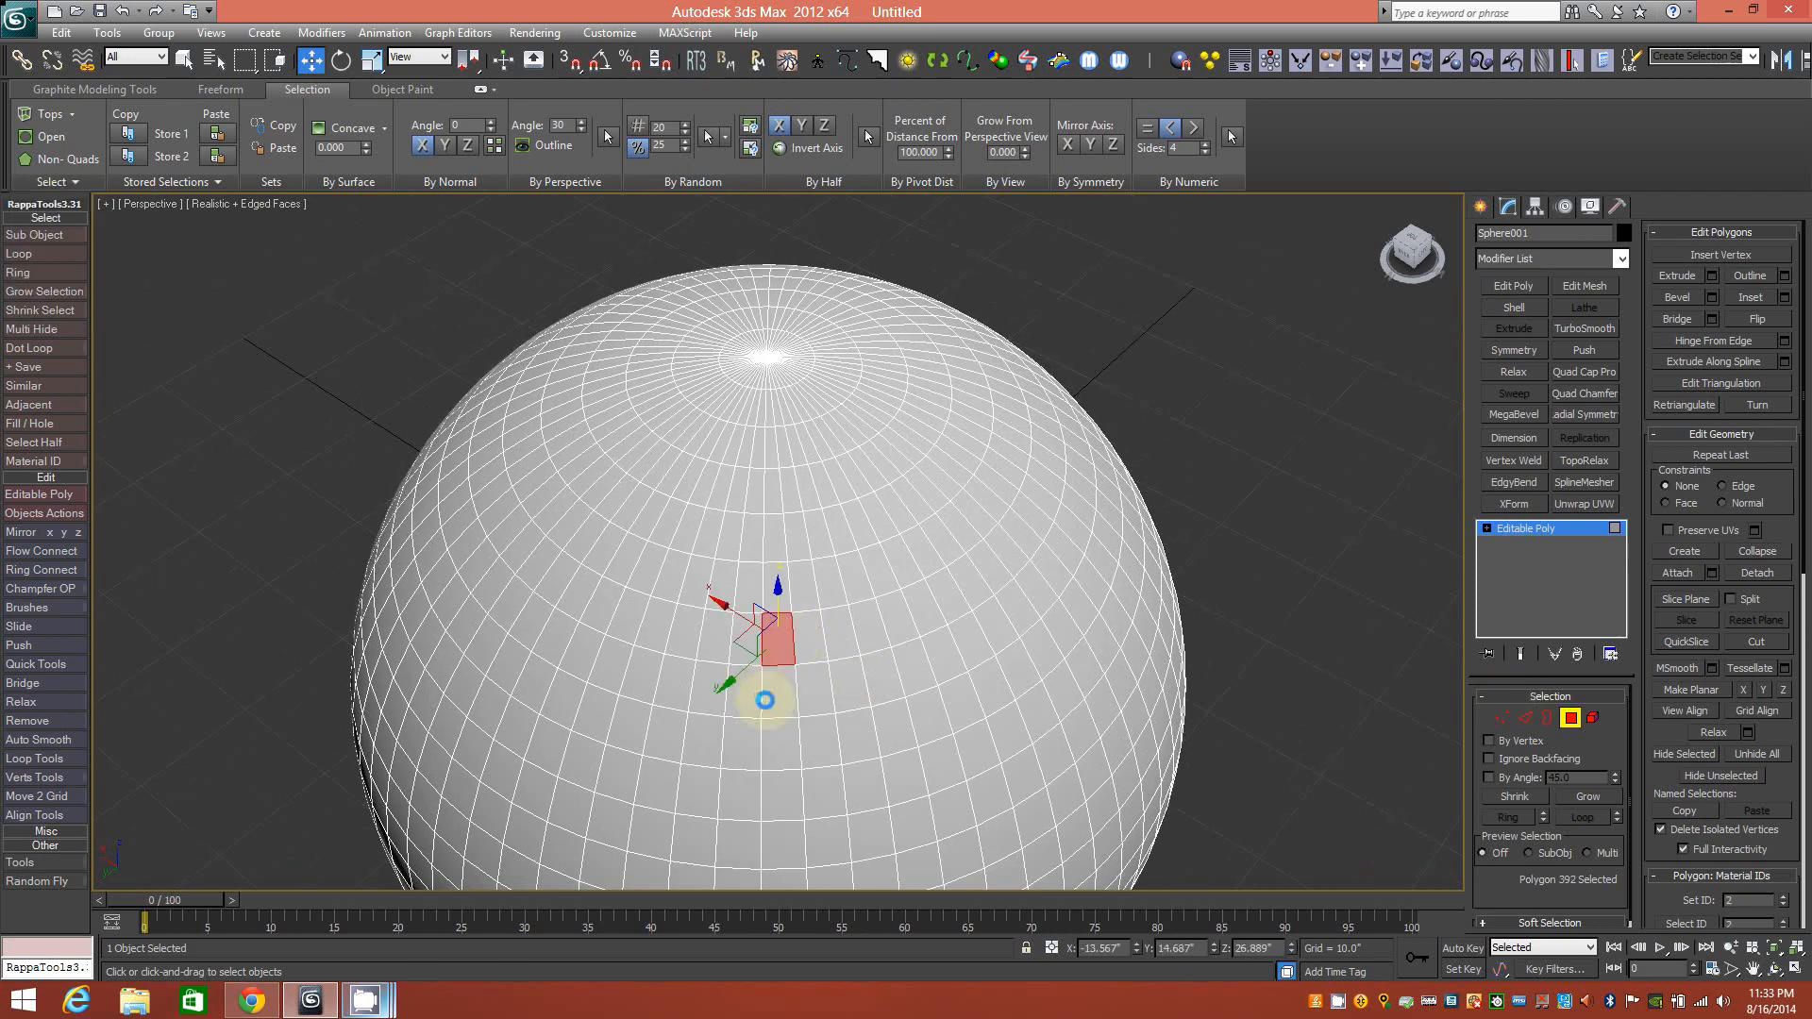
# Grow the selection three times with Select > Patterns > Pattern 1.
pyautogui.click(76, 176)
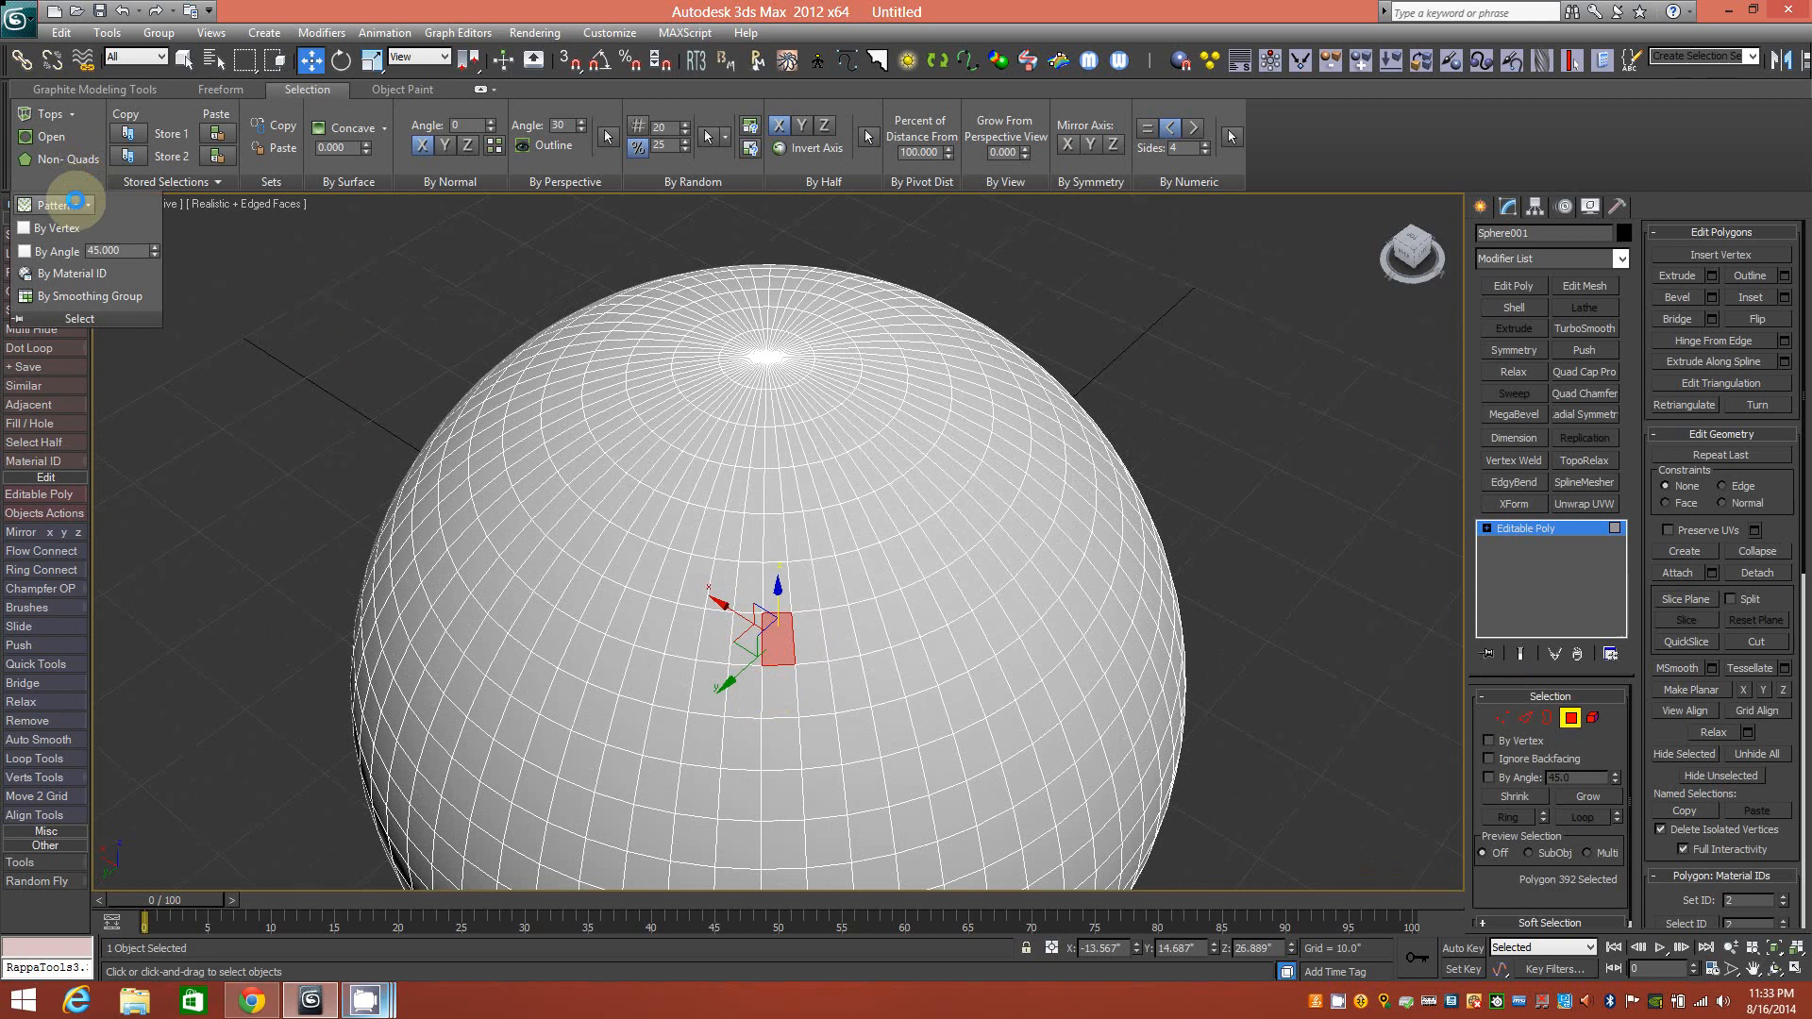
pyautogui.click(94, 208)
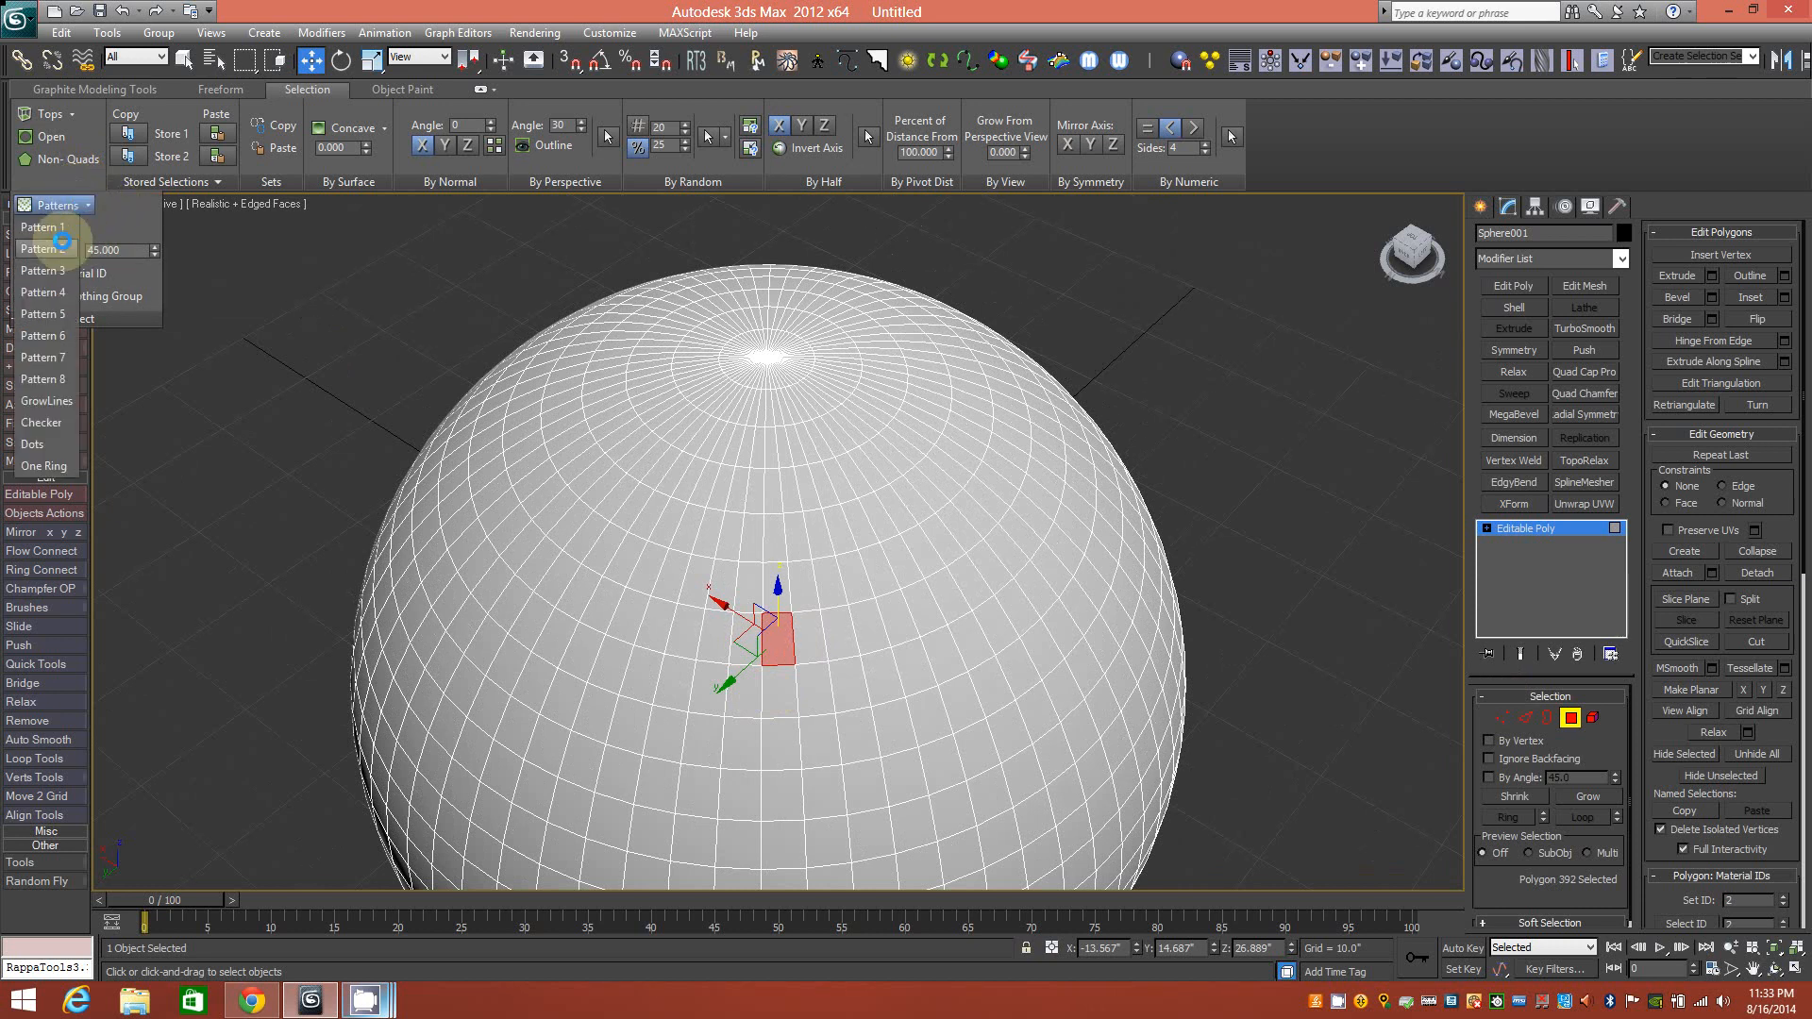
pyautogui.click(49, 228)
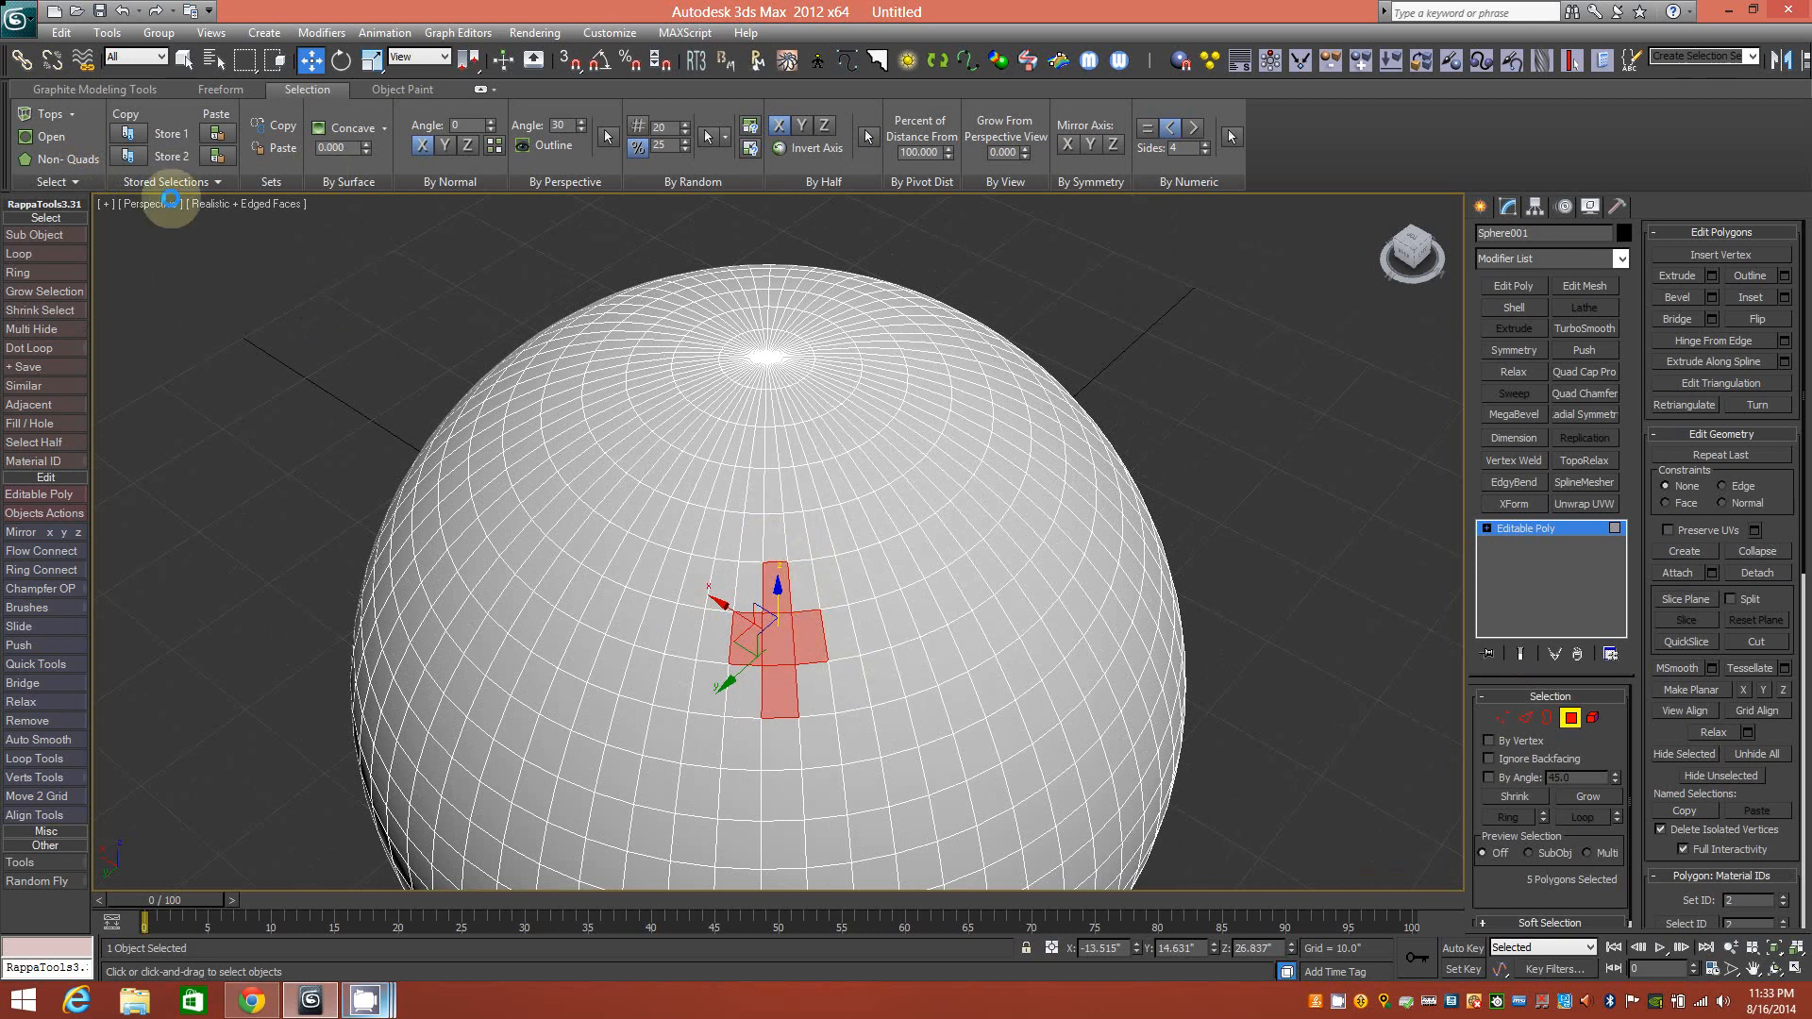
pyautogui.click(57, 182)
pyautogui.click(77, 205)
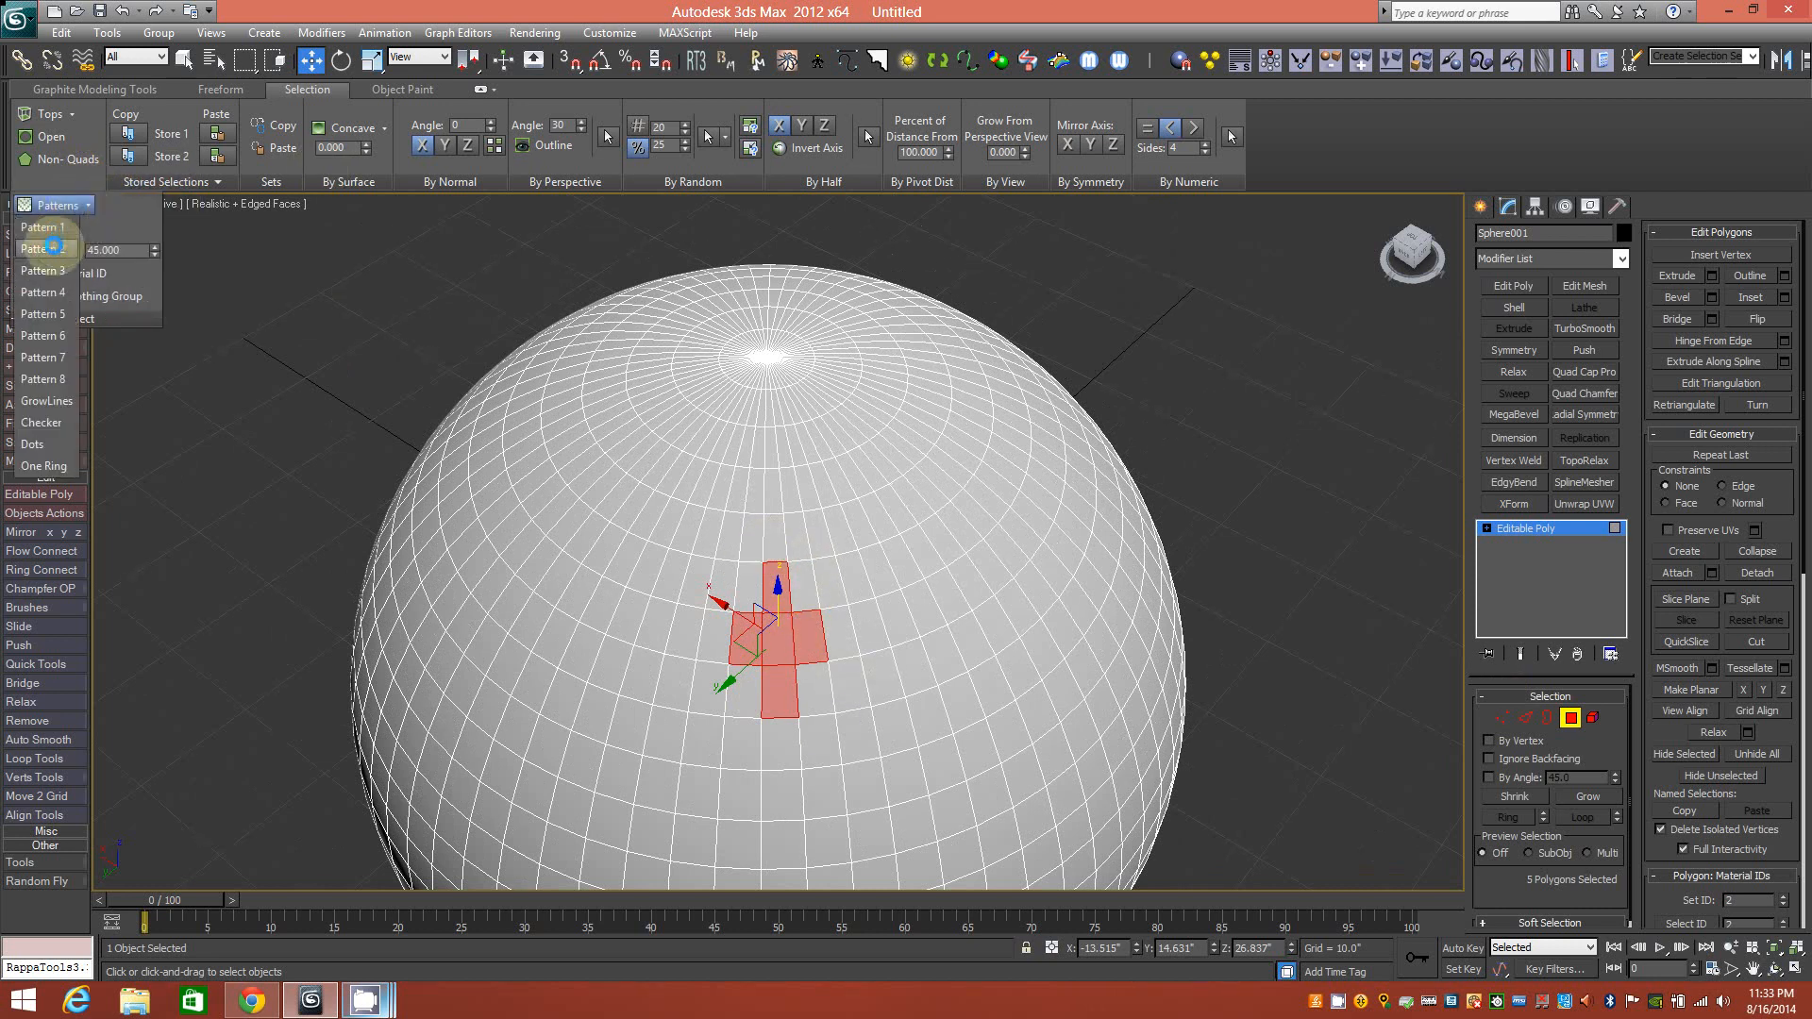
pyautogui.click(52, 227)
pyautogui.click(59, 206)
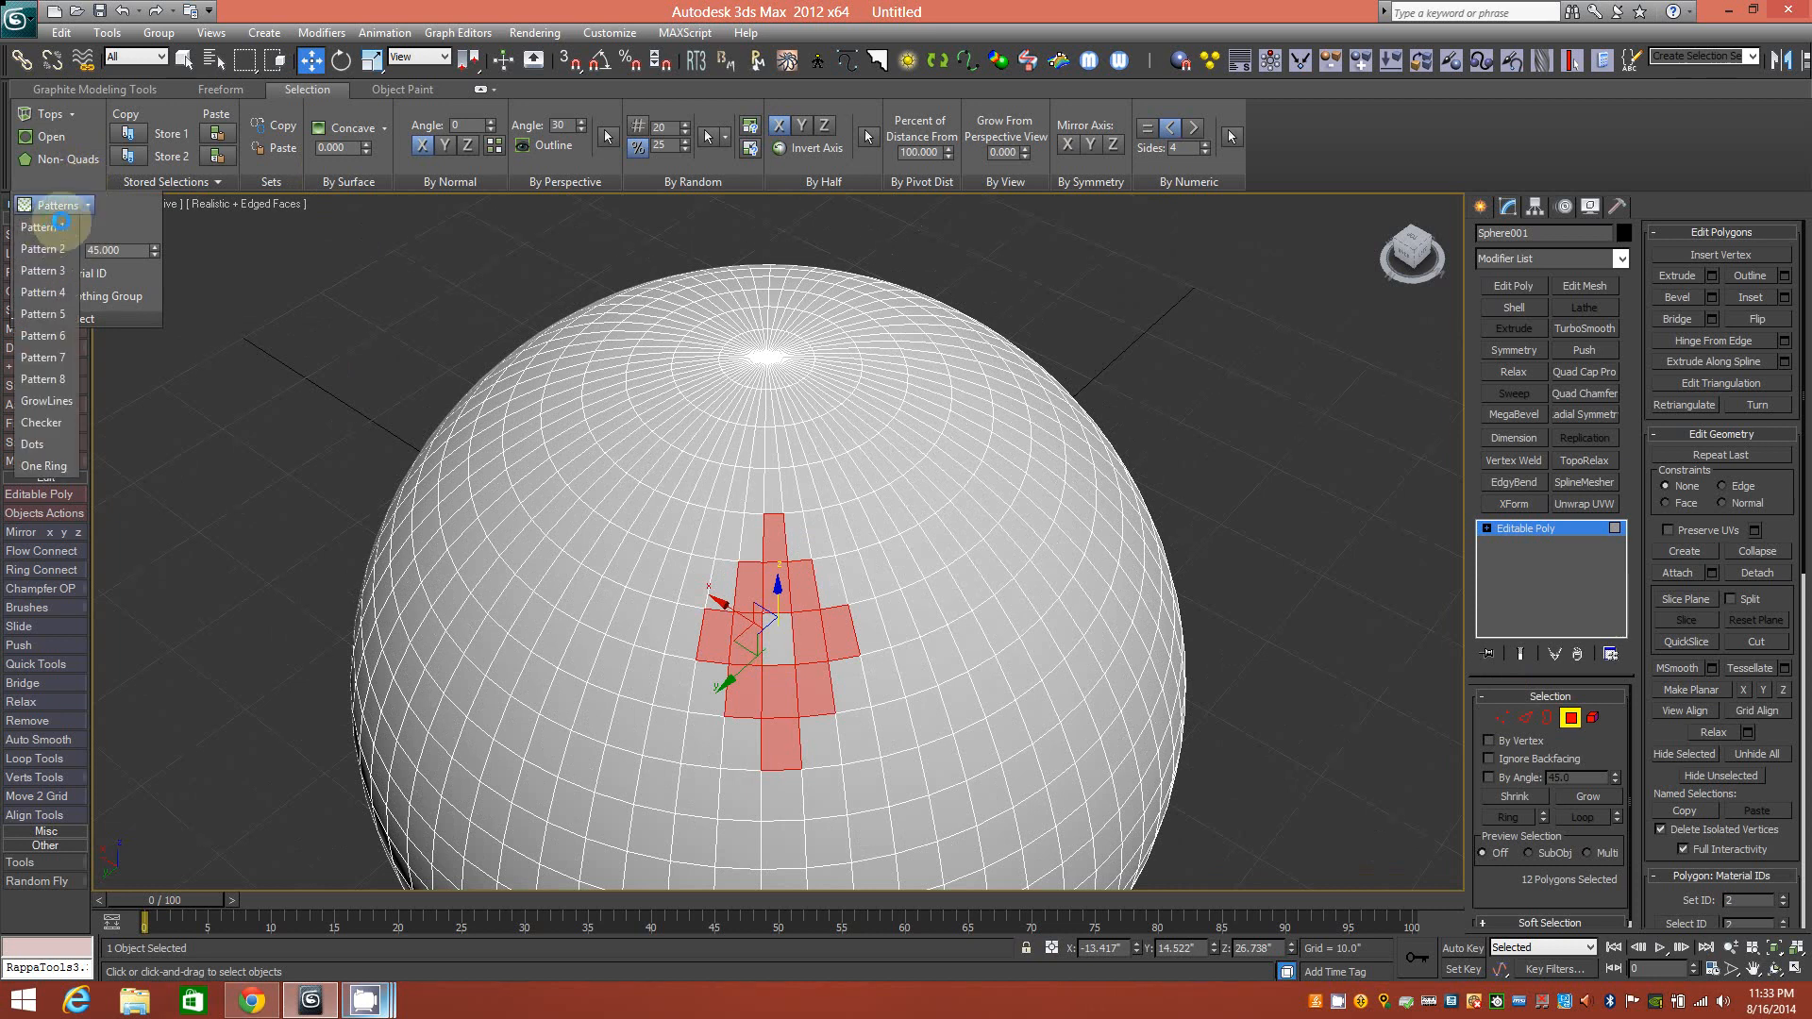
pyautogui.click(47, 228)
# Apply Pattern 1 three more times to reach 68 polygons, then zoom out to the whole sphere.
pyautogui.click(59, 204)
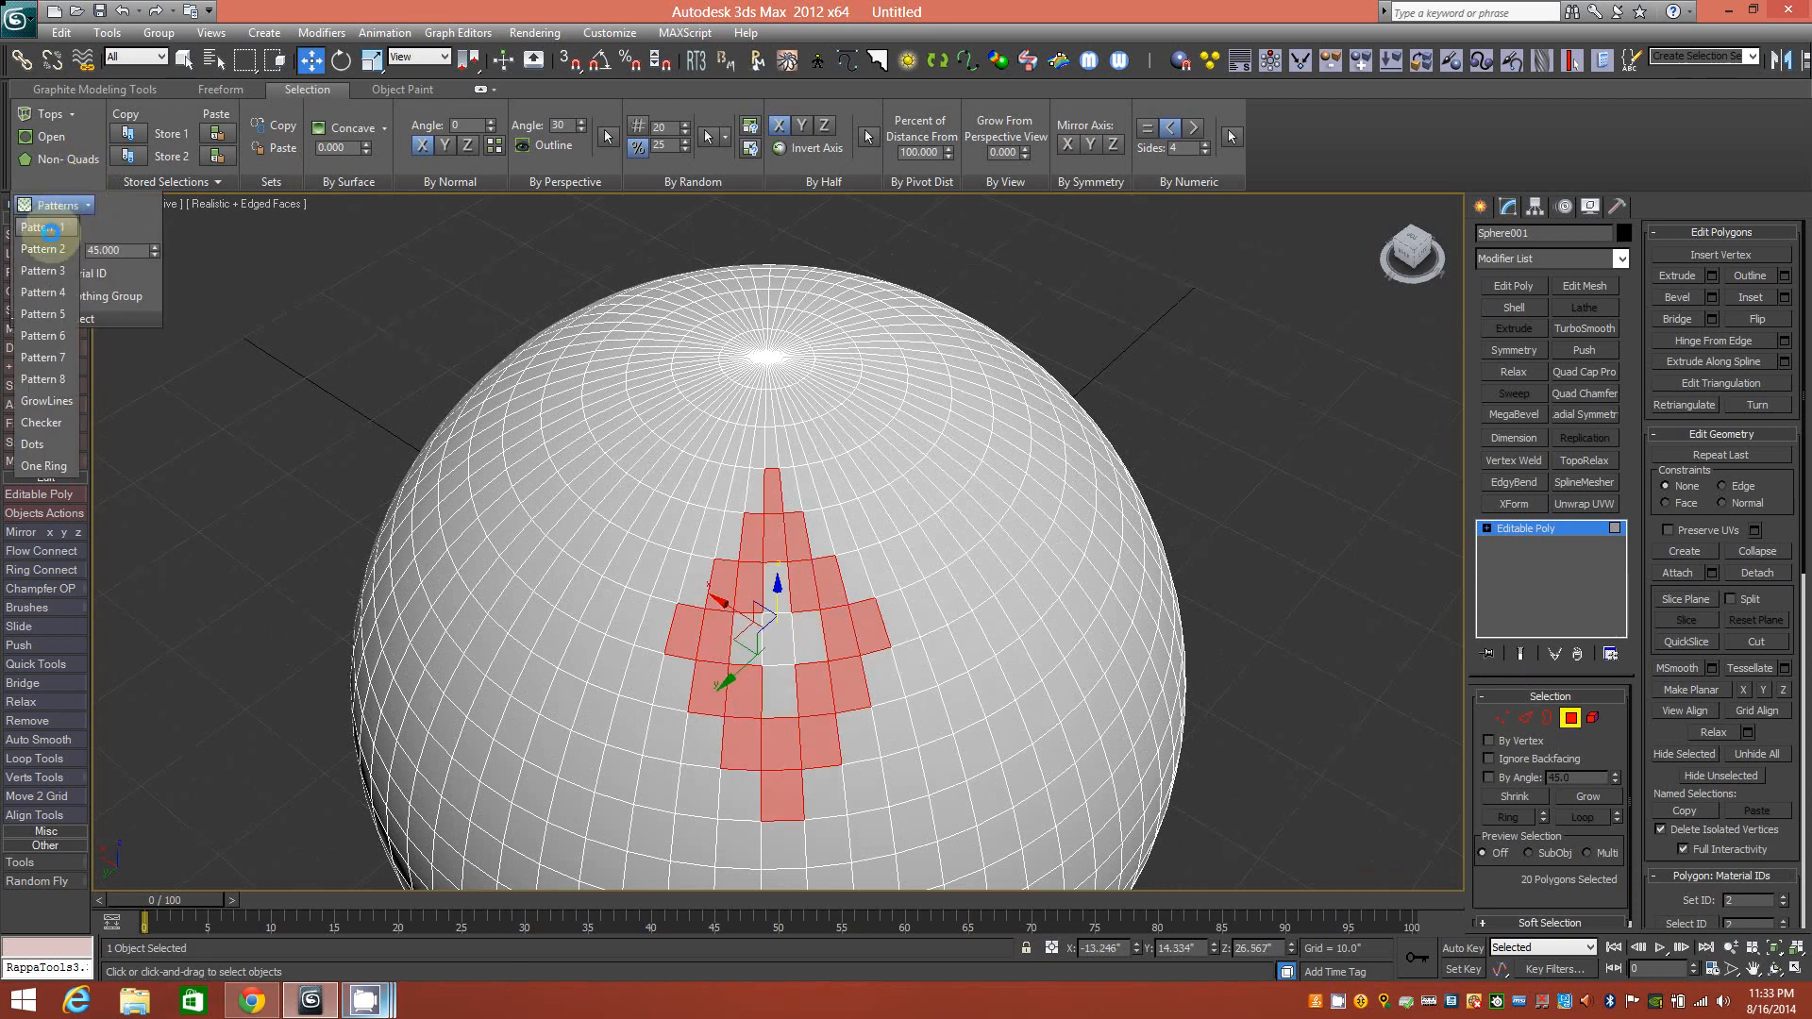
pyautogui.click(49, 226)
pyautogui.click(75, 207)
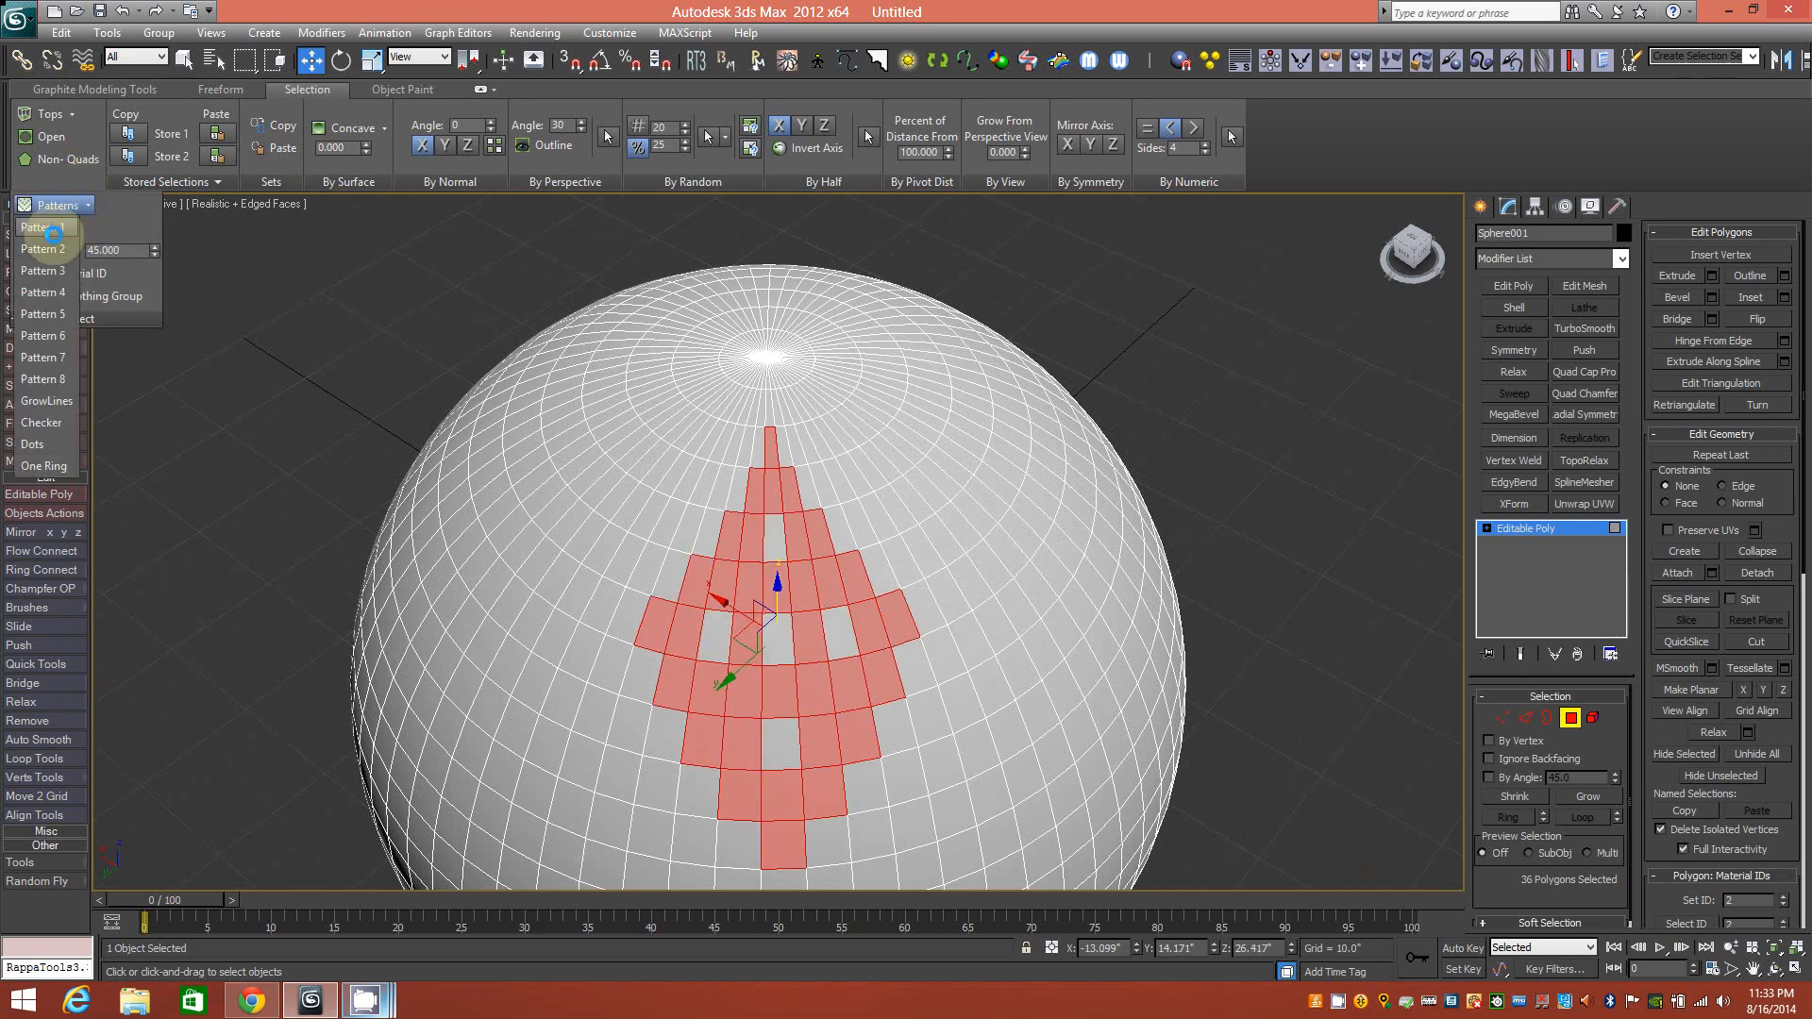
pyautogui.click(52, 226)
pyautogui.click(83, 204)
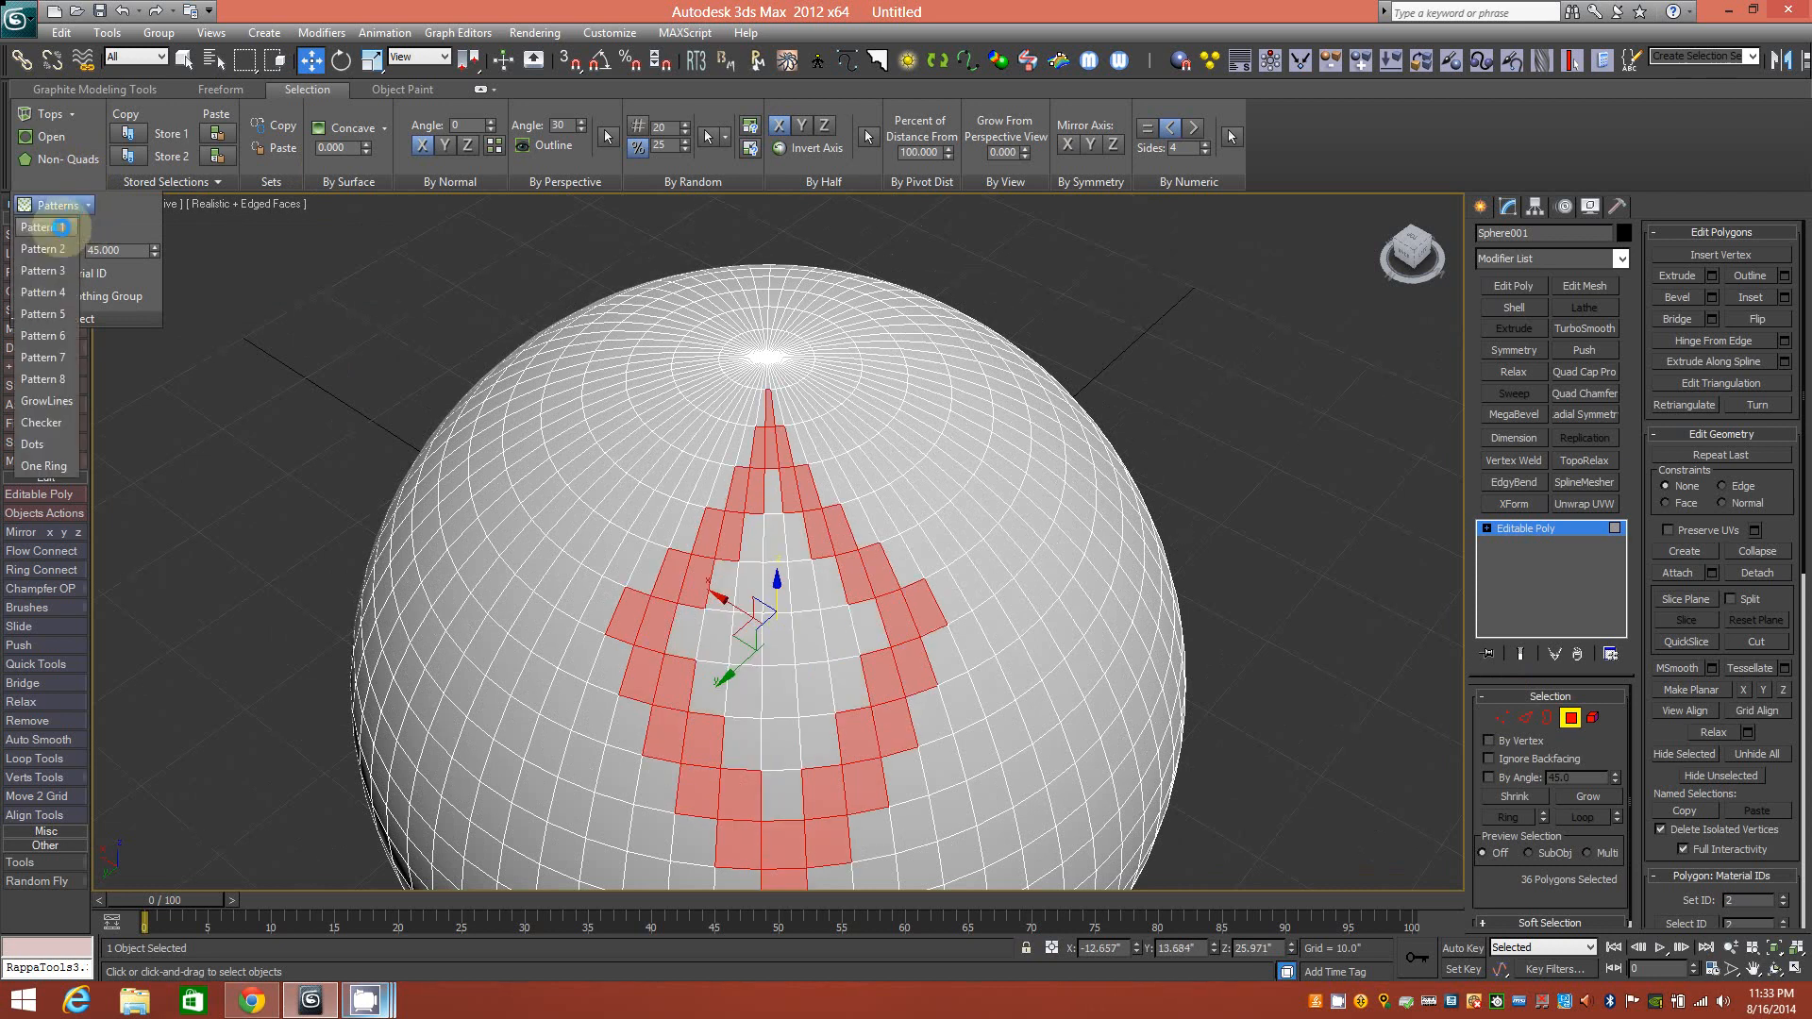
pyautogui.click(51, 226)
pyautogui.keyDown('alt'); pyautogui.moveTo(744, 586); pyautogui.dragTo(792, 634, button='middle'); pyautogui.keyUp('alt')
pyautogui.keyDown('ctrl'); pyautogui.keyDown('alt'); pyautogui.moveTo(938, 586); pyautogui.dragTo(737, 547, button='middle'); pyautogui.keyUp('alt'); pyautogui.keyUp('ctrl')
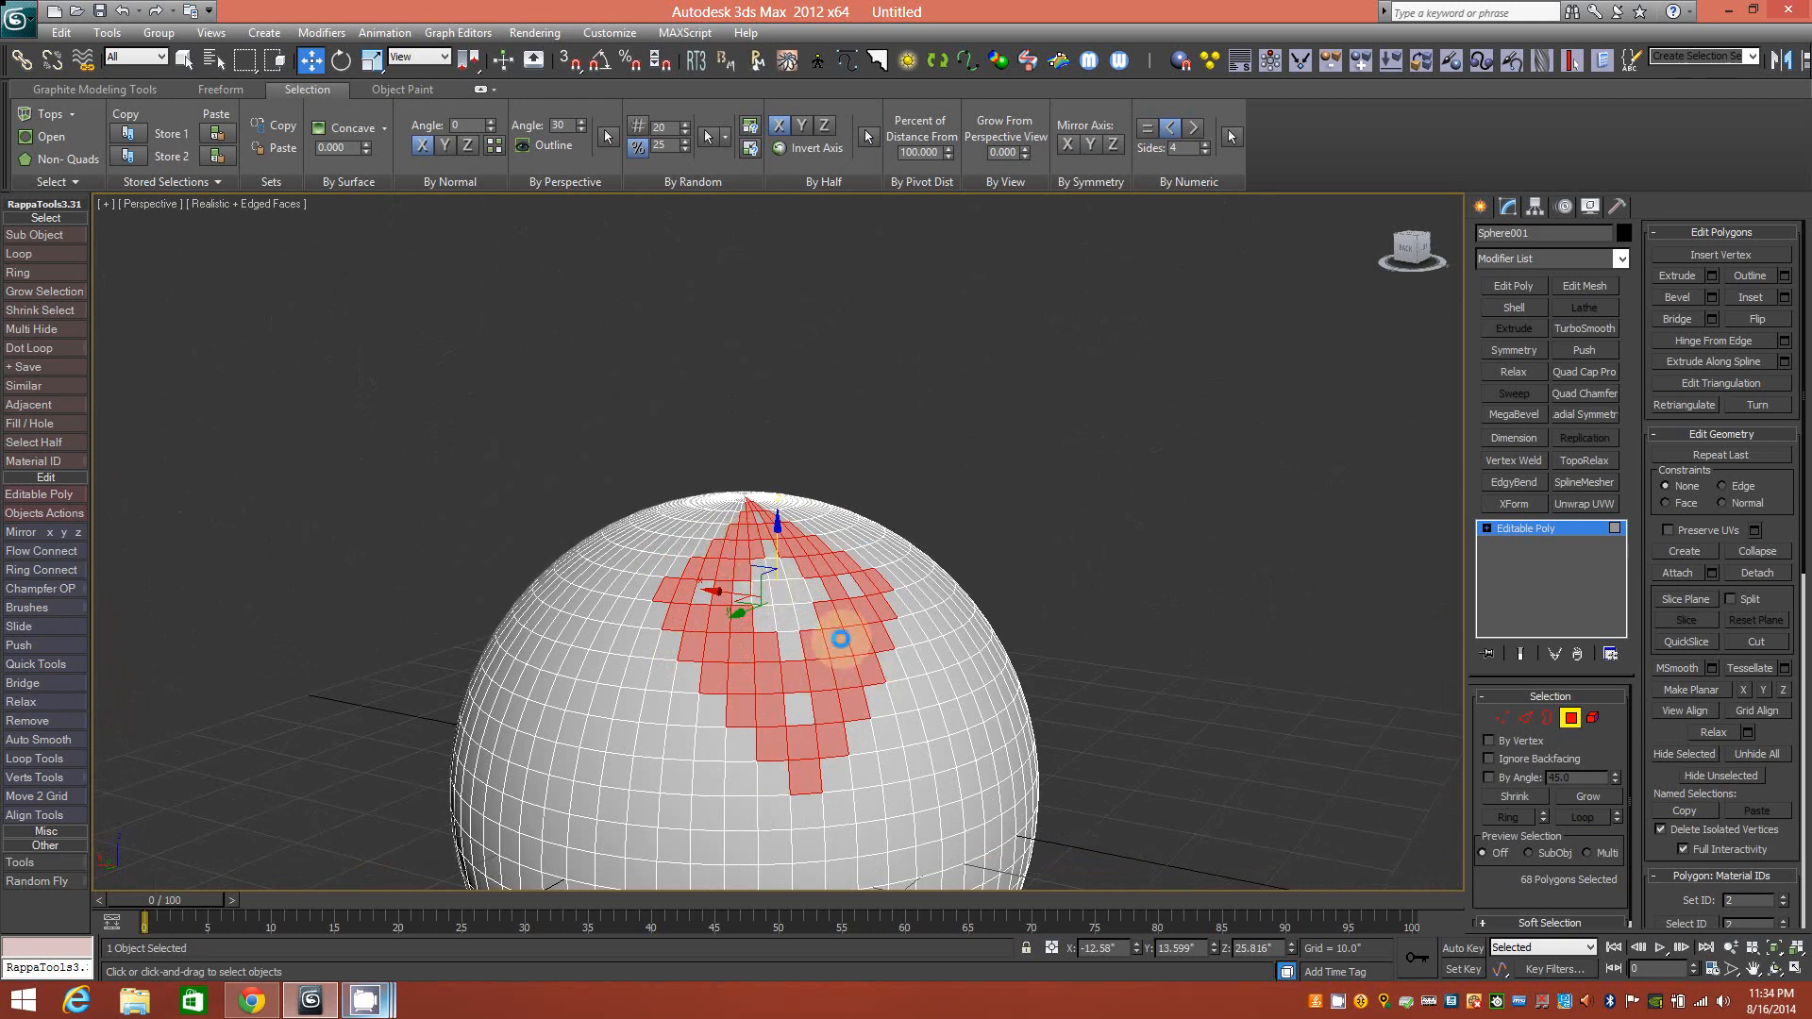
# Invert the selection with Ctrl+I and back, then pick a single polygon near the pole.
pyautogui.hotkey('ctrl', 'i')
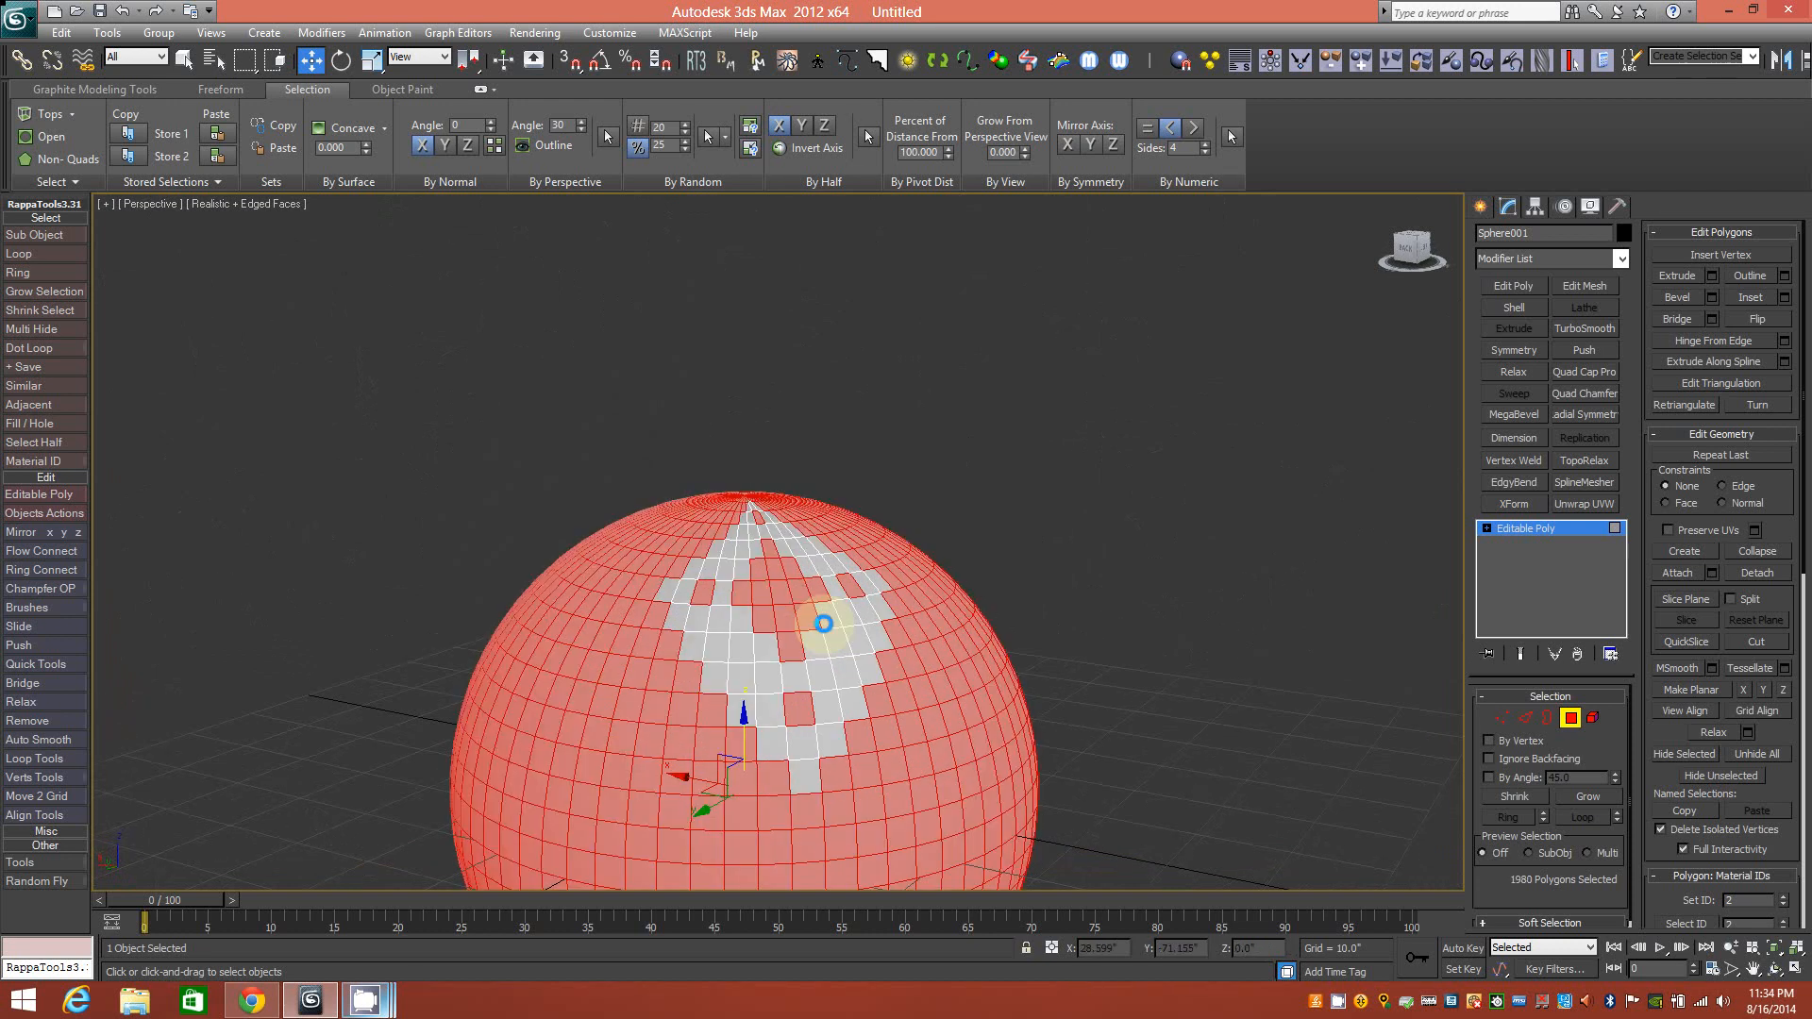
pyautogui.moveTo(834, 627)
pyautogui.keyDown('alt'); pyautogui.mouseDown(button='middle')
pyautogui.moveTo(789, 627)
pyautogui.moveTo(840, 626)
pyautogui.mouseUp(button='middle'); pyautogui.keyUp('alt')
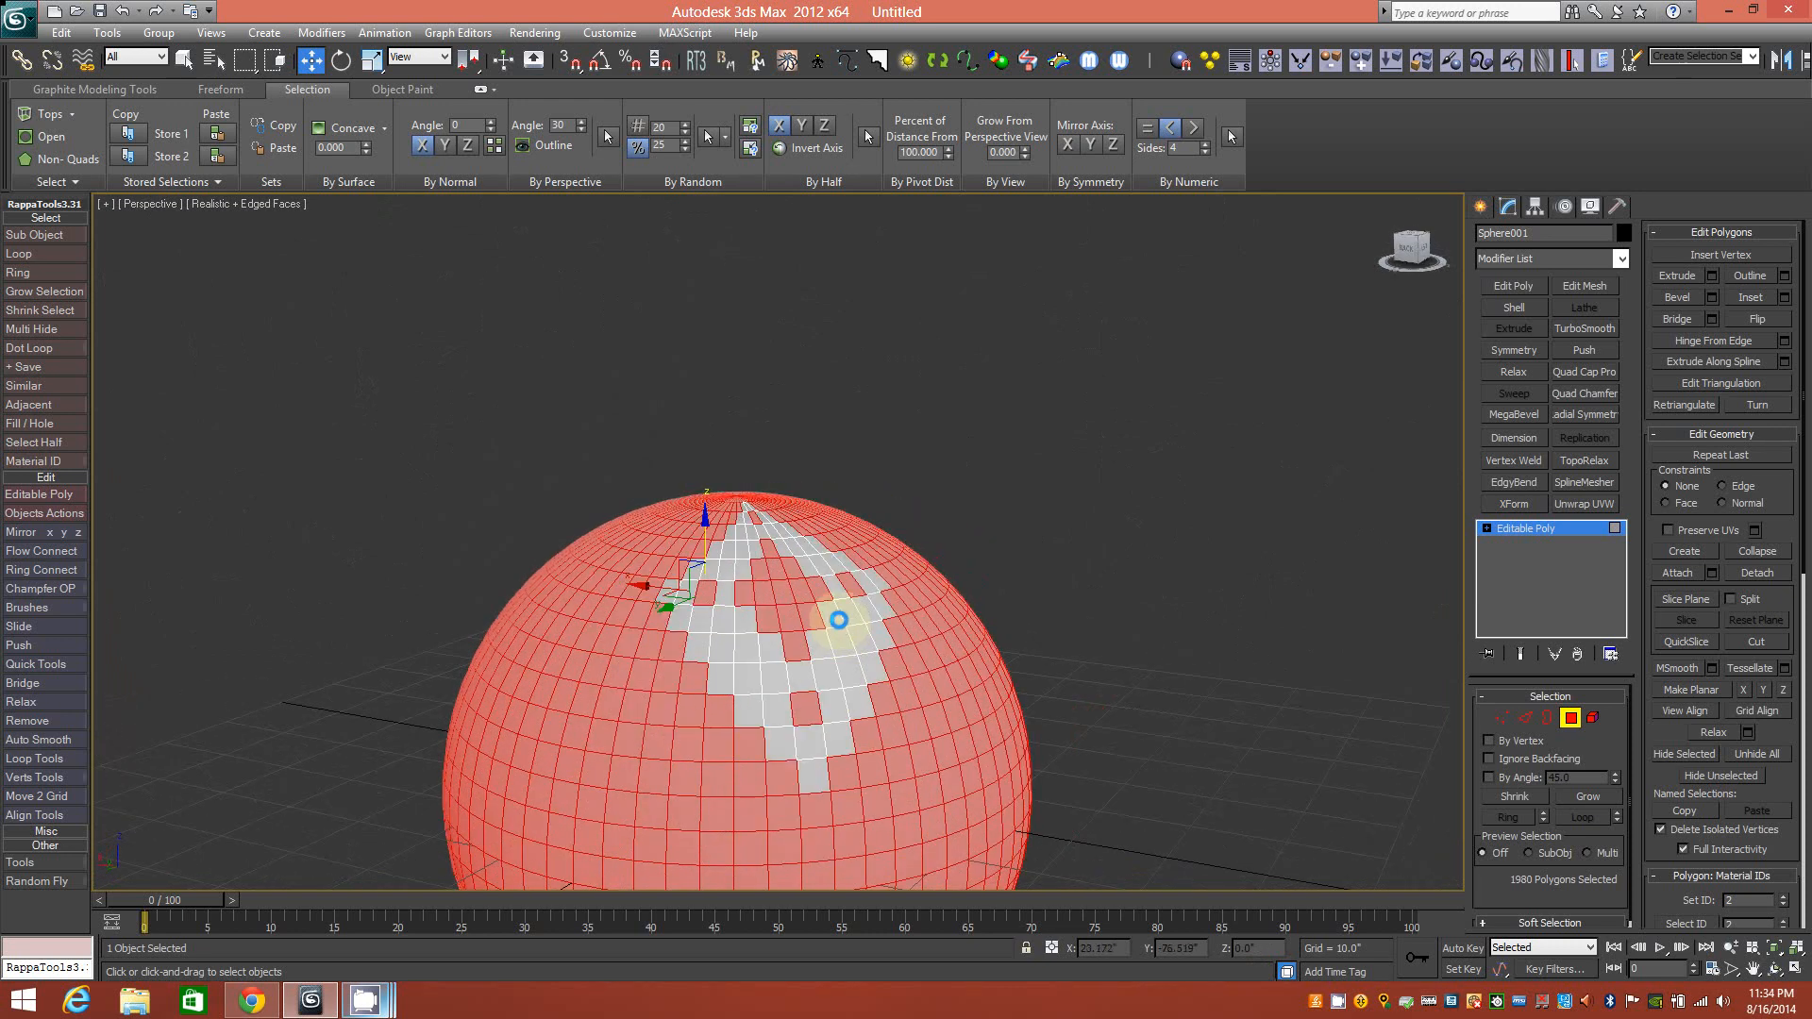
pyautogui.hotkey('ctrl', 'i')
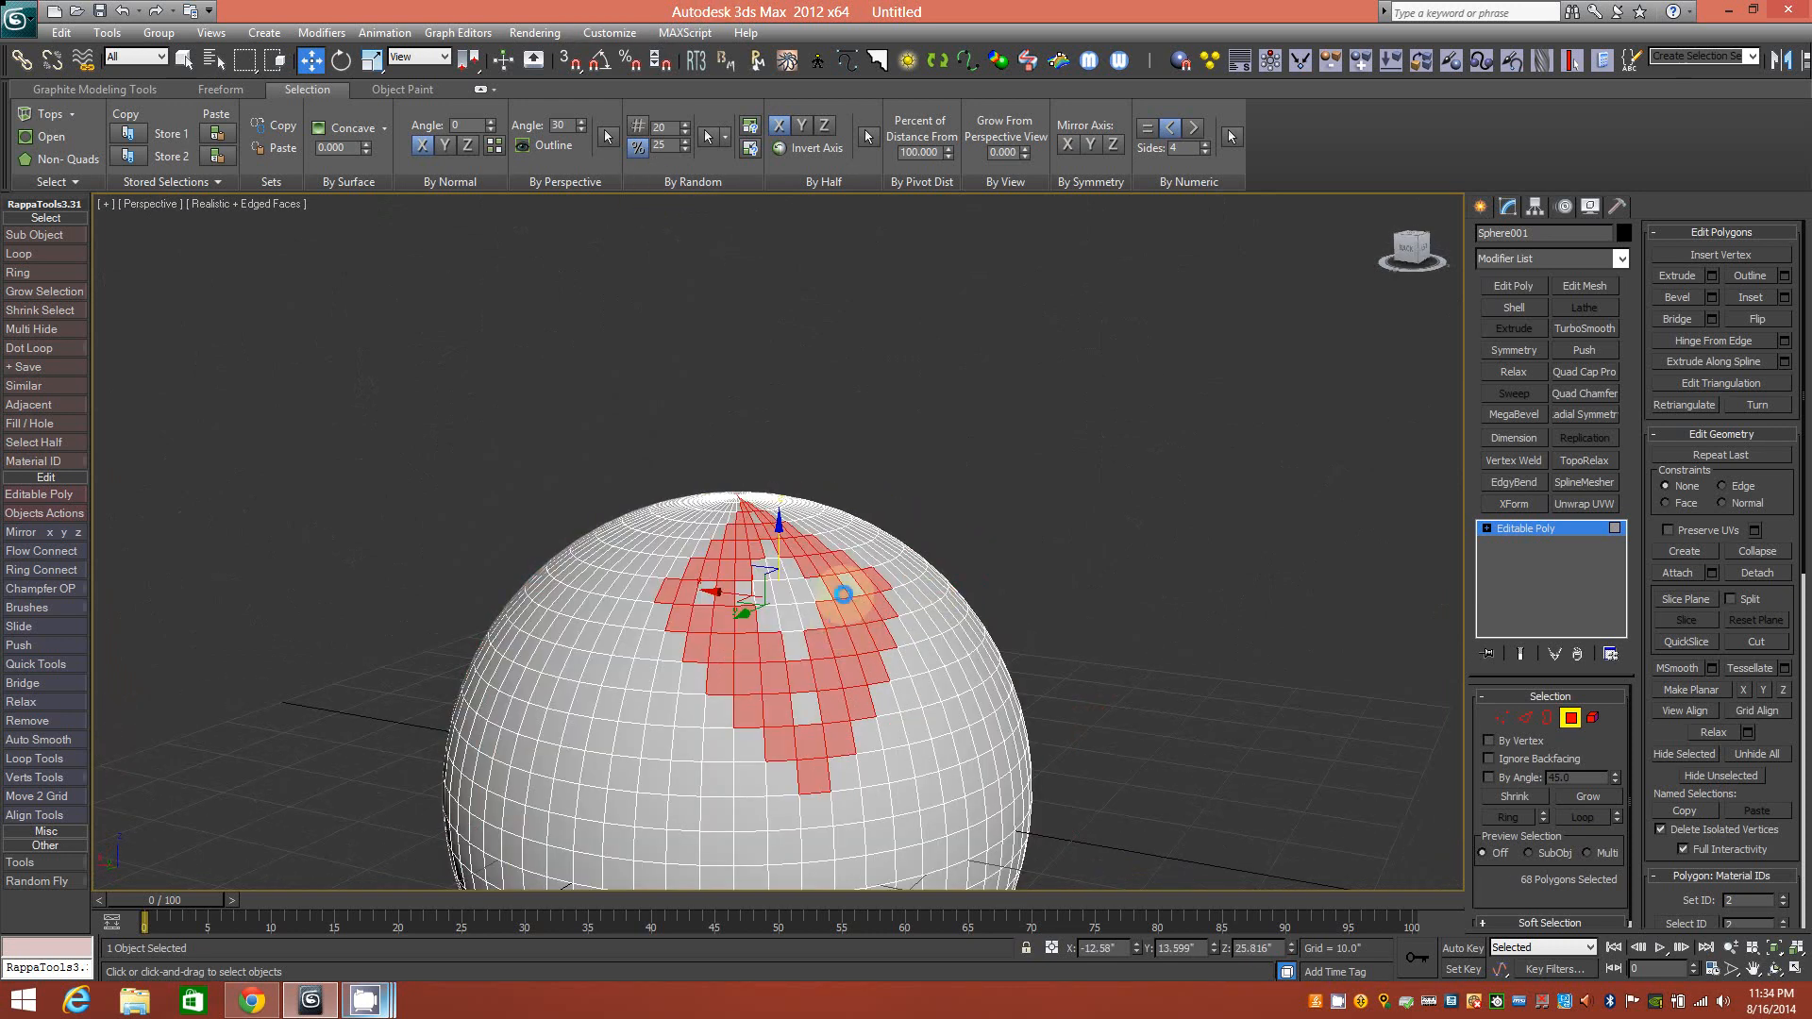
pyautogui.click(782, 589)
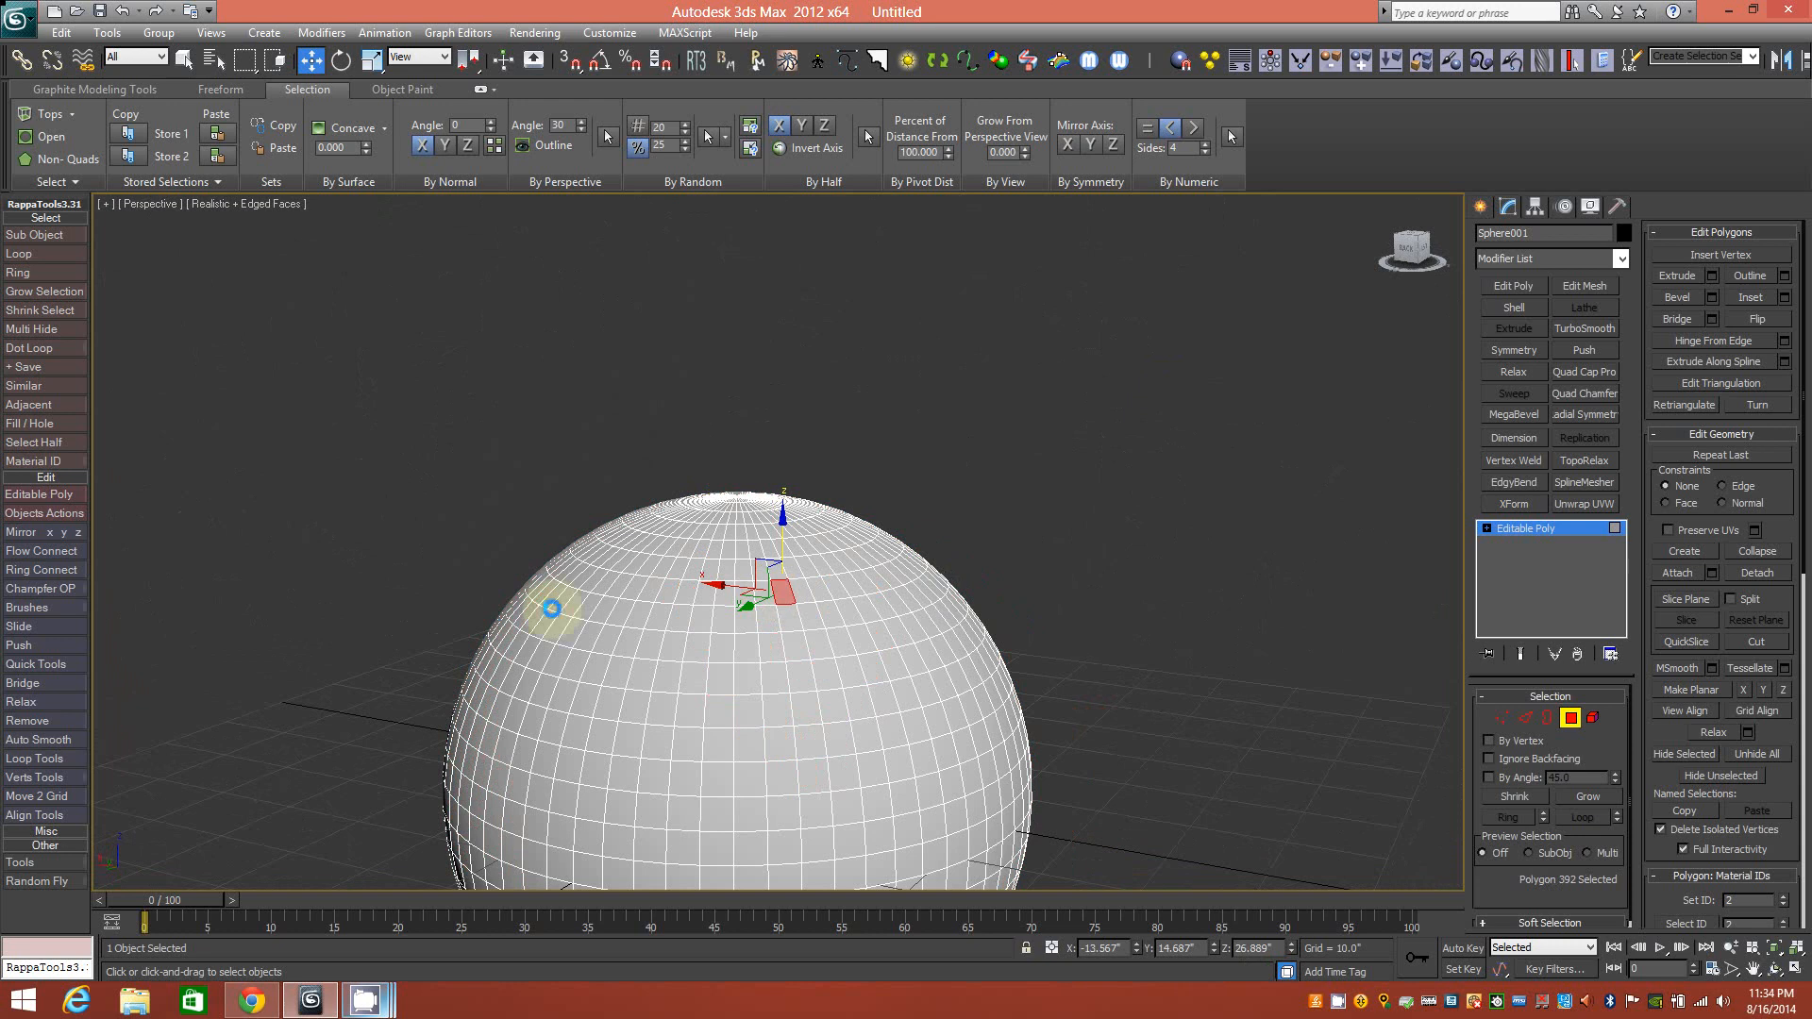
# Spread the selection through 16- and 64-polygon patterns to the 240-polygon Pattern 7.
pyautogui.click(81, 183)
pyautogui.click(81, 207)
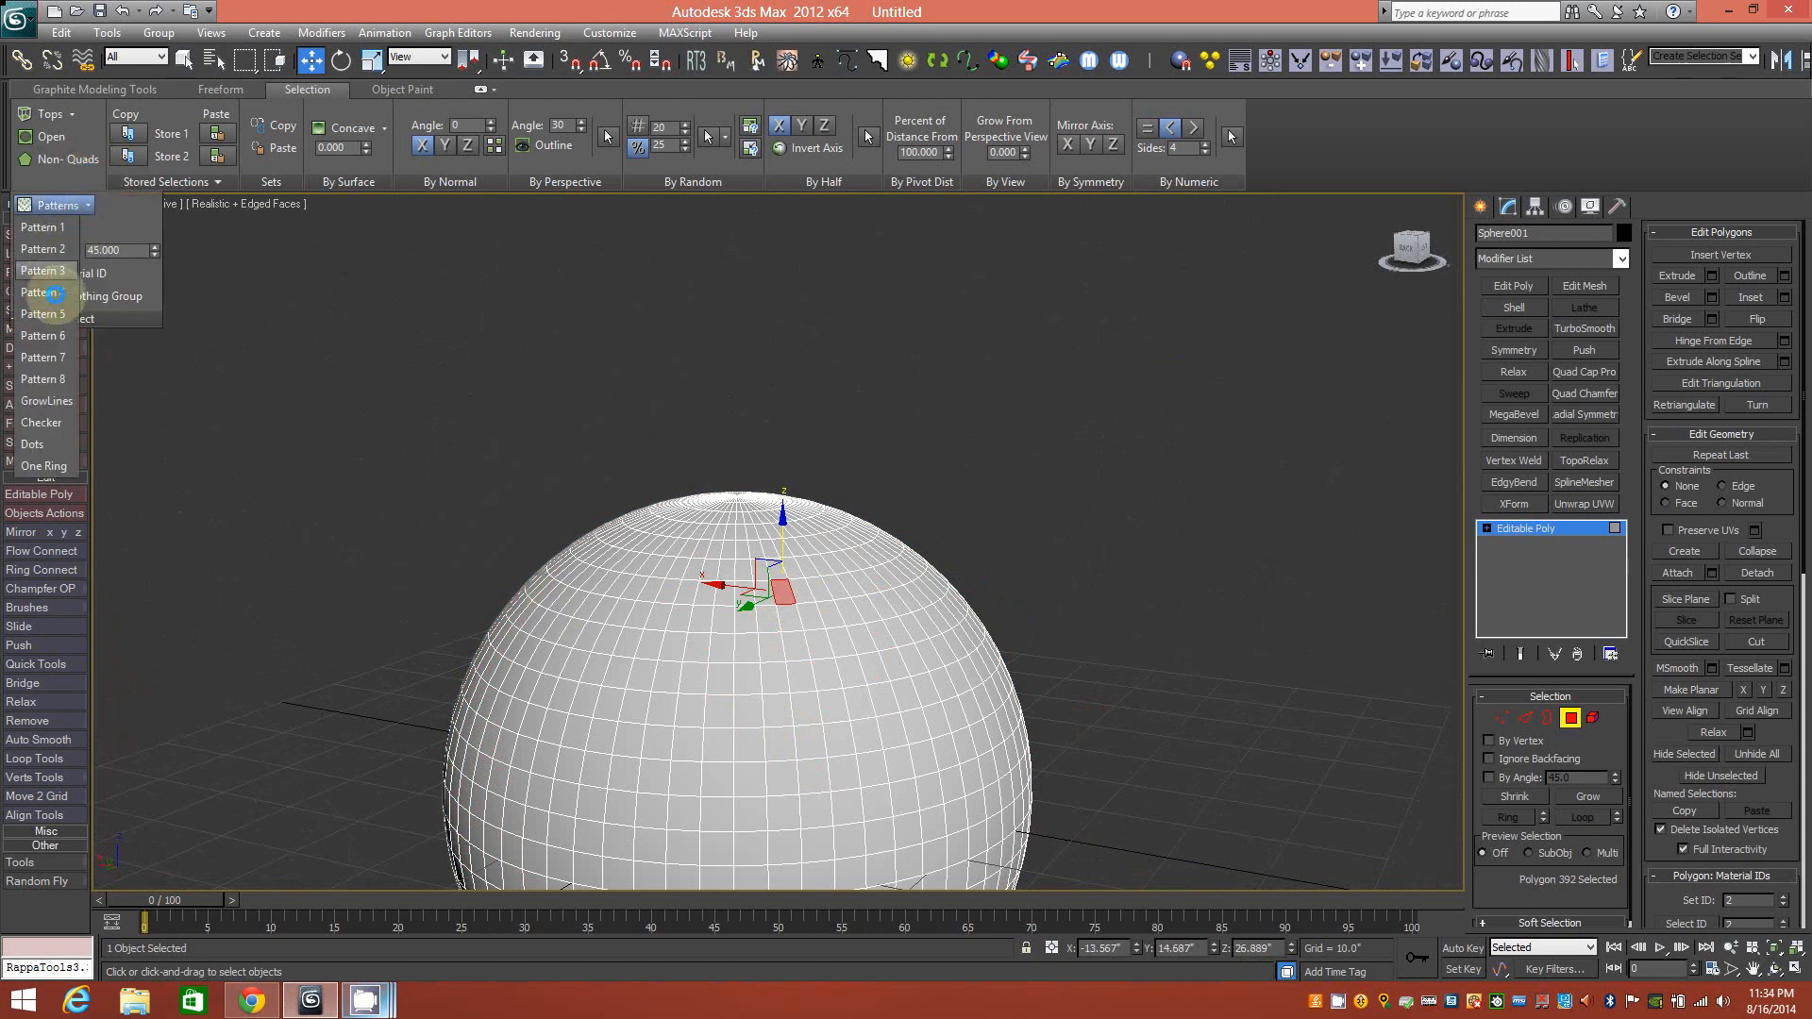
pyautogui.click(54, 298)
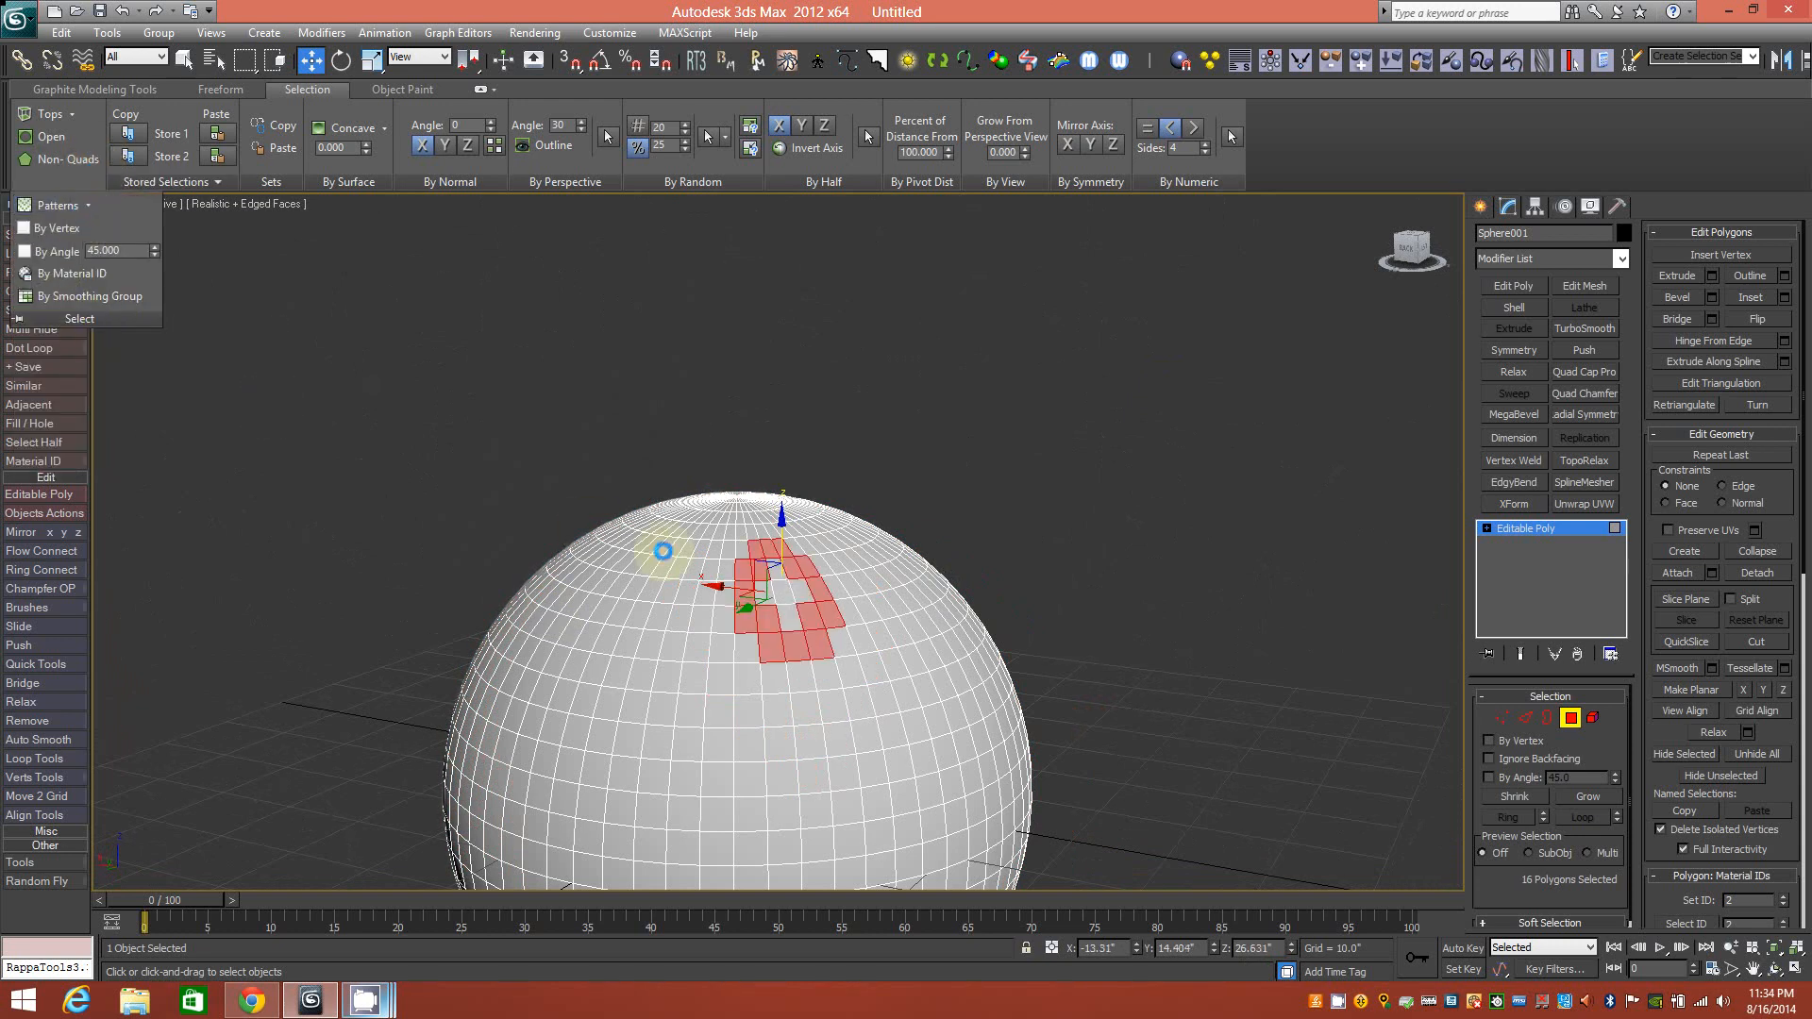
pyautogui.click(63, 183)
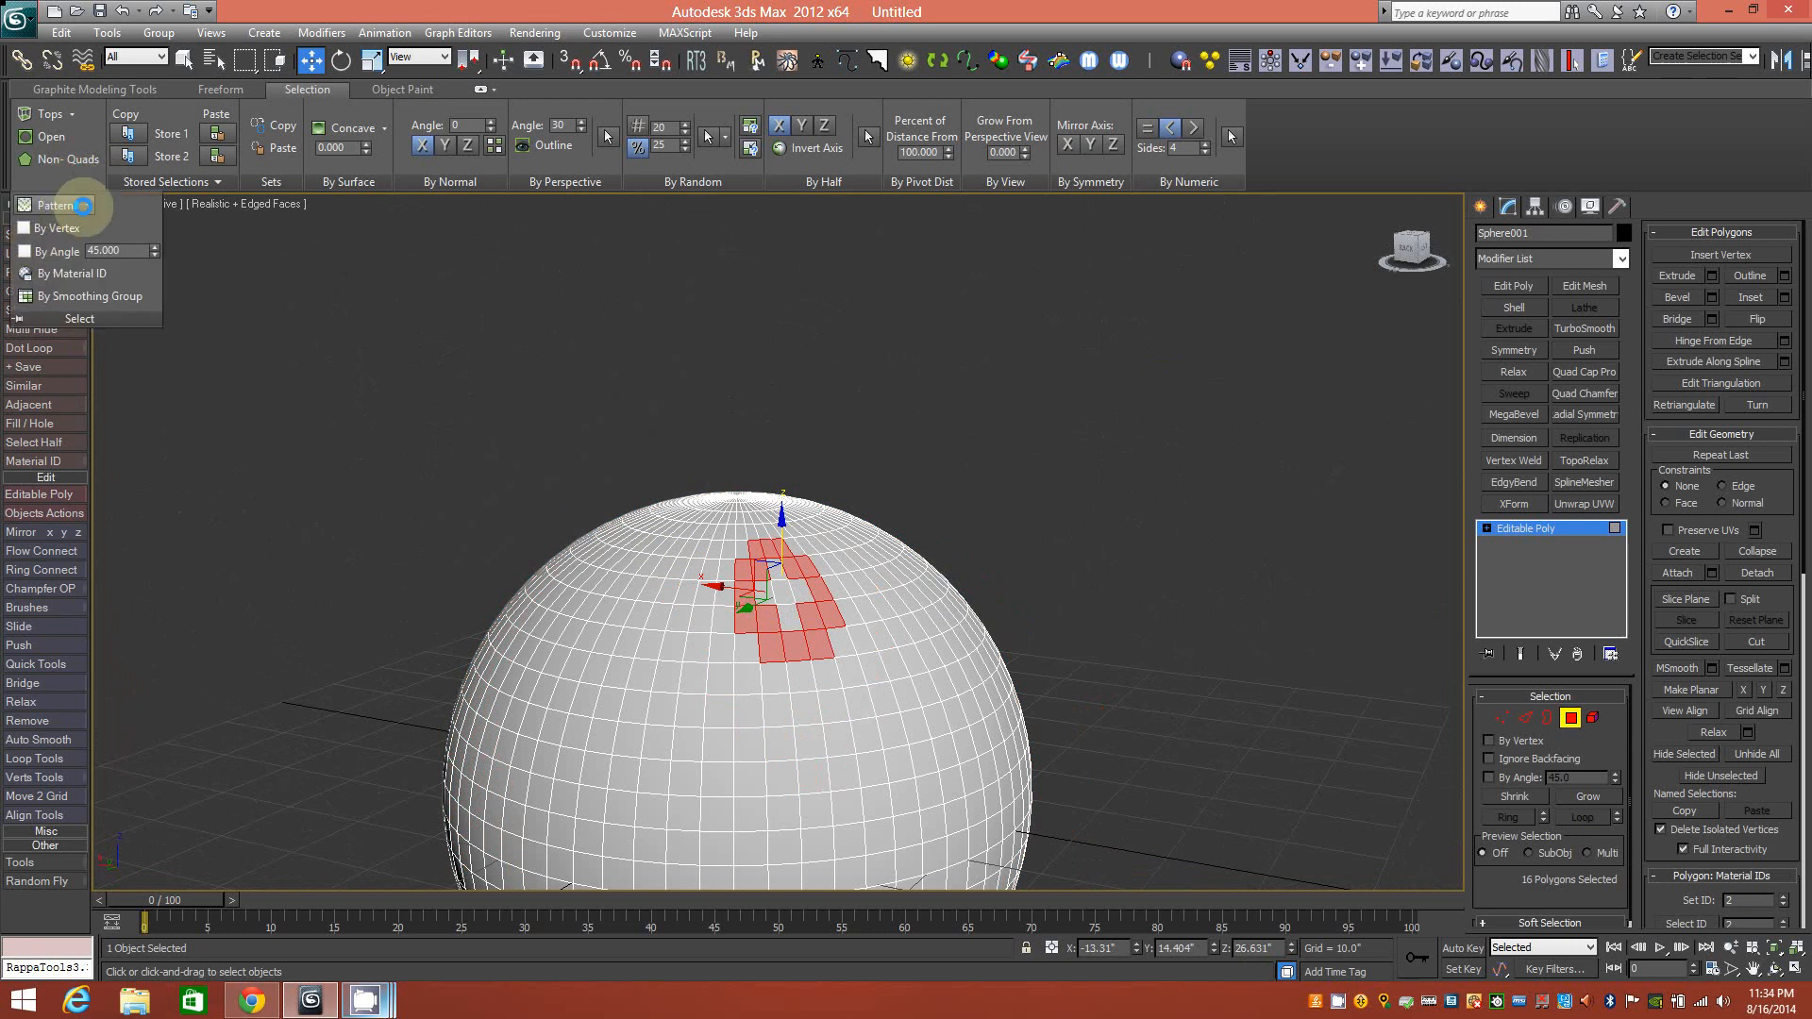
pyautogui.click(82, 205)
pyautogui.click(53, 330)
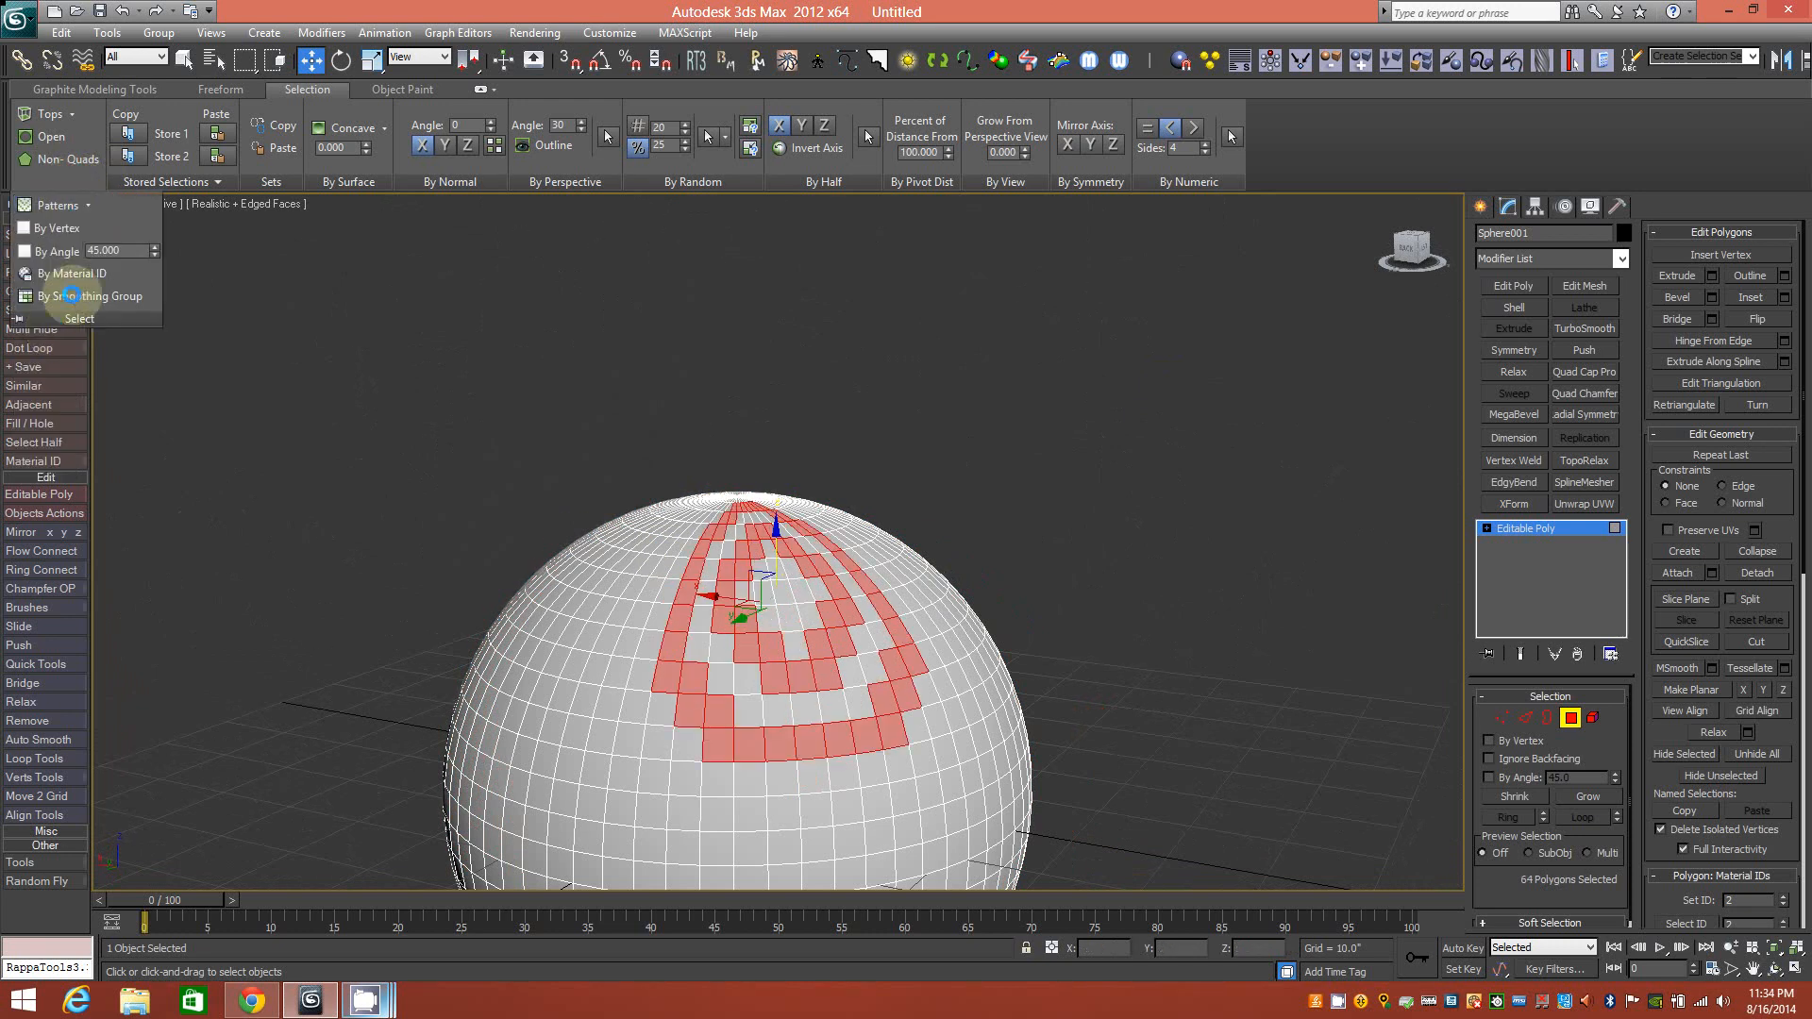
pyautogui.click(82, 204)
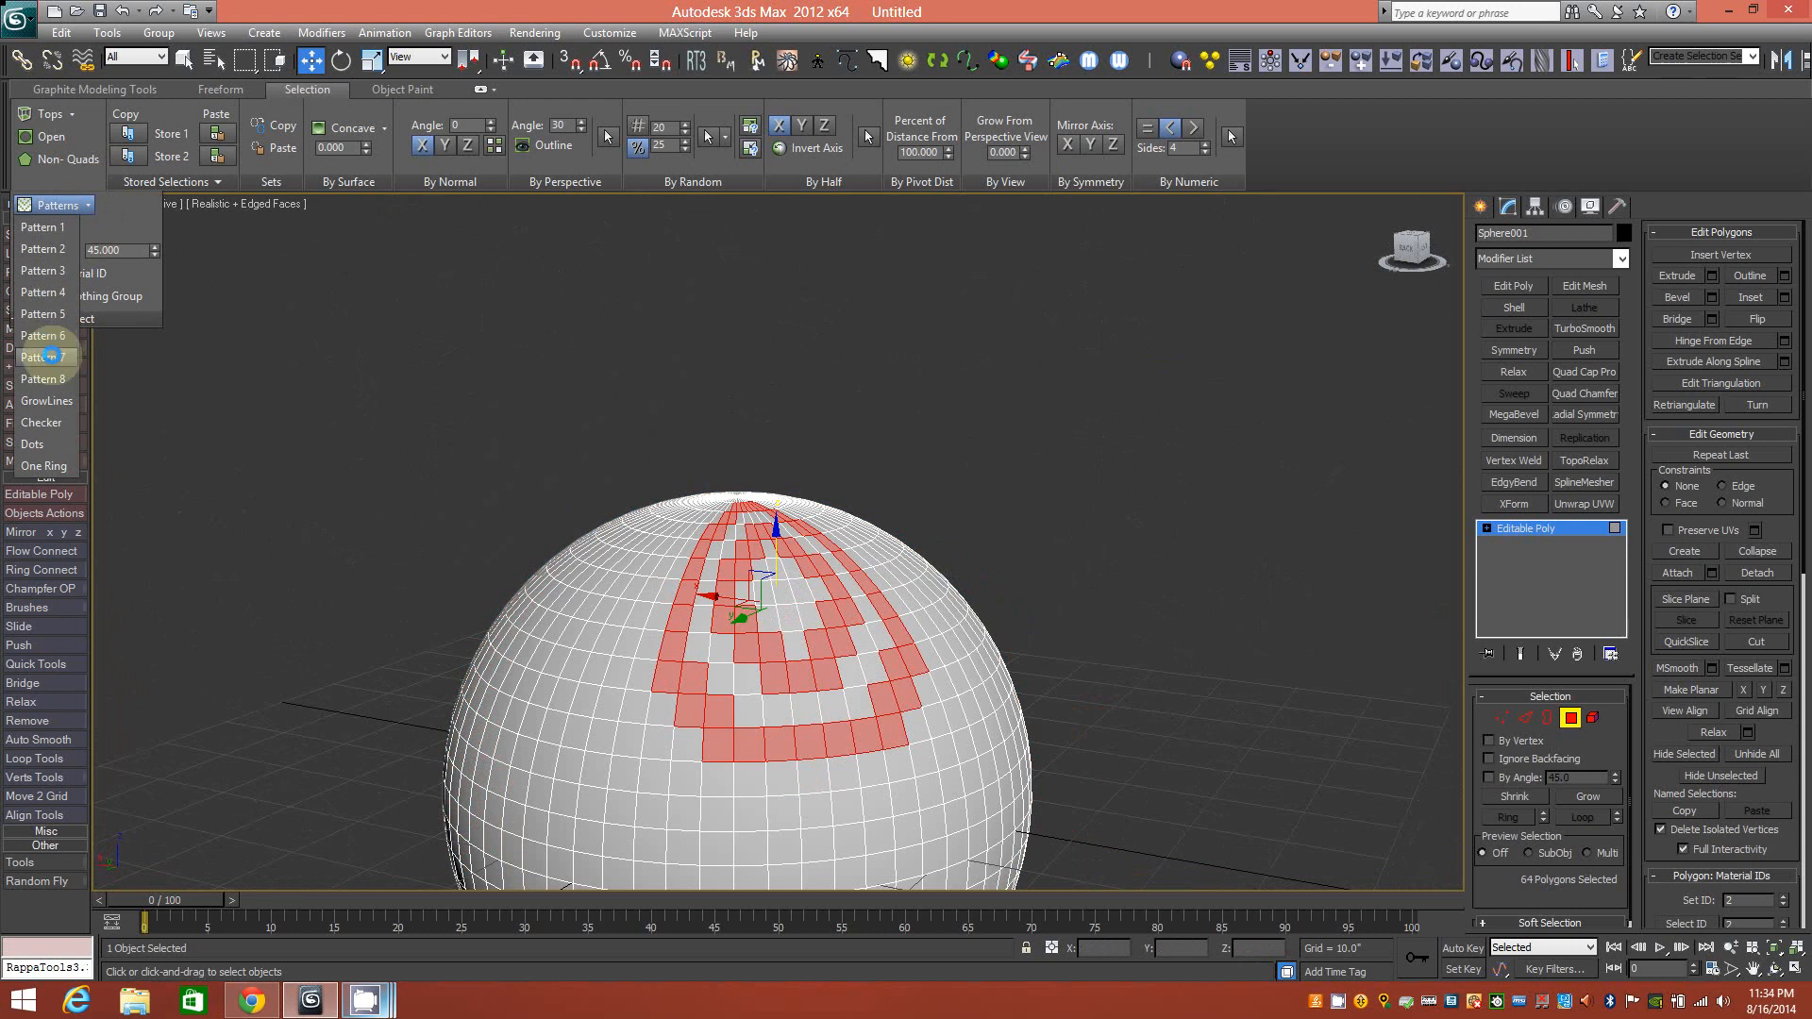
pyautogui.click(52, 356)
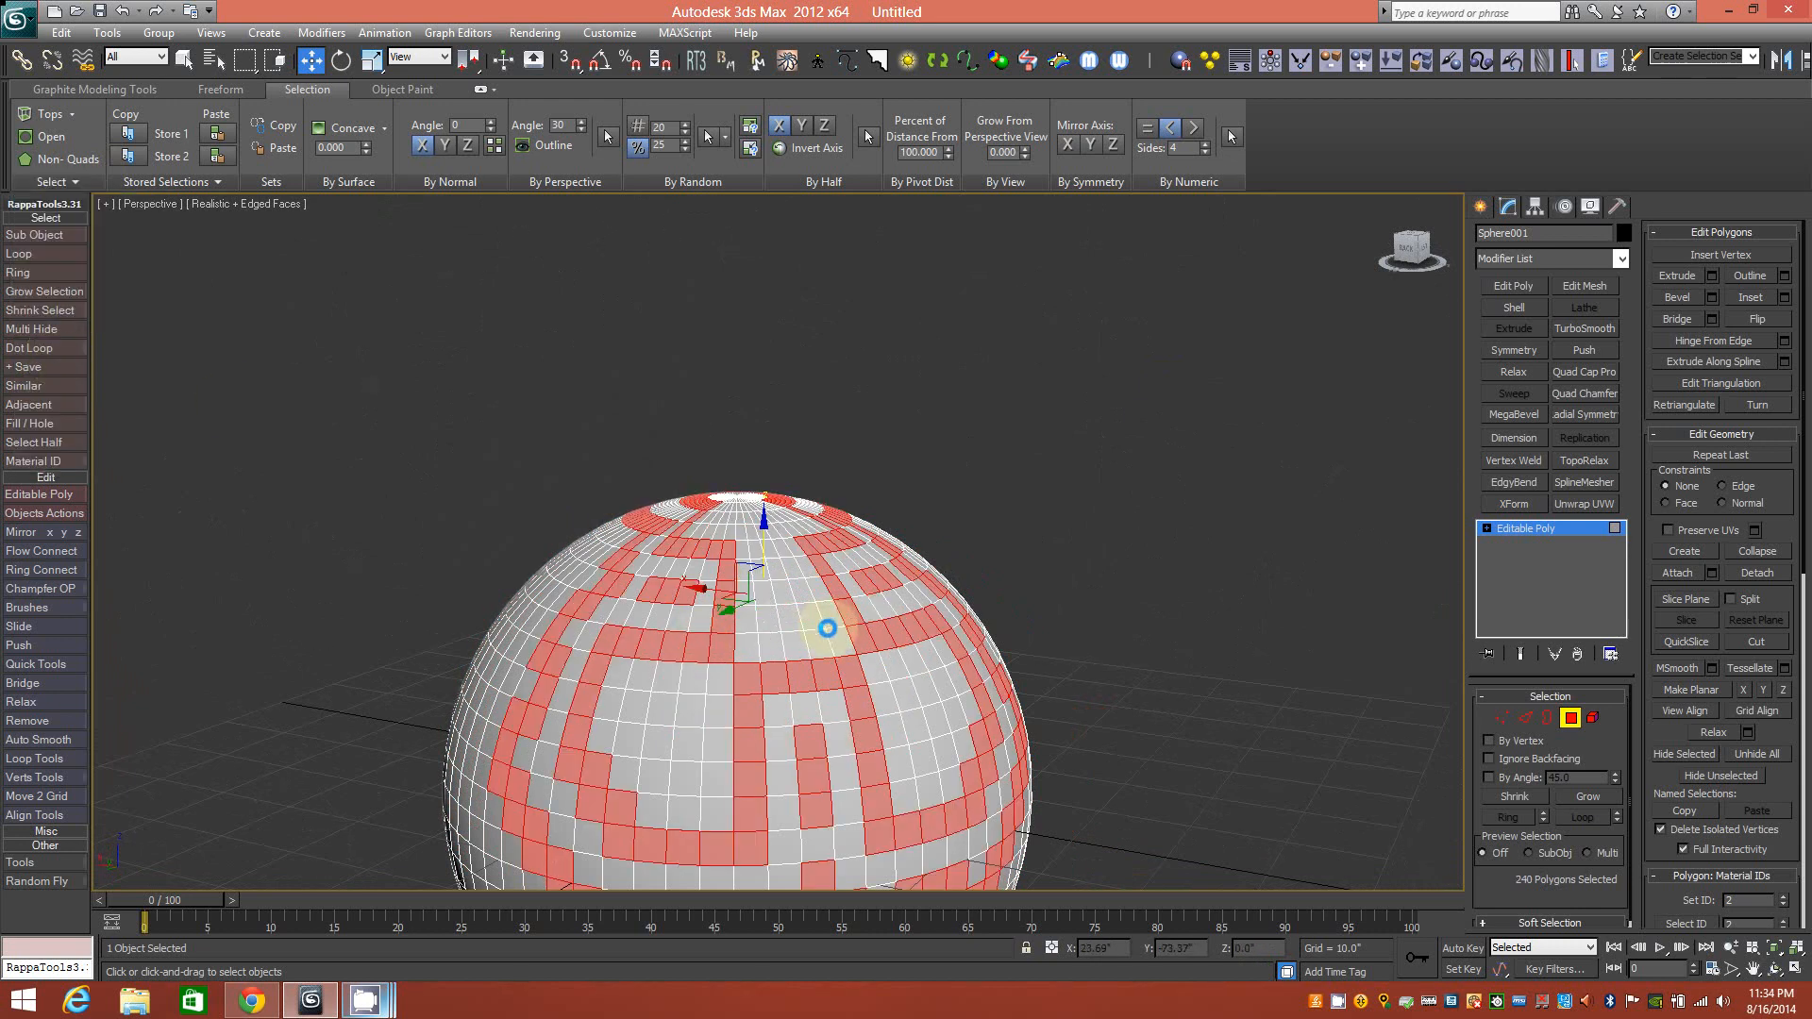
pyautogui.keyDown('alt'); pyautogui.moveTo(824, 673); pyautogui.dragTo(838, 602, button='middle'); pyautogui.keyUp('alt')
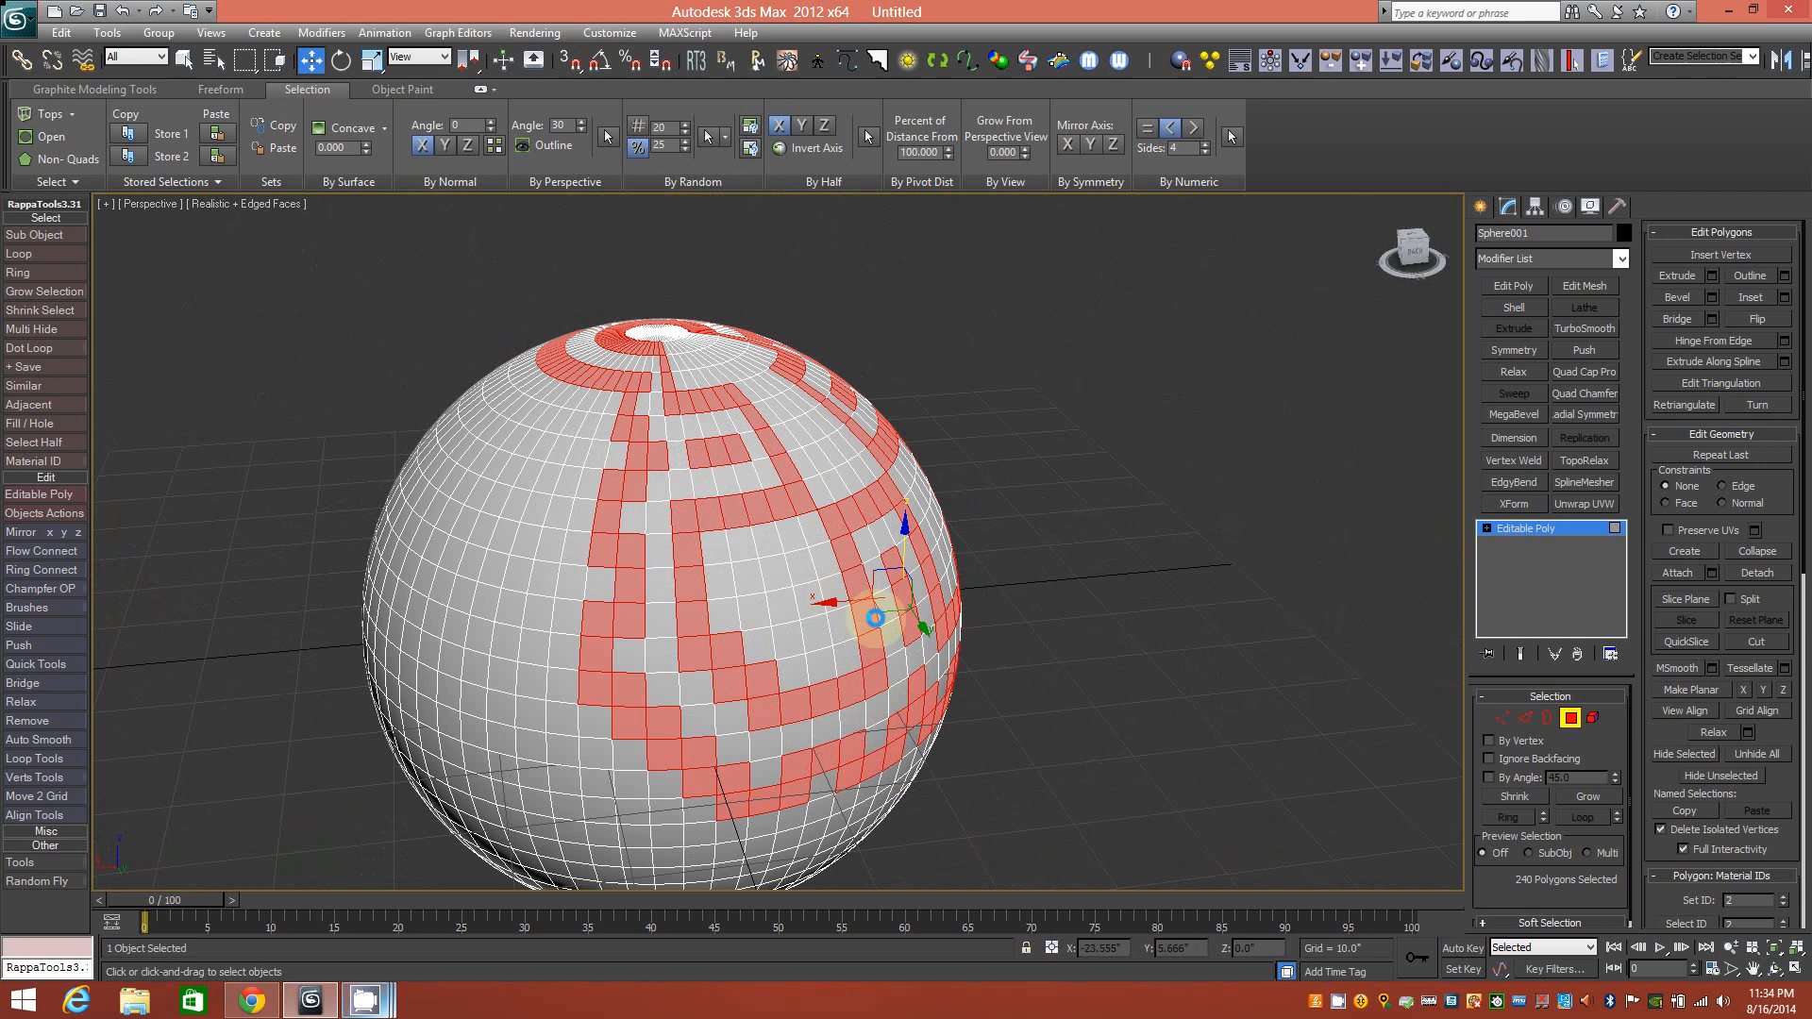
# Delete every face outside the maze pattern, leaving a cut-out shell.
pyautogui.hotkey('ctrl', 'i')
pyautogui.press('Delete')
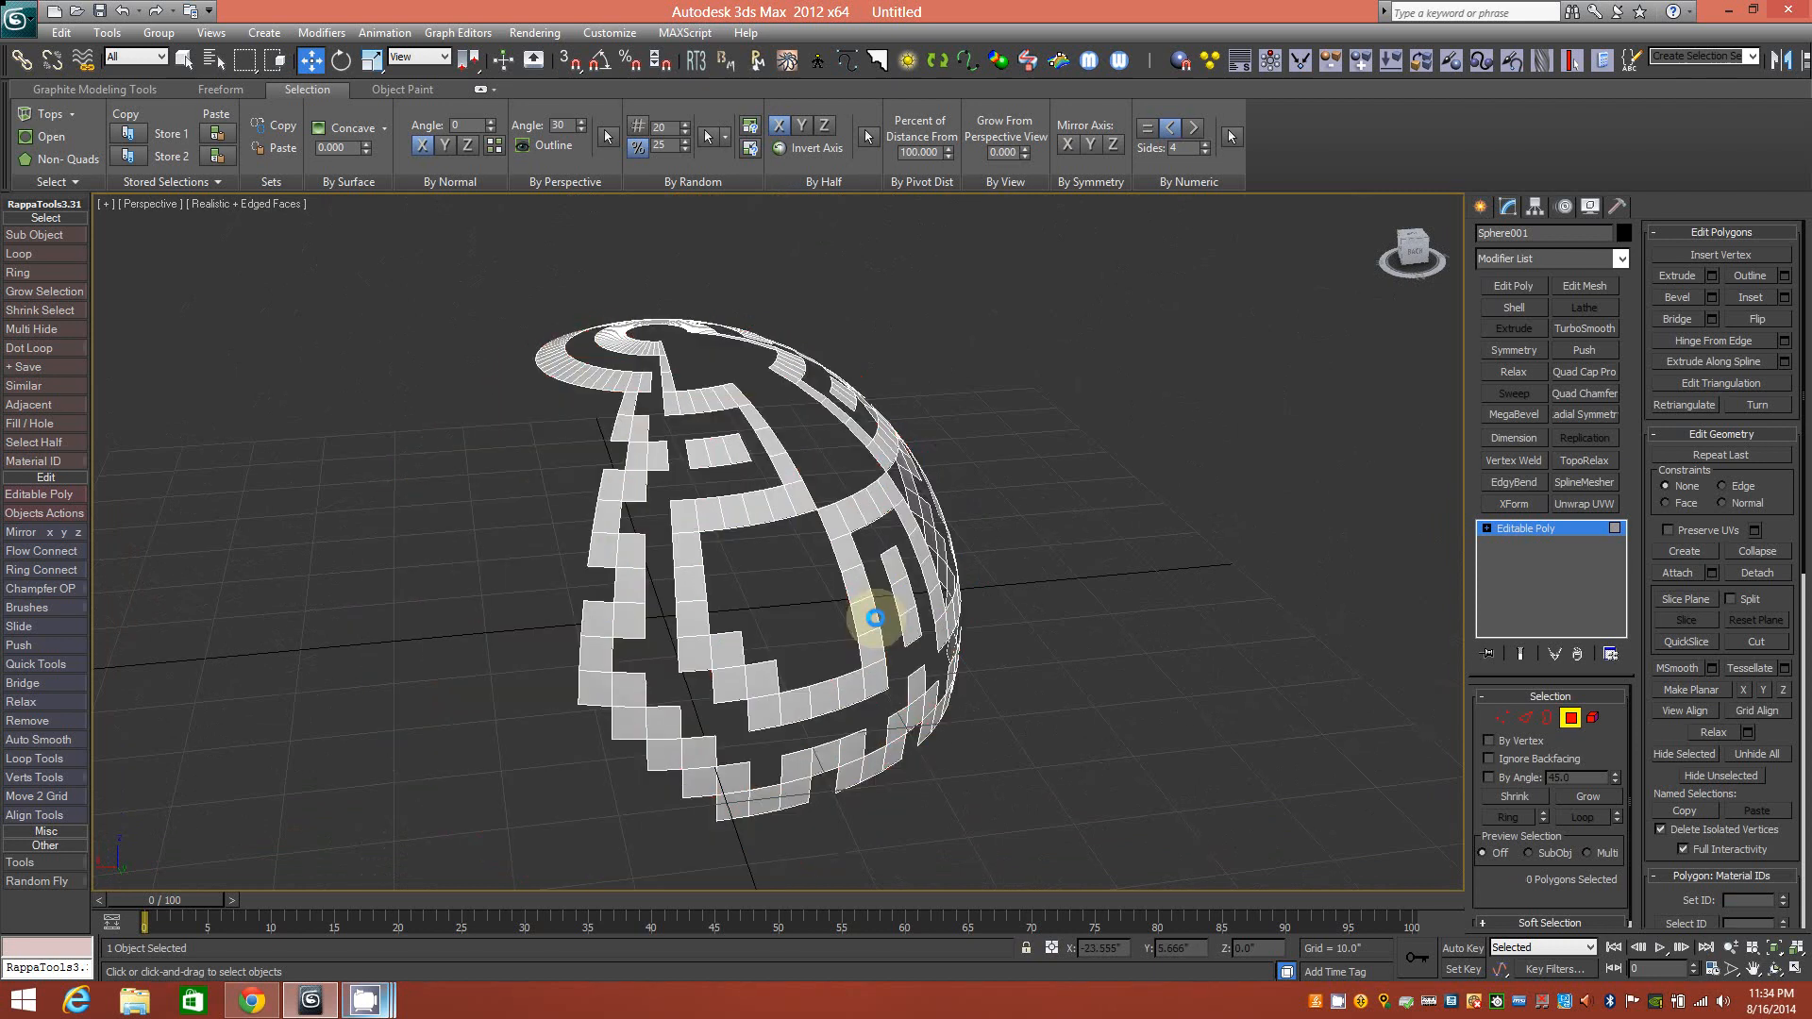
pyautogui.keyDown('alt'); pyautogui.moveTo(948, 556); pyautogui.dragTo(910, 543, button='middle'); pyautogui.keyUp('alt')
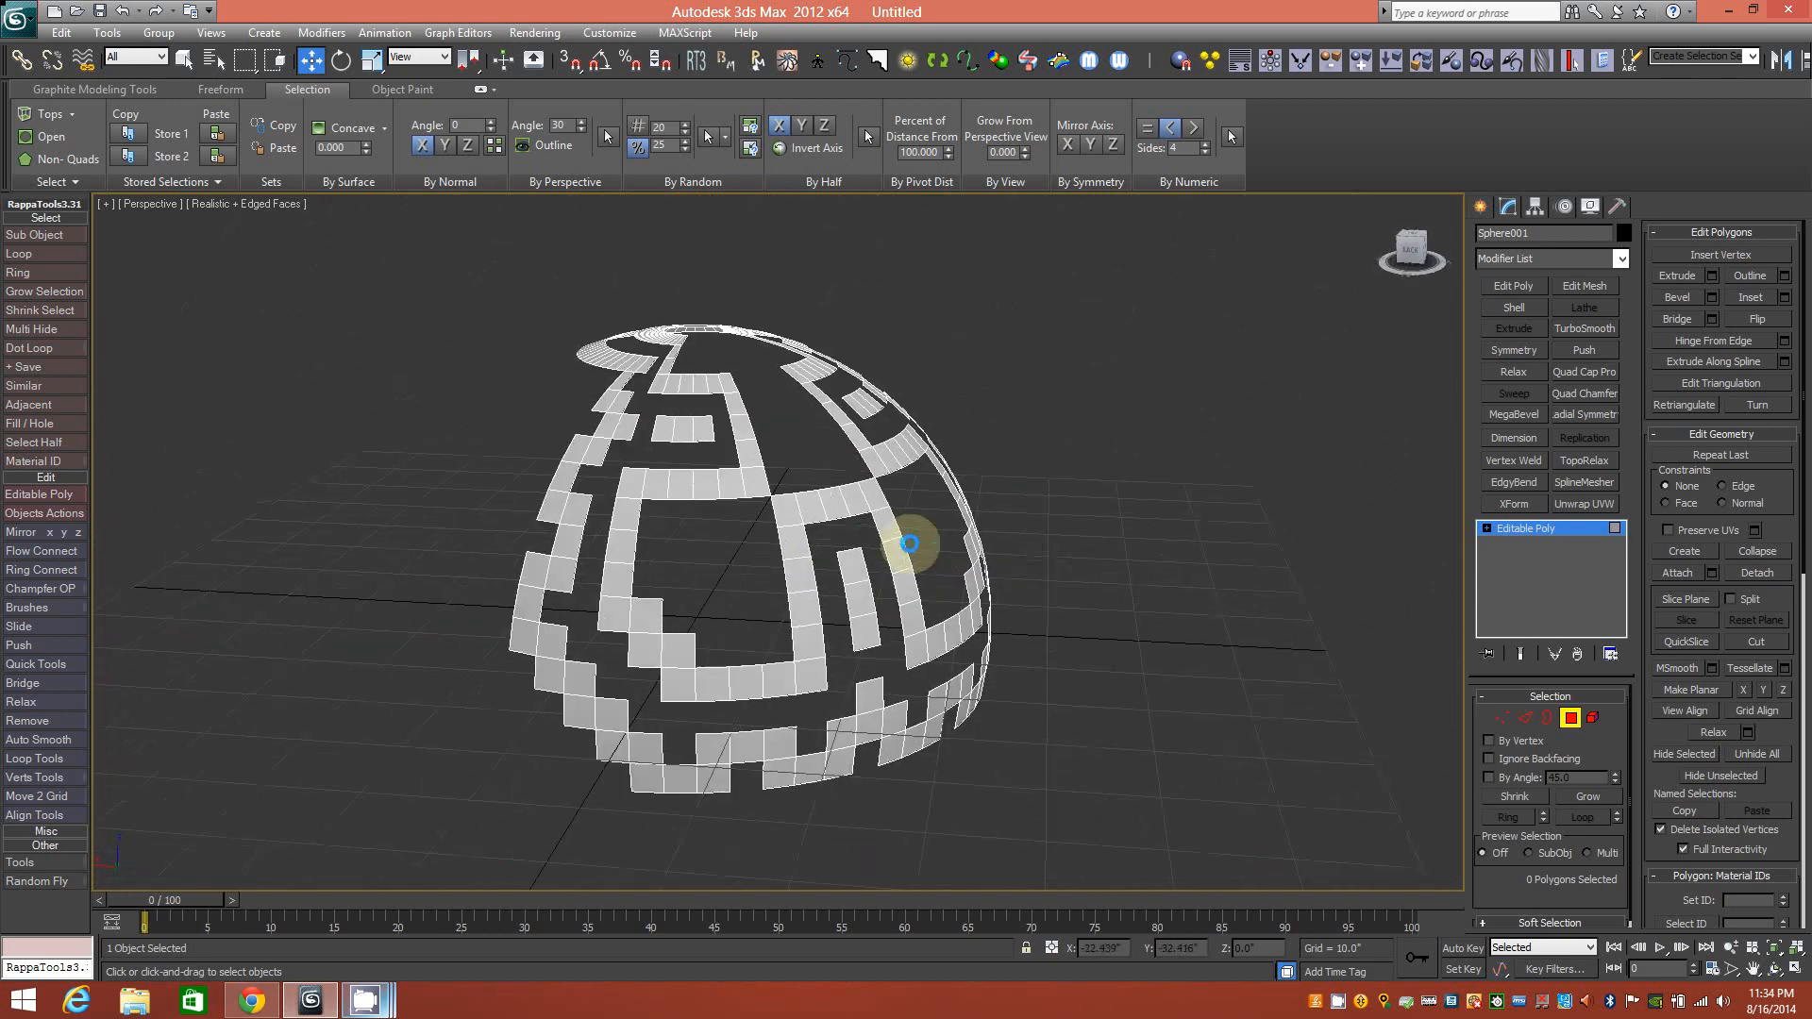
# Add TurboSmooth to the shell at object level, then undo back to the full sphere.
pyautogui.click(1567, 718)
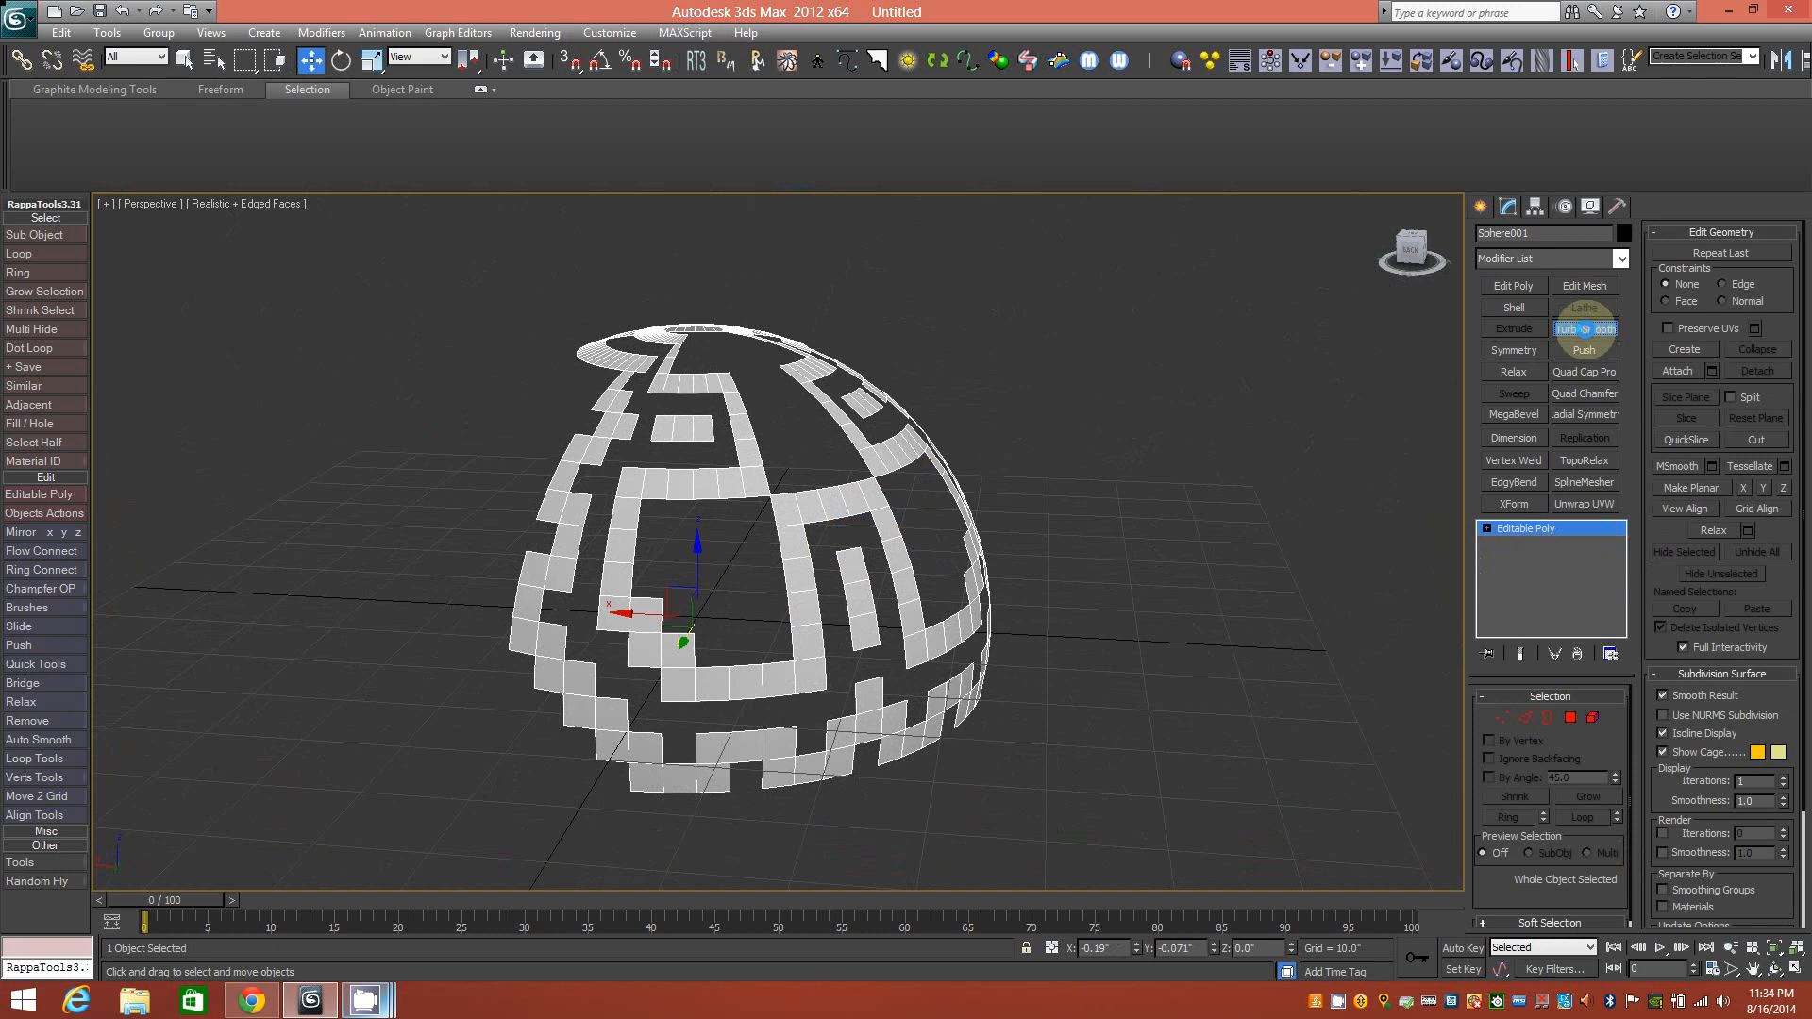
pyautogui.click(1584, 328)
pyautogui.keyDown('alt'); pyautogui.moveTo(961, 466); pyautogui.dragTo(855, 465, button='middle'); pyautogui.keyUp('alt')
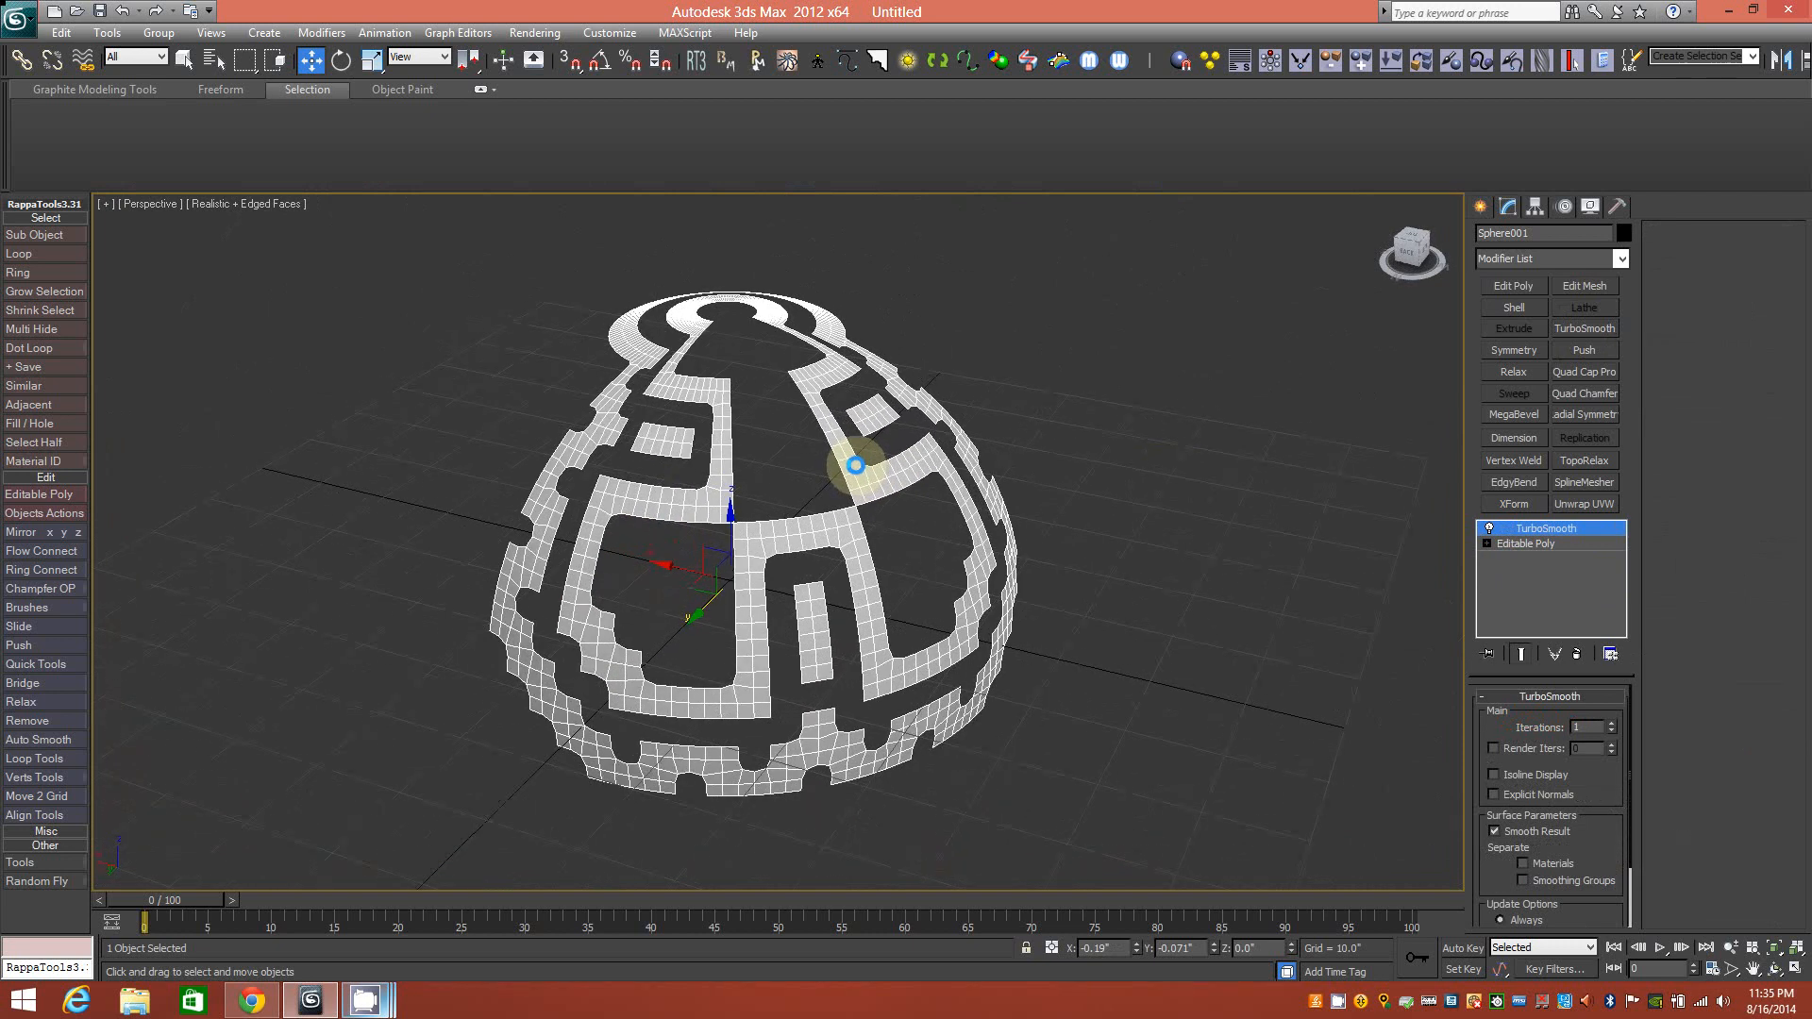
pyautogui.hotkey('ctrl', 'z')
pyautogui.hotkey('ctrl', 'z')
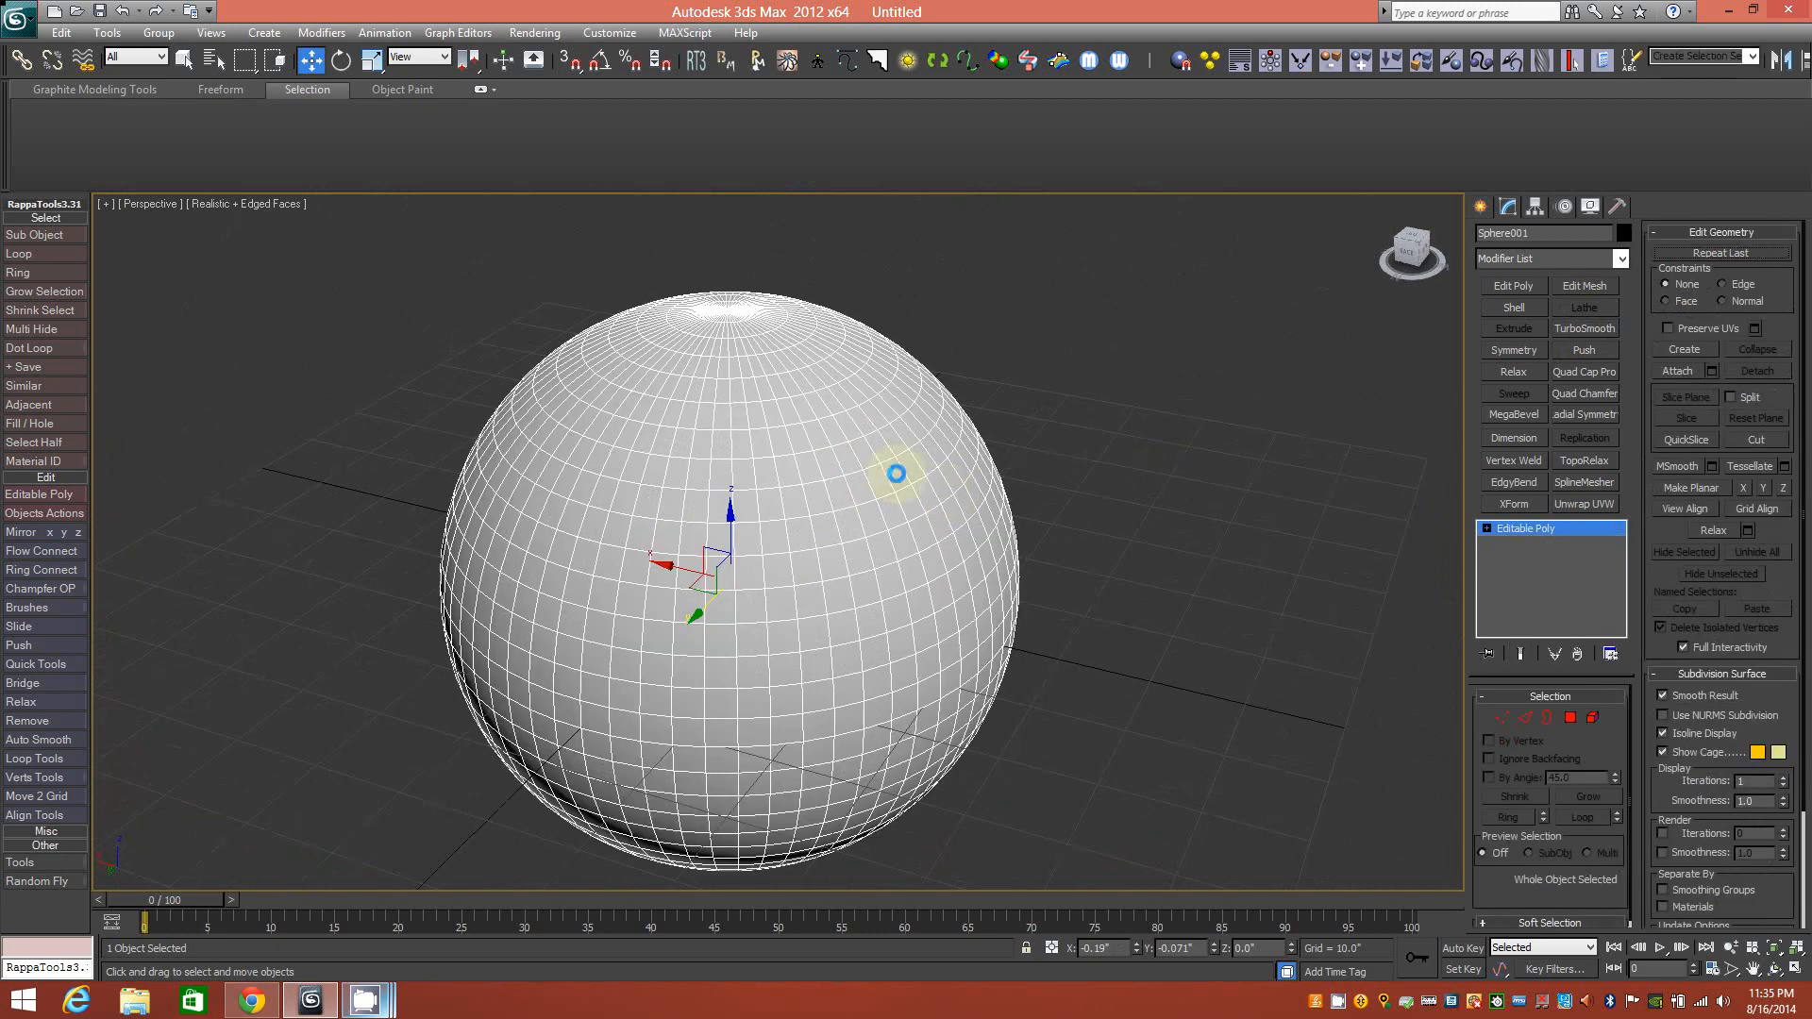
# In Polygon mode, select a single polygon just below the sphere's pole.
pyautogui.click(1570, 717)
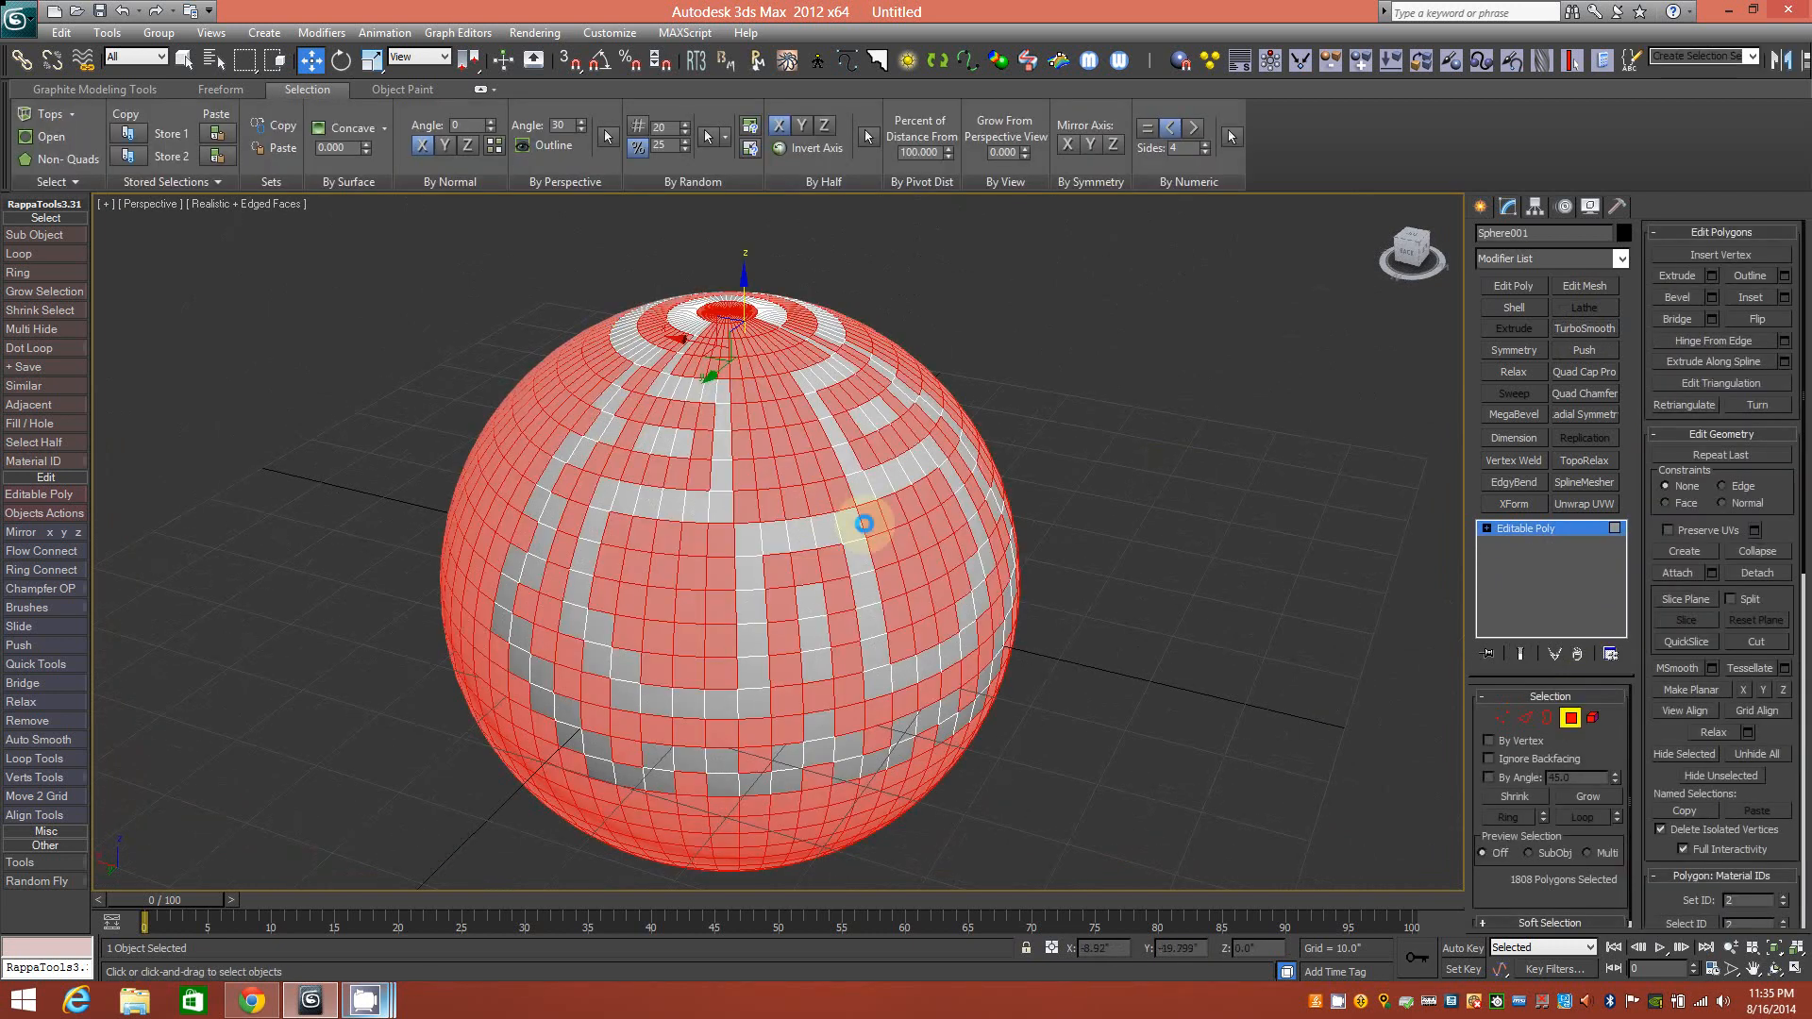
pyautogui.click(817, 497)
pyautogui.keyDown('alt'); pyautogui.moveTo(756, 396); pyautogui.dragTo(776, 515, button='middle'); pyautogui.keyUp('alt')
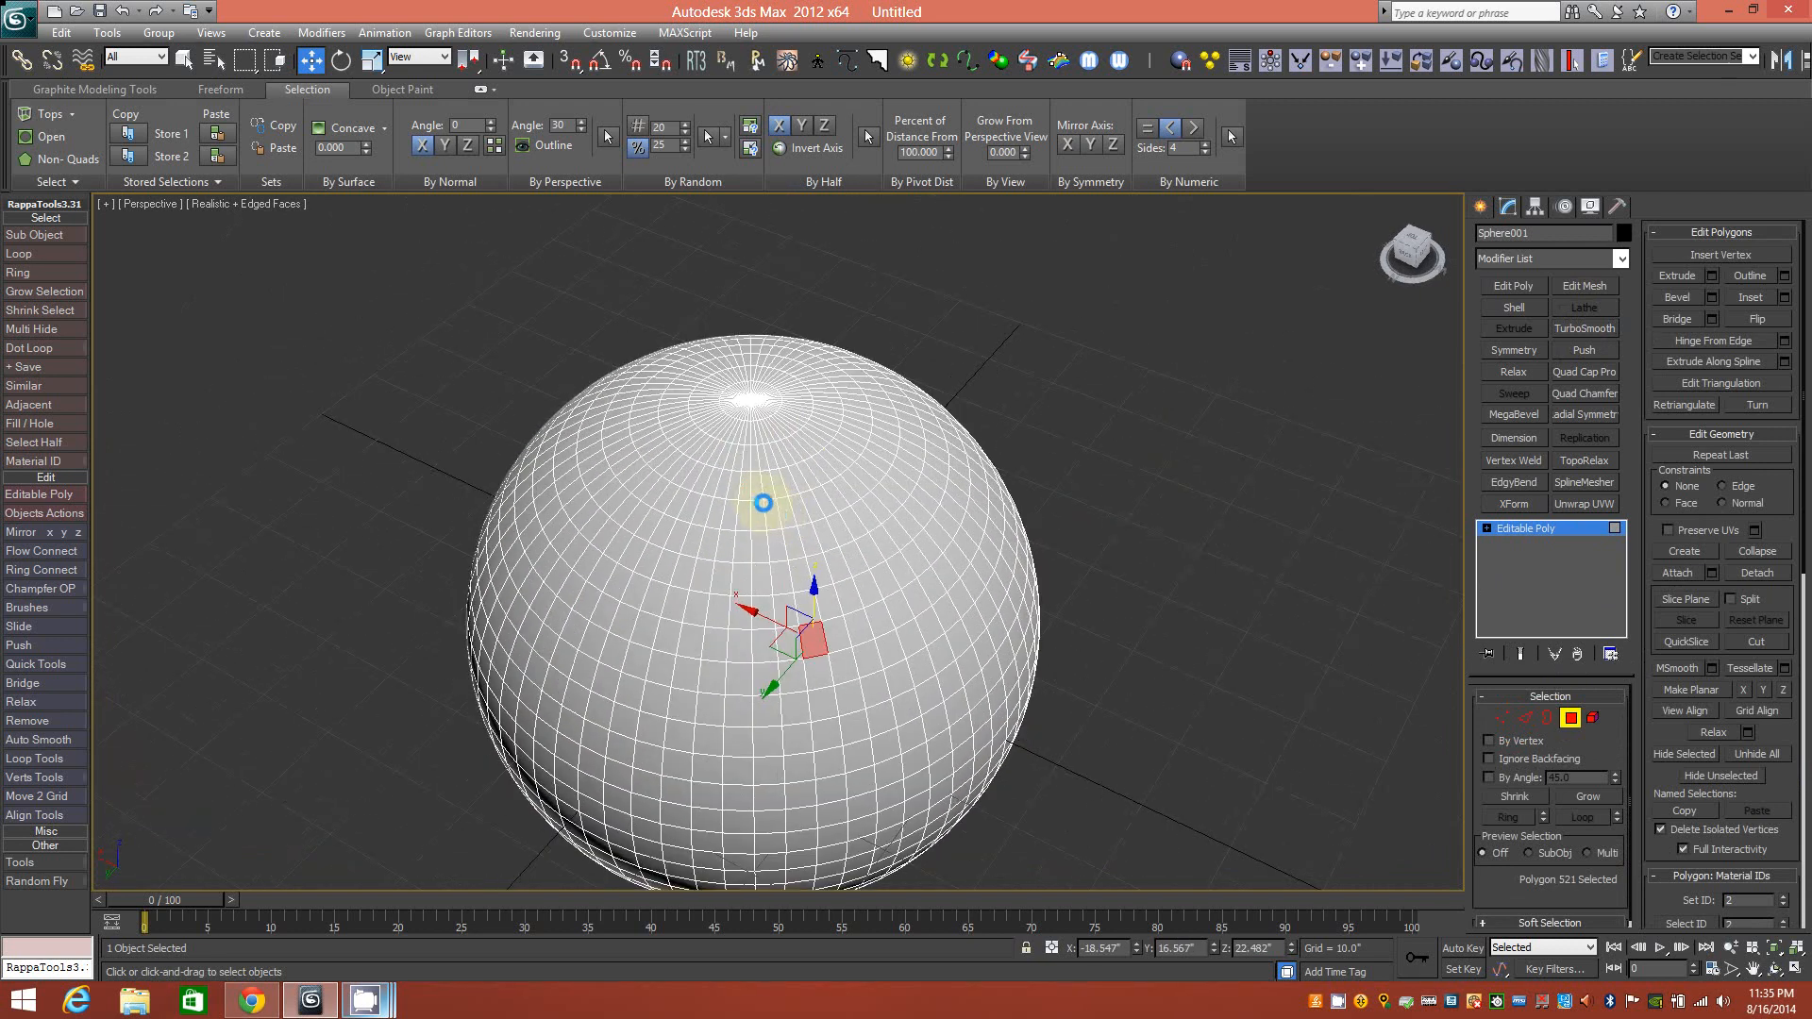
pyautogui.scroll(4, 764, 503)
pyautogui.click(754, 508)
pyautogui.keyDown('alt'); pyautogui.moveTo(728, 527); pyautogui.dragTo(786, 572, button='middle'); pyautogui.keyUp('alt')
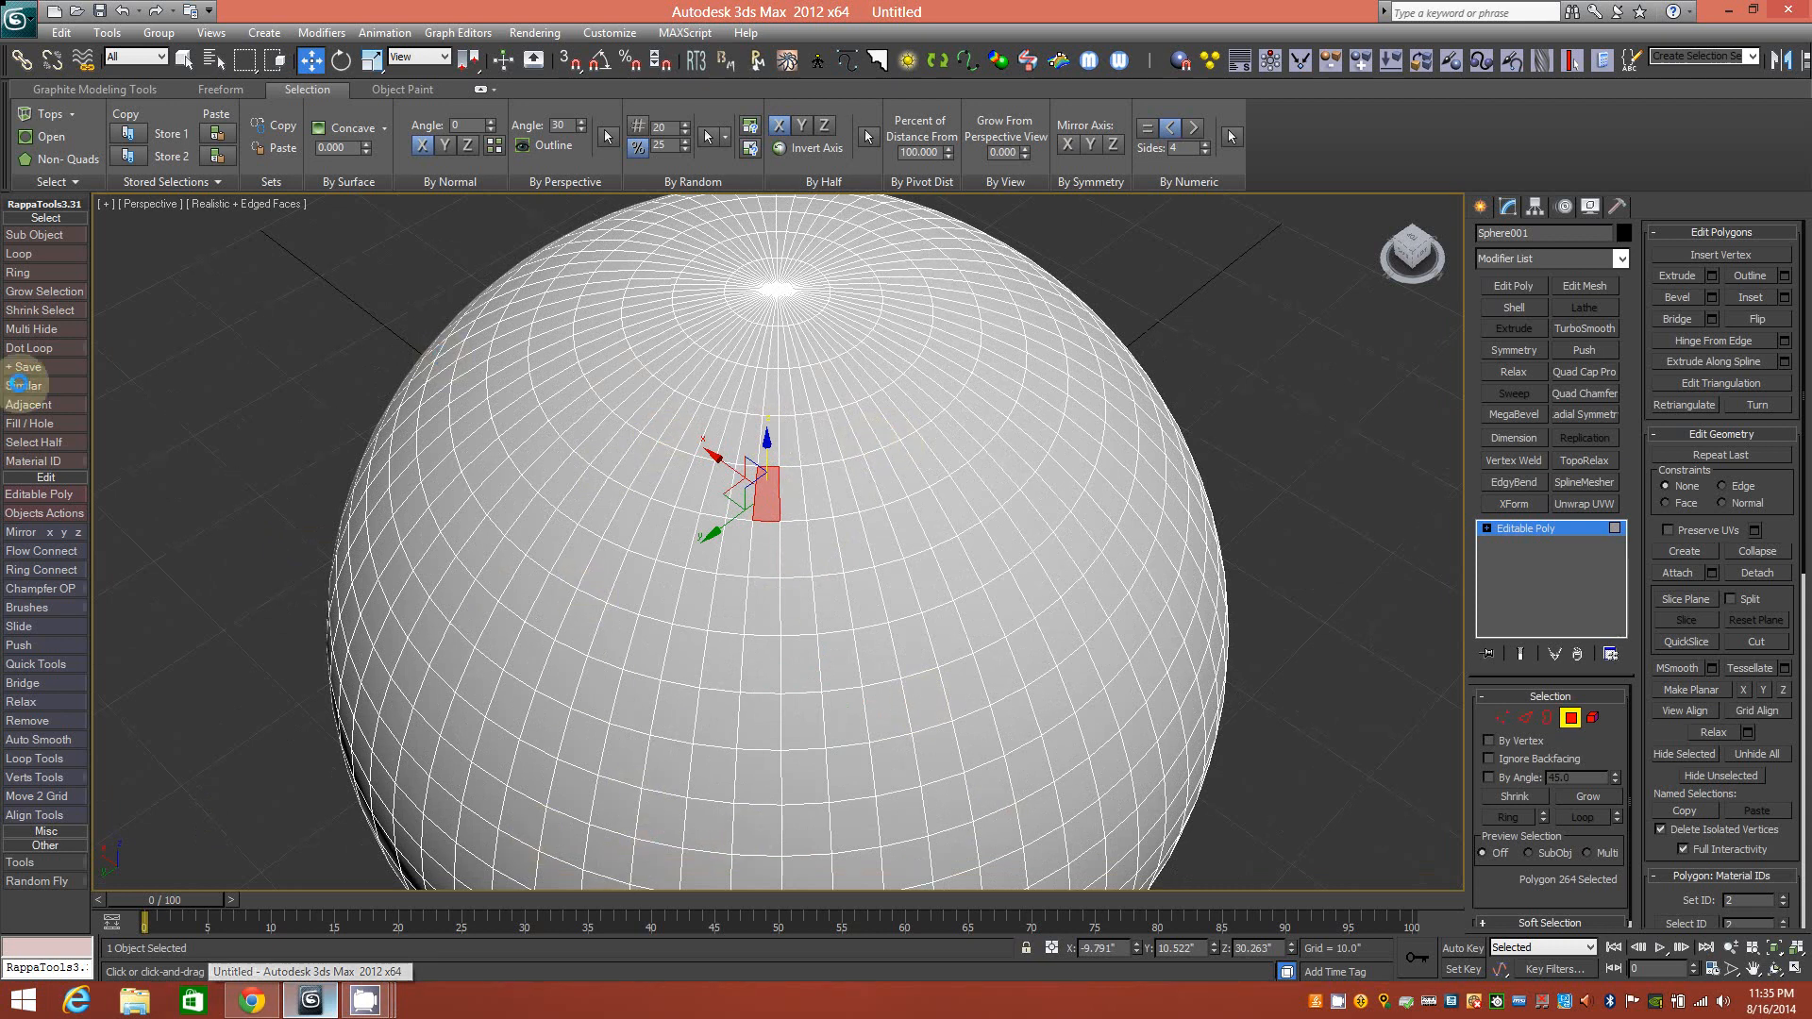
# Apply the Checker pattern four times, growing the selection to 13, 25, then 41 polygons.
pyautogui.click(86, 181)
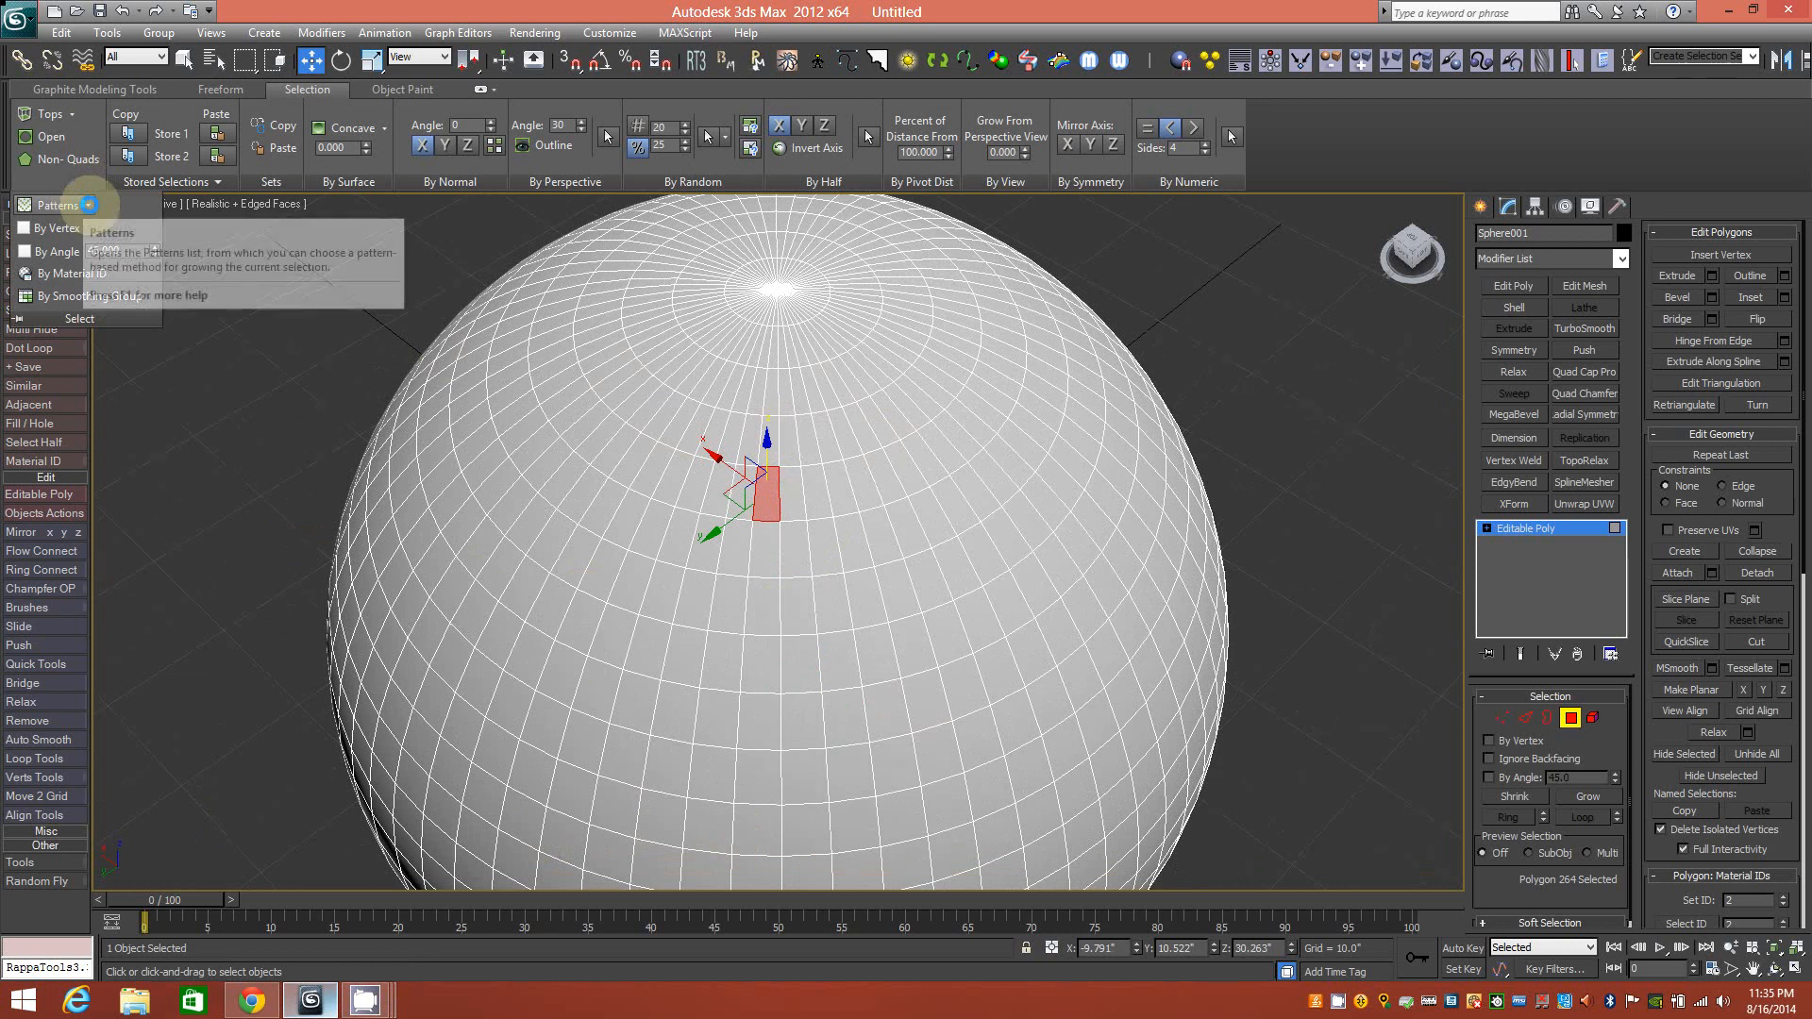
pyautogui.click(55, 205)
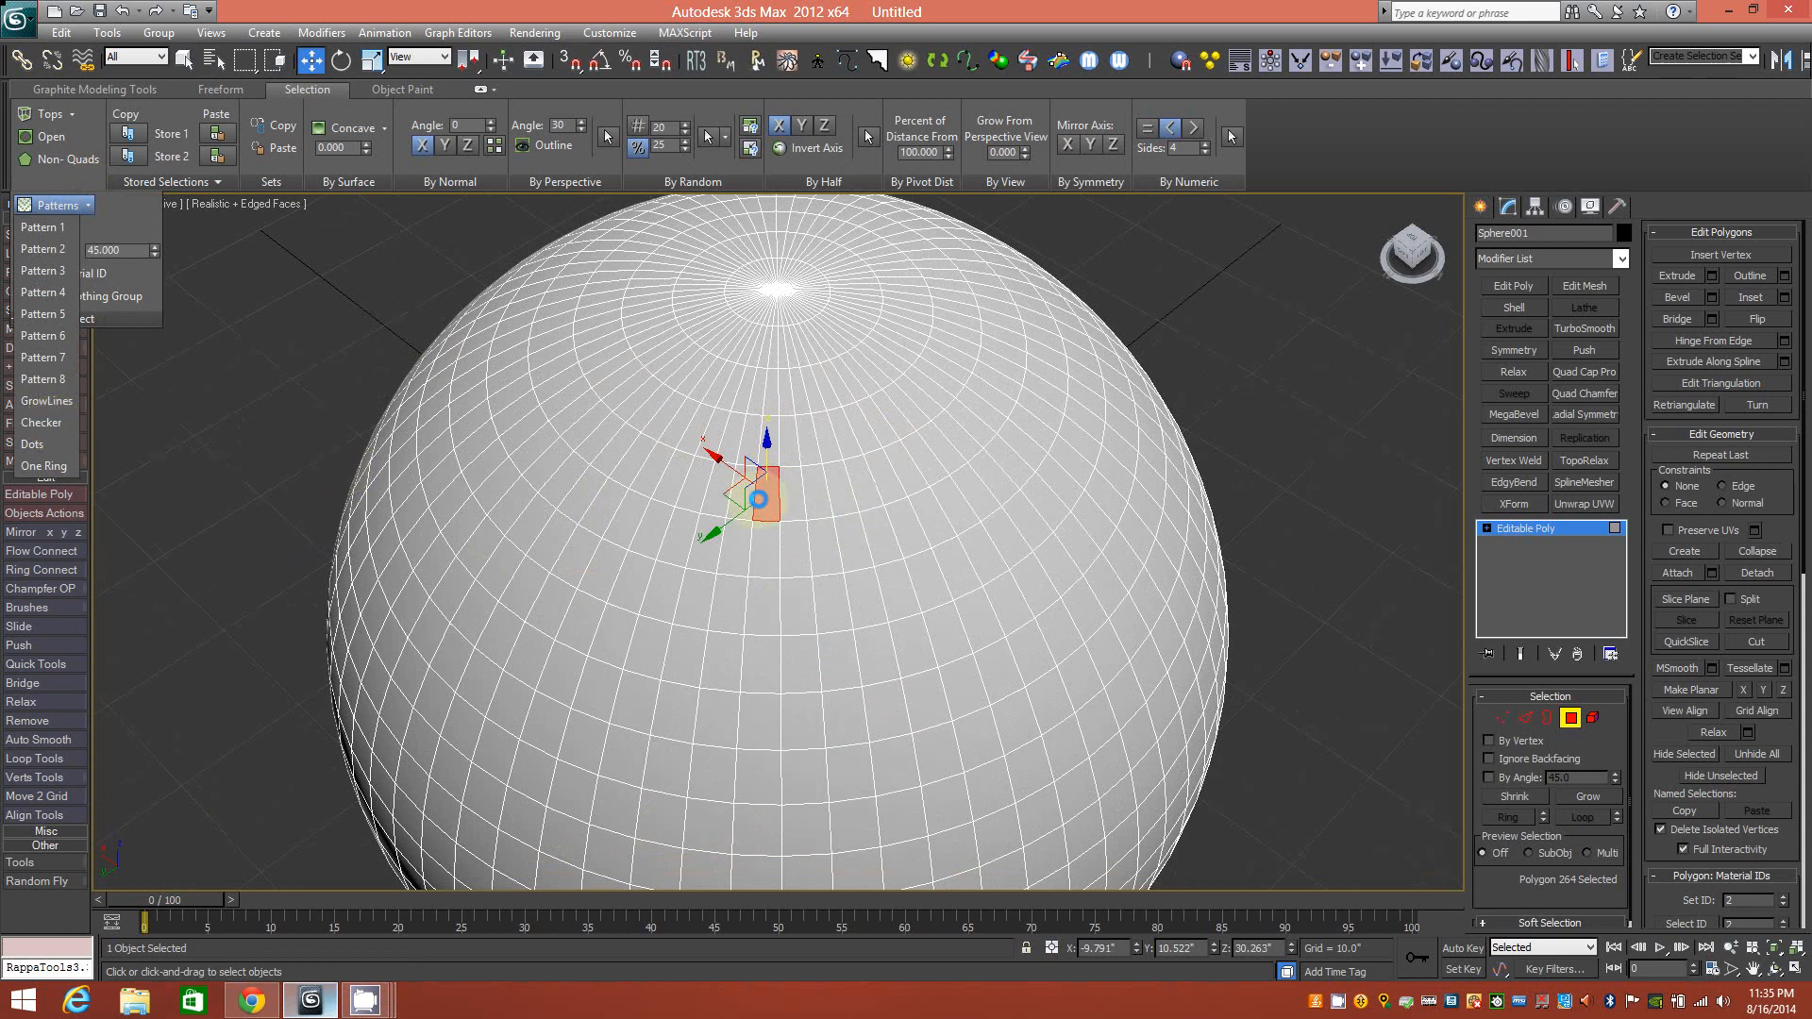
pyautogui.click(60, 424)
pyautogui.click(57, 205)
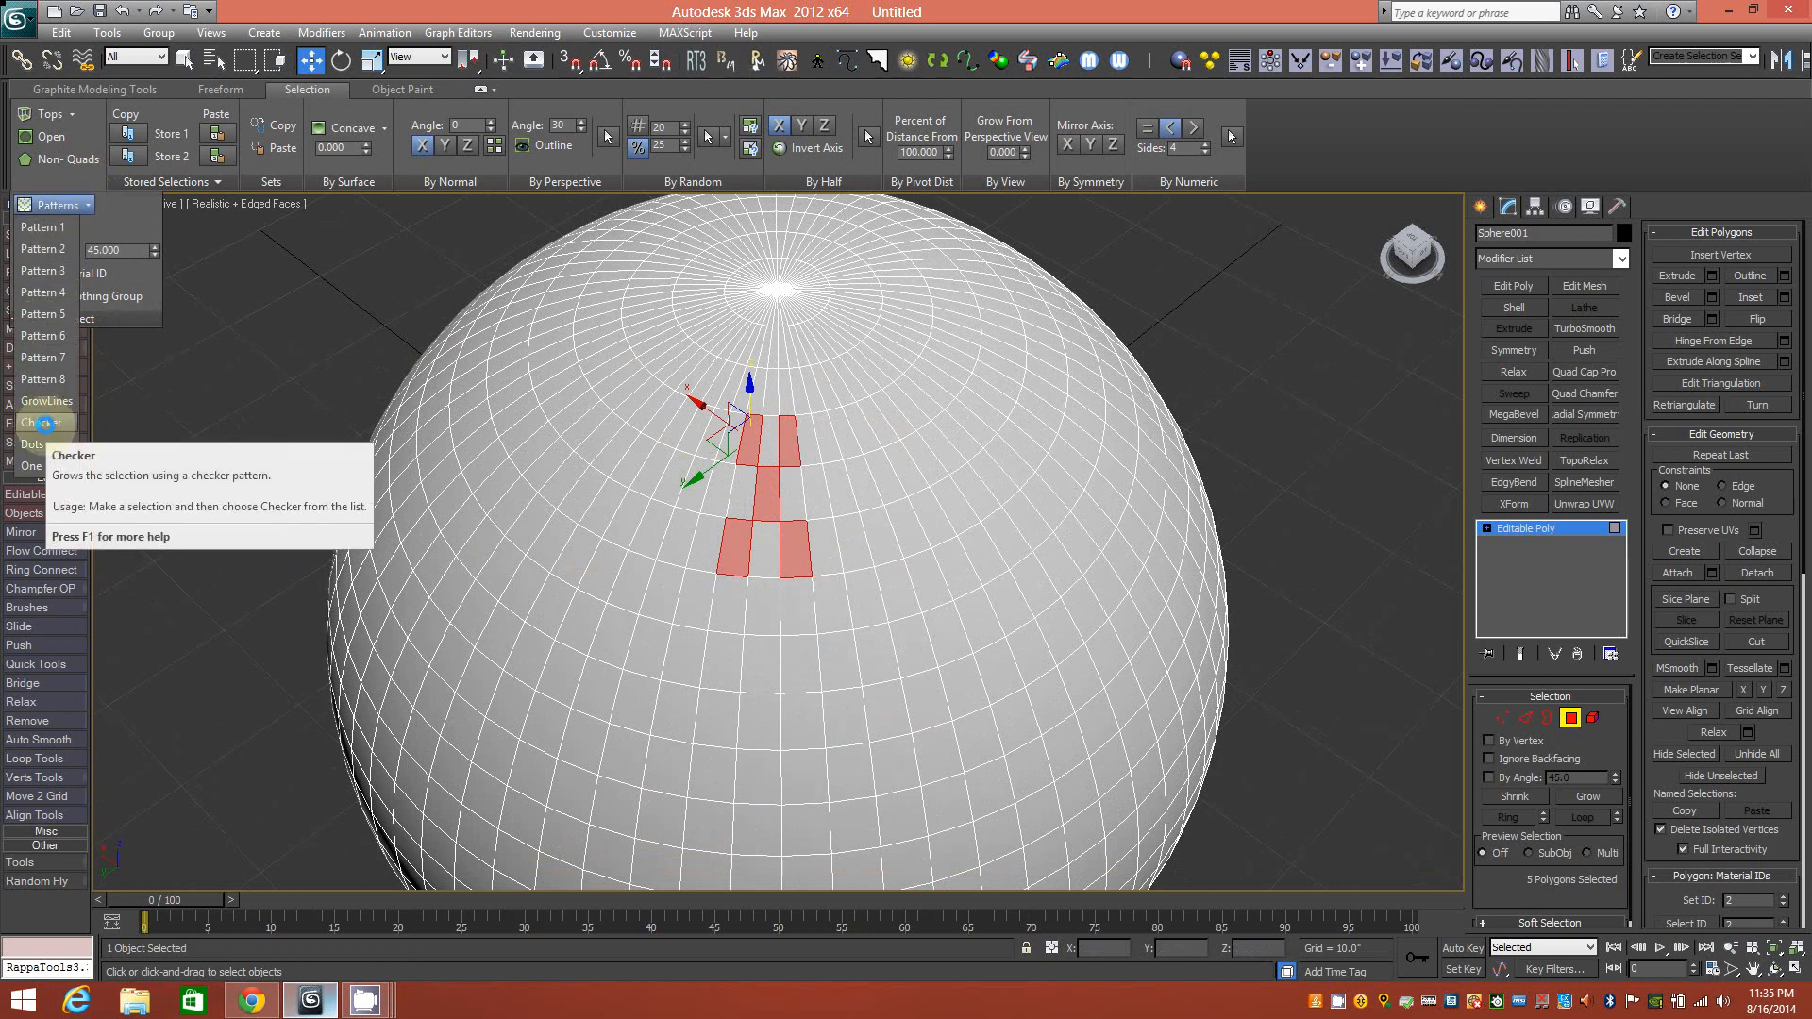
pyautogui.click(43, 424)
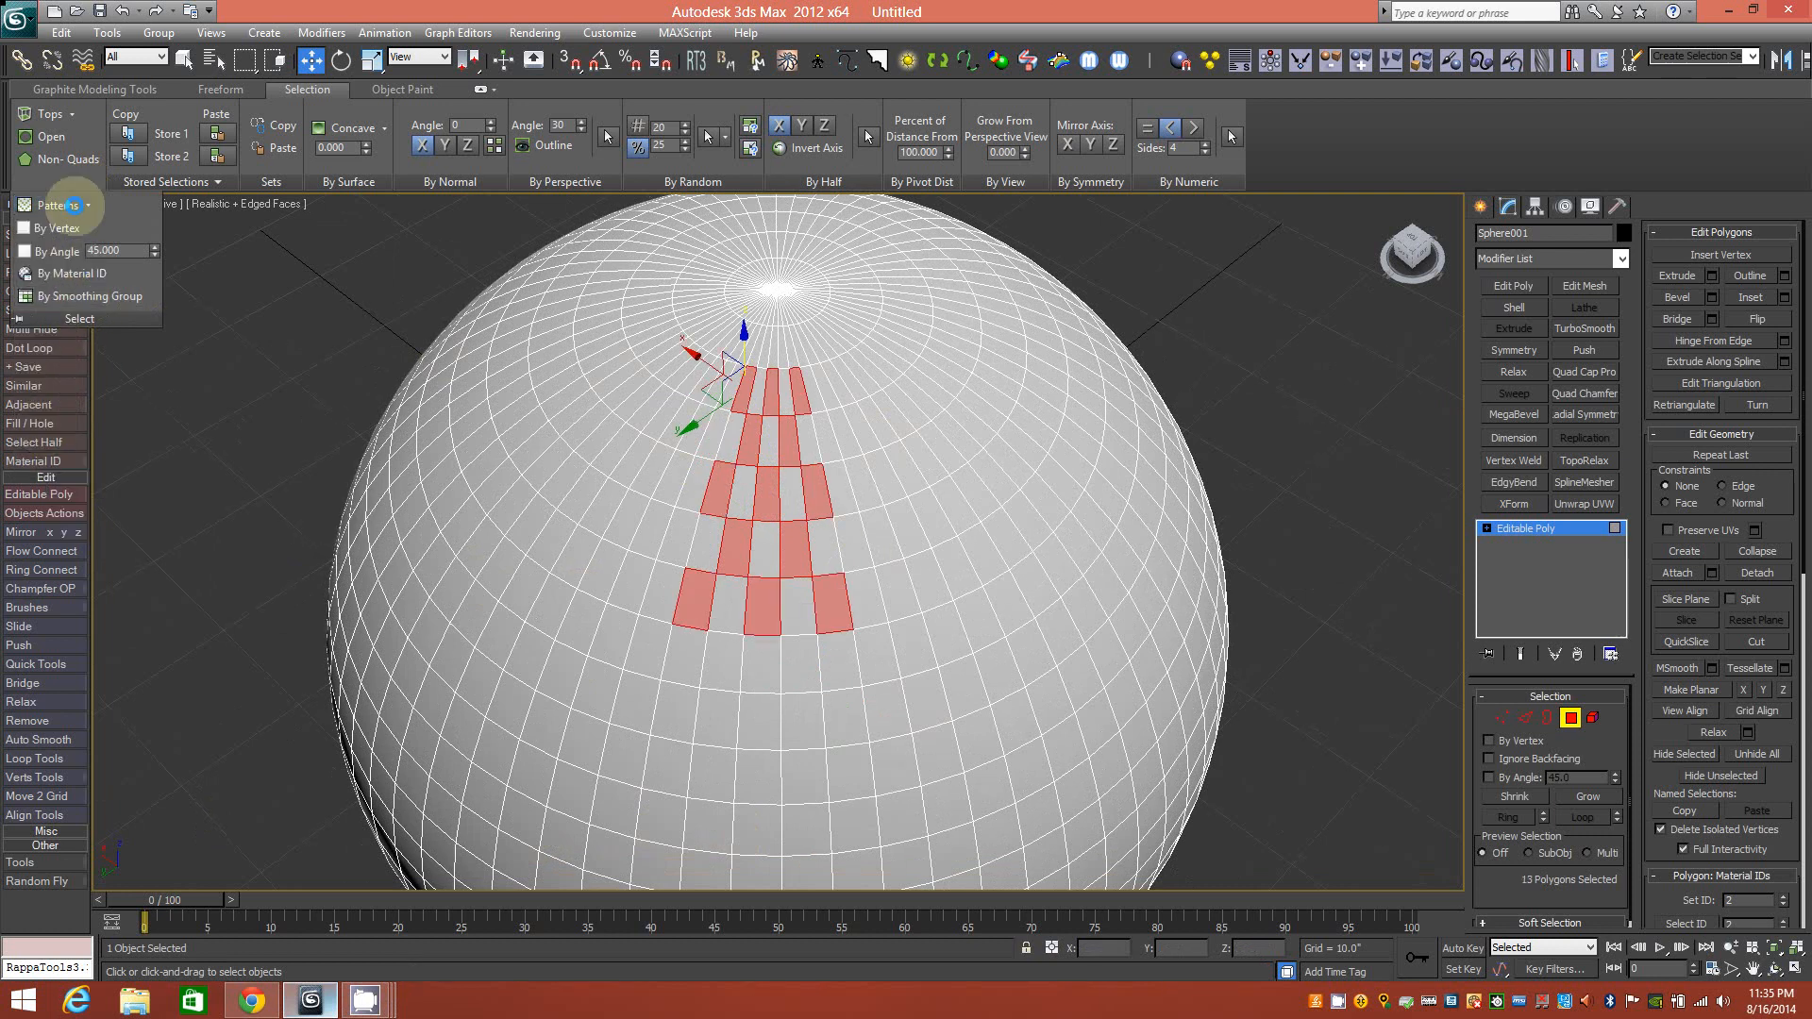
pyautogui.click(88, 203)
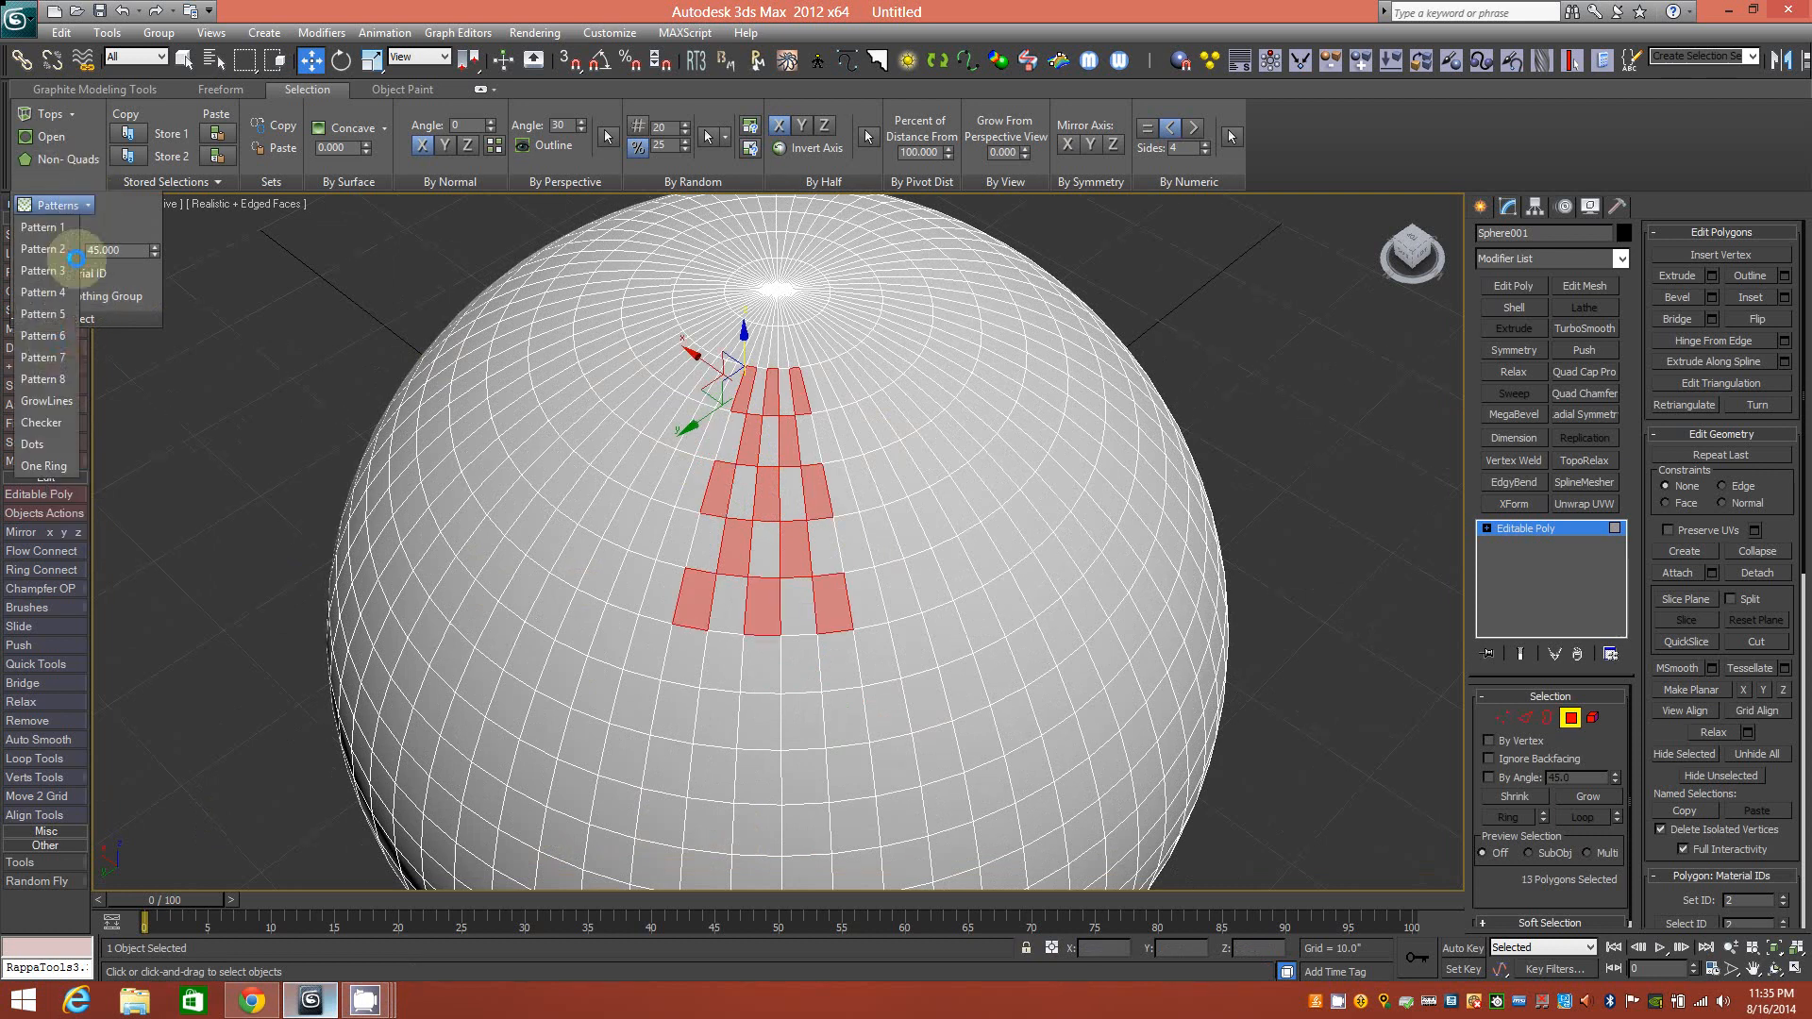
pyautogui.click(57, 422)
pyautogui.click(87, 204)
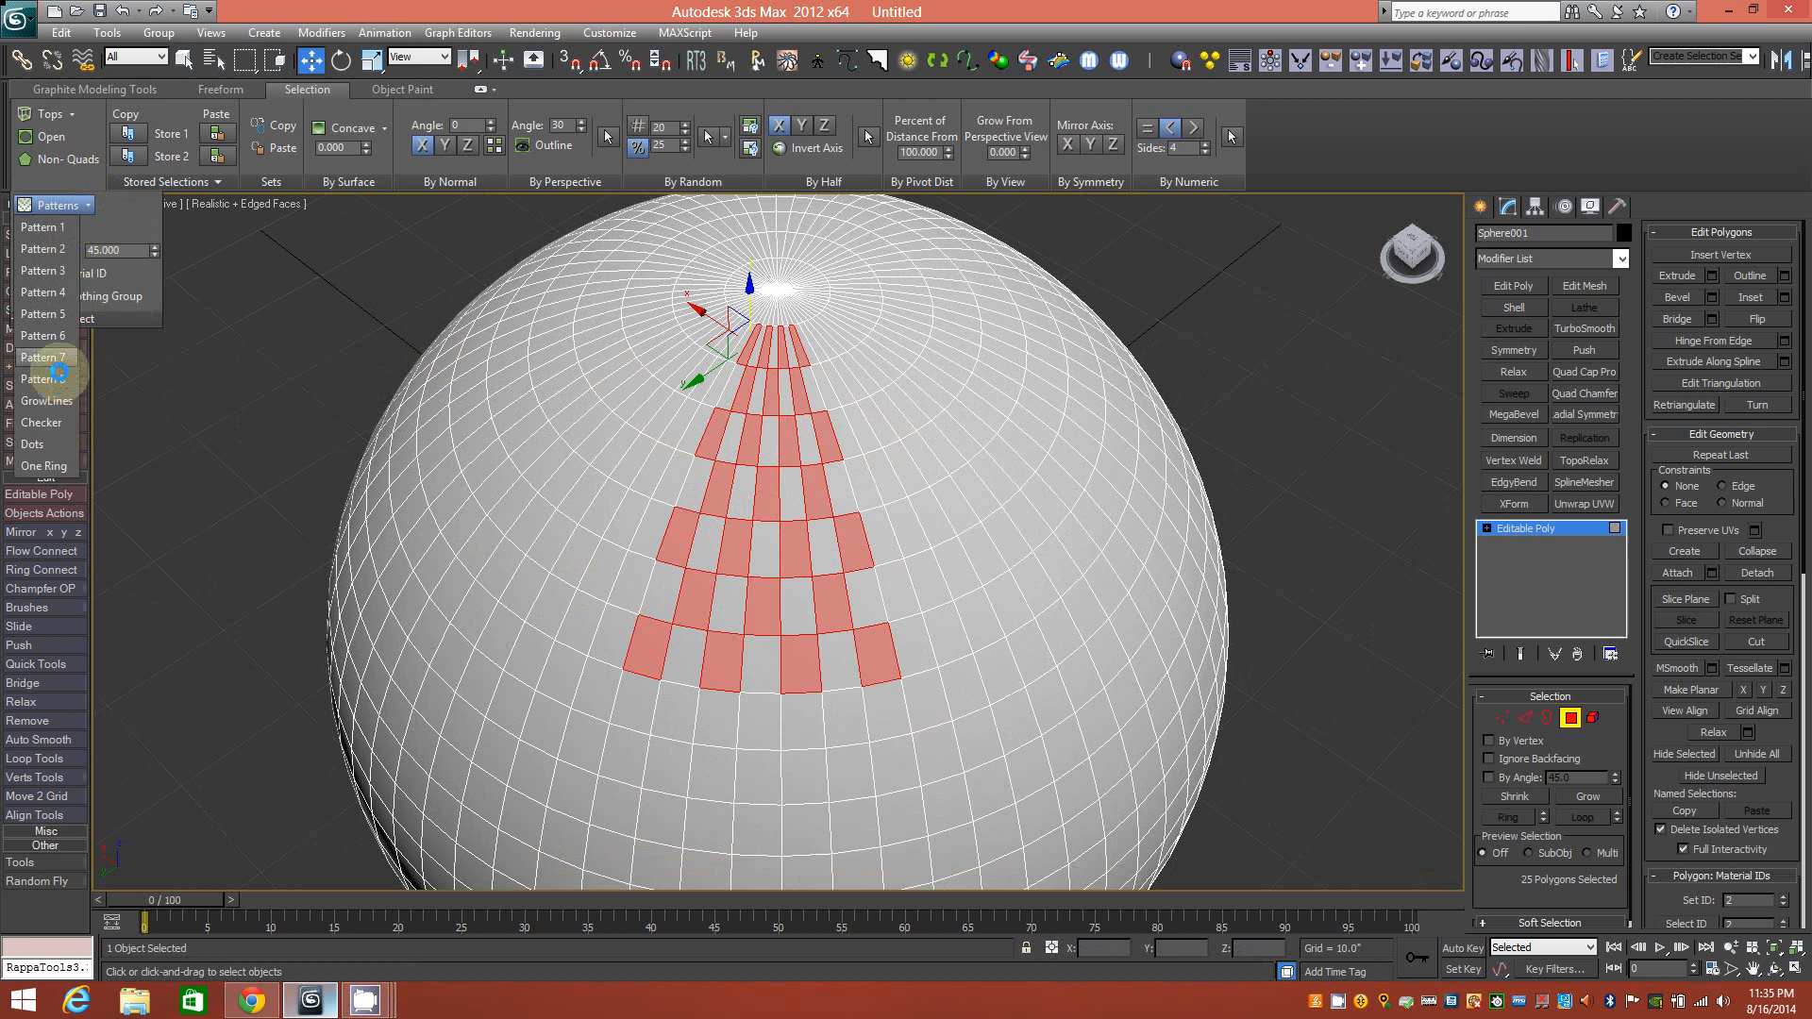
pyautogui.click(47, 422)
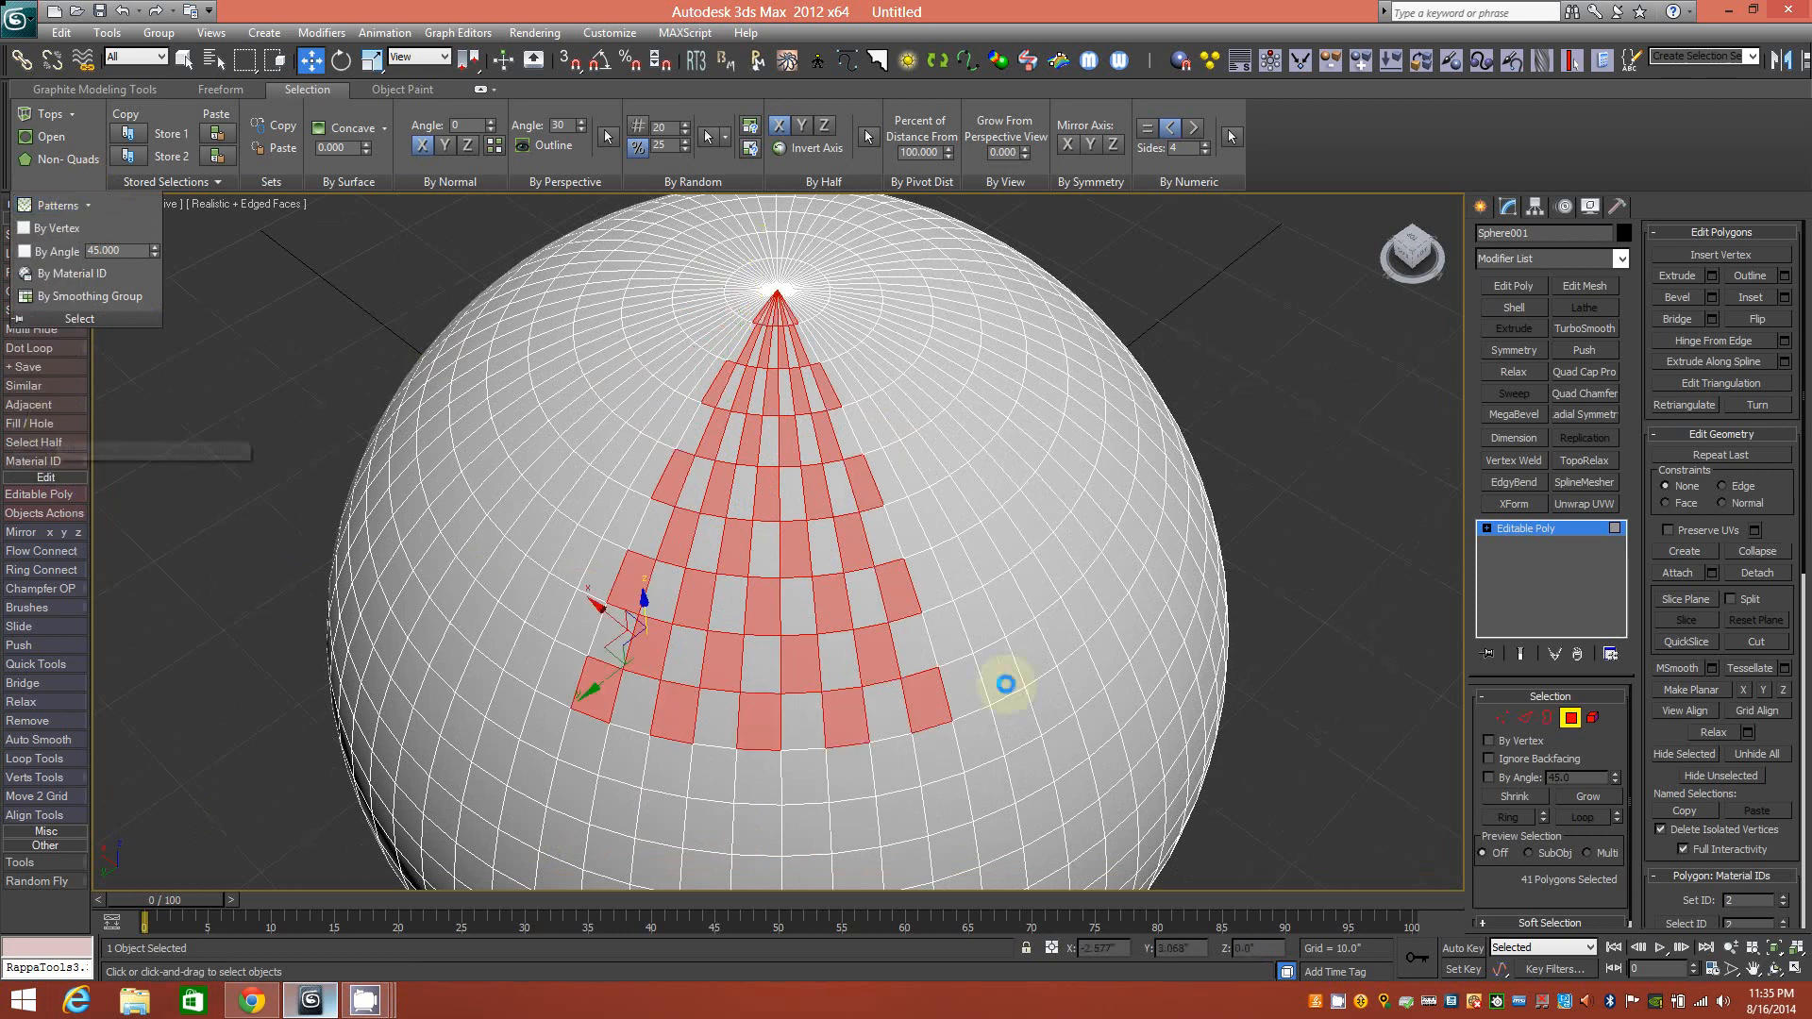
pyautogui.keyDown('alt'); pyautogui.moveTo(830, 578); pyautogui.dragTo(811, 503, button='middle'); pyautogui.keyUp('alt')
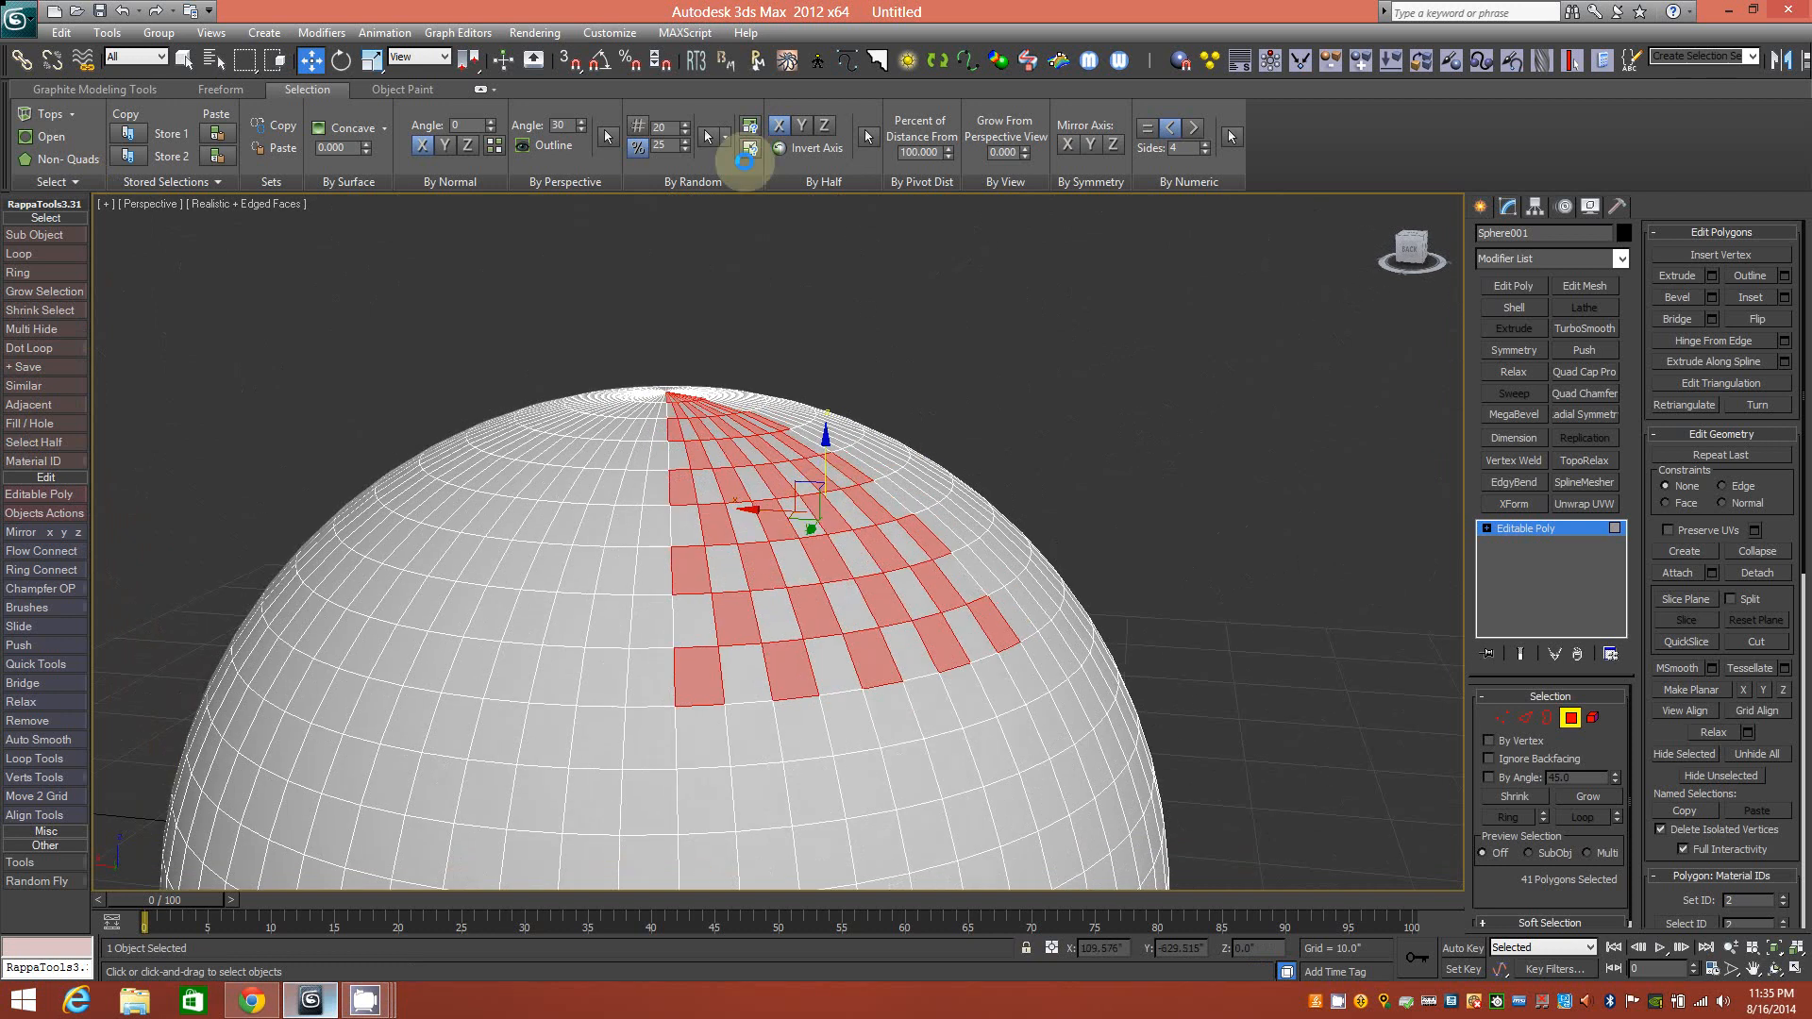
# Extrude the 41 checker polygons into low raised blocks and inspect them from several angles.
pyautogui.click(120, 92)
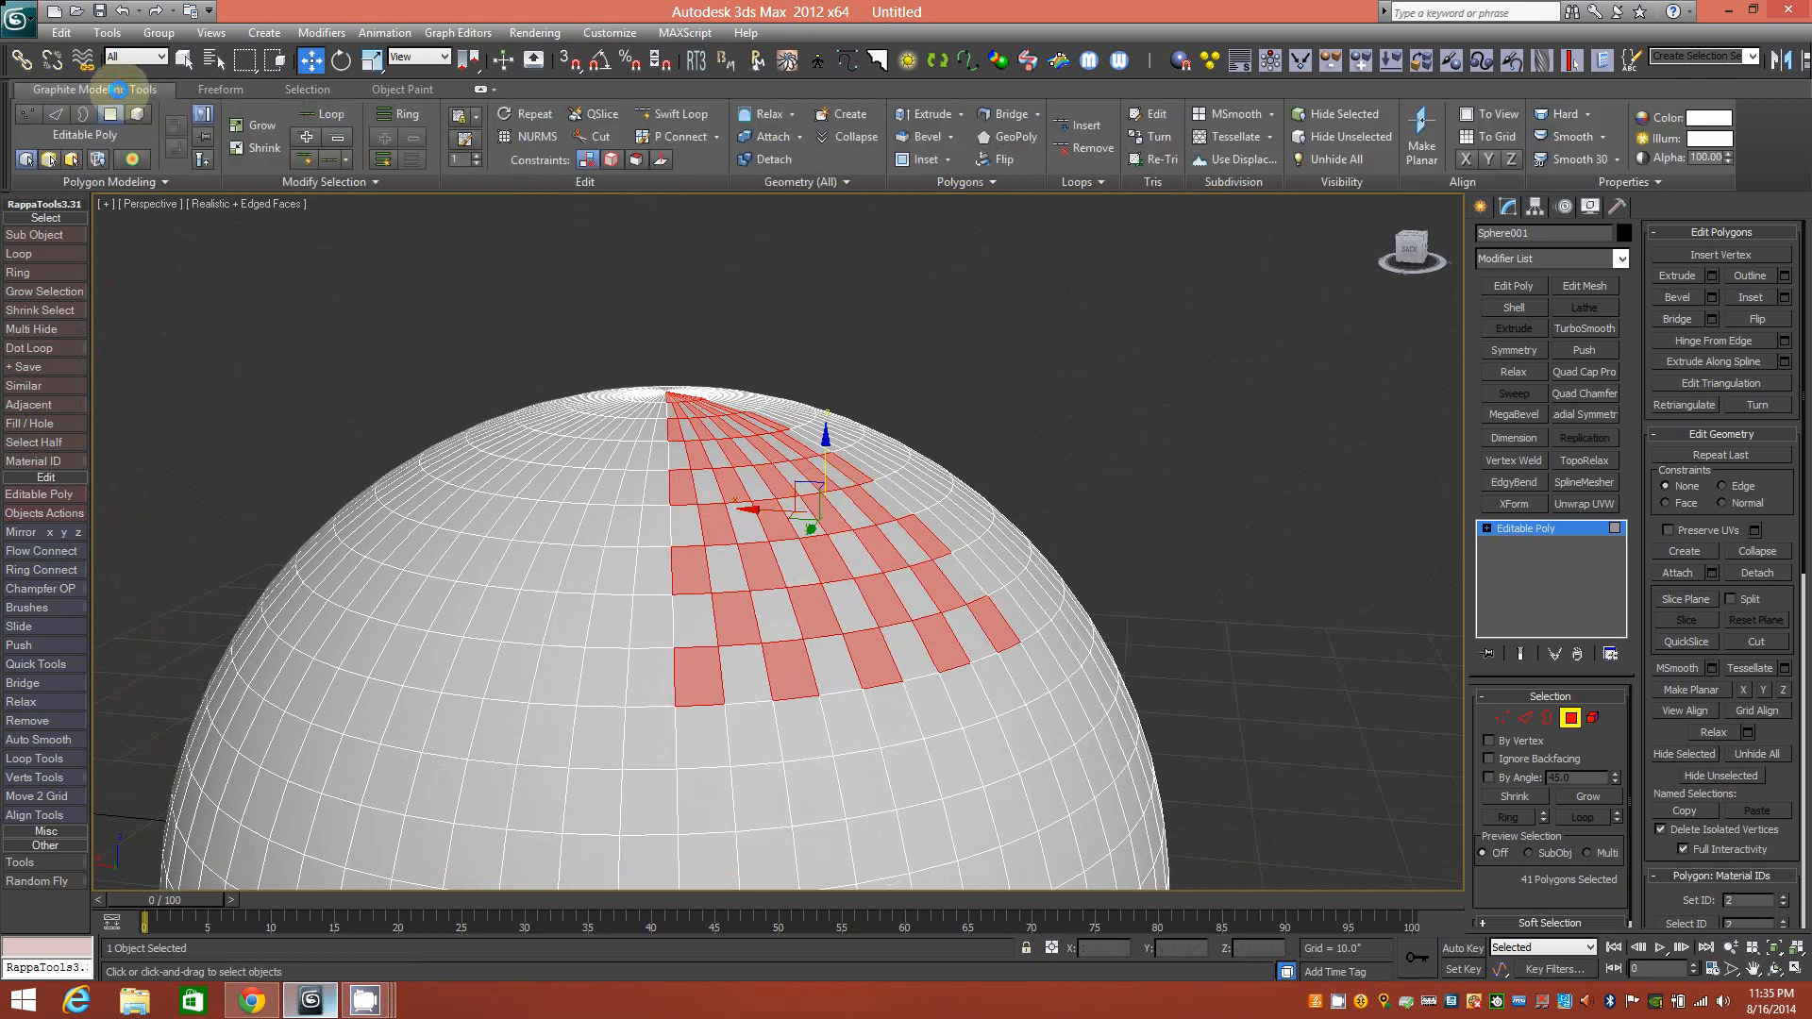
pyautogui.click(917, 115)
pyautogui.moveTo(821, 509); pyautogui.dragTo(818, 490)
pyautogui.moveTo(821, 496); pyautogui.dragTo(821, 503)
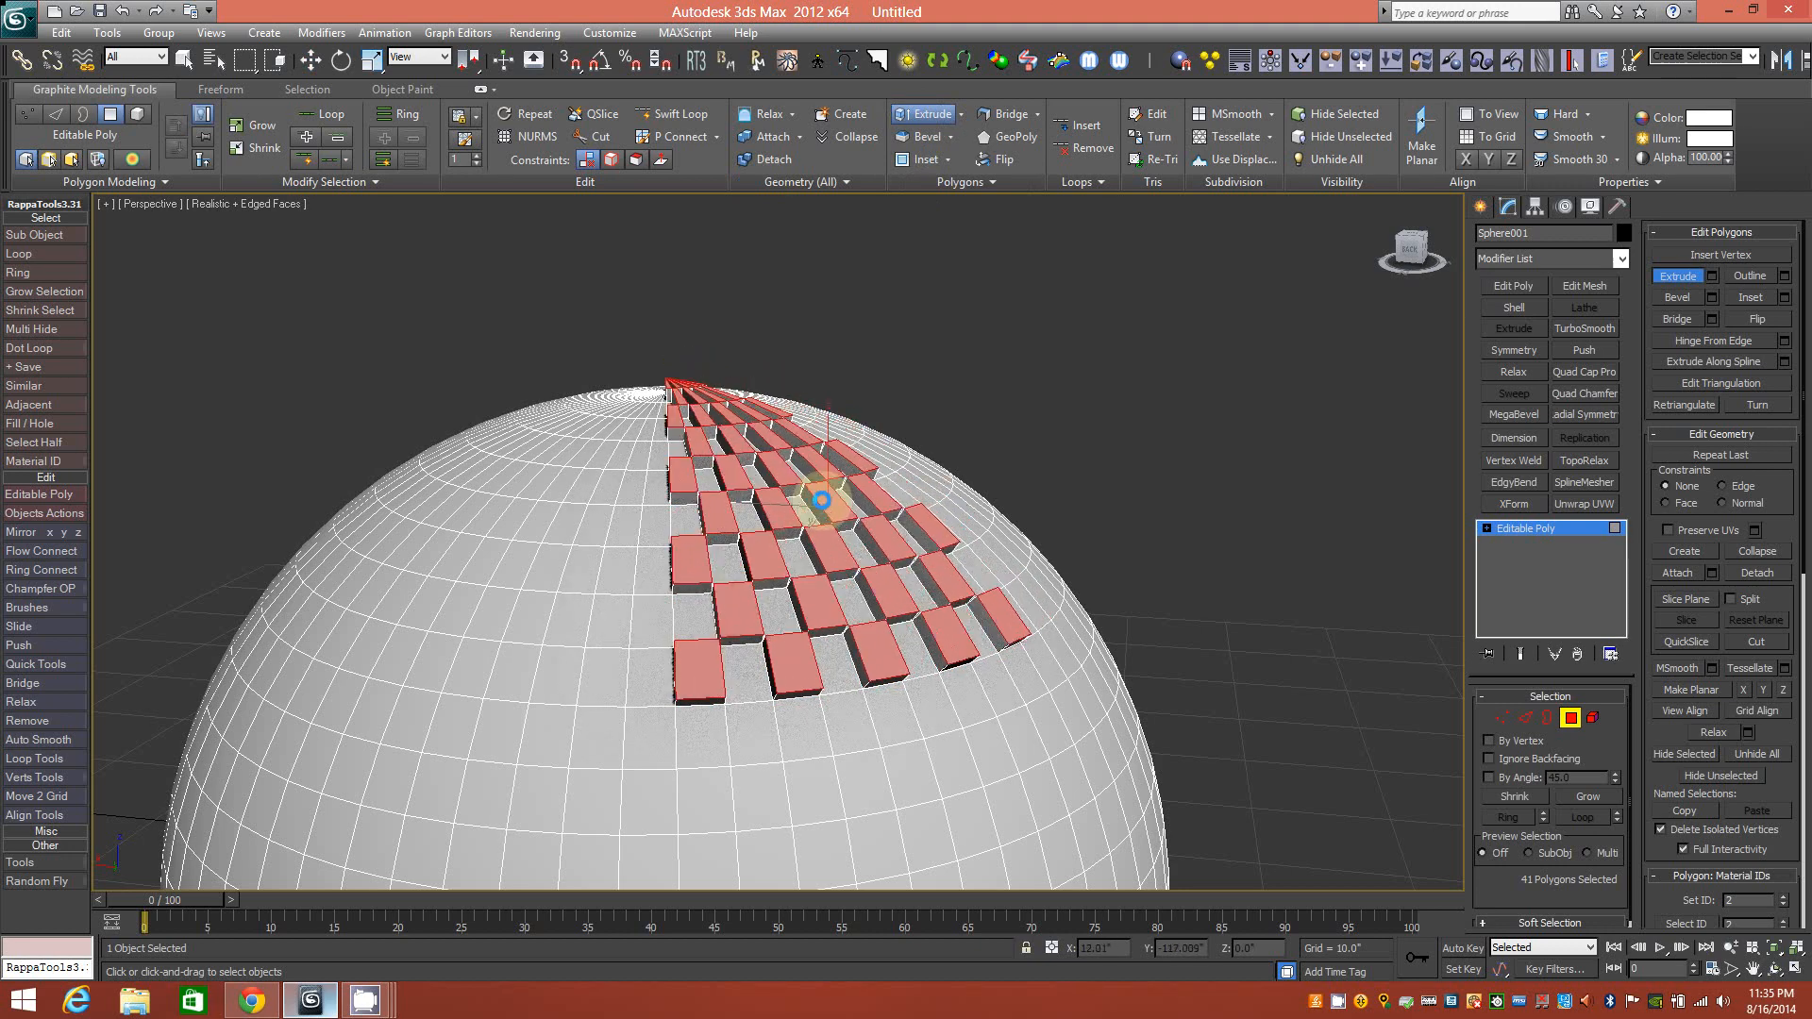
pyautogui.moveTo(923, 522)
pyautogui.keyDown('alt'); pyautogui.mouseDown(button='middle')
pyautogui.moveTo(773, 510)
pyautogui.moveTo(885, 511)
pyautogui.moveTo(915, 627)
pyautogui.moveTo(826, 570)
pyautogui.moveTo(852, 606)
pyautogui.moveTo(935, 507)
pyautogui.mouseUp(button='middle'); pyautogui.keyUp('alt')
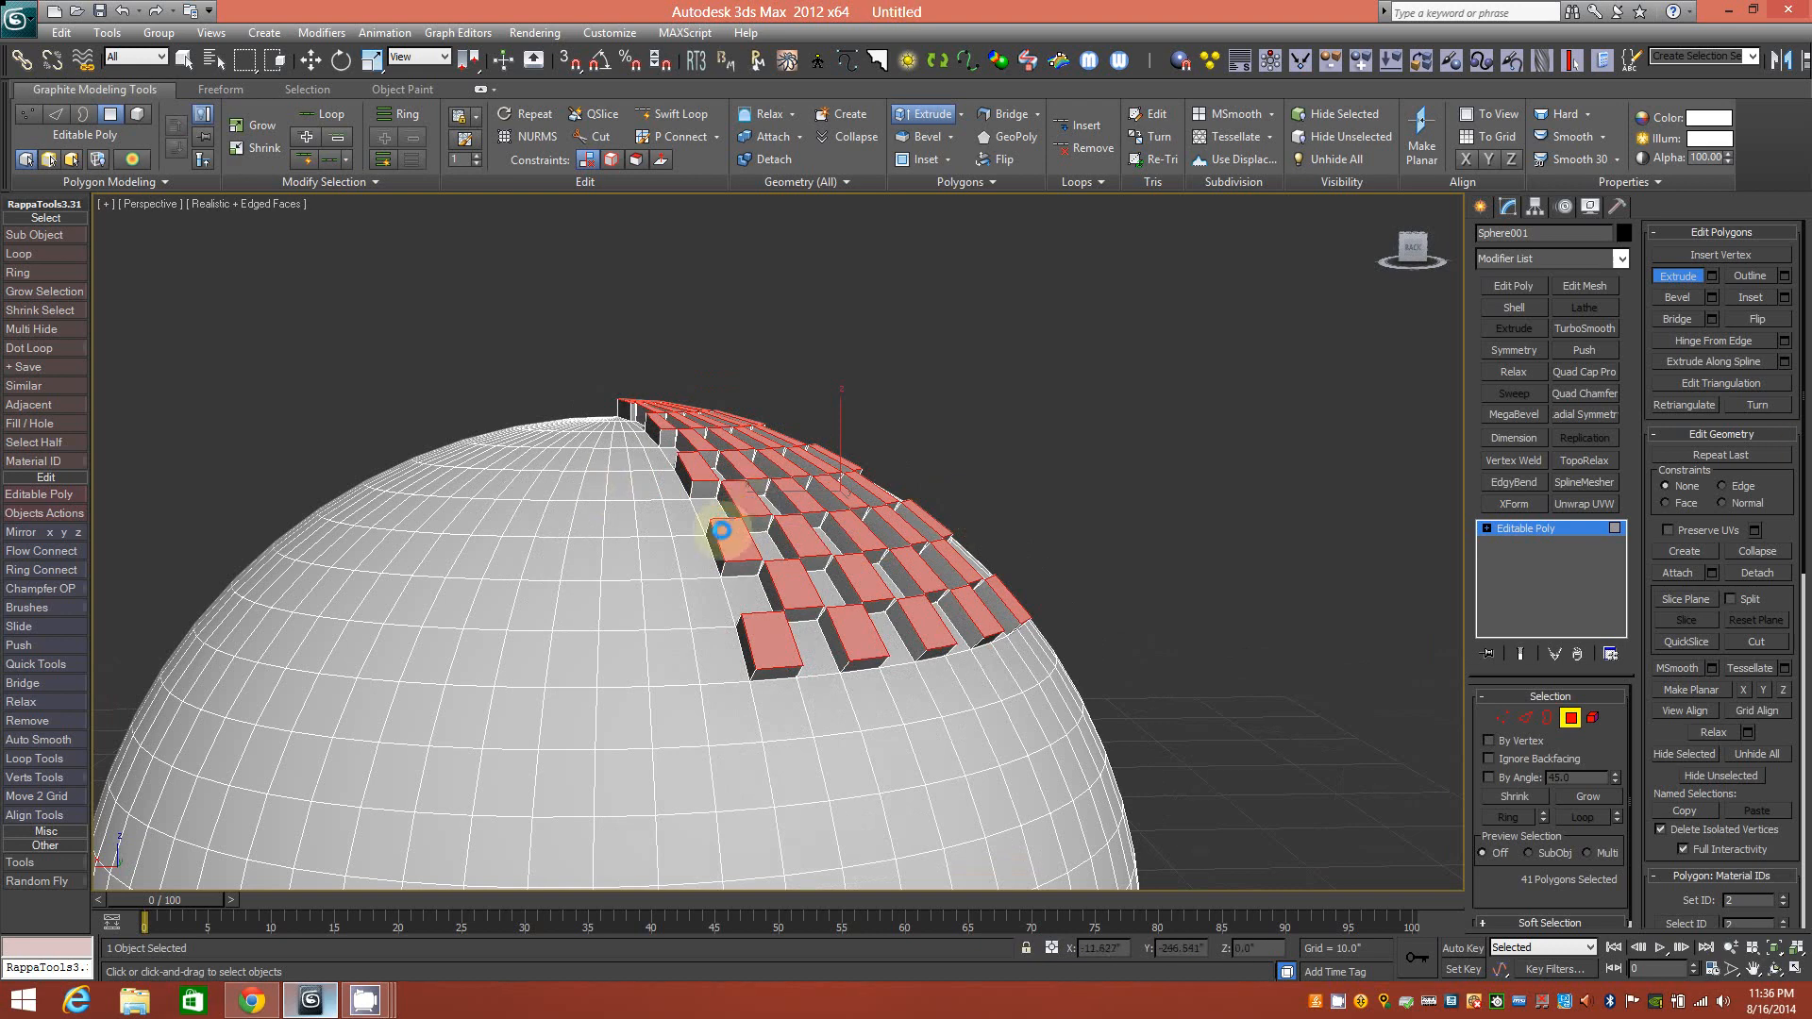
pyautogui.keyDown('alt'); pyautogui.moveTo(725, 559); pyautogui.dragTo(731, 613, button='middle'); pyautogui.keyUp('alt')
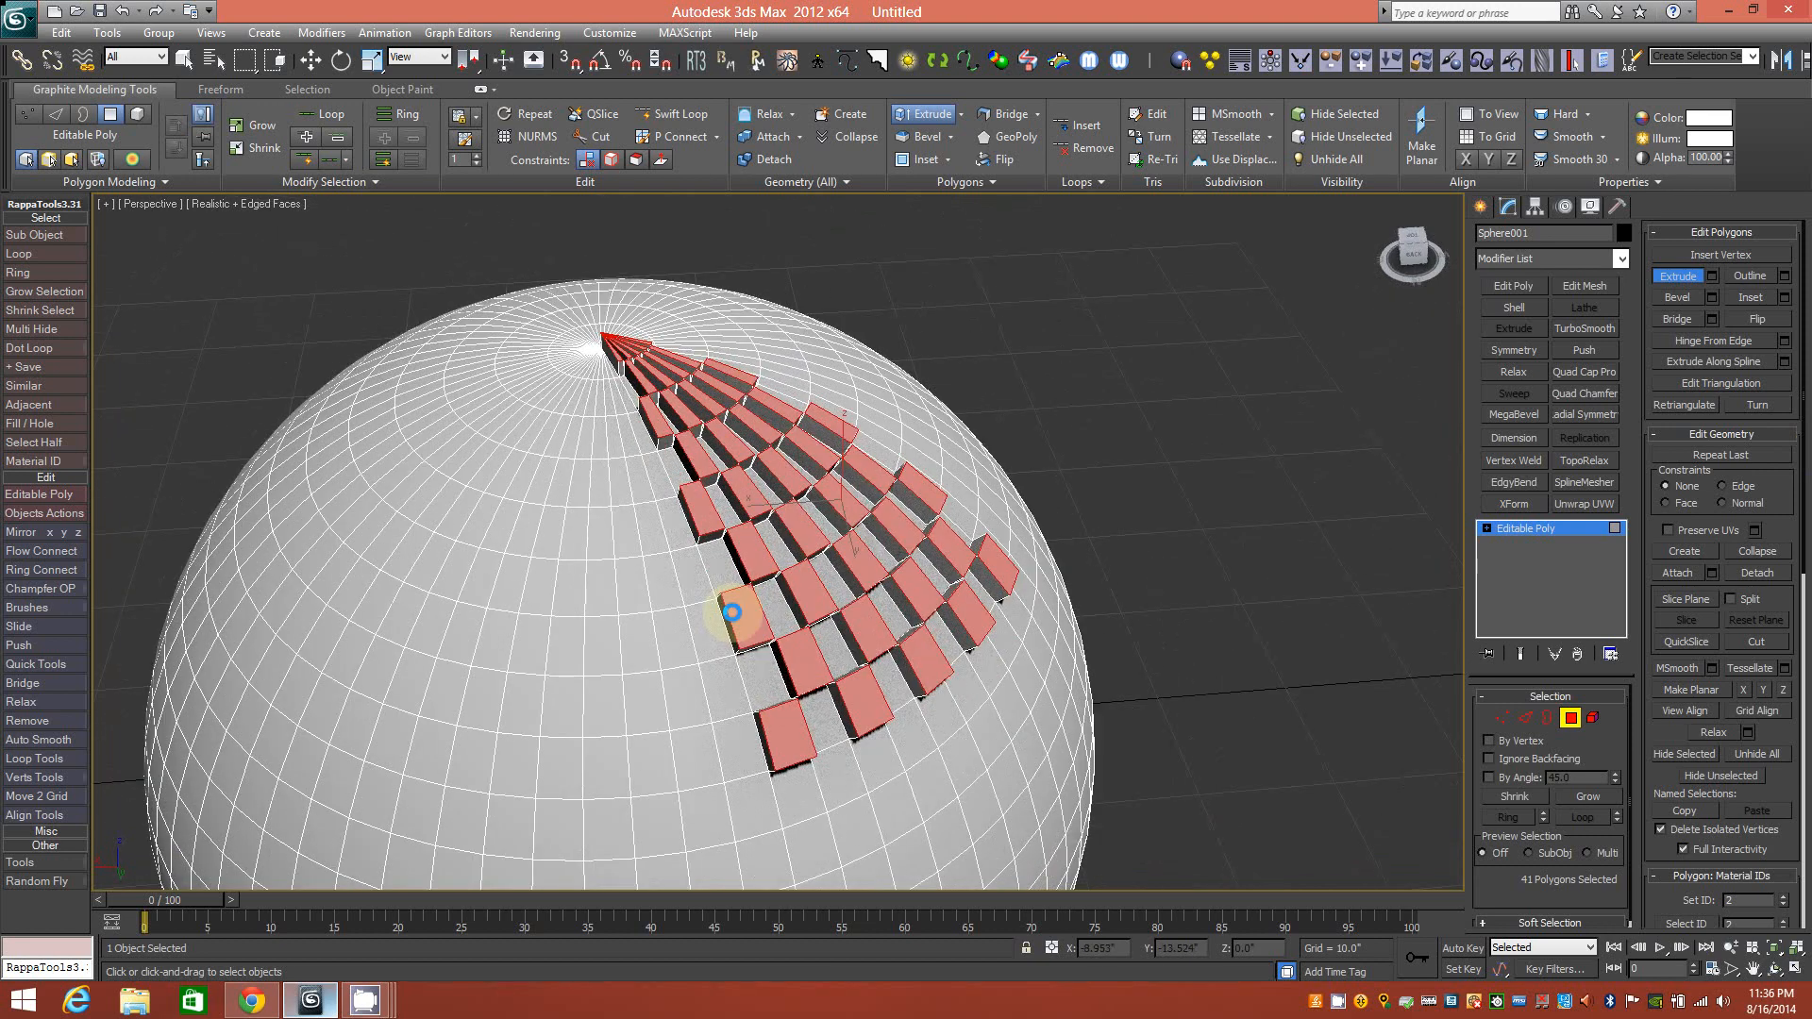
pyautogui.keyDown('alt'); pyautogui.moveTo(729, 514); pyautogui.dragTo(786, 551, button='middle'); pyautogui.keyUp('alt')
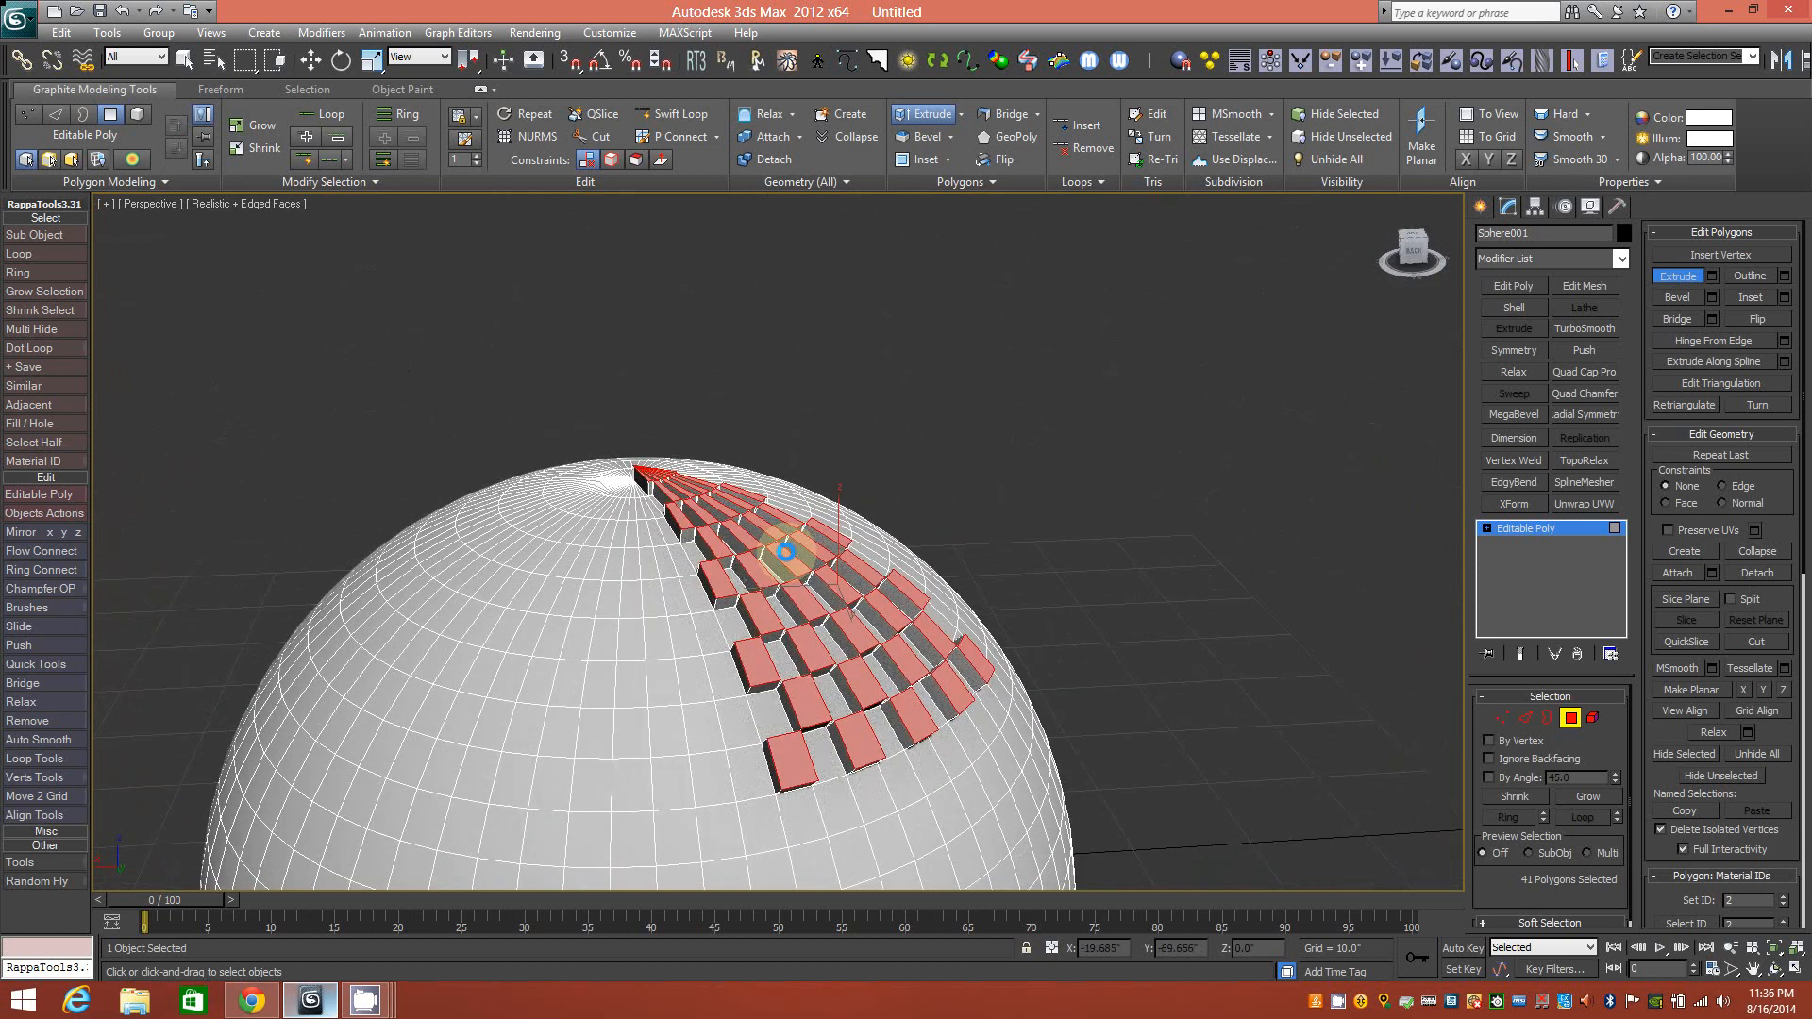
pyautogui.keyDown('ctrl'); pyautogui.keyDown('alt'); pyautogui.moveTo(777, 610); pyautogui.dragTo(764, 582, button='middle'); pyautogui.keyUp('alt'); pyautogui.keyUp('ctrl')
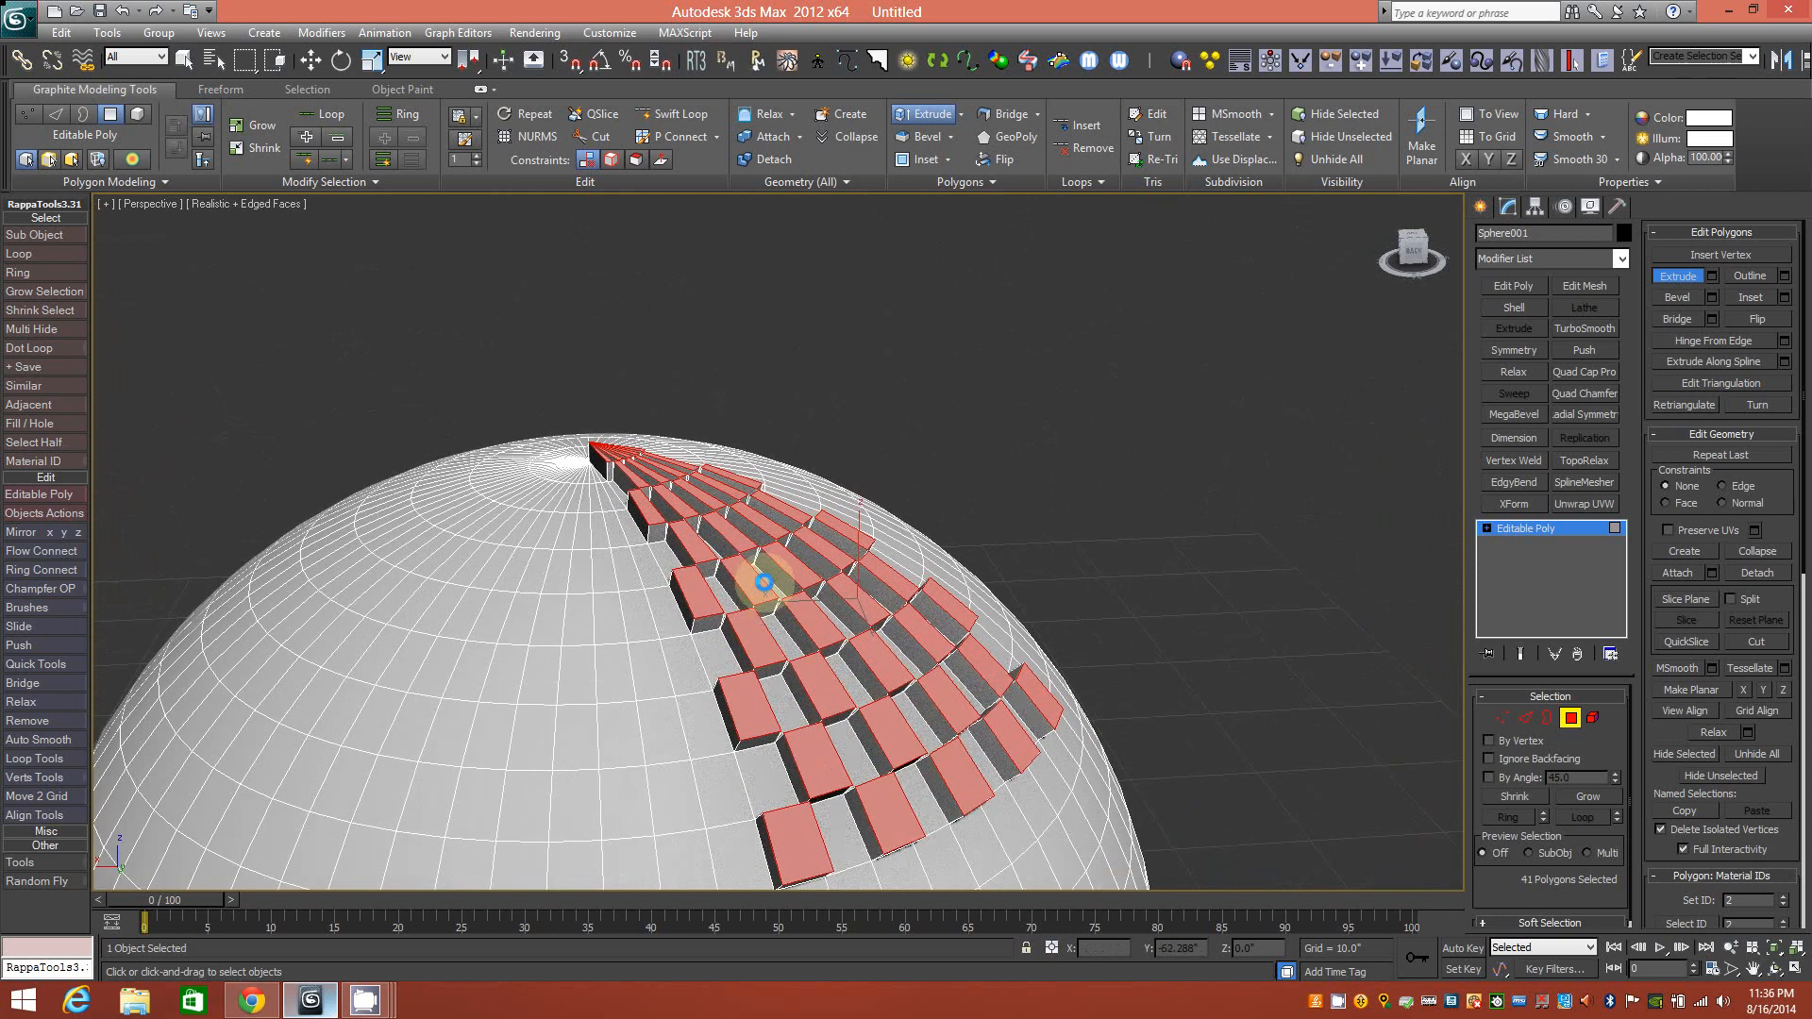
pyautogui.keyDown('alt'); pyautogui.moveTo(885, 607); pyautogui.dragTo(827, 619, button='middle'); pyautogui.keyUp('alt')
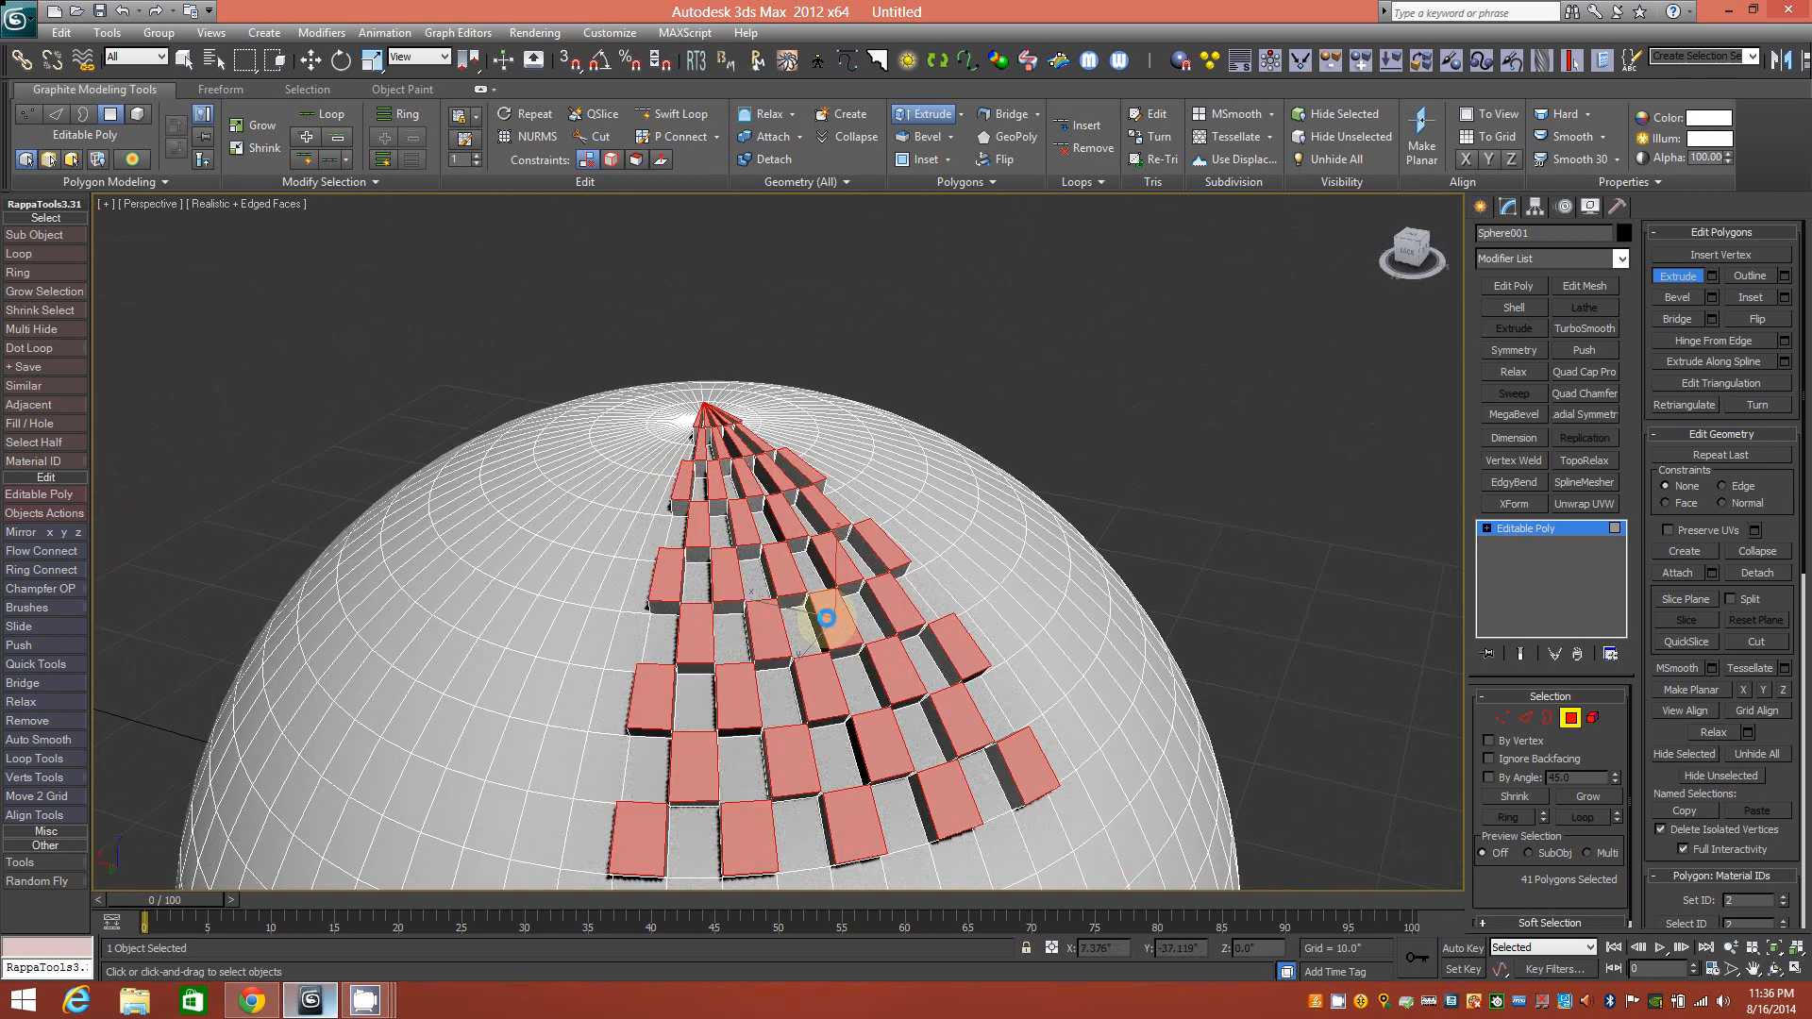
# Undo the extrusion and selection growth back to one polygon on a flat sphere.
pyautogui.hotkey('ctrl', 'z')
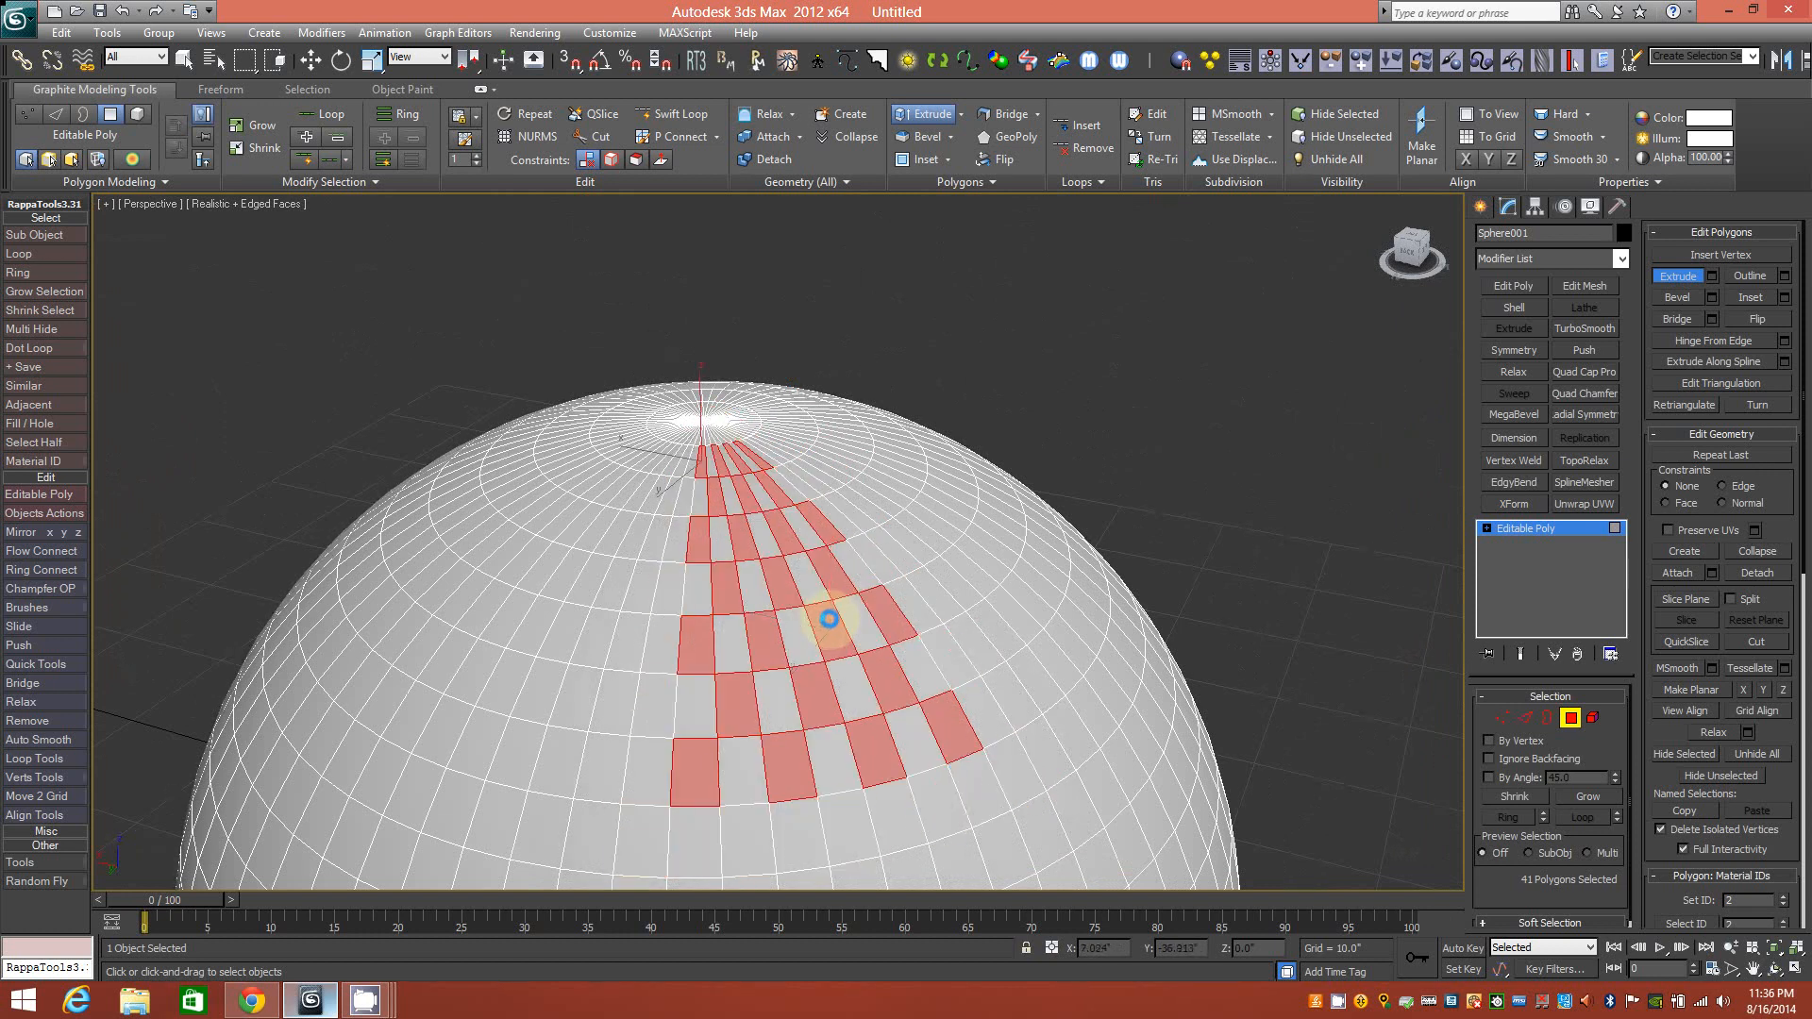
pyautogui.hotkey('ctrl', 'z')
pyautogui.hotkey('ctrl', 'z')
pyautogui.hotkey('ctrl', 'z')
pyautogui.hotkey('ctrl', 'z')
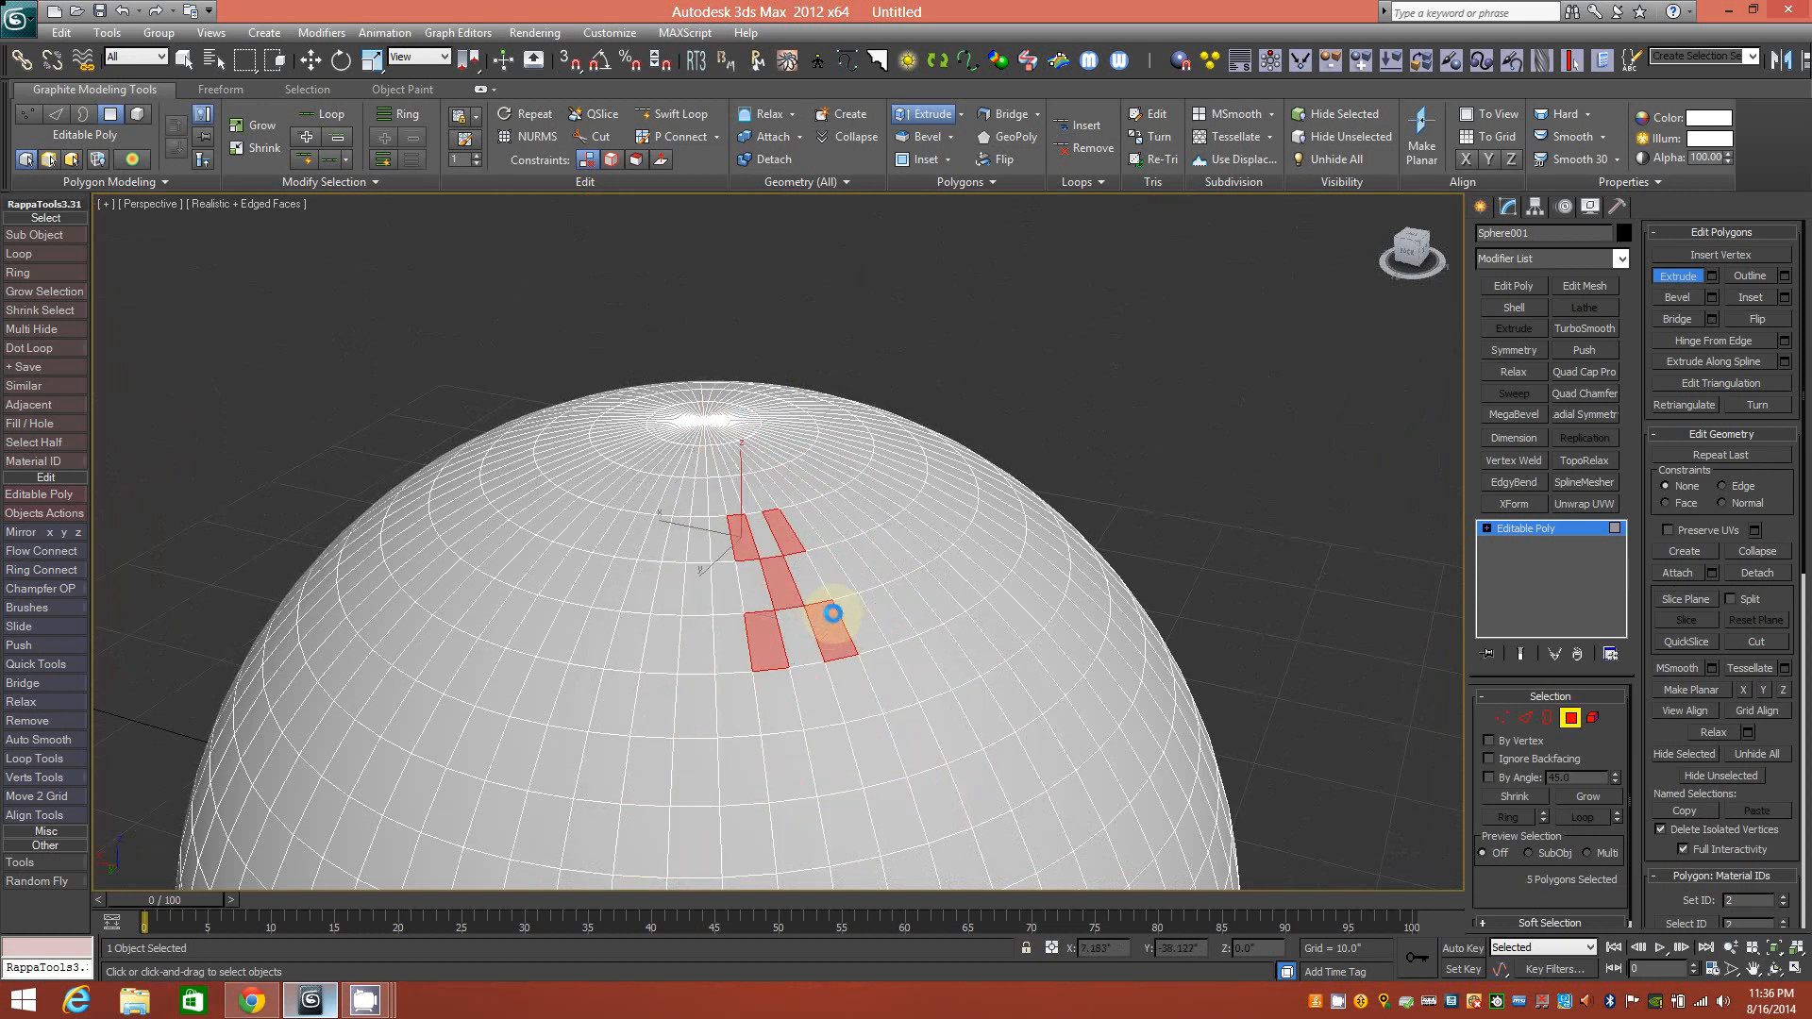
pyautogui.hotkey('ctrl', 'z')
pyautogui.hotkey('ctrl', 'z')
pyautogui.keyDown('alt'); pyautogui.moveTo(850, 607); pyautogui.dragTo(937, 678, button='middle'); pyautogui.keyUp('alt')
# Zoom out, select one polygon on the sphere's front, and switch to the Move tool.
pyautogui.scroll(-4, 937, 670)
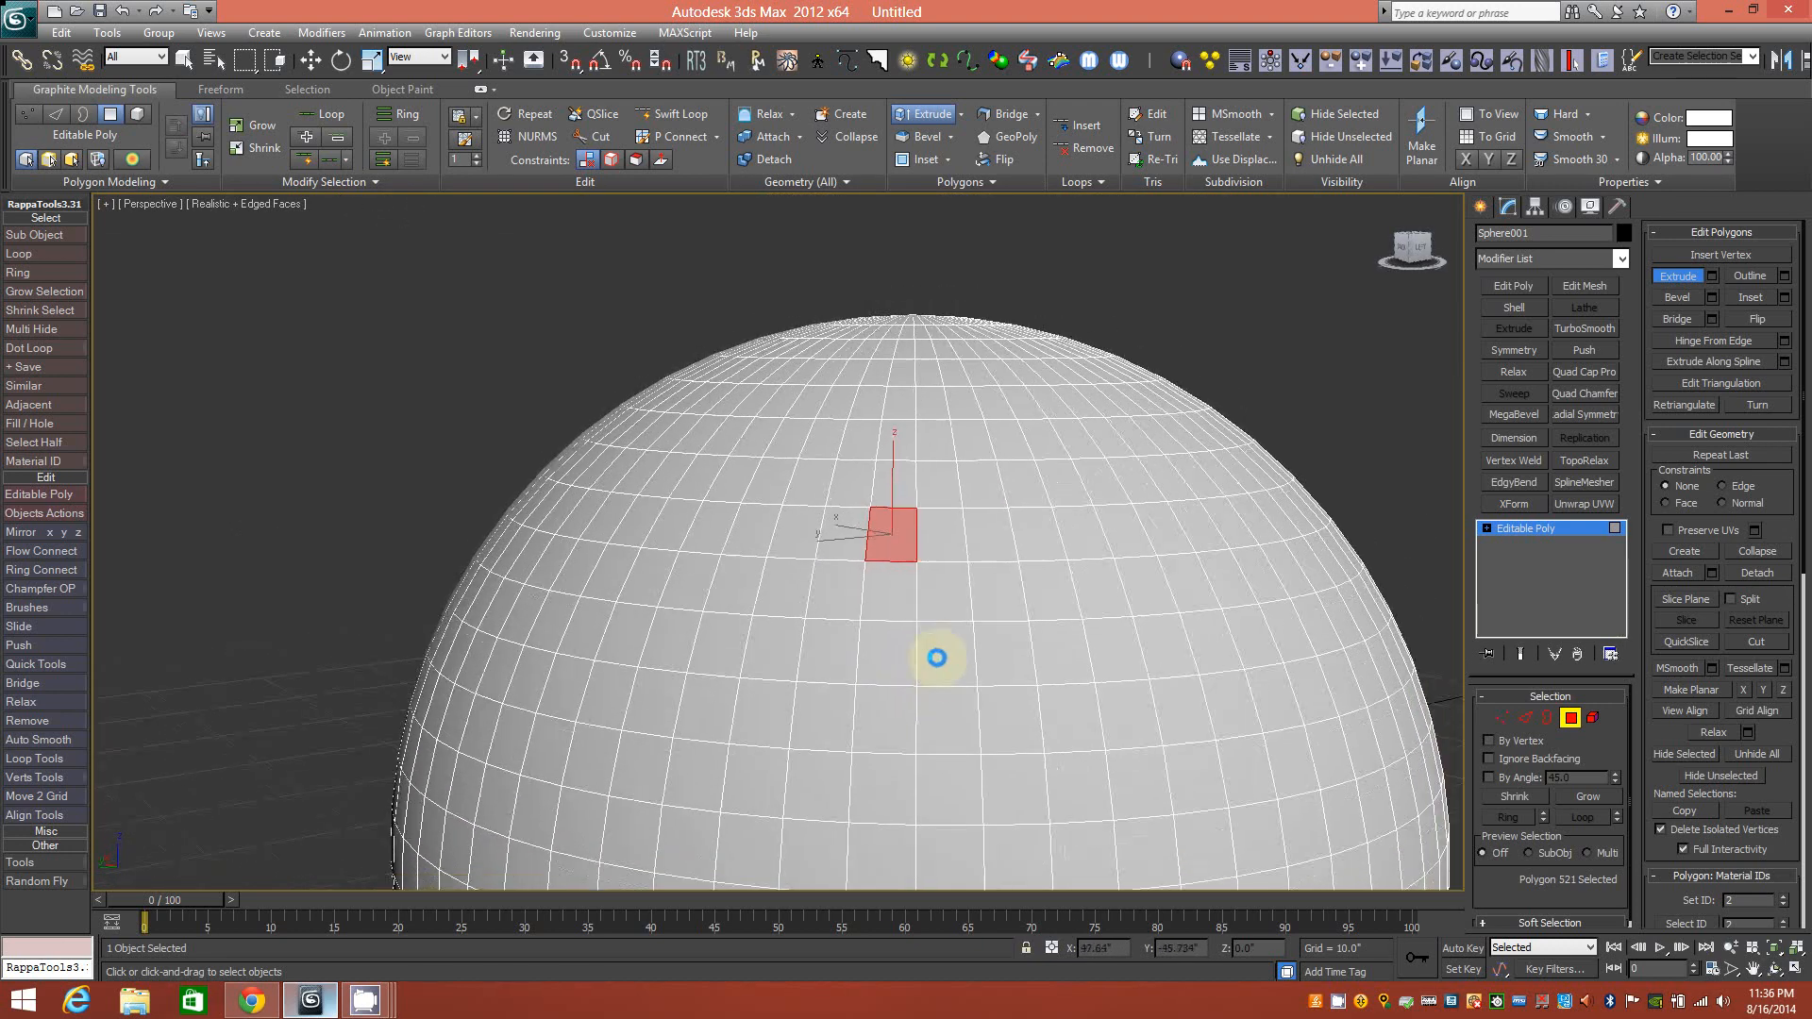
pyautogui.click(855, 746)
pyautogui.keyDown('alt'); pyautogui.moveTo(869, 680); pyautogui.dragTo(947, 671, button='middle'); pyautogui.keyUp('alt')
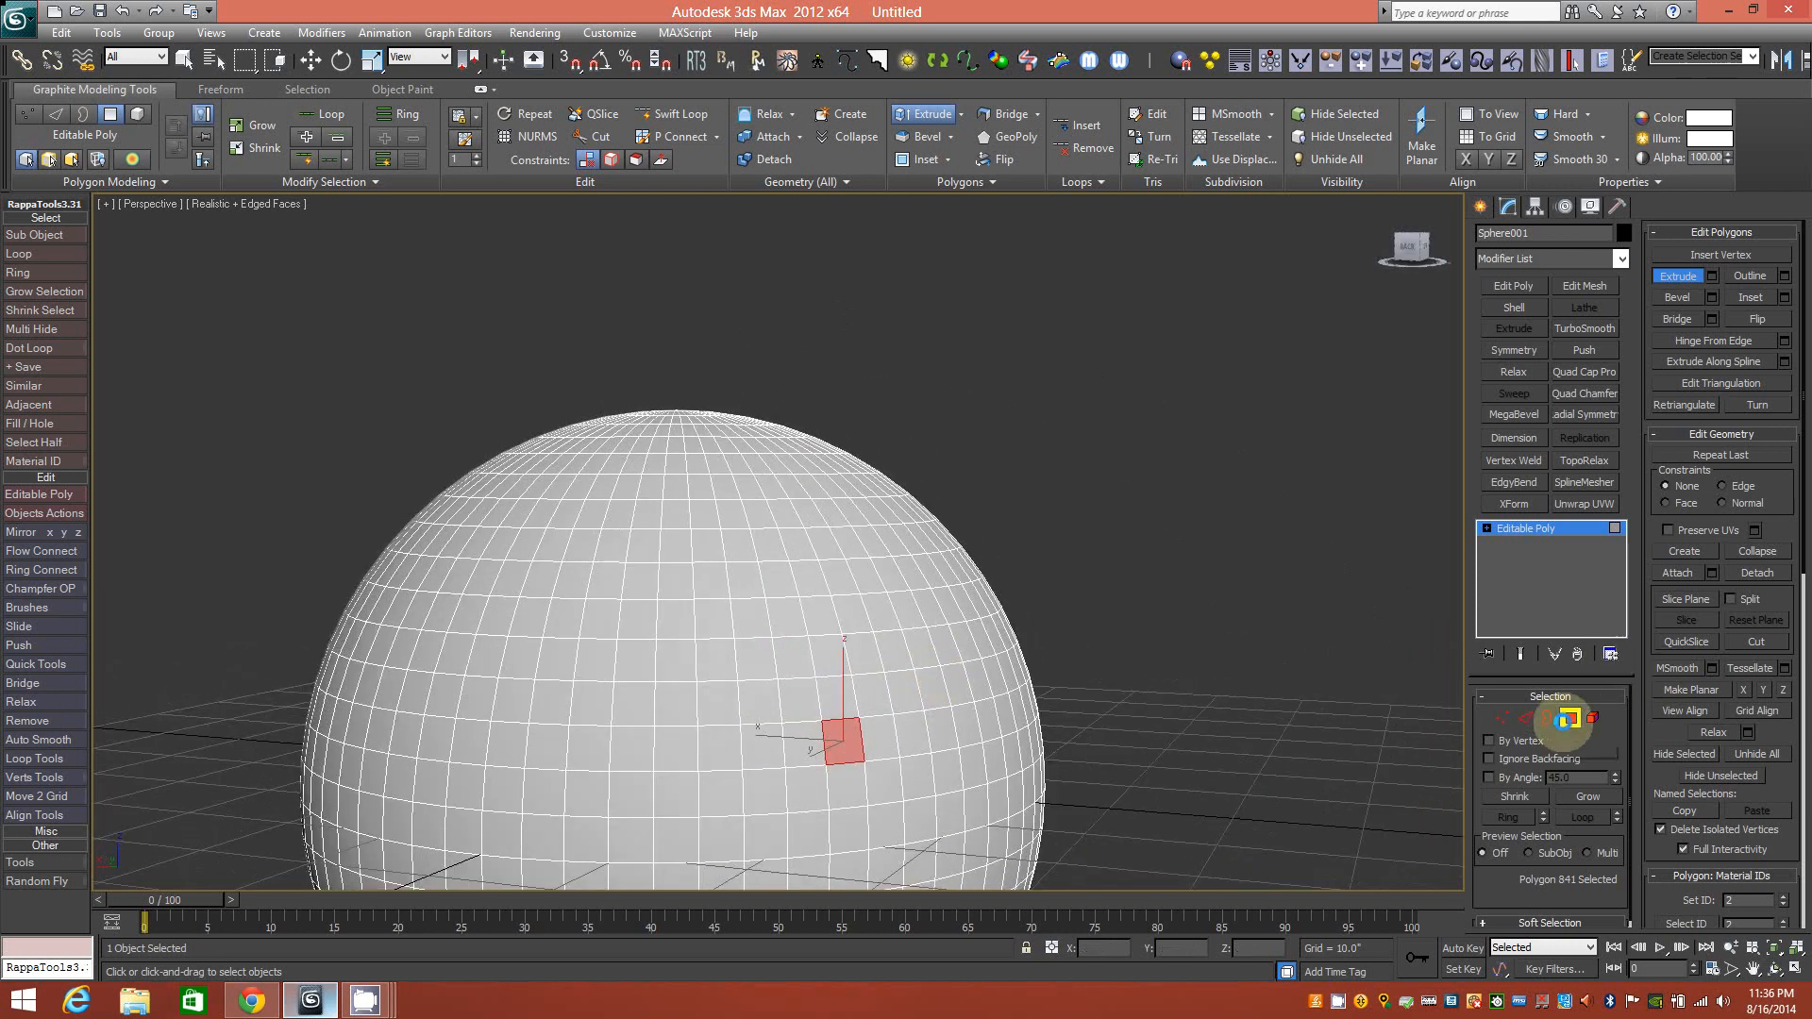
pyautogui.press('w')
pyautogui.keyDown('alt'); pyautogui.moveTo(935, 663); pyautogui.dragTo(867, 653, button='middle'); pyautogui.keyUp('alt')
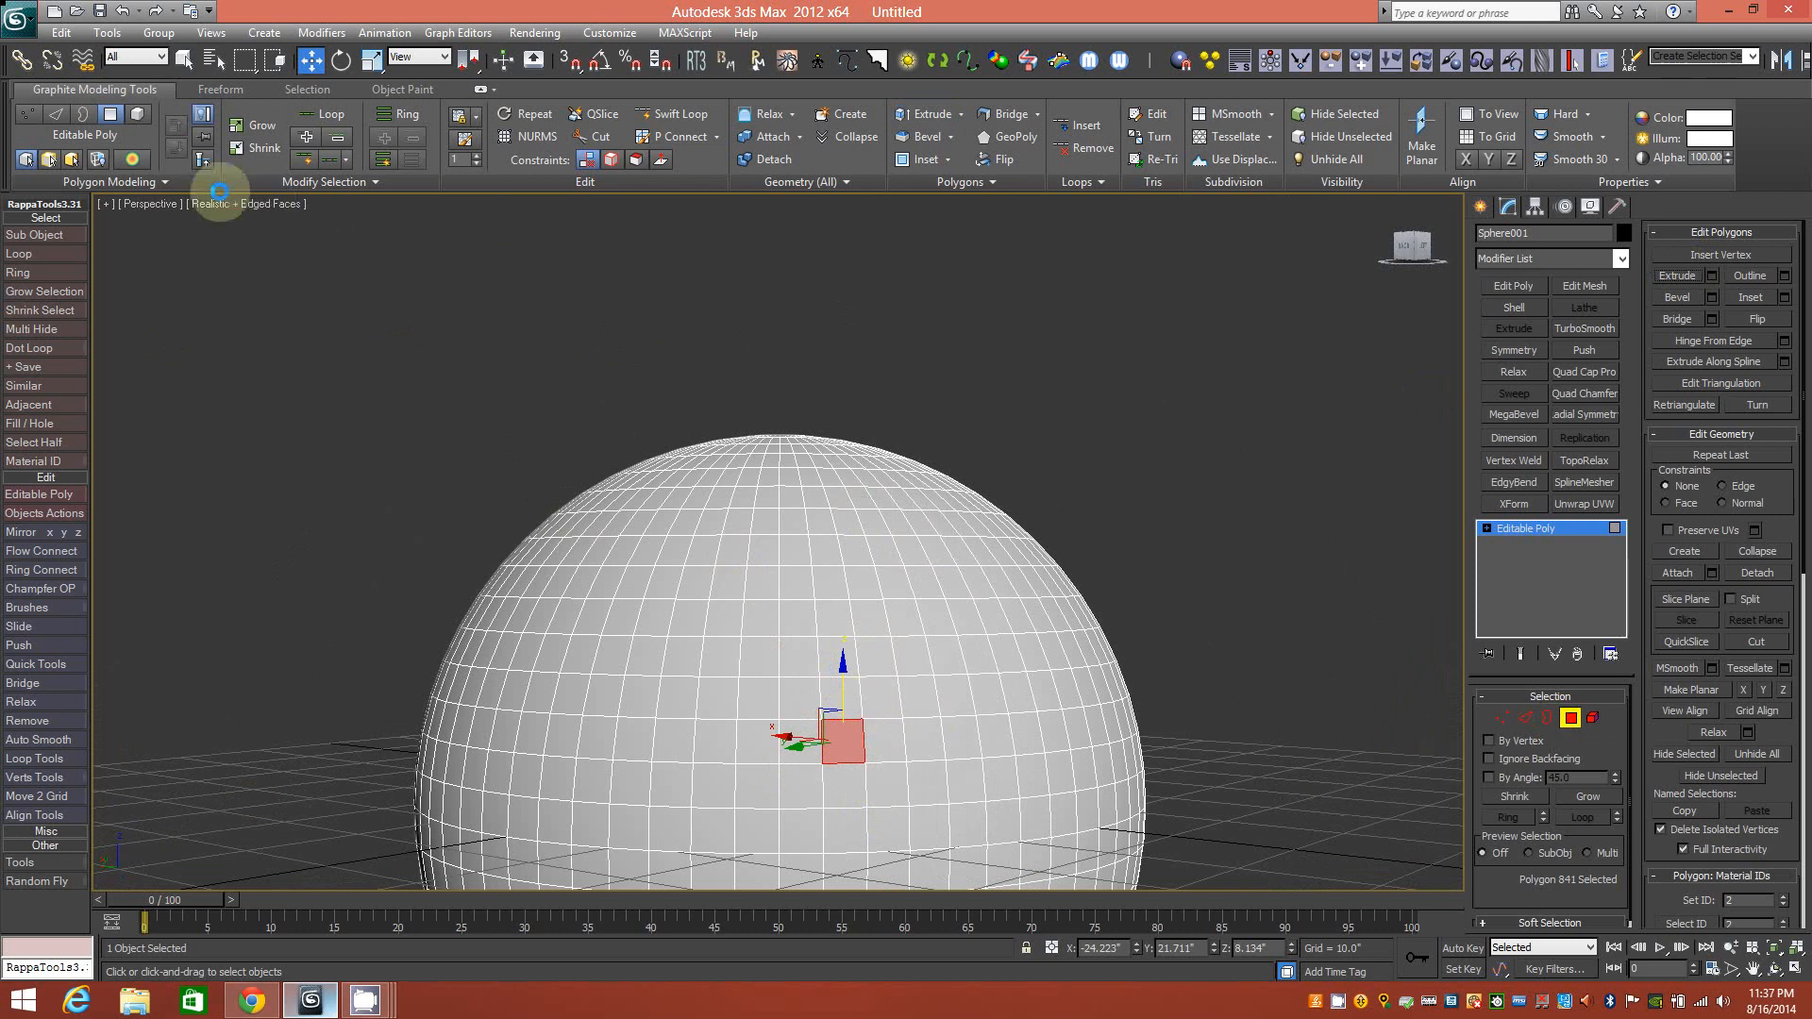
# Apply the Dots pattern three times, growing the selection to 16 polygons.
pyautogui.click(308, 89)
pyautogui.click(92, 179)
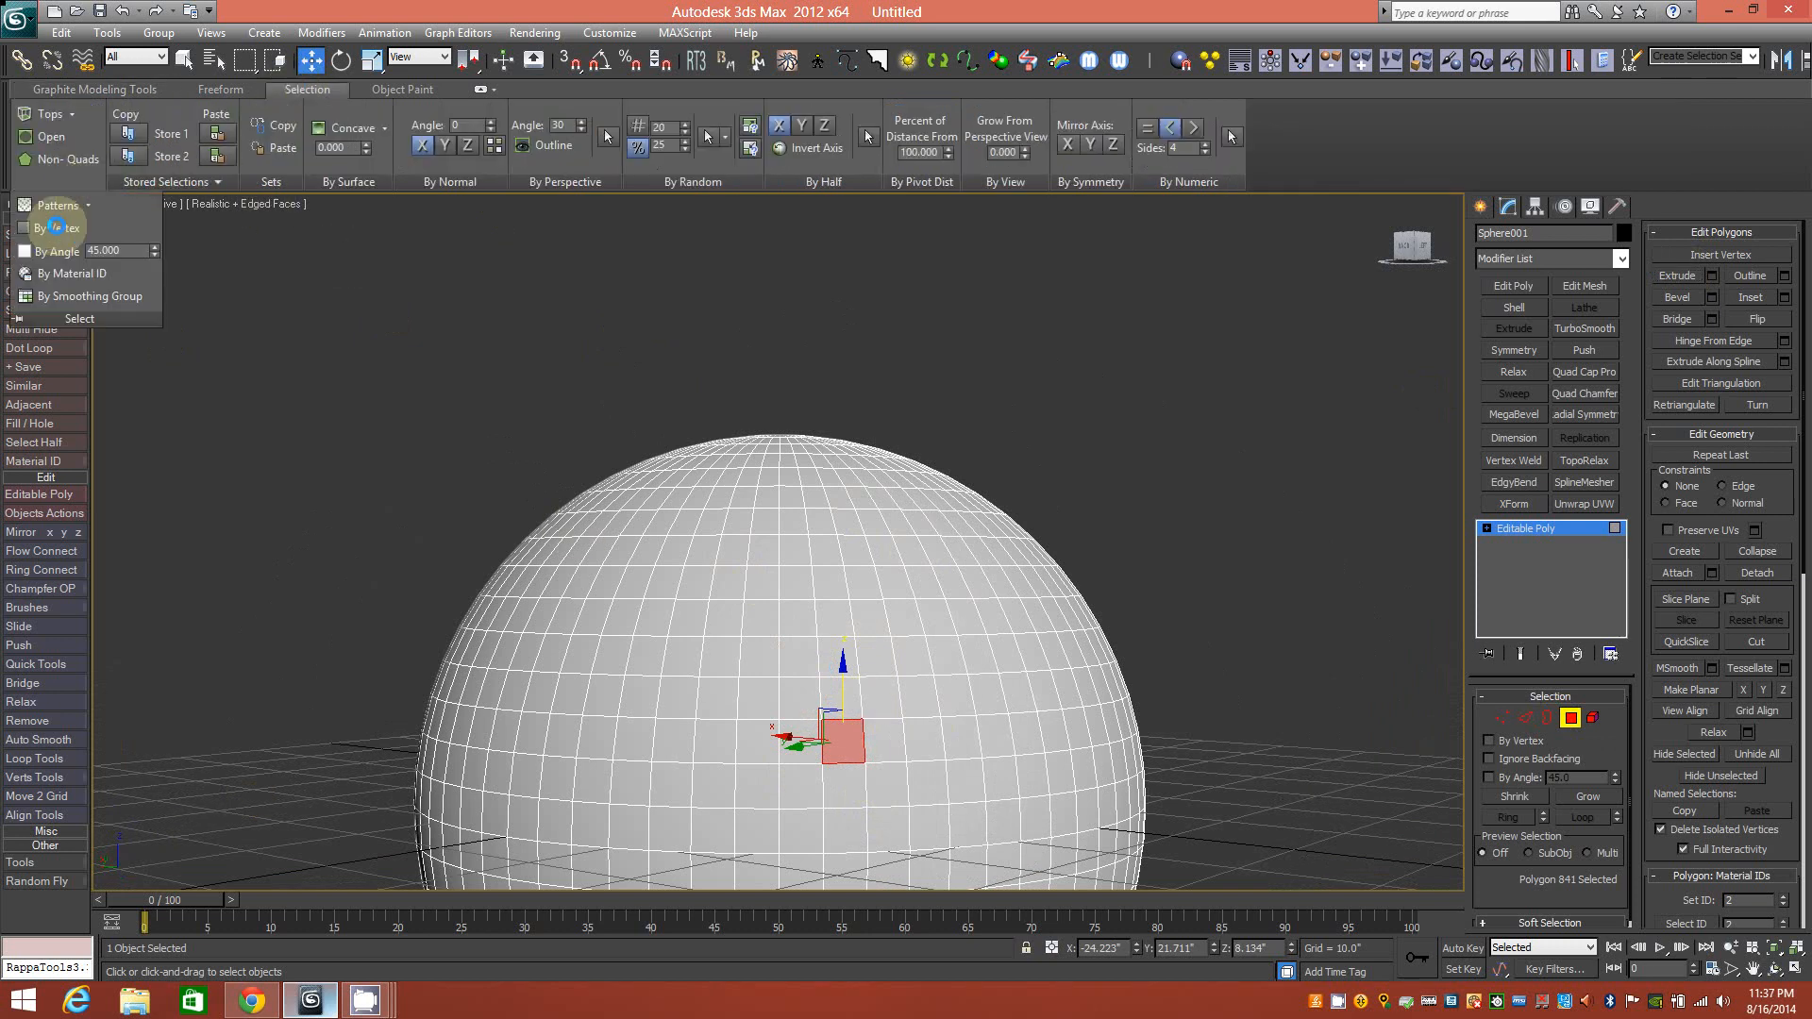
pyautogui.click(85, 204)
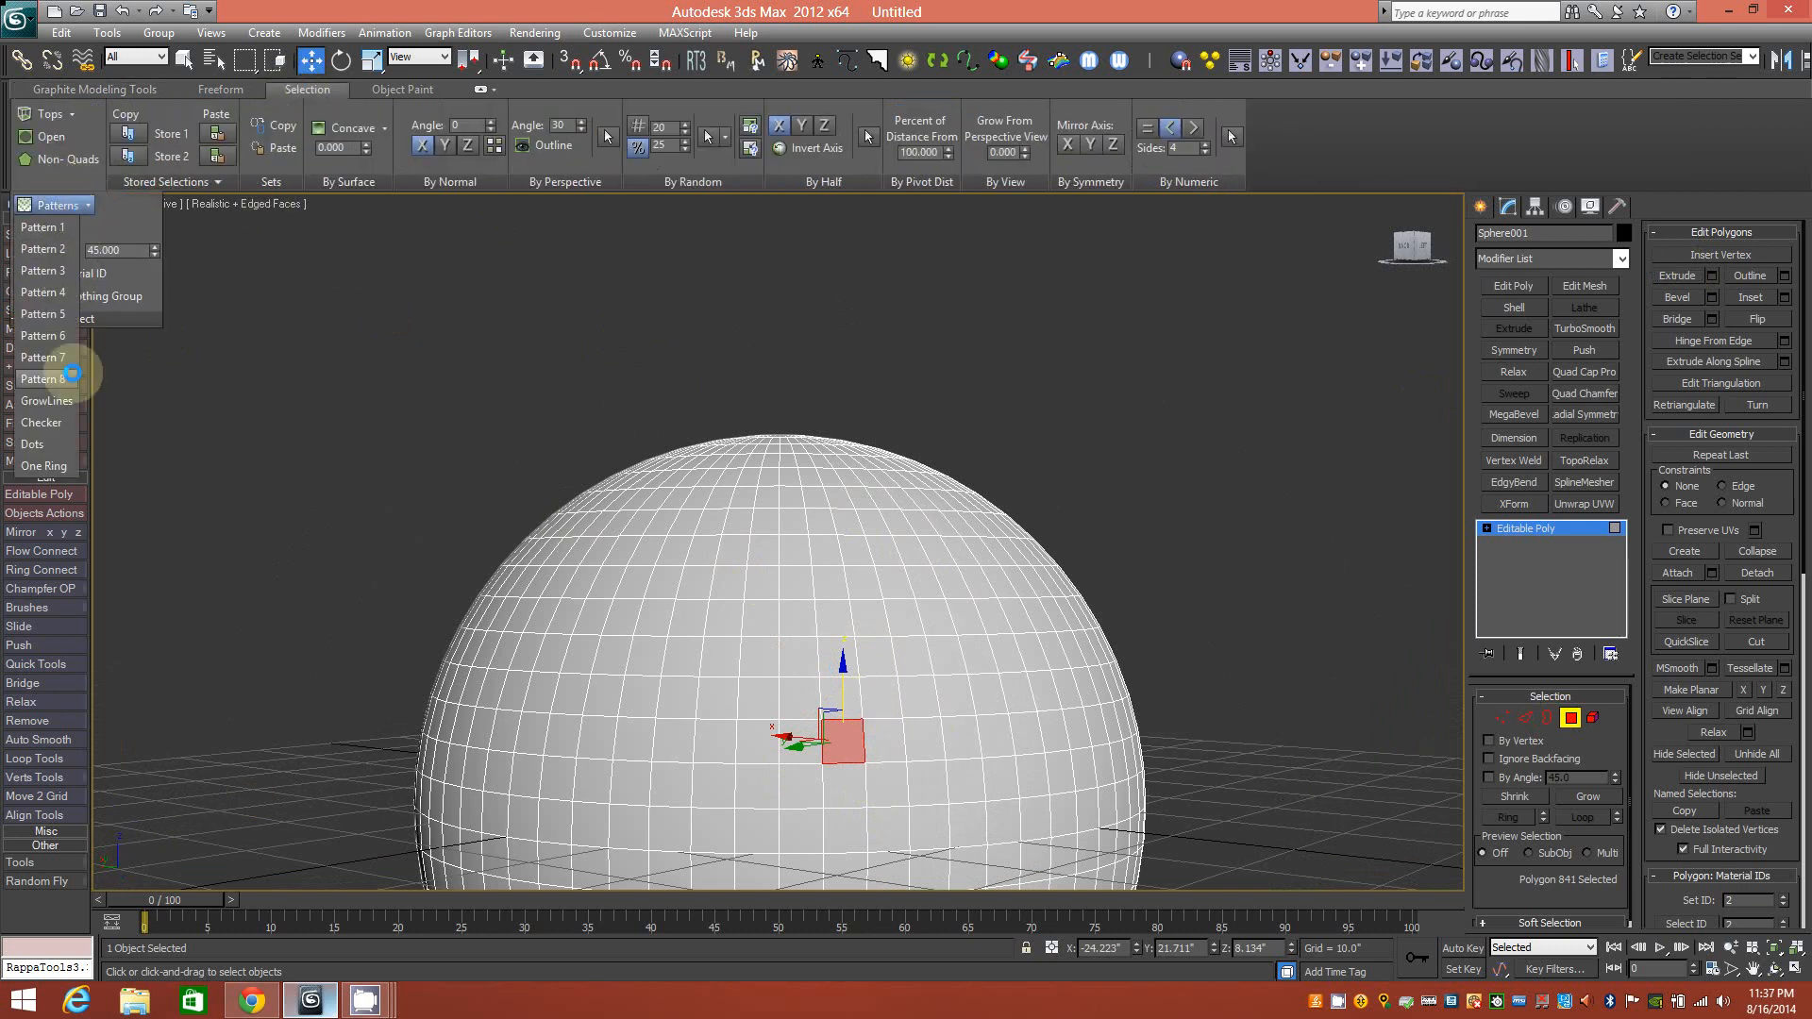
pyautogui.click(56, 440)
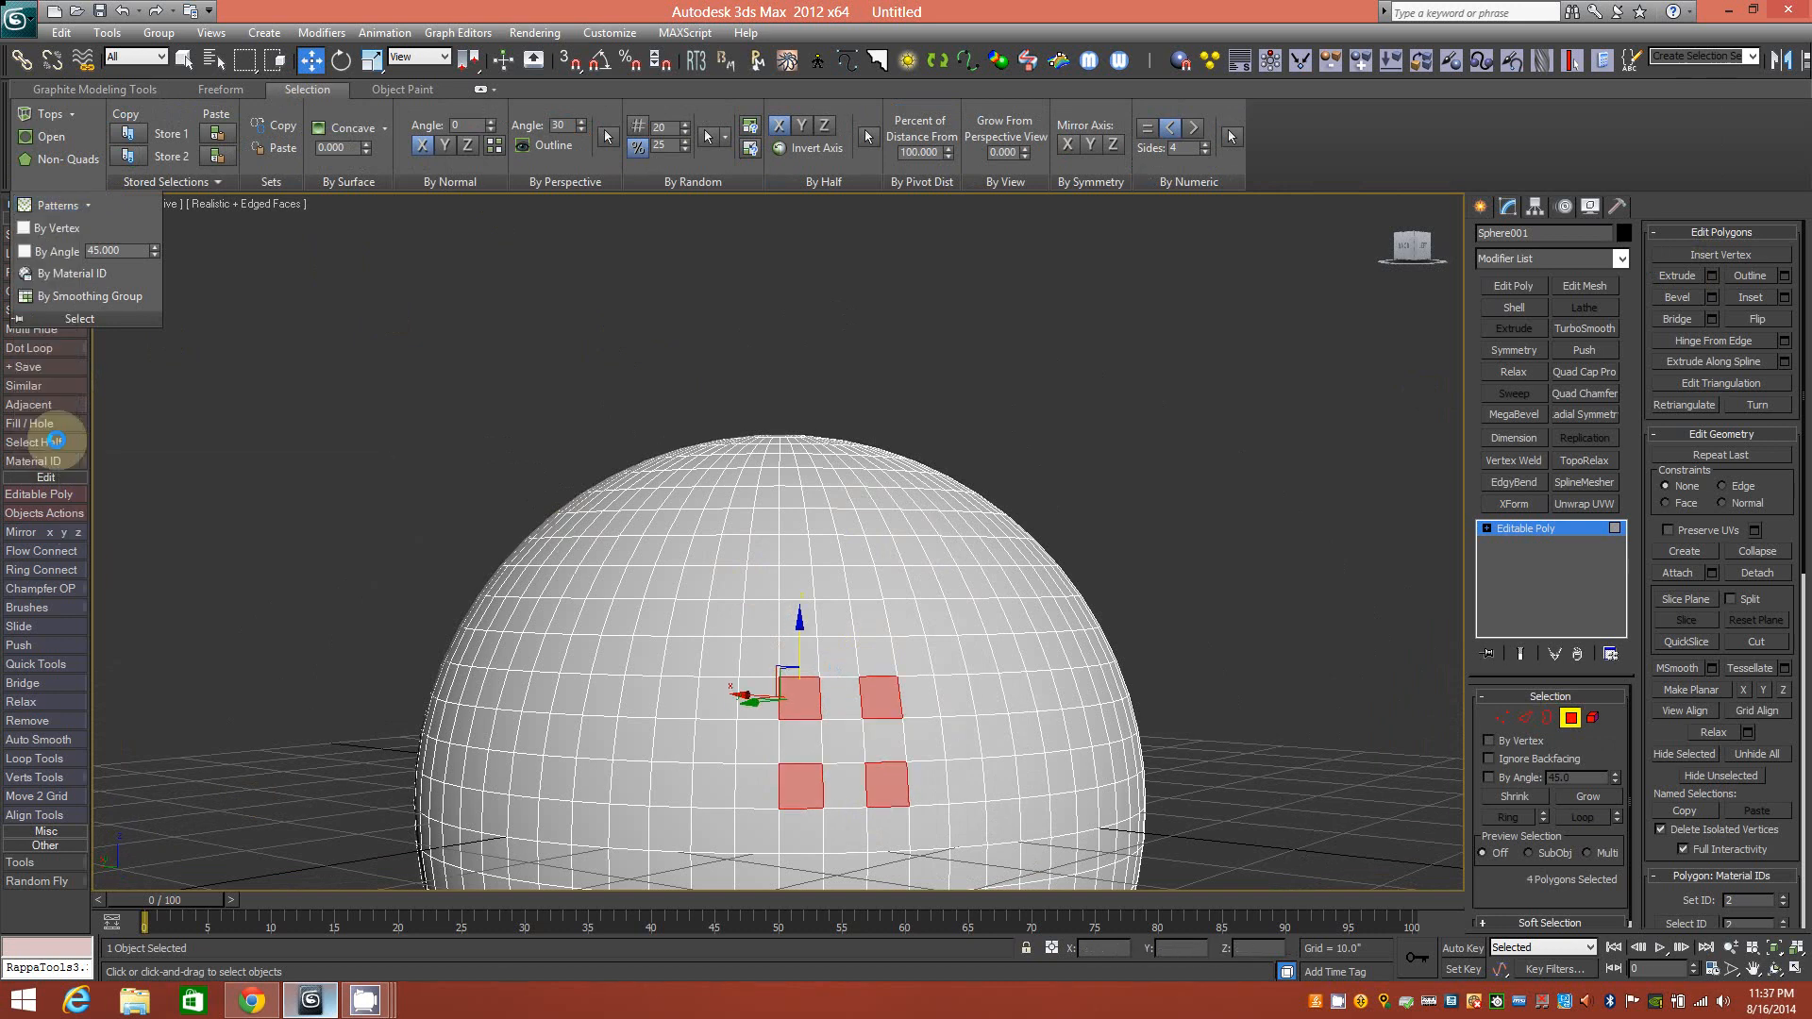
pyautogui.click(85, 205)
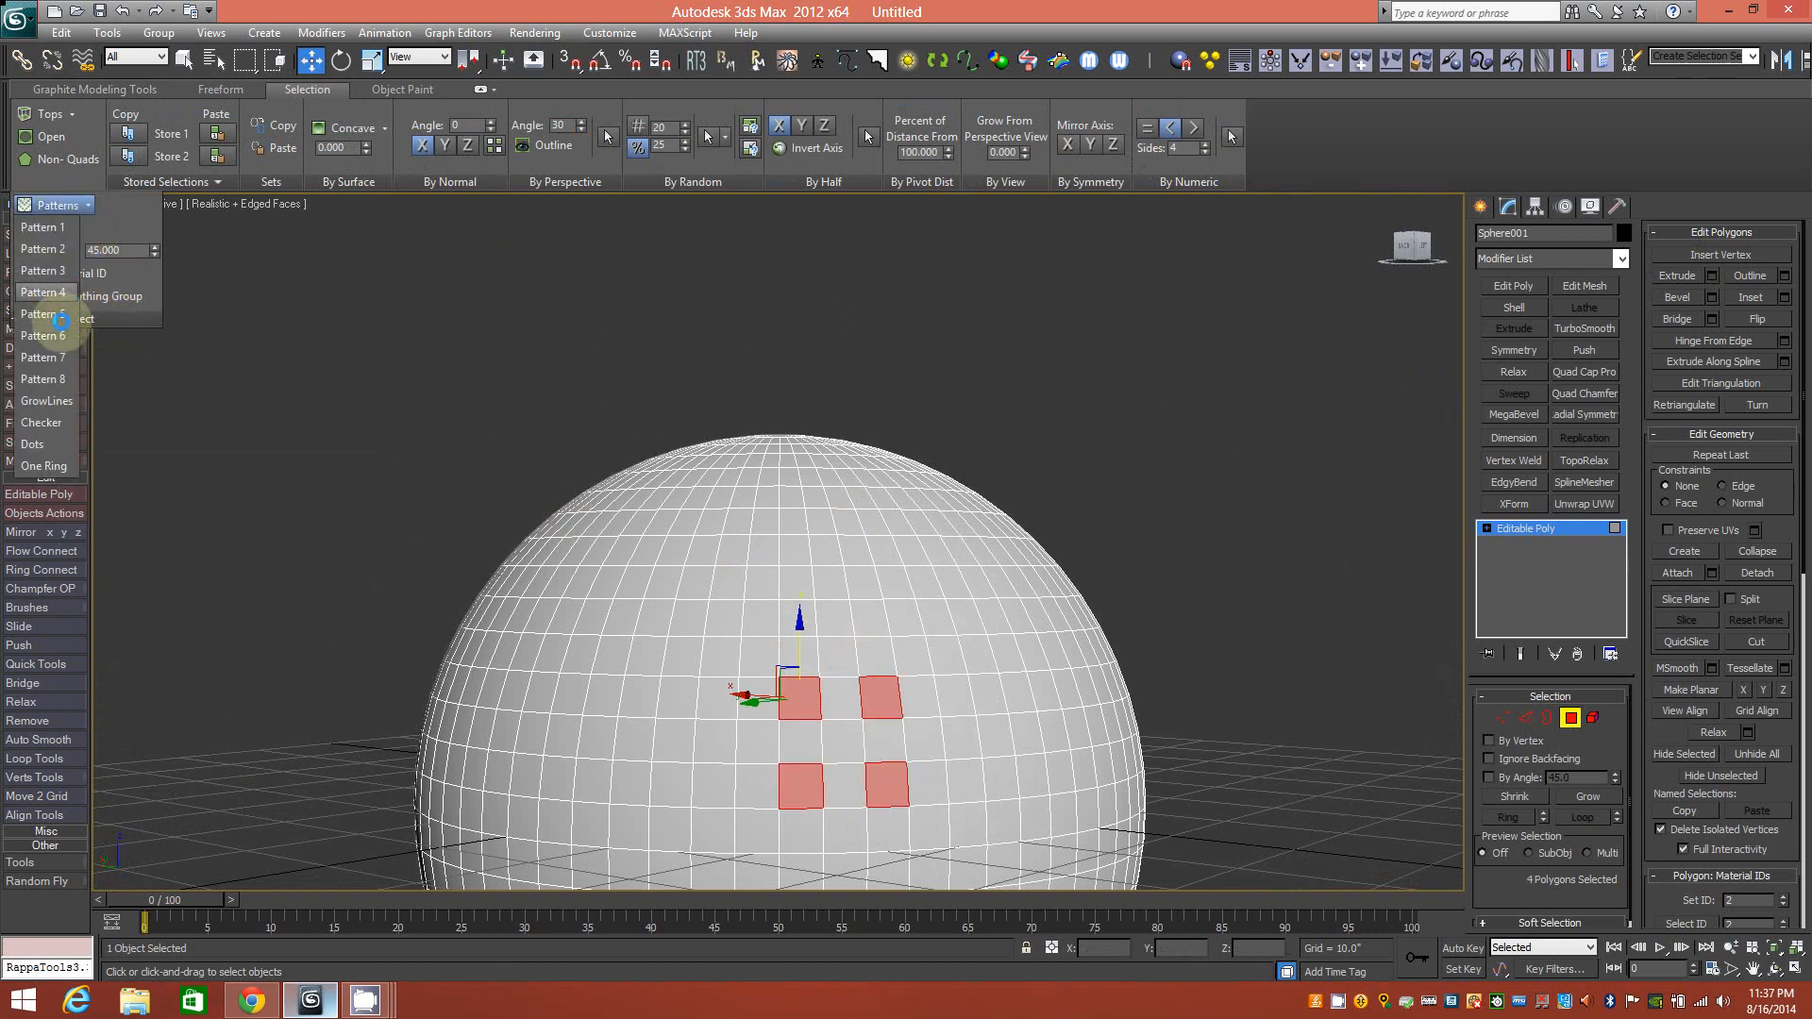
pyautogui.click(54, 440)
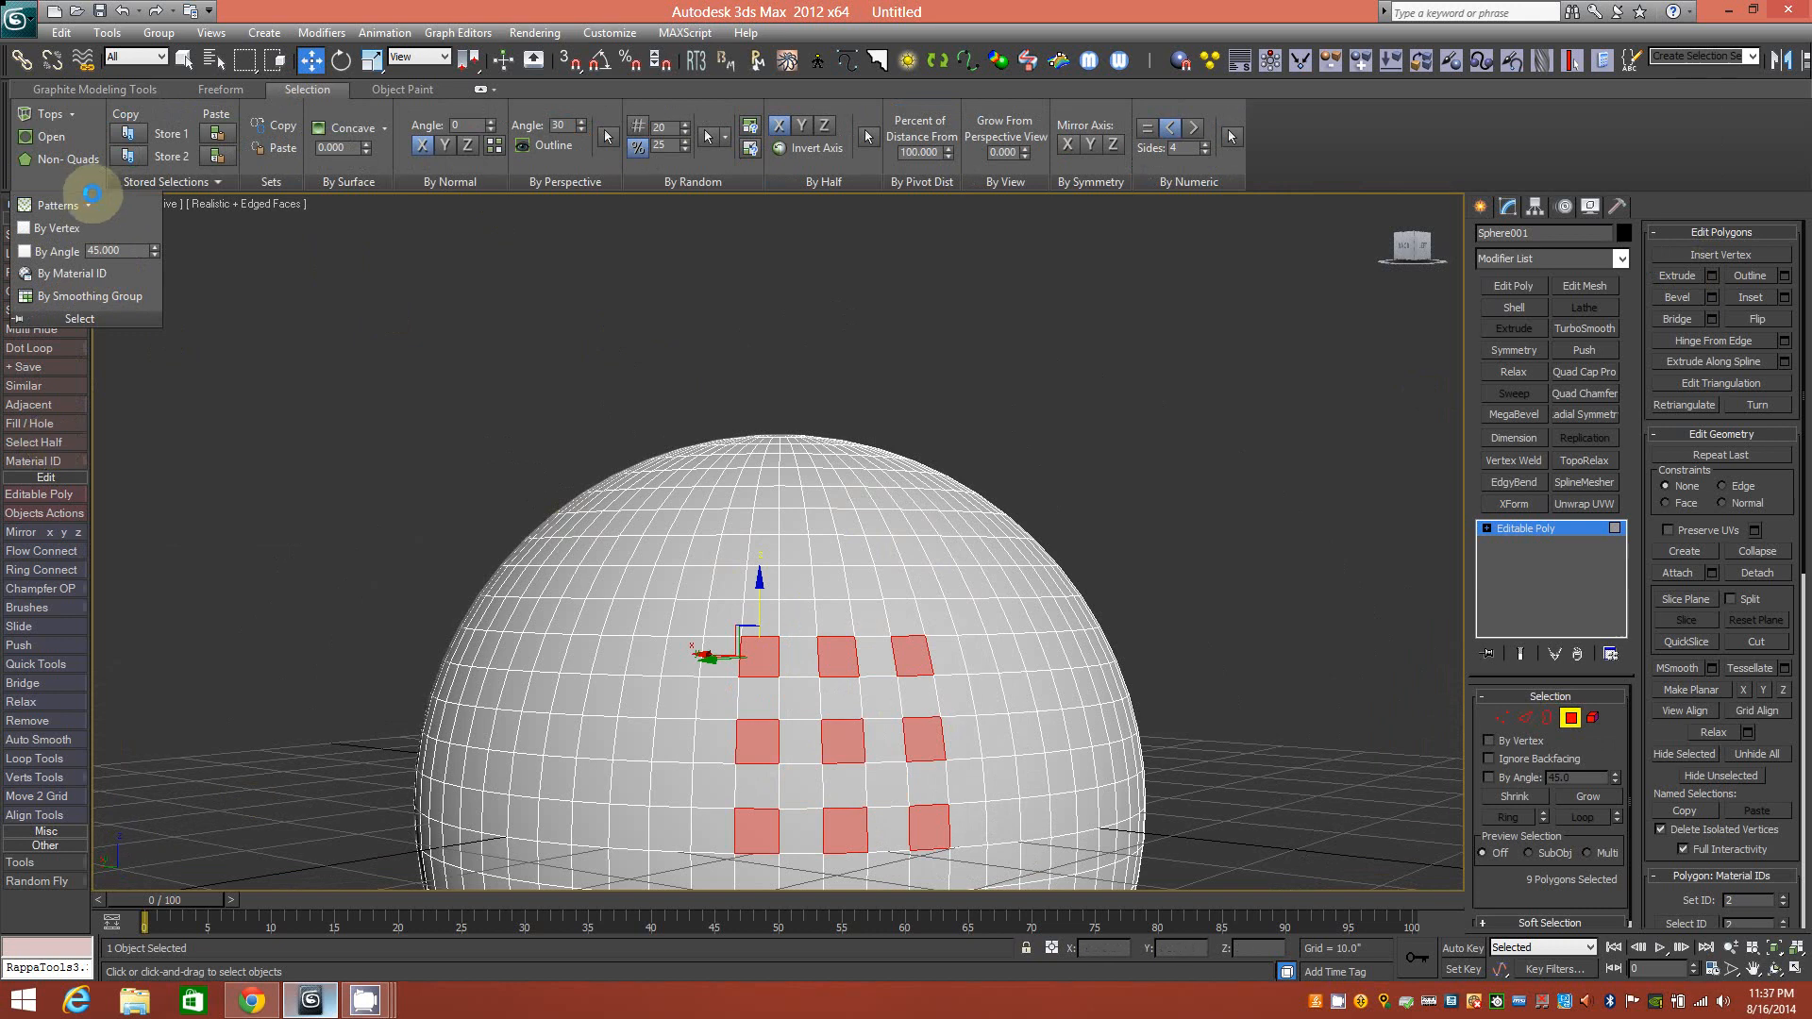
pyautogui.click(85, 205)
pyautogui.click(53, 443)
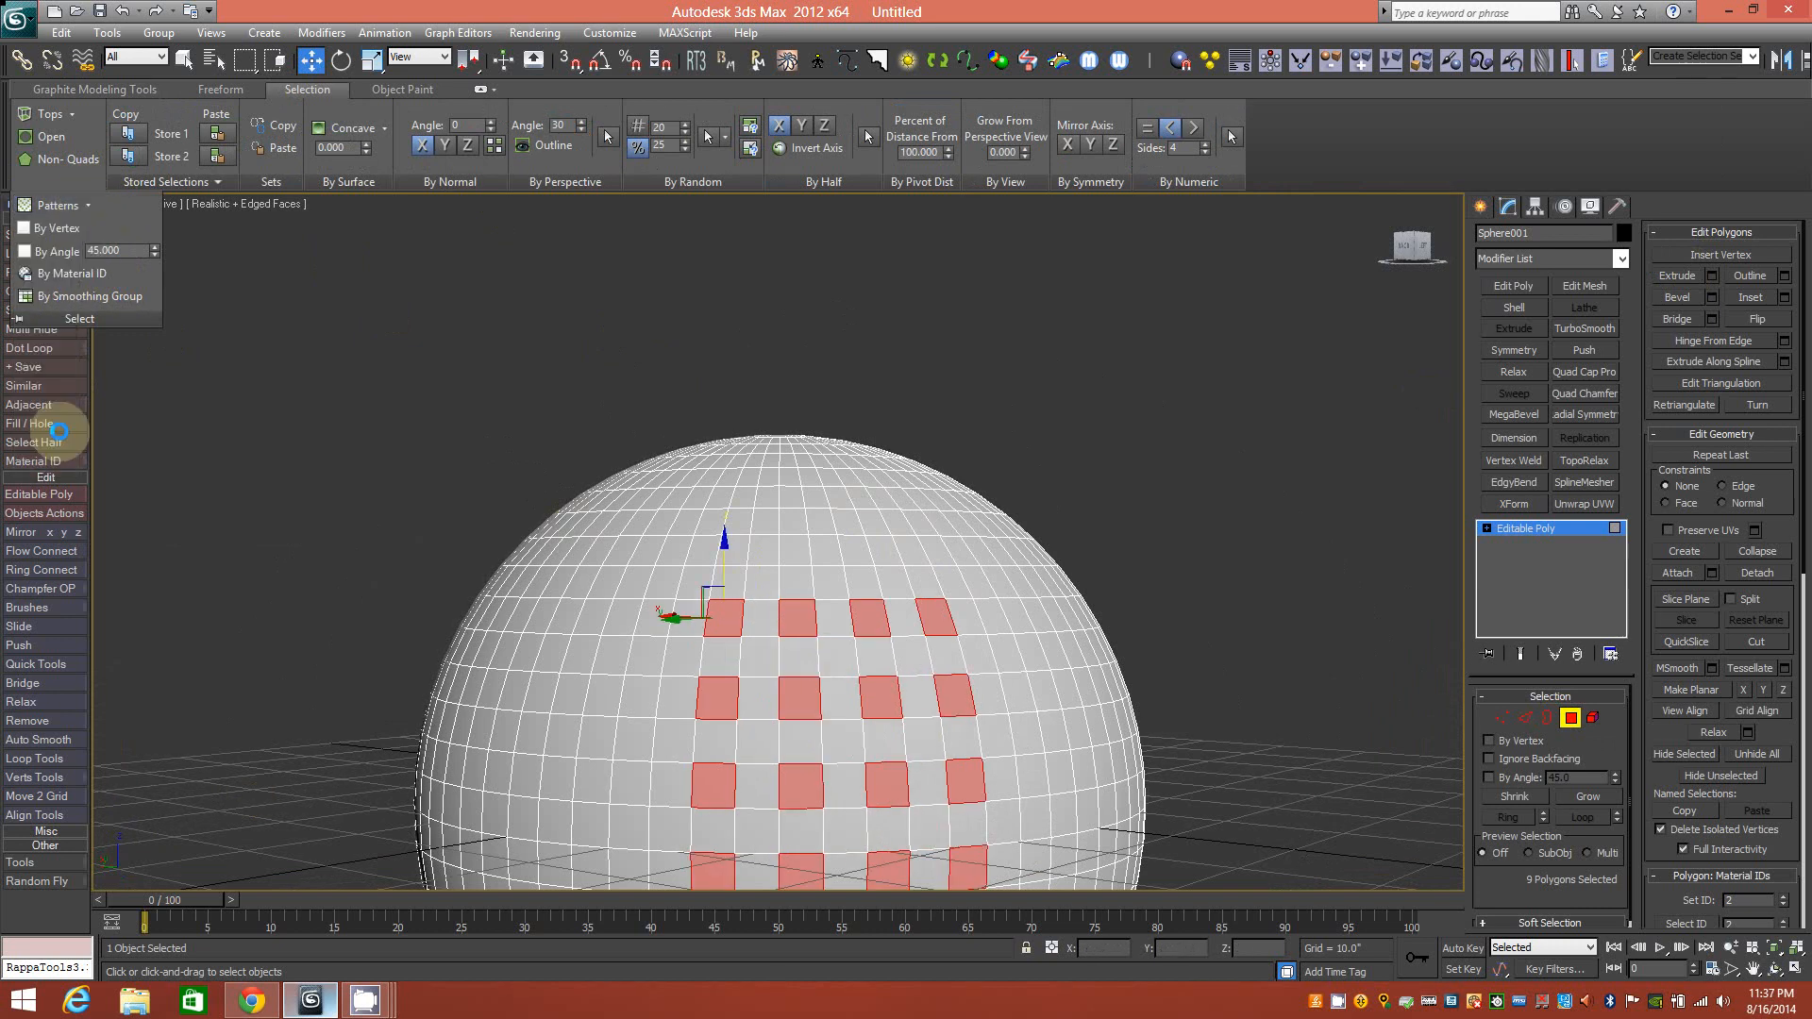
# Apply Dots once more for a 25-polygon grid and frame it in the view.
pyautogui.click(53, 181)
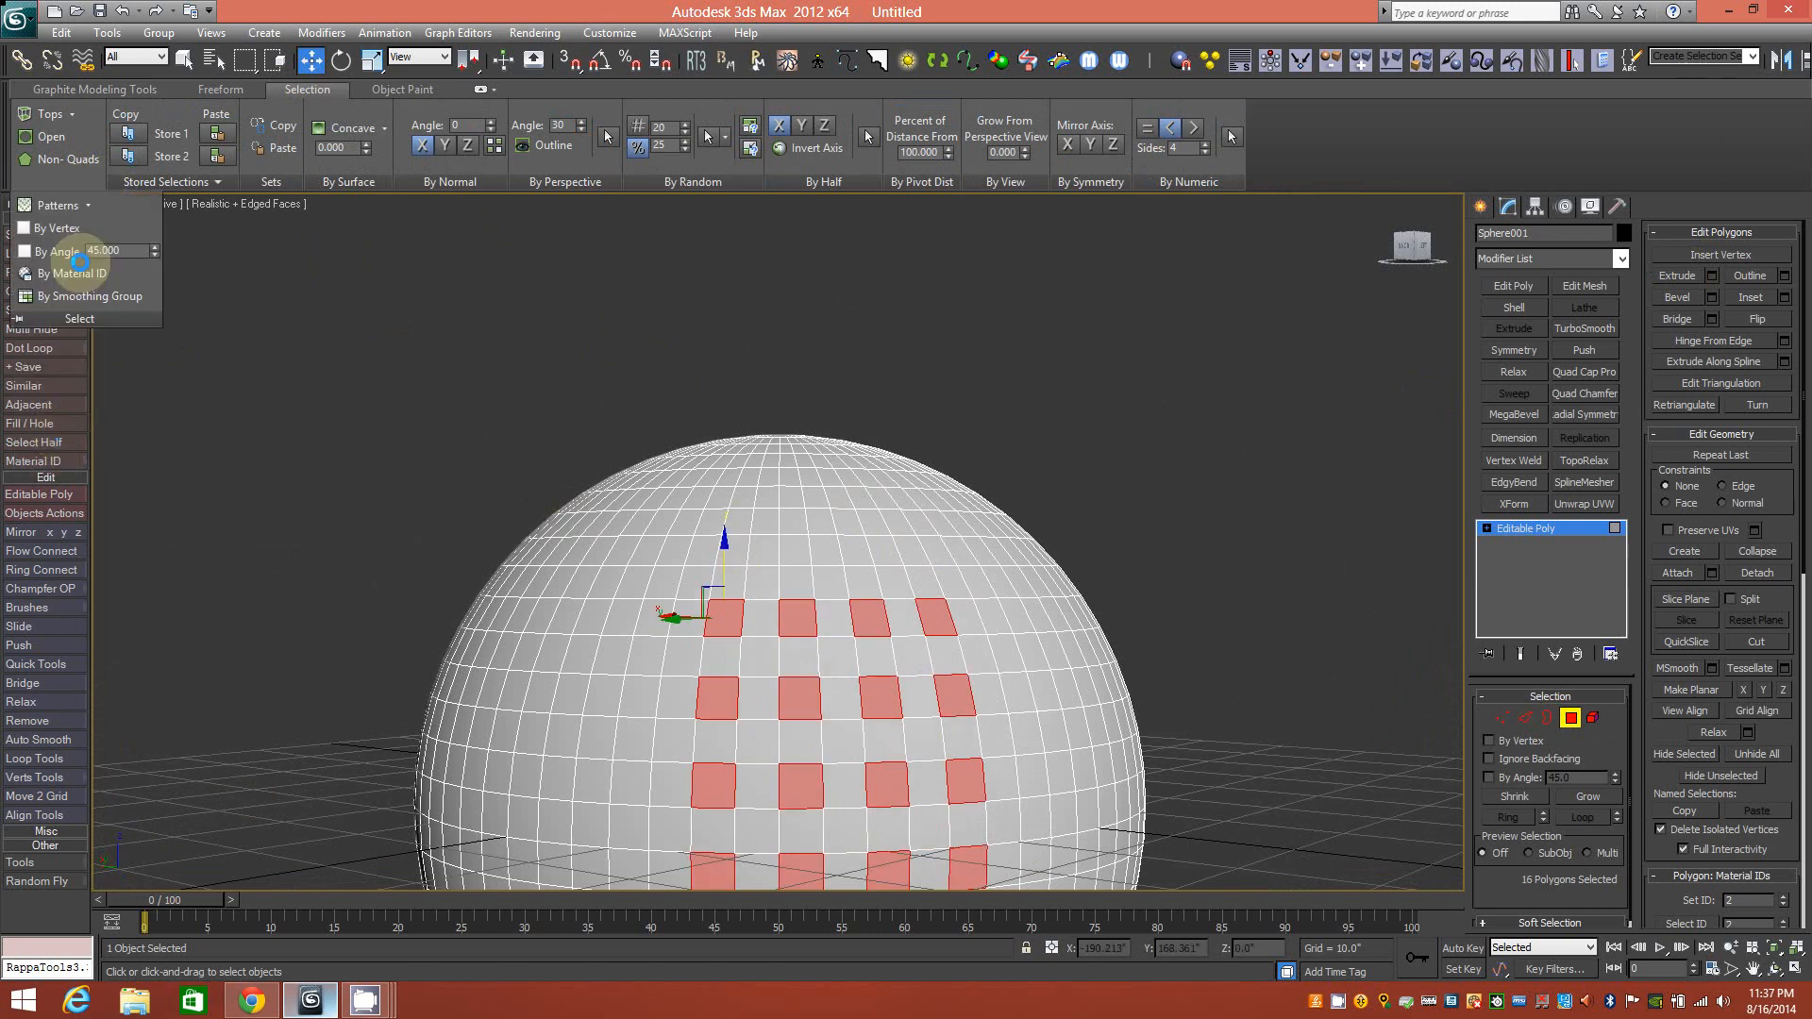
pyautogui.click(87, 205)
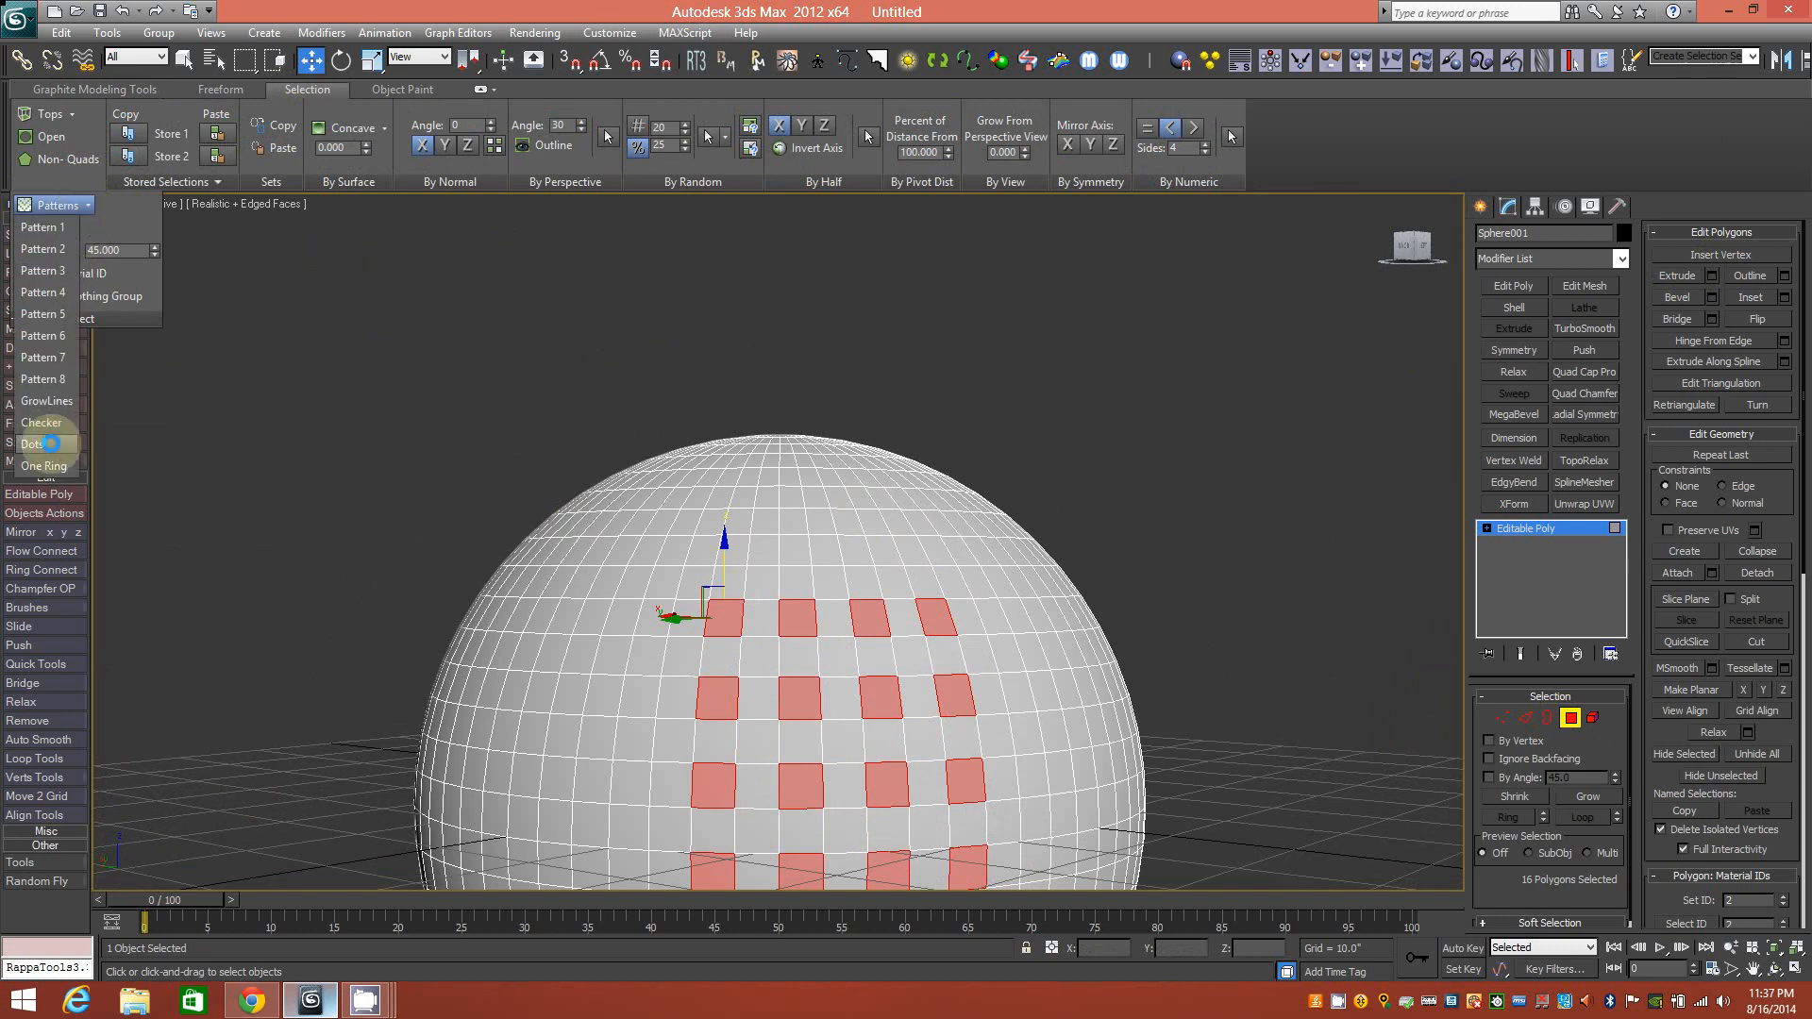
pyautogui.click(54, 443)
pyautogui.moveTo(991, 668); pyautogui.dragTo(977, 574, button='middle')
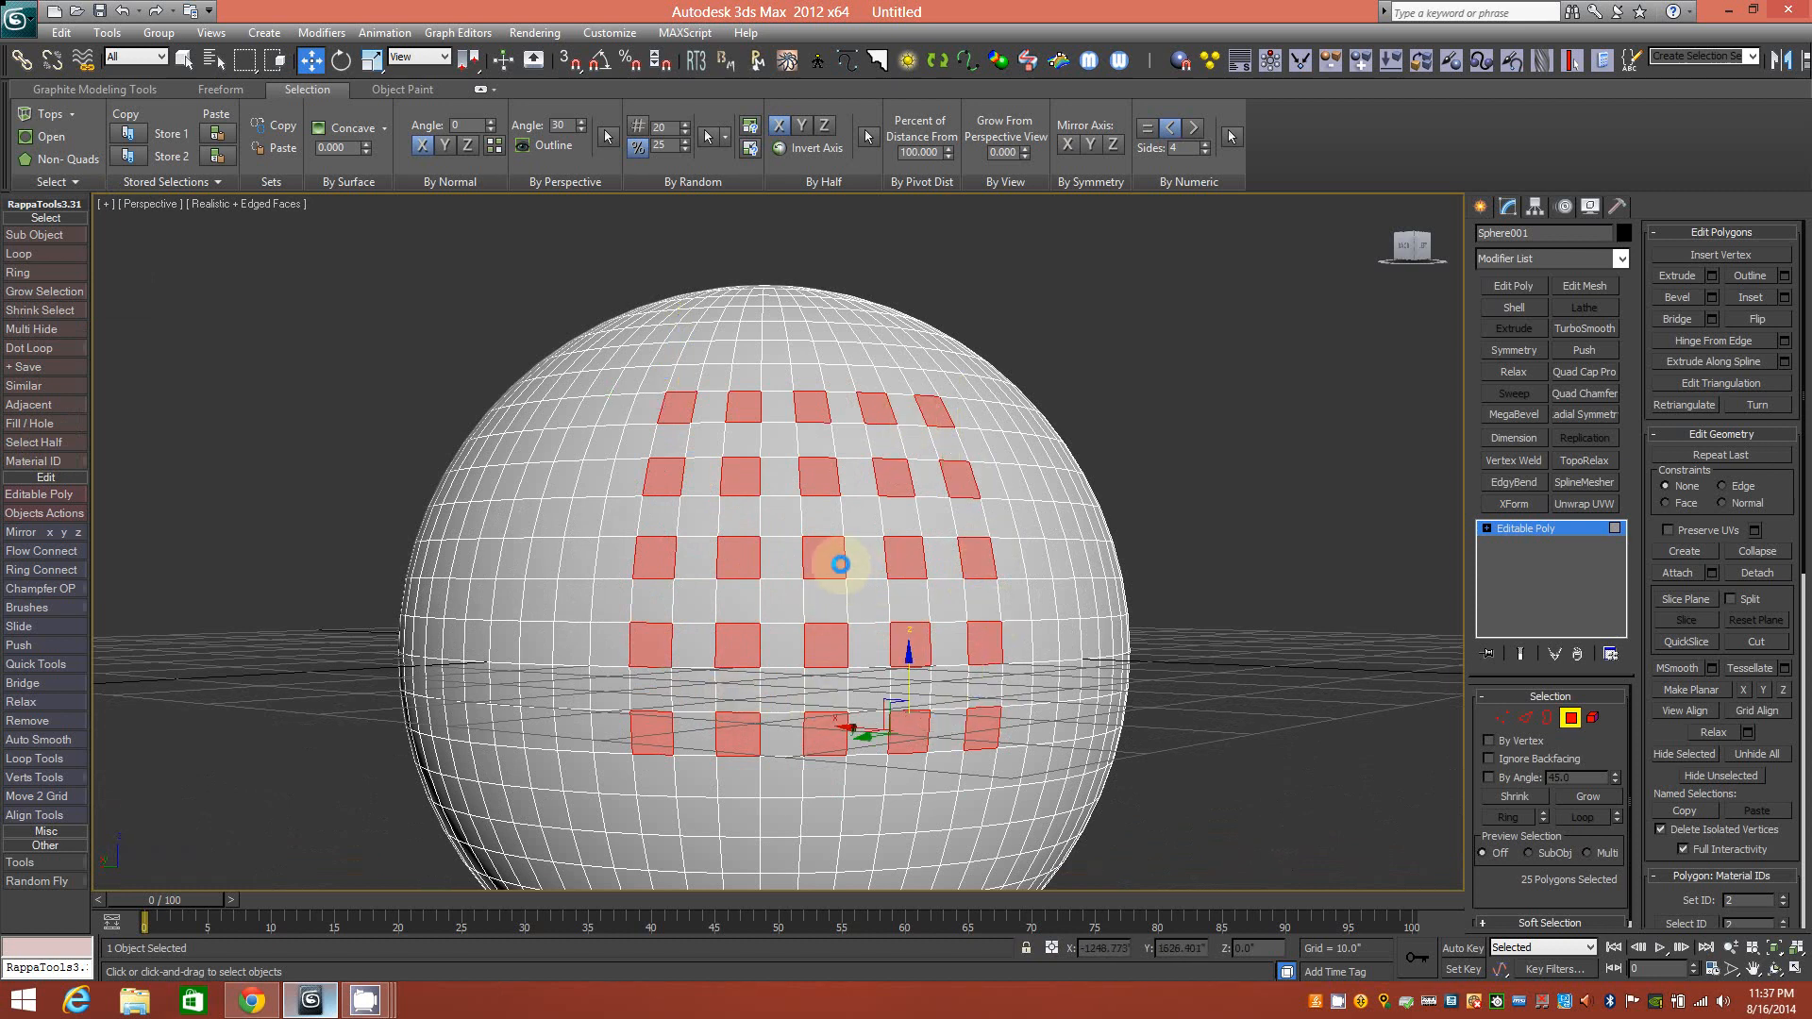
pyautogui.moveTo(954, 614)
pyautogui.keyDown('alt'); pyautogui.mouseDown(button='middle')
pyautogui.moveTo(926, 635)
pyautogui.moveTo(968, 604)
pyautogui.mouseUp(button='middle'); pyautogui.keyUp('alt')
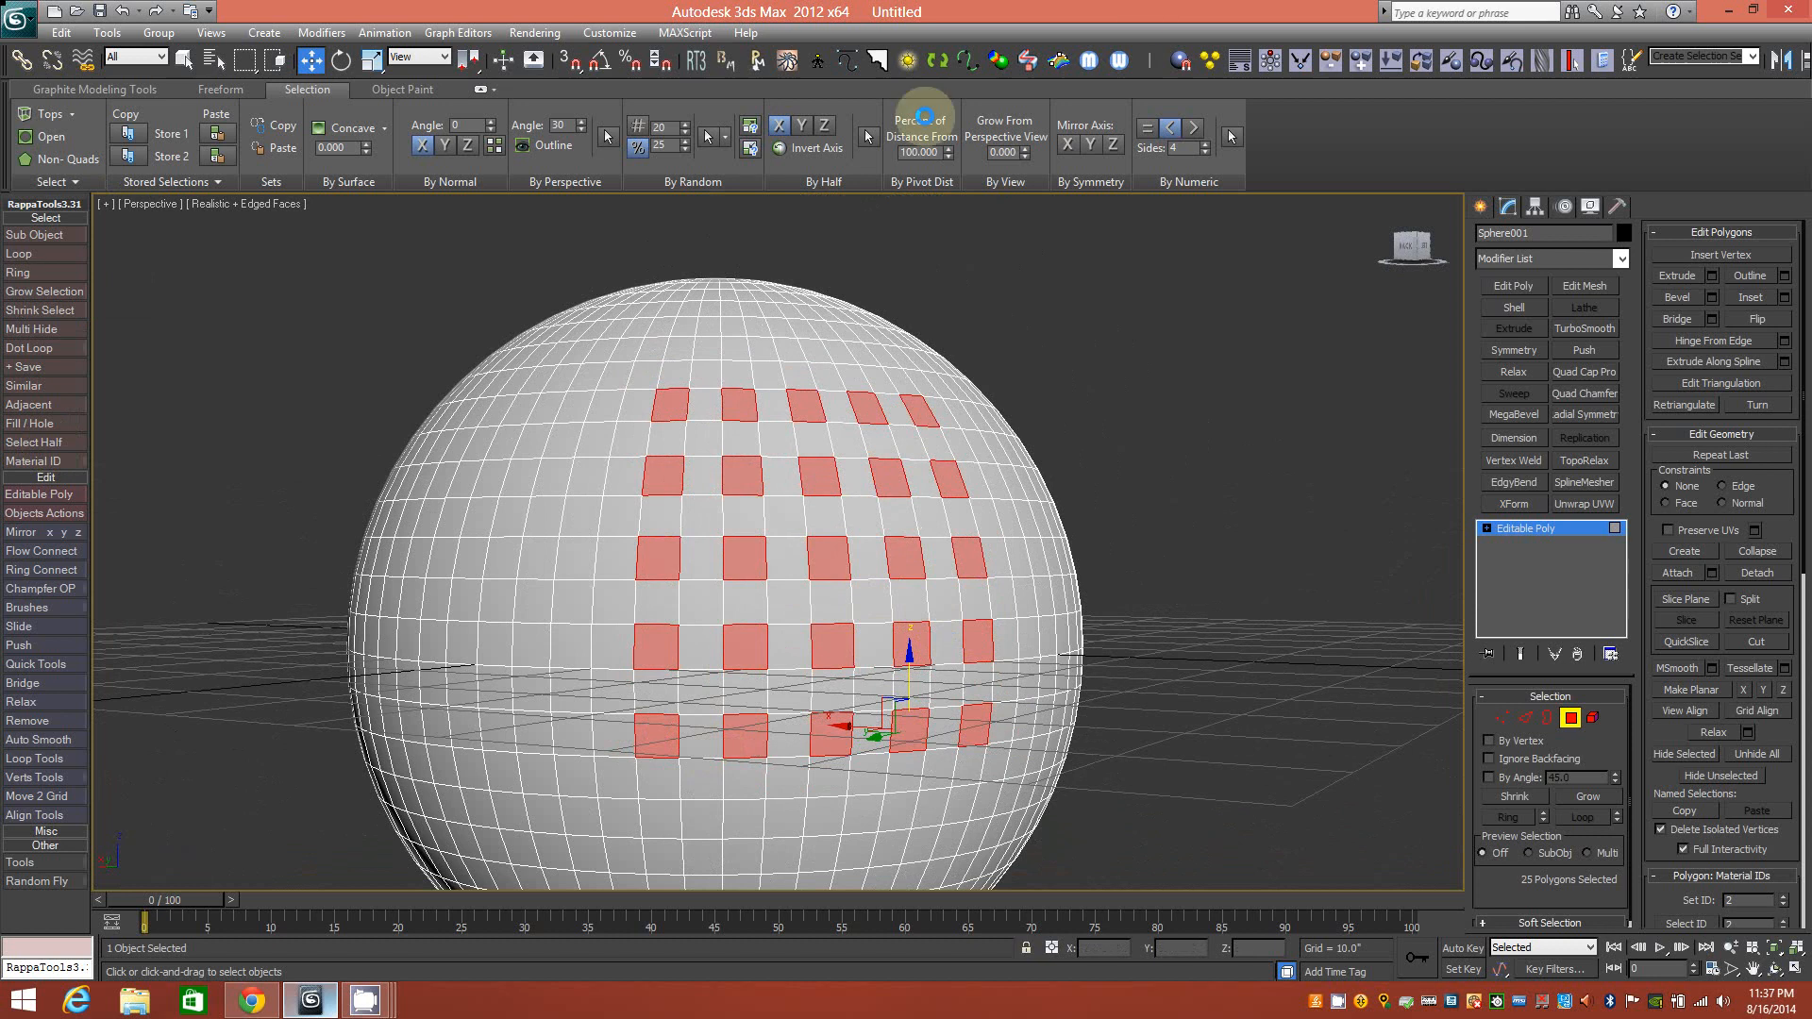
pyautogui.moveTo(878, 529); pyautogui.dragTo(878, 541, button='middle')
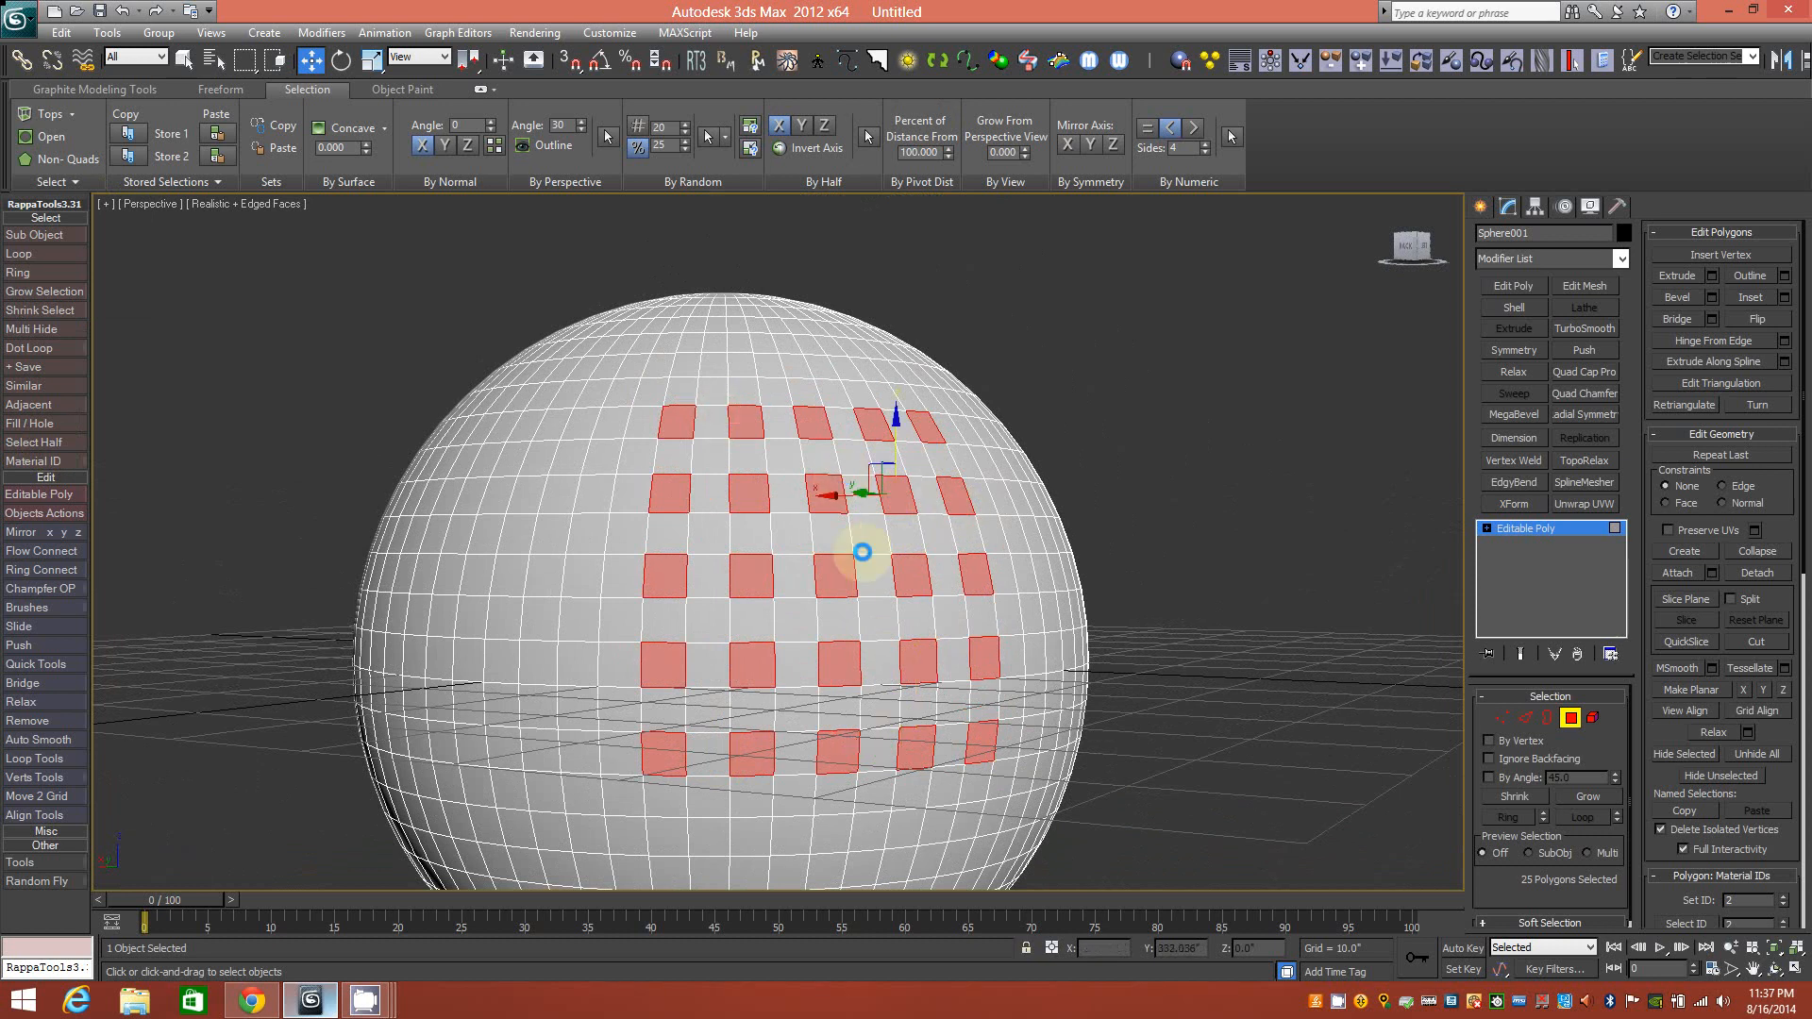
pyautogui.keyDown('alt'); pyautogui.moveTo(938, 557); pyautogui.dragTo(1140, 473, button='middle'); pyautogui.keyUp('alt')
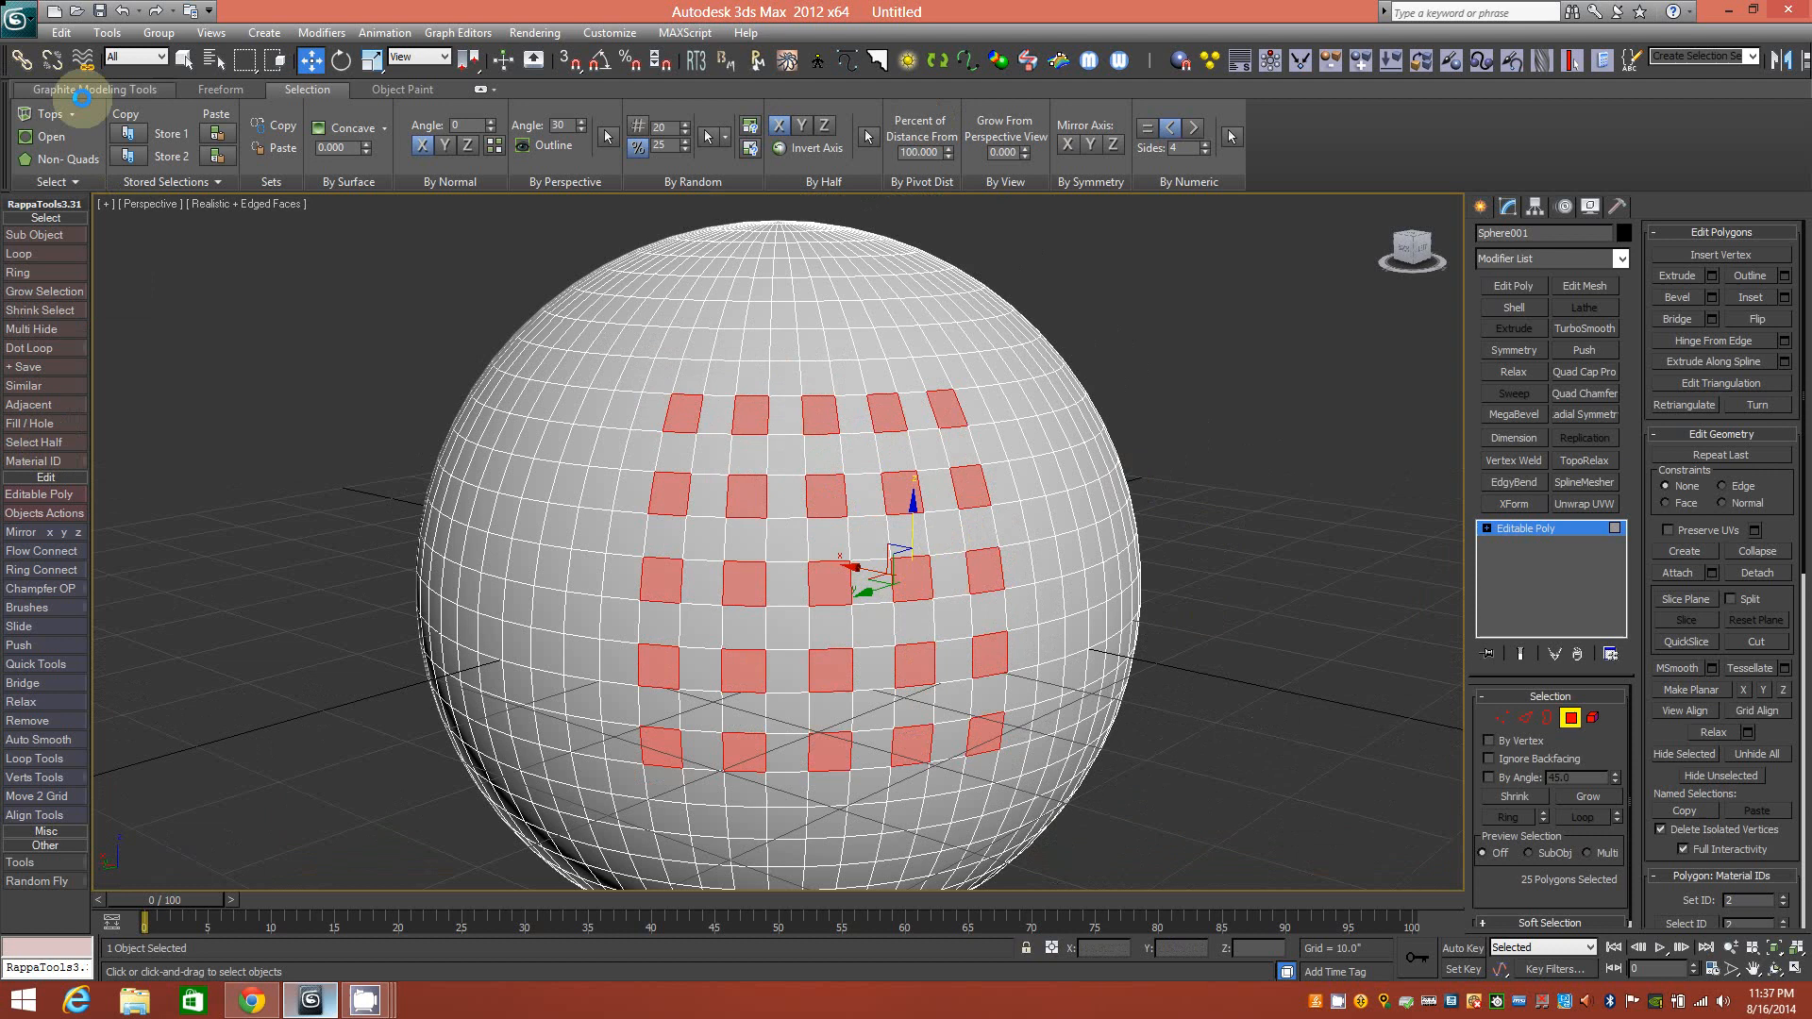
# Inset the 25 dots by 1.0, extrude them into small studs, and return to object level.
pyautogui.click(94, 89)
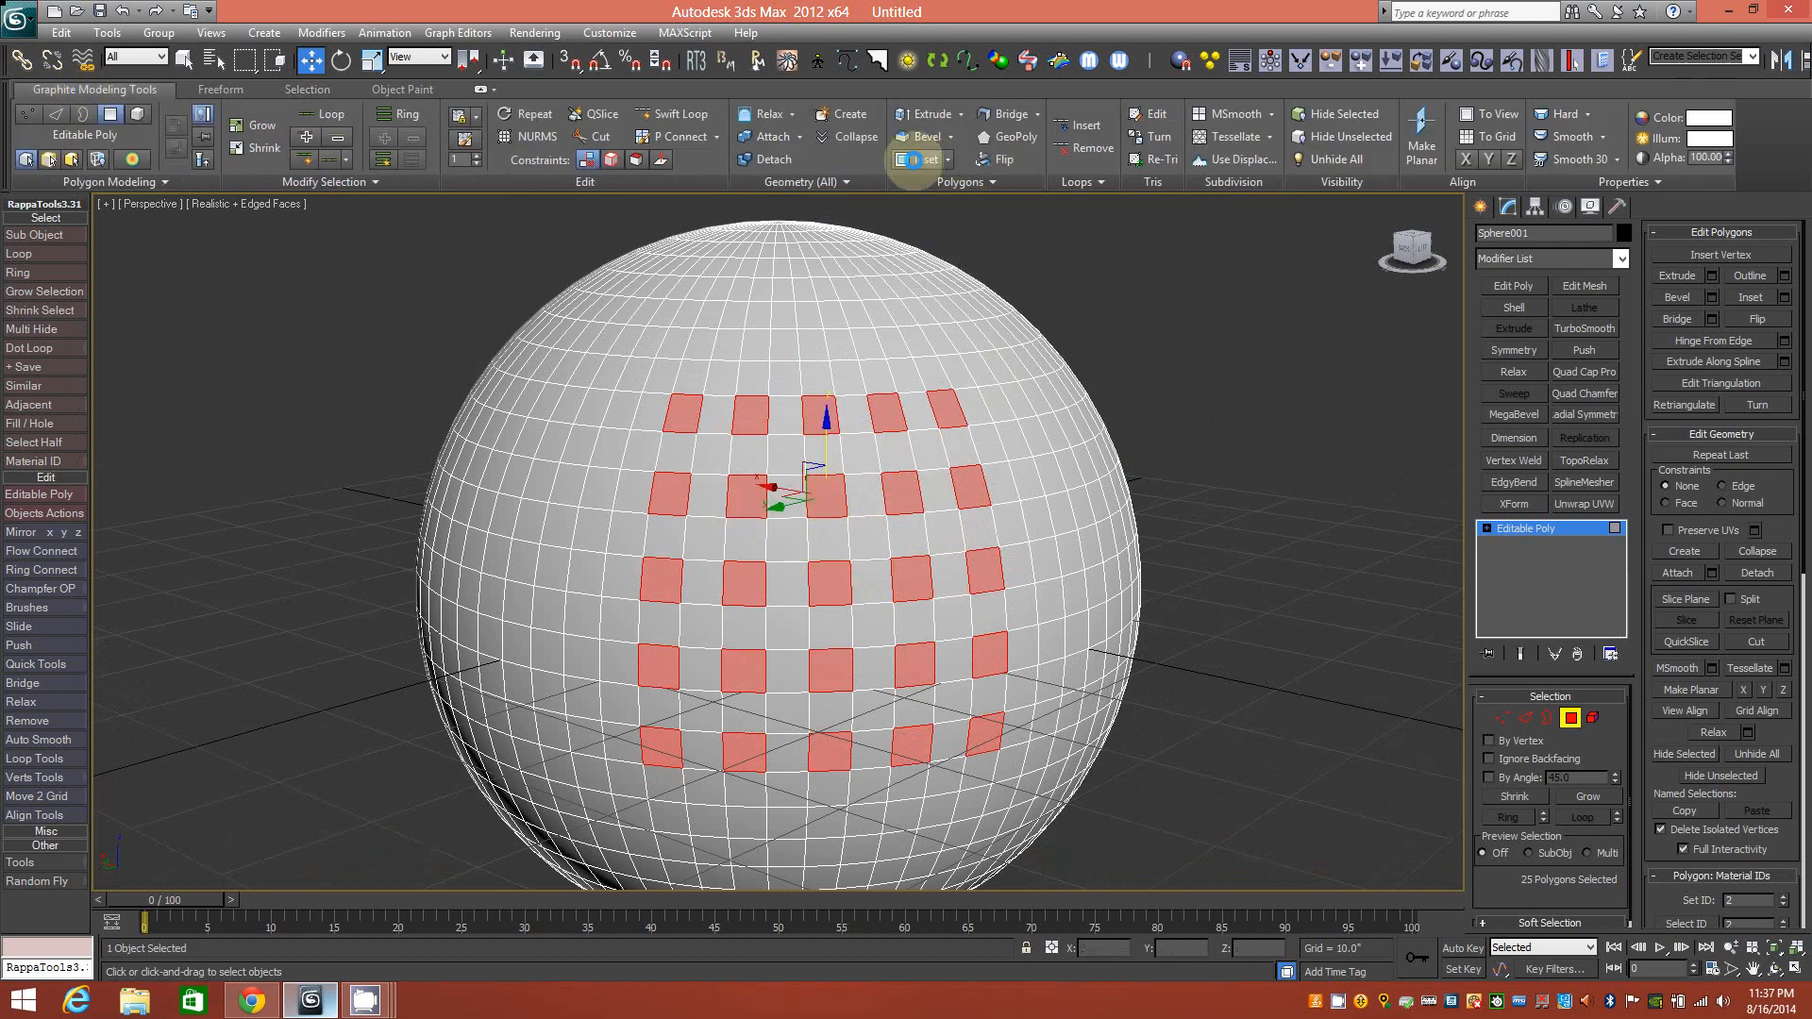
pyautogui.click(911, 159)
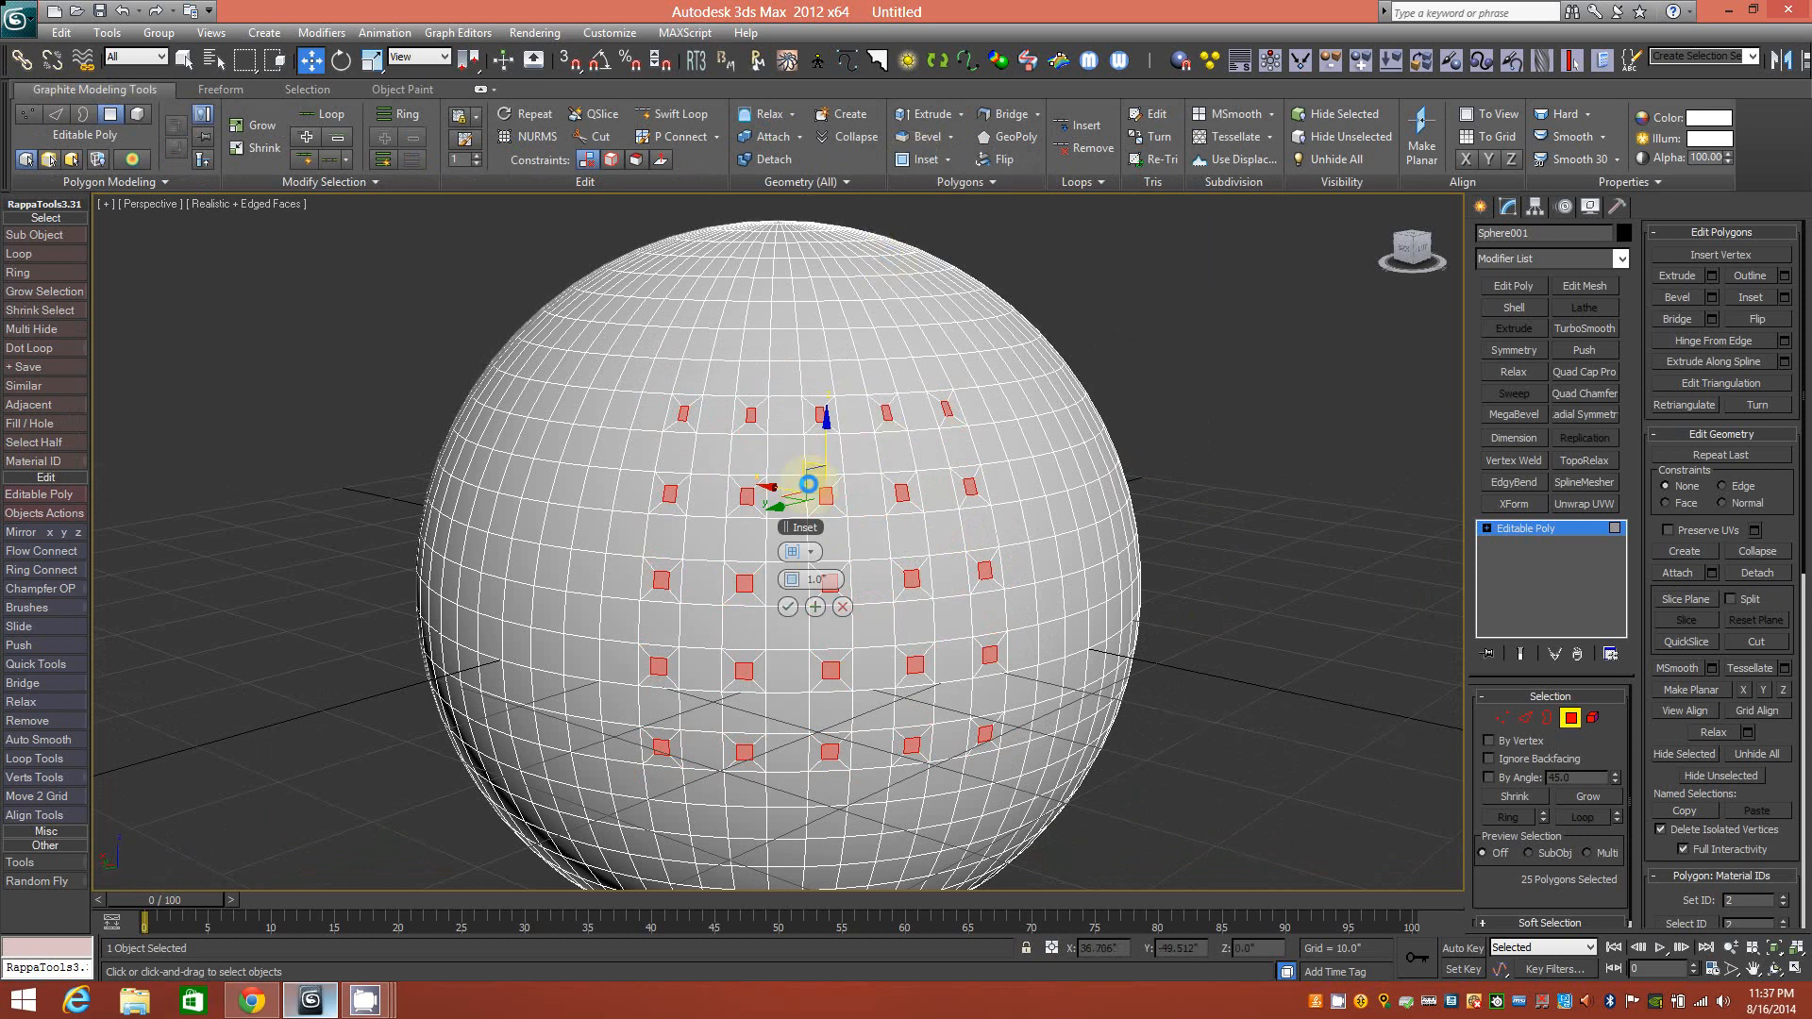
pyautogui.click(791, 607)
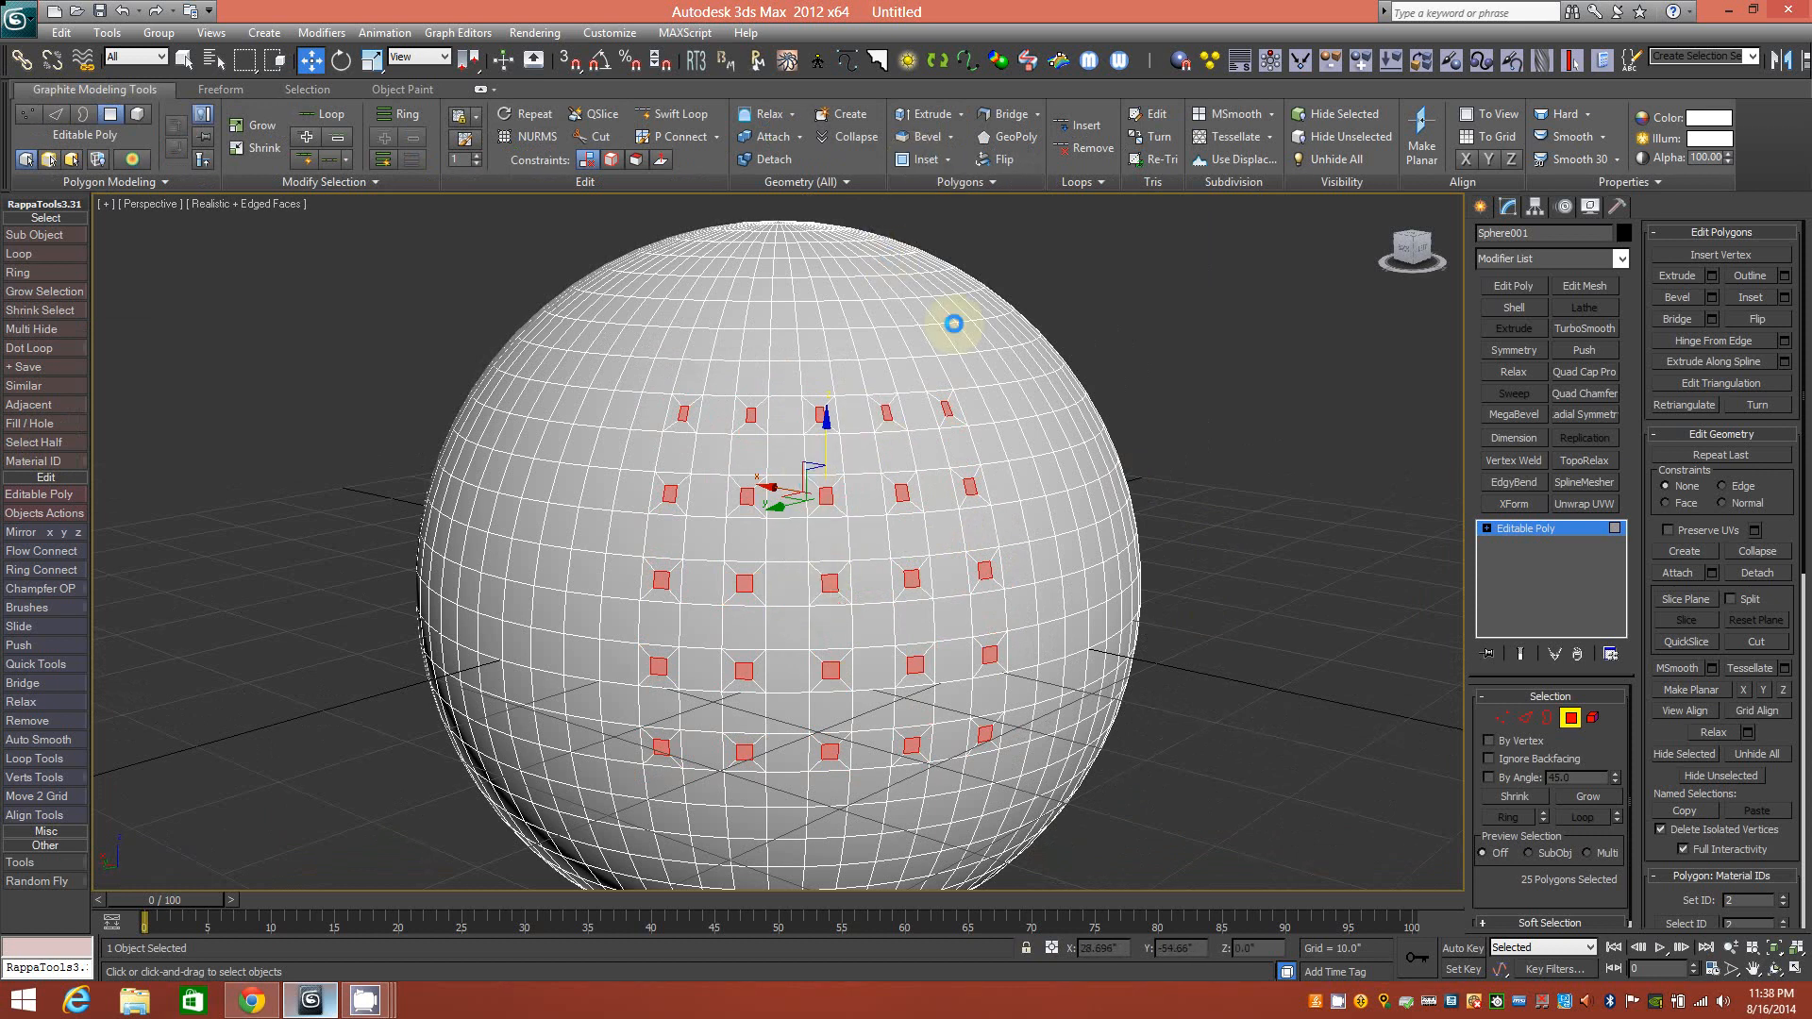
pyautogui.click(929, 113)
pyautogui.moveTo(827, 489); pyautogui.dragTo(825, 484)
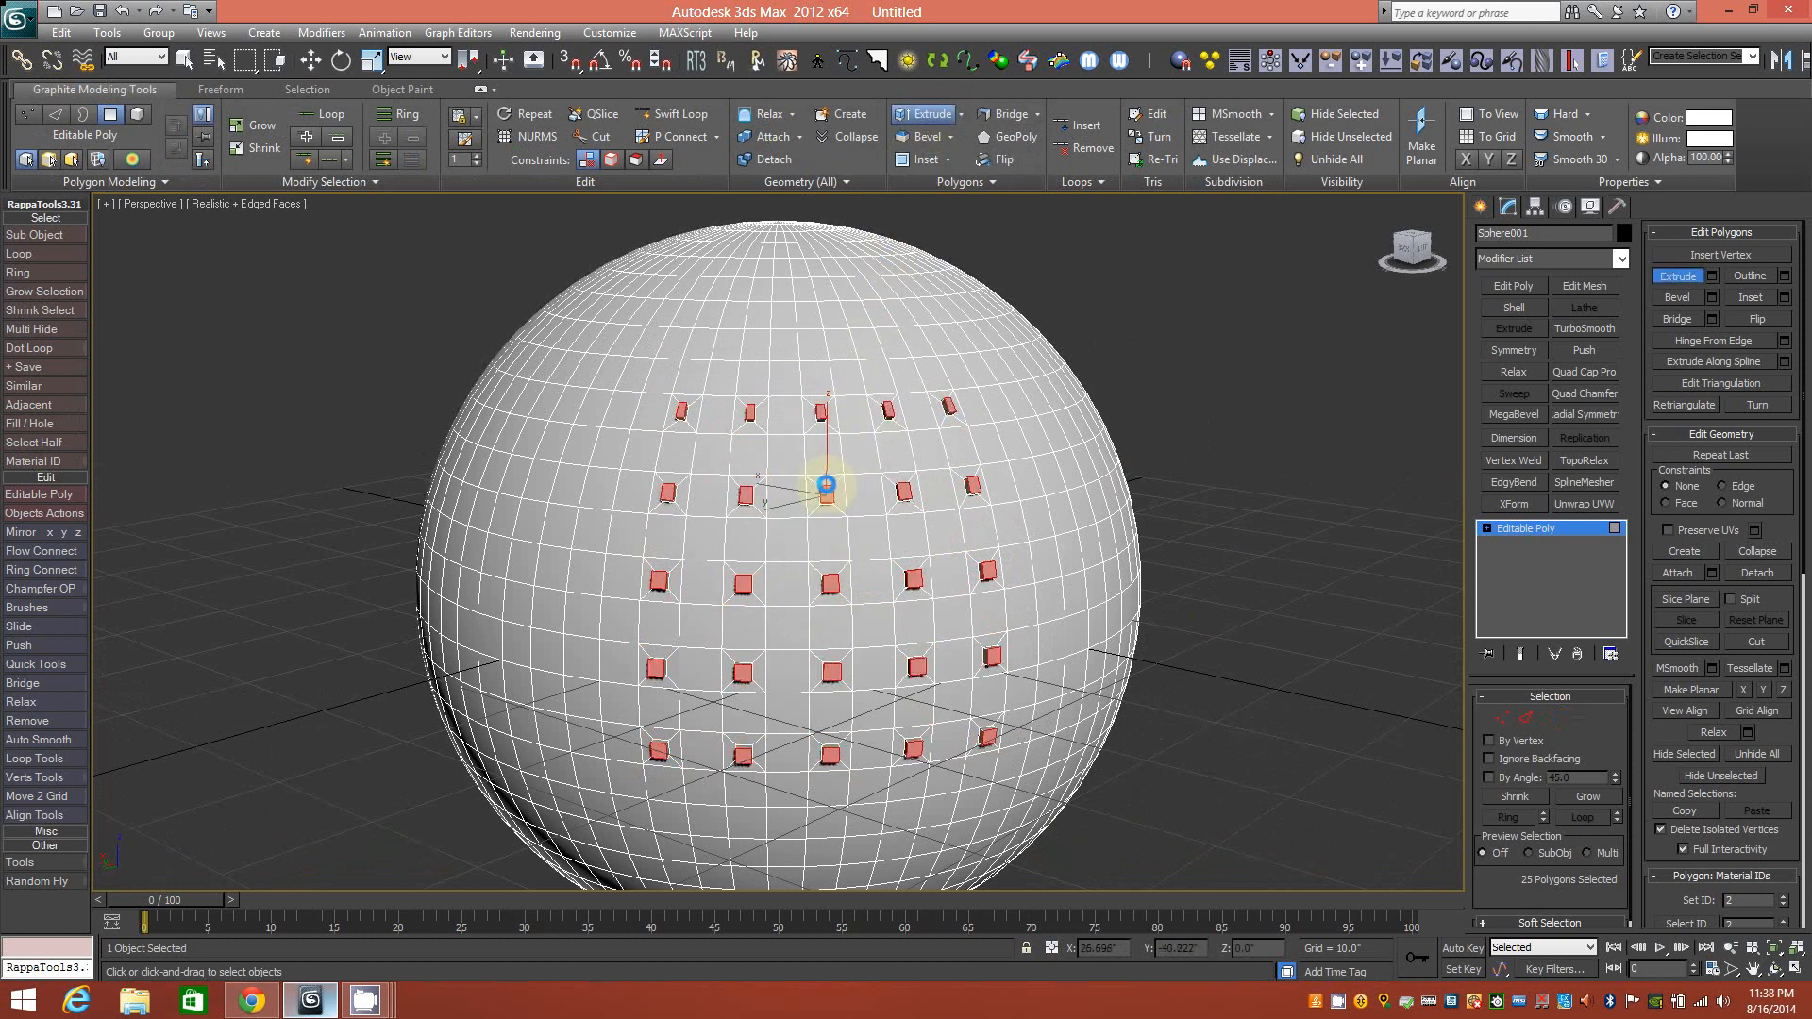
pyautogui.keyDown('alt'); pyautogui.moveTo(865, 408); pyautogui.dragTo(922, 368, button='middle'); pyautogui.keyUp('alt')
pyautogui.click(1571, 718)
pyautogui.press('w')
pyautogui.keyDown('alt'); pyautogui.moveTo(923, 478); pyautogui.dragTo(854, 486, button='middle'); pyautogui.keyUp('alt')
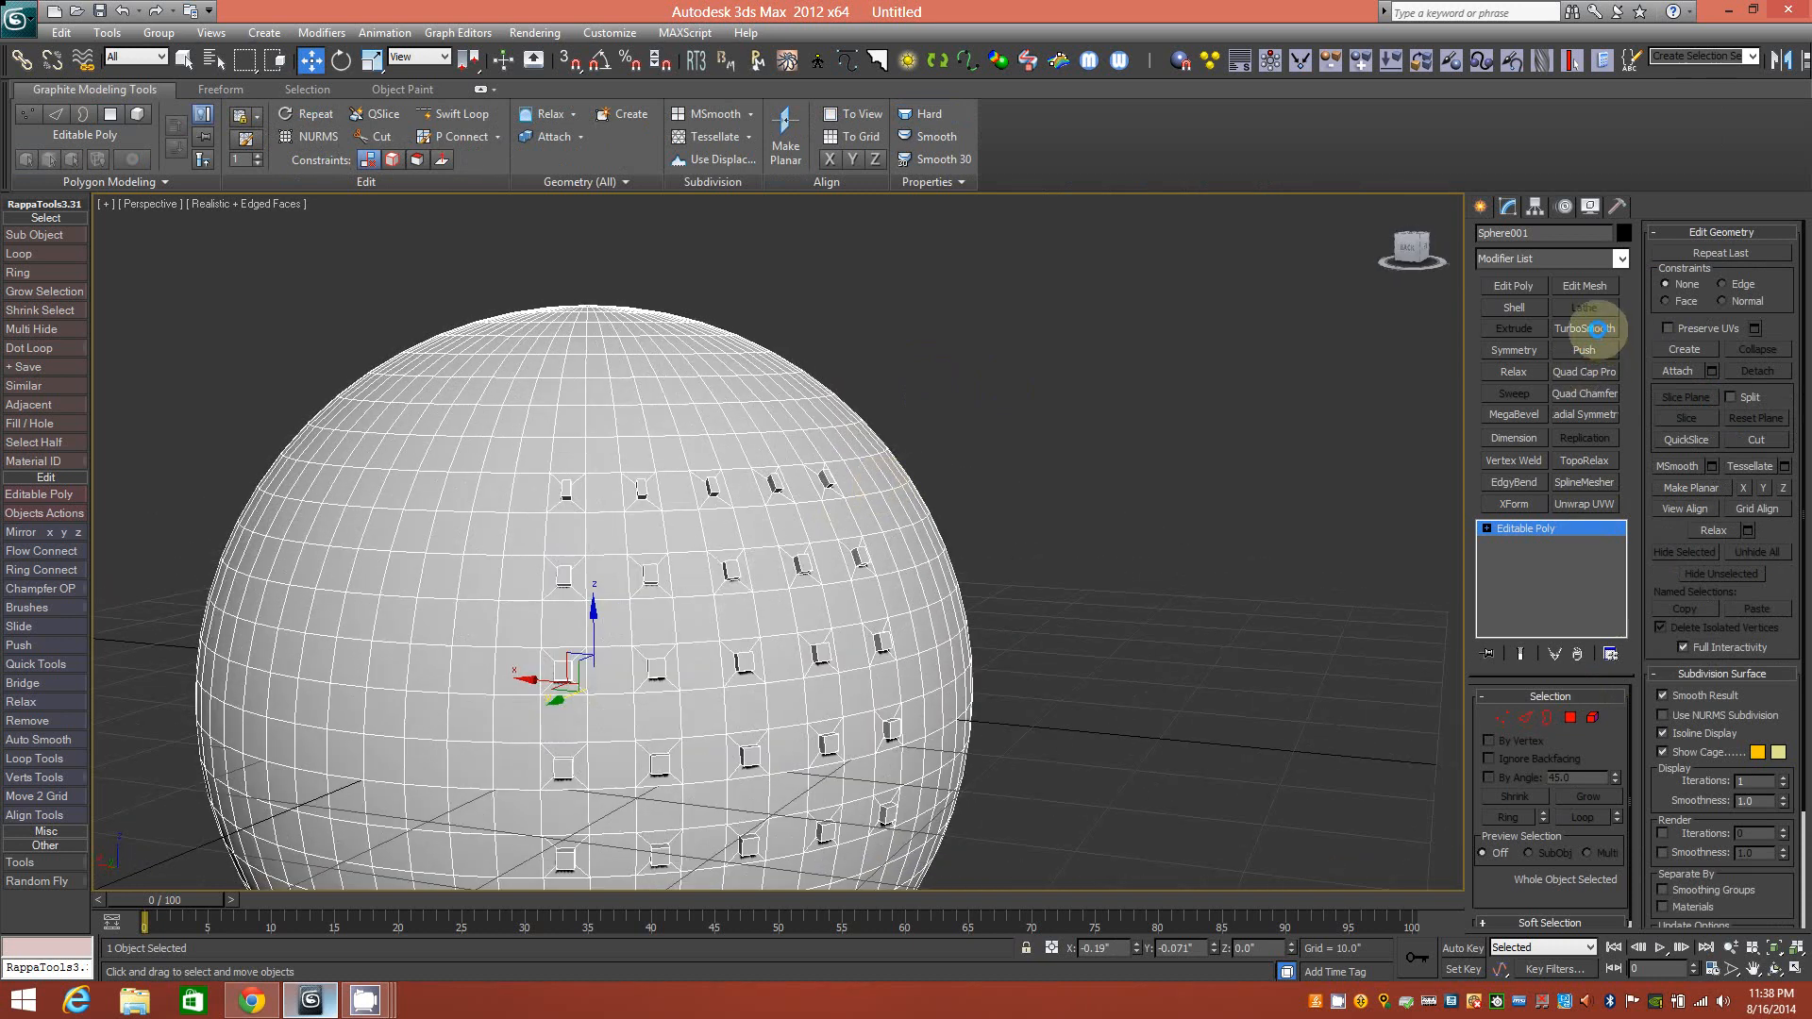
# Add TurboSmooth to the studded sphere, deselect it, and orbit to inspect the smoothed dots.
pyautogui.keyDown('alt'); pyautogui.moveTo(730, 518); pyautogui.dragTo(830, 467, button='middle'); pyautogui.keyUp('alt')
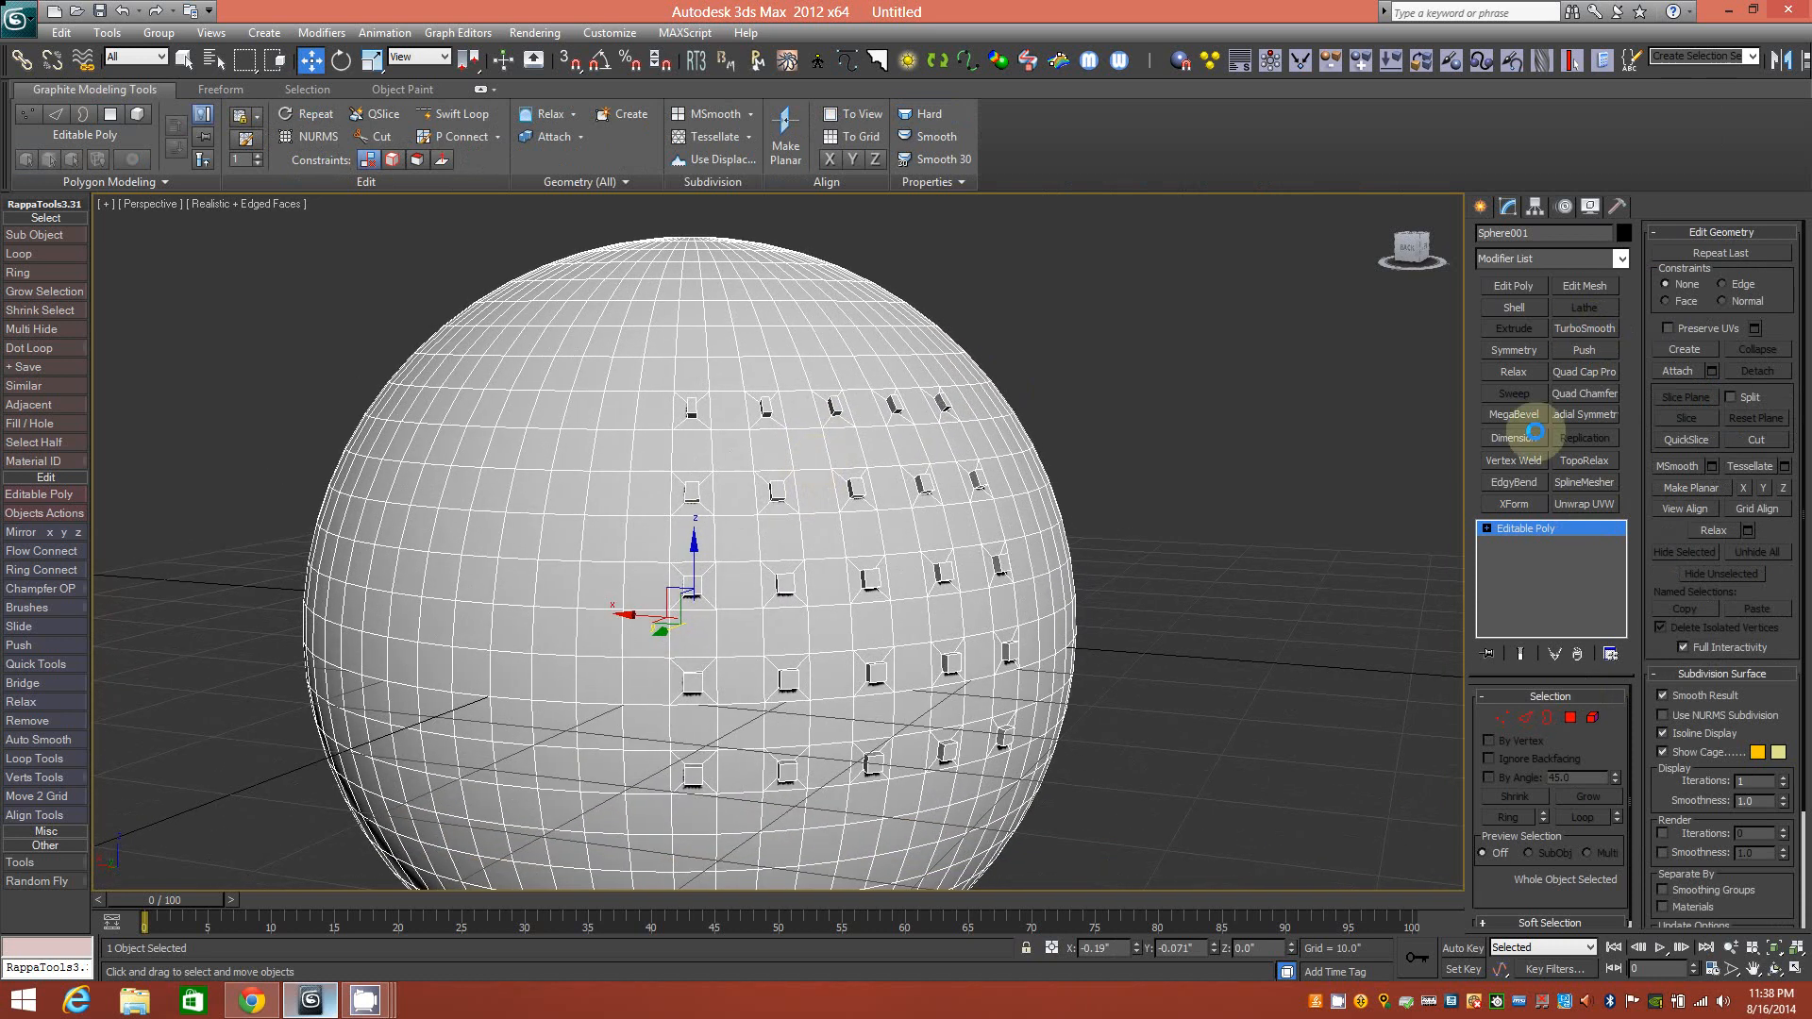
pyautogui.click(1585, 329)
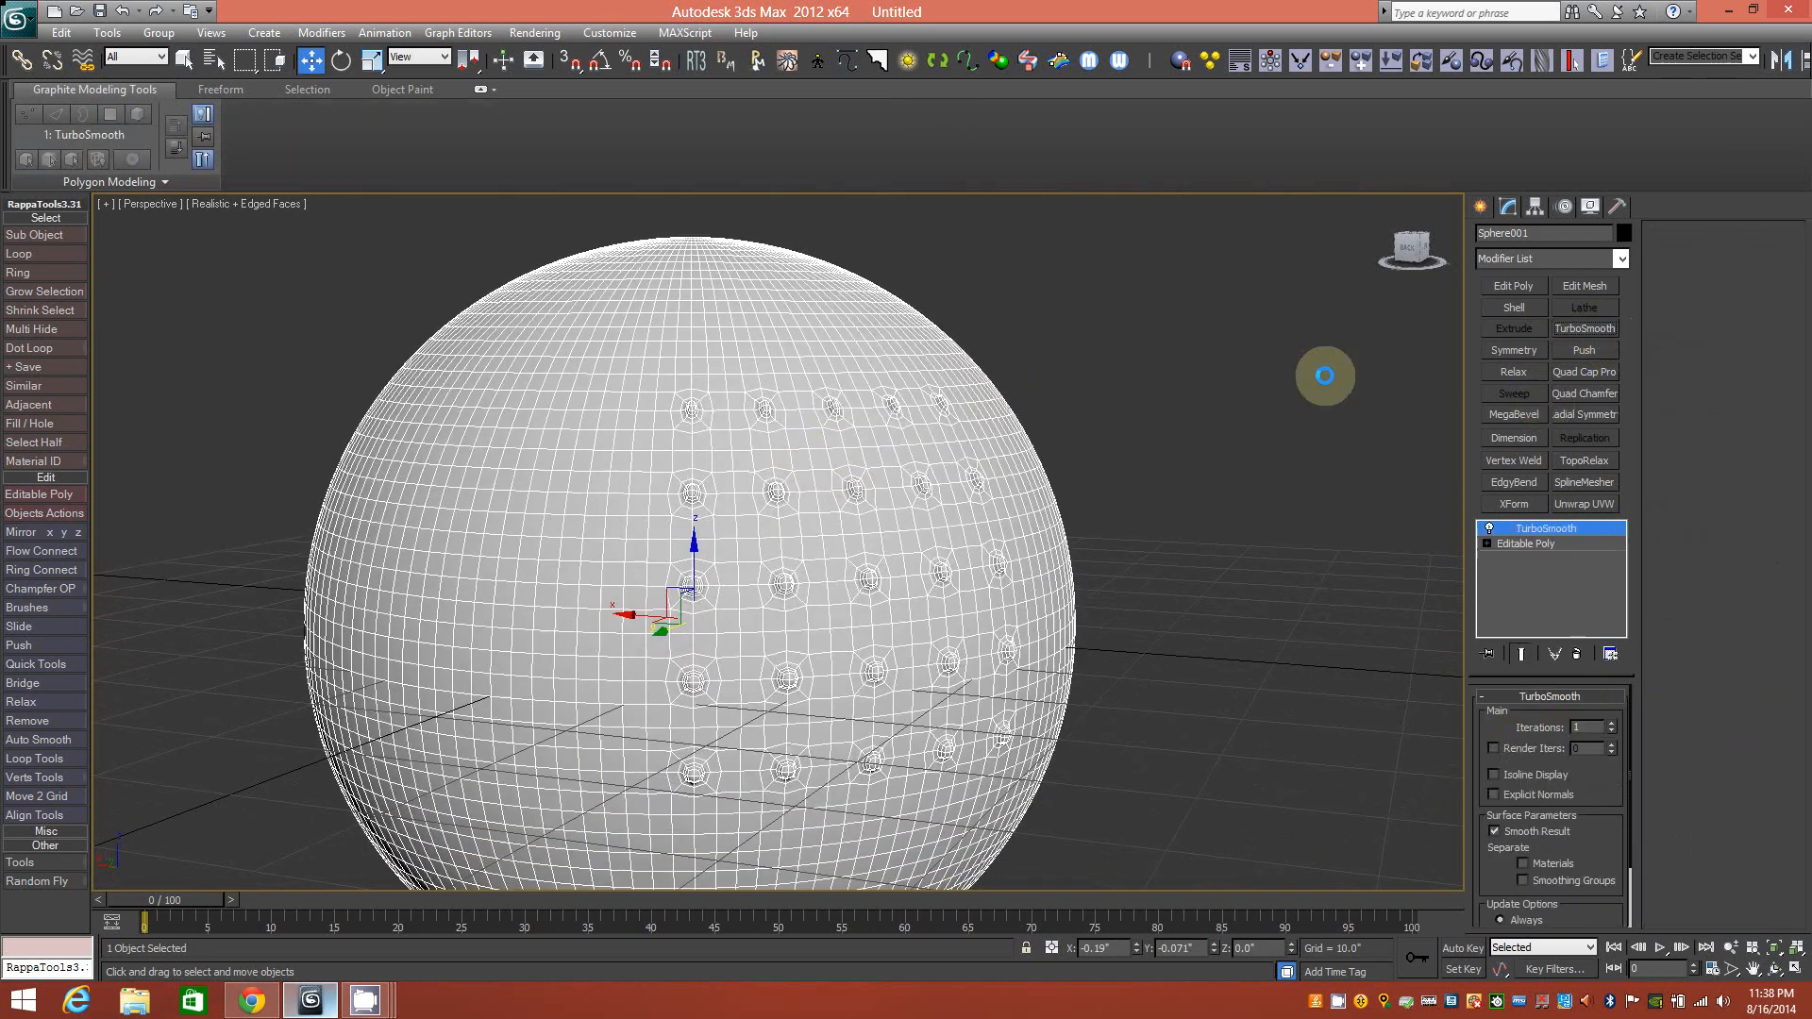
pyautogui.click(1206, 446)
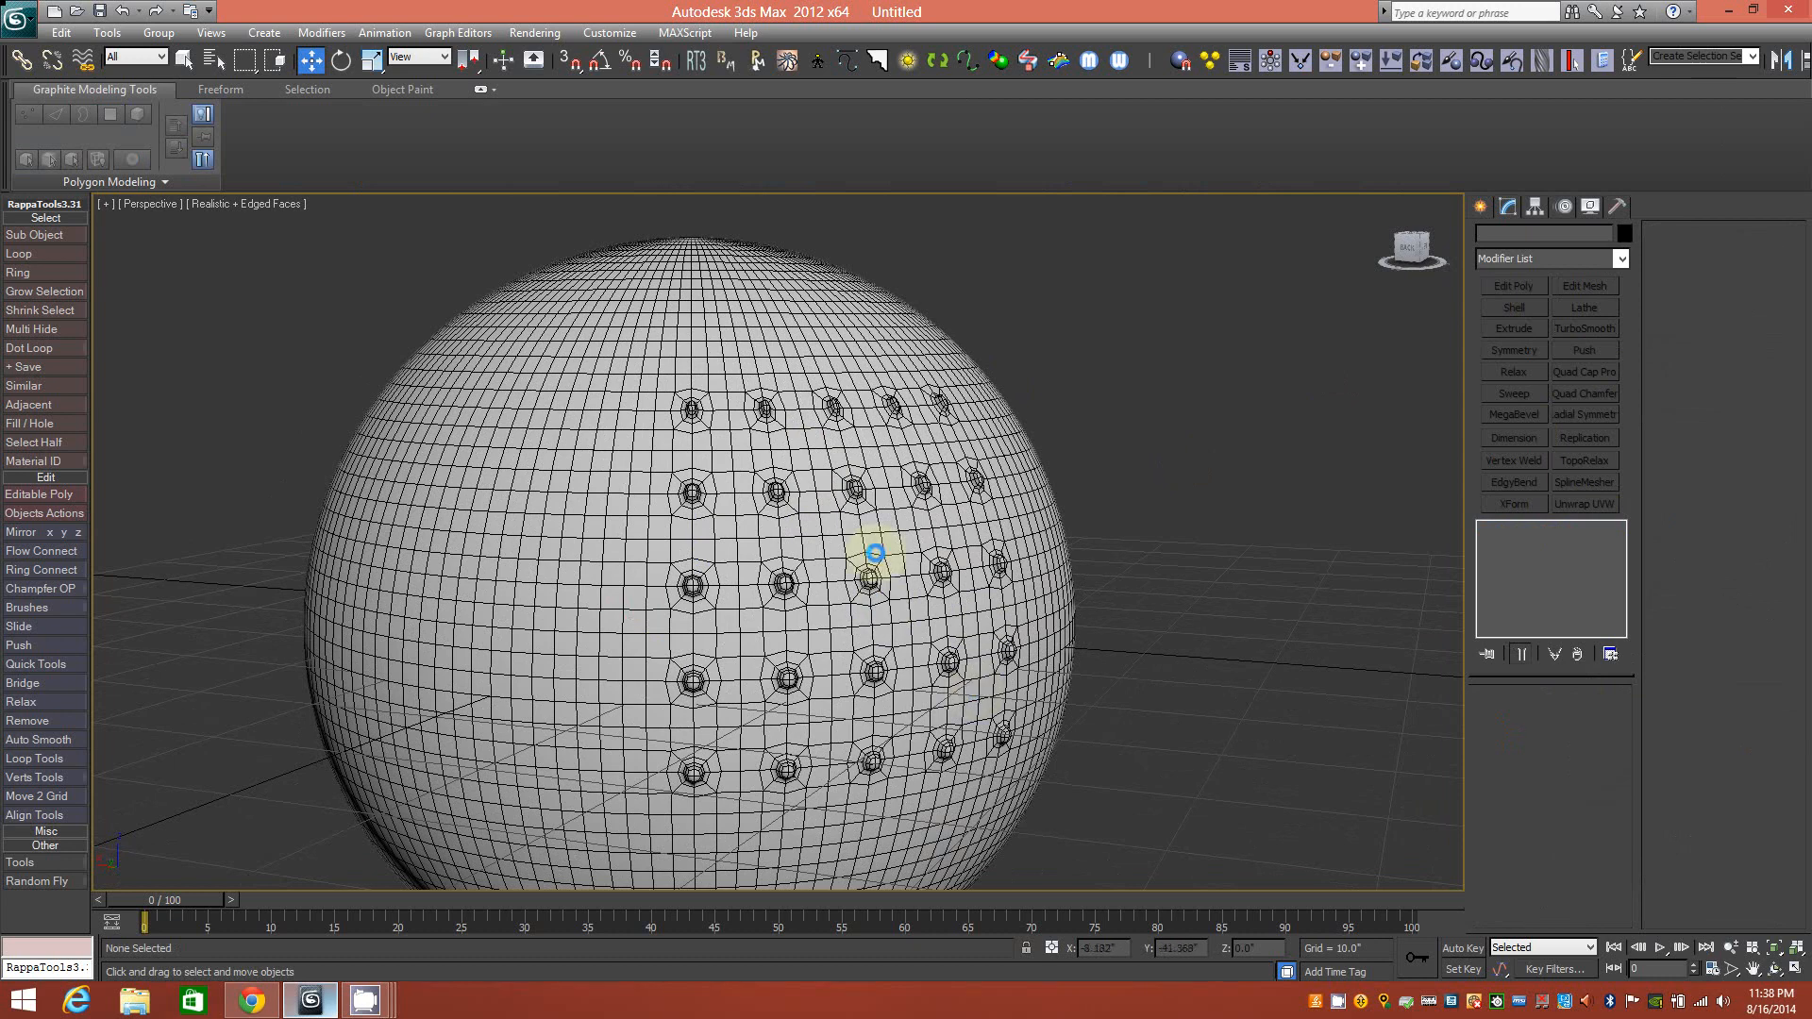
pyautogui.keyDown('alt'); pyautogui.moveTo(881, 518); pyautogui.dragTo(506, 405, button='middle'); pyautogui.keyUp('alt')
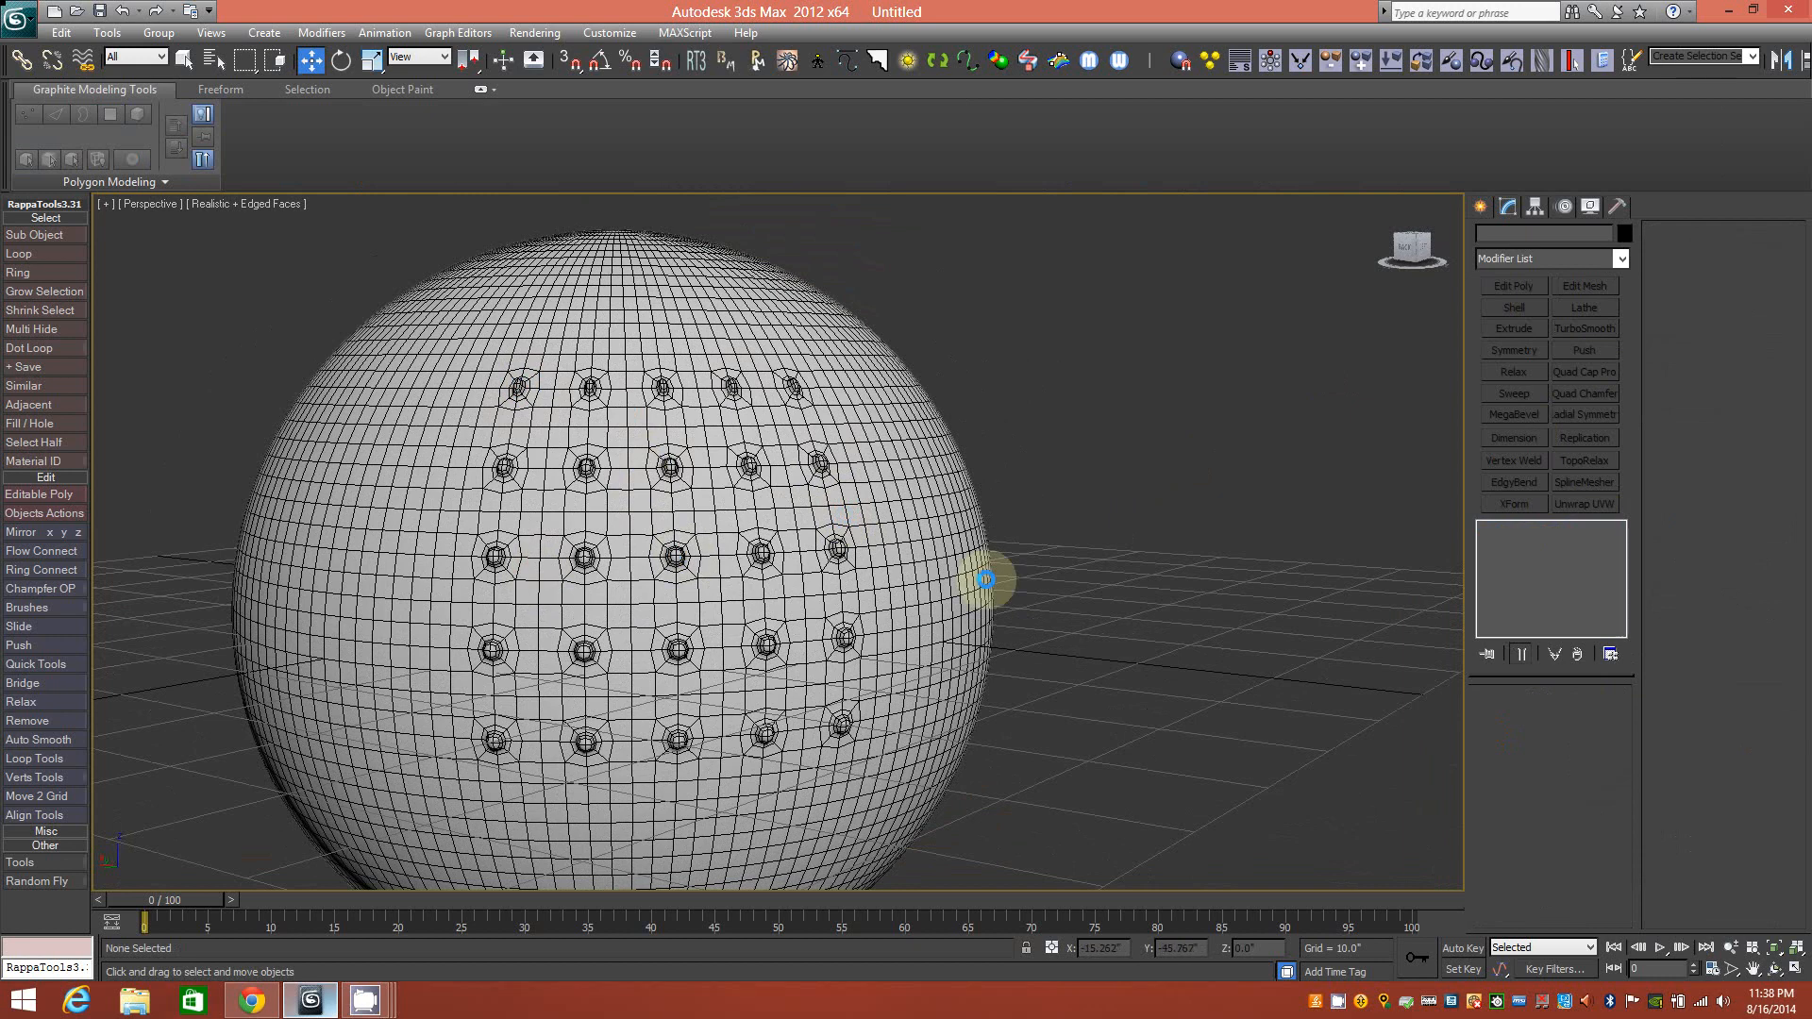
pyautogui.moveTo(771, 397)
pyautogui.keyDown('alt'); pyautogui.mouseDown(button='middle')
pyautogui.moveTo(752, 437)
pyautogui.moveTo(847, 359)
pyautogui.moveTo(773, 396)
pyautogui.moveTo(781, 372)
pyautogui.mouseUp(button='middle'); pyautogui.keyUp('alt')
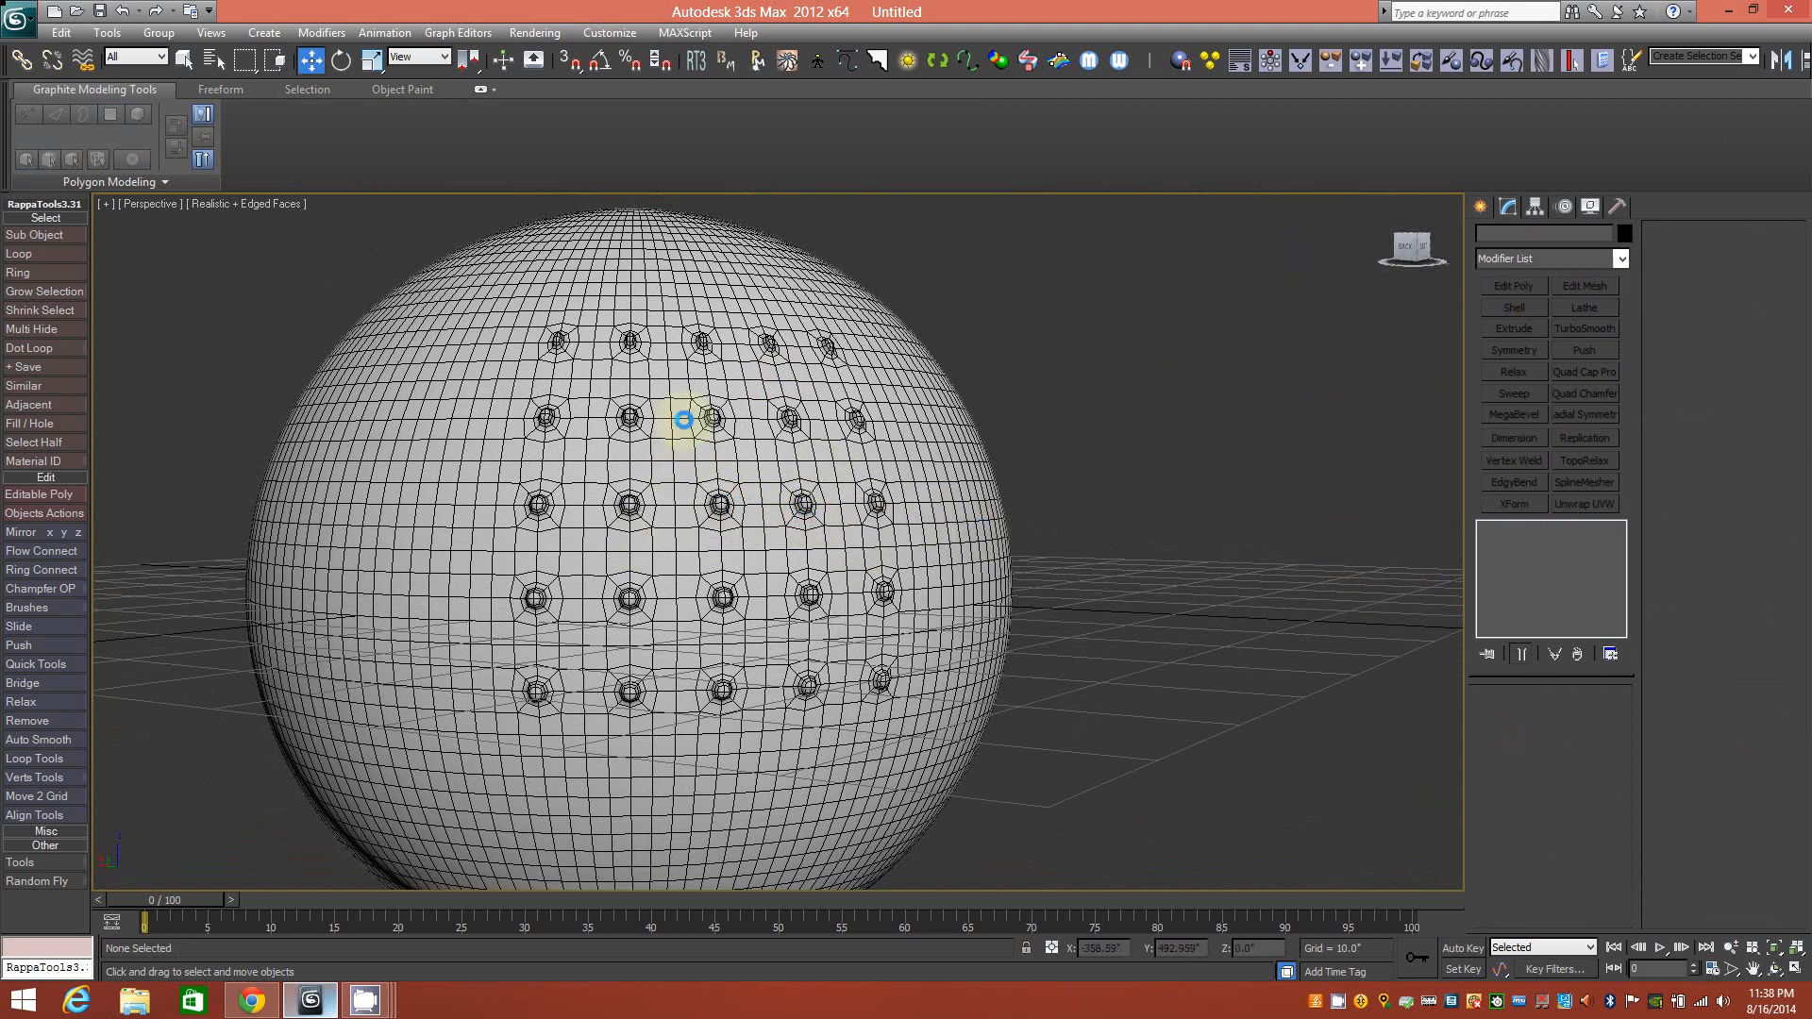
pyautogui.click(945, 578)
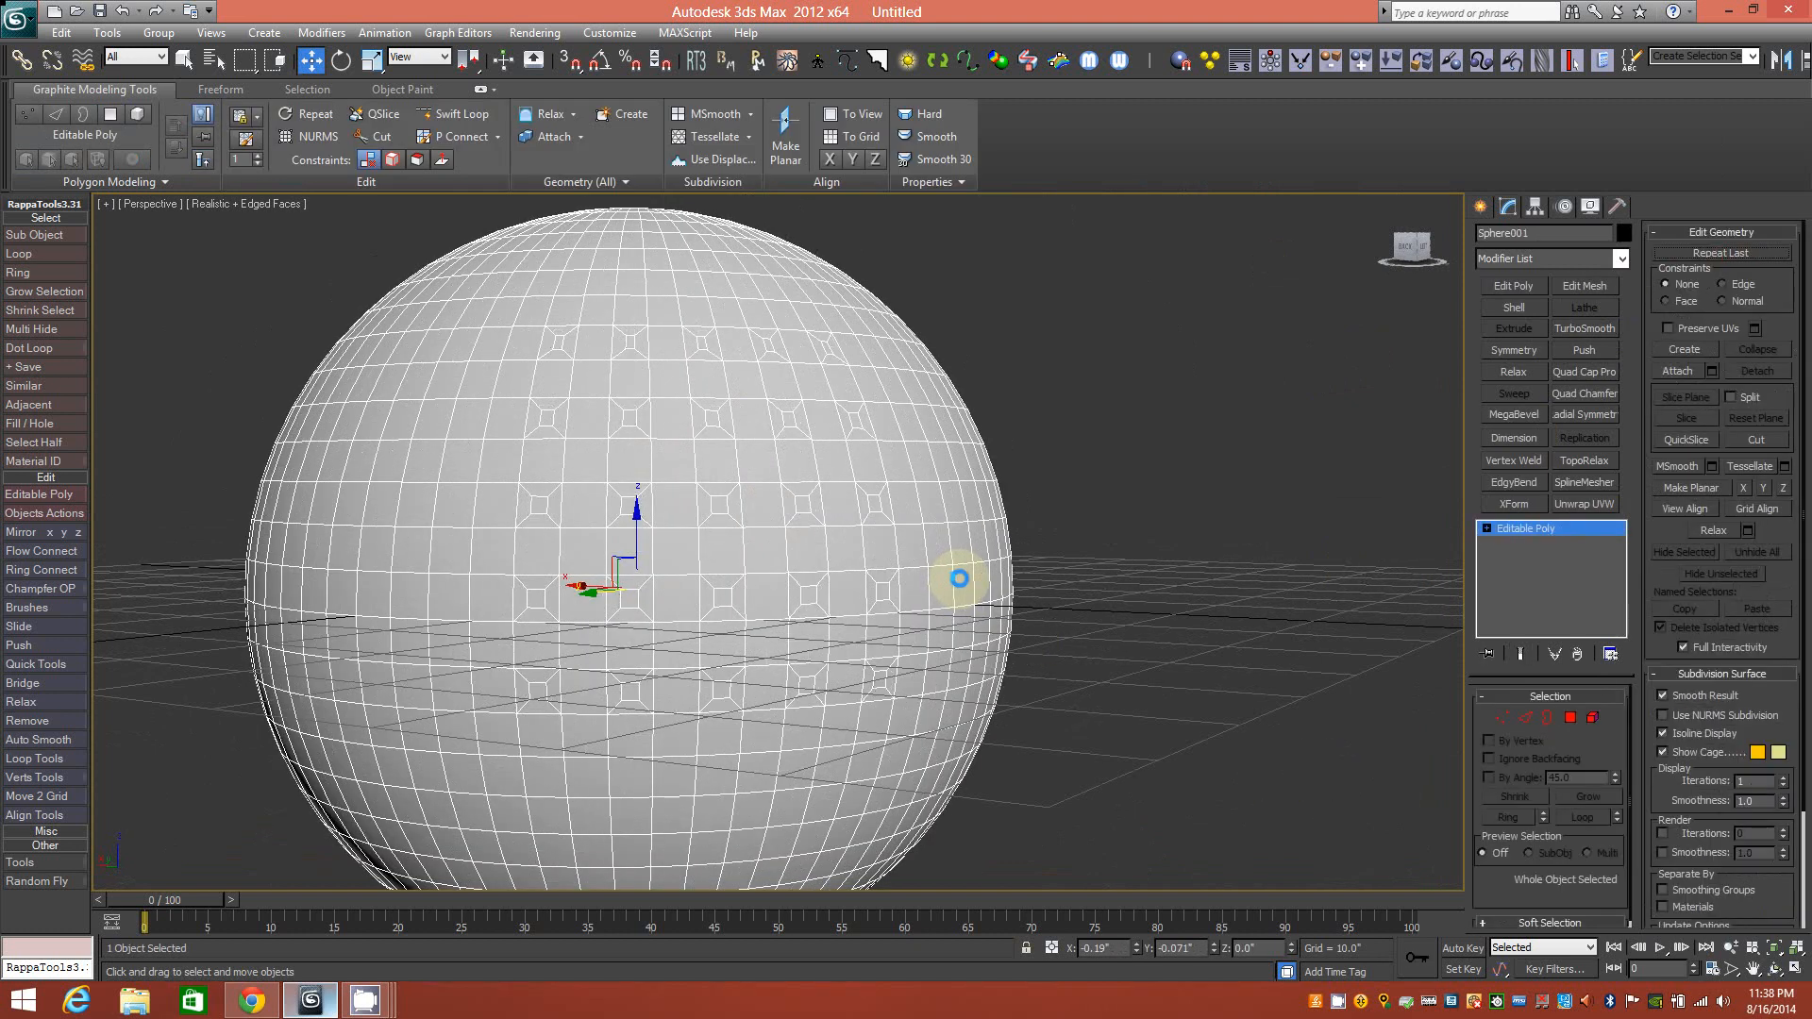
# Orbit and pan to a blank side near the sphere's top pole, and hide the home grid.
pyautogui.keyDown('alt'); pyautogui.moveTo(757, 504); pyautogui.dragTo(802, 522, button='middle'); pyautogui.keyUp('alt')
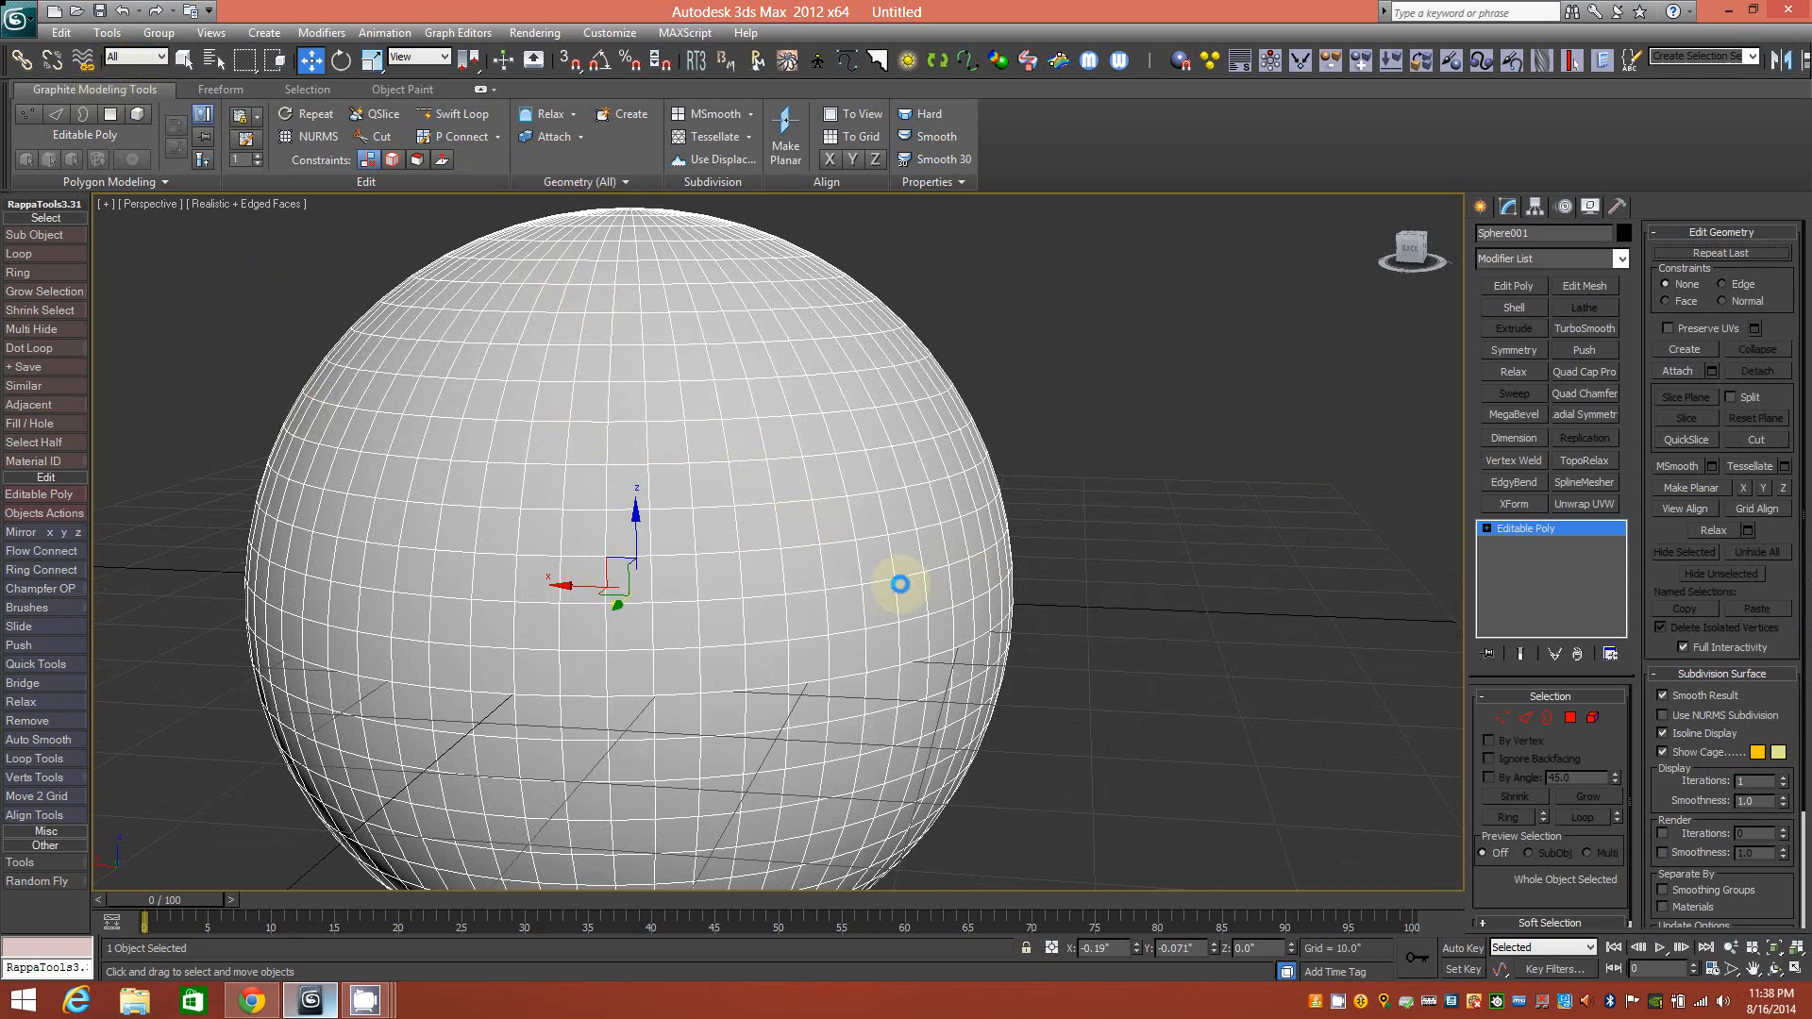
pyautogui.moveTo(697, 428); pyautogui.dragTo(836, 410, button='middle')
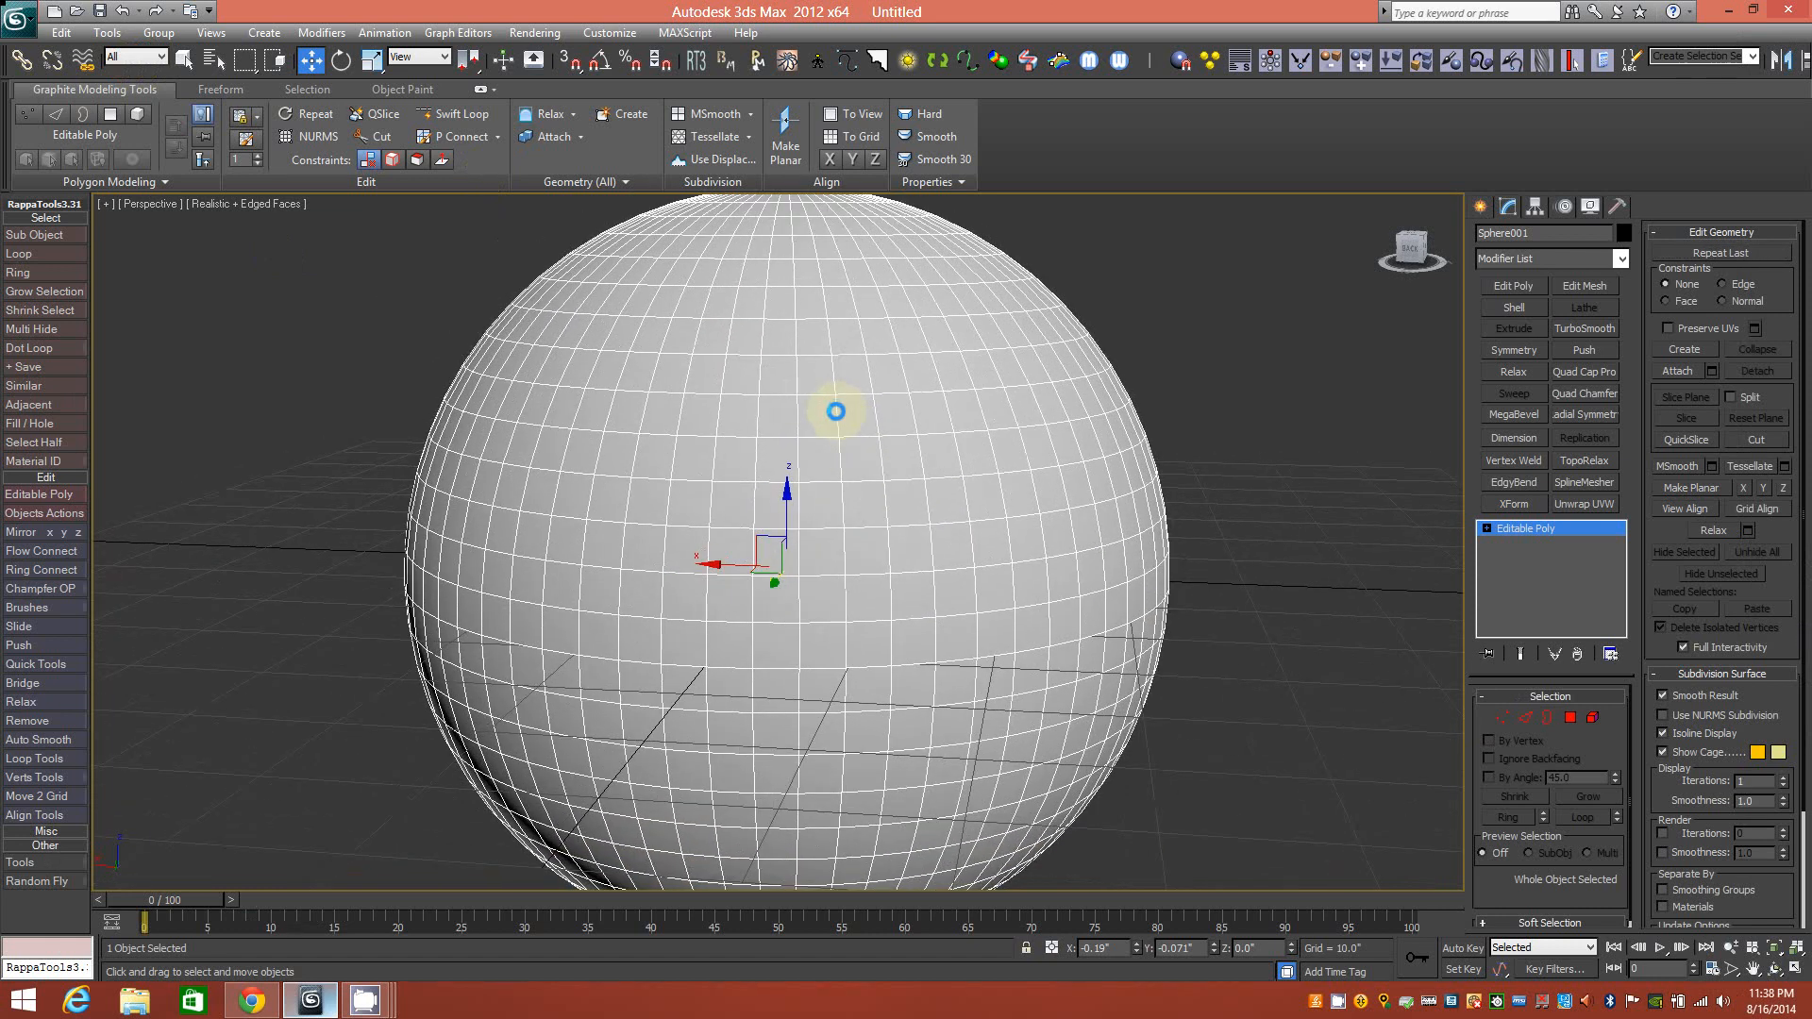
pyautogui.moveTo(1028, 574)
pyautogui.keyDown('alt'); pyautogui.mouseDown(button='middle')
pyautogui.moveTo(1015, 639)
pyautogui.moveTo(904, 628)
pyautogui.moveTo(921, 590)
pyautogui.moveTo(898, 547)
pyautogui.moveTo(1011, 595)
pyautogui.mouseUp(button='middle'); pyautogui.keyUp('alt')
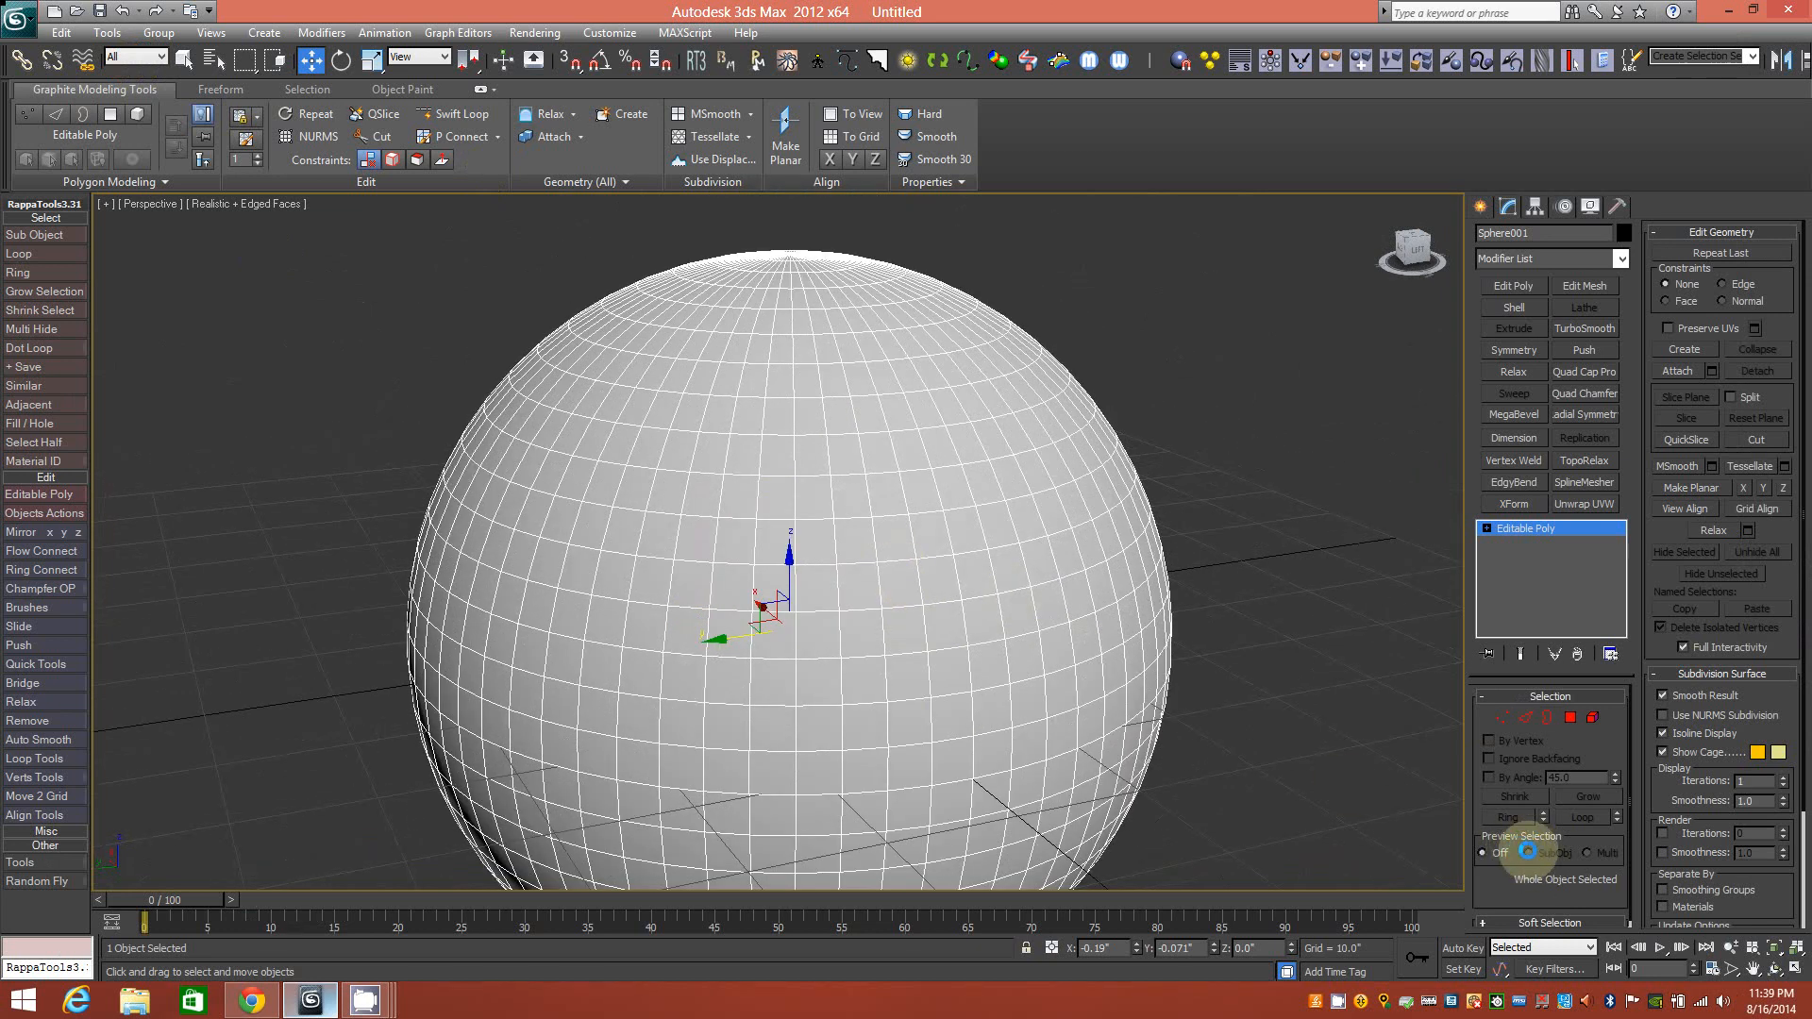
pyautogui.keyDown('alt'); pyautogui.moveTo(947, 586); pyautogui.dragTo(808, 510, button='middle'); pyautogui.keyUp('alt')
pyautogui.press('g')
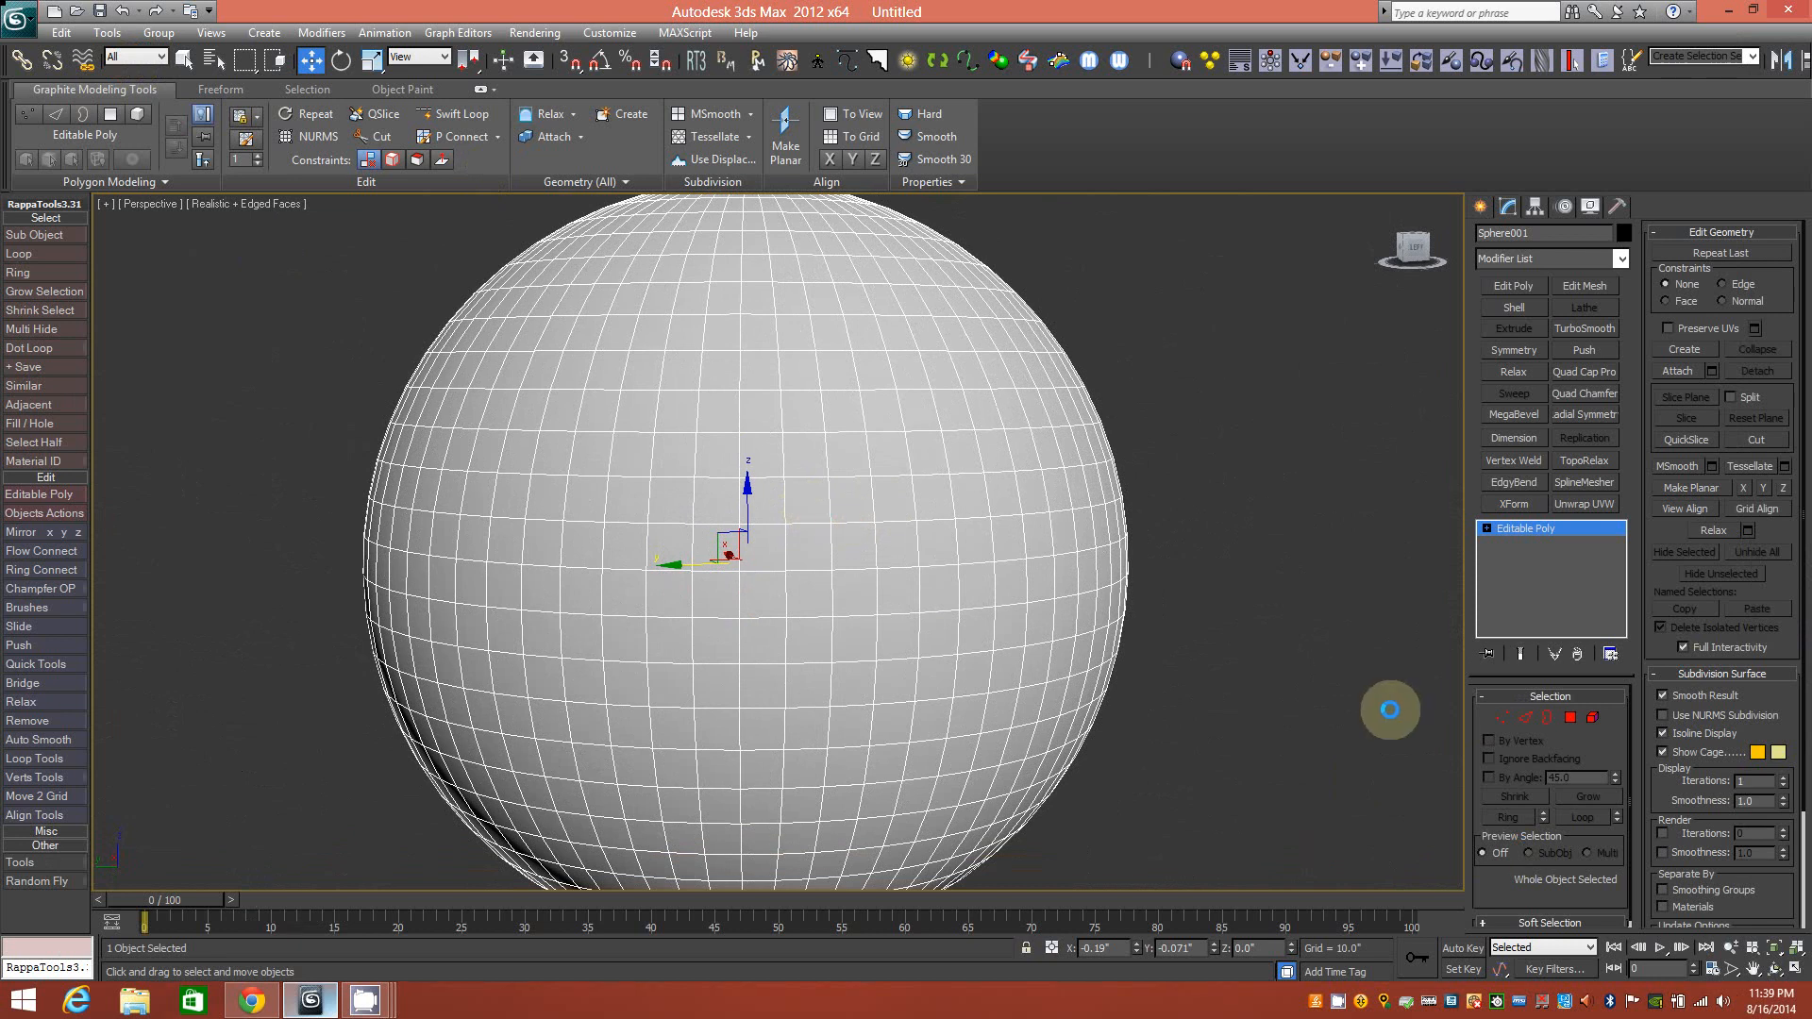
# Enter Polygon level with nothing selected, view the top pole, and set Preview Selection to SubObj.
pyautogui.click(1571, 717)
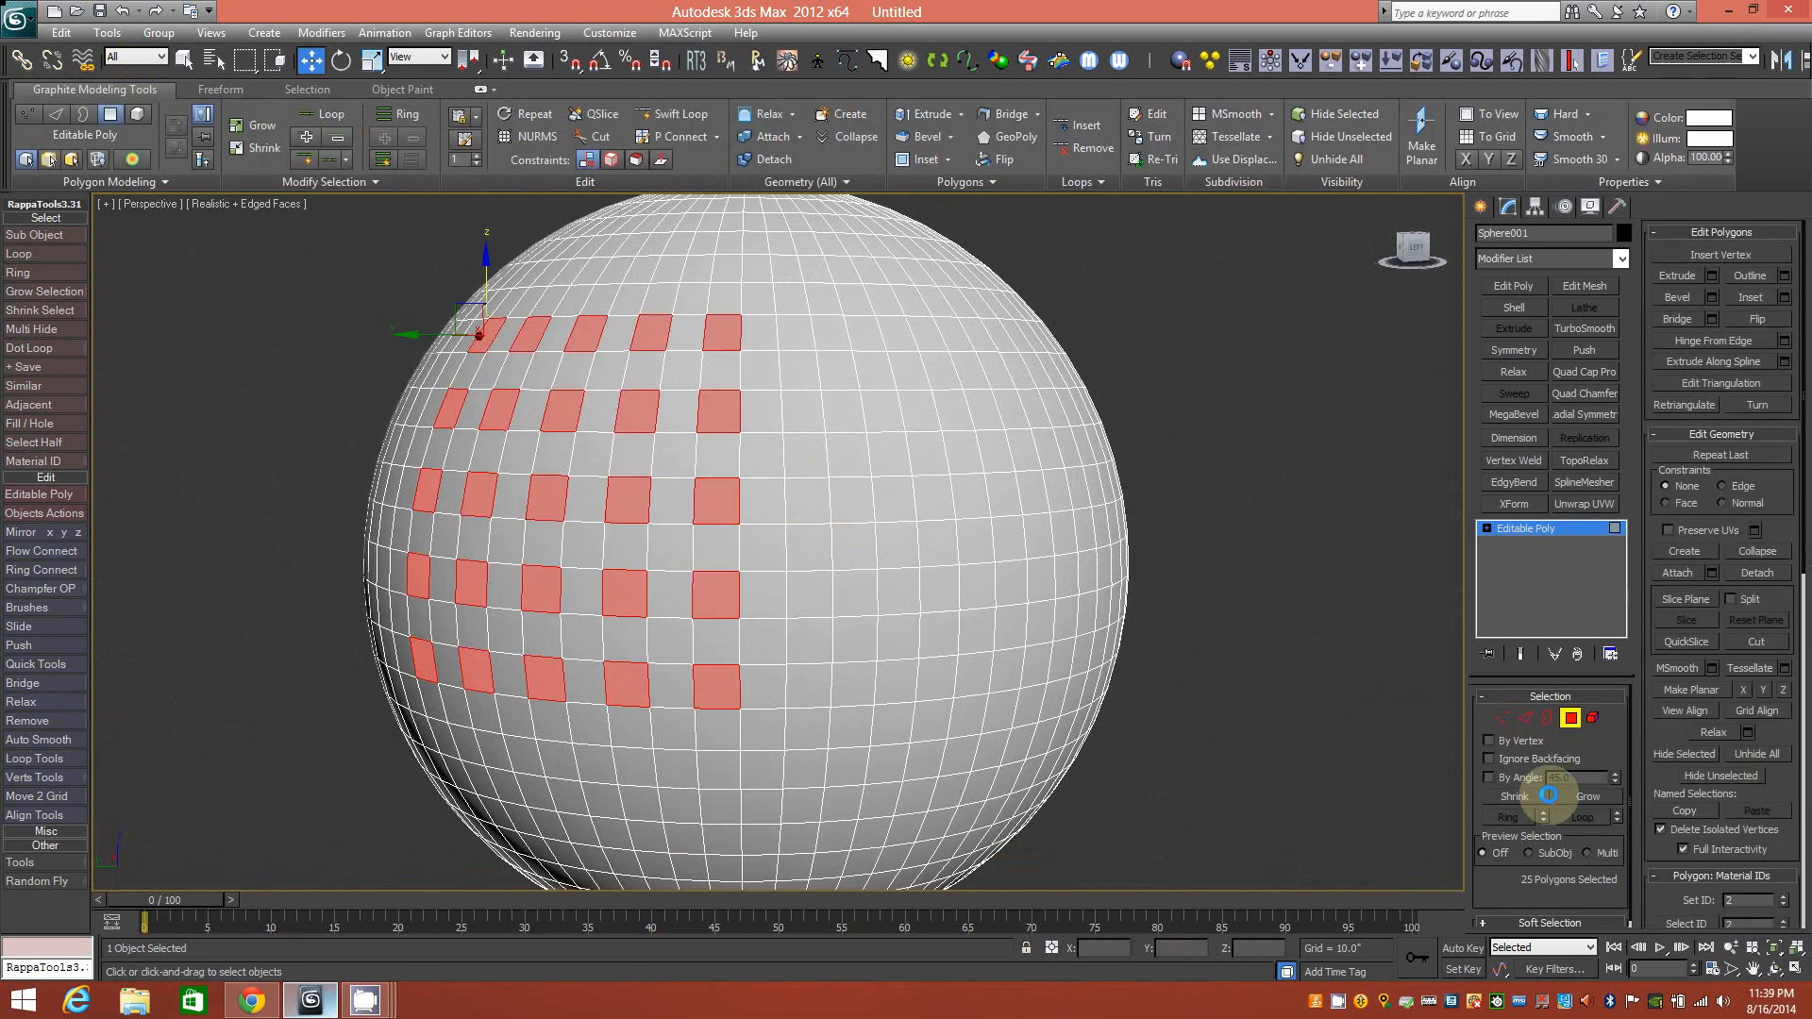
pyautogui.click(1337, 629)
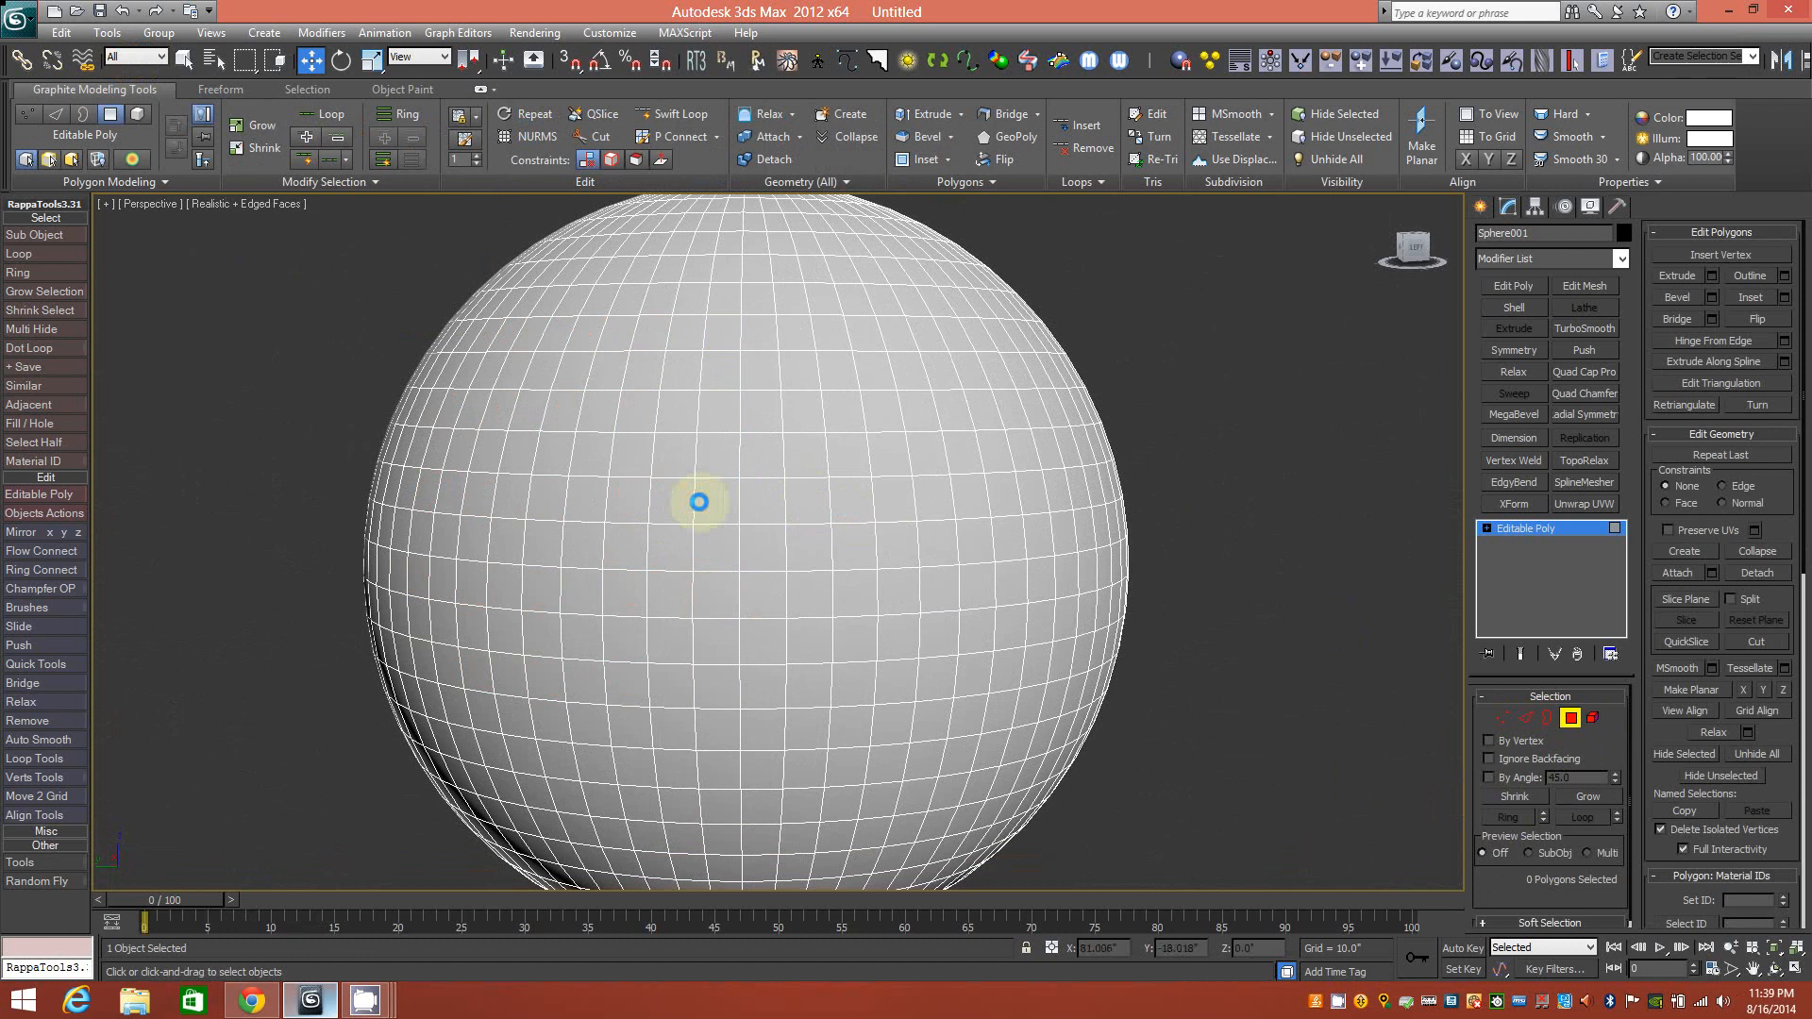
pyautogui.moveTo(720, 352); pyautogui.dragTo(728, 485, button='middle')
pyautogui.keyDown('alt'); pyautogui.moveTo(744, 400); pyautogui.dragTo(704, 482, button='middle'); pyautogui.keyUp('alt')
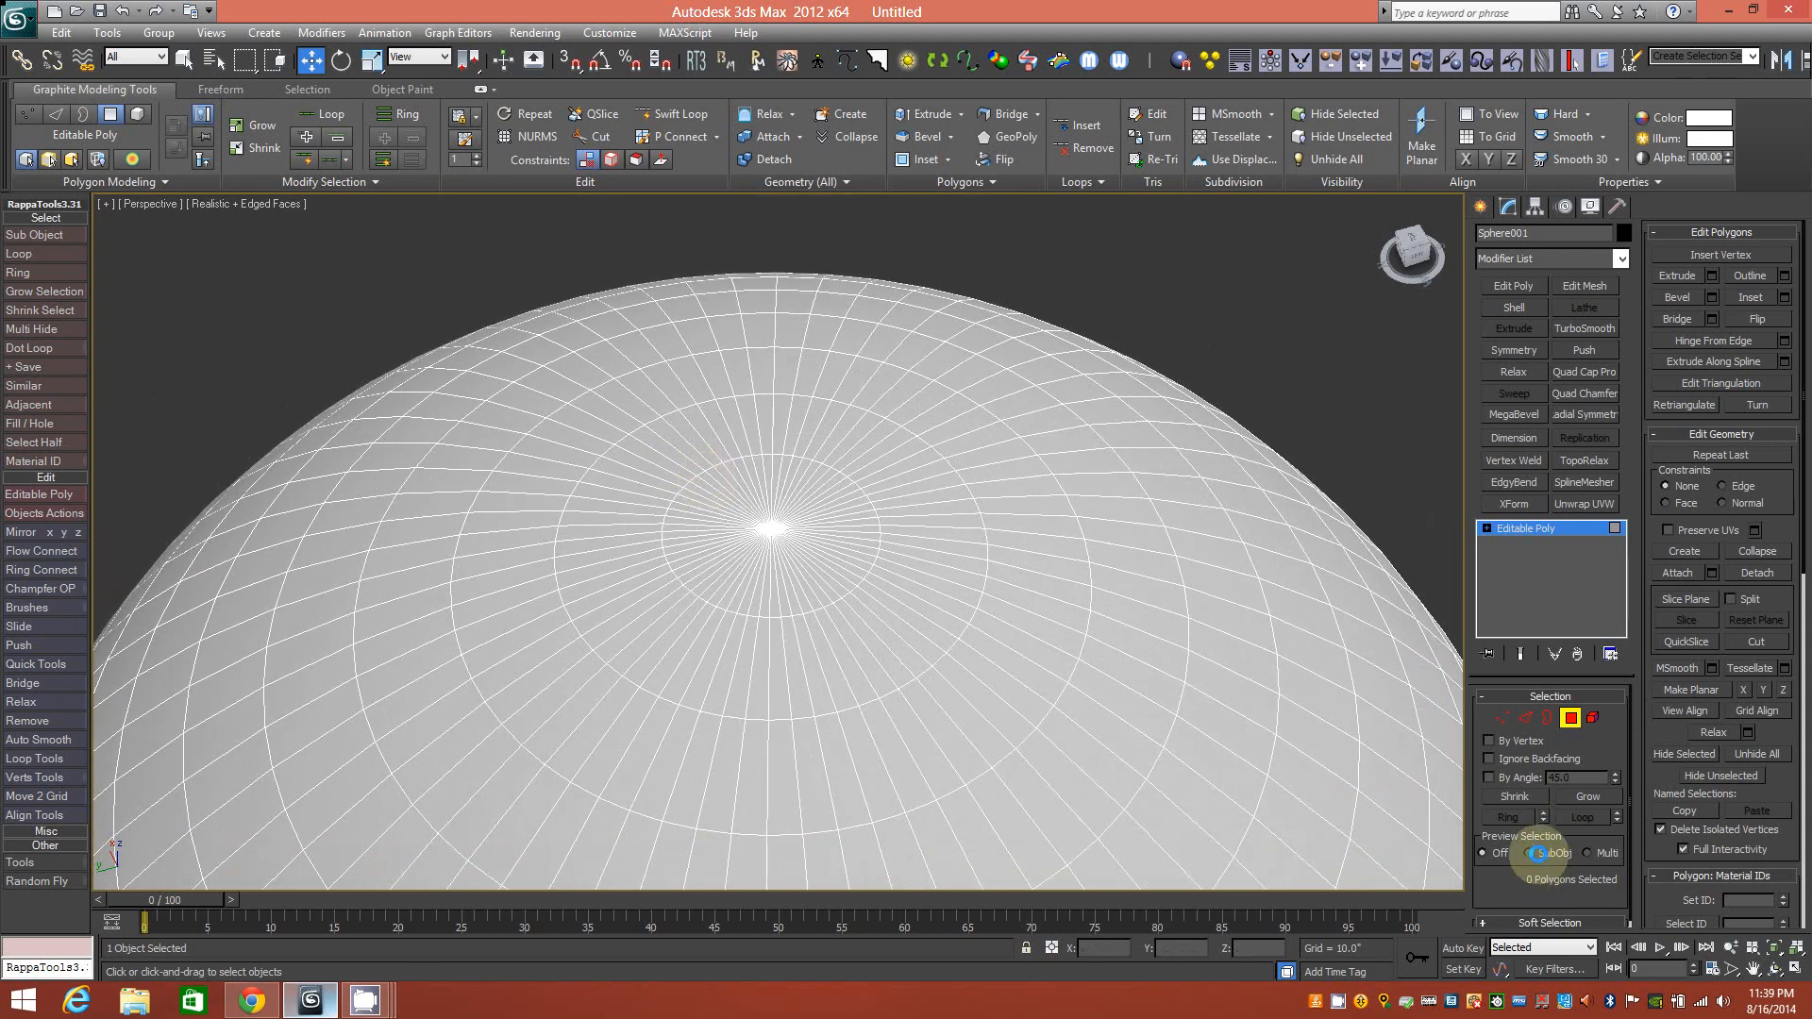
pyautogui.click(1536, 853)
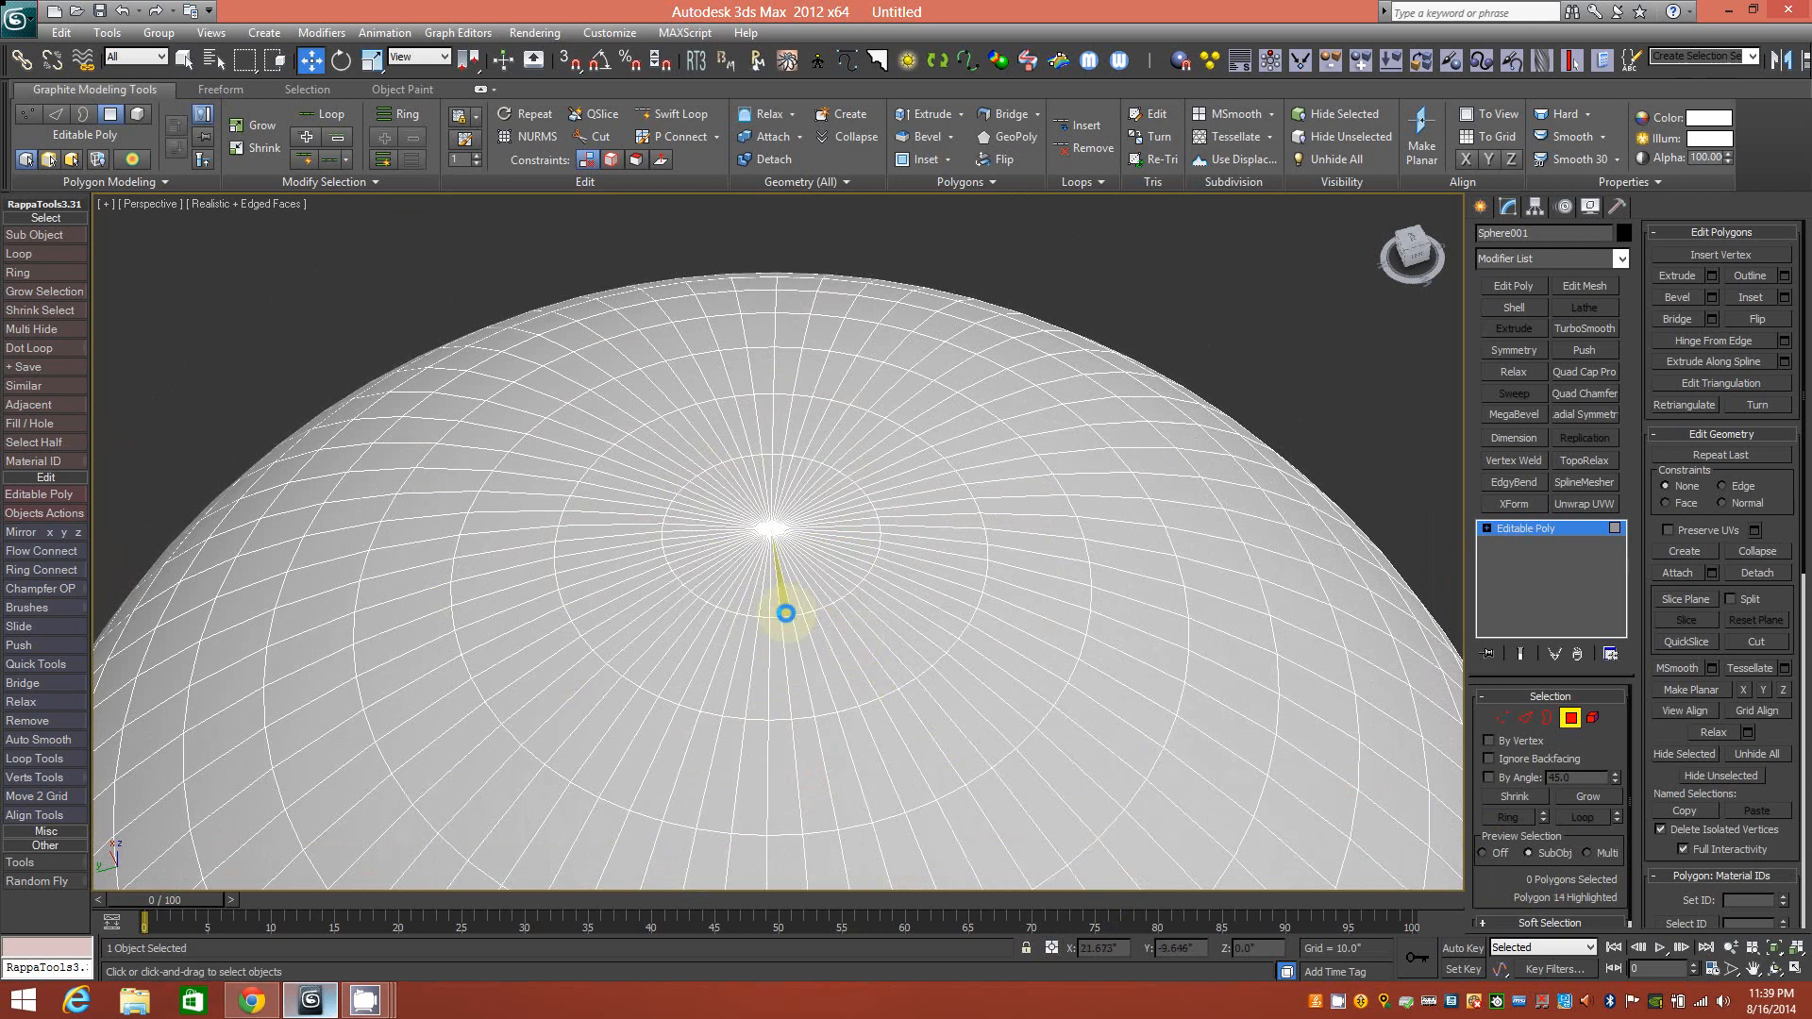
# Zoom in on the top pole and paint-select the 64-polygon circular cap around it.
pyautogui.scroll(4, 795, 573)
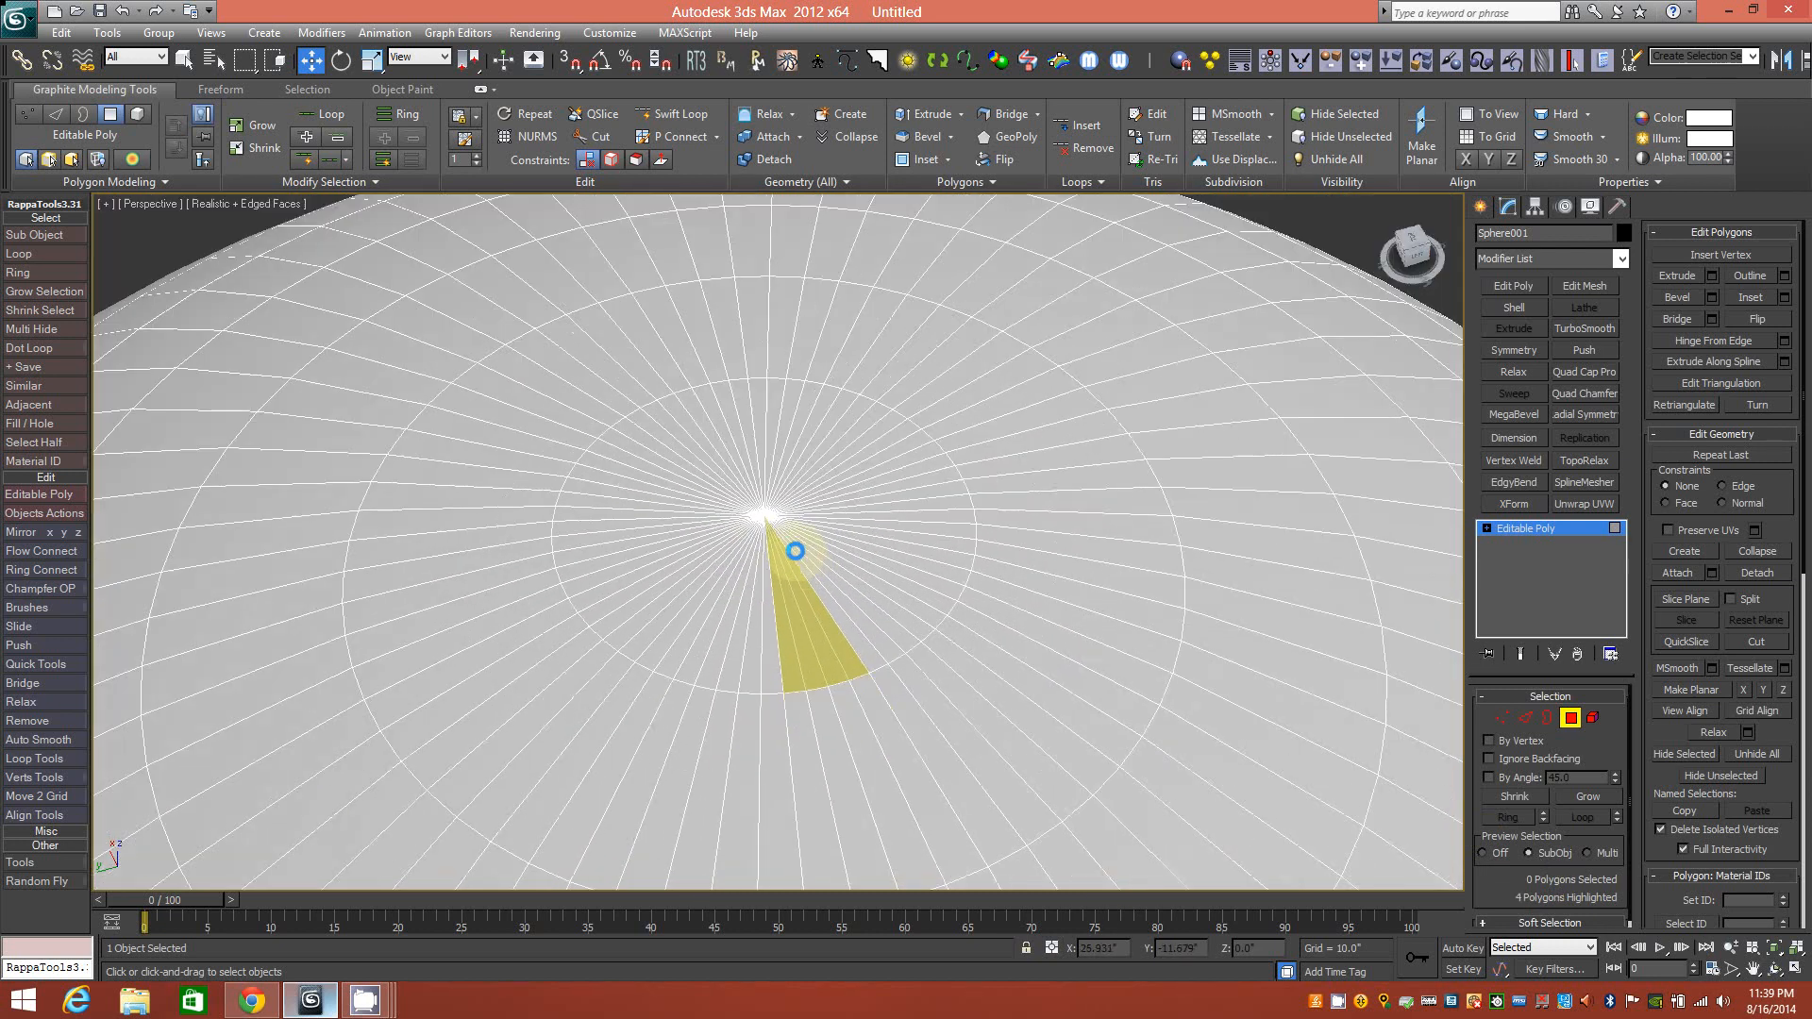
pyautogui.moveTo(780, 518); pyautogui.dragTo(784, 539, button='middle')
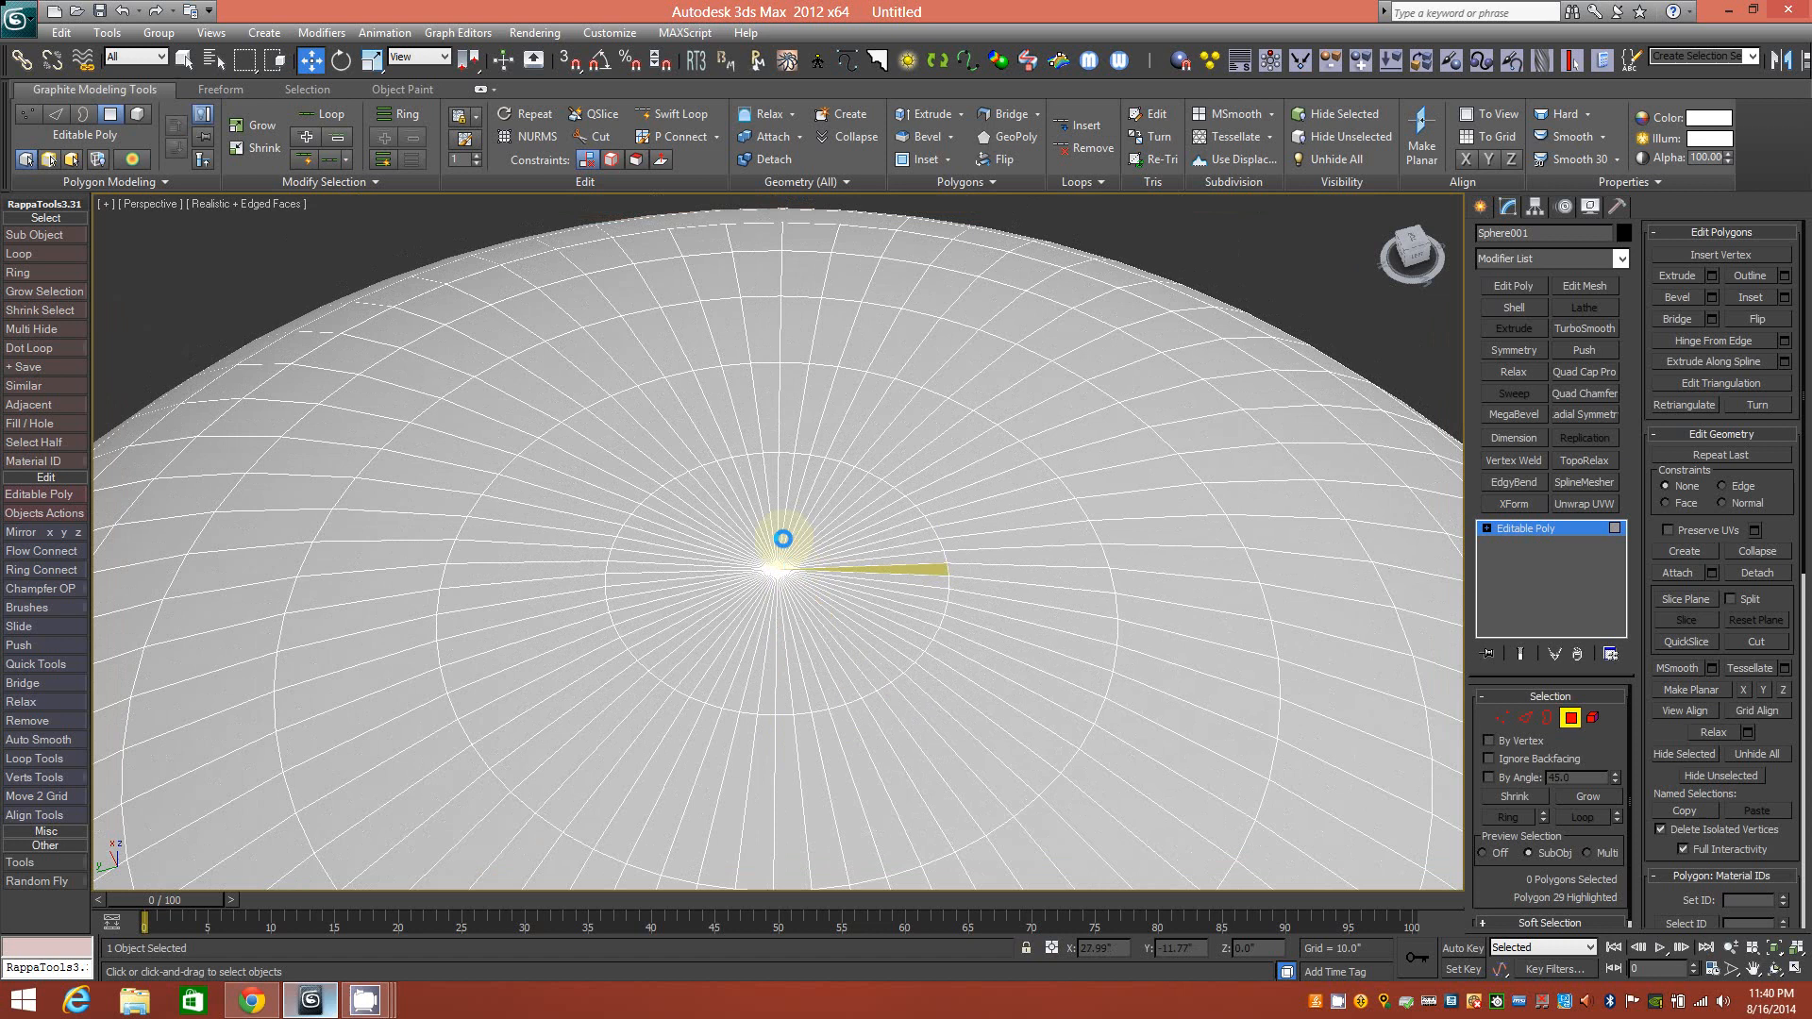
pyautogui.moveTo(809, 614)
pyautogui.mouseDown()
pyautogui.moveTo(756, 607)
pyautogui.moveTo(749, 562)
pyautogui.moveTo(793, 554)
pyautogui.moveTo(801, 601)
pyautogui.moveTo(809, 554)
pyautogui.moveTo(752, 526)
pyautogui.moveTo(712, 586)
pyautogui.moveTo(830, 549)
pyautogui.moveTo(833, 578)
pyautogui.mouseUp()
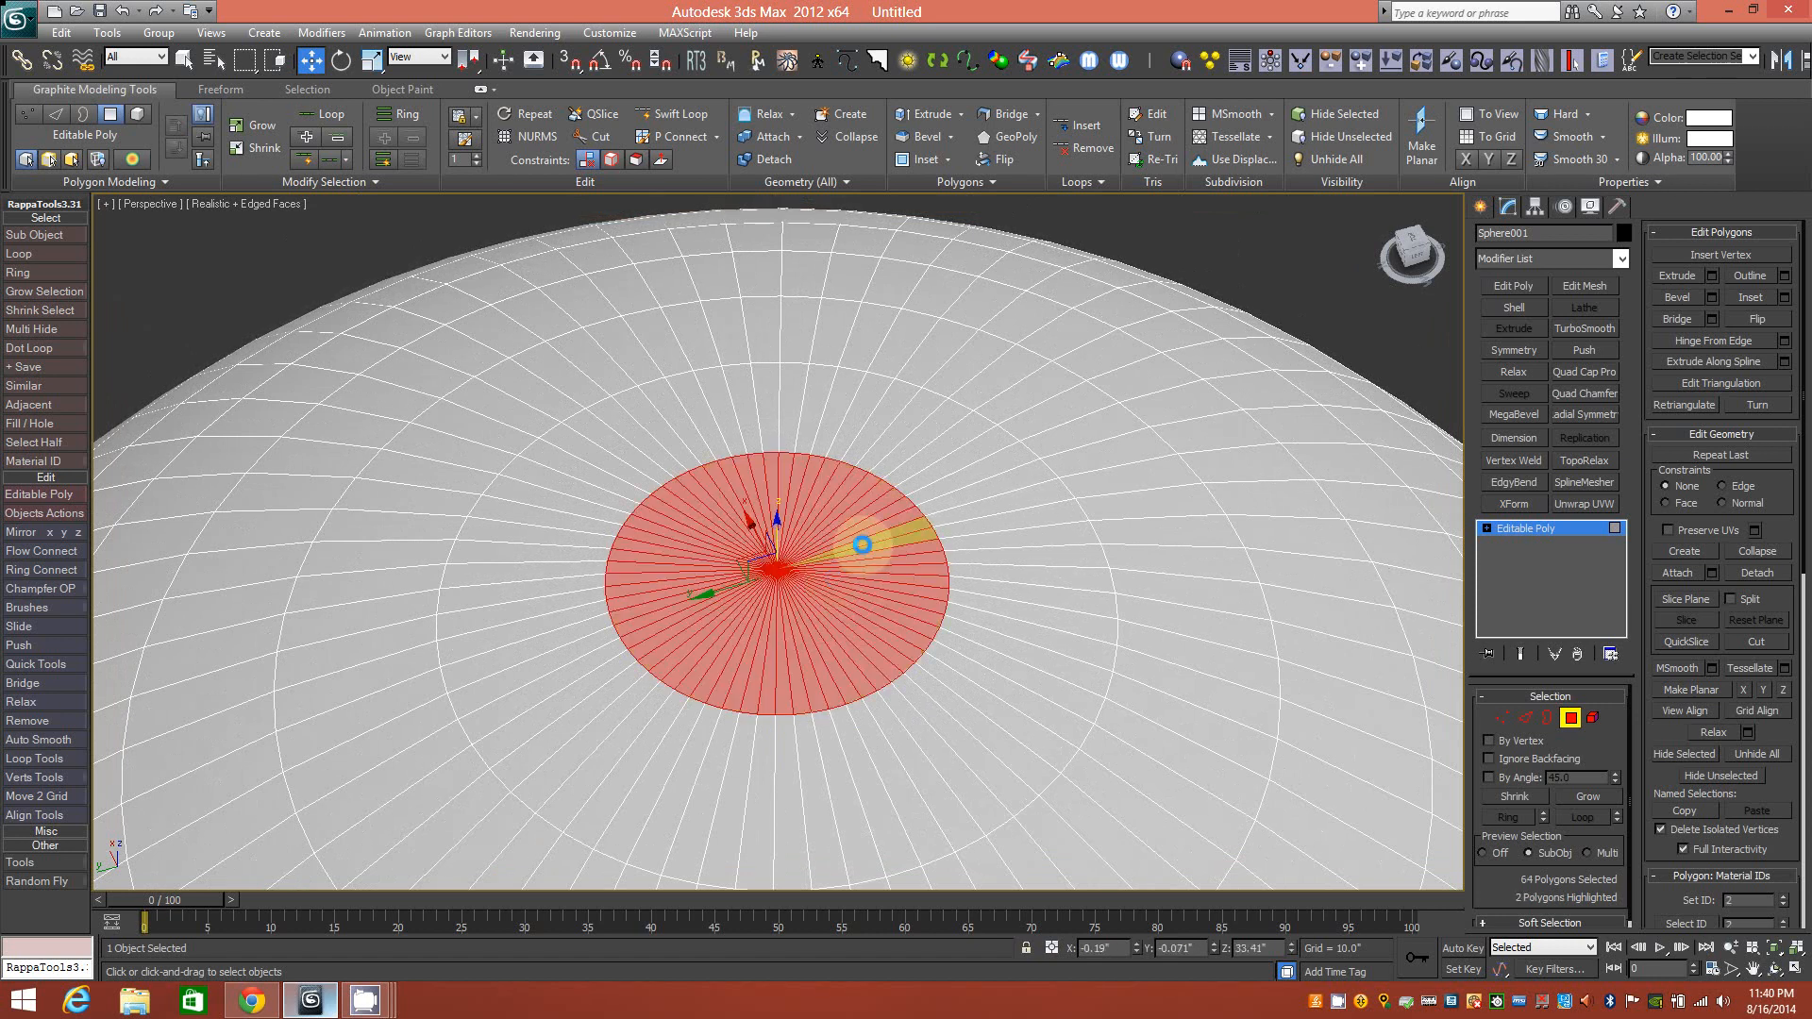
pyautogui.scroll(-5, 861, 545)
pyautogui.keyDown('alt'); pyautogui.moveTo(1057, 392); pyautogui.dragTo(1019, 385, button='middle'); pyautogui.keyUp('alt')
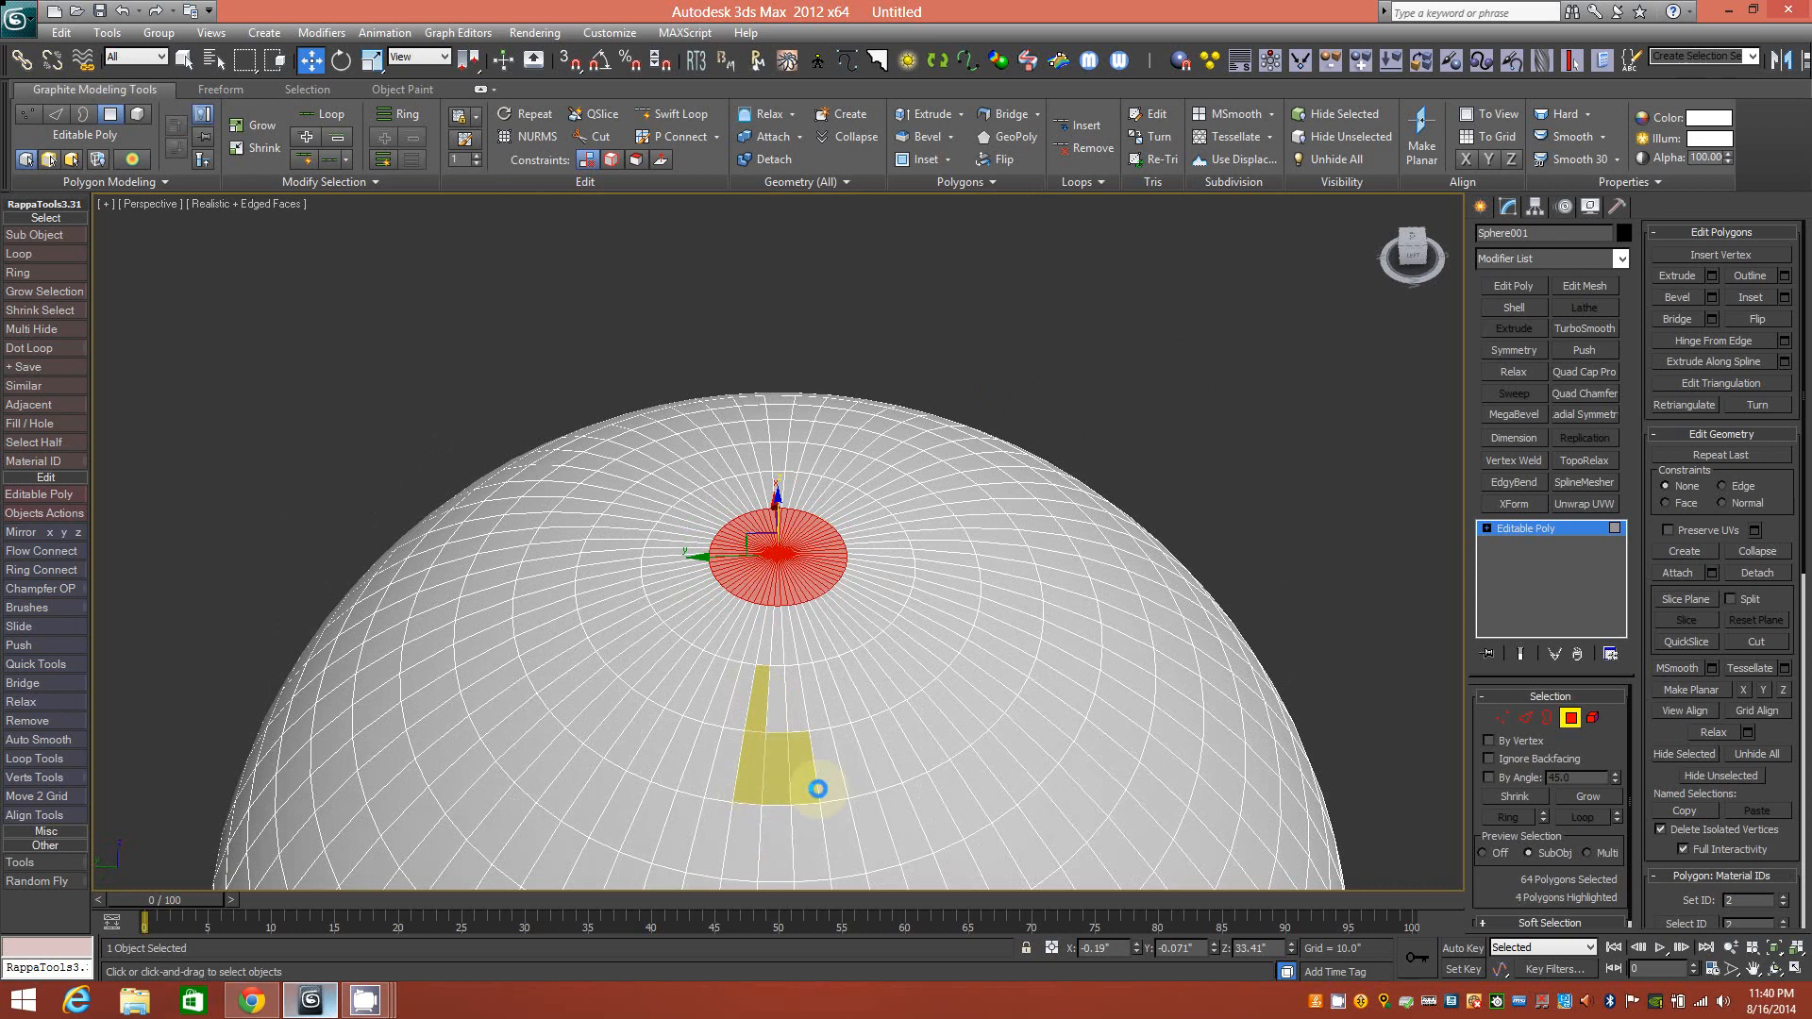
# Add previewed polygons near the pole to sketch two letter shapes.
pyautogui.keyDown('ctrl'); pyautogui.click(767, 661); pyautogui.keyUp('ctrl')
pyautogui.keyDown('alt'); pyautogui.moveTo(896, 633); pyautogui.dragTo(828, 741, button='middle'); pyautogui.keyUp('alt')
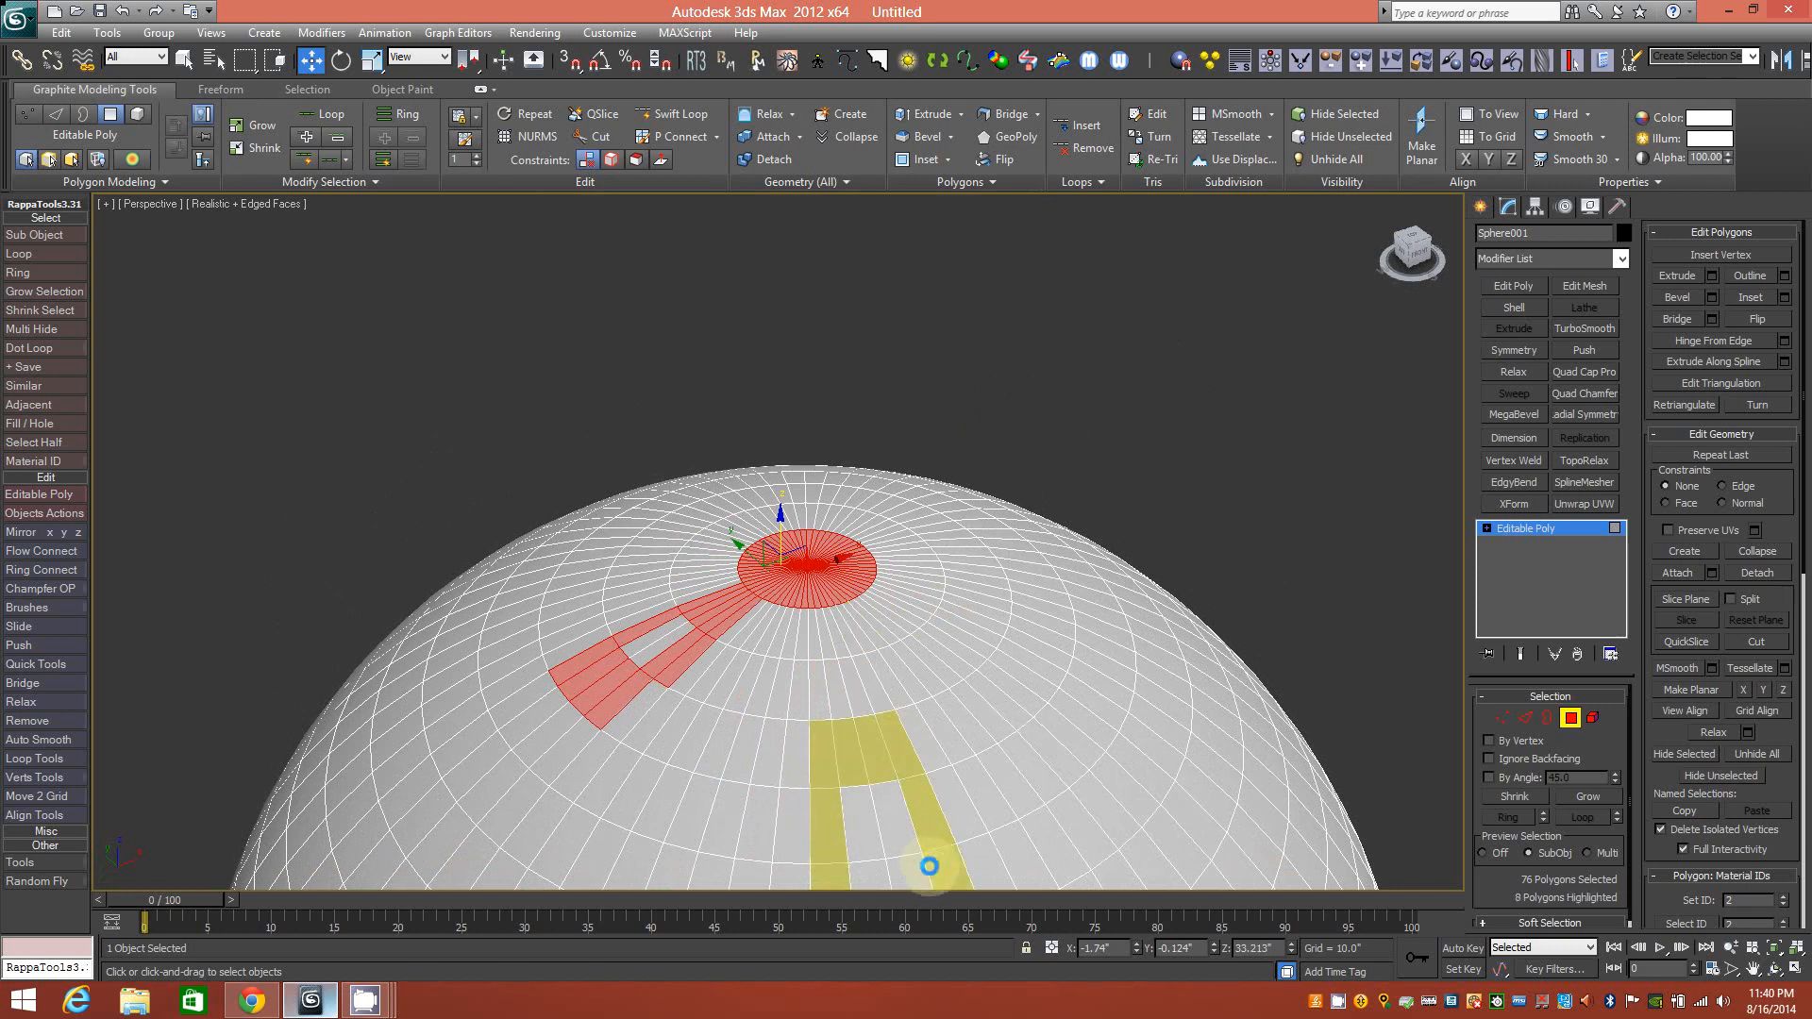
pyautogui.keyDown('ctrl'); pyautogui.click(867, 875); pyautogui.keyUp('ctrl')
pyautogui.moveTo(857, 841); pyautogui.dragTo(821, 793, button='middle')
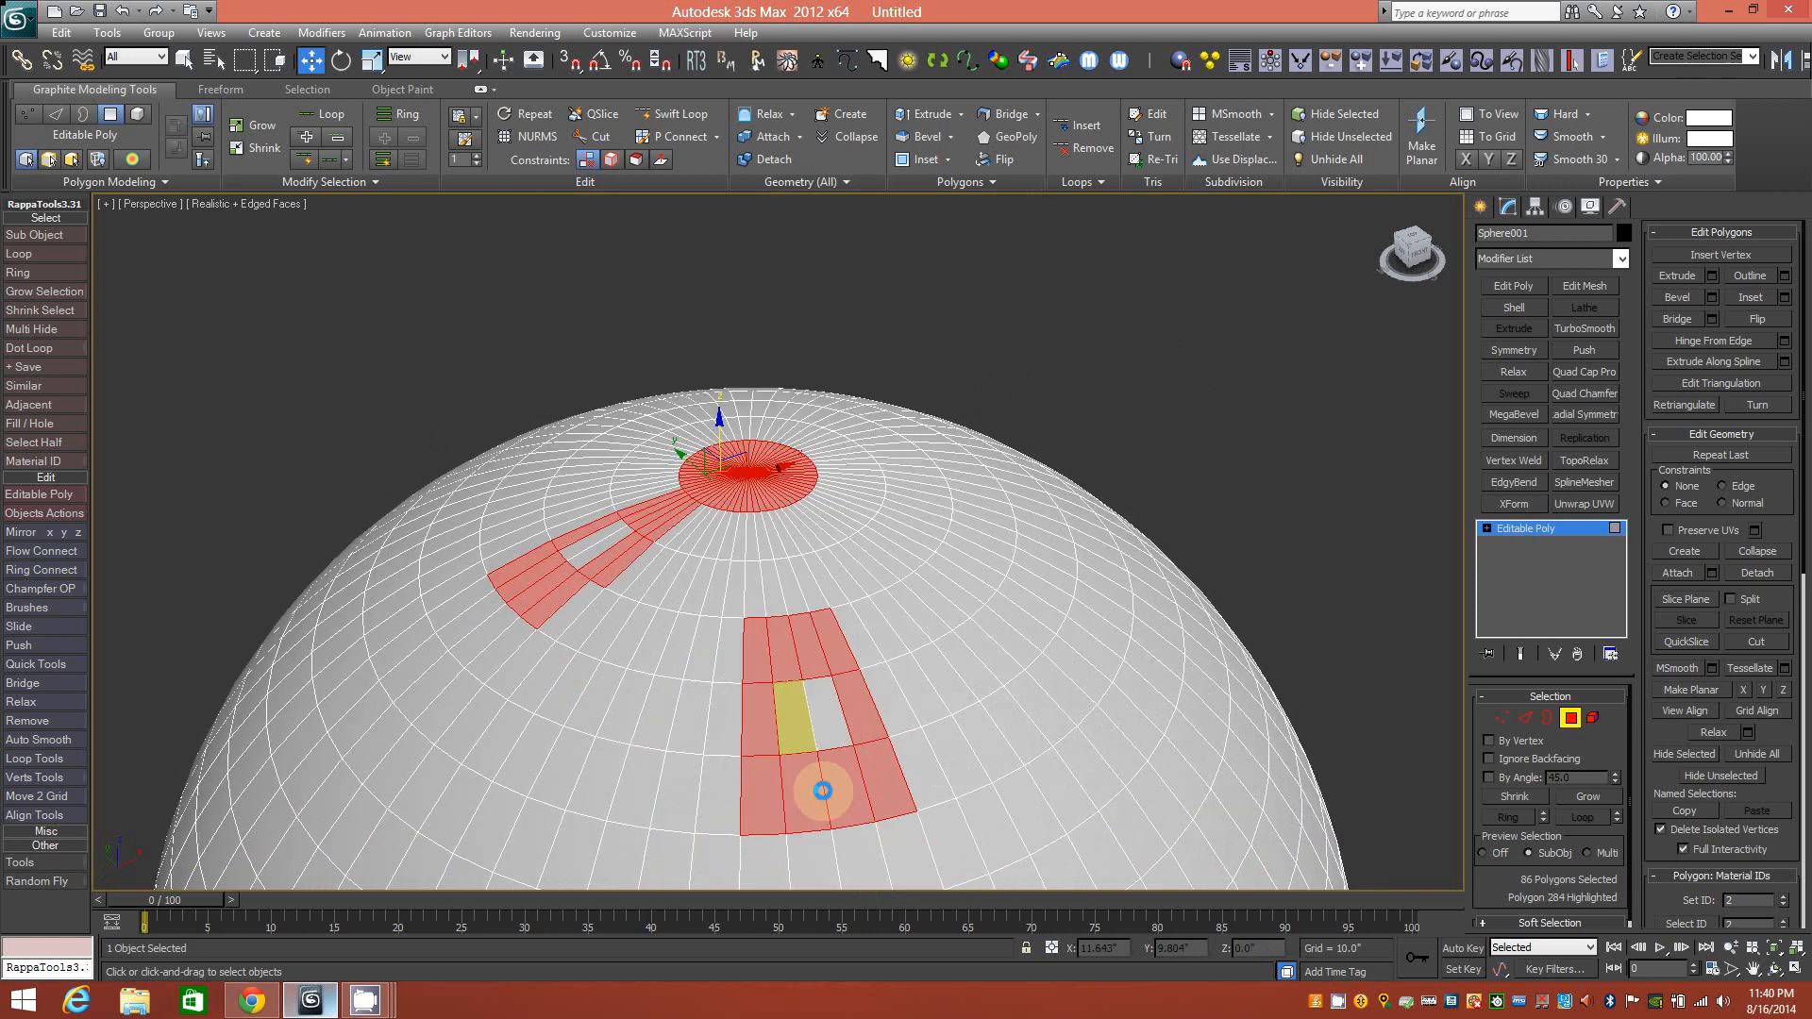
pyautogui.keyDown('alt'); pyautogui.moveTo(941, 652); pyautogui.dragTo(903, 655, button='middle'); pyautogui.keyUp('alt')
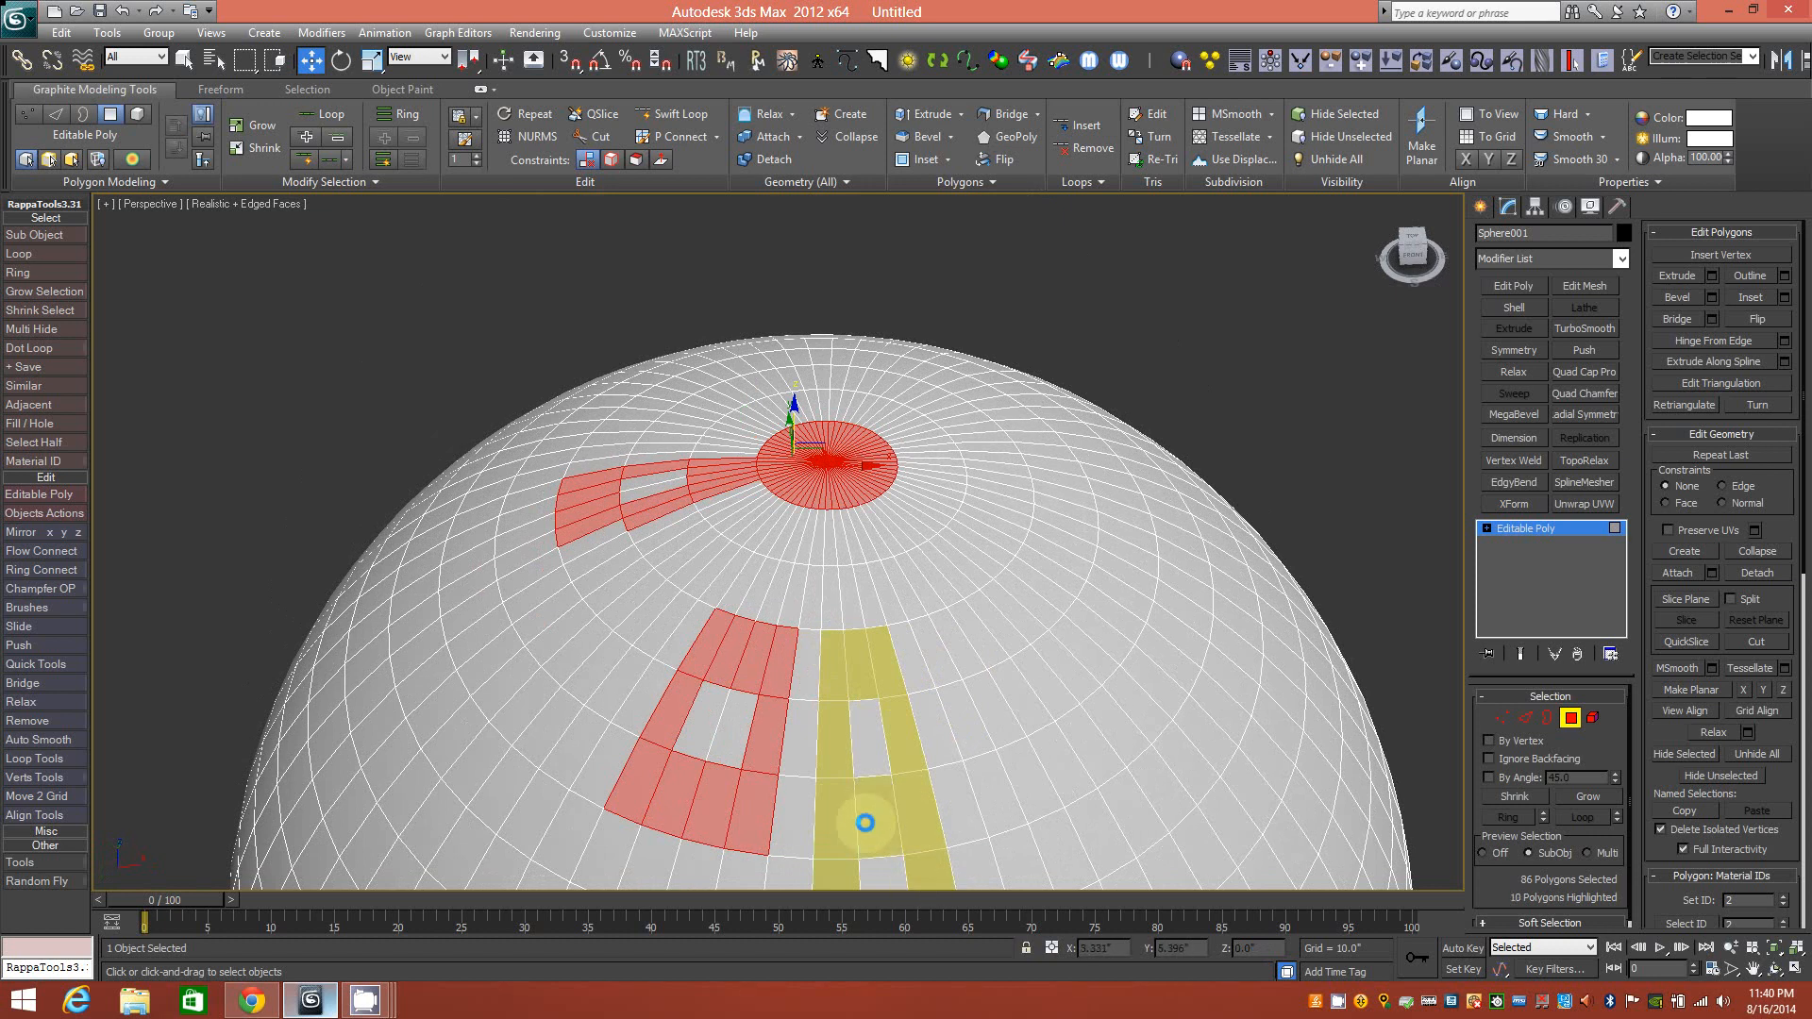
pyautogui.keyDown('ctrl'); pyautogui.click(864, 823); pyautogui.keyUp('ctrl')
pyautogui.keyDown('alt'); pyautogui.moveTo(858, 822); pyautogui.dragTo(982, 694, button='middle'); pyautogui.keyUp('alt')
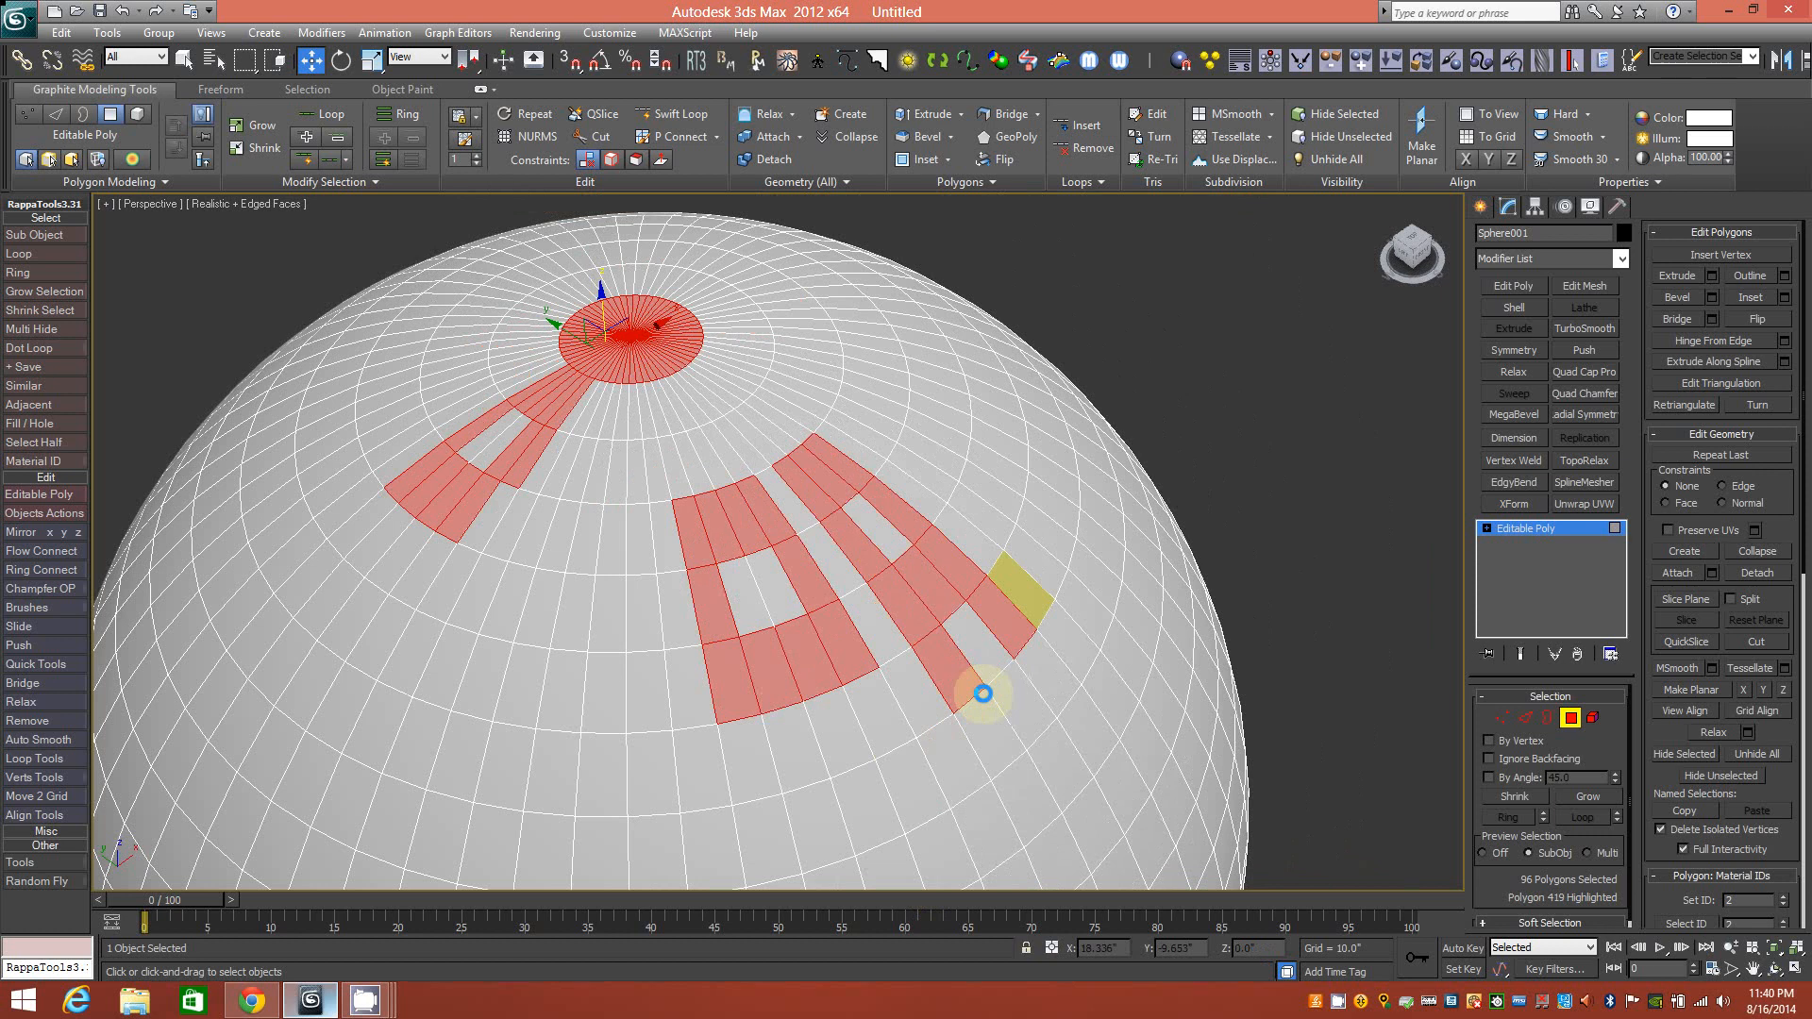
pyautogui.keyDown('alt'); pyautogui.moveTo(740, 688); pyautogui.dragTo(796, 616, button='middle'); pyautogui.keyUp('alt')
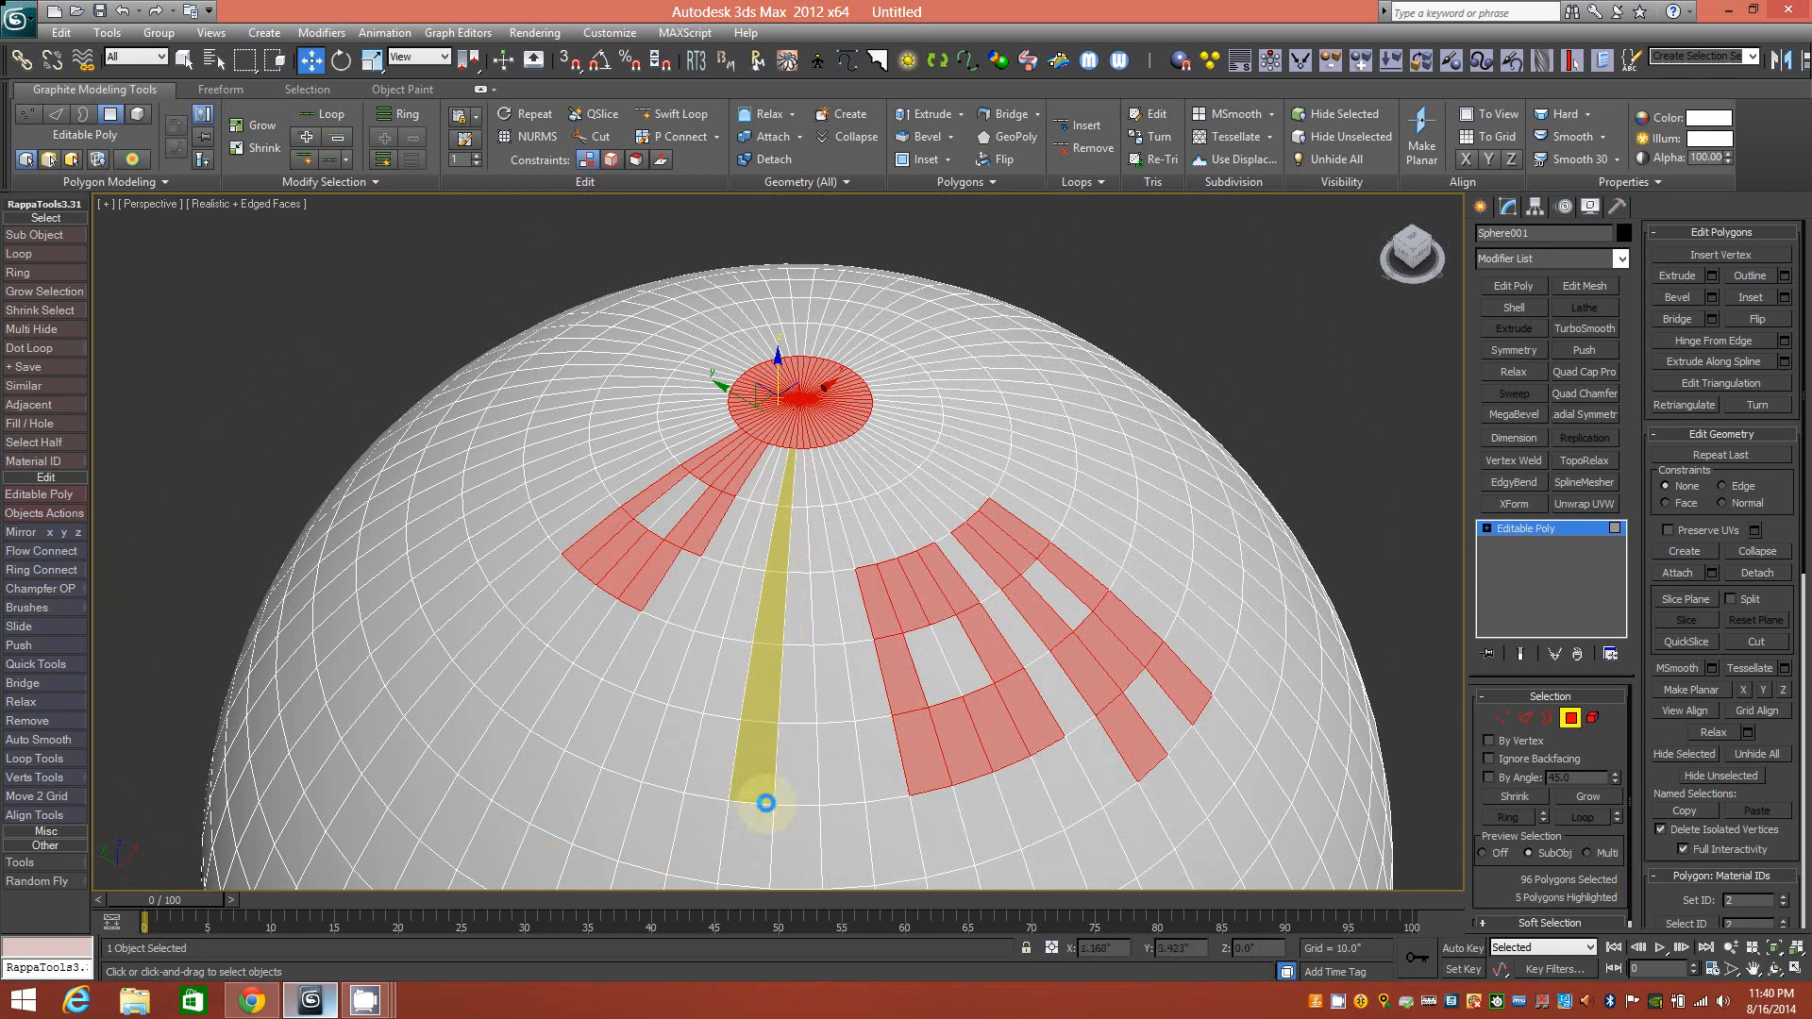
# Add a six-polygon stroke and a long polygon strip to the lettering.
pyautogui.keyDown('ctrl'); pyautogui.click(775, 554); pyautogui.keyUp('ctrl')
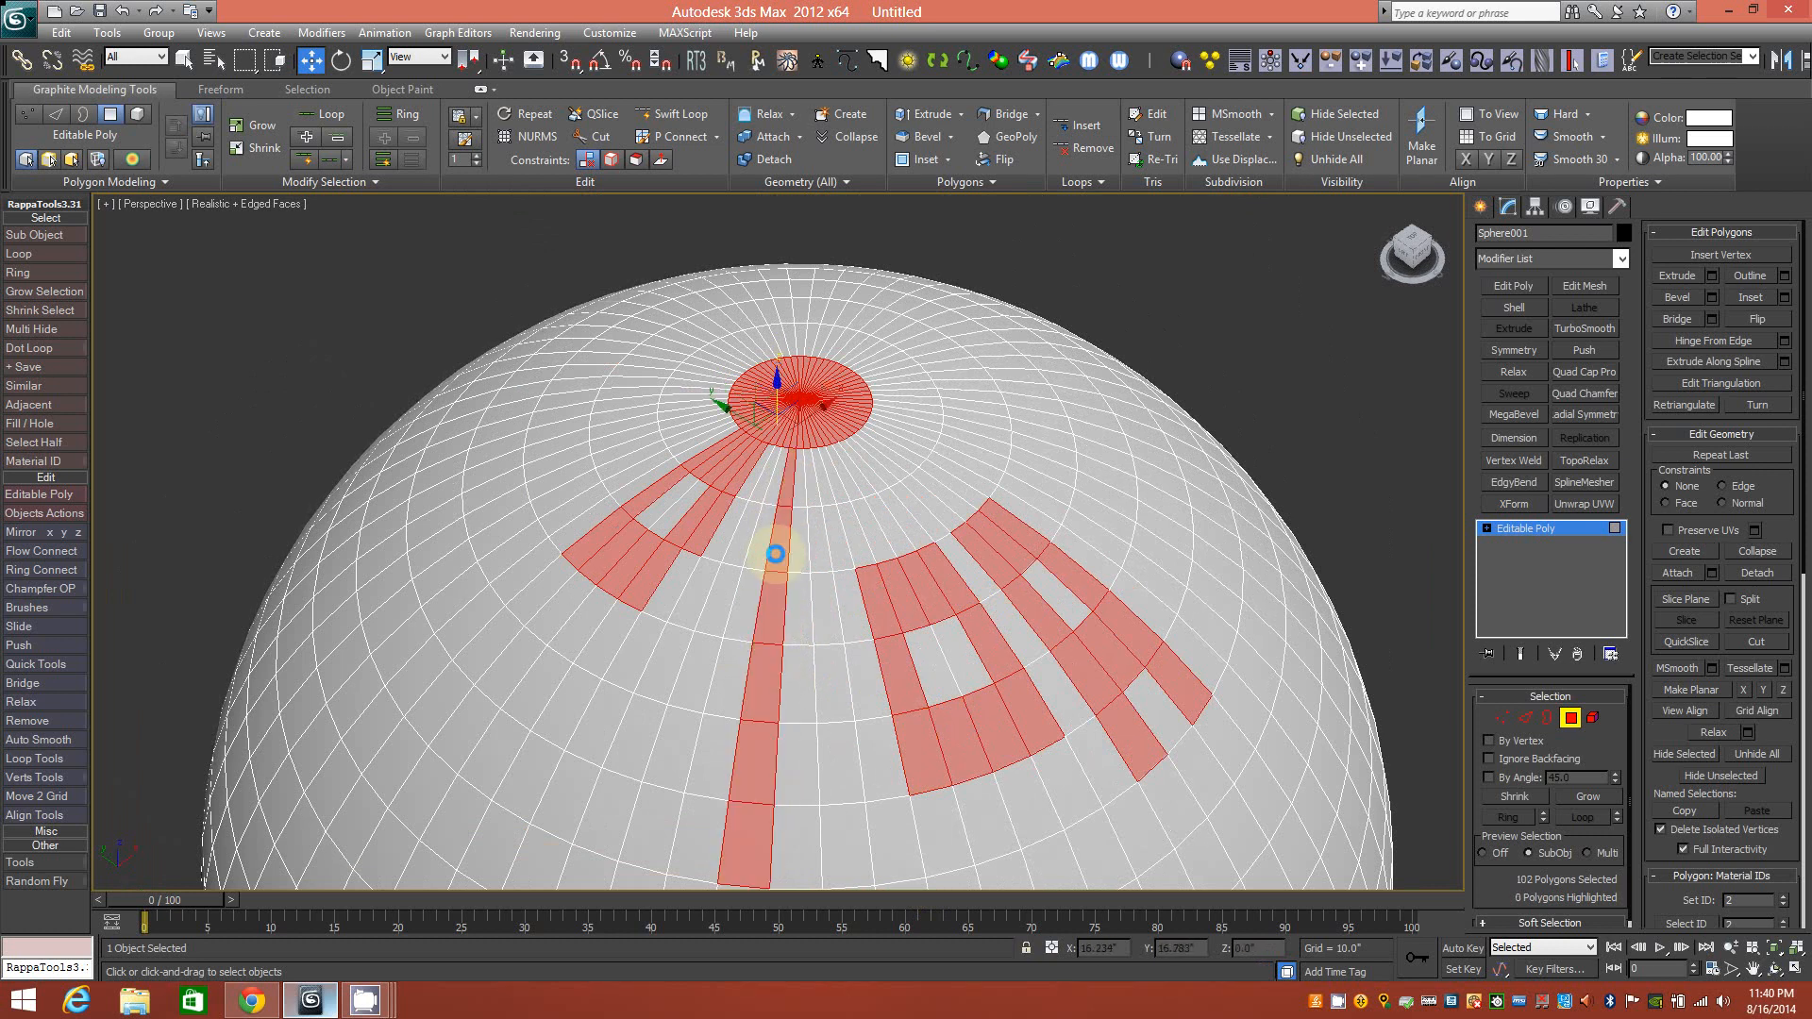
pyautogui.keyDown('alt'); pyautogui.moveTo(777, 550); pyautogui.dragTo(732, 518, button='middle'); pyautogui.keyUp('alt')
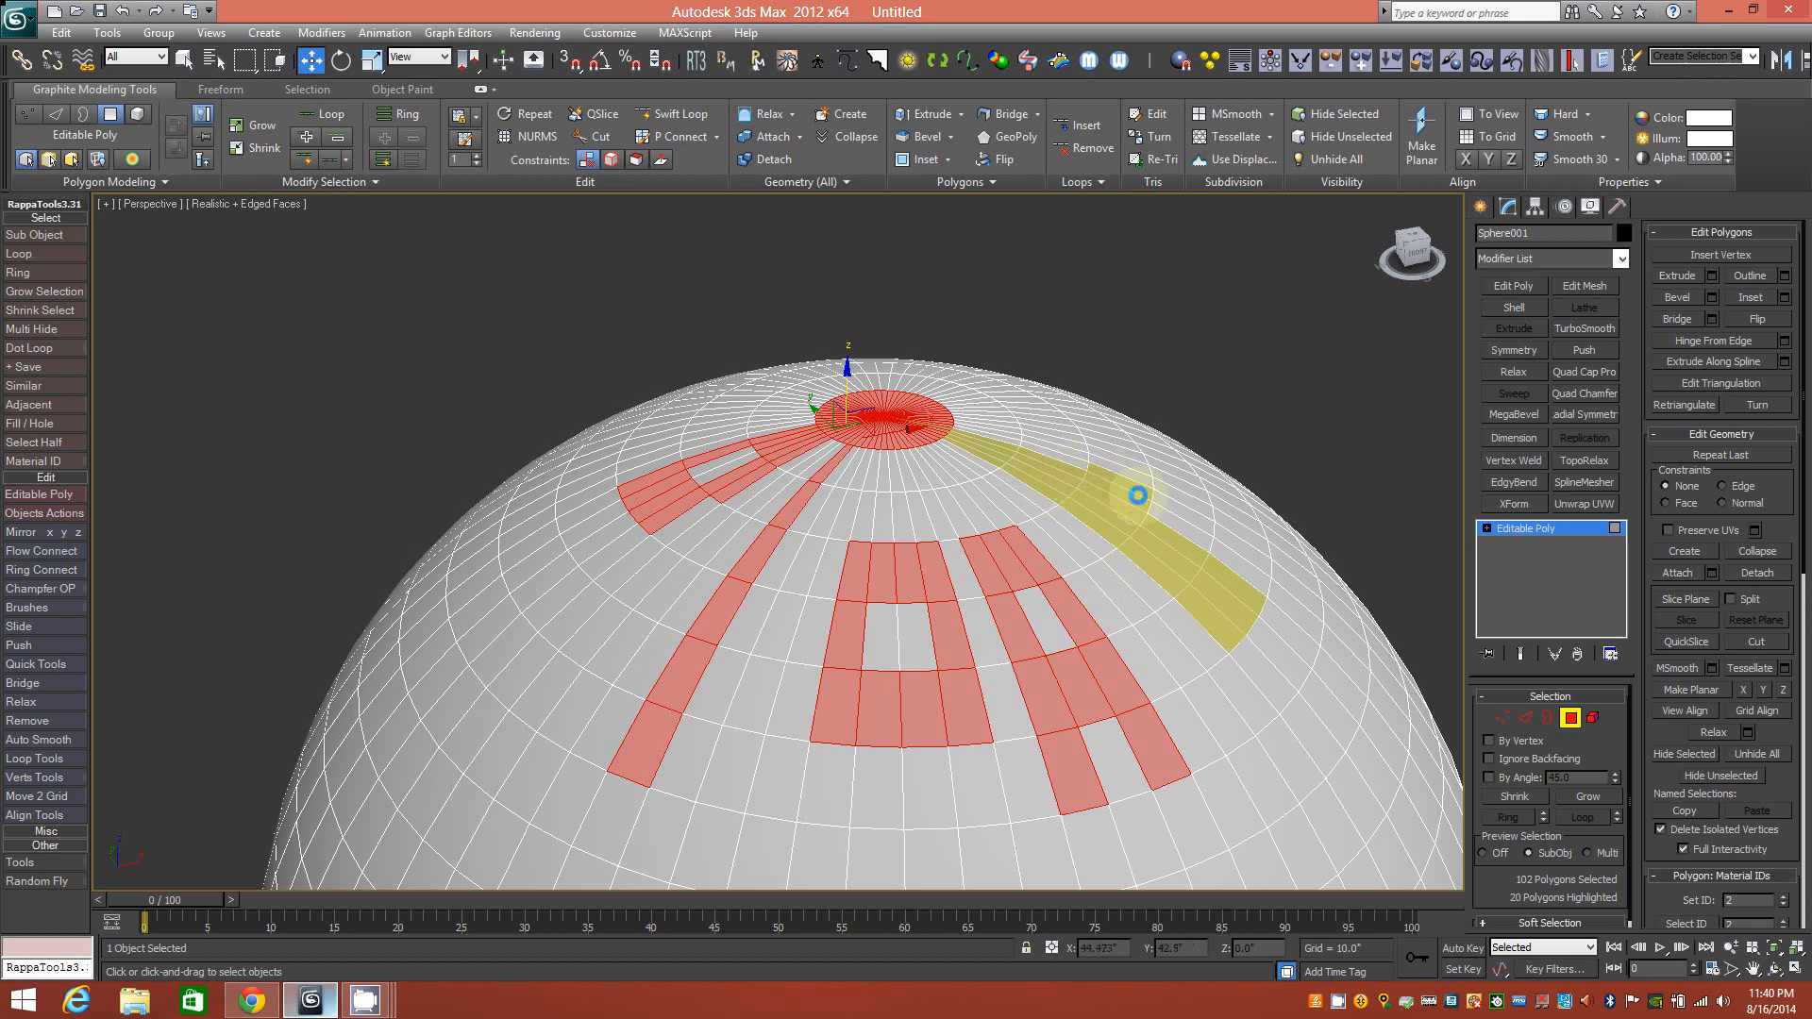
pyautogui.keyDown('shift'); pyautogui.click(1227, 564); pyautogui.keyUp('shift')
pyautogui.keyDown('alt'); pyautogui.moveTo(1214, 558); pyautogui.dragTo(1252, 581, button='middle'); pyautogui.keyUp('alt')
pyautogui.keyDown('alt'); pyautogui.moveTo(789, 632); pyautogui.dragTo(882, 631, button='middle'); pyautogui.keyUp('alt')
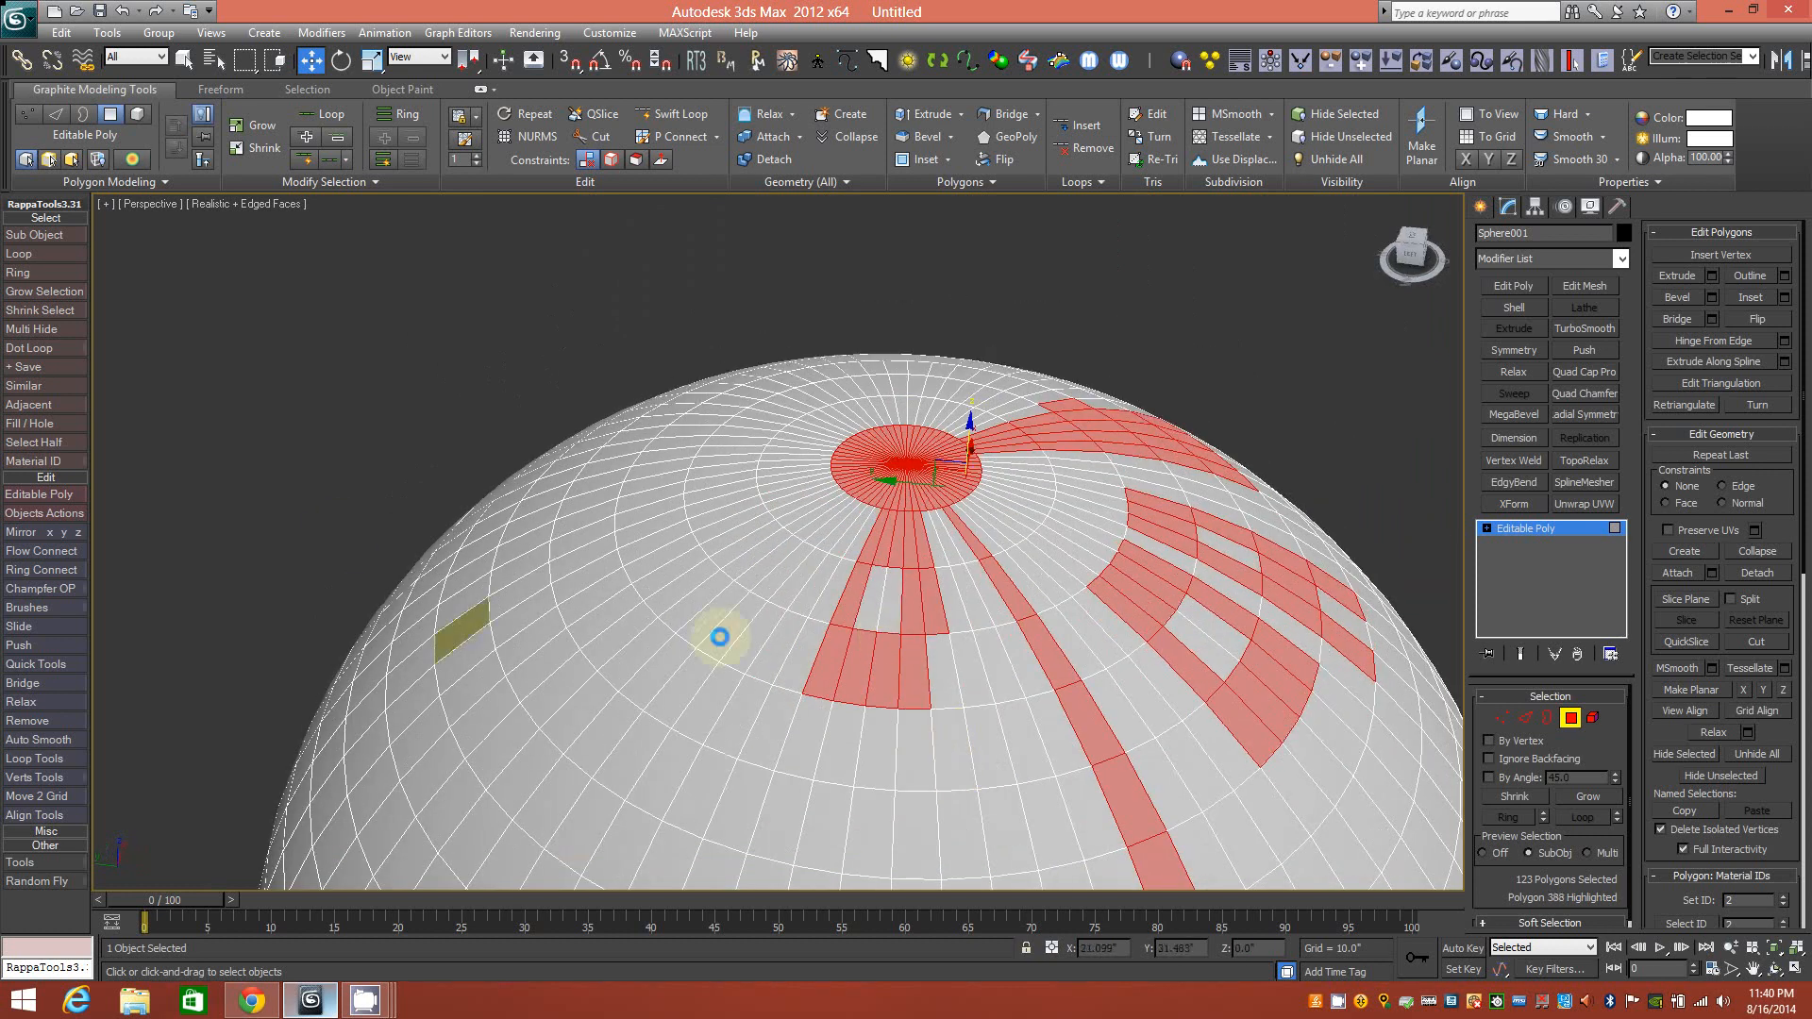
# Clear the selection, select a 14-polygon rectangular loop, and set Preview Selection to Off.
pyautogui.click(801, 293)
pyautogui.keyDown('alt'); pyautogui.moveTo(604, 562); pyautogui.dragTo(665, 540, button='middle'); pyautogui.keyUp('alt')
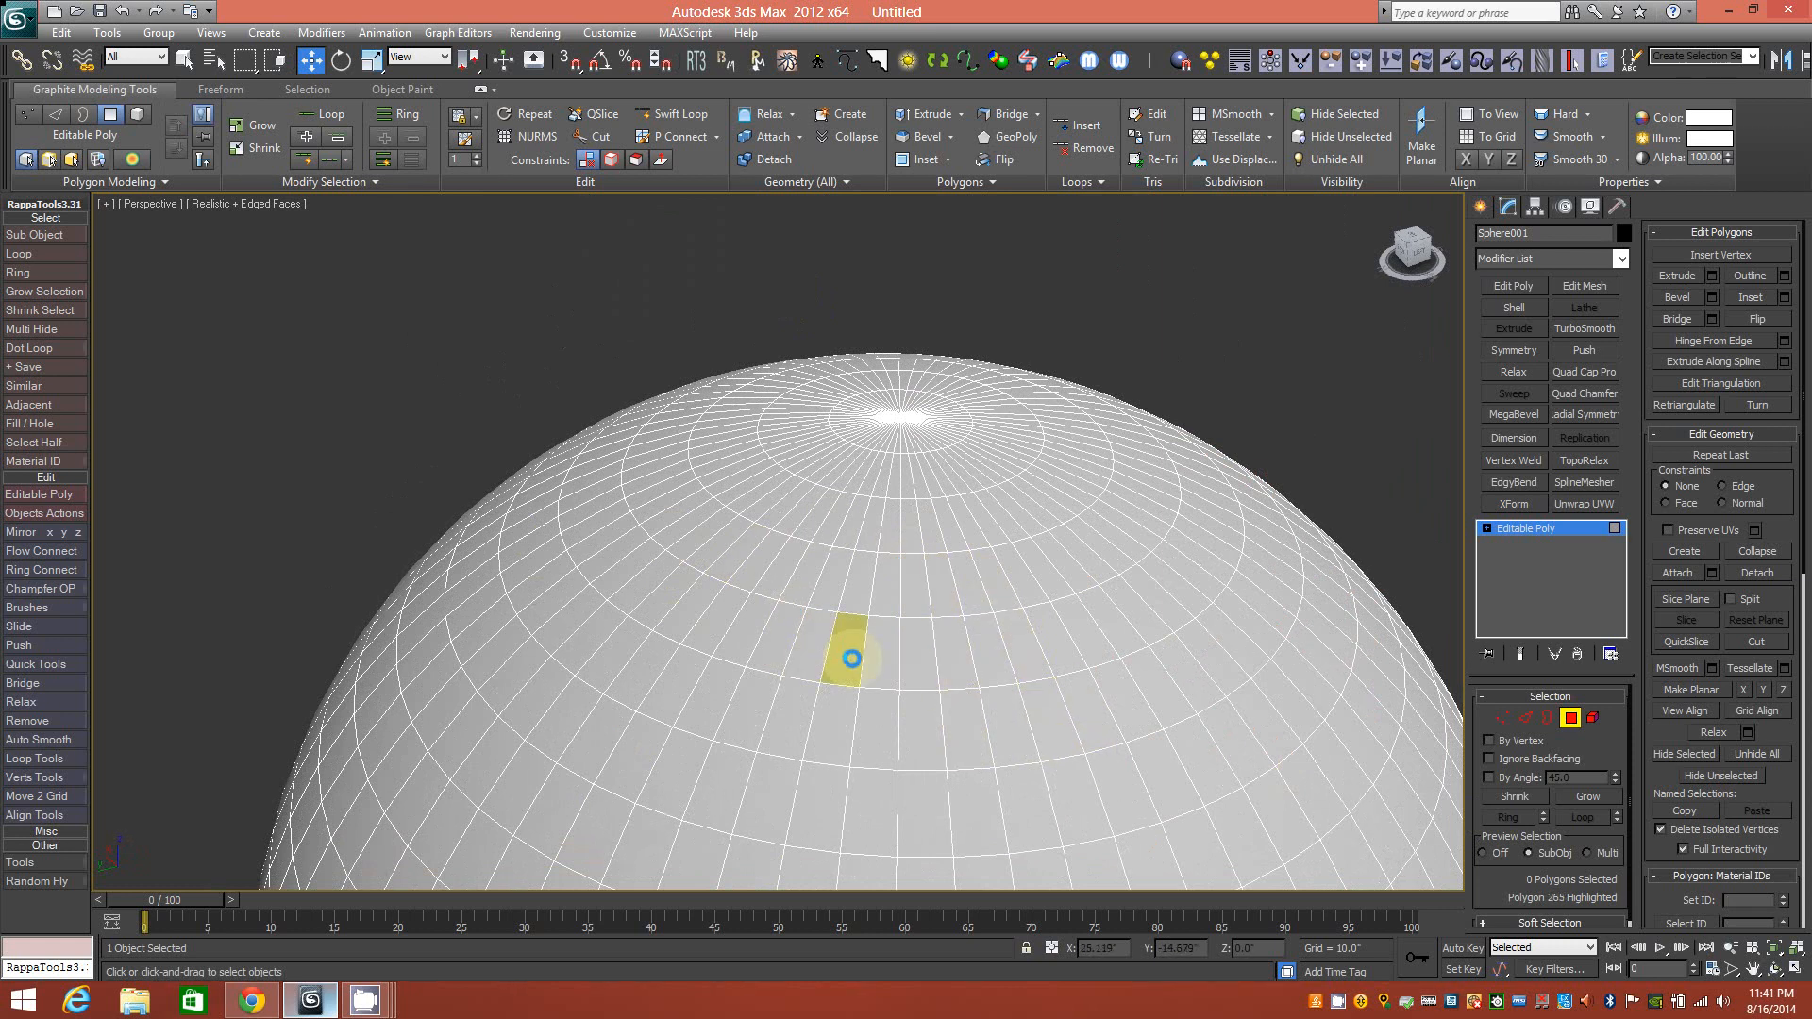
pyautogui.keyDown('alt'); pyautogui.moveTo(915, 627); pyautogui.dragTo(963, 607, button='middle'); pyautogui.keyUp('alt')
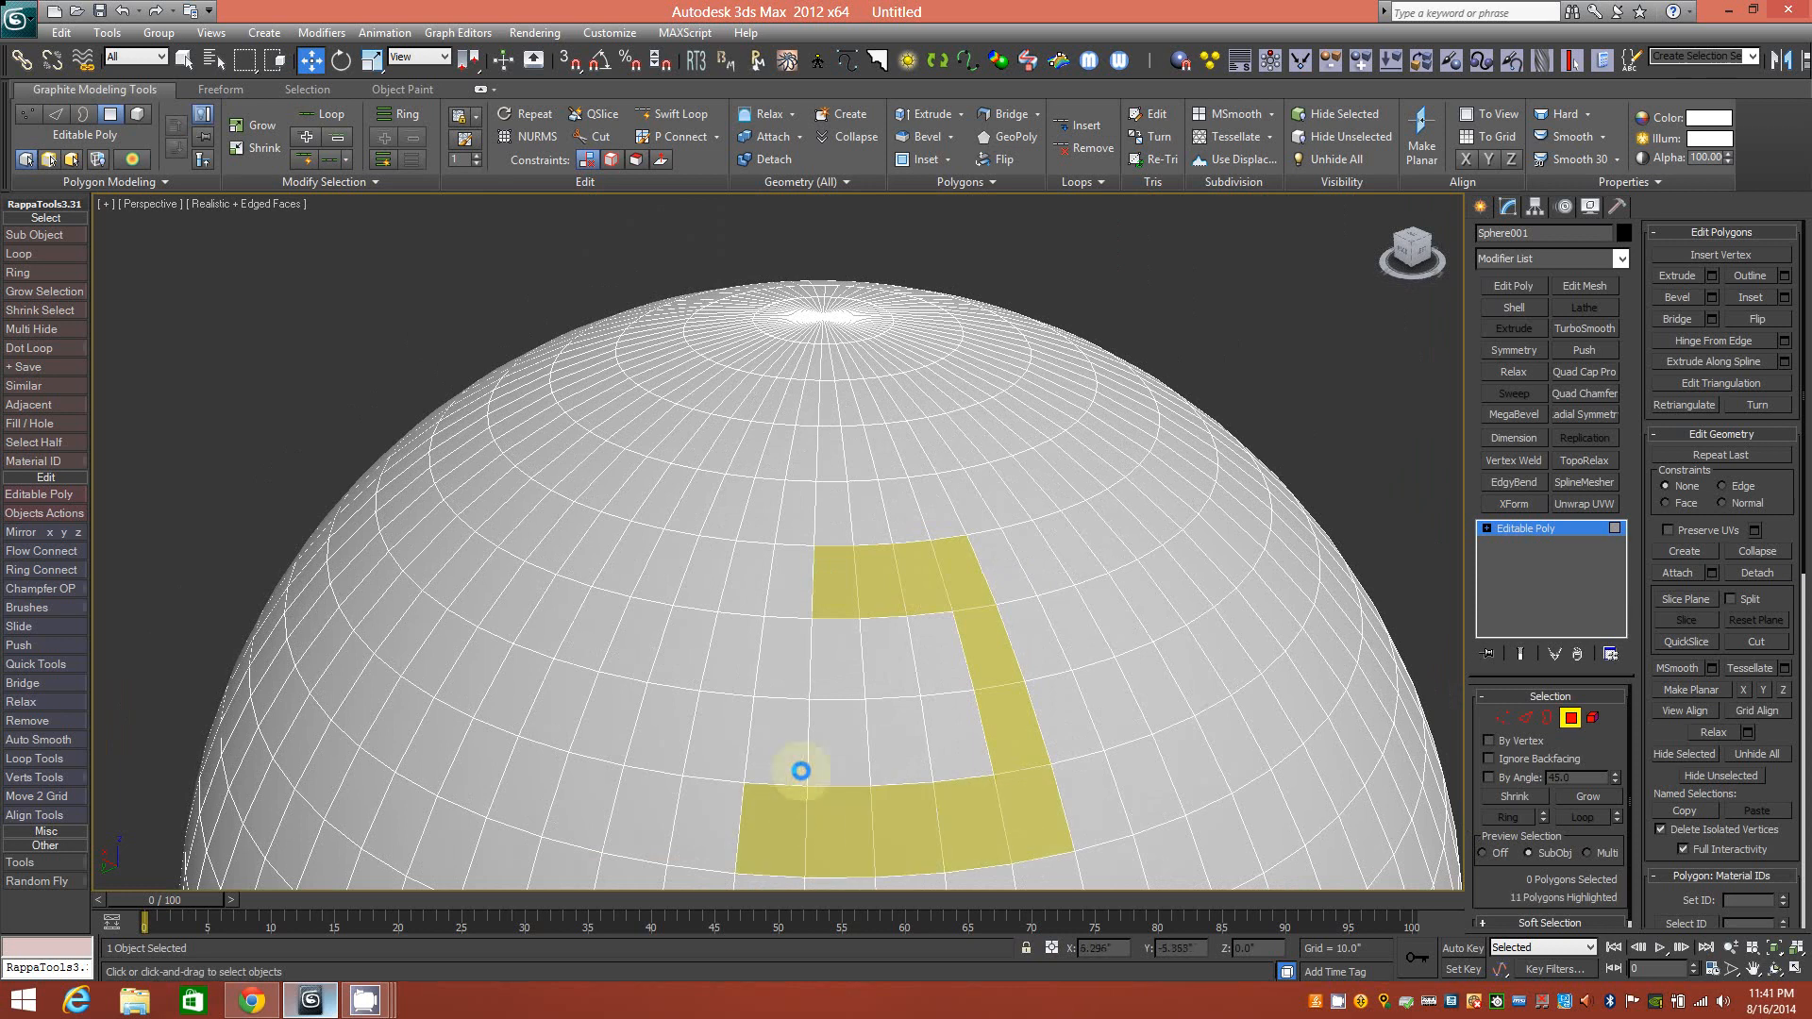
pyautogui.click(801, 599)
pyautogui.moveTo(796, 591)
pyautogui.keyDown('alt'); pyautogui.mouseDown(button='middle')
pyautogui.moveTo(761, 596)
pyautogui.moveTo(785, 595)
pyautogui.mouseUp(button='middle'); pyautogui.keyUp('alt')
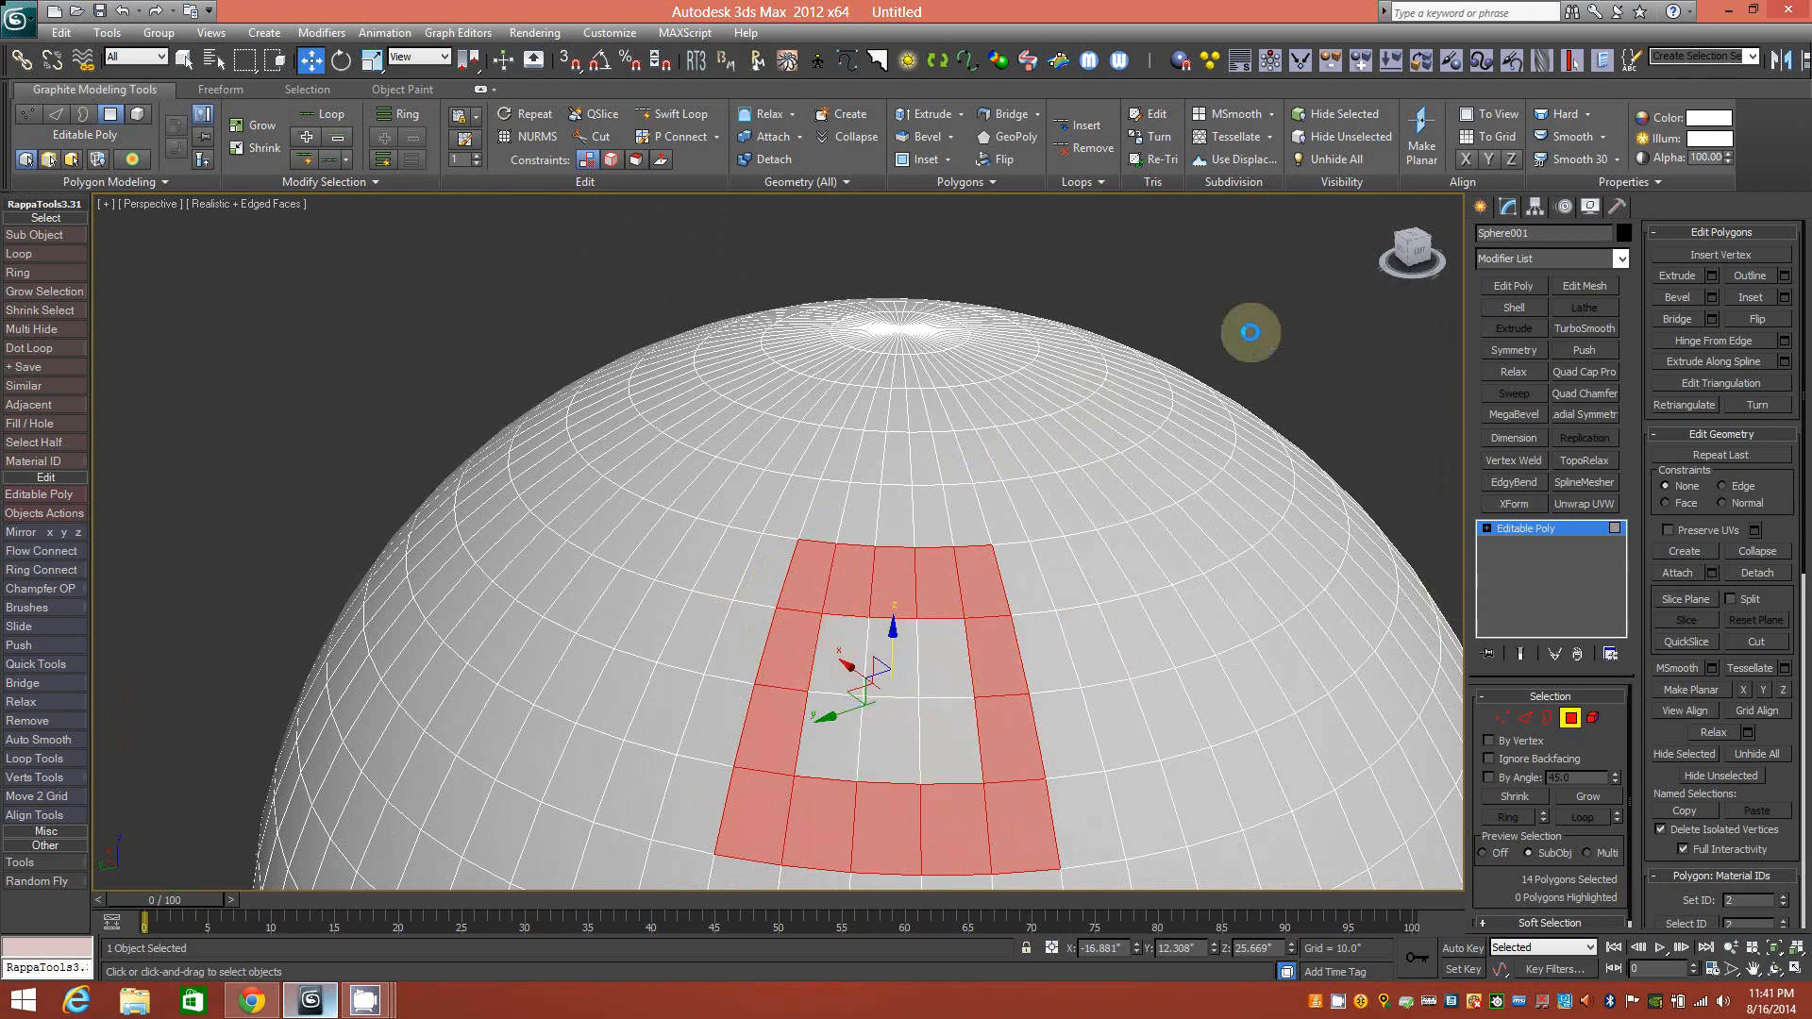
pyautogui.click(1482, 853)
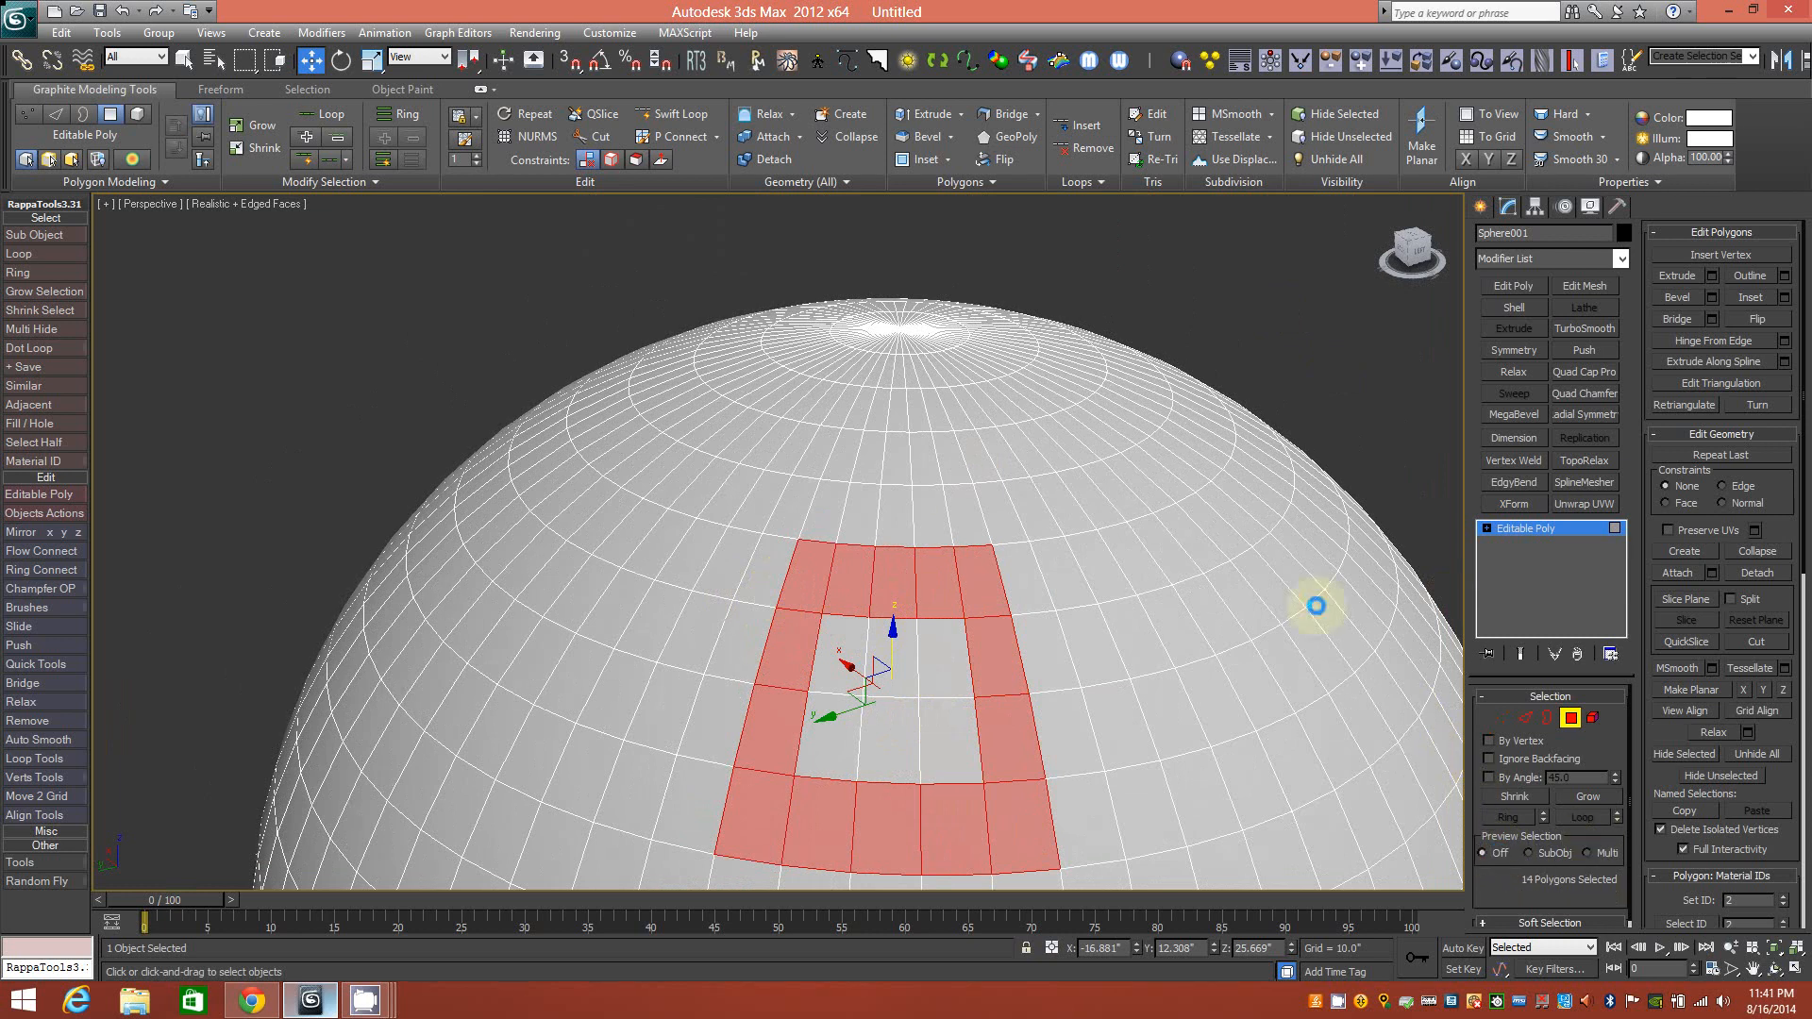
pyautogui.keyDown('alt'); pyautogui.moveTo(959, 575); pyautogui.dragTo(853, 477, button='middle'); pyautogui.keyUp('alt')
pyautogui.click(752, 406)
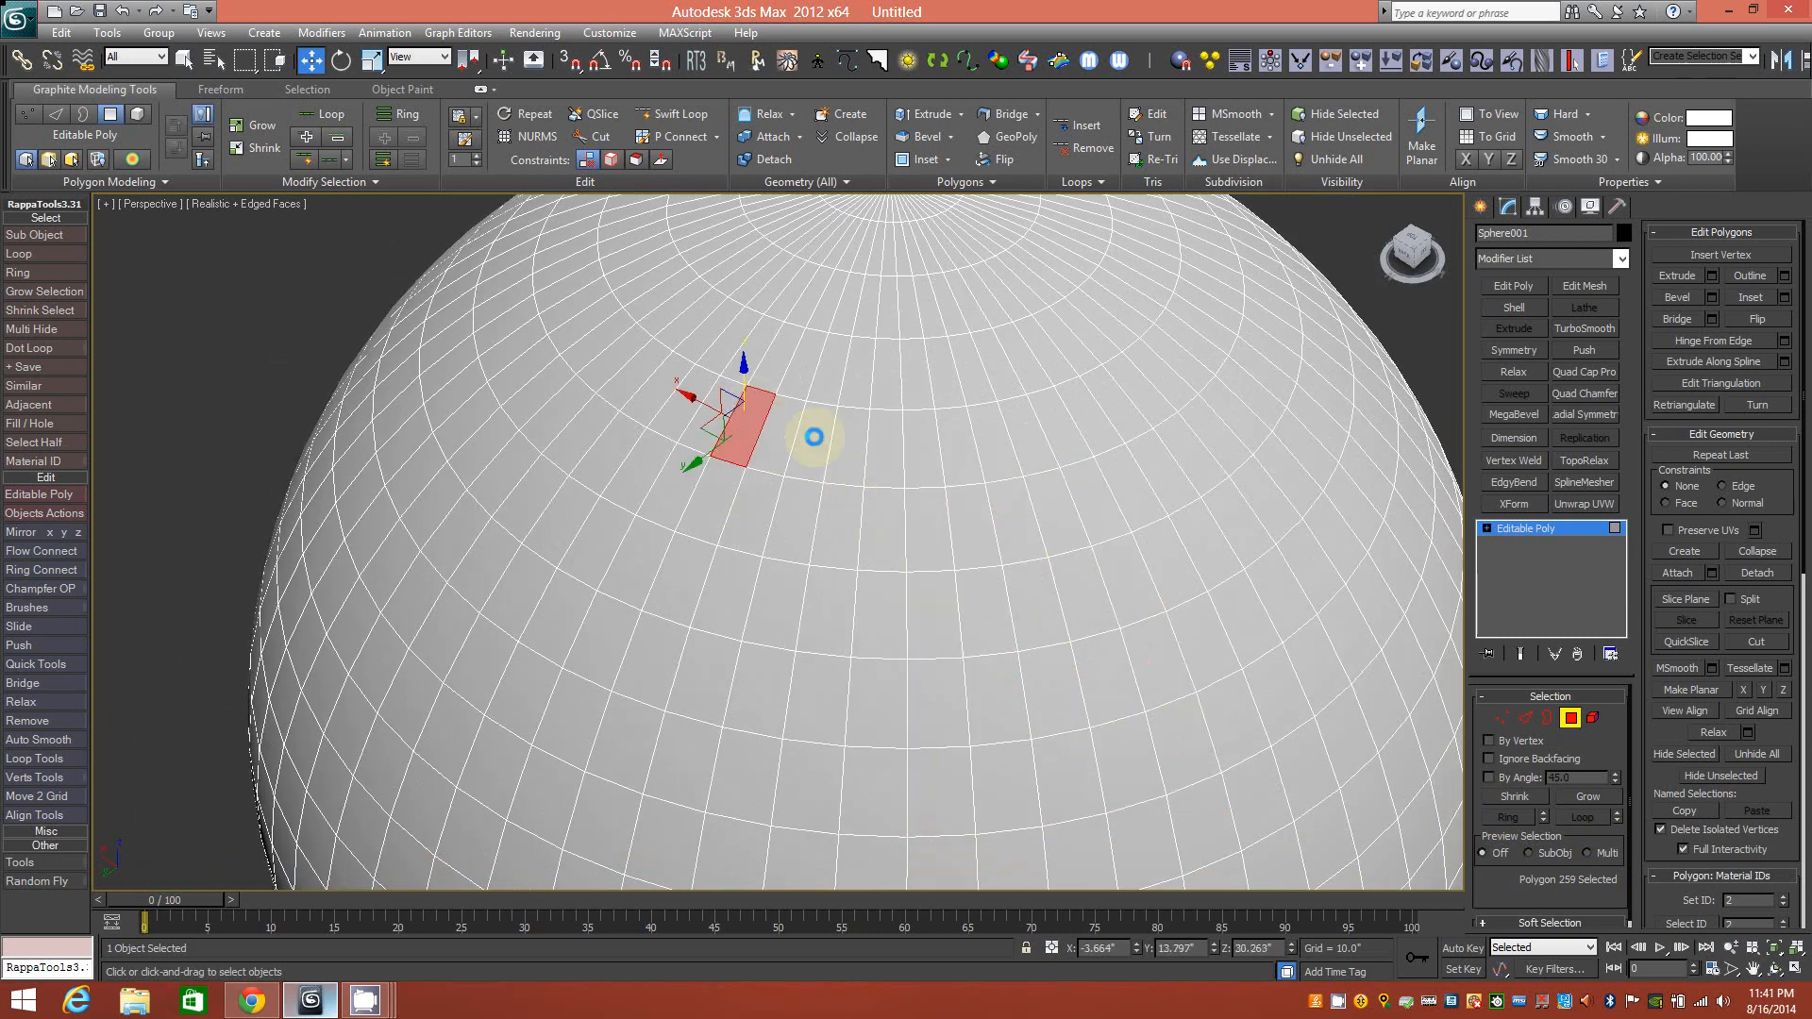
pyautogui.keyDown('shift'); pyautogui.click(826, 469); pyautogui.keyUp('shift')
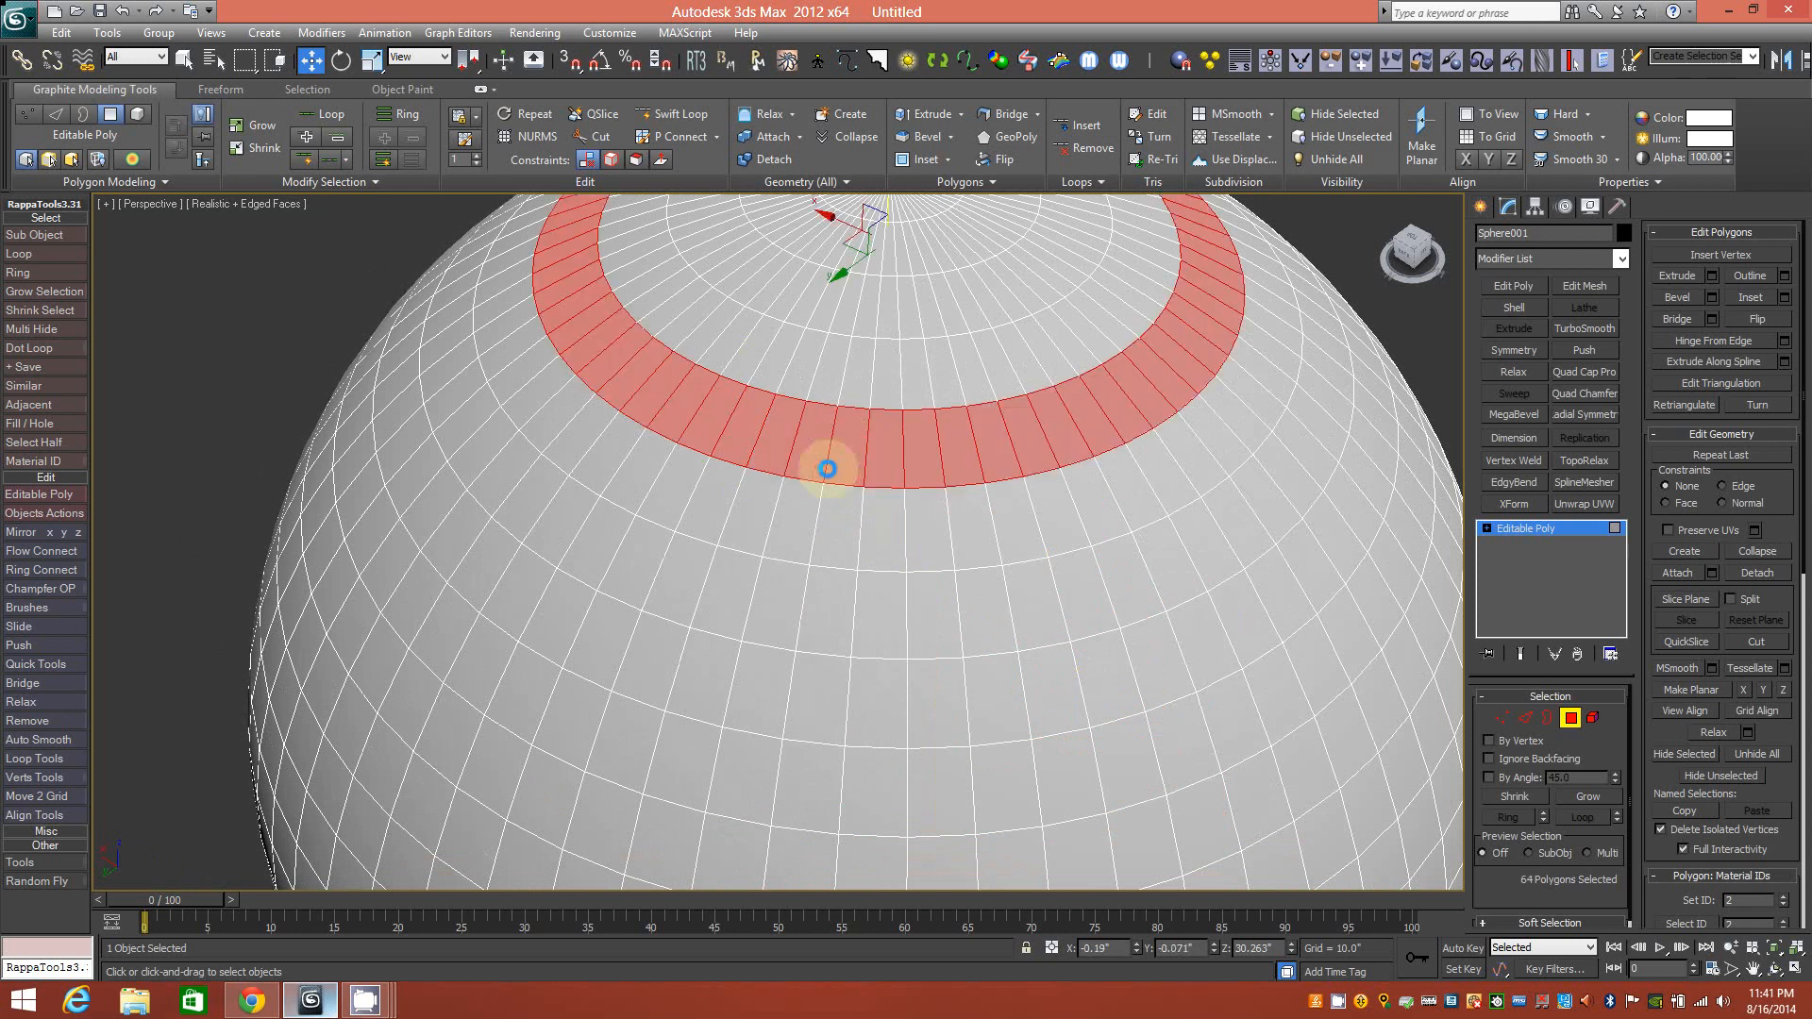
pyautogui.keyDown('ctrl'); pyautogui.click(793, 521); pyautogui.keyUp('ctrl')
pyautogui.keyDown('shift'); pyautogui.click(835, 534); pyautogui.keyUp('shift')
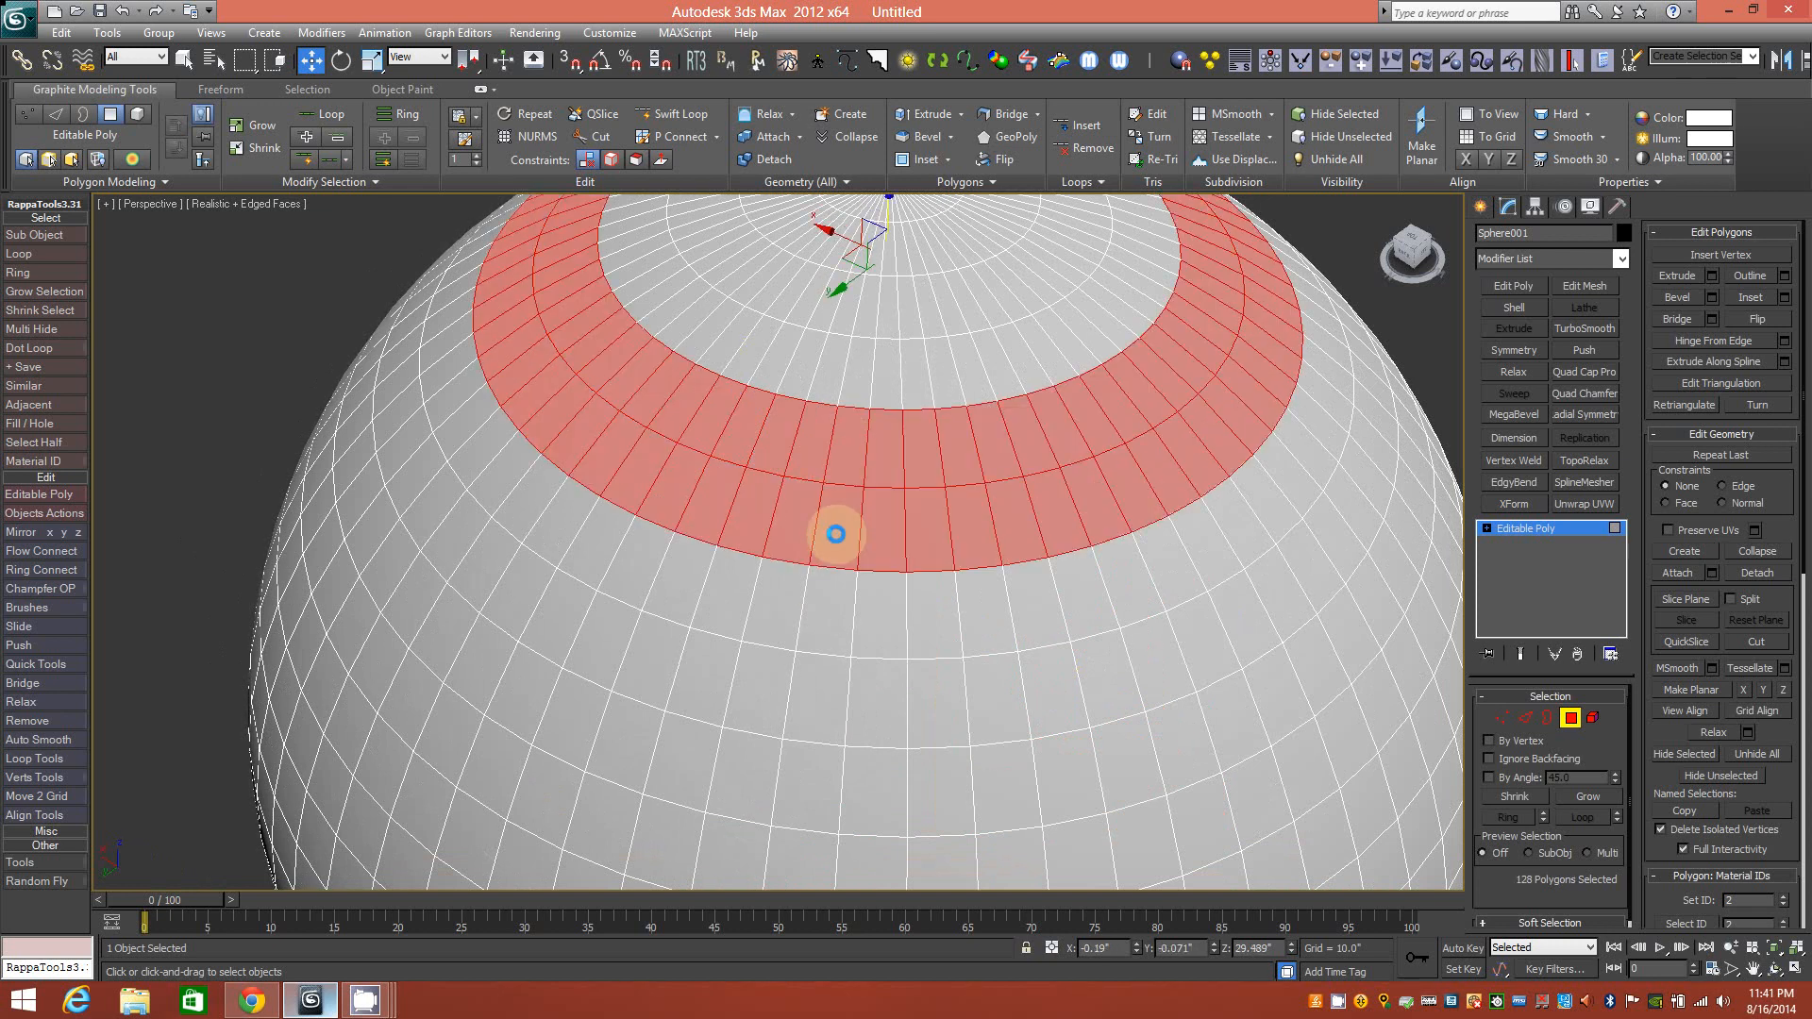
pyautogui.keyDown('ctrl'); pyautogui.click(886, 614); pyautogui.keyUp('ctrl')
pyautogui.keyDown('shift'); pyautogui.click(883, 680); pyautogui.keyUp('shift')
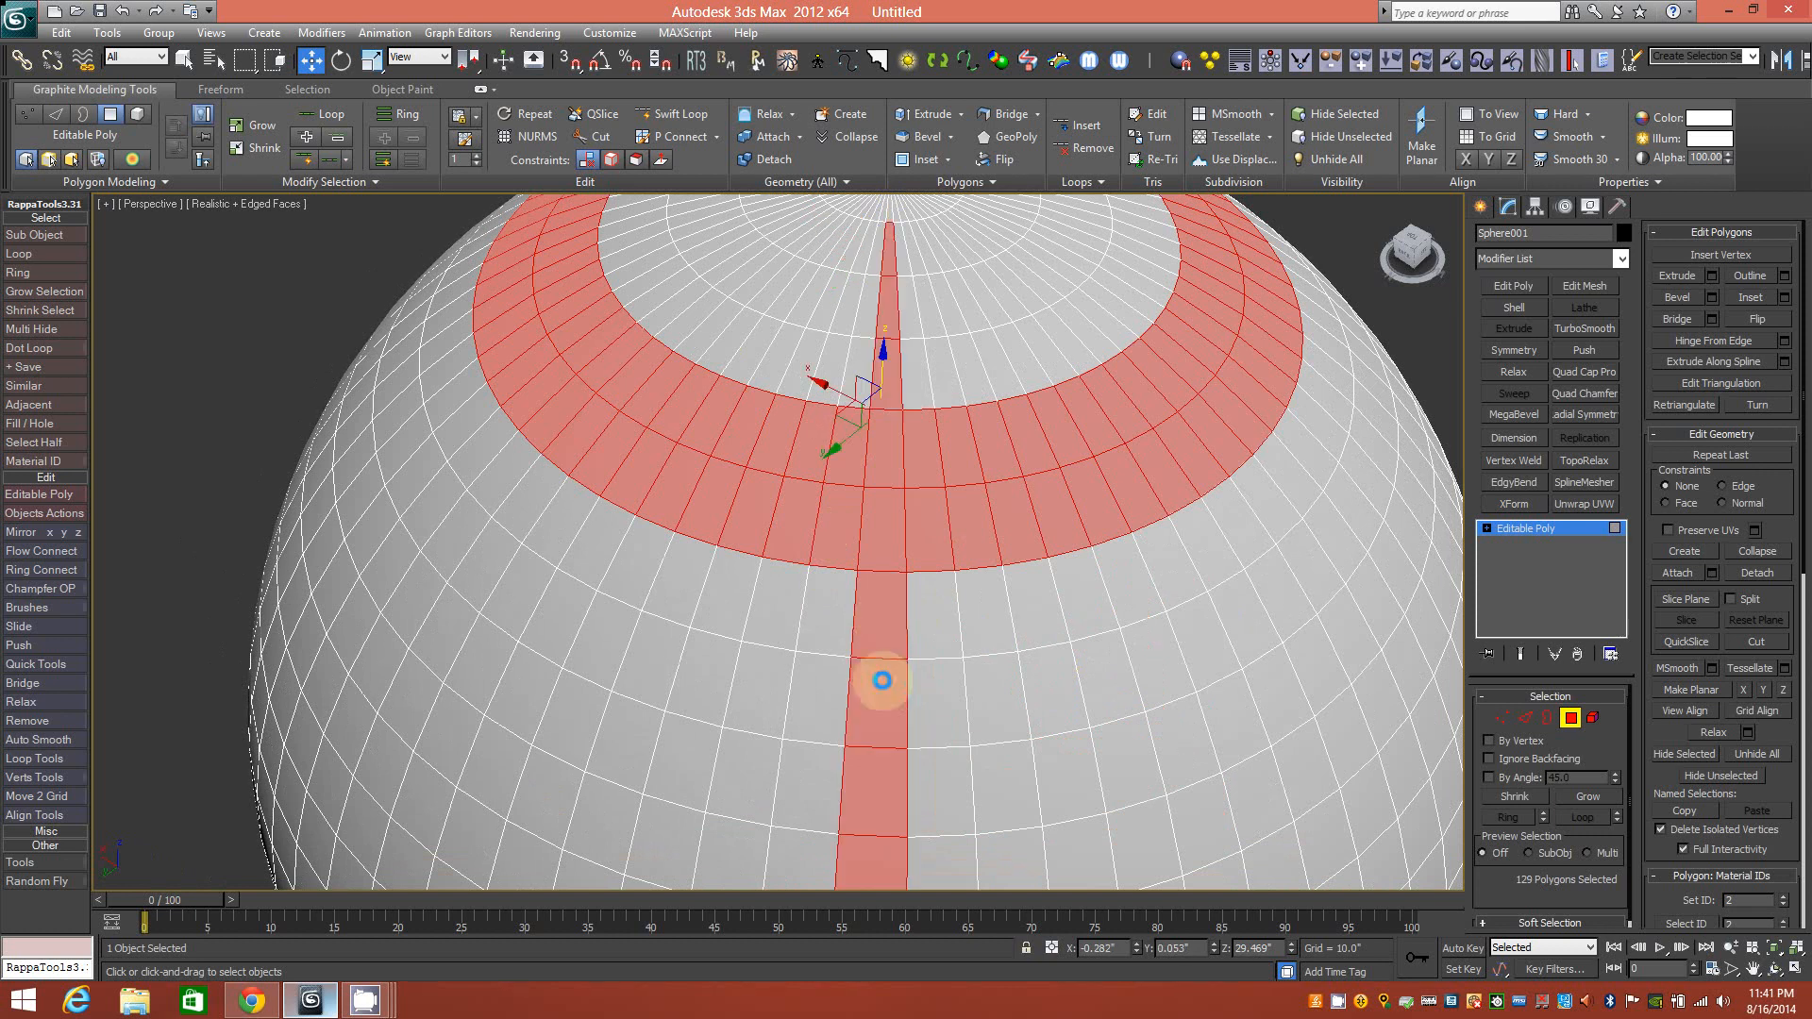
pyautogui.keyDown('alt'); pyautogui.moveTo(1020, 598); pyautogui.dragTo(927, 558, button='middle'); pyautogui.keyUp('alt')
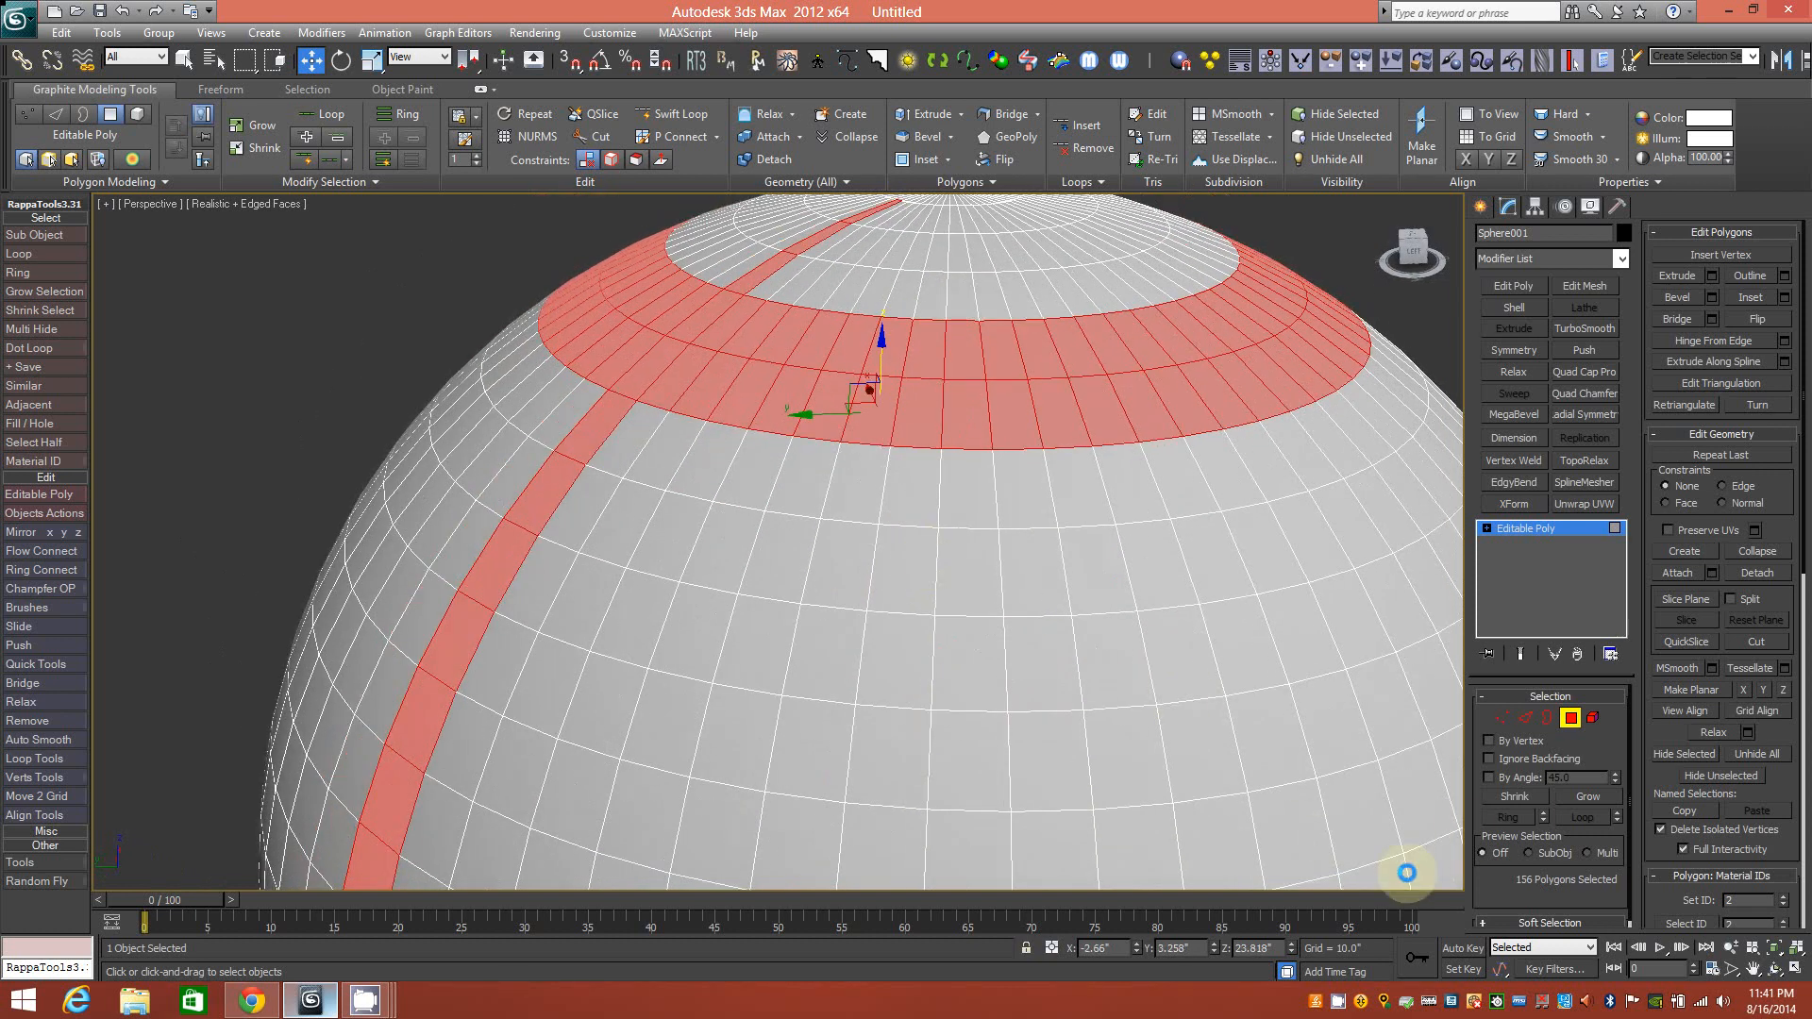
pyautogui.click(1529, 852)
pyautogui.keyDown('alt'); pyautogui.moveTo(882, 485); pyautogui.dragTo(963, 506, button='middle'); pyautogui.keyUp('alt')
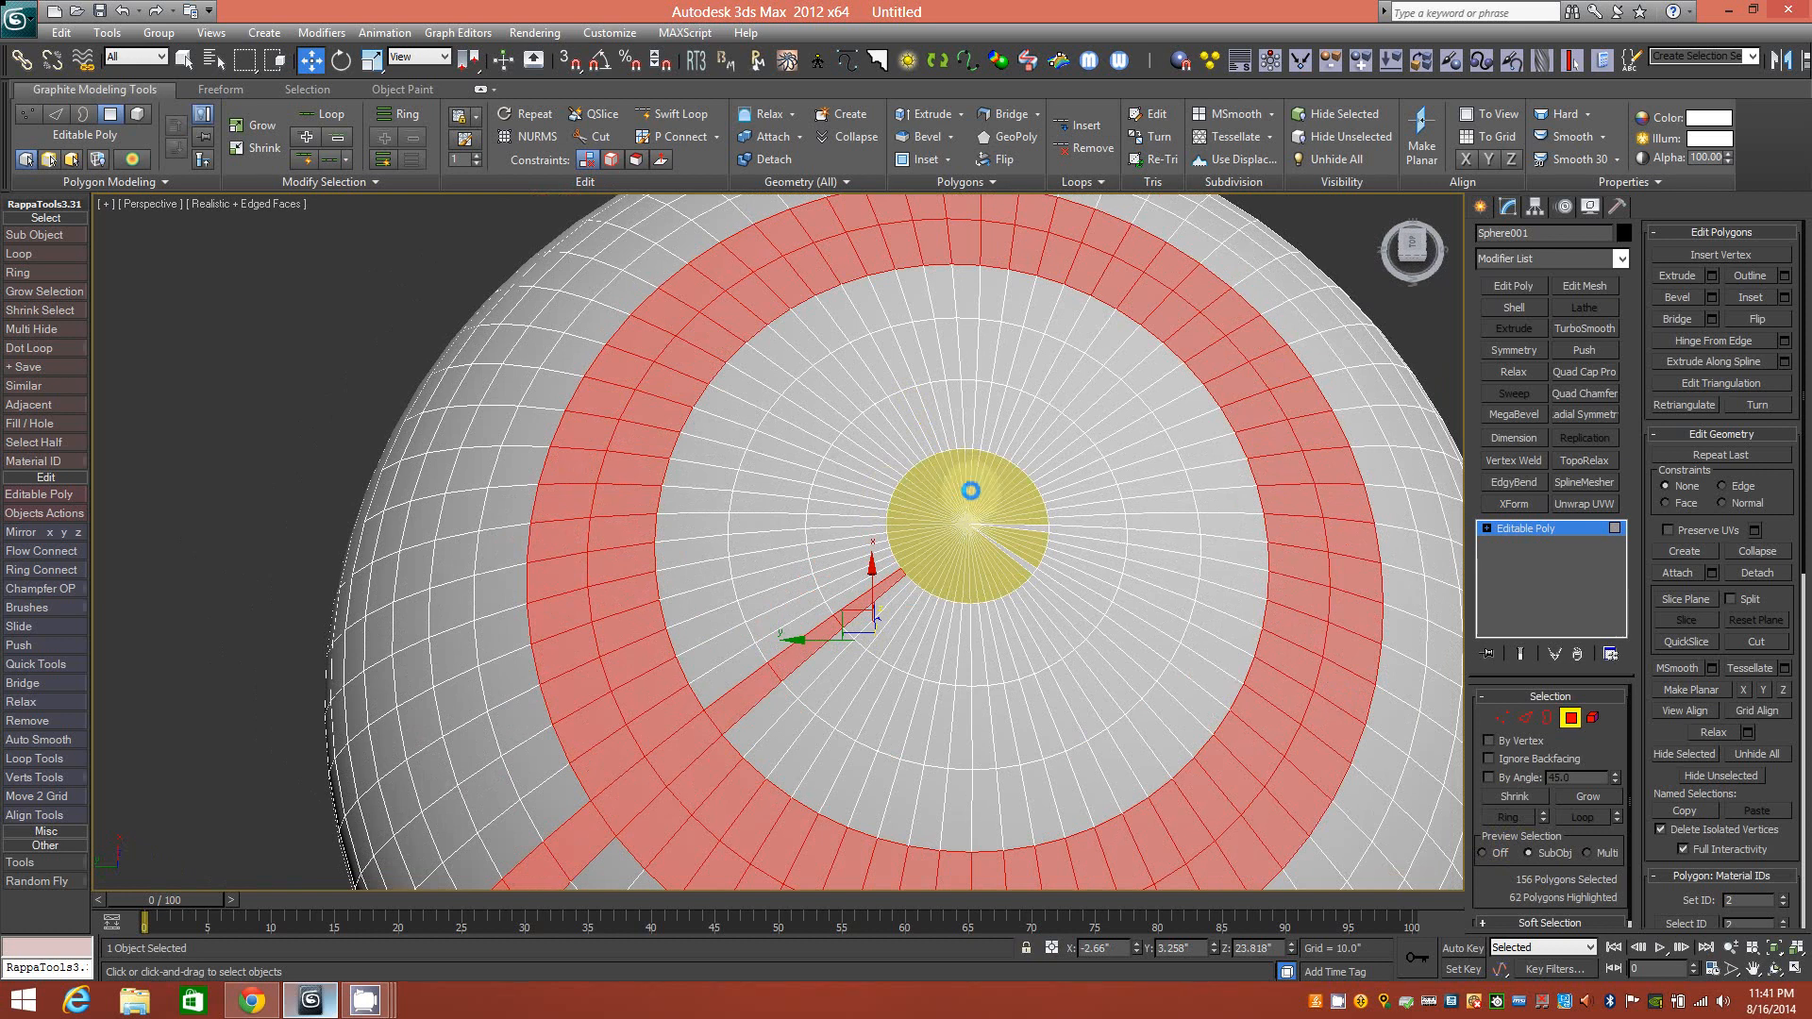
pyautogui.keyDown('ctrl'); pyautogui.click(1004, 521); pyautogui.keyUp('ctrl')
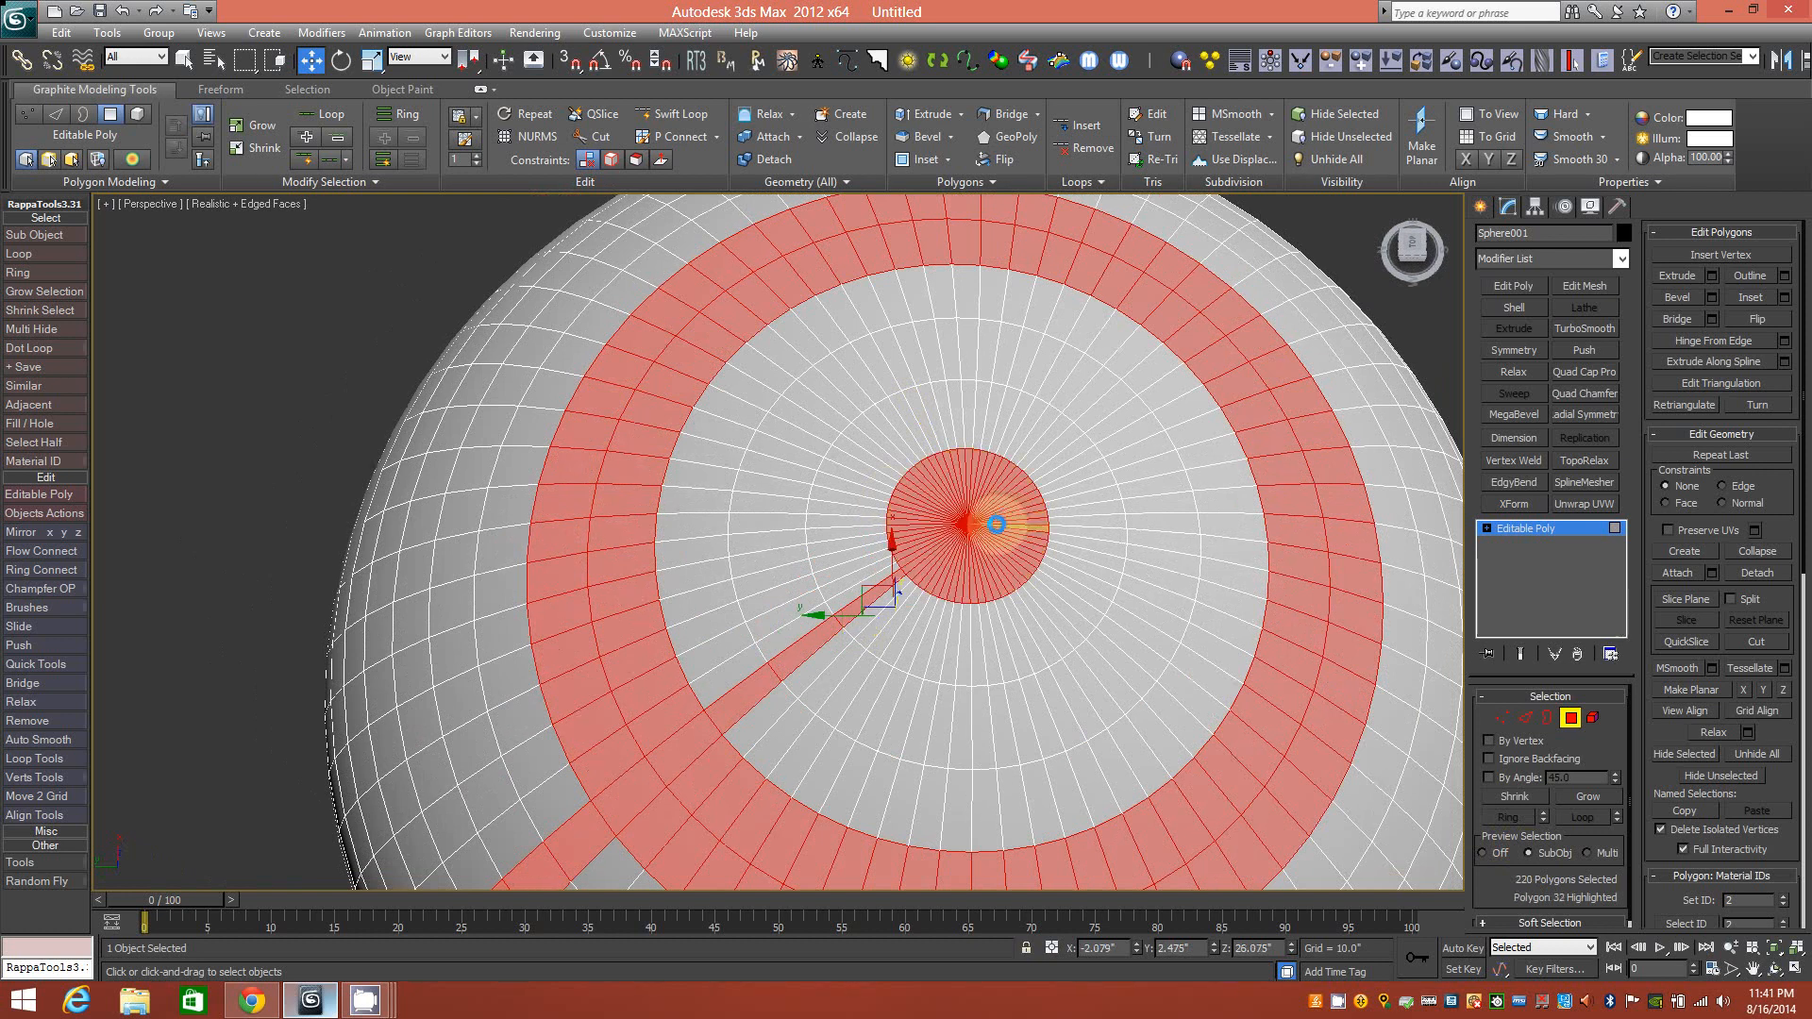
pyautogui.keyDown('alt'); pyautogui.moveTo(997, 523); pyautogui.dragTo(1017, 463, button='middle'); pyautogui.keyUp('alt')
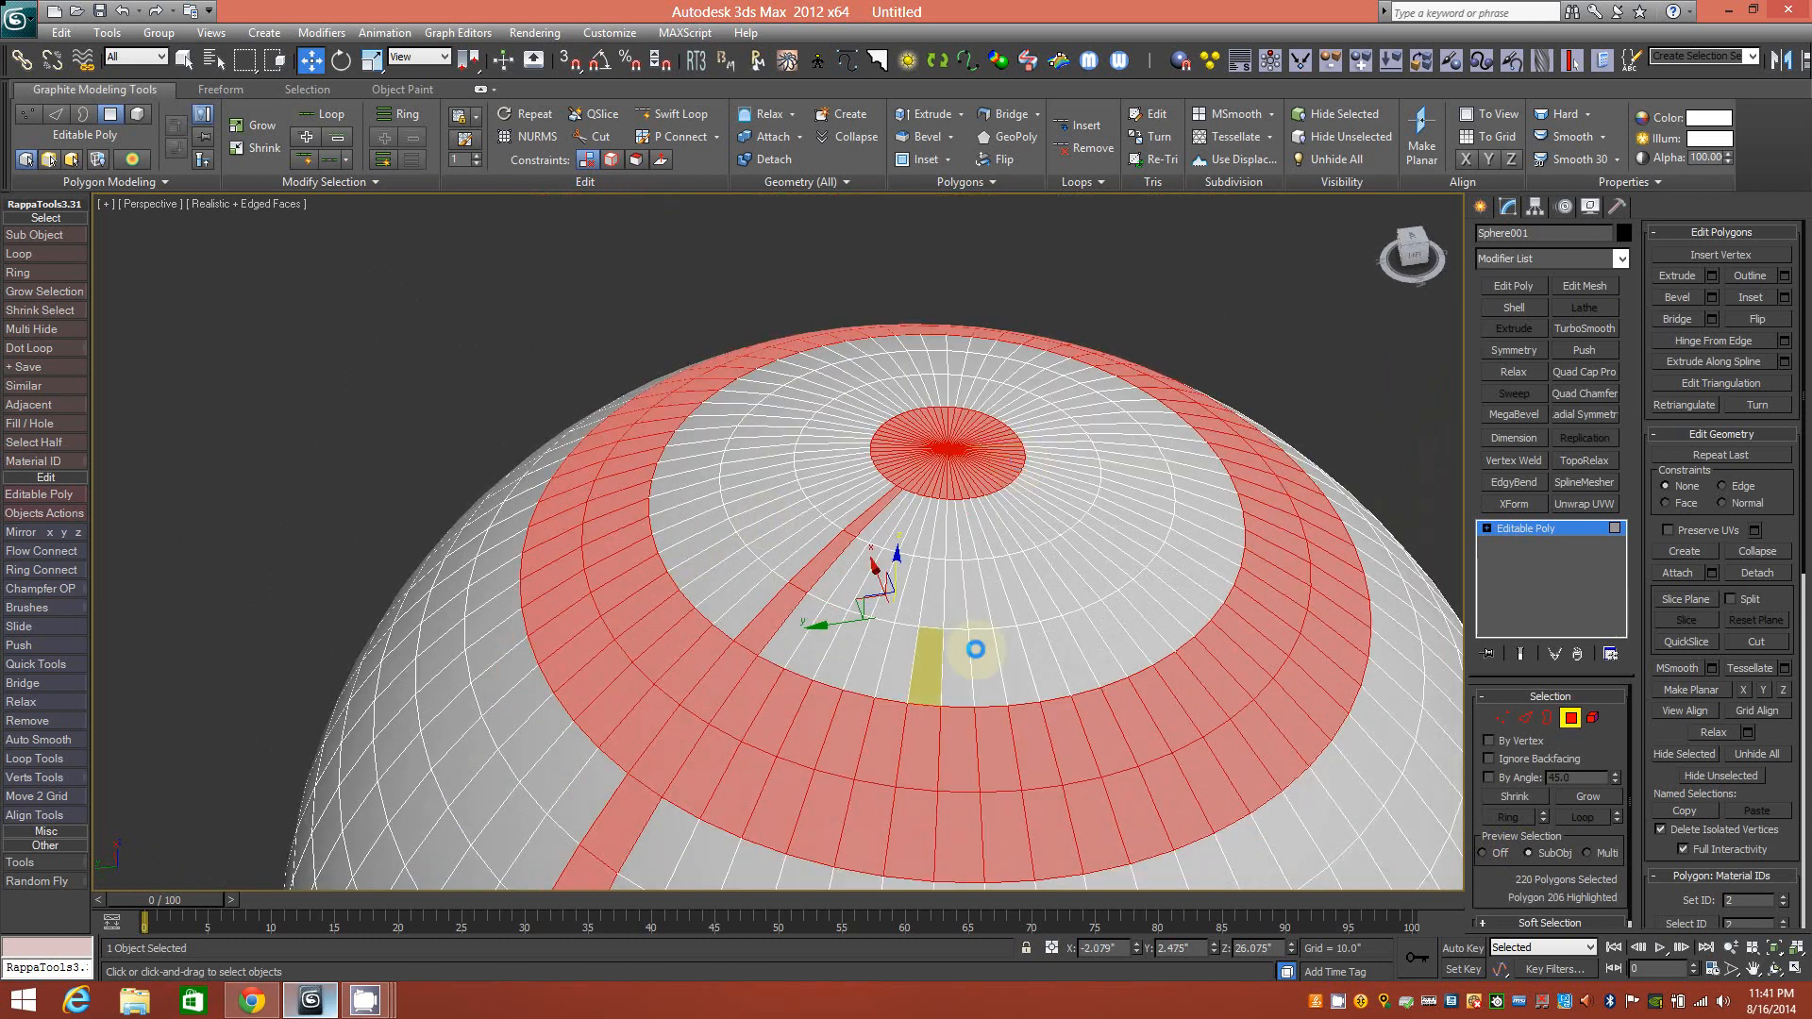
pyautogui.keyDown('alt'); pyautogui.moveTo(910, 680); pyautogui.dragTo(849, 655, button='middle'); pyautogui.keyUp('alt')
pyautogui.moveTo(952, 567)
pyautogui.keyDown('alt'); pyautogui.mouseDown(button='middle')
pyautogui.moveTo(887, 635)
pyautogui.moveTo(966, 557)
pyautogui.mouseUp(button='middle'); pyautogui.keyUp('alt')
# Switch to Edge level and paint-select a zigzag of edges across the sphere.
pyautogui.click(1524, 717)
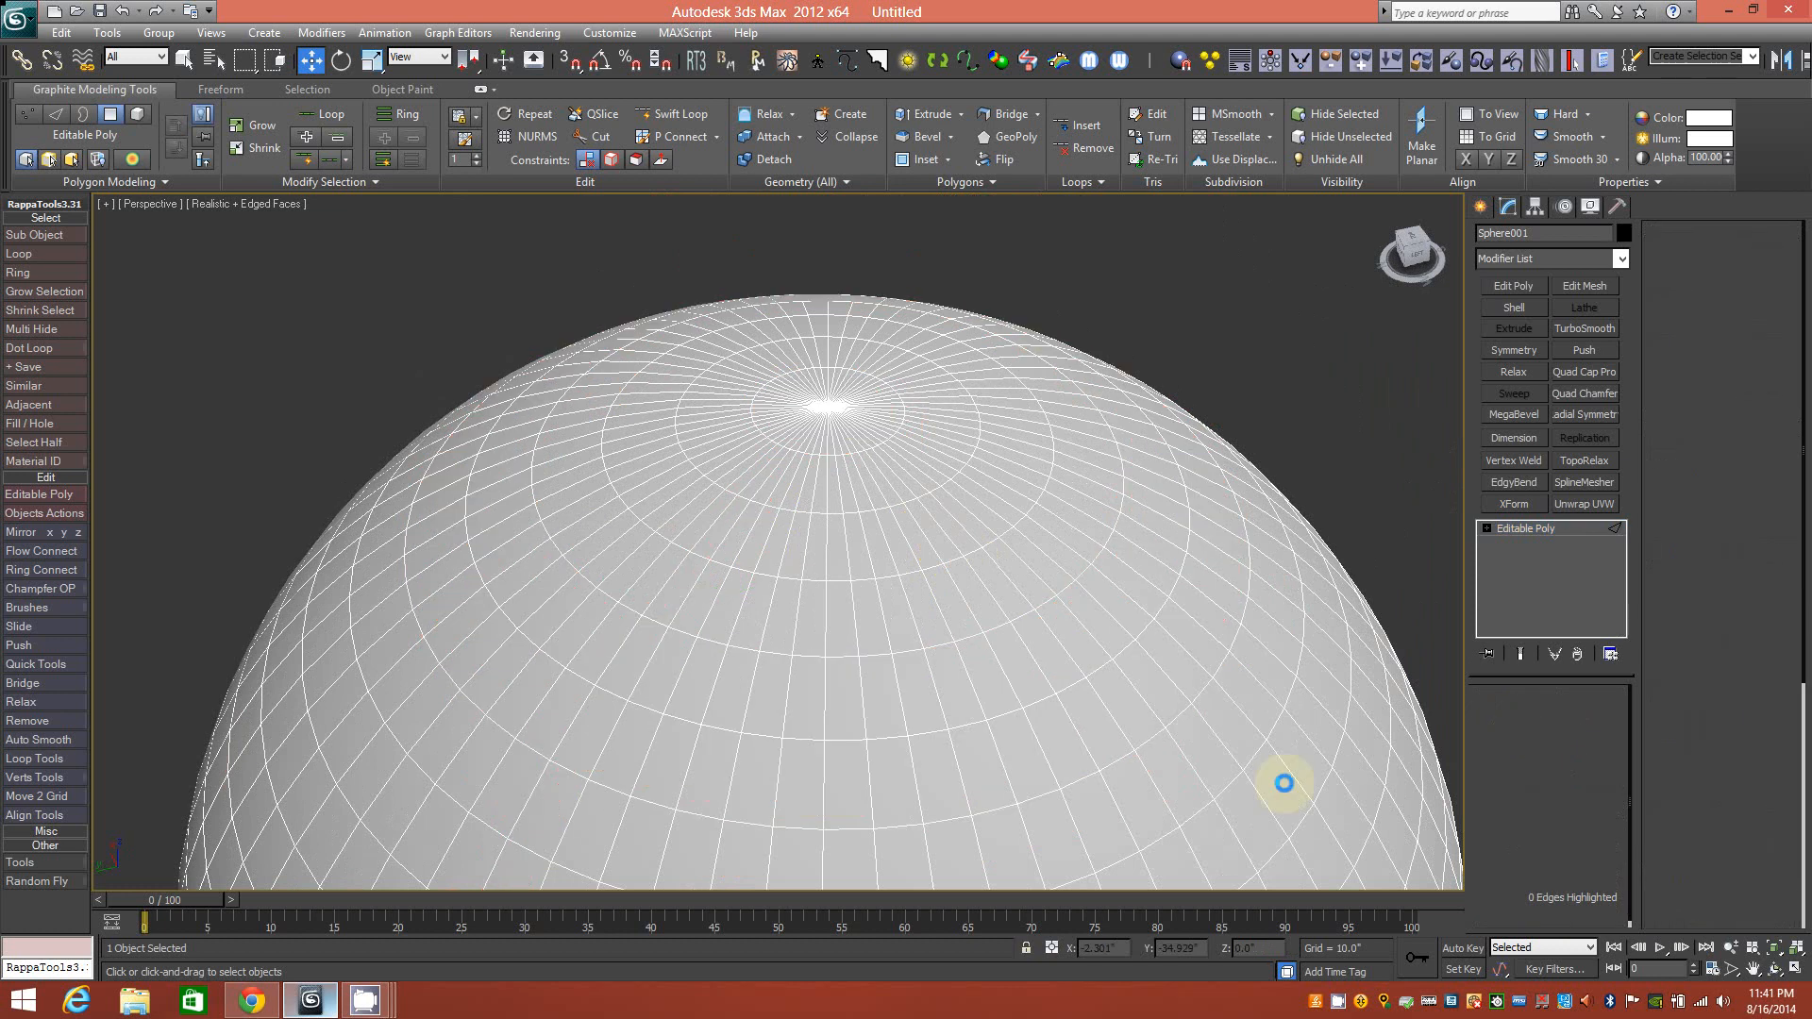
pyautogui.moveTo(1090, 827); pyautogui.dragTo(888, 850)
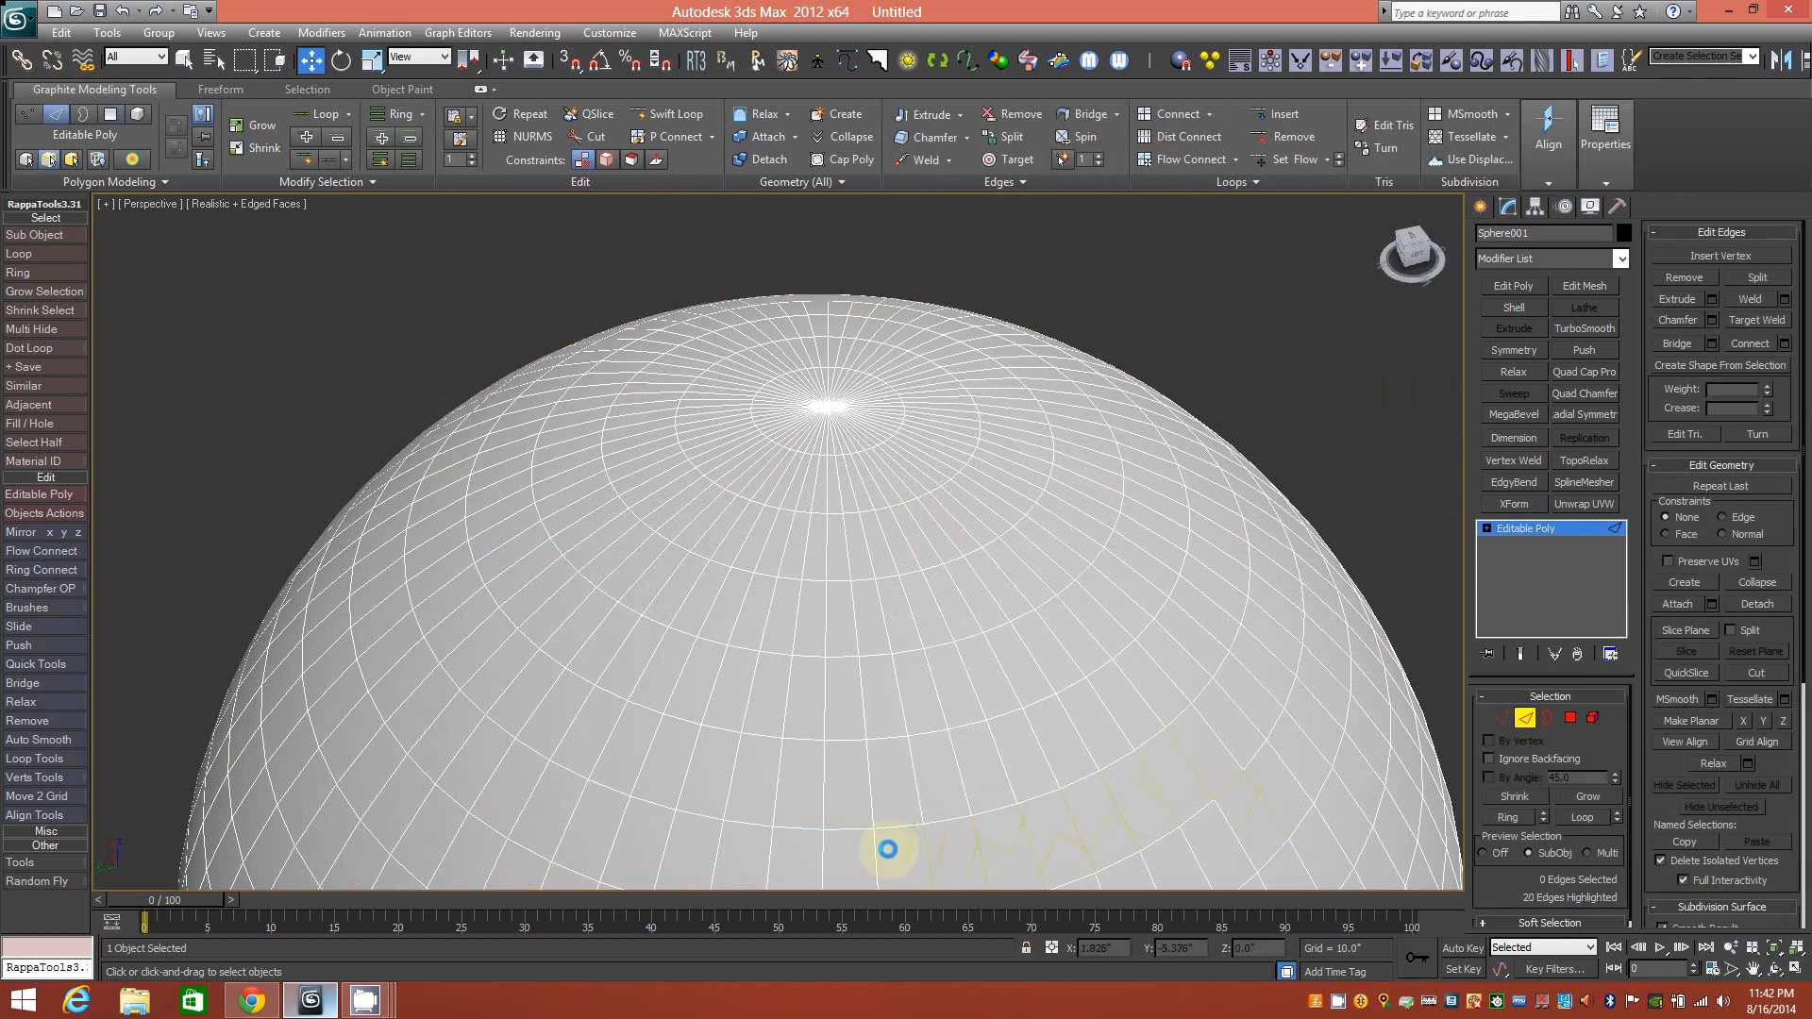
pyautogui.moveTo(1009, 769); pyautogui.dragTo(967, 669, button='middle')
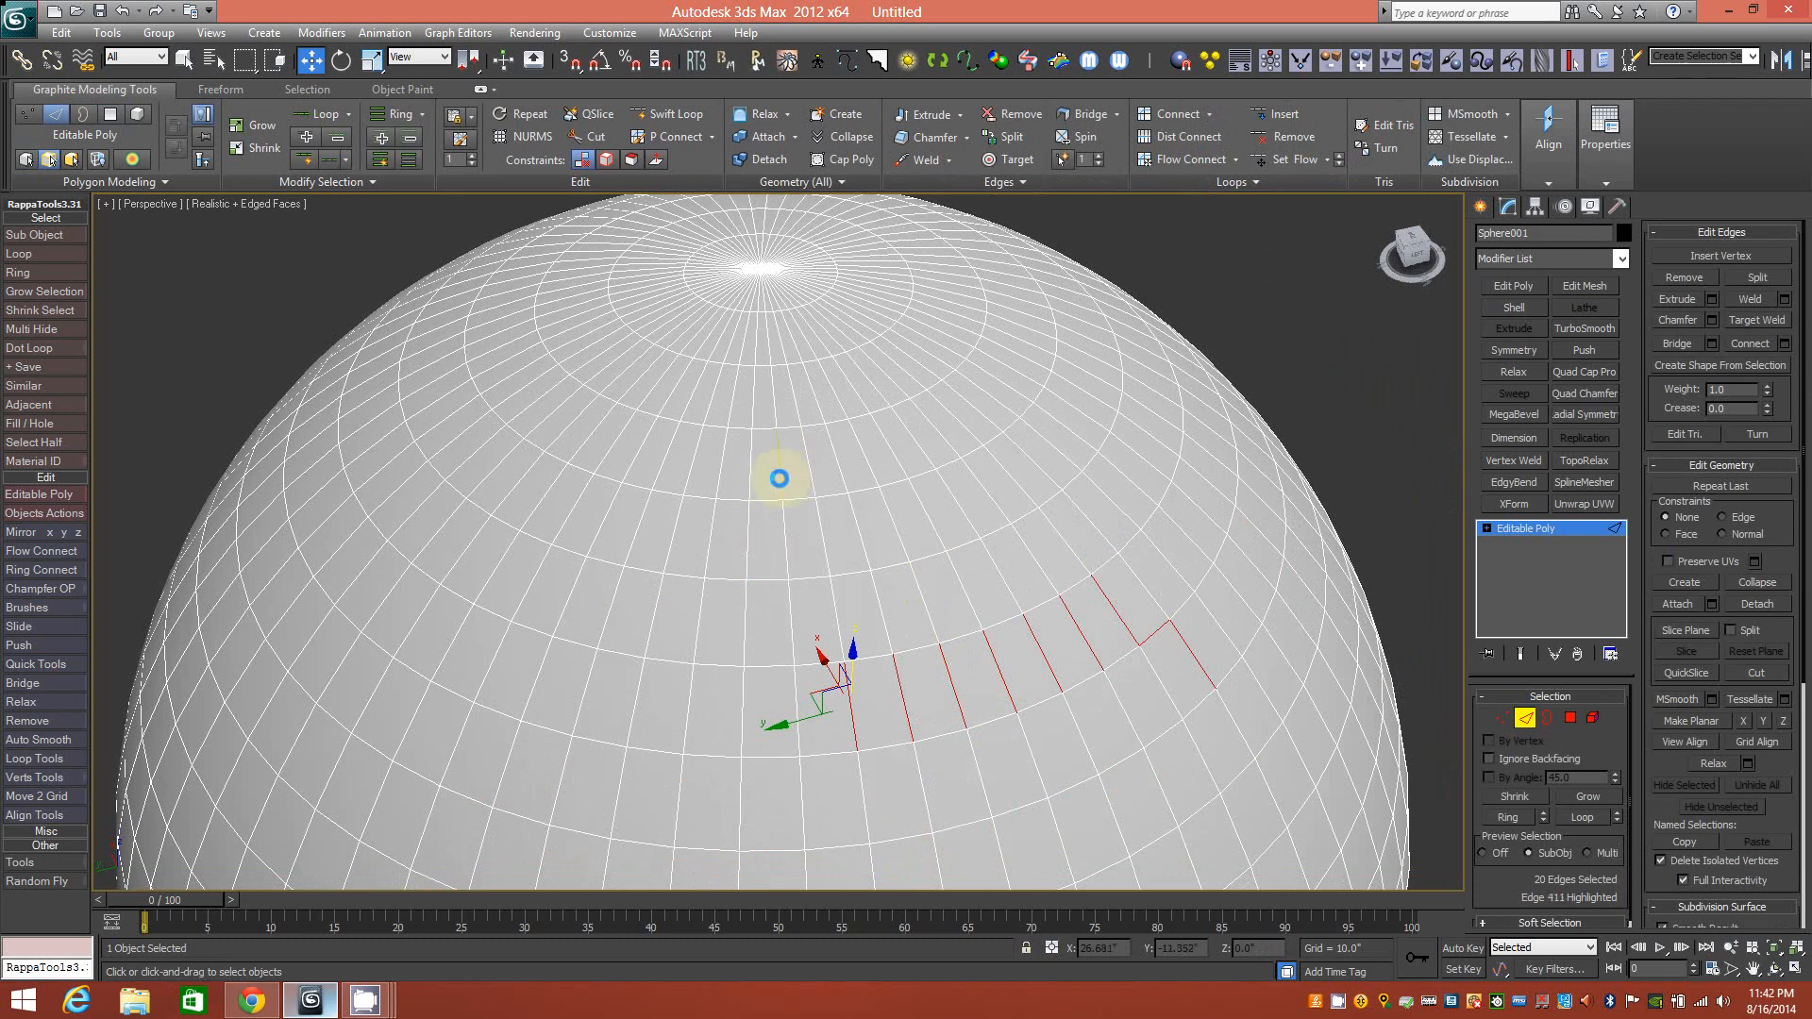
# Add four edges, remove two, then add a painted run of edges.
pyautogui.keyDown('ctrl'); pyautogui.click(778, 479); pyautogui.keyUp('ctrl')
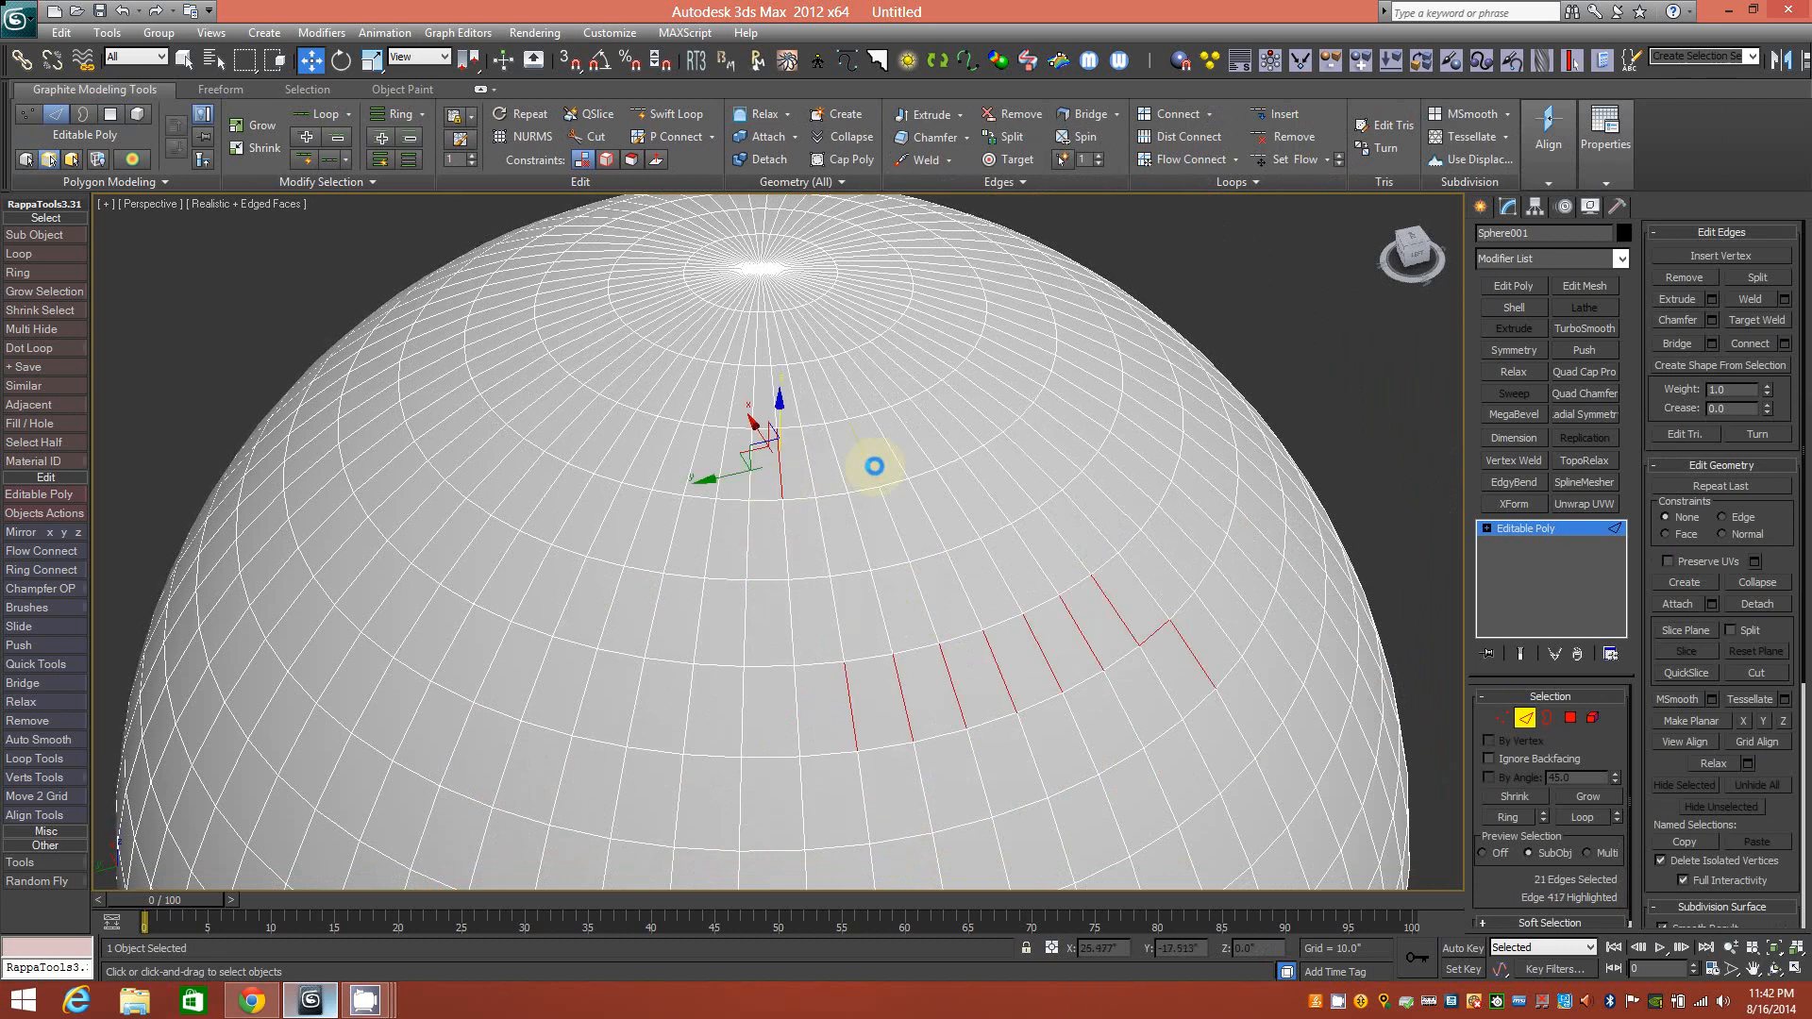
pyautogui.keyDown('ctrl'); pyautogui.click(911, 439); pyautogui.keyUp('ctrl')
pyautogui.keyDown('ctrl'); pyautogui.click(822, 532); pyautogui.keyUp('ctrl')
pyautogui.keyDown('ctrl'); pyautogui.click(928, 518); pyautogui.keyUp('ctrl')
pyautogui.keyDown('alt'); pyautogui.click(934, 520); pyautogui.keyUp('alt')
pyautogui.keyDown('alt'); pyautogui.click(931, 516); pyautogui.keyUp('alt')
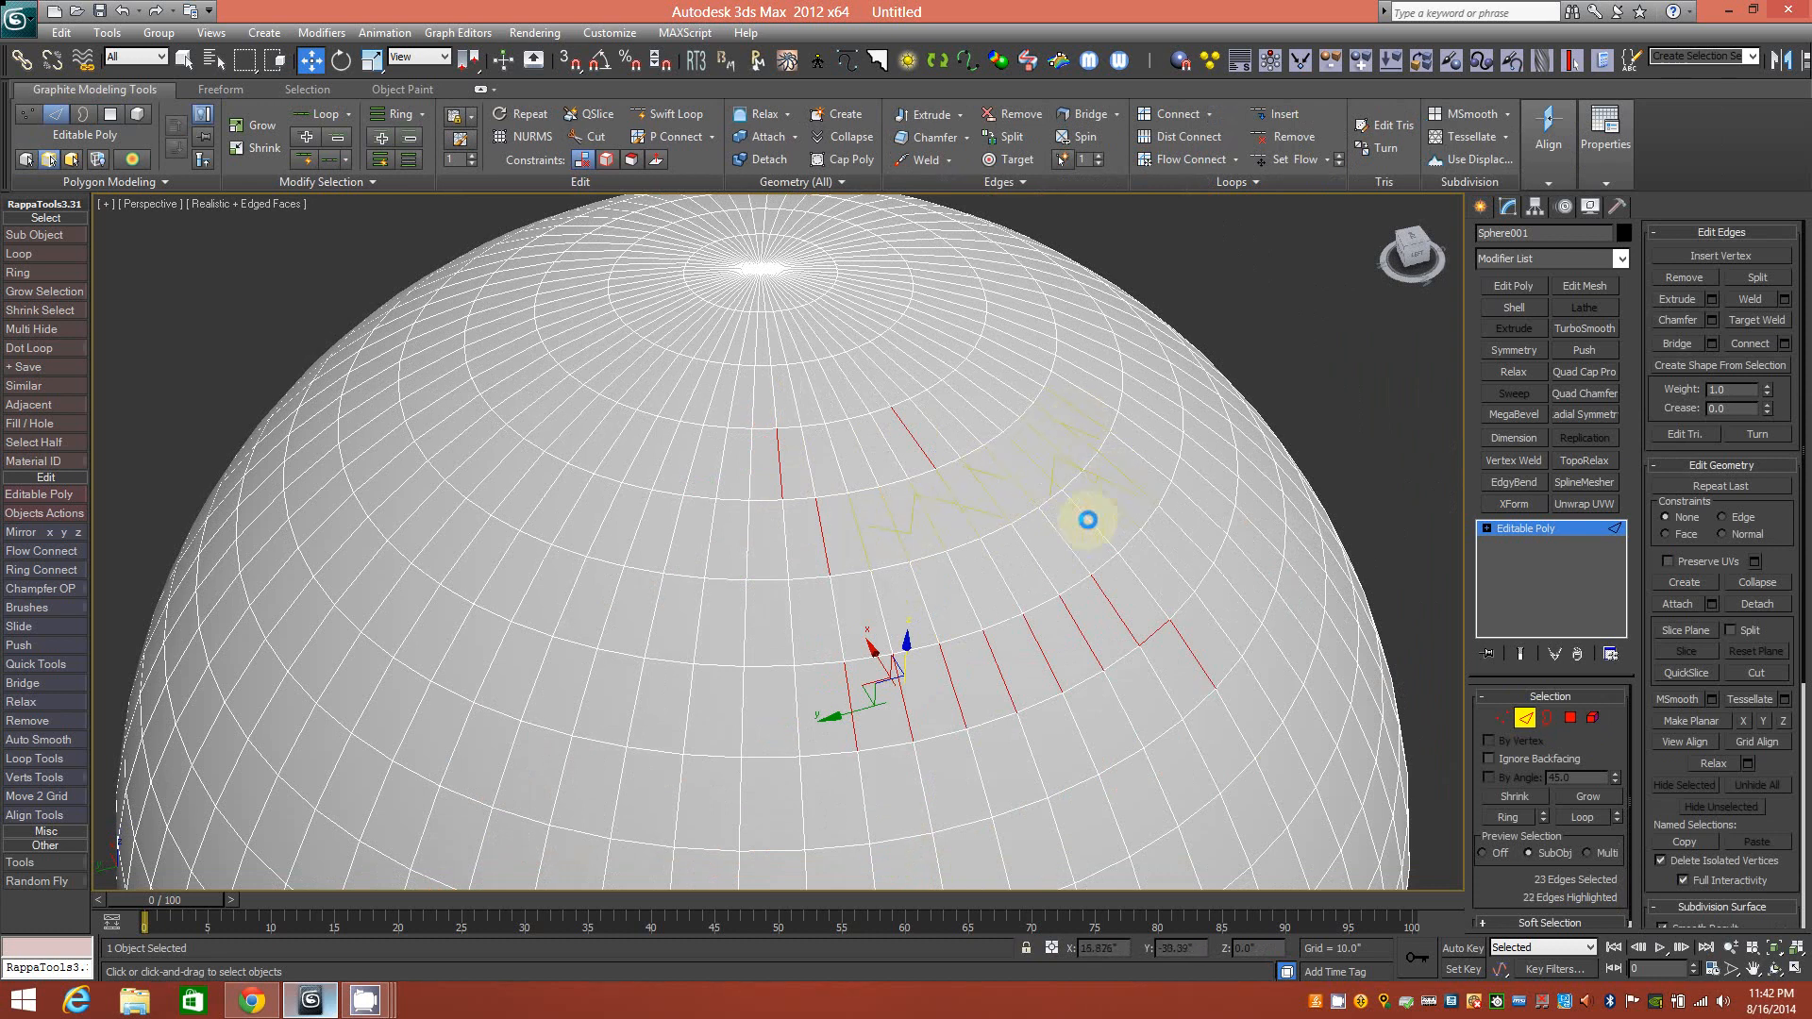
pyautogui.keyDown('ctrl'); pyautogui.click(1012, 561); pyautogui.keyUp('ctrl')
# Clear the whole edge selection, leaving 0 edges selected.
pyautogui.moveTo(1010, 562)
pyautogui.keyDown('alt'); pyautogui.mouseDown(button='middle')
pyautogui.moveTo(983, 594)
pyautogui.moveTo(911, 608)
pyautogui.moveTo(1003, 575)
pyautogui.mouseUp(button='middle'); pyautogui.keyUp('alt')
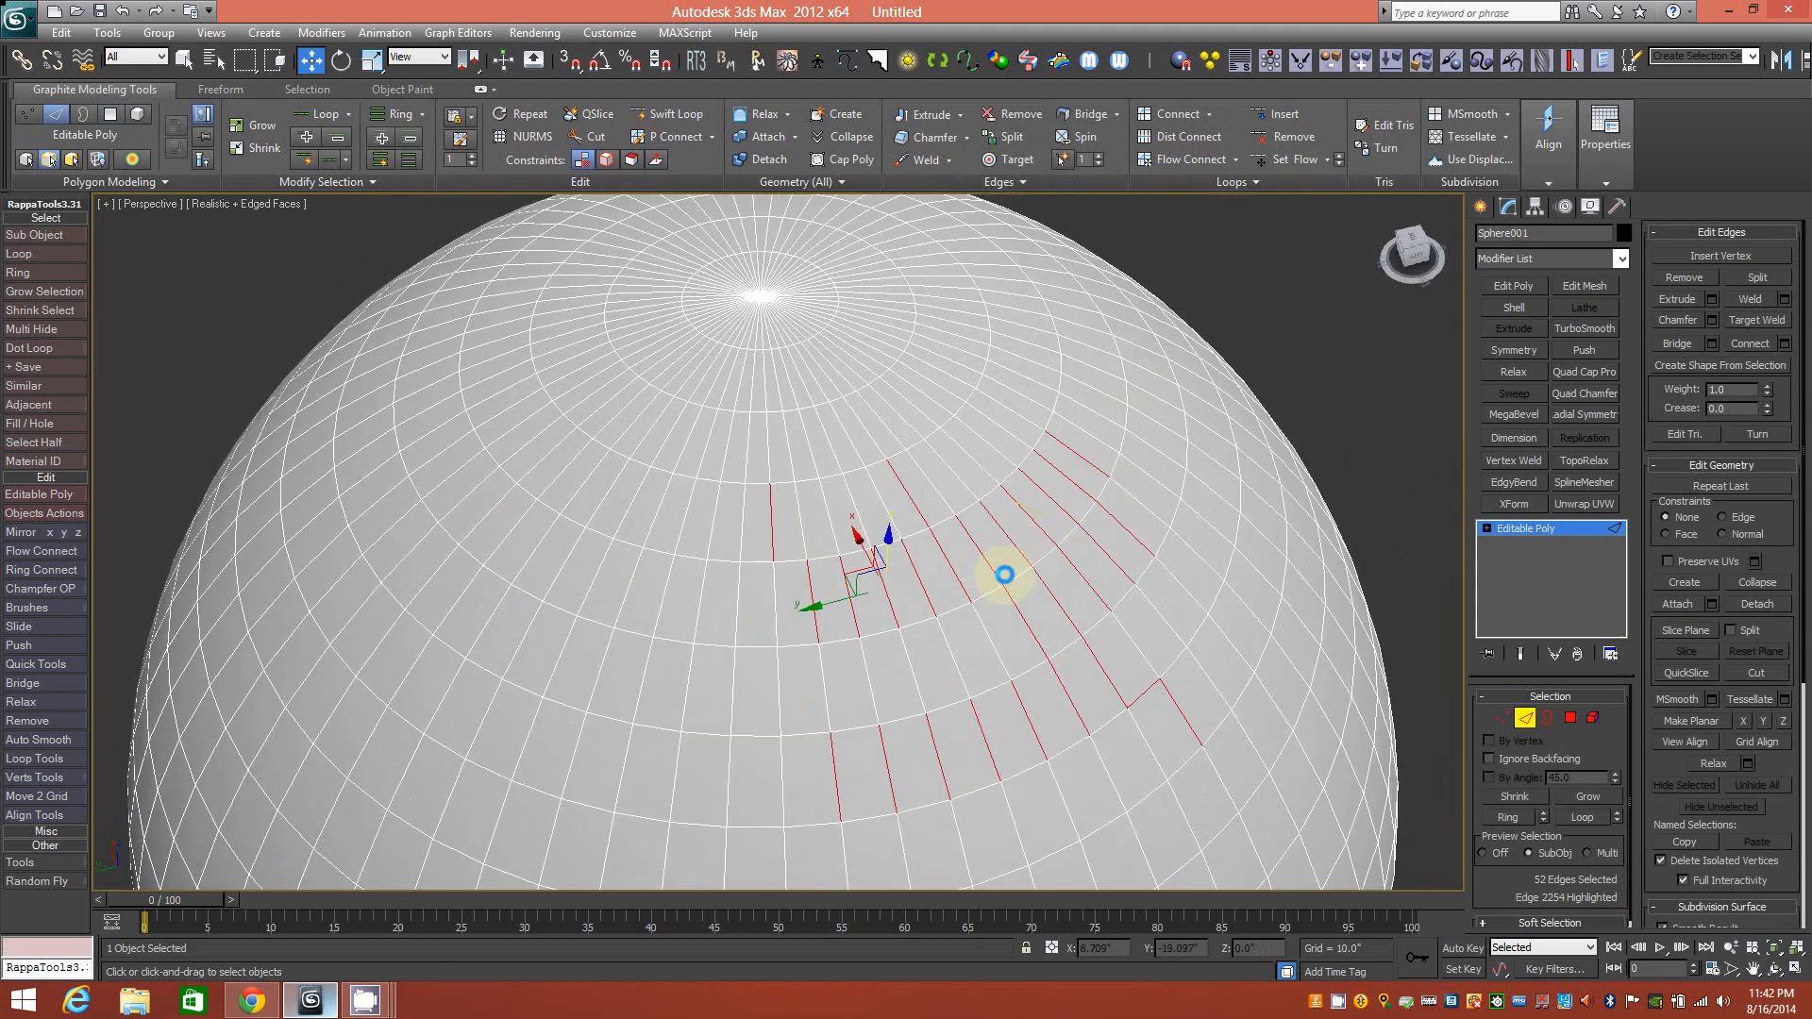
pyautogui.moveTo(659, 574); pyautogui.dragTo(812, 494, button='middle')
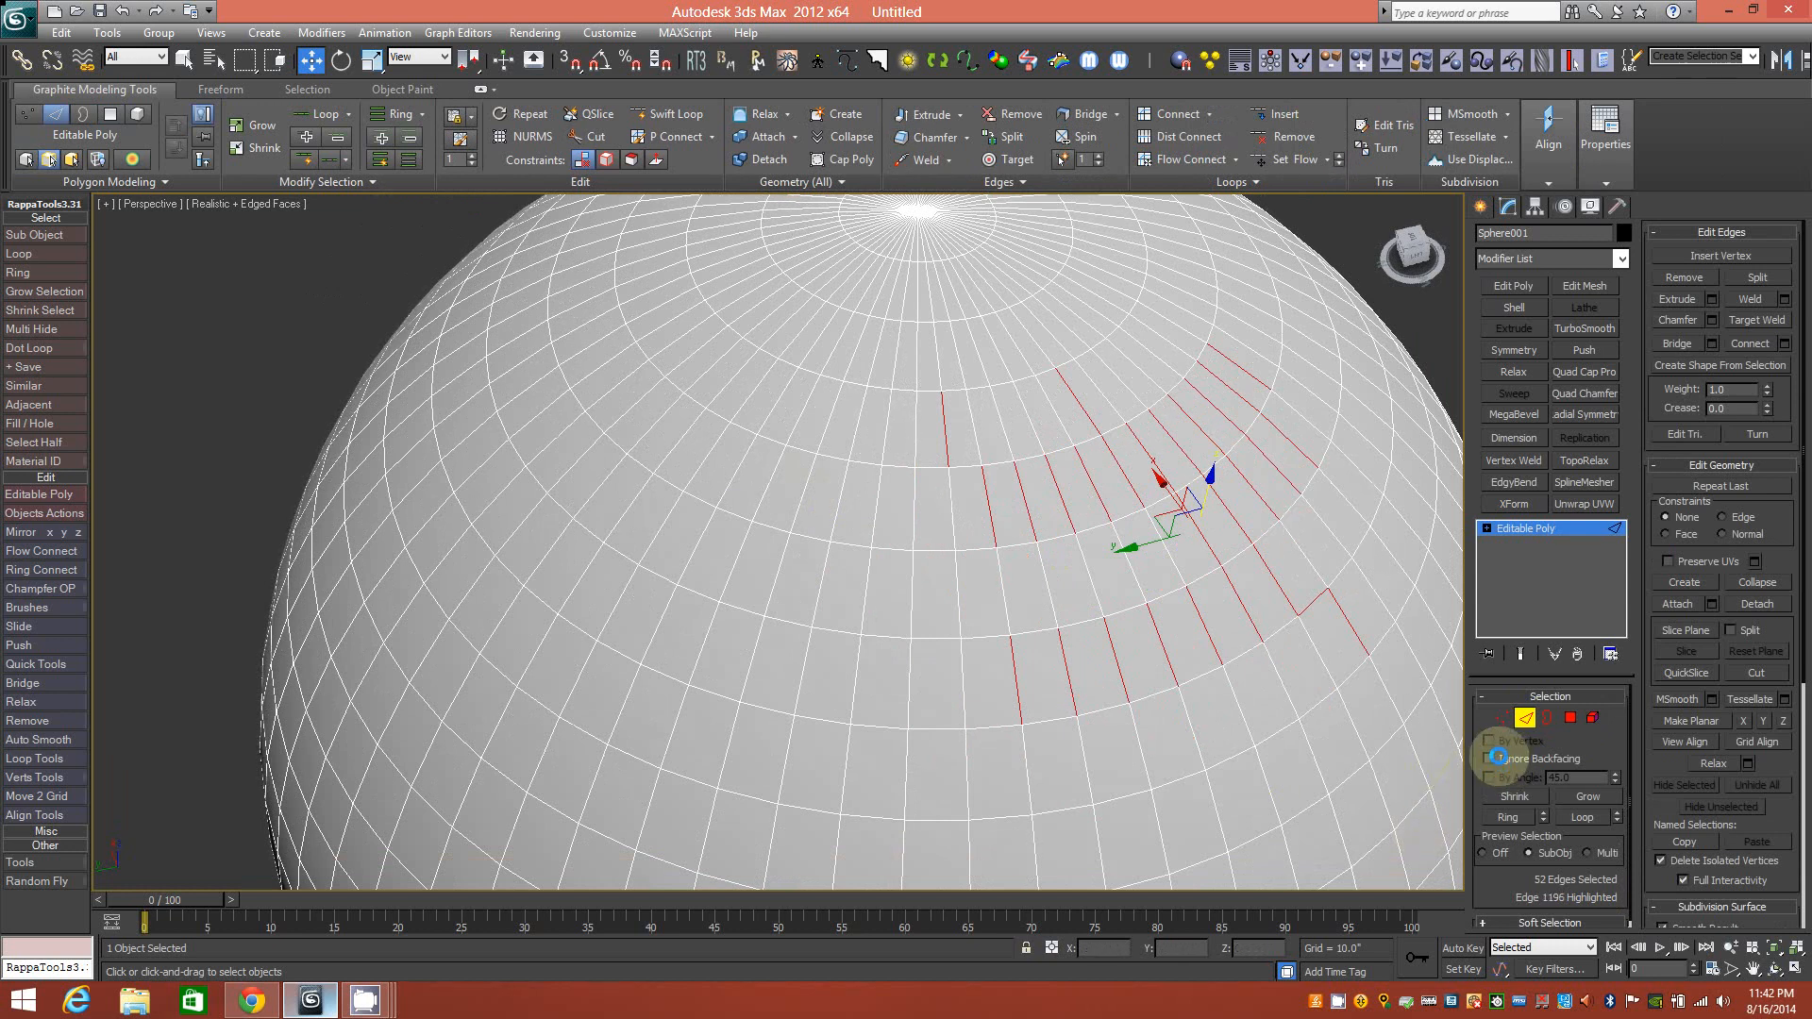
pyautogui.click(232, 326)
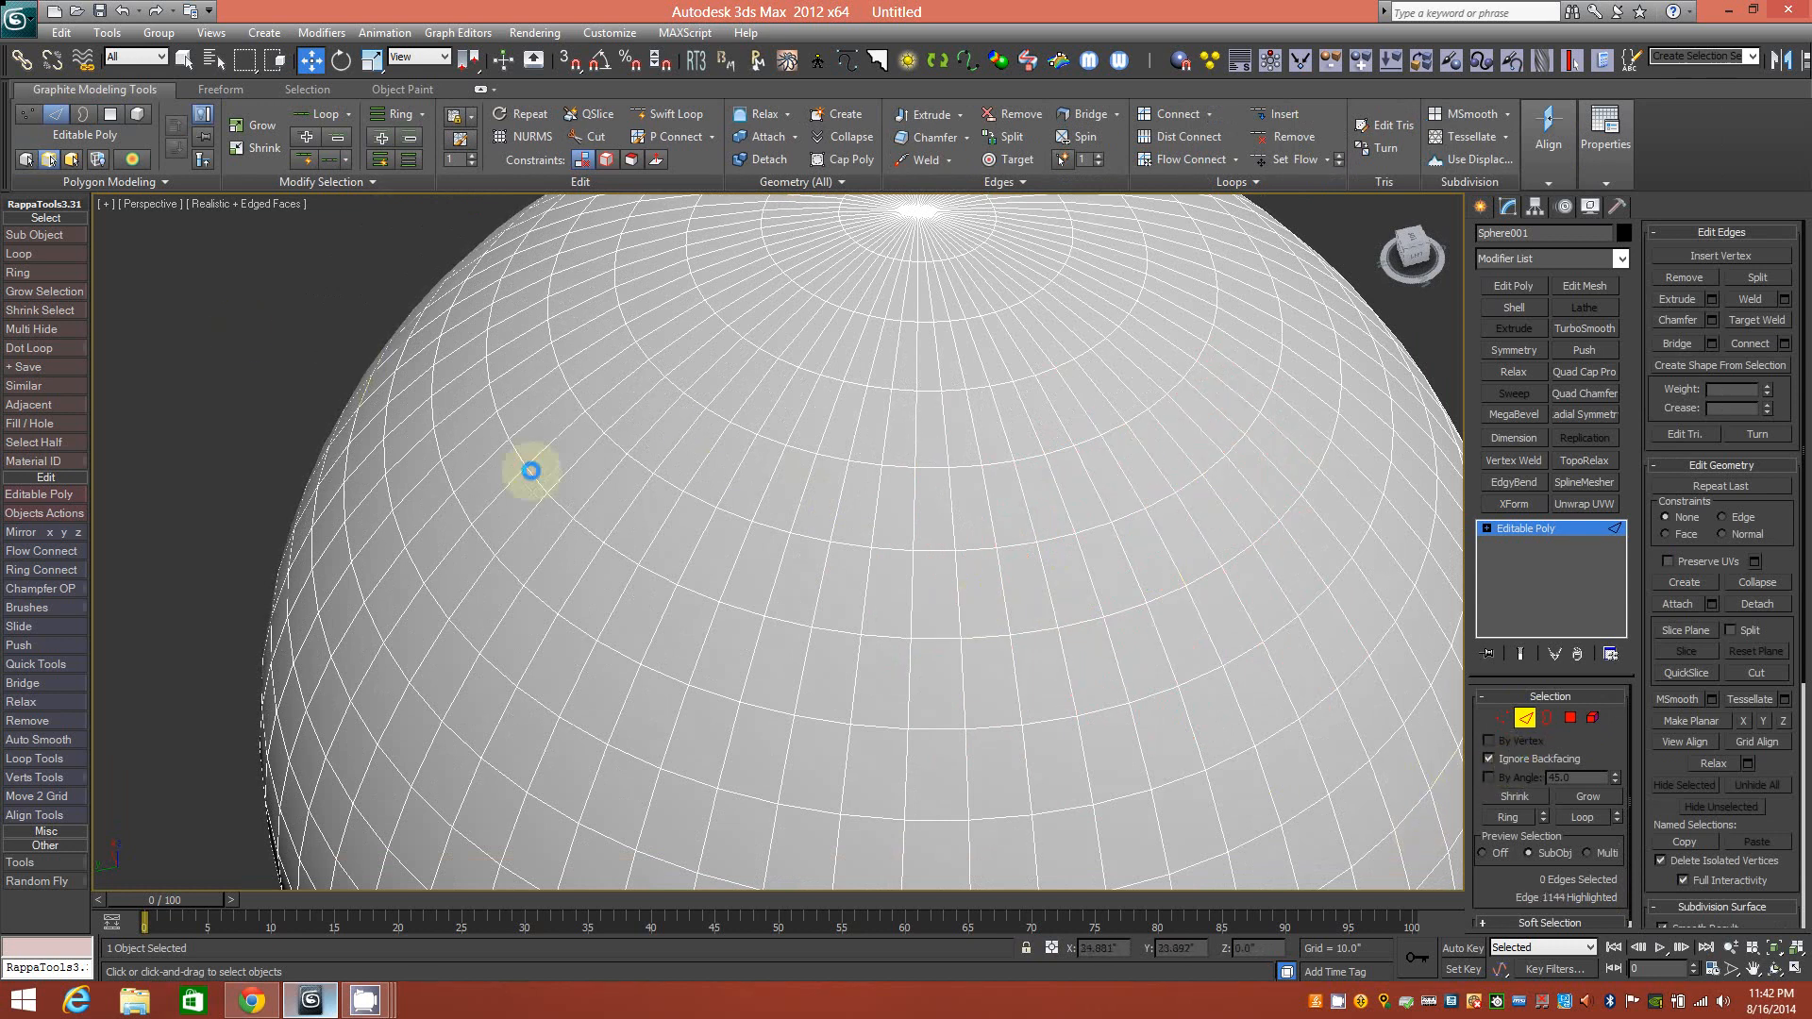
pyautogui.moveTo(834, 464); pyautogui.dragTo(764, 544, button='middle')
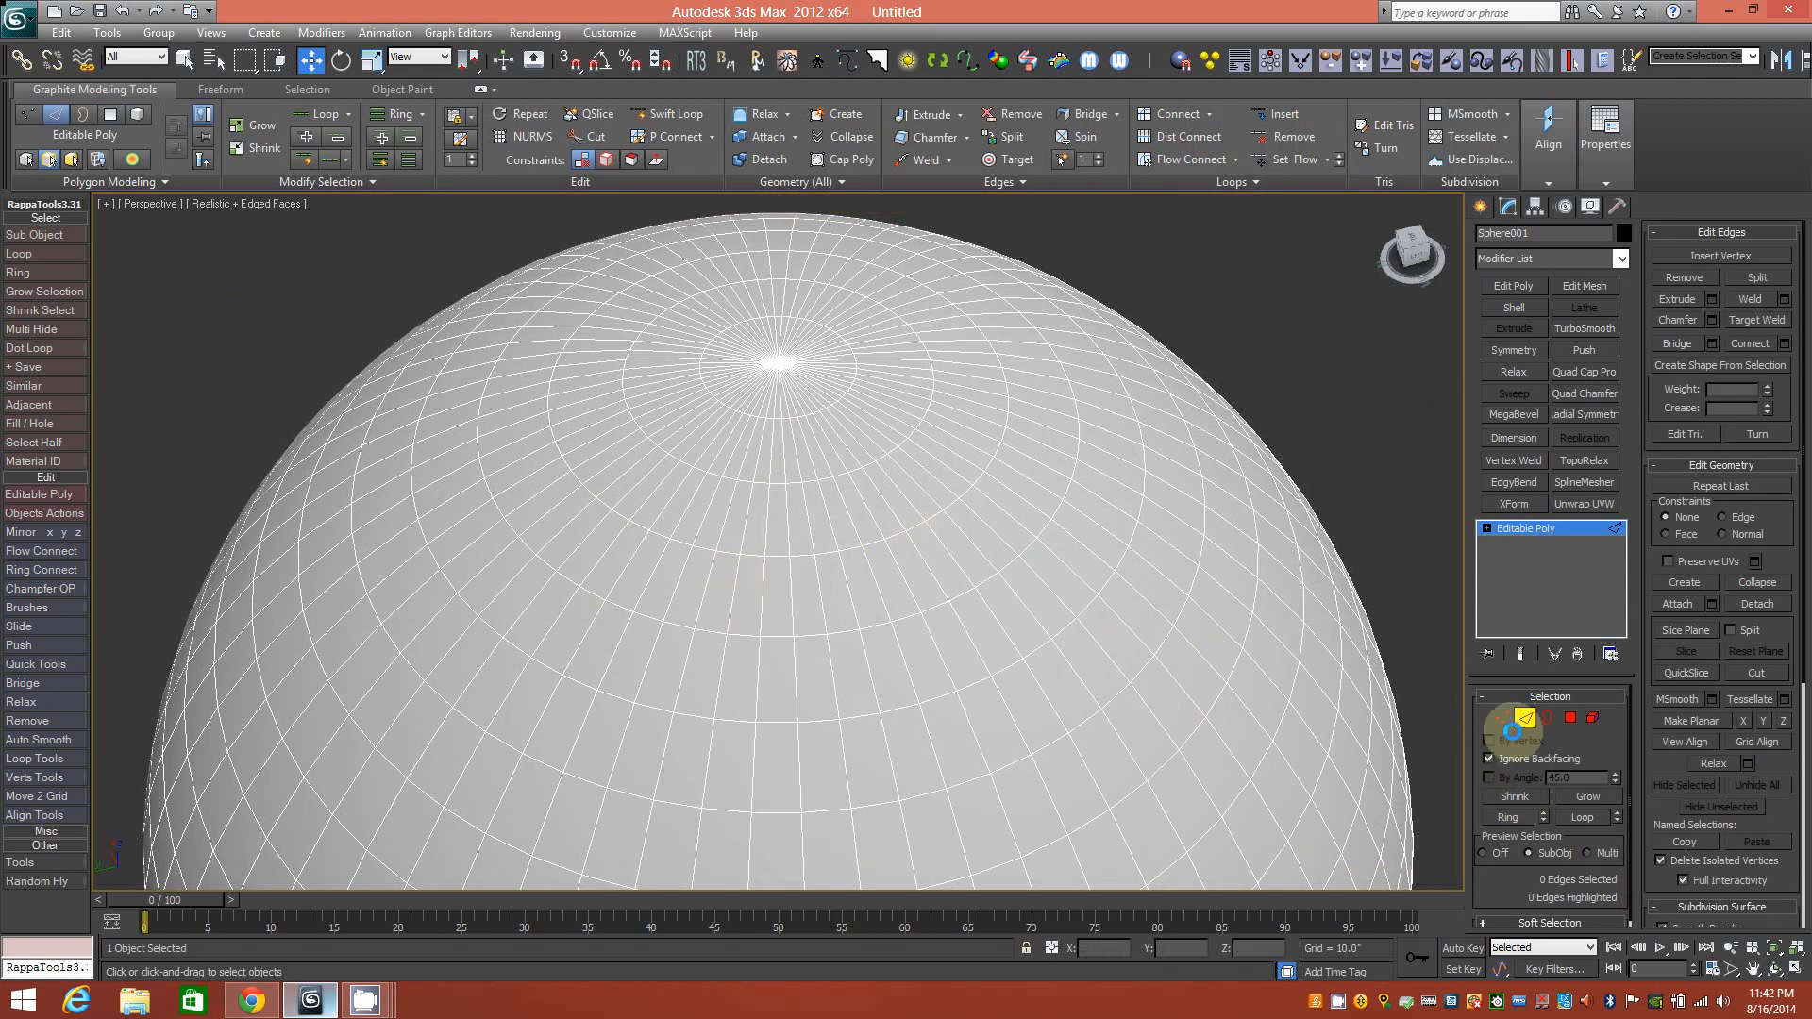
# Return to Polygon level, add six polygons to the ring, and enable Ignore Backfacing.
pyautogui.click(1570, 718)
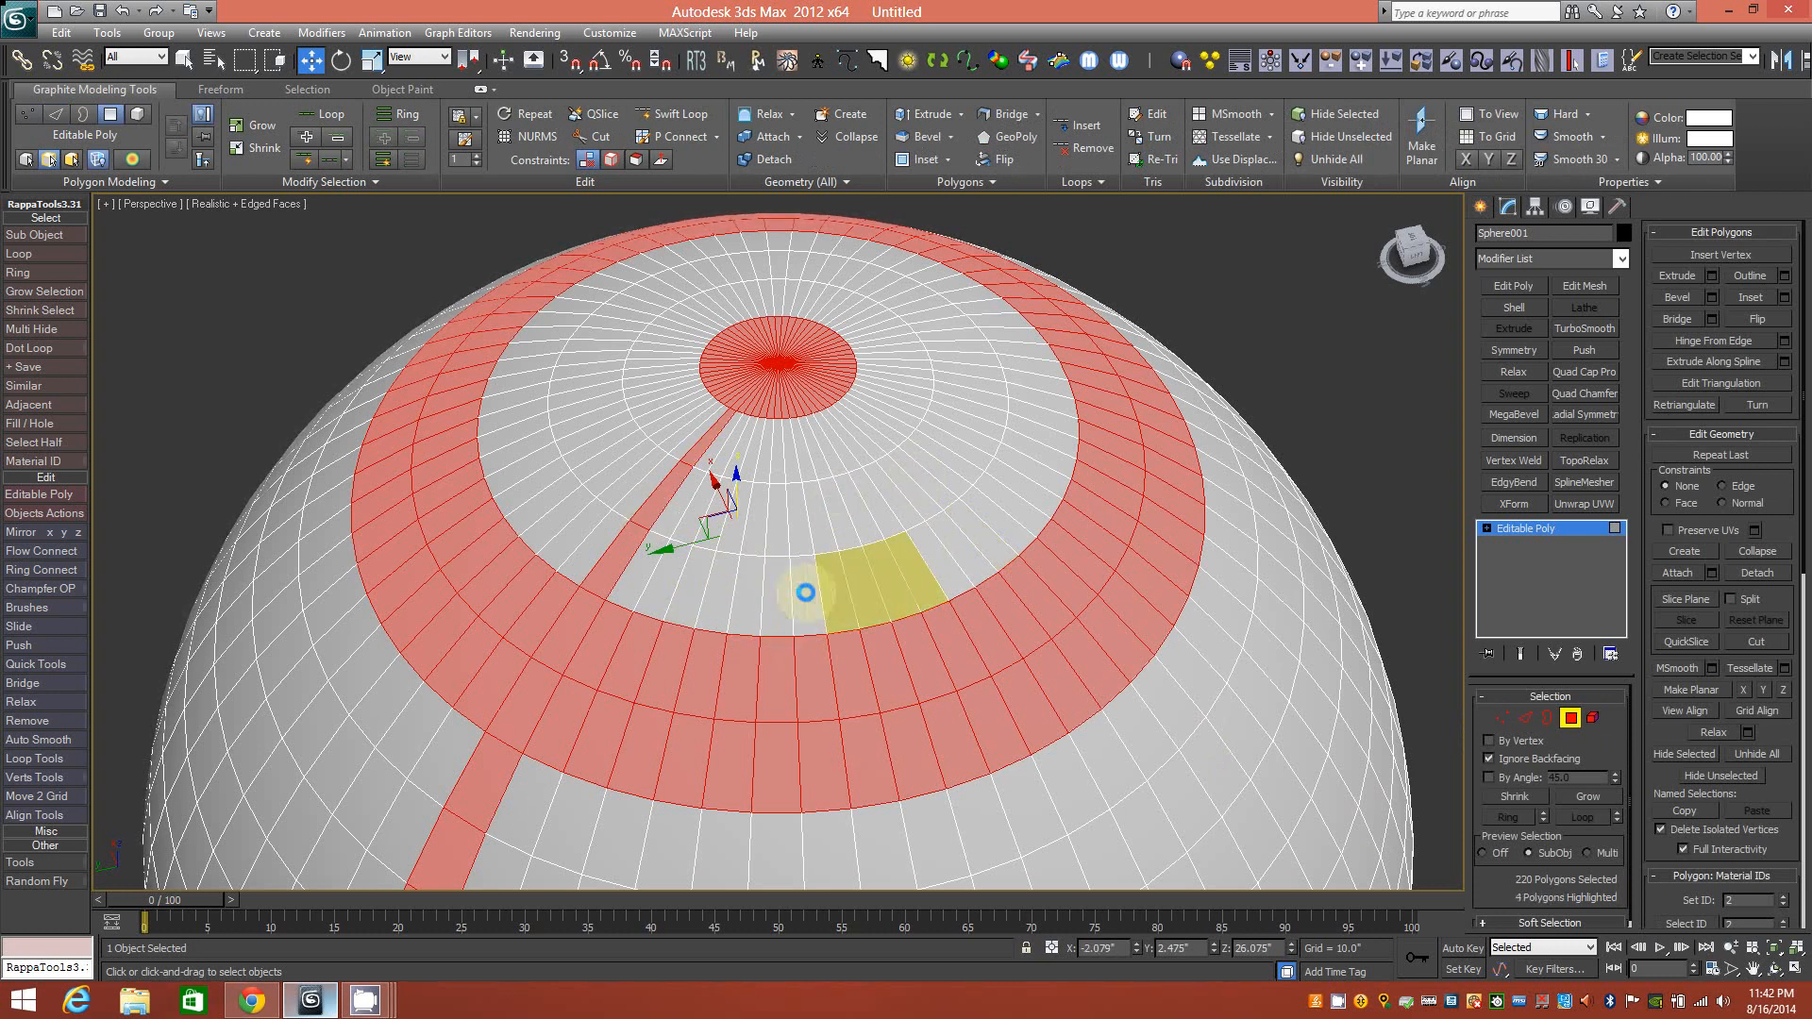
pyautogui.keyDown('shift'); pyautogui.click(772, 597); pyautogui.keyUp('shift')
pyautogui.moveTo(797, 603)
pyautogui.keyDown('alt'); pyautogui.mouseDown(button='middle')
pyautogui.moveTo(453, 533)
pyautogui.moveTo(724, 619)
pyautogui.moveTo(830, 595)
pyautogui.moveTo(813, 627)
pyautogui.mouseUp(button='middle'); pyautogui.keyUp('alt')
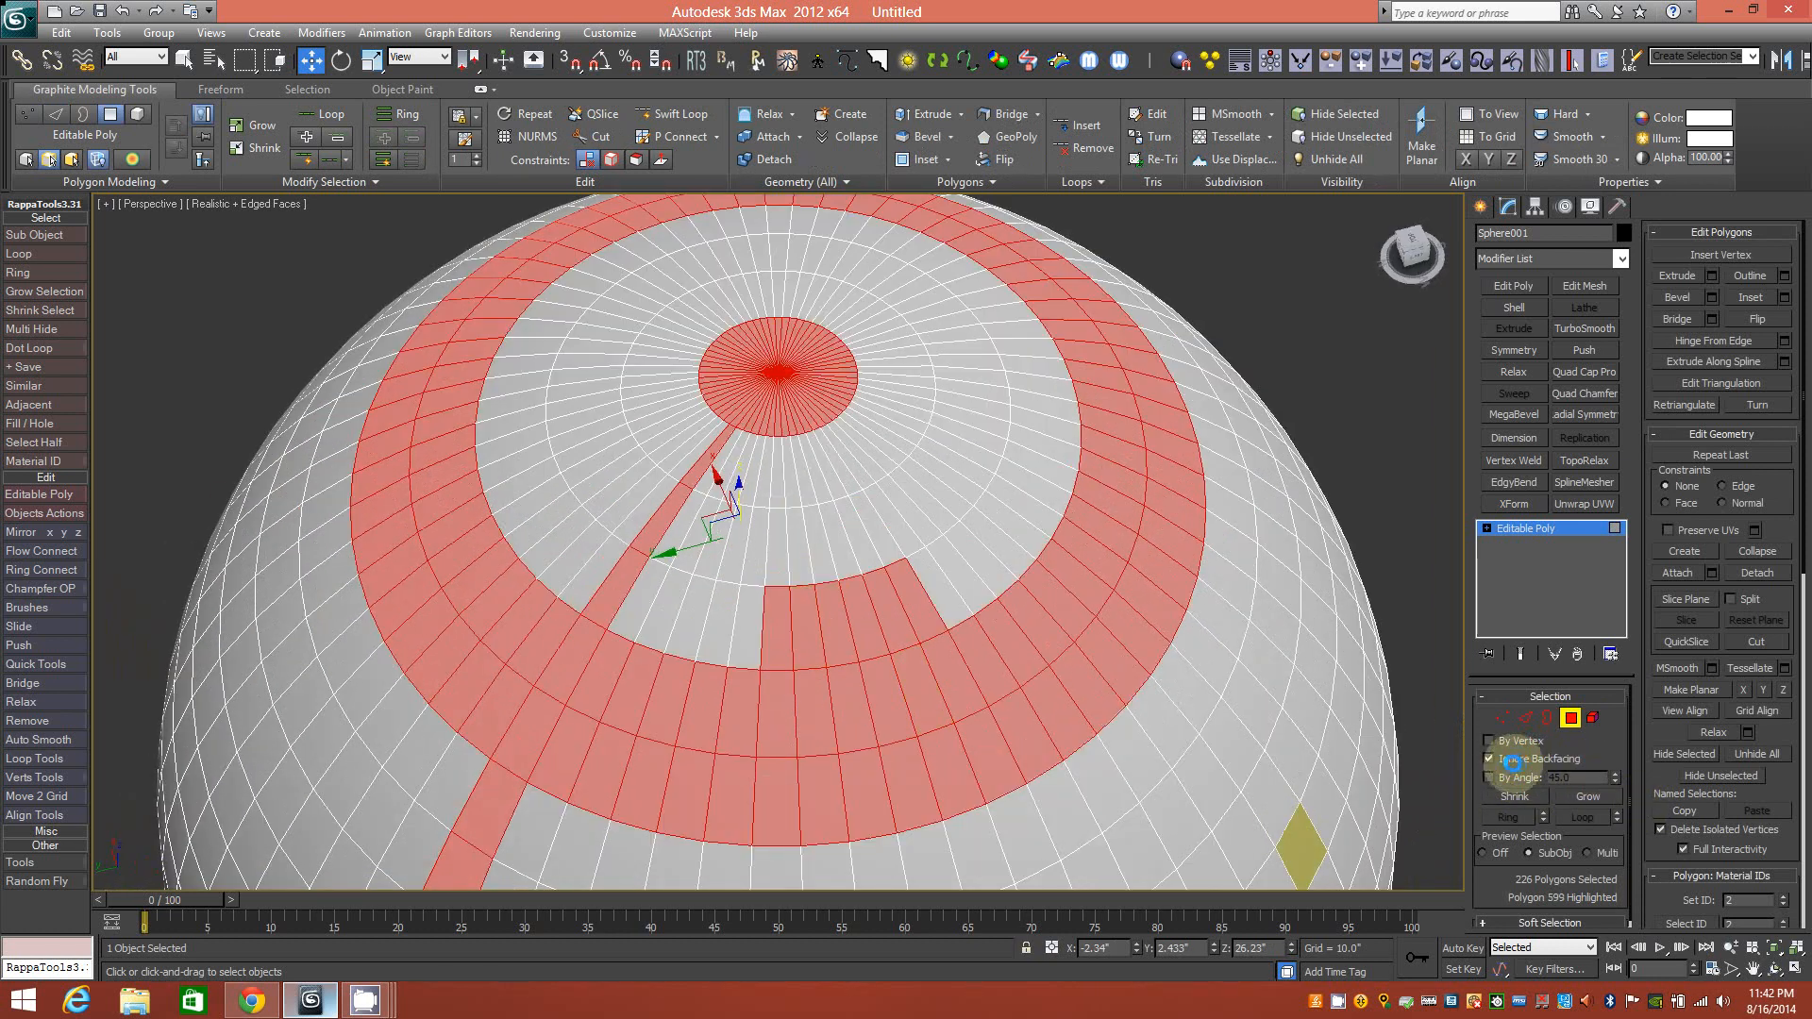
pyautogui.click(1491, 759)
pyautogui.click(1505, 852)
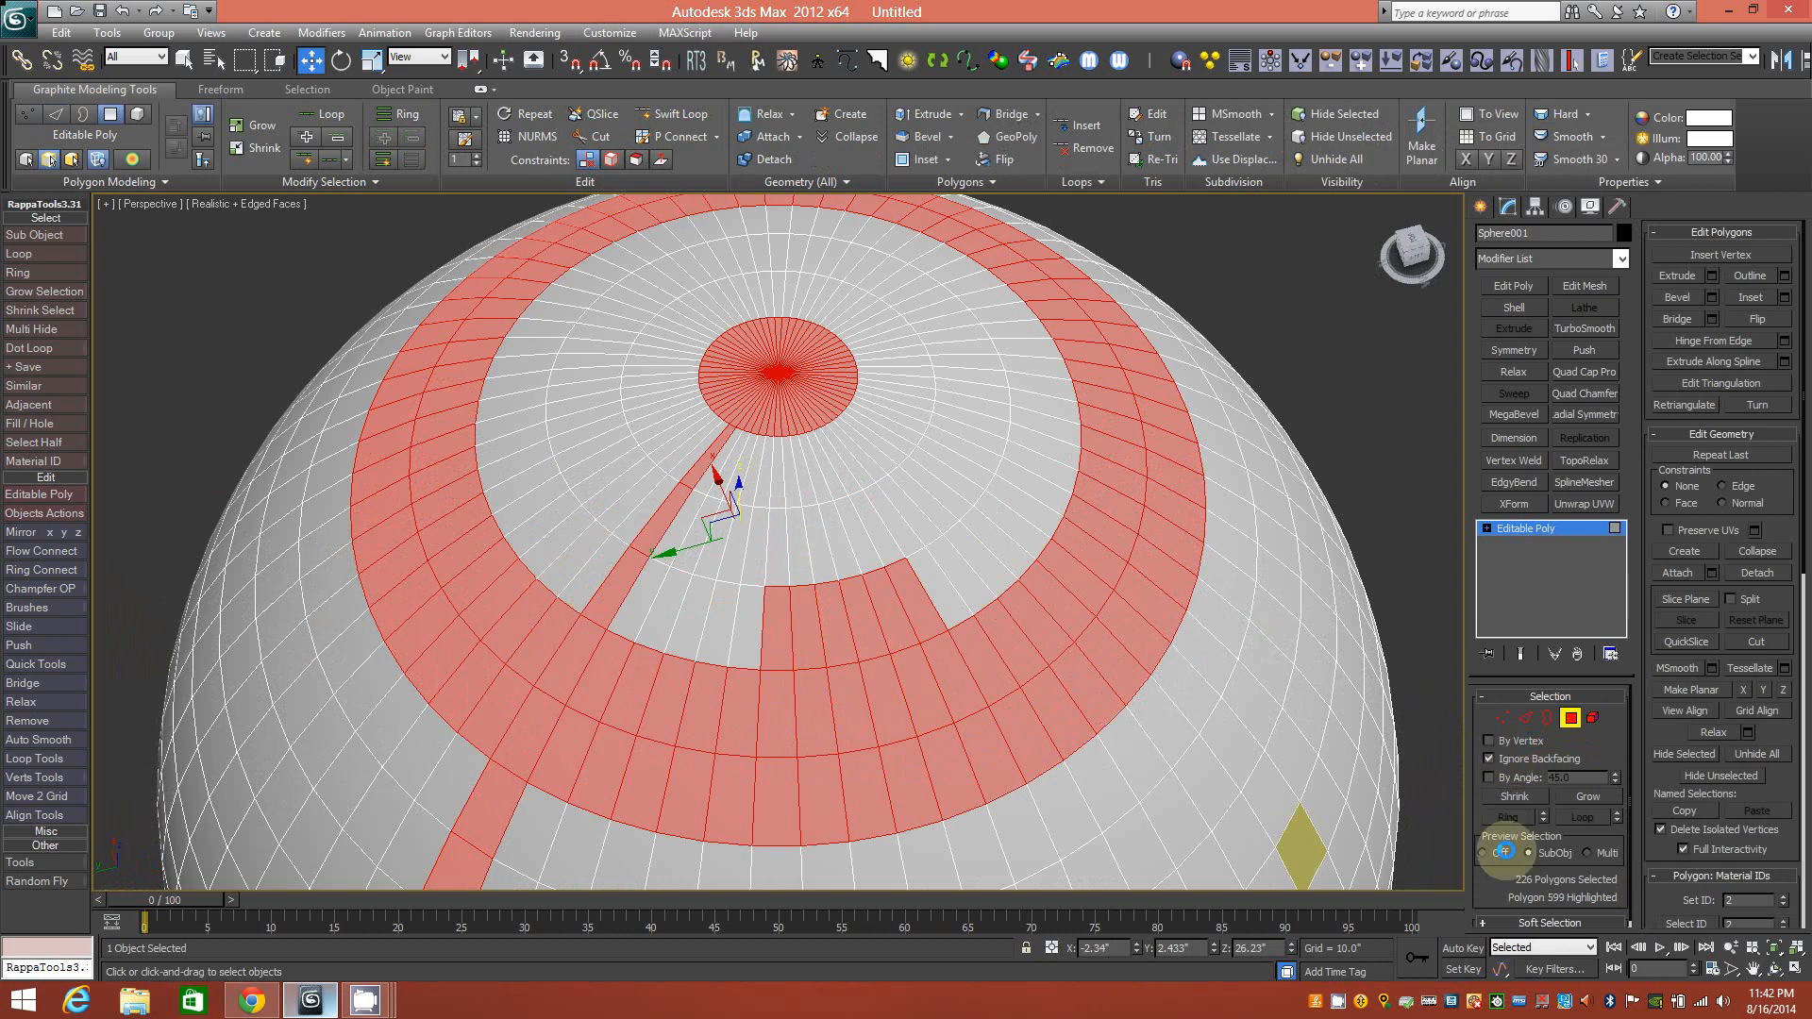
pyautogui.moveTo(895, 607); pyautogui.dragTo(998, 493, button='middle')
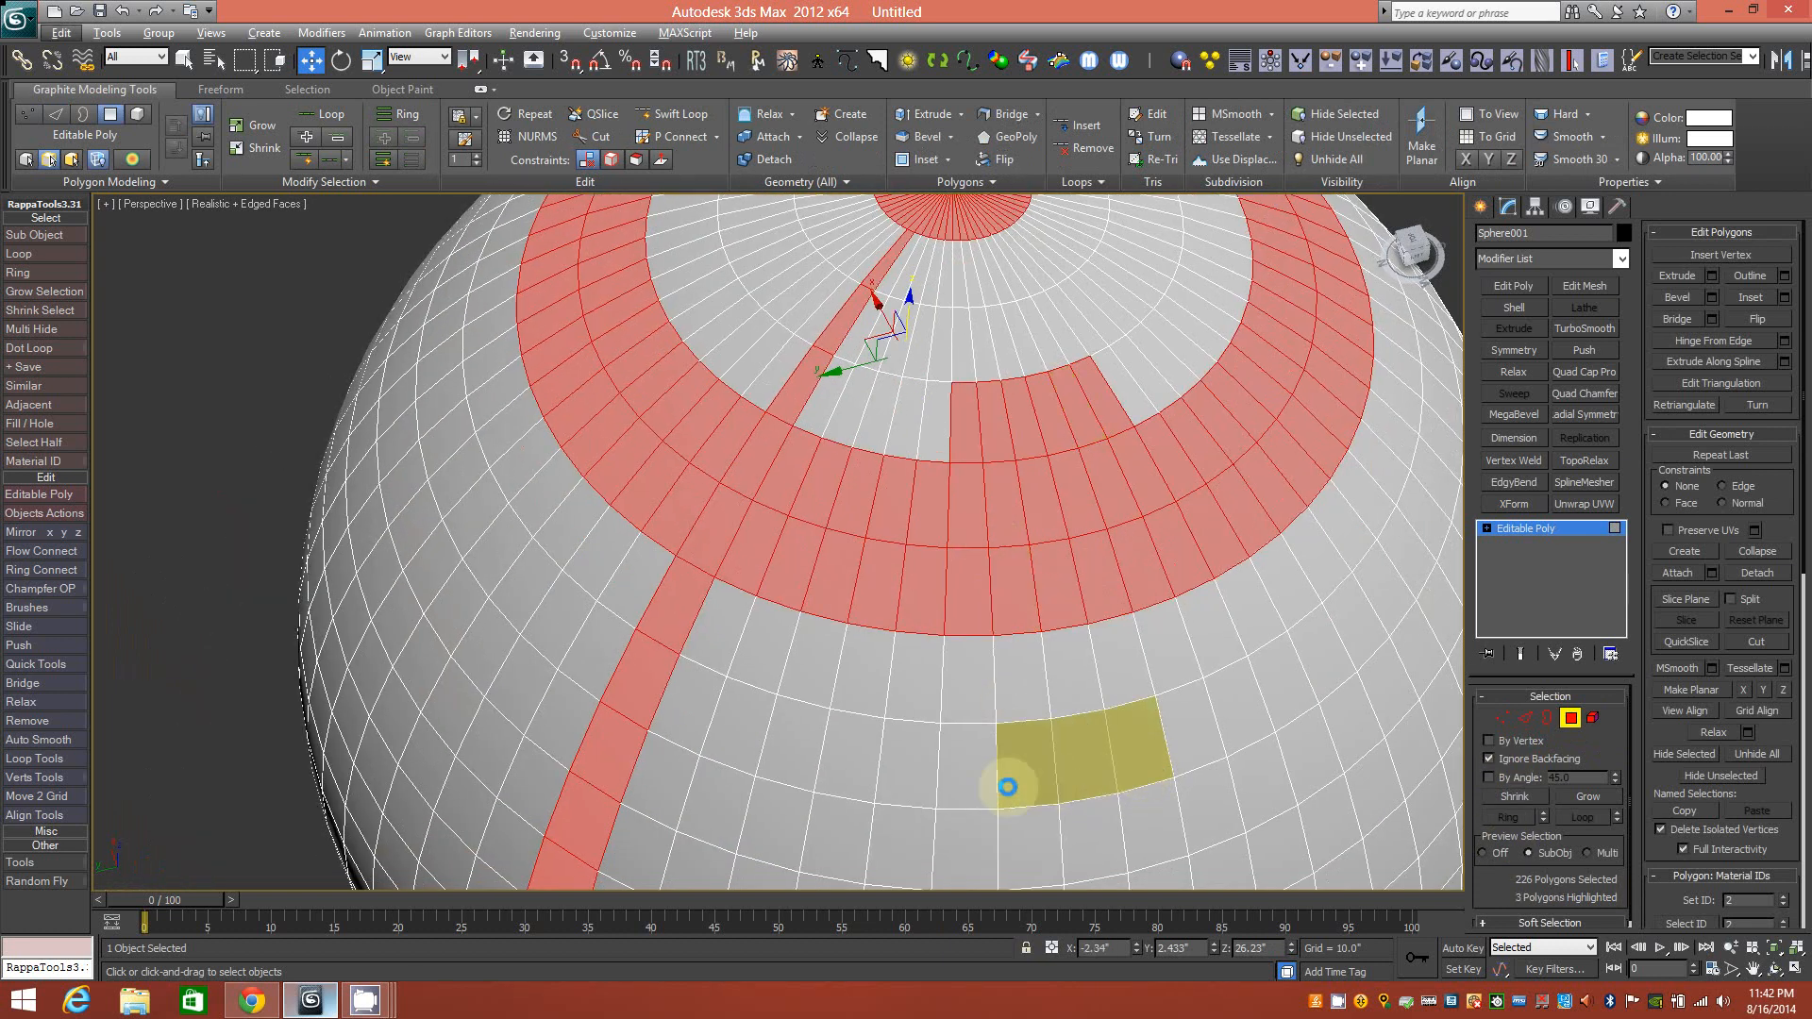
# Add a two-row block and a square ring of polygons to the selection.
pyautogui.moveTo(870, 785)
pyautogui.keyDown('ctrl'); pyautogui.mouseDown()
pyautogui.moveTo(886, 841)
pyautogui.moveTo(1136, 837)
pyautogui.mouseUp(); pyautogui.keyUp('ctrl')
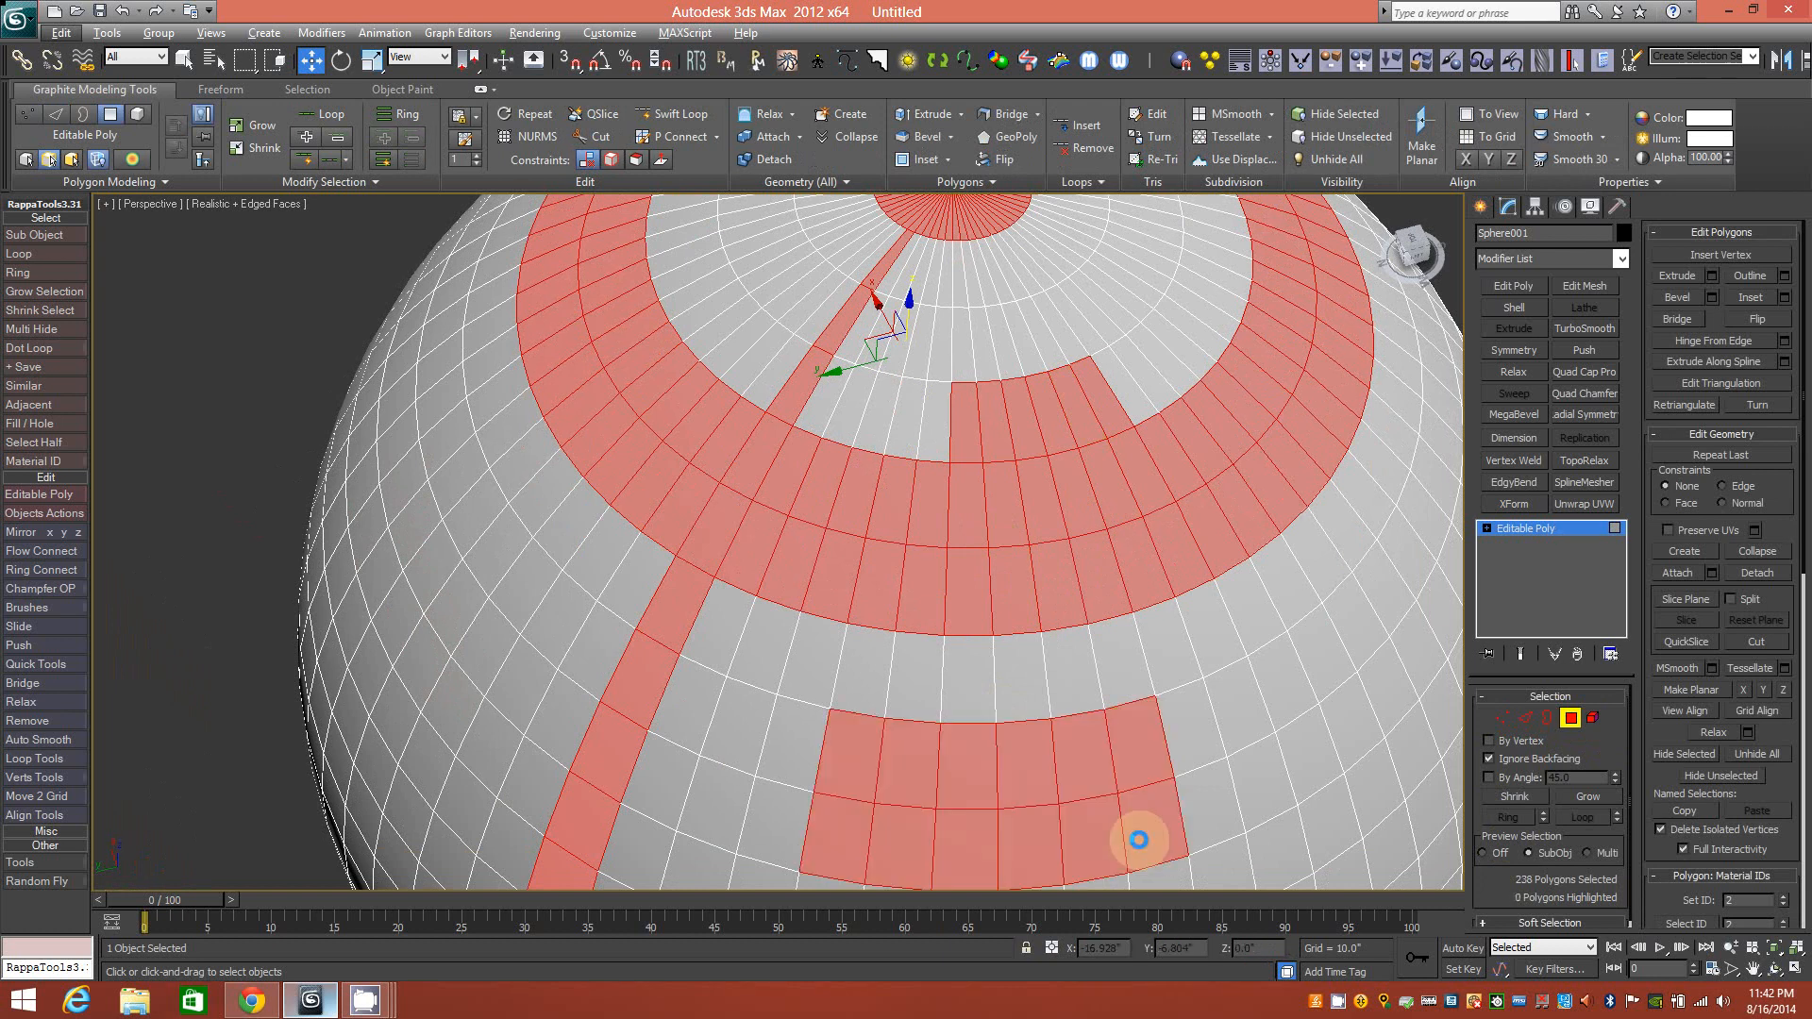
pyautogui.keyDown('alt'); pyautogui.moveTo(1115, 825); pyautogui.dragTo(1056, 756, button='middle'); pyautogui.keyUp('alt')
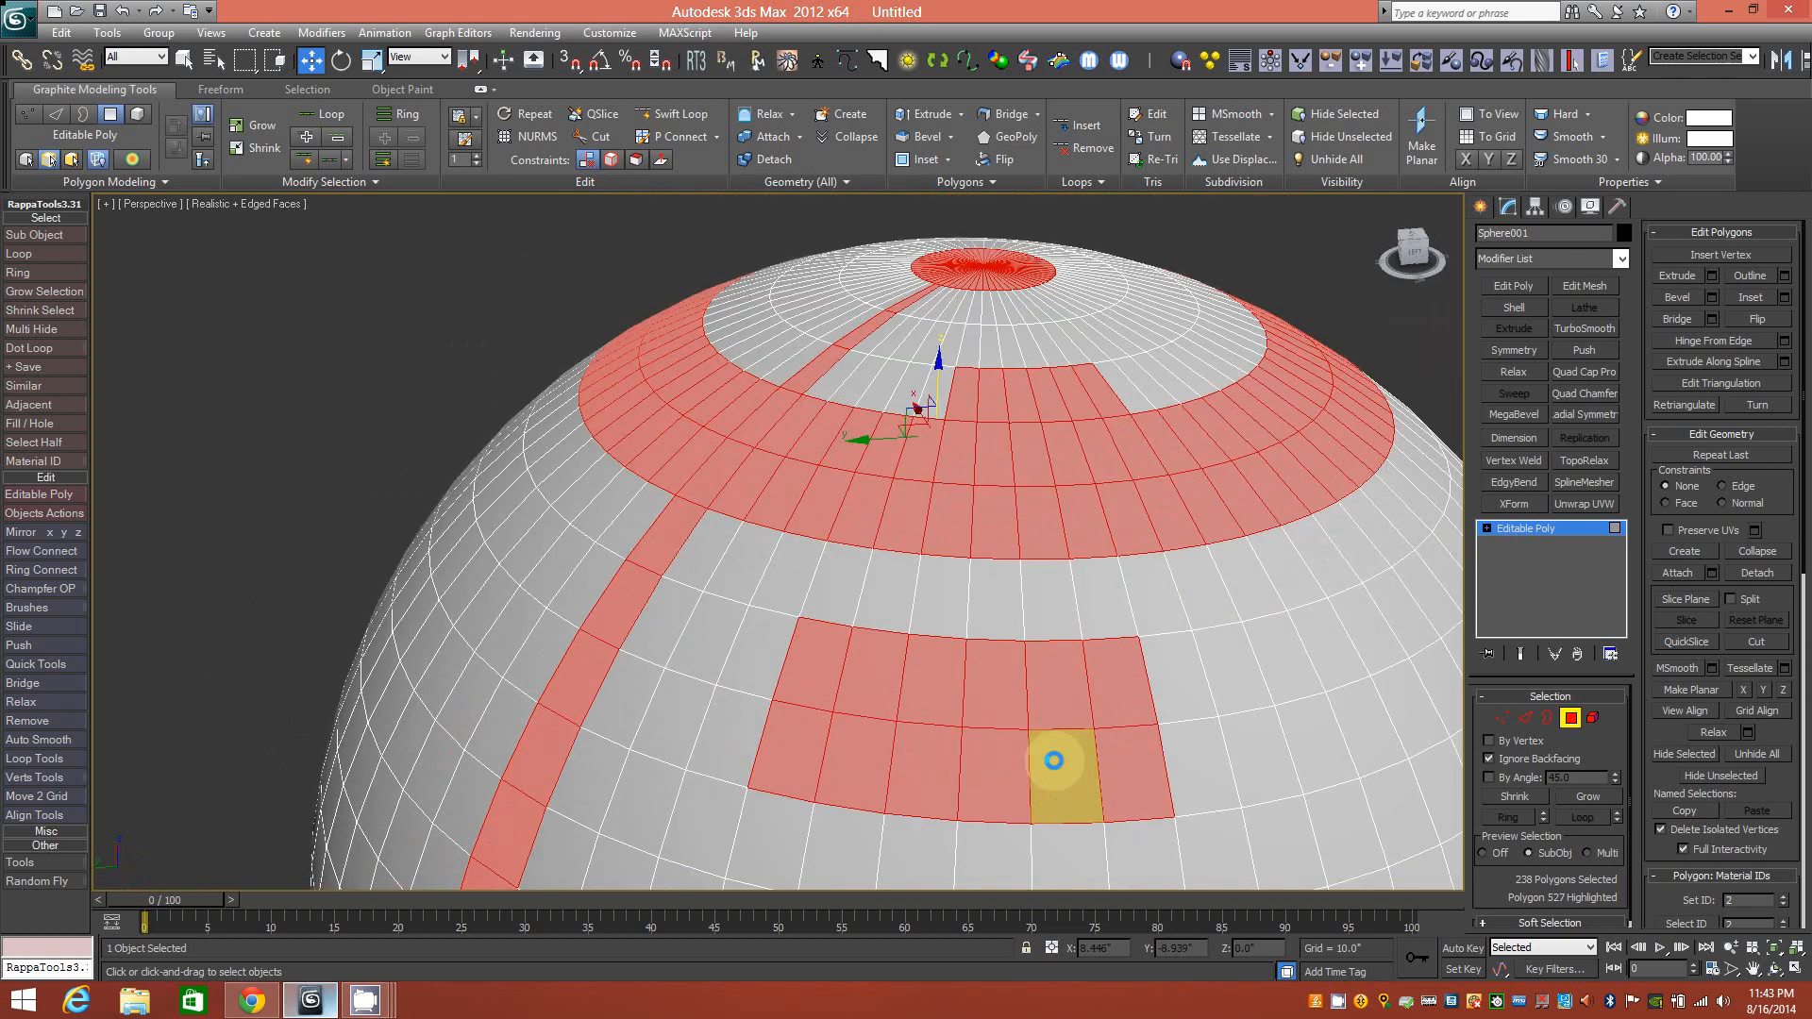
pyautogui.scroll(-5, 1056, 703)
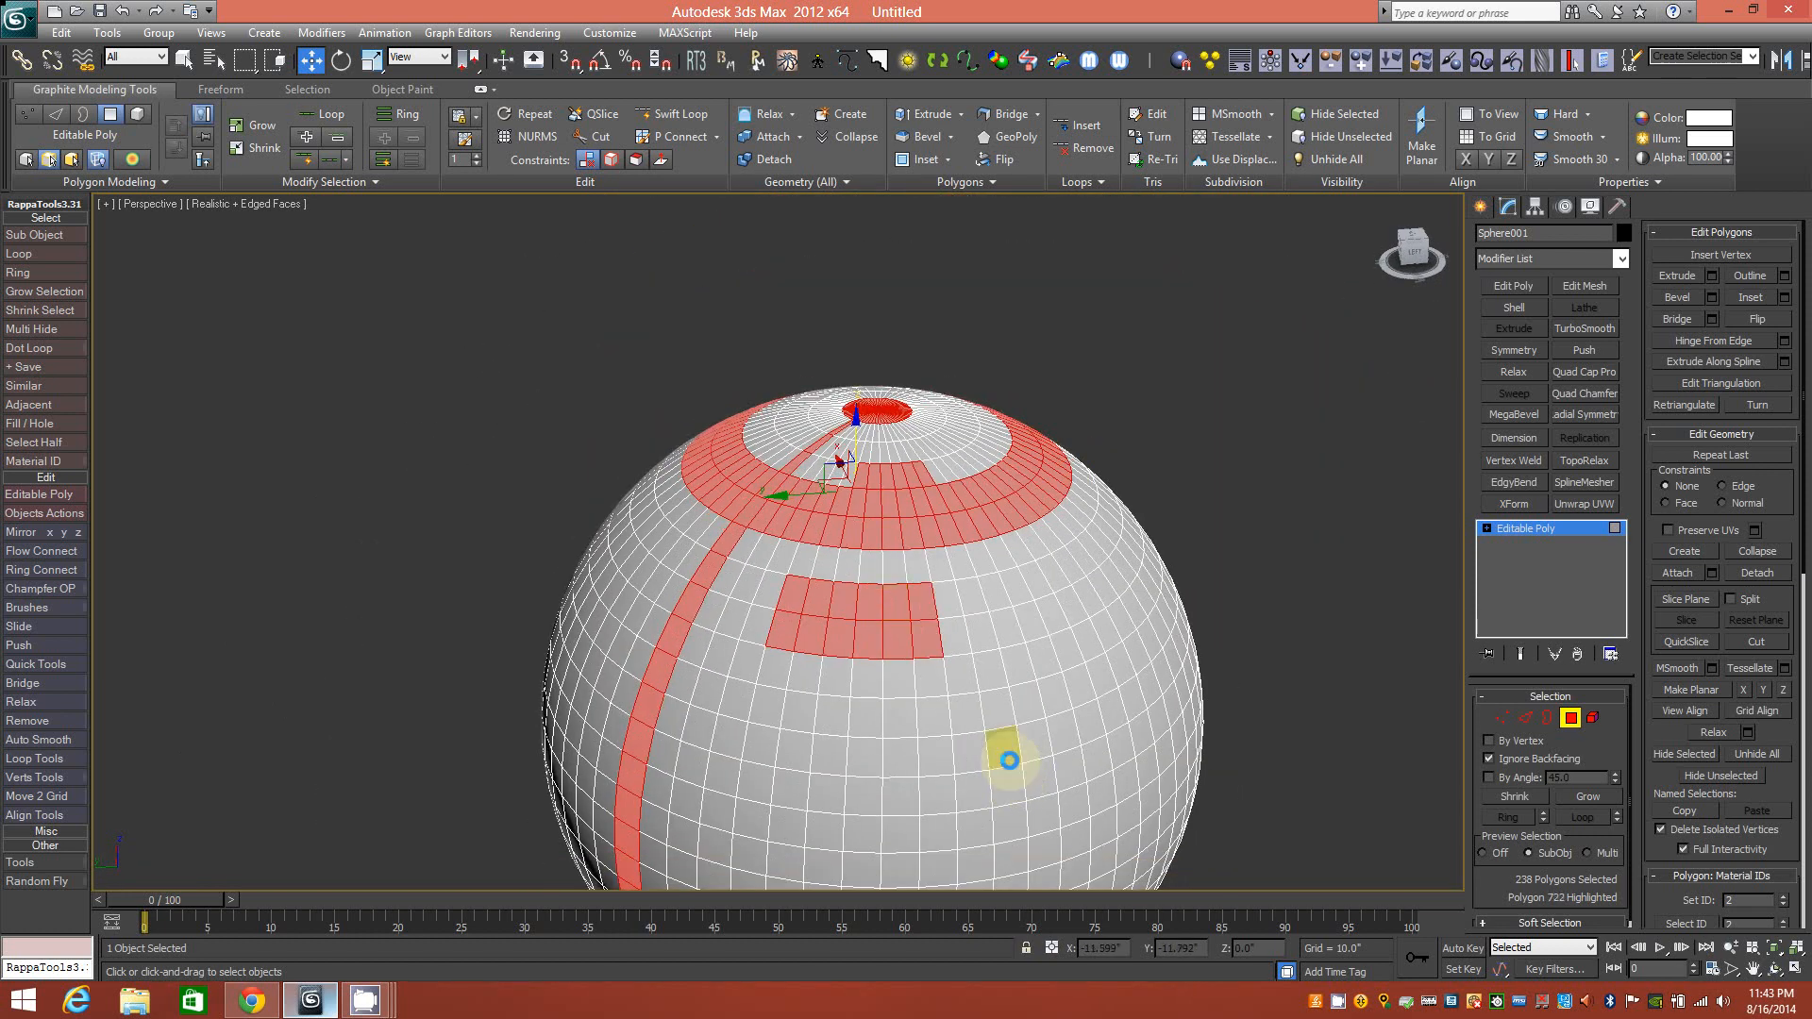
pyautogui.keyDown('ctrl'); pyautogui.click(1000, 786); pyautogui.keyUp('ctrl')
pyautogui.keyDown('alt'); pyautogui.moveTo(1002, 788); pyautogui.dragTo(995, 695, button='middle'); pyautogui.keyUp('alt')
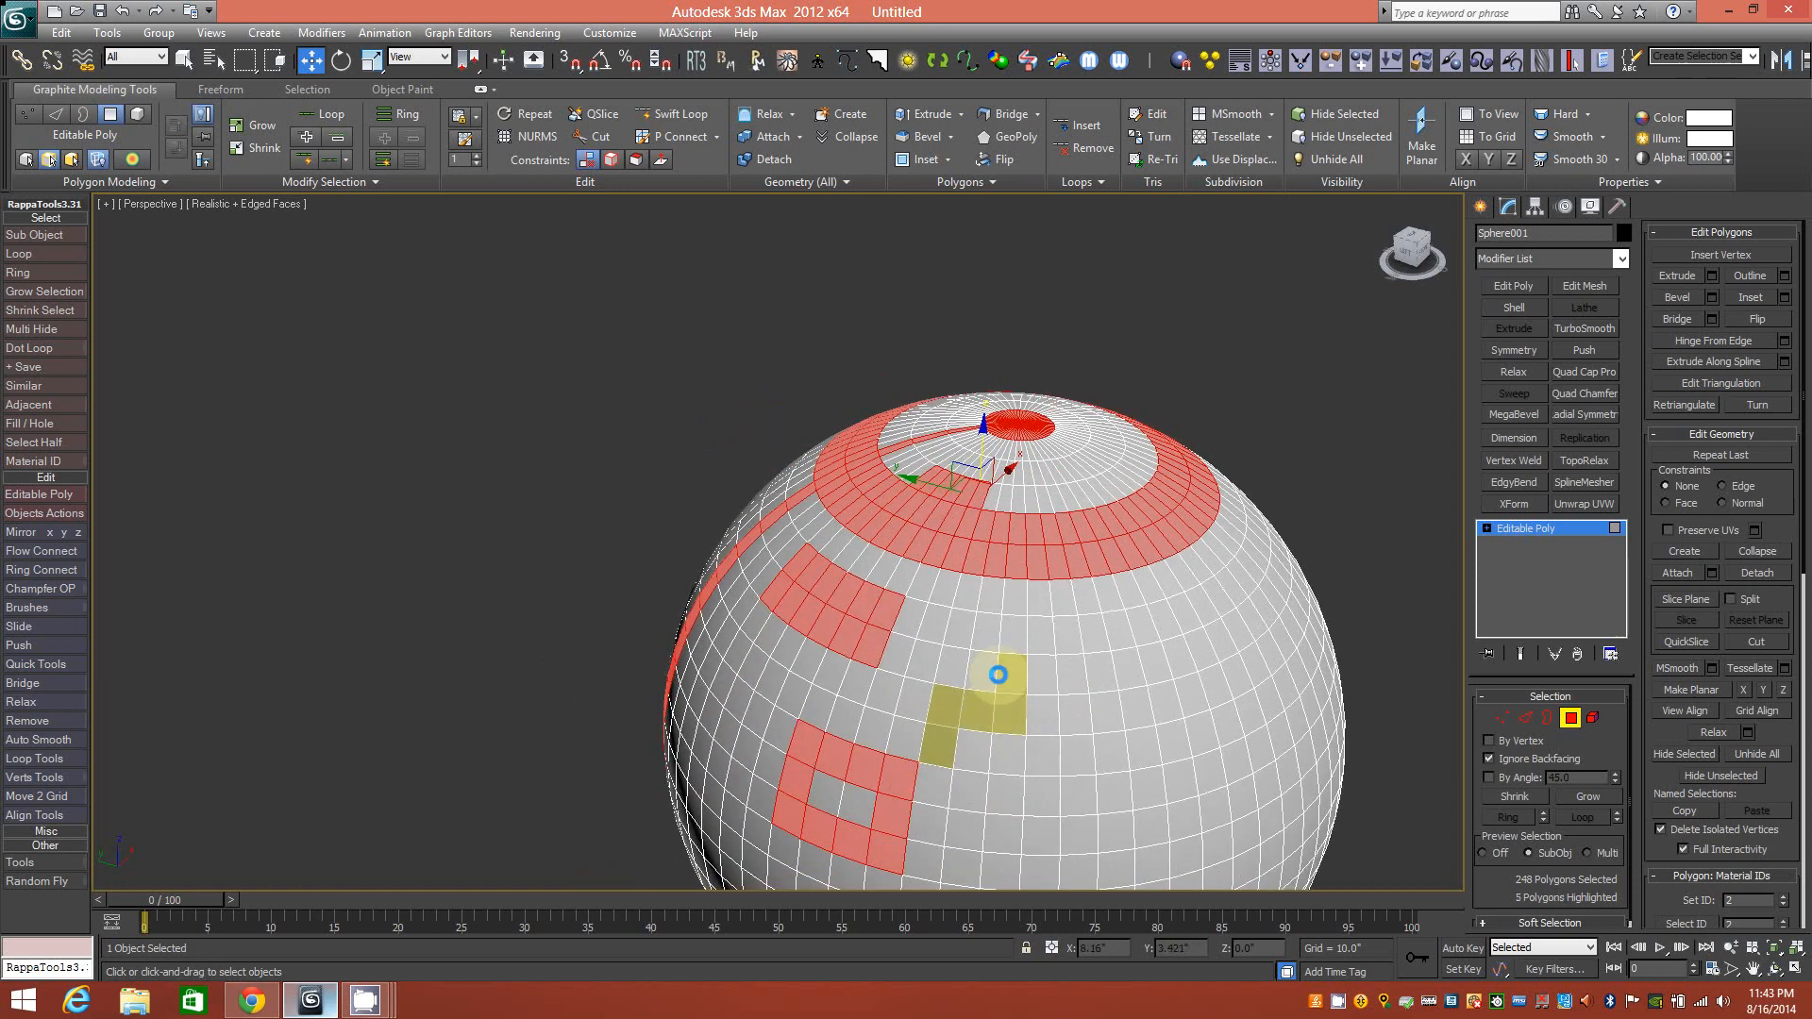
# Add a zigzag of polygons and extrude all 263 selected polygons outward.
pyautogui.keyDown('ctrl'); pyautogui.click(1005, 659); pyautogui.keyUp('ctrl')
pyautogui.keyDown('alt'); pyautogui.moveTo(1132, 648); pyautogui.dragTo(1064, 655, button='middle'); pyautogui.keyUp('alt')
pyautogui.keyDown('ctrl'); pyautogui.click(1045, 661); pyautogui.keyUp('ctrl')
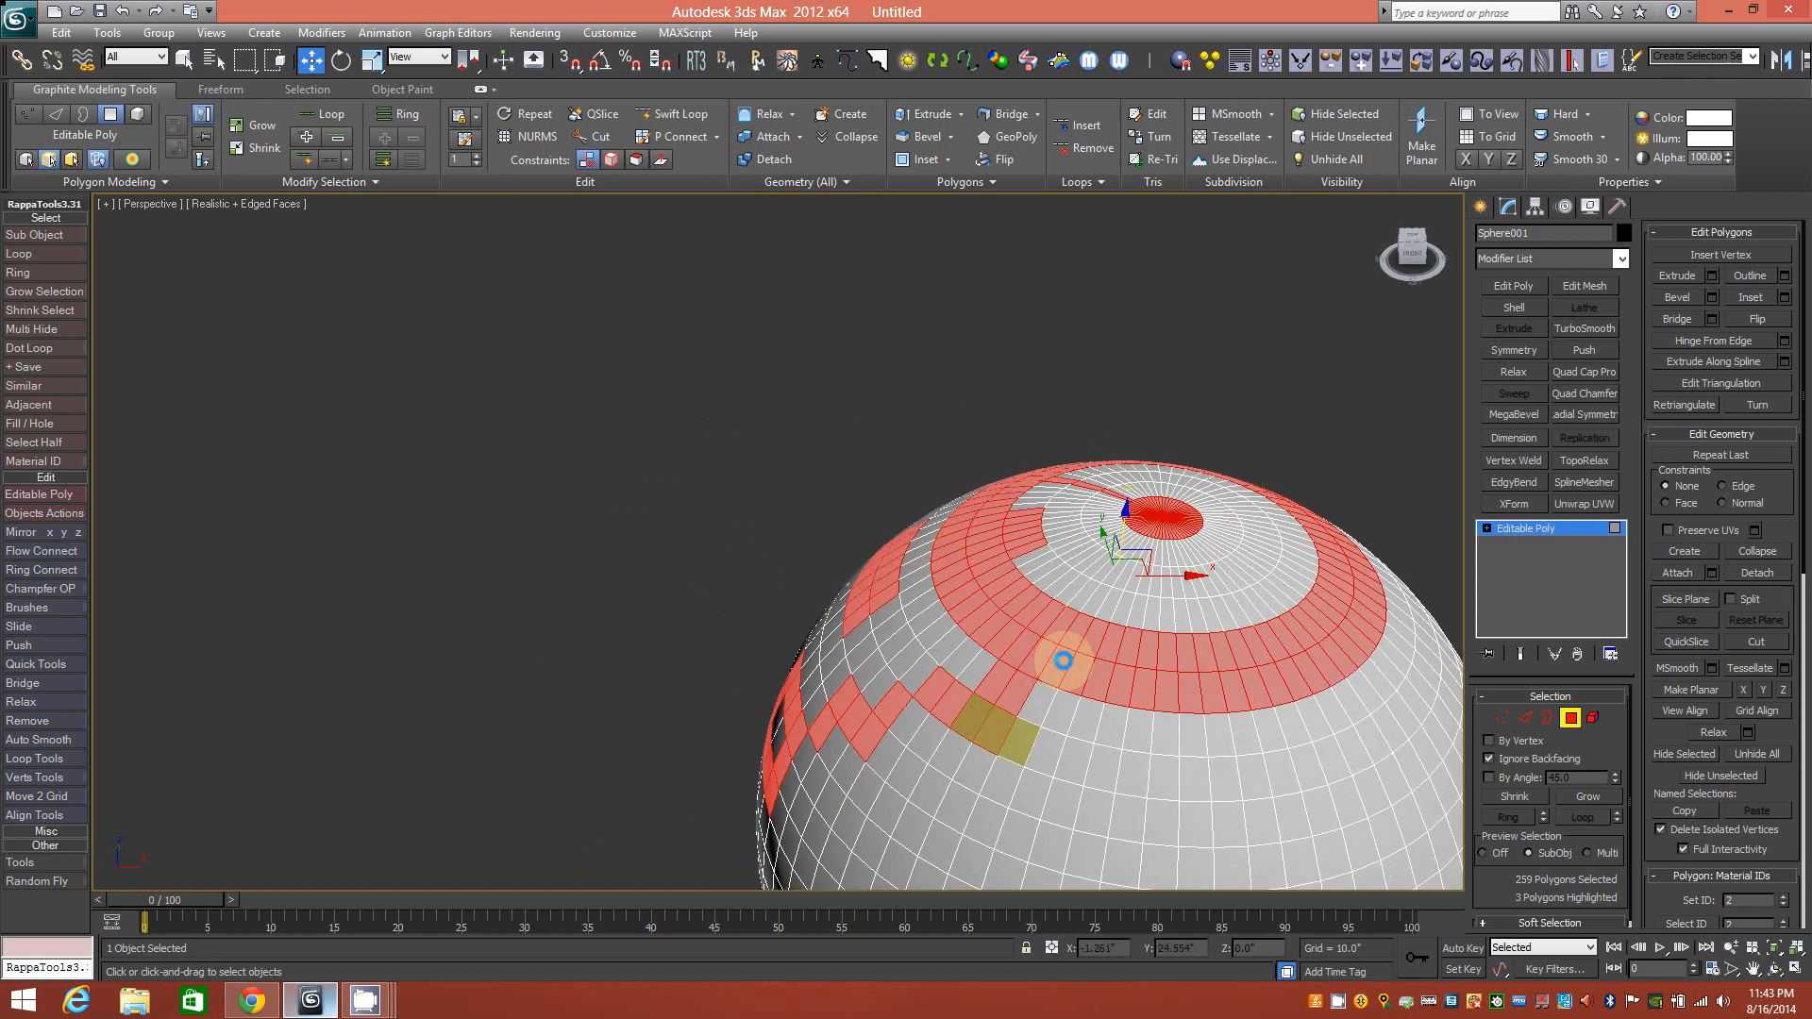
pyautogui.keyDown('ctrl'); pyautogui.click(1066, 758); pyautogui.keyUp('ctrl')
pyautogui.keyDown('alt'); pyautogui.moveTo(1064, 758); pyautogui.dragTo(1160, 743, button='middle'); pyautogui.keyUp('alt')
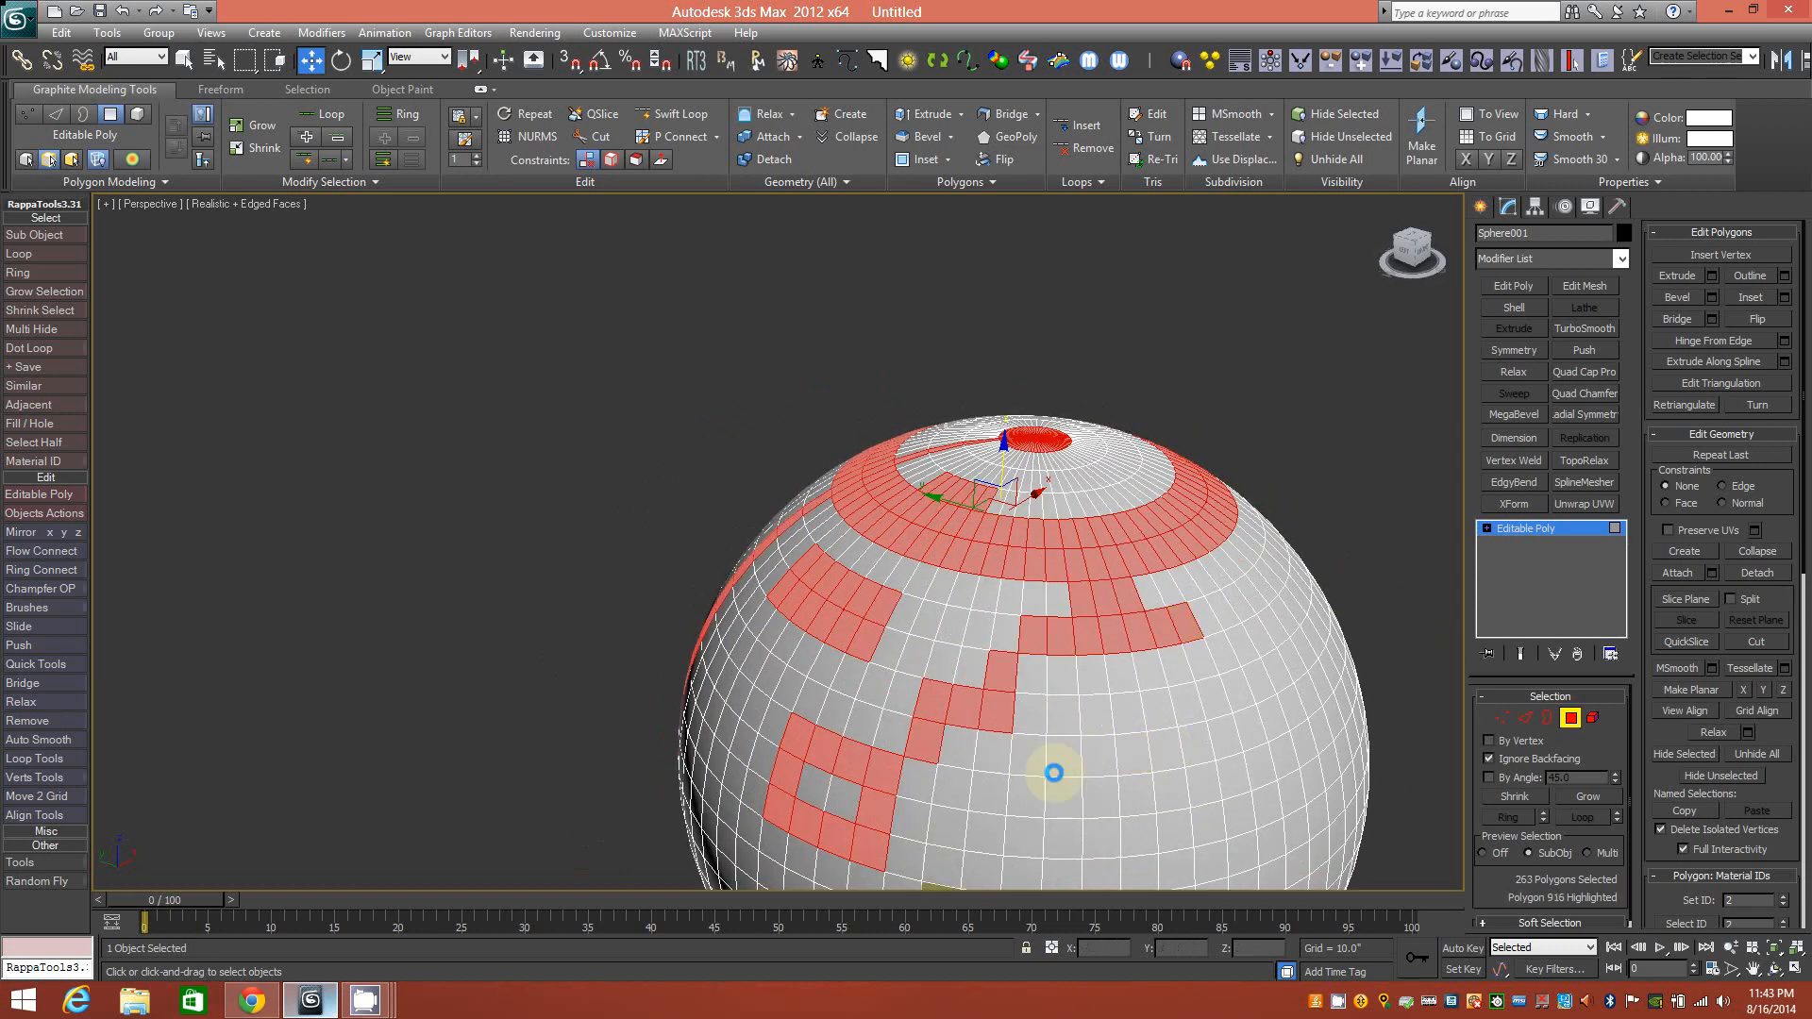
pyautogui.click(927, 114)
pyautogui.moveTo(1100, 586); pyautogui.dragTo(1084, 571)
# Finish the extrude and set Preview Selection to Off.
pyautogui.press('w')
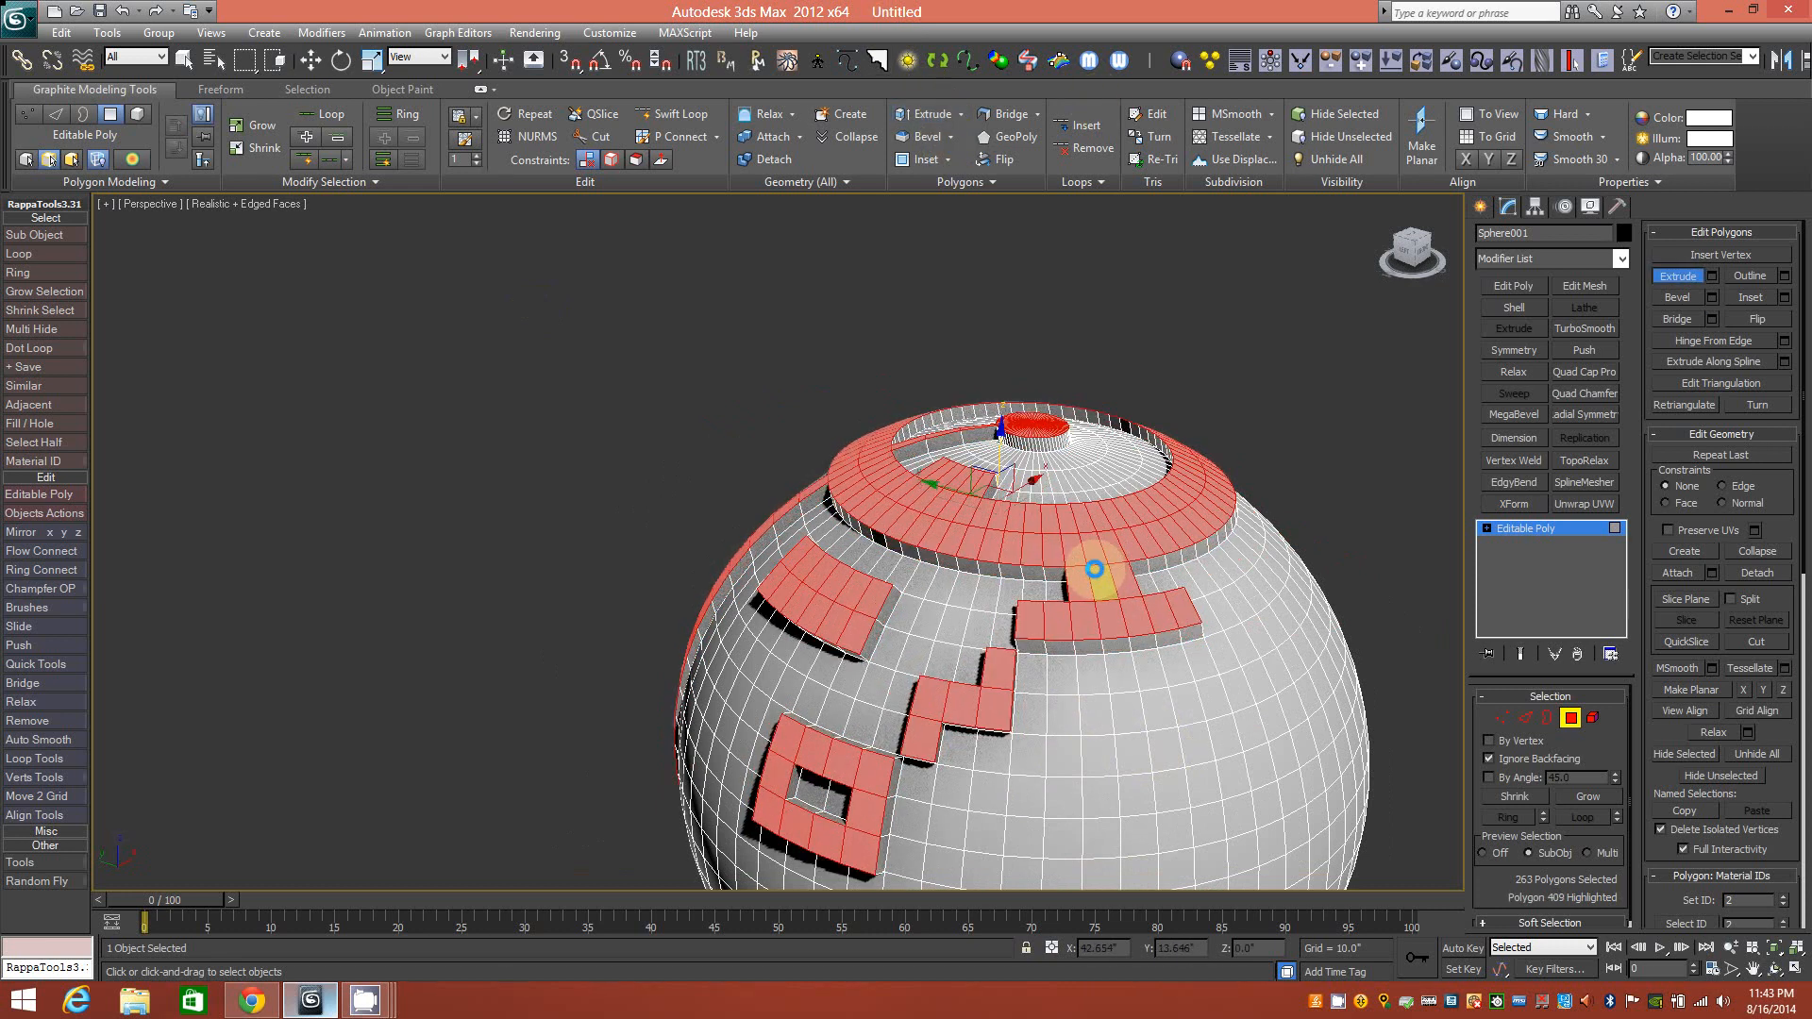
pyautogui.moveTo(1039, 437)
pyautogui.keyDown('alt'); pyautogui.mouseDown(button='middle')
pyautogui.moveTo(1117, 437)
pyautogui.moveTo(1031, 447)
pyautogui.mouseUp(button='middle'); pyautogui.keyUp('alt')
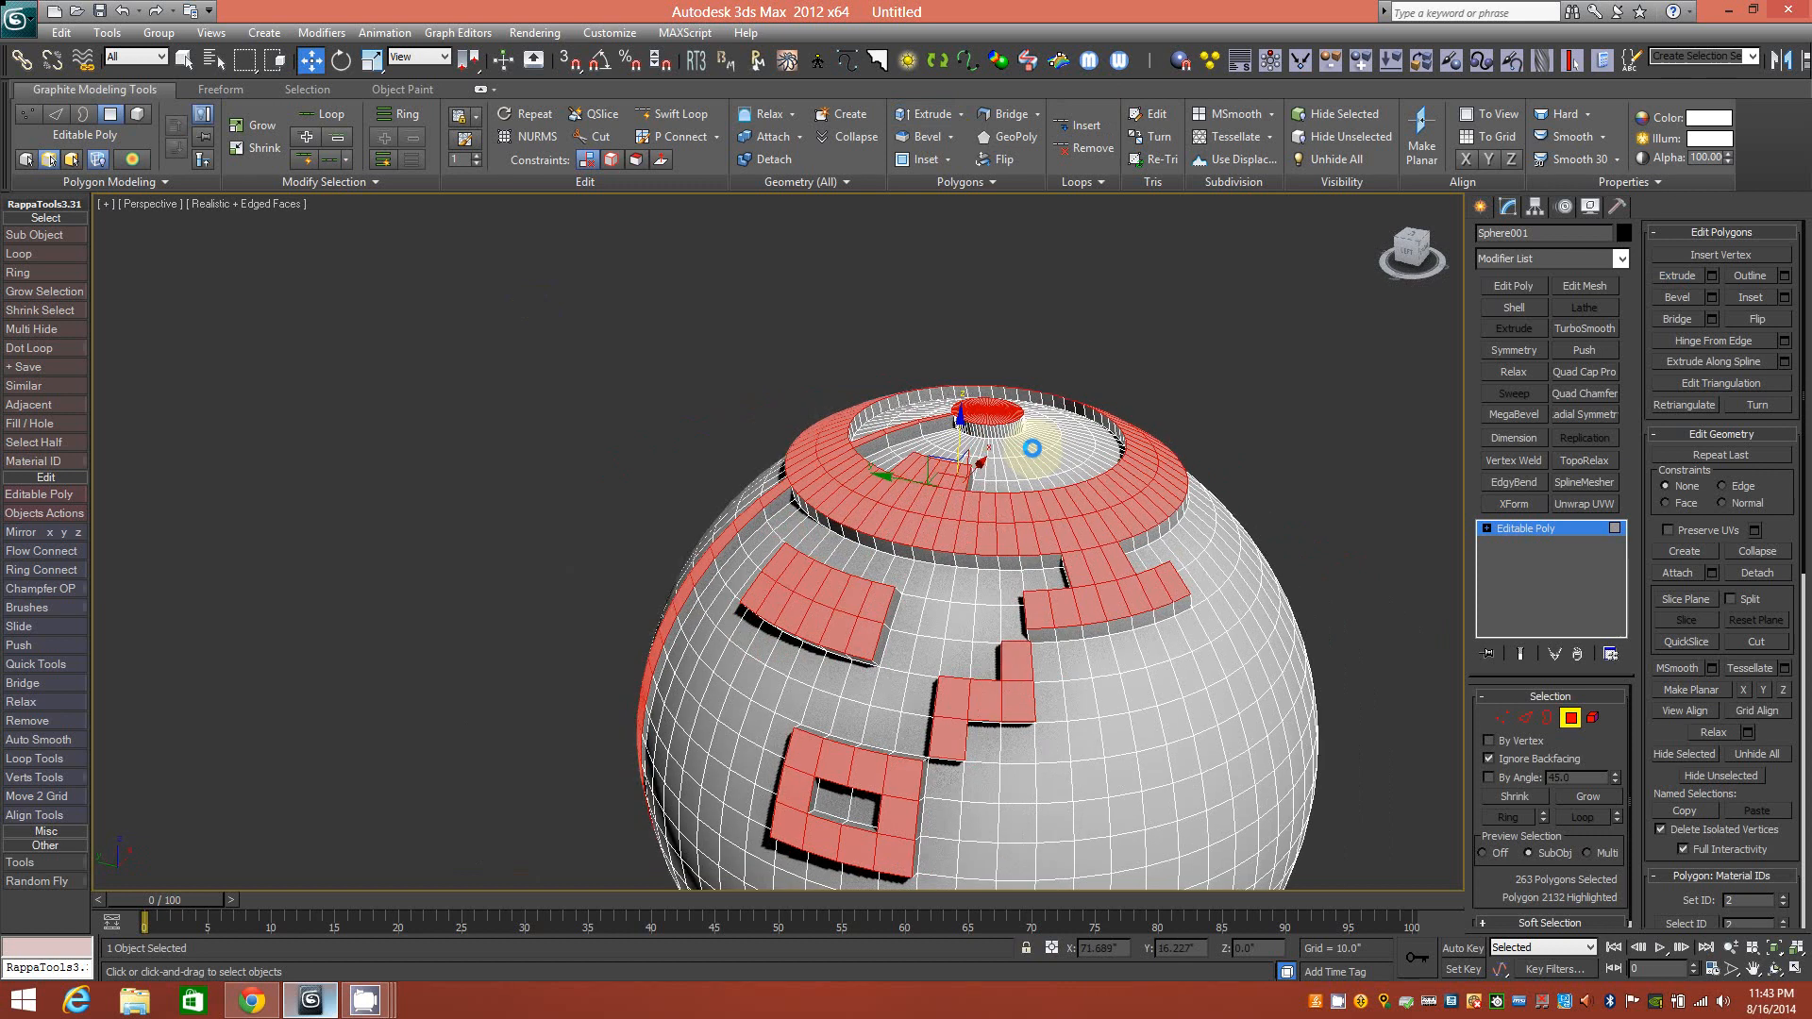
pyautogui.click(1571, 718)
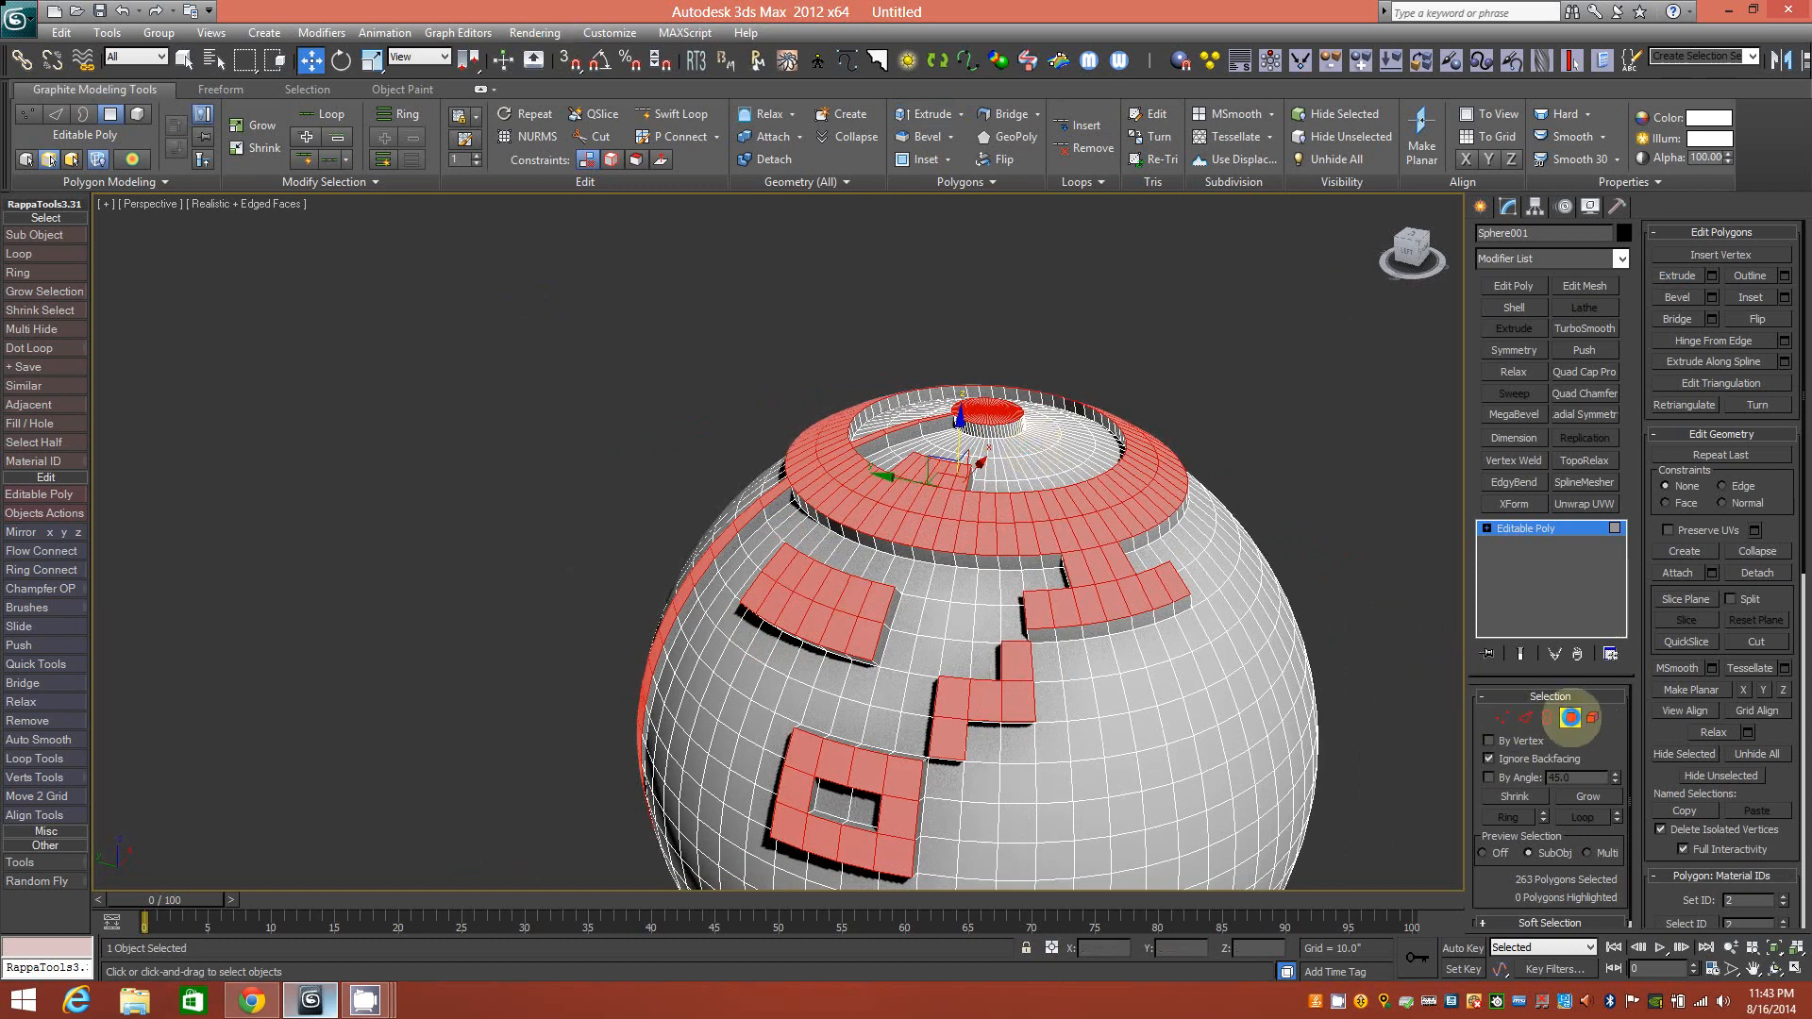
pyautogui.click(1508, 851)
pyautogui.keyDown('alt'); pyautogui.moveTo(864, 571); pyautogui.dragTo(1074, 427, button='middle'); pyautogui.keyUp('alt')
# Leave Polygon sub-object mode and view the sphere from top and side.
pyautogui.click(1570, 719)
pyautogui.moveTo(865, 432)
pyautogui.keyDown('alt'); pyautogui.mouseDown(button='middle')
pyautogui.moveTo(796, 473)
pyautogui.moveTo(721, 456)
pyautogui.moveTo(869, 453)
pyautogui.mouseUp(button='middle'); pyautogui.keyUp('alt')
pyautogui.keyDown('alt'); pyautogui.moveTo(833, 611); pyautogui.dragTo(877, 554, button='middle'); pyautogui.keyUp('alt')
pyautogui.keyDown('alt'); pyautogui.moveTo(975, 501); pyautogui.dragTo(905, 503, button='middle'); pyautogui.keyUp('alt')
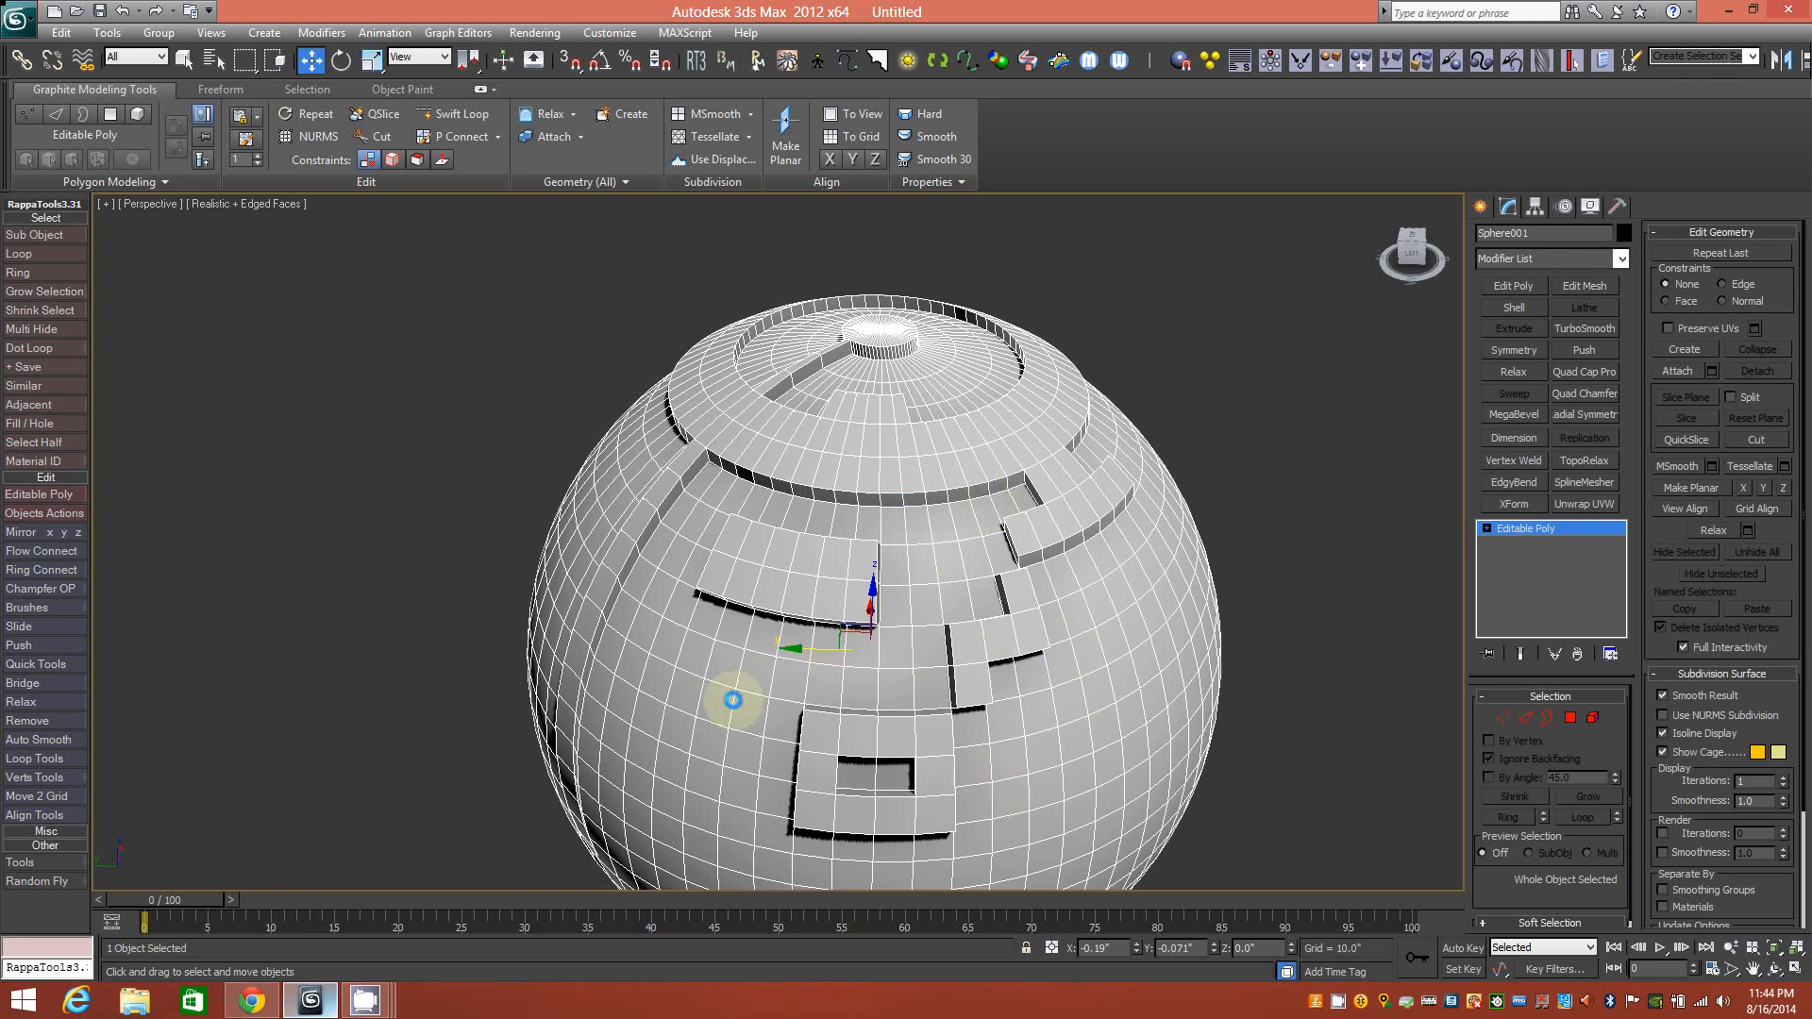
# Orbit and zoom to inspect the raised rings around the top pole.
pyautogui.keyDown('alt'); pyautogui.moveTo(797, 654); pyautogui.dragTo(699, 614, button='middle'); pyautogui.keyUp('alt')
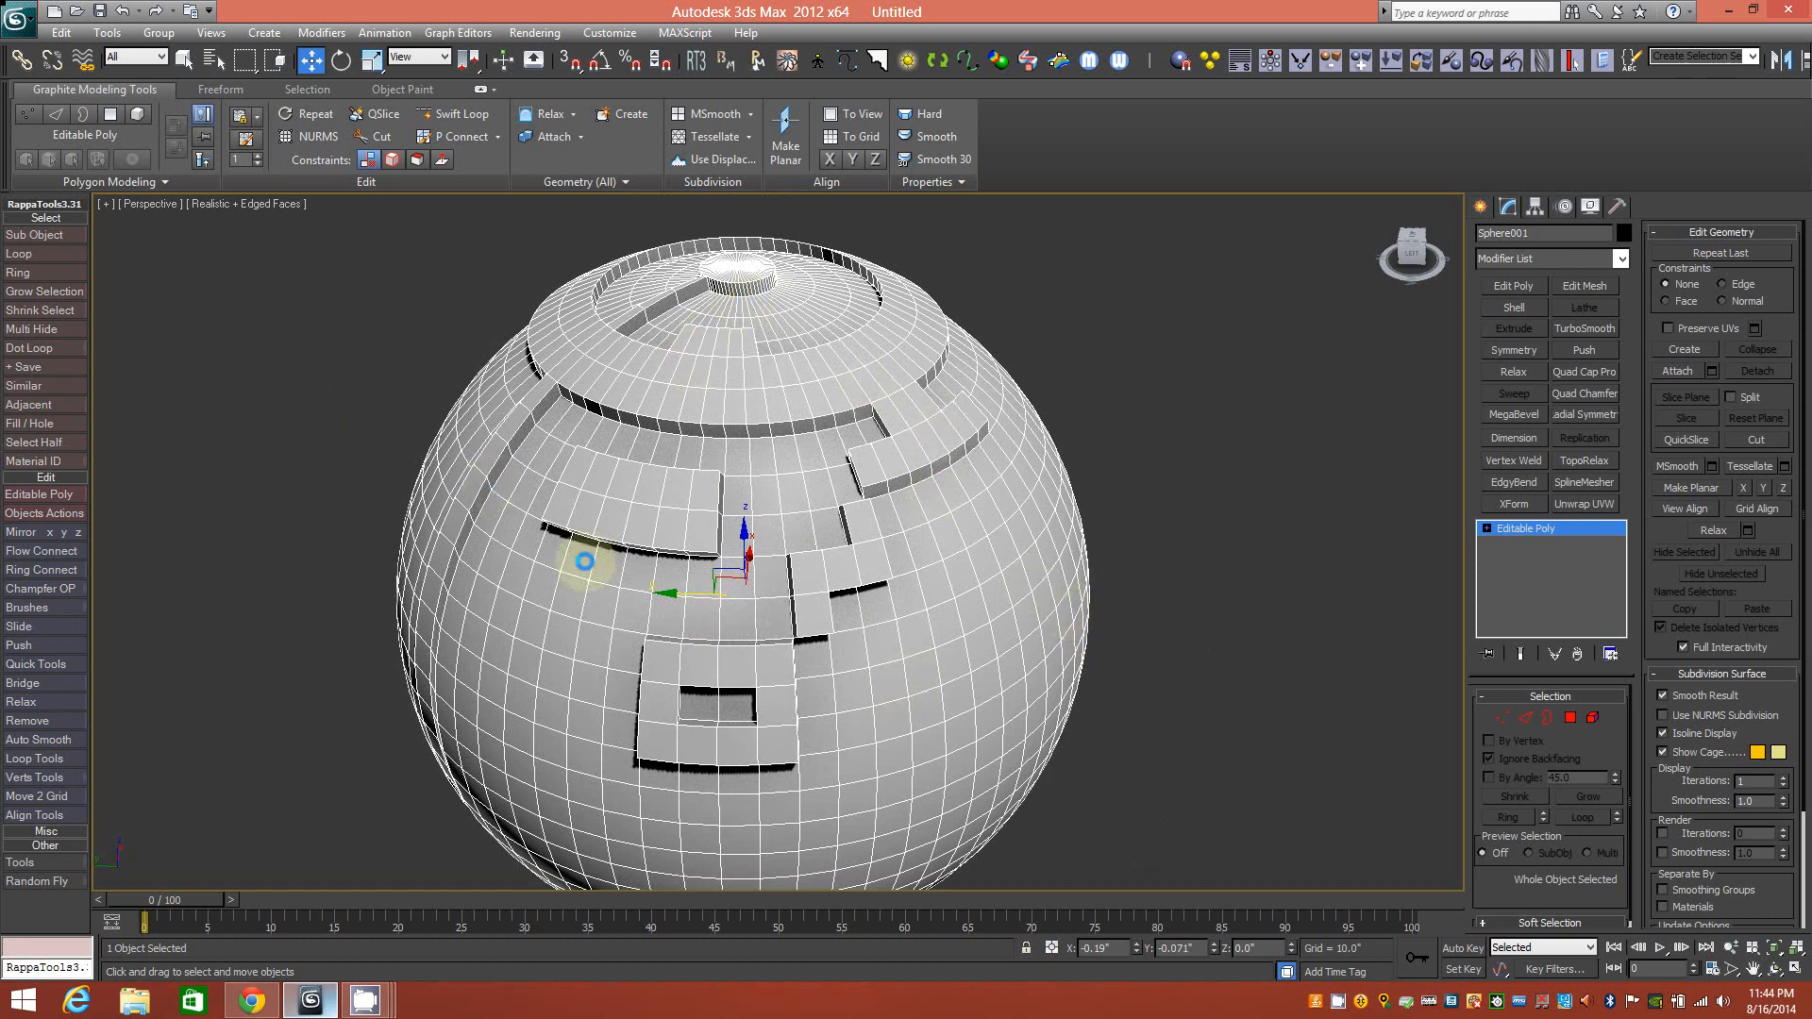
pyautogui.keyDown('alt'); pyautogui.moveTo(716, 437); pyautogui.dragTo(830, 575, button='middle'); pyautogui.keyUp('alt')
pyautogui.moveTo(704, 479)
pyautogui.mouseDown(button='middle')
pyautogui.moveTo(723, 589)
pyautogui.moveTo(706, 425)
pyautogui.moveTo(720, 498)
pyautogui.mouseUp(button='middle')
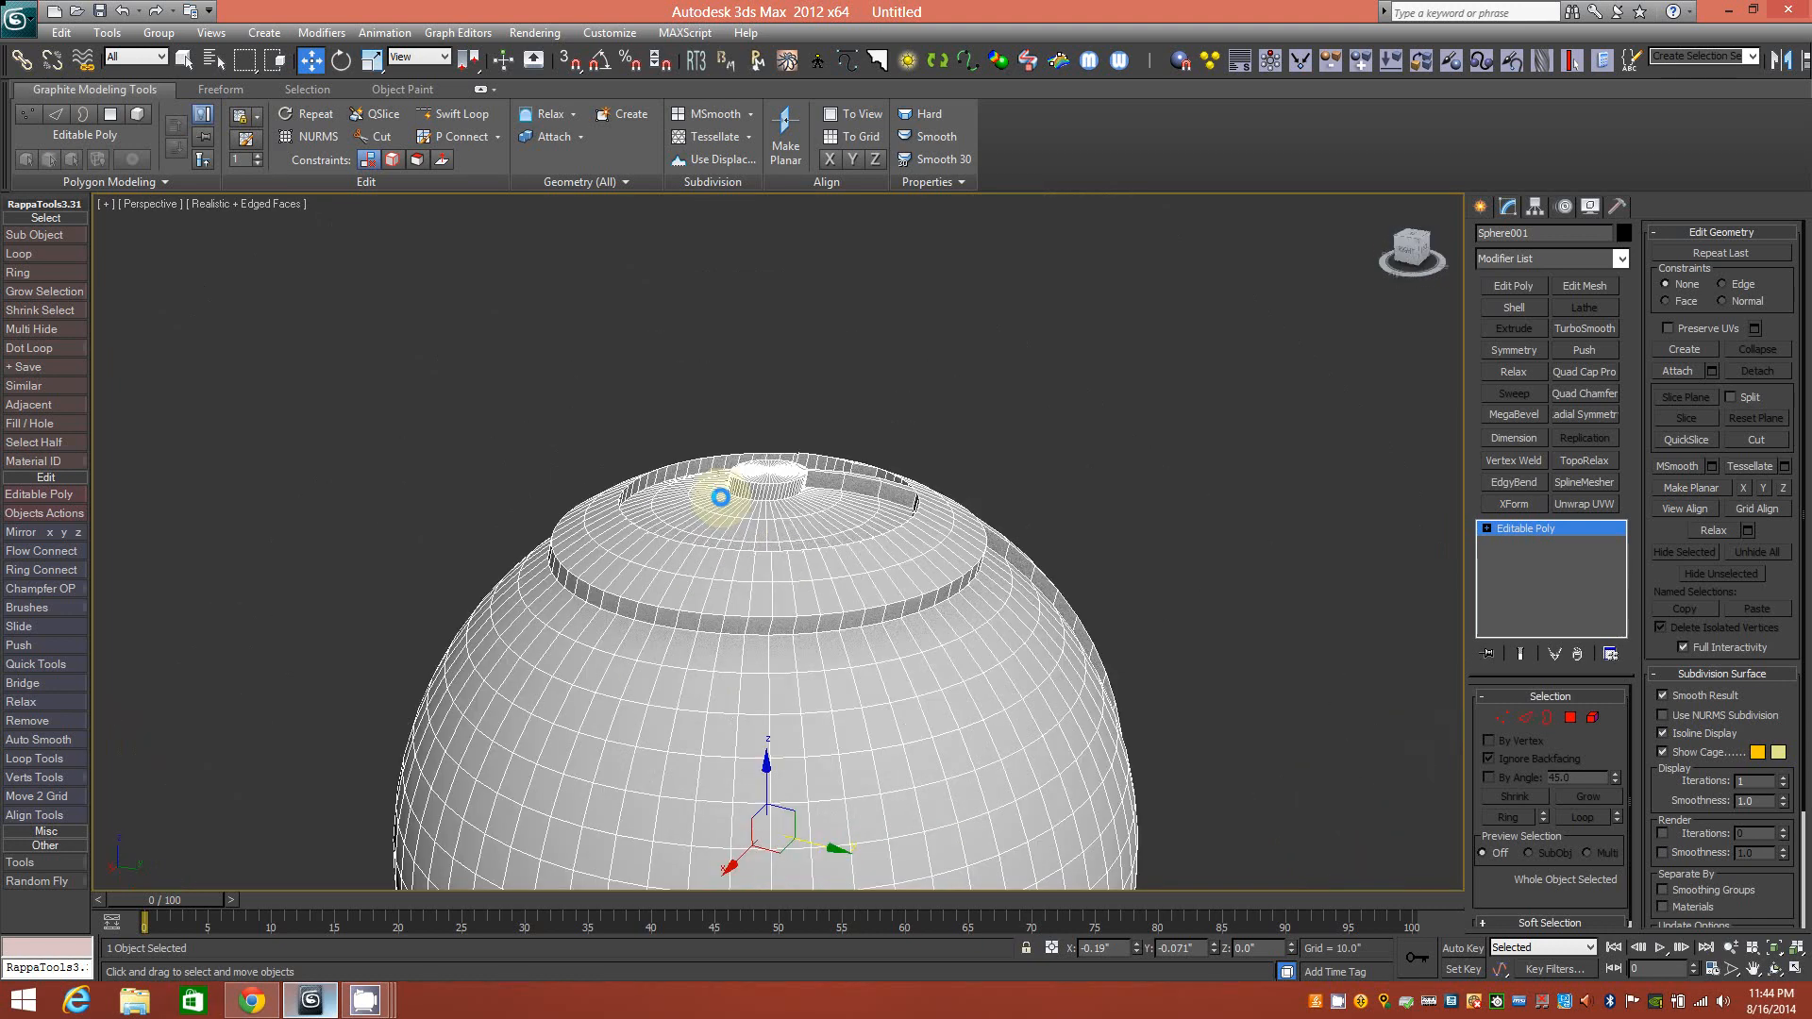
pyautogui.keyDown('alt'); pyautogui.moveTo(858, 547); pyautogui.dragTo(664, 562, button='middle'); pyautogui.keyUp('alt')
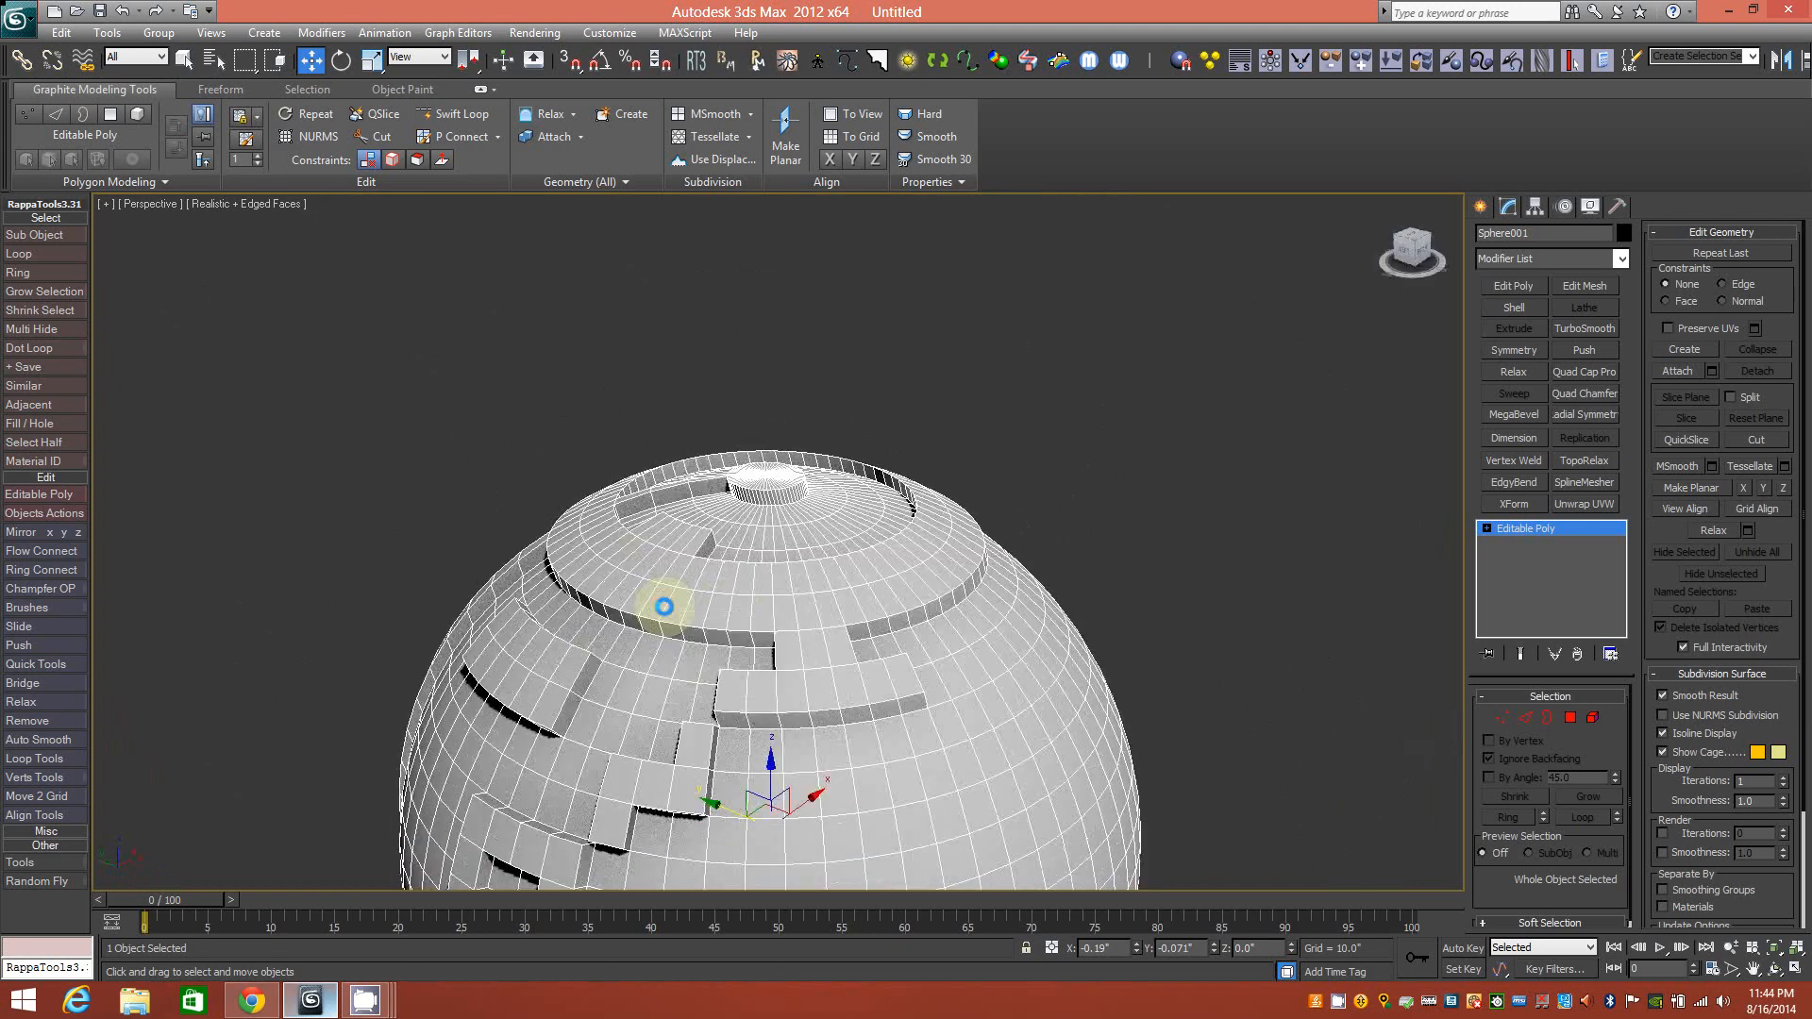
pyautogui.keyDown('alt'); pyautogui.moveTo(744, 673); pyautogui.dragTo(873, 595, button='middle'); pyautogui.keyUp('alt')
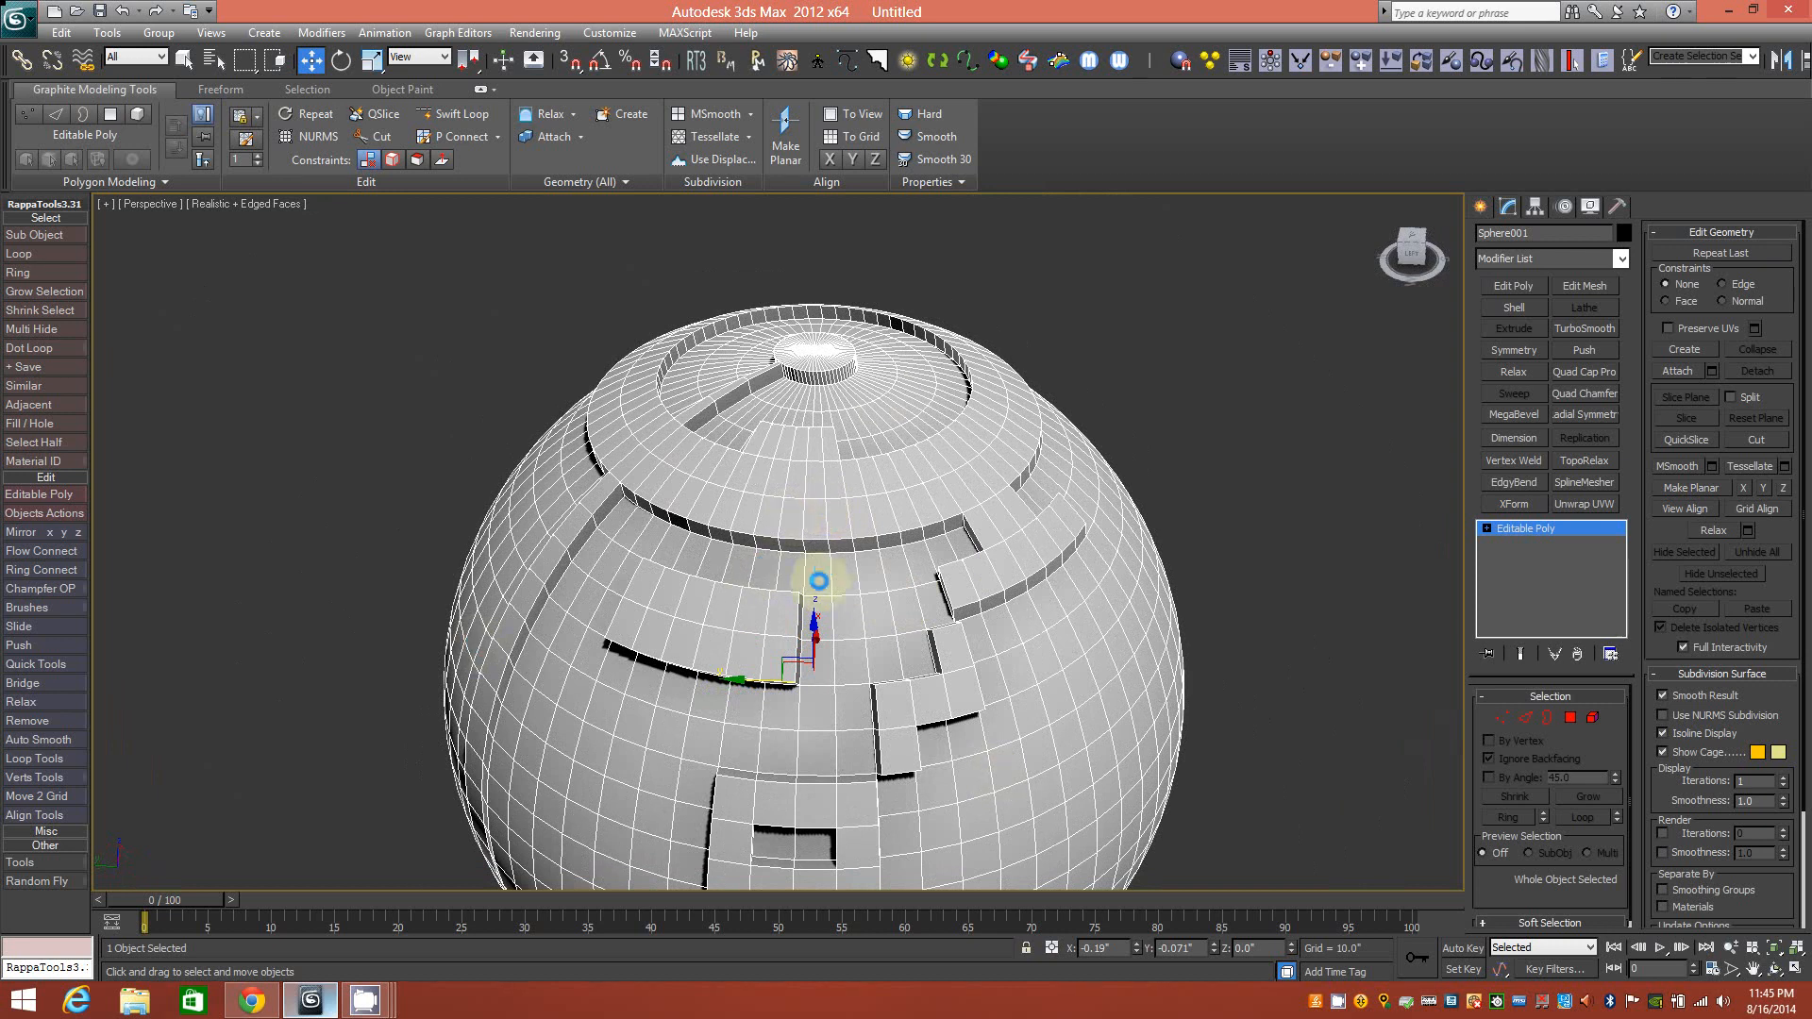
pyautogui.keyDown('alt'); pyautogui.moveTo(803, 557); pyautogui.dragTo(808, 567, button='middle'); pyautogui.keyUp('alt')
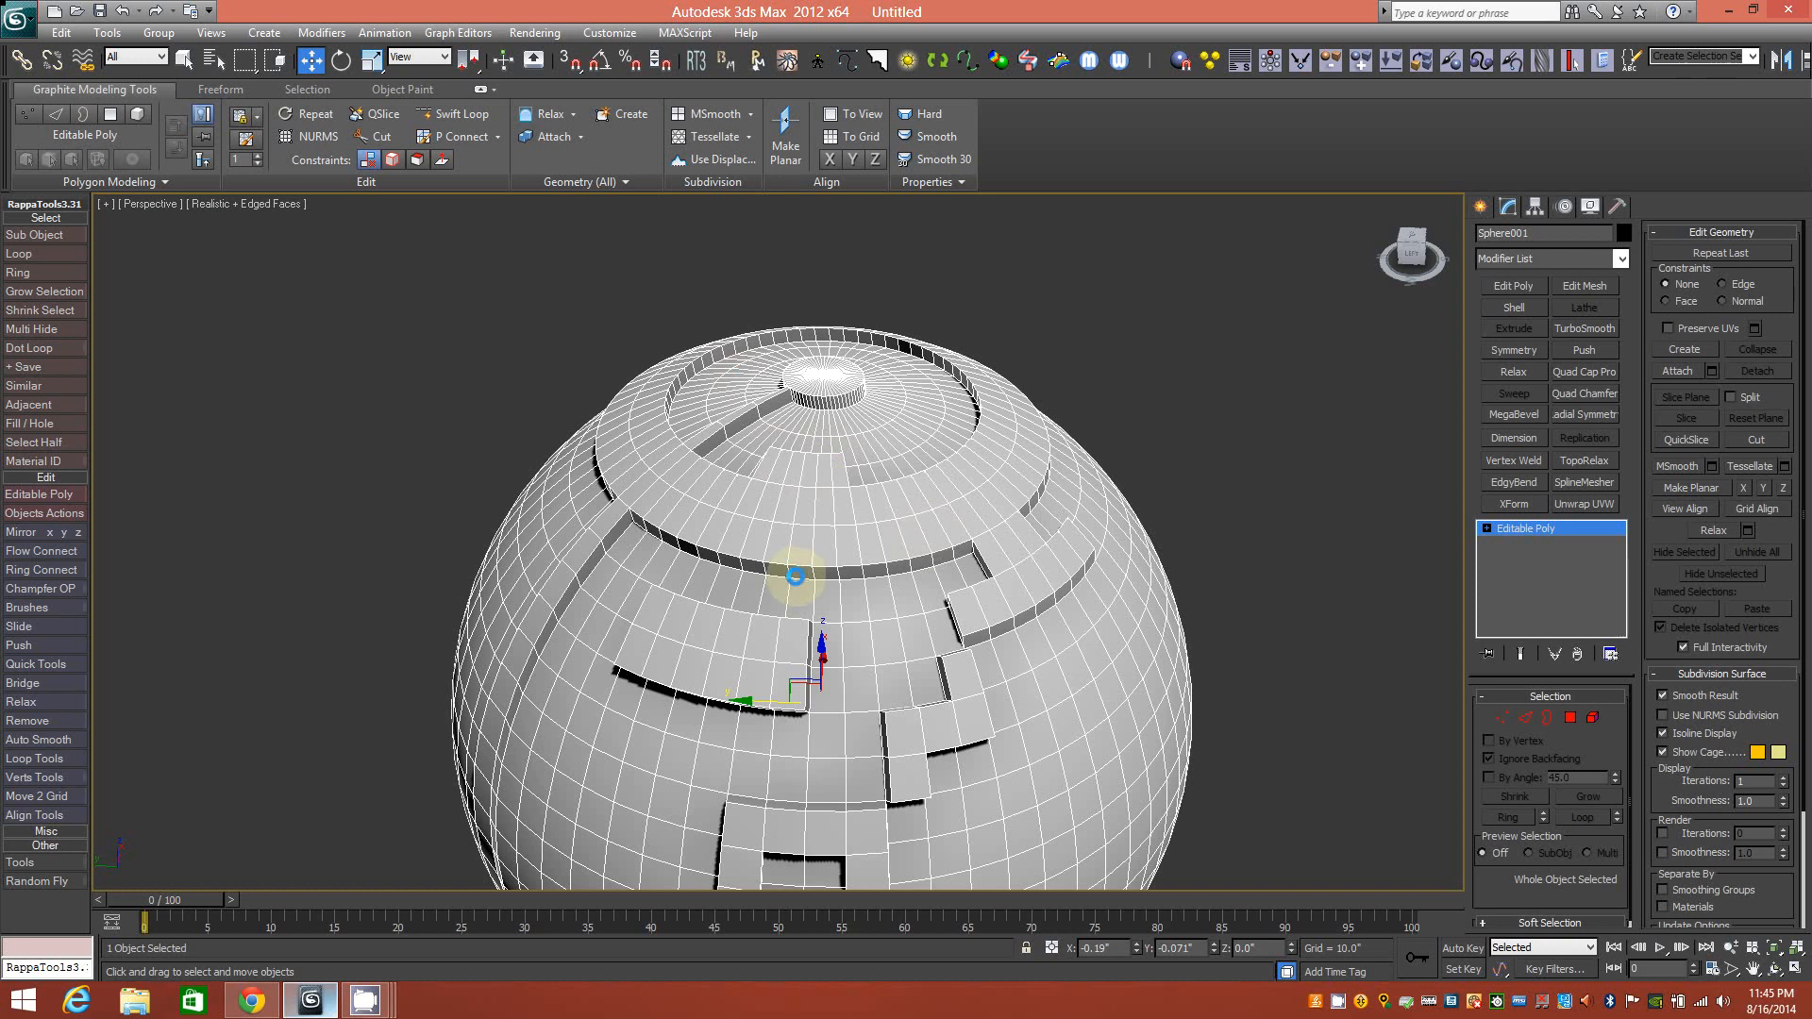
# Zoom out to the whole sphere and bring up the CamStudio window.
pyautogui.scroll(5, 796, 576)
pyautogui.scroll(-5, 795, 576)
pyautogui.moveTo(822, 535)
pyautogui.mouseDown(button='middle')
pyautogui.moveTo(812, 574)
pyautogui.moveTo(845, 614)
pyautogui.moveTo(752, 626)
pyautogui.moveTo(720, 546)
pyautogui.moveTo(876, 538)
pyautogui.moveTo(869, 425)
pyautogui.moveTo(886, 566)
pyautogui.moveTo(1006, 555)
pyautogui.moveTo(821, 557)
pyautogui.mouseUp(button='middle')
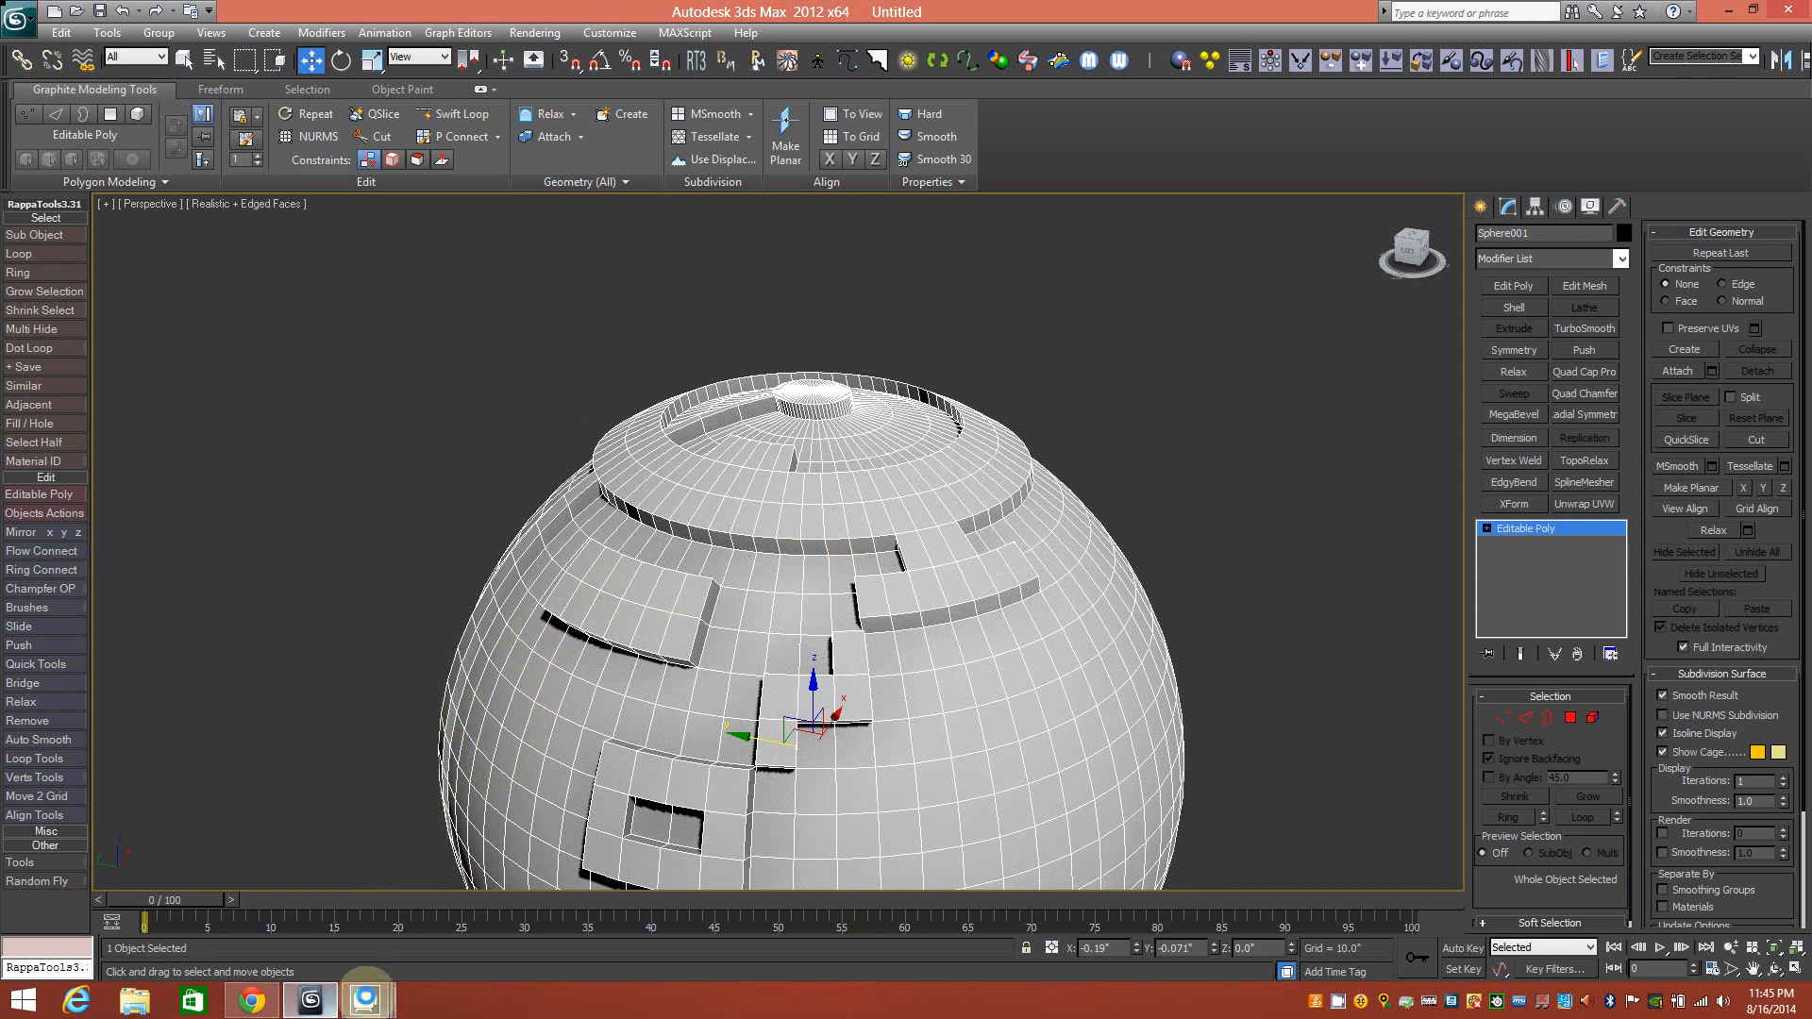
pyautogui.click(365, 998)
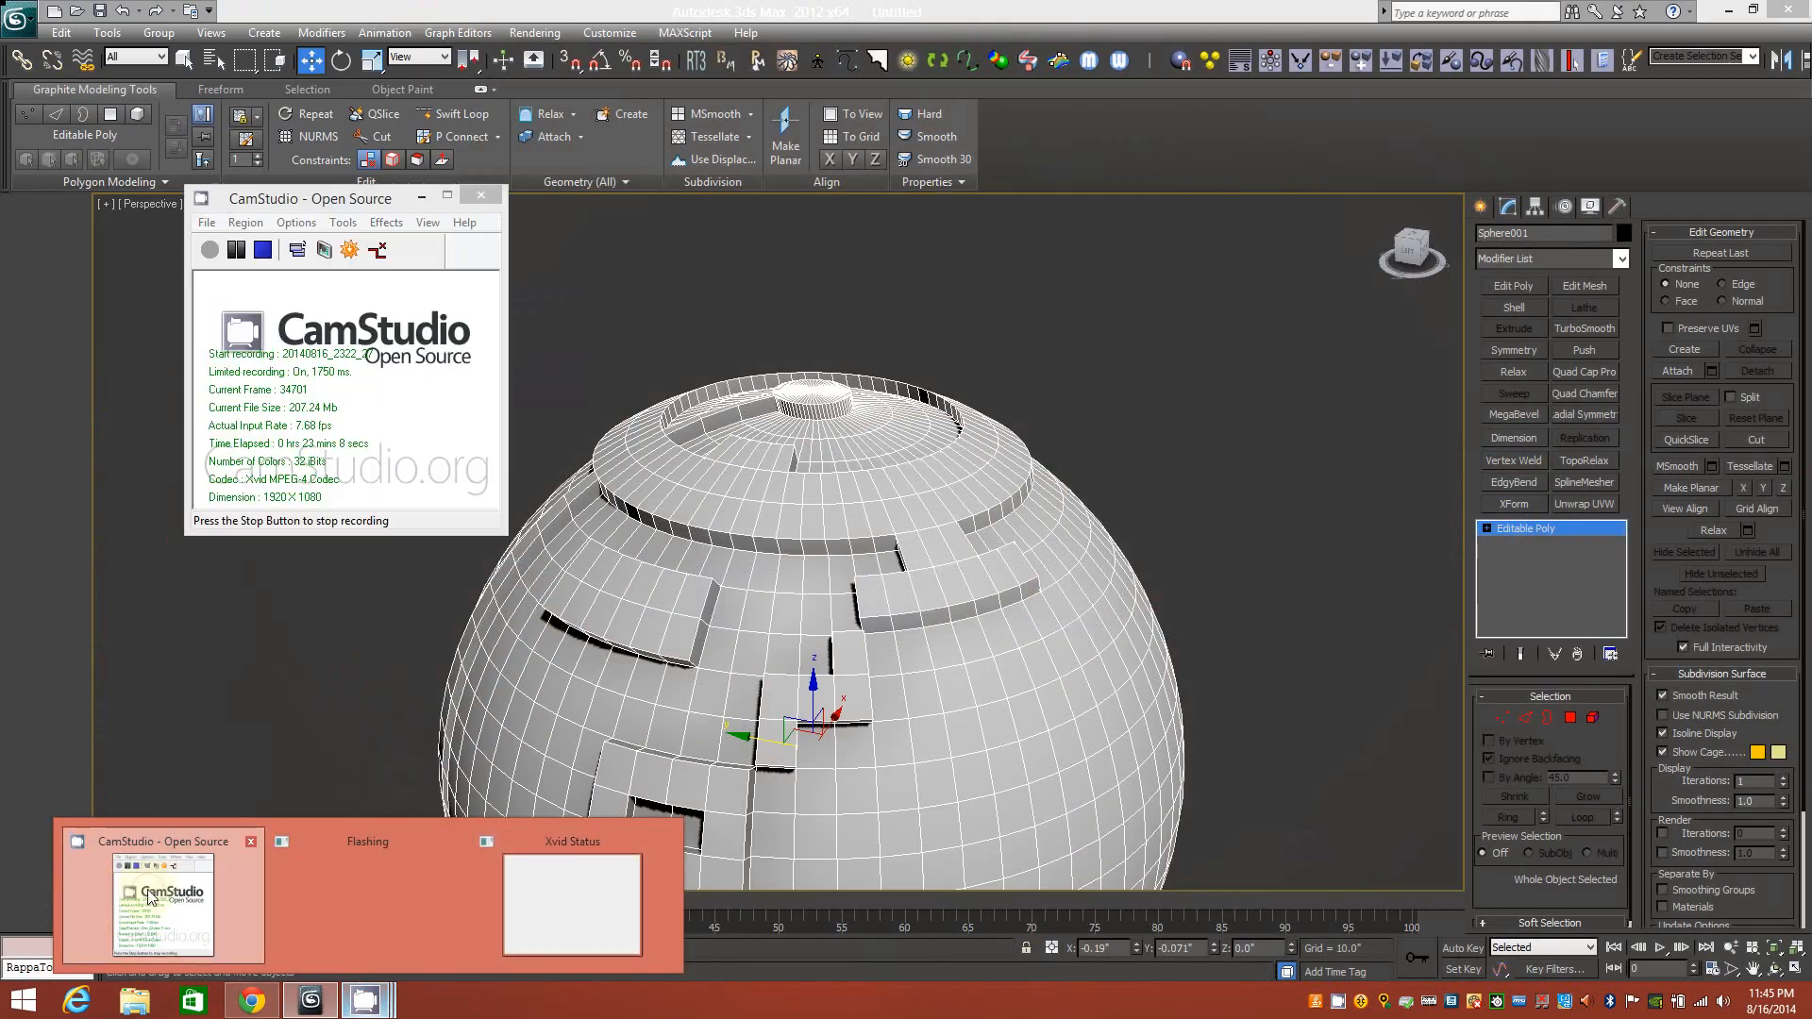